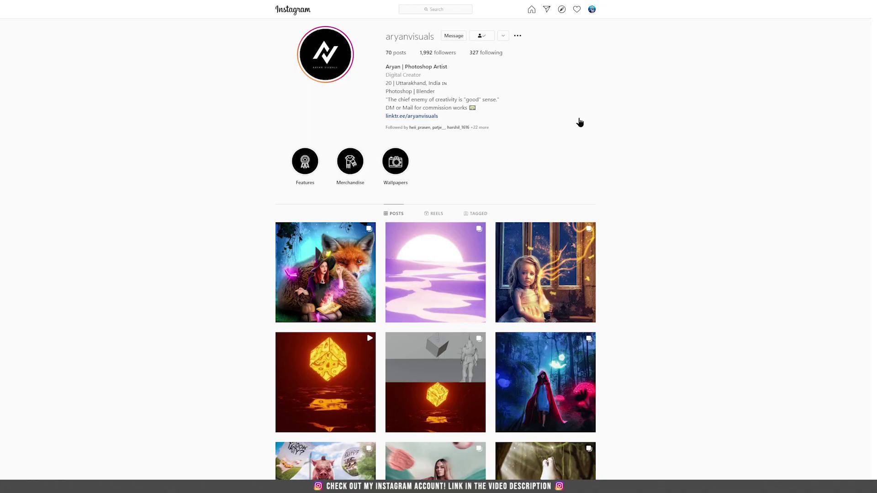
{"action": "scroll", "coordinate": [578, 120], "scroll_direction": "up", "scroll_amount": 7}
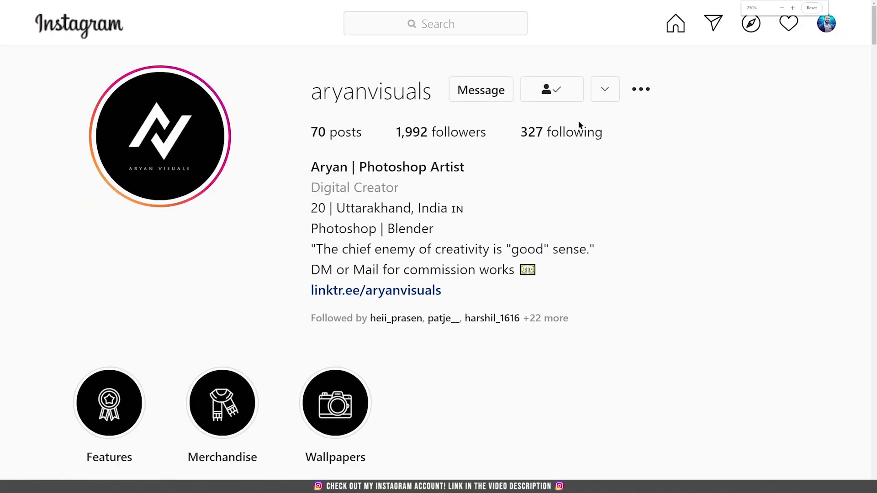
{"action": "scroll", "coordinate": [579, 132], "scroll_direction": "down", "scroll_amount": 8}
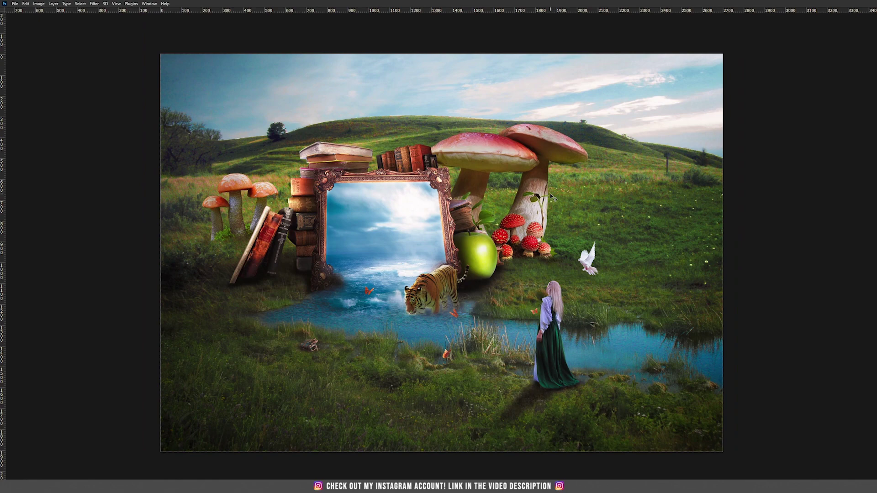
- Examine the daytime and moonlit versions of the picture-frame portal composite closely to compare their composition and lighting
{"action": "scroll", "coordinate": [550, 193], "scroll_direction": "up", "scroll_amount": 1}
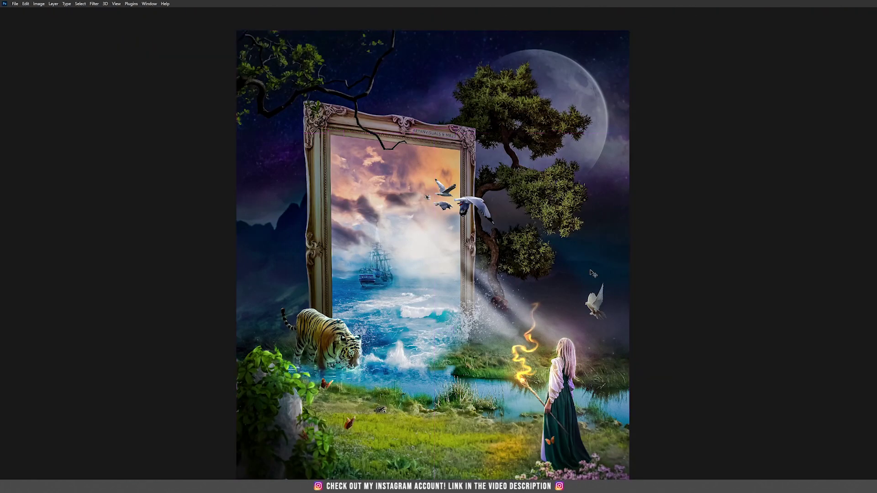
{"action": "left_click_drag", "start_coordinate": [565, 288], "coordinate": [550, 269]}
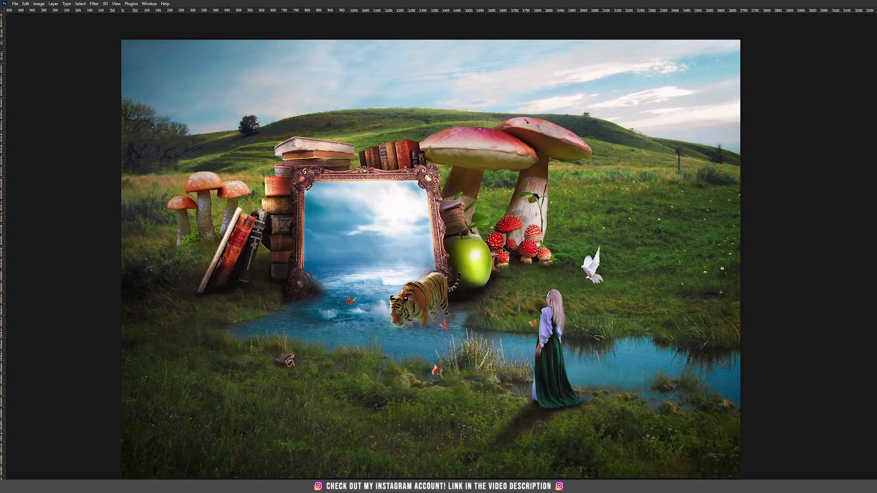
{"action": "scroll", "coordinate": [555, 321], "scroll_direction": "up", "scroll_amount": 4}
{"action": "scroll", "coordinate": [555, 322], "scroll_direction": "down", "scroll_amount": 2}
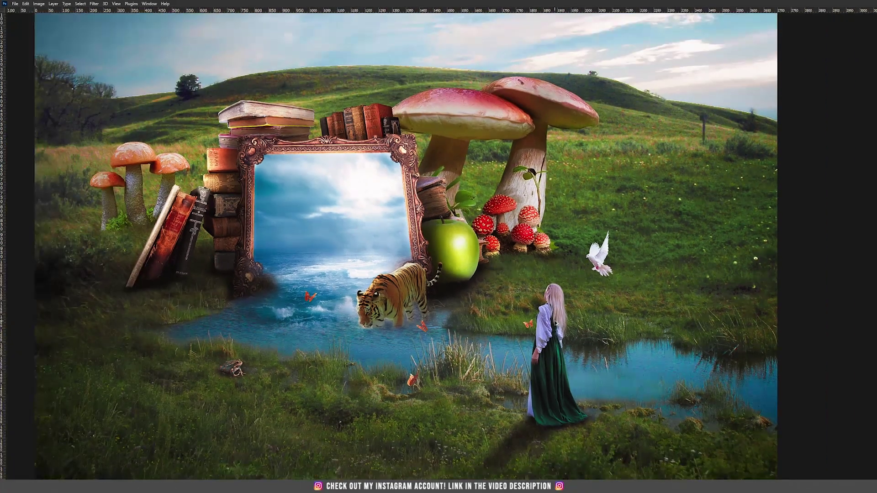
{"action": "left_click_drag", "start_coordinate": [436, 142], "coordinate": [467, 163]}
{"action": "scroll", "coordinate": [467, 163], "scroll_direction": "down", "scroll_amount": 1}
{"action": "scroll", "coordinate": [467, 163], "scroll_direction": "up", "scroll_amount": 1}
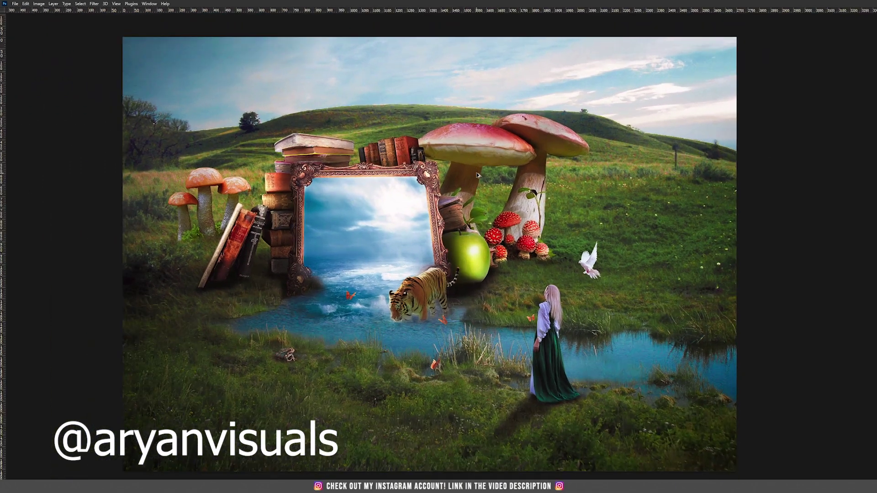
{"action": "scroll", "coordinate": [476, 175], "scroll_direction": "up", "scroll_amount": 1}
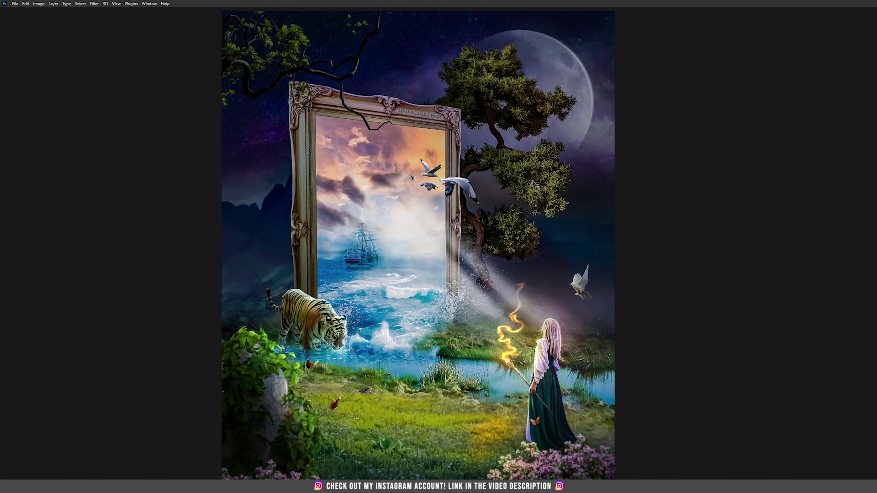
{"action": "scroll", "coordinate": [533, 184], "scroll_direction": "down", "scroll_amount": 1}
{"action": "scroll", "coordinate": [534, 184], "scroll_direction": "up", "scroll_amount": 1}
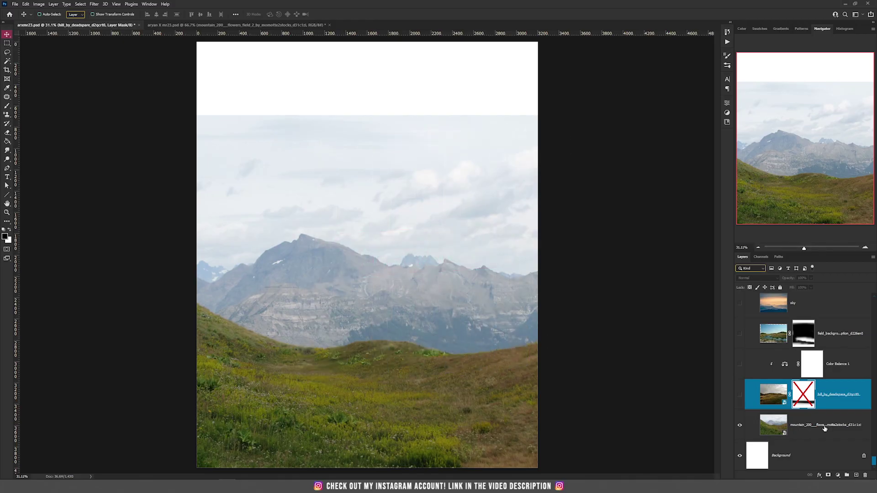
- Show the hill layer above the mountain flower field and re-enable its layer mask to blend its lower edge
{"action": "left_click", "coordinate": [823, 428]}
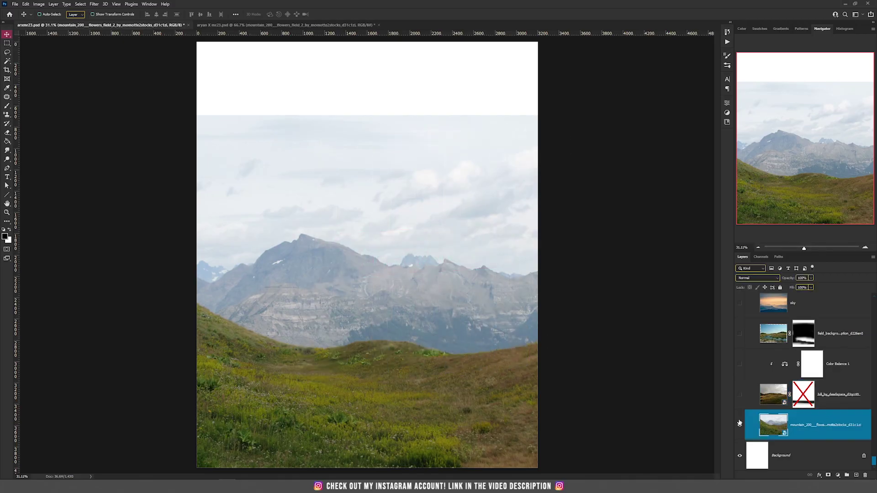
{"action": "left_click", "coordinate": [741, 396]}
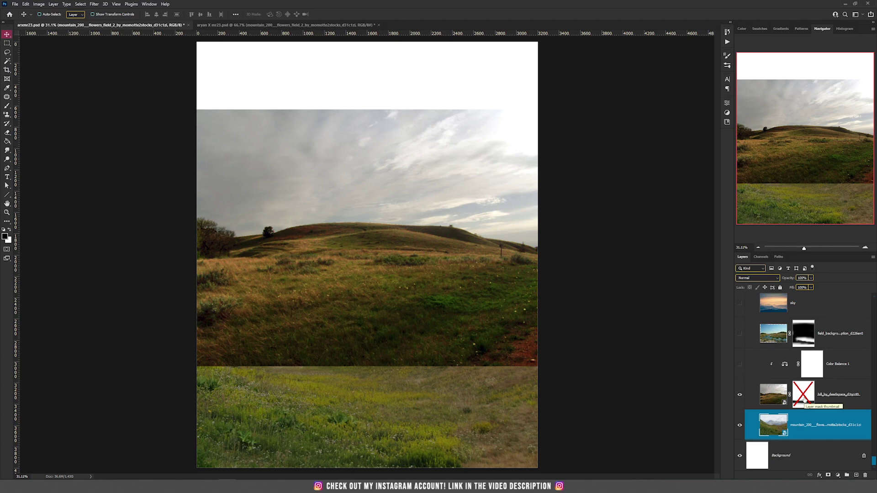
{"action": "left_click", "coordinate": [804, 400], "text": "shift"}
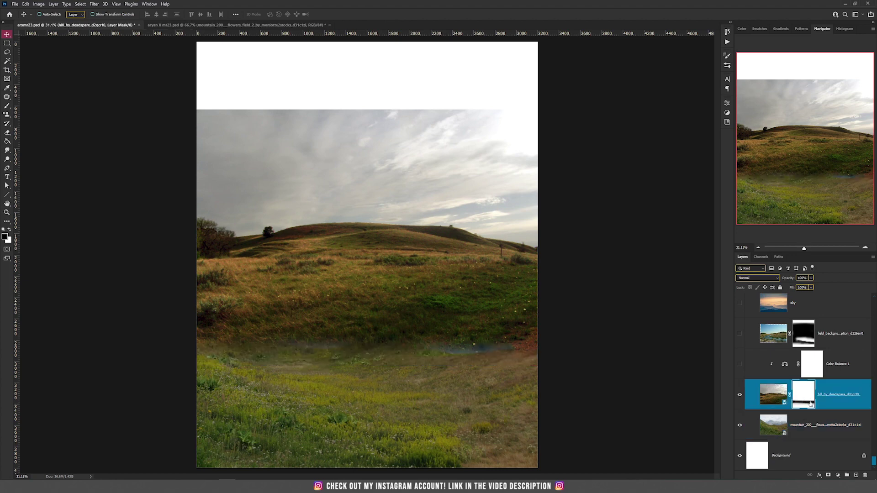
- Try painting on the hill layer's mask with the Brush tool, and undo the stroke
{"action": "left_click", "coordinate": [829, 476]}
{"action": "key", "text": "ctrl+z"}
{"action": "left_click", "coordinate": [7, 106]}
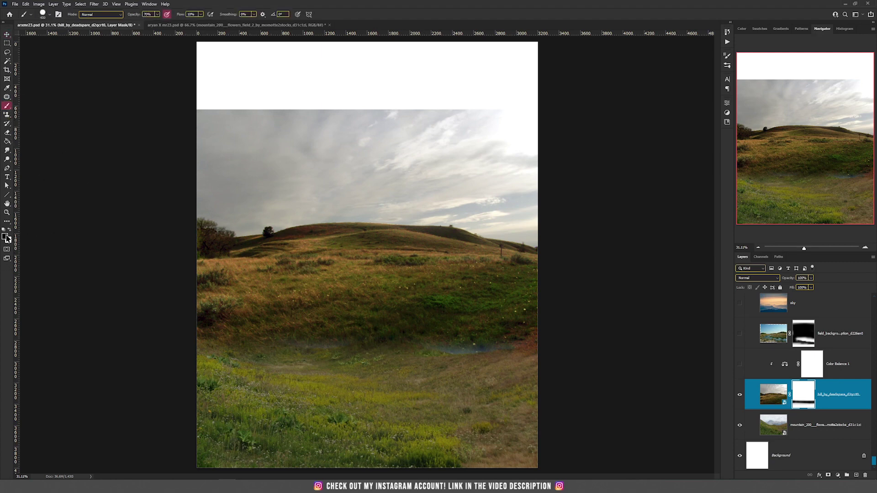
{"action": "mouse_move", "coordinate": [239, 319]}
{"action": "left_mouse_down"}
{"action": "mouse_move", "coordinate": [239, 333]}
{"action": "mouse_move", "coordinate": [214, 343]}
{"action": "mouse_move", "coordinate": [224, 349]}
{"action": "mouse_move", "coordinate": [211, 349]}
{"action": "mouse_move", "coordinate": [405, 346]}
{"action": "mouse_move", "coordinate": [355, 352]}
{"action": "left_mouse_up"}
{"action": "key", "text": "ctrl+z"}
- Try the soft round General Brush on the hill layer's mask along the seam, and undo the stroke
{"action": "right_click", "coordinate": [405, 344]}
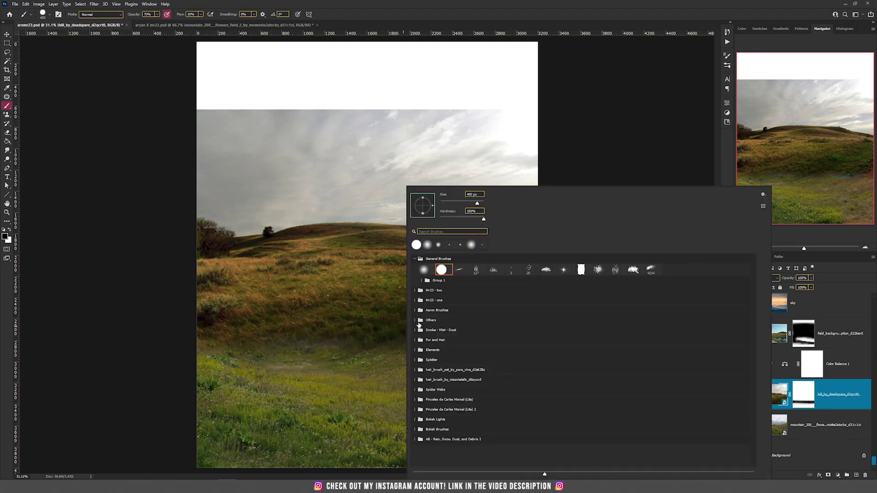
{"action": "left_click", "coordinate": [428, 269]}
{"action": "left_click", "coordinate": [391, 110]}
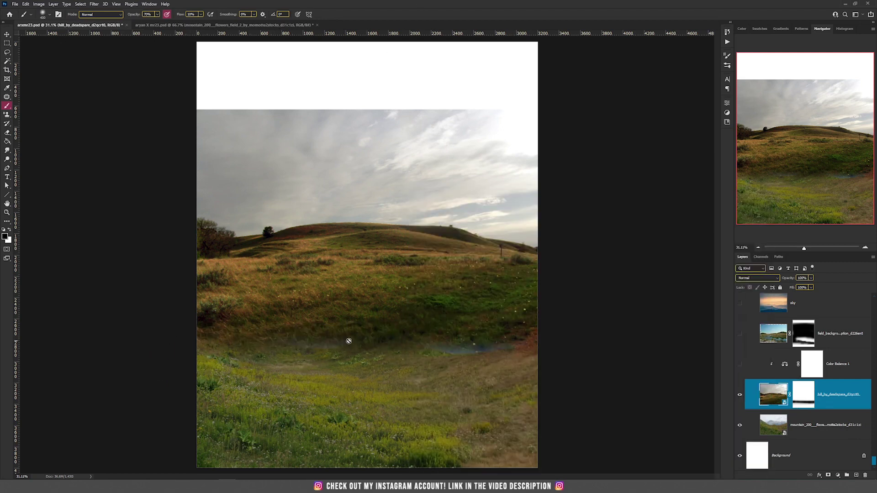
{"action": "left_click", "coordinate": [803, 396]}
{"action": "mouse_move", "coordinate": [558, 372]}
{"action": "left_mouse_down"}
{"action": "mouse_move", "coordinate": [533, 362]}
{"action": "mouse_move", "coordinate": [328, 349]}
{"action": "mouse_move", "coordinate": [413, 337]}
{"action": "mouse_move", "coordinate": [556, 340]}
{"action": "left_mouse_up"}
{"action": "key", "text": "ctrl+z"}
{"action": "key", "text": "v"}
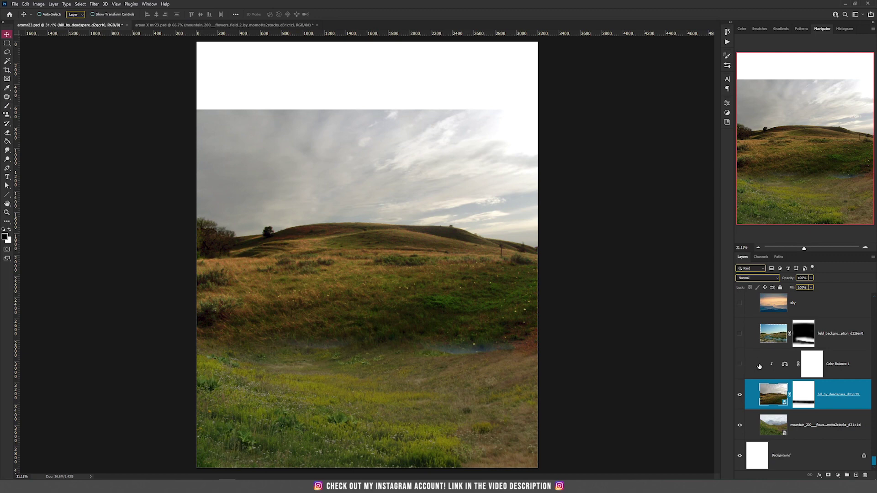
{"action": "mouse_move", "coordinate": [504, 321]}
{"action": "left_mouse_down"}
{"action": "mouse_move", "coordinate": [491, 301]}
{"action": "mouse_move", "coordinate": [491, 314]}
{"action": "mouse_move", "coordinate": [505, 319]}
{"action": "left_mouse_up"}
- Show the Color Balance 1 adjustment on the hill and, above it, the pond field layer with its mask enabled
{"action": "double_click", "coordinate": [785, 364]}
{"action": "left_click", "coordinate": [740, 364]}
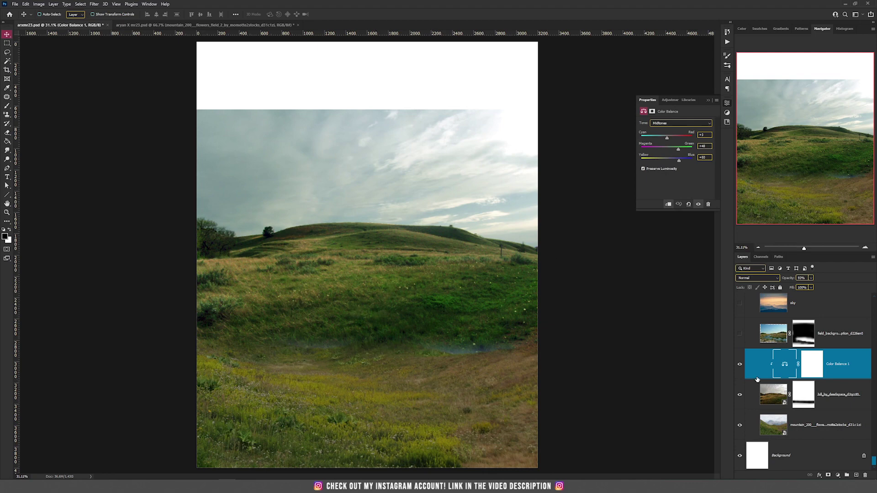
{"action": "left_click", "coordinate": [801, 337], "text": "shift"}
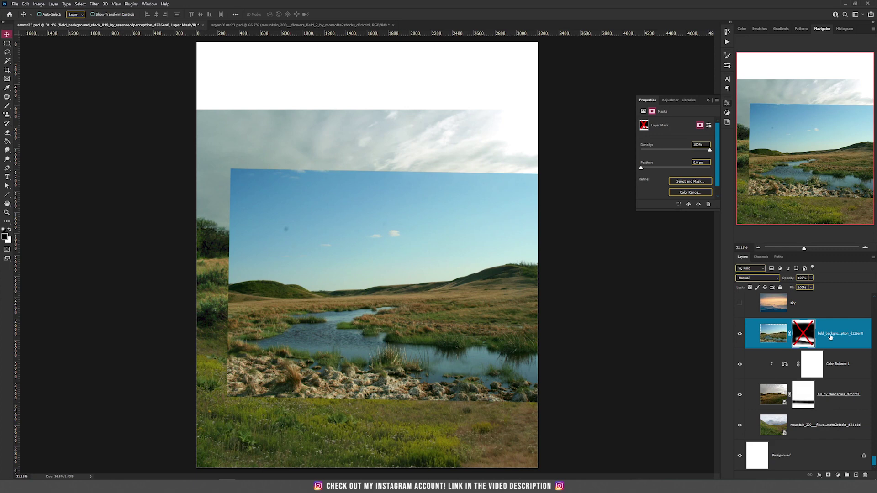
{"action": "left_click", "coordinate": [803, 333], "text": "shift"}
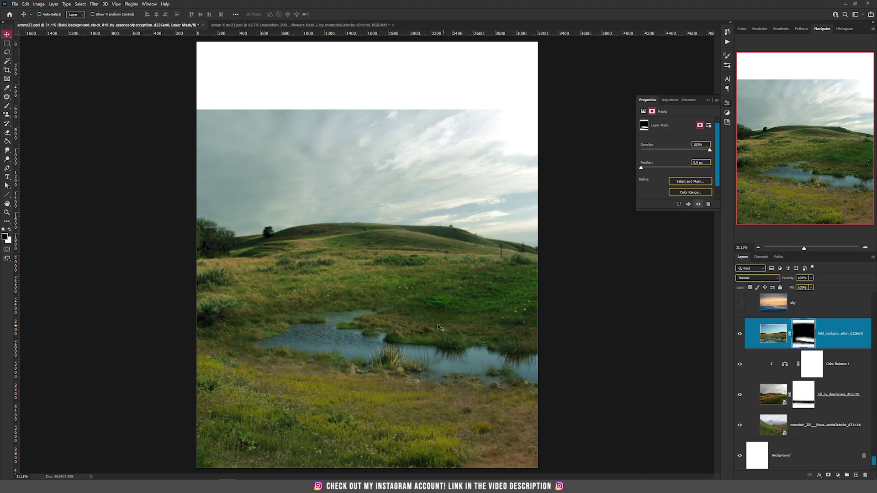
- Preview the sky layer over the landscape and hide it again
{"action": "left_click", "coordinate": [7, 106]}
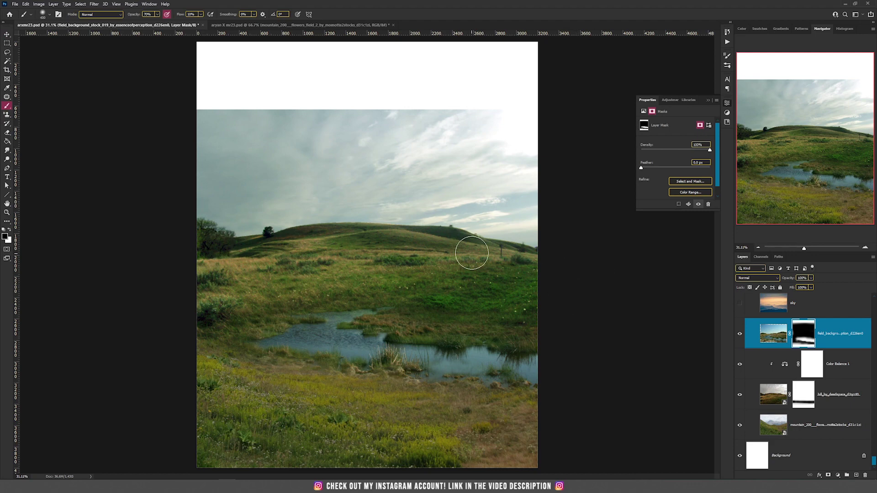
{"action": "key", "text": "v"}
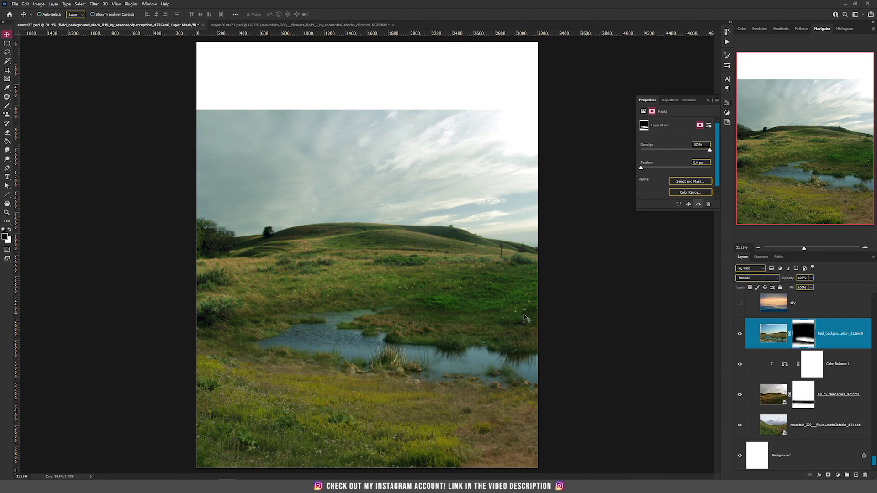
{"action": "scroll", "coordinate": [837, 361], "scroll_direction": "up", "scroll_amount": 3}
{"action": "scroll", "coordinate": [837, 361], "scroll_direction": "up", "scroll_amount": 1}
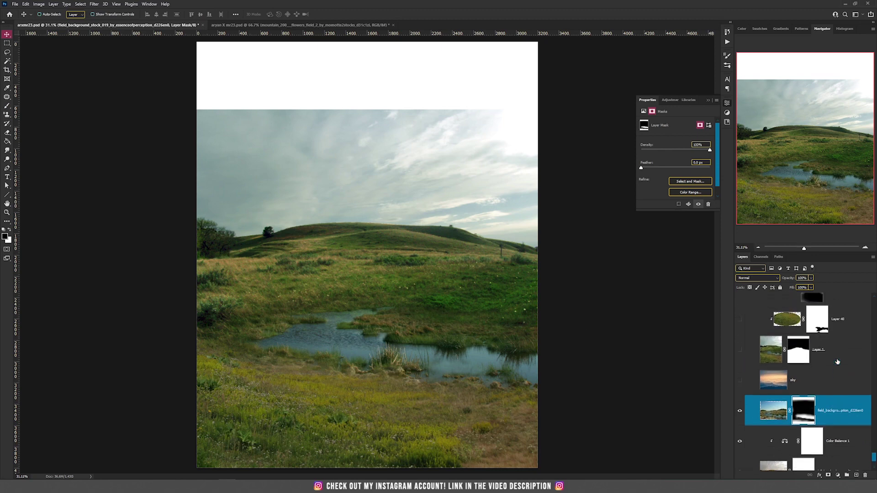
{"action": "left_click", "coordinate": [739, 380]}
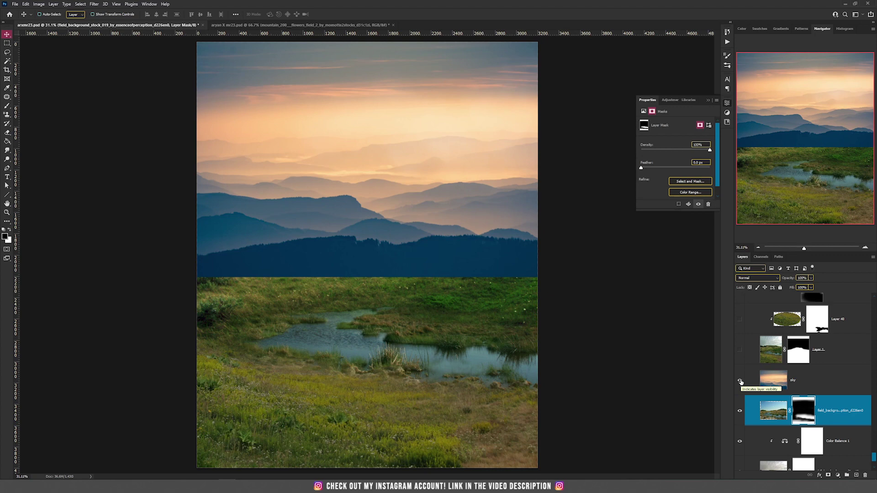
{"action": "left_click", "coordinate": [740, 382]}
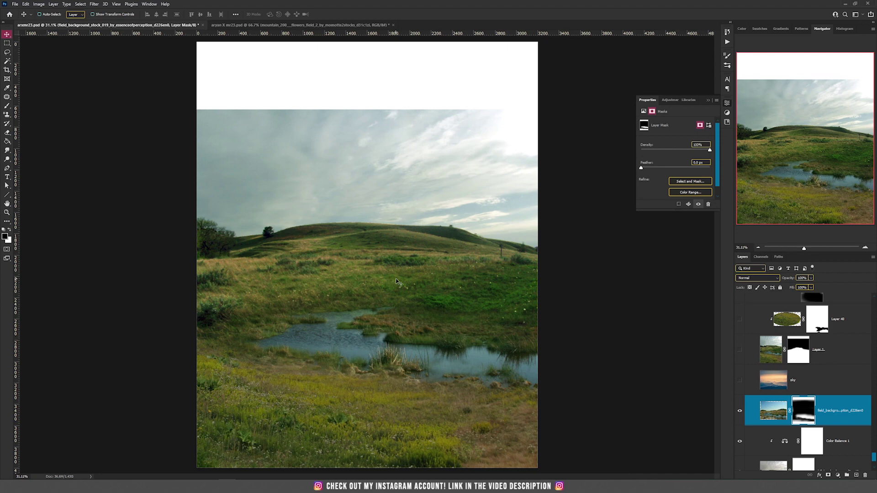
- Stamp all visible layers into a new merged layer above the pond field, keeping it at its original position
{"action": "key", "text": "ctrl+alt+shift+e"}
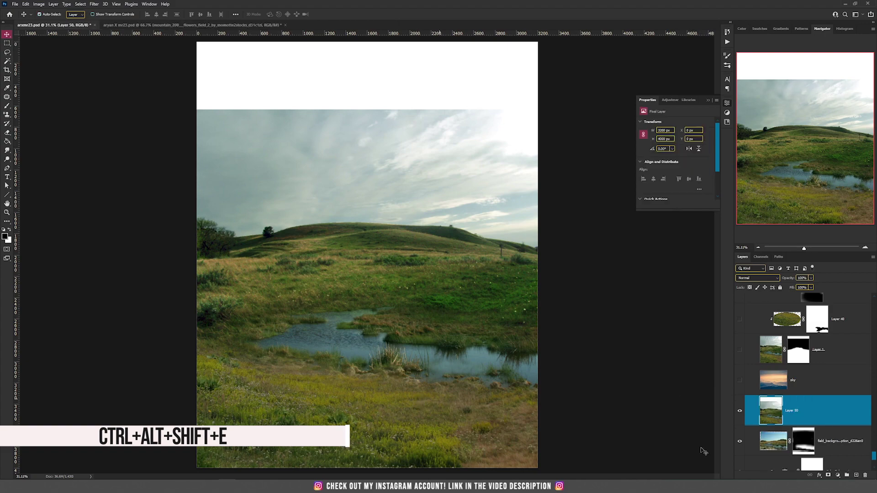
{"action": "left_click_drag", "start_coordinate": [310, 275], "coordinate": [382, 268]}
{"action": "key", "text": "ctrl+z"}
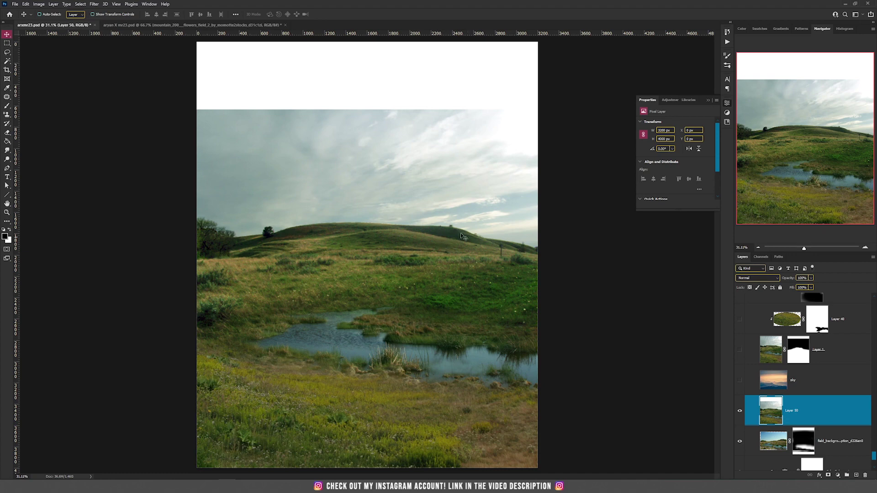
- Select the sky band above the hill on the merged layer and stretch it with Content-Aware Scale to the canvas's upper edge
{"action": "key", "text": "m"}
{"action": "left_click_drag", "start_coordinate": [191, 103], "coordinate": [567, 204]}
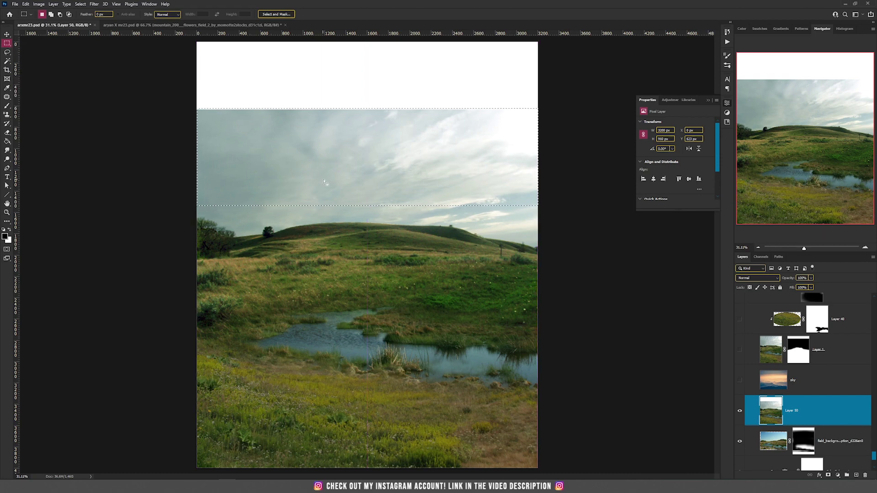
{"action": "left_click", "coordinate": [25, 5]}
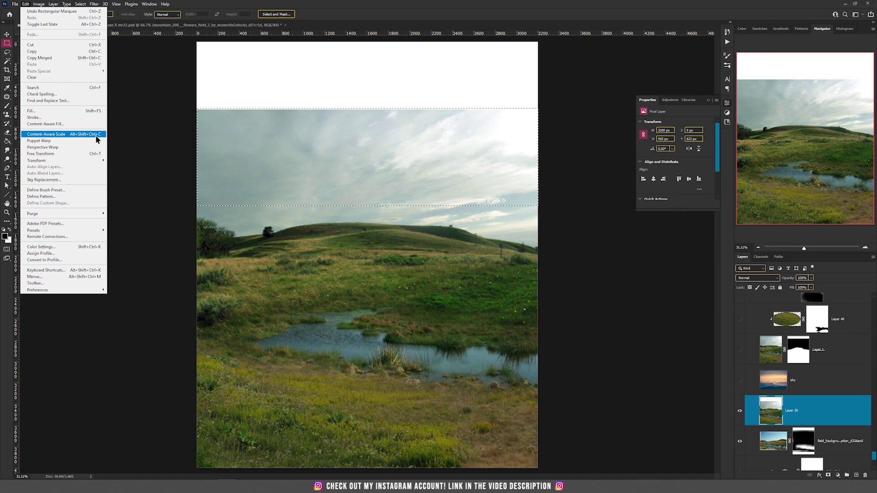
{"action": "left_click", "coordinate": [23, 3]}
{"action": "left_click", "coordinate": [24, 4]}
{"action": "left_click", "coordinate": [91, 135]}
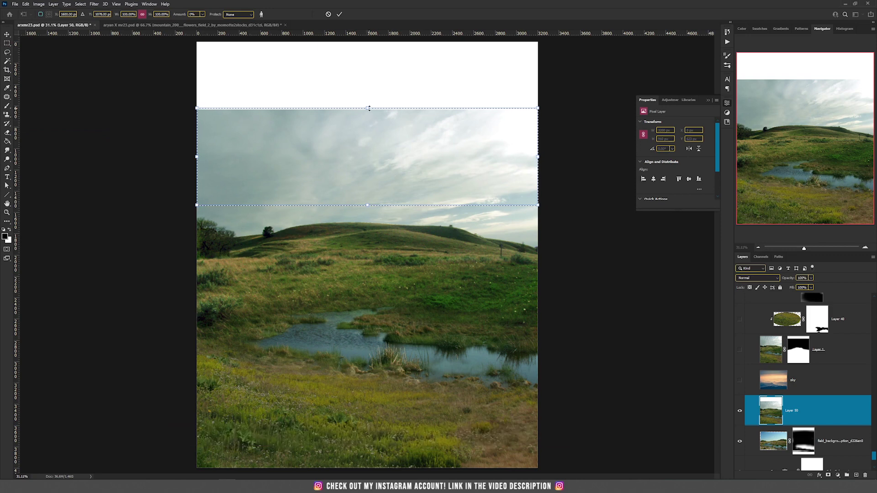
{"action": "left_click_drag", "start_coordinate": [369, 108], "coordinate": [383, 39]}
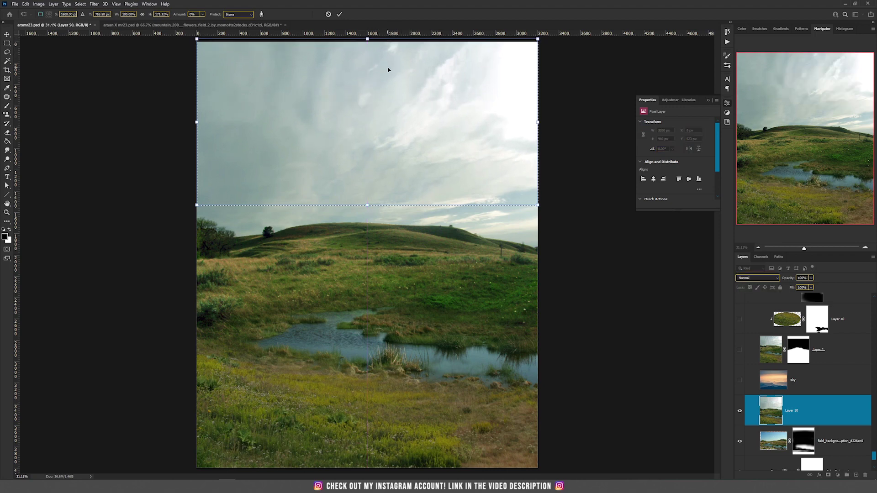
{"action": "key", "text": "Return"}
{"action": "key", "text": "ctrl+d"}
{"action": "key", "text": "v"}
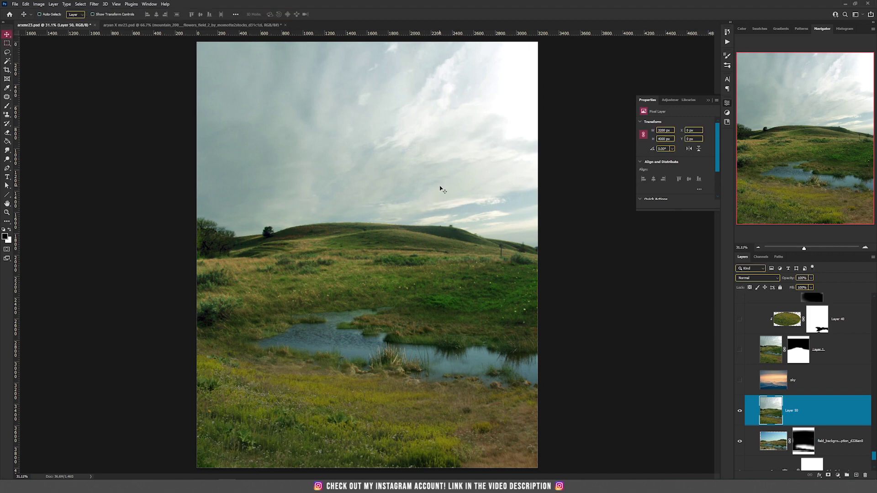
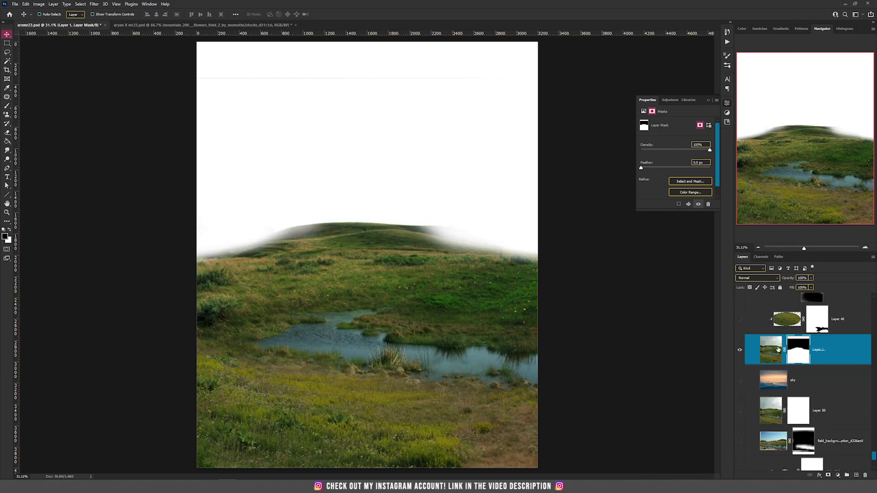
- On Layer 1's image, make an elliptical selection of the foreground grass, about 1530 by 800 px
{"action": "left_click", "coordinate": [778, 348]}
{"action": "scroll", "coordinate": [487, 415], "scroll_direction": "up", "scroll_amount": 2}
{"action": "left_click_drag", "start_coordinate": [460, 336], "coordinate": [382, 280]}
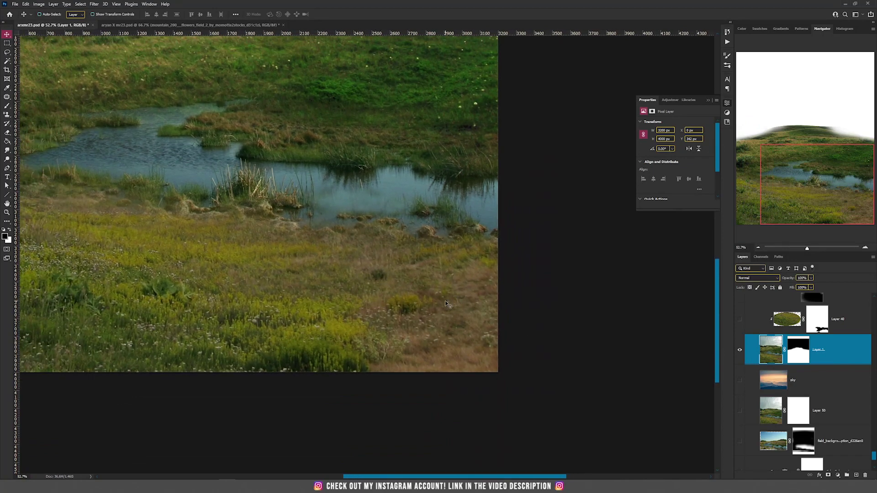
{"action": "scroll", "coordinate": [446, 303], "scroll_direction": "down", "scroll_amount": 2}
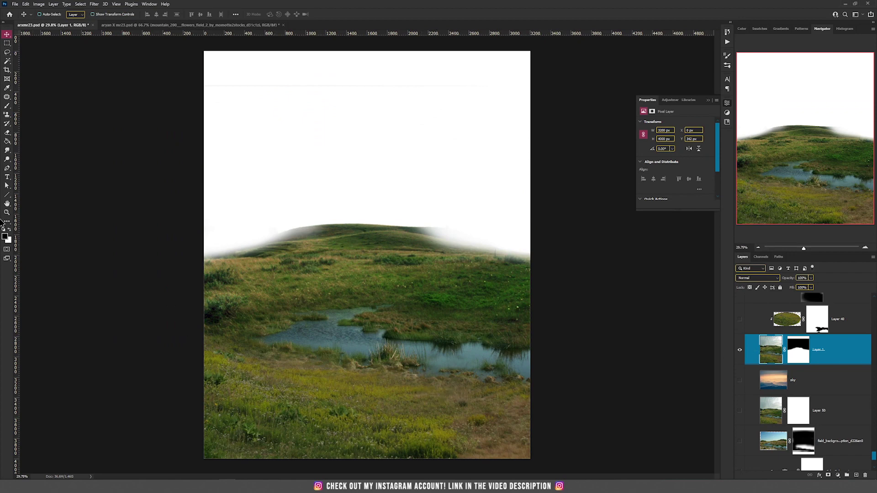
{"action": "left_click", "coordinate": [6, 43]}
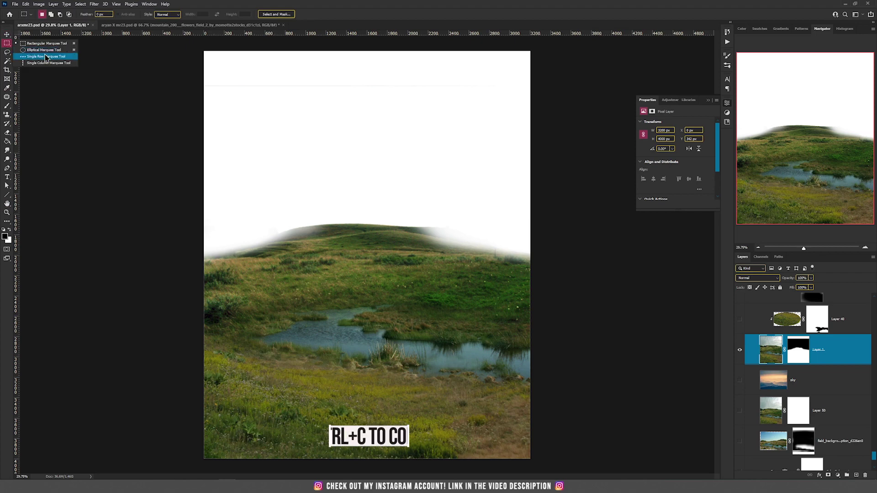
{"action": "left_click", "coordinate": [44, 50]}
{"action": "left_click_drag", "start_coordinate": [326, 387], "coordinate": [353, 413]}
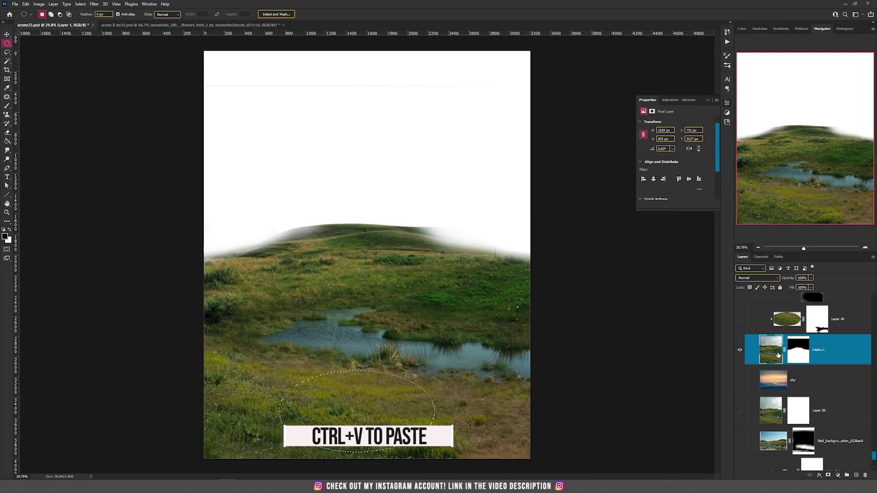
- Paste the grass copy as a clipped layer above Layer 1, move it over the brown lower-right foreground, and soften it with a brushed mask
{"action": "key", "text": "ctrl+v"}
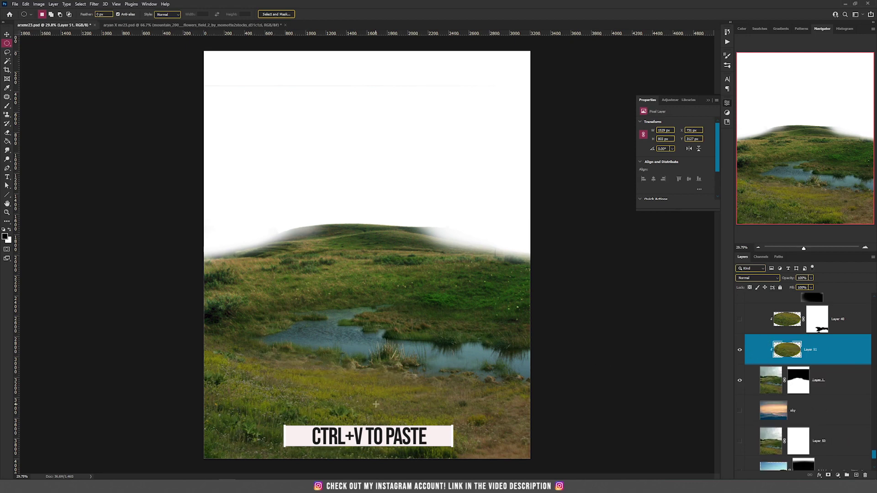
{"action": "key", "text": "v"}
{"action": "left_click_drag", "start_coordinate": [368, 430], "coordinate": [493, 456]}
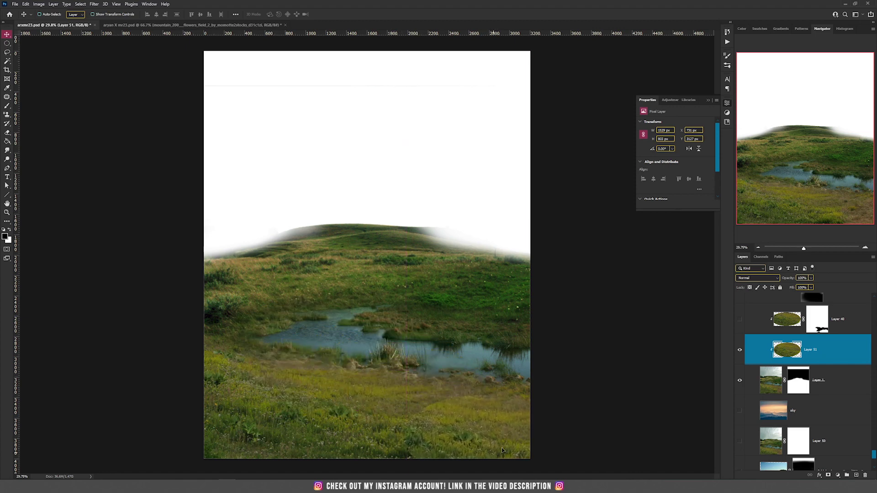
{"action": "left_click", "coordinate": [828, 475]}
{"action": "key", "text": "b"}
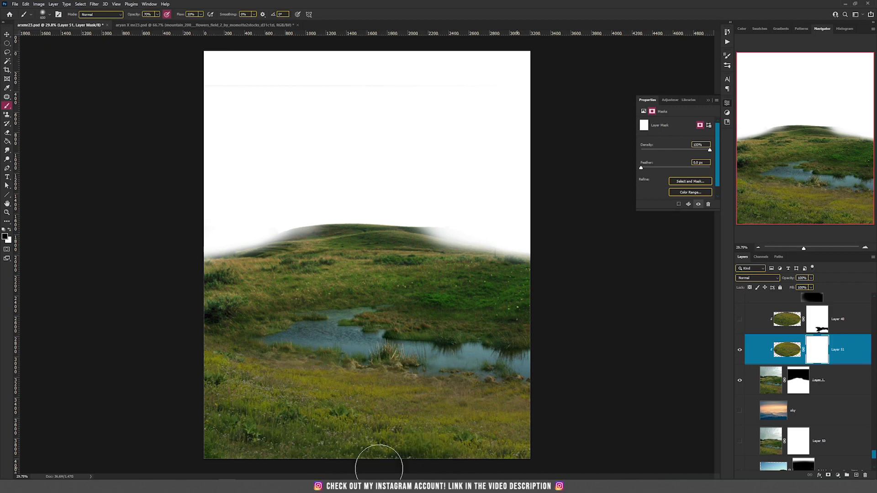
{"action": "key", "text": "v"}
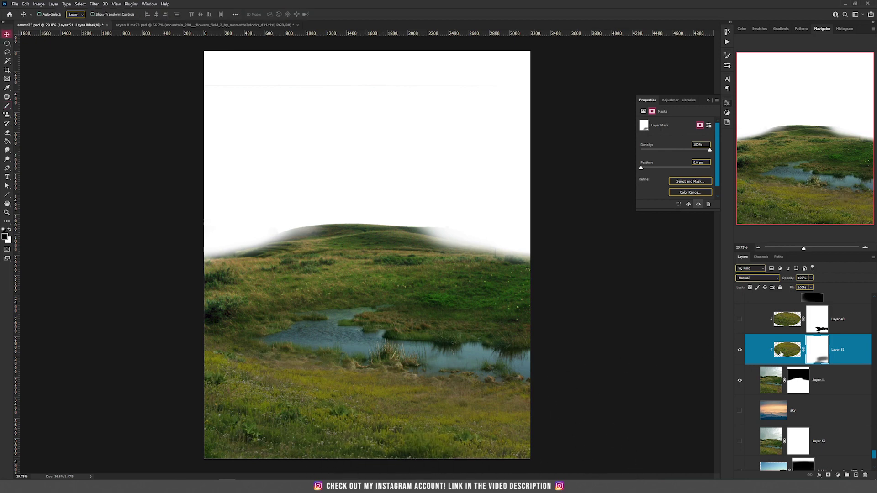
- Delete the newly pasted grass layer and show the already masked grass patch, Layer 40
{"action": "left_click", "coordinate": [864, 475]}
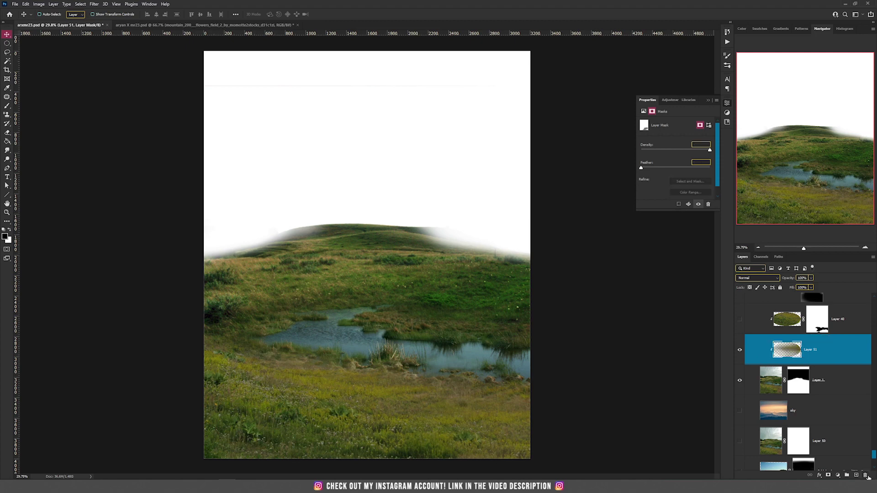
{"action": "left_click", "coordinate": [740, 319]}
{"action": "scroll", "coordinate": [819, 352], "scroll_direction": "up", "scroll_amount": 2}
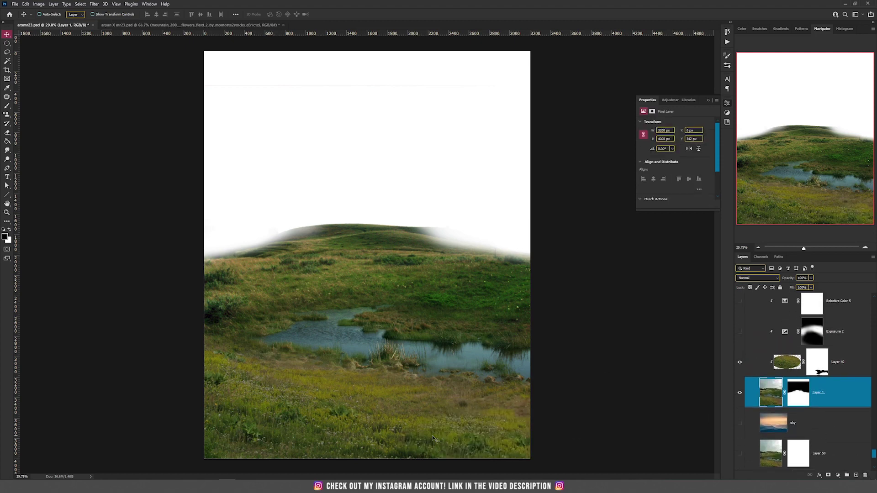
- Try shifting the Layer 1 landscape slightly upward and the clipped Layer 40 grass patch with the Move tool
{"action": "left_click_drag", "start_coordinate": [500, 418], "coordinate": [515, 411]}
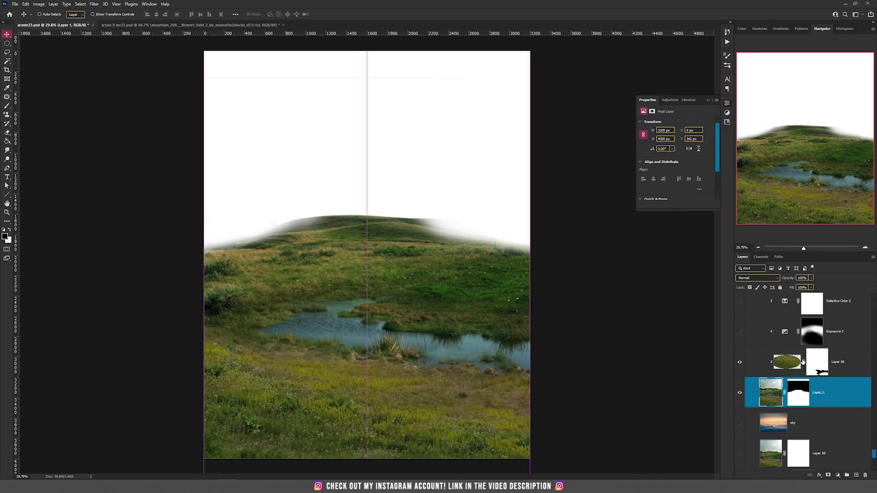
{"action": "left_click", "coordinate": [785, 368]}
{"action": "mouse_move", "coordinate": [455, 340]}
{"action": "left_mouse_down"}
{"action": "mouse_move", "coordinate": [490, 342]}
{"action": "mouse_move", "coordinate": [473, 349]}
{"action": "mouse_move", "coordinate": [455, 340]}
{"action": "left_mouse_up"}
- Show the Exposure 2 and Selective Color 5 adjustment layers above the grass patch and select Selective Color 5
{"action": "scroll", "coordinate": [835, 362], "scroll_direction": "up", "scroll_amount": 1}
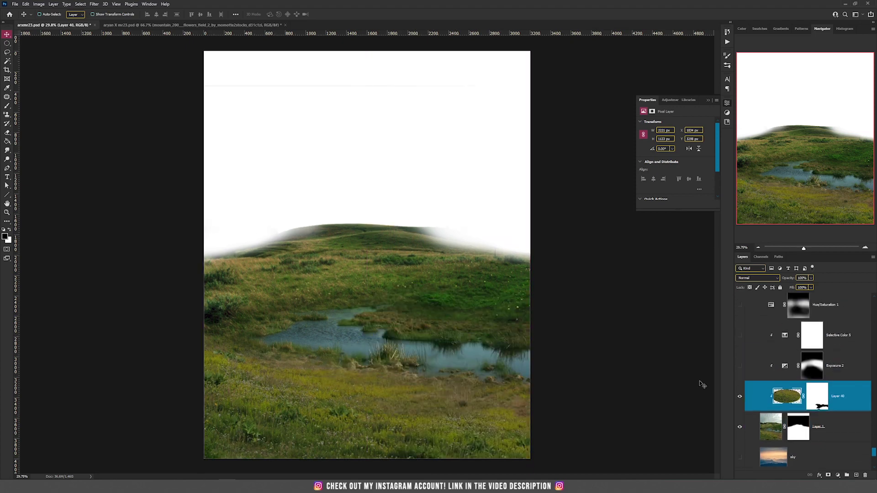
{"action": "scroll", "coordinate": [290, 328], "scroll_direction": "down", "scroll_amount": 2}
{"action": "scroll", "coordinate": [290, 328], "scroll_direction": "up", "scroll_amount": 2}
{"action": "left_click", "coordinate": [740, 367]}
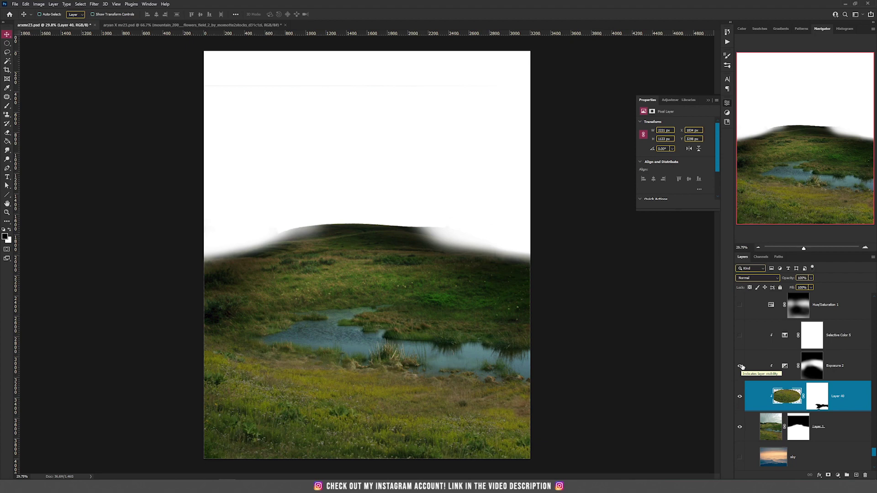
{"action": "scroll", "coordinate": [741, 367], "scroll_direction": "up", "scroll_amount": 1}
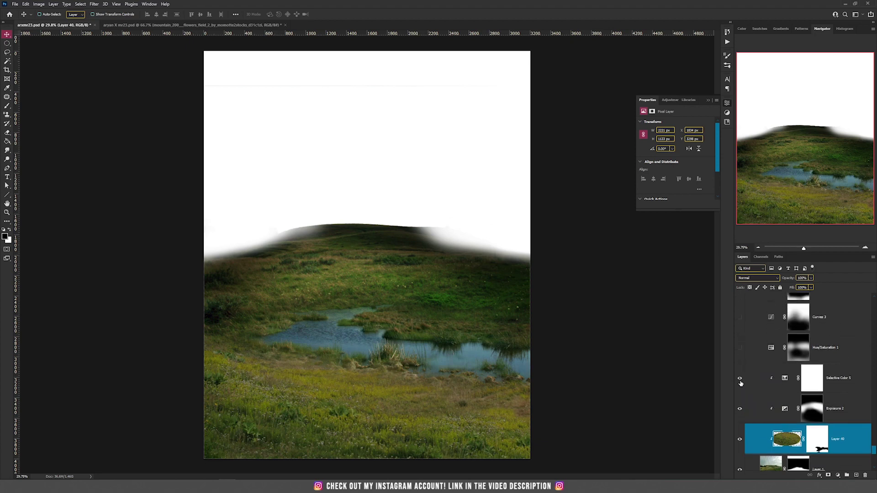
{"action": "left_click", "coordinate": [828, 380]}
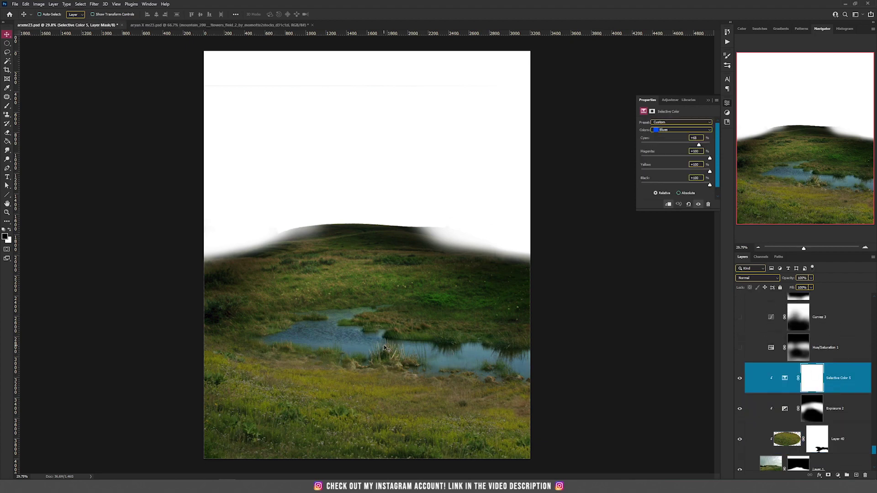
- Compare the pond's water close up with the Selective Color 5 adjustment hidden and shown
{"action": "left_click", "coordinate": [738, 380]}
{"action": "left_click", "coordinate": [739, 381]}
{"action": "scroll", "coordinate": [322, 377], "scroll_direction": "up", "scroll_amount": 5}
{"action": "left_click_drag", "start_coordinate": [446, 298], "coordinate": [375, 346]}
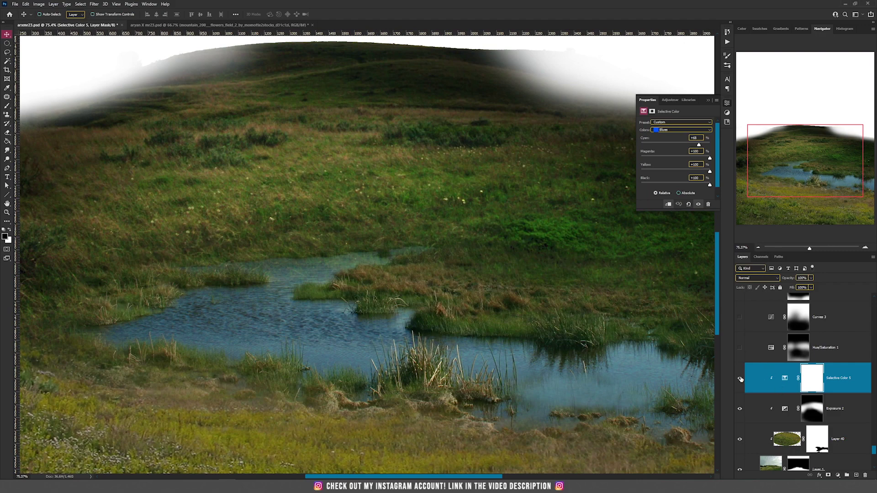
{"action": "left_click", "coordinate": [742, 380]}
{"action": "scroll", "coordinate": [337, 355], "scroll_direction": "up", "scroll_amount": 3}
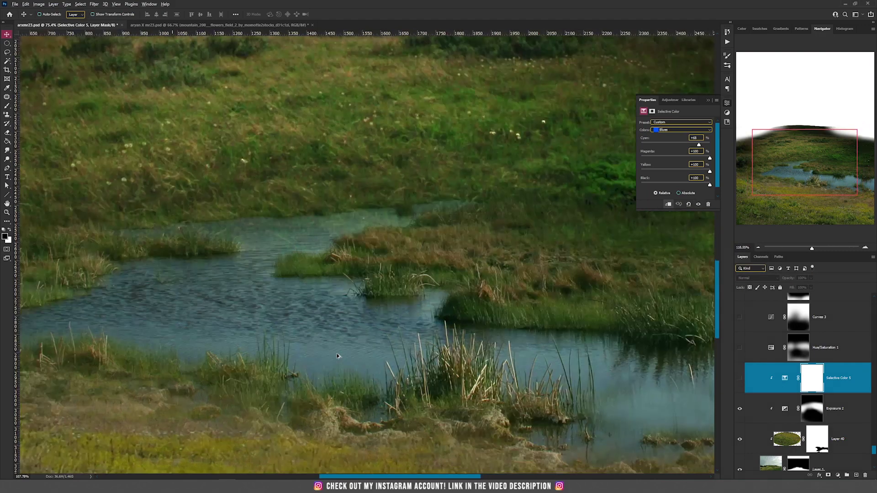
{"action": "left_click", "coordinate": [740, 379]}
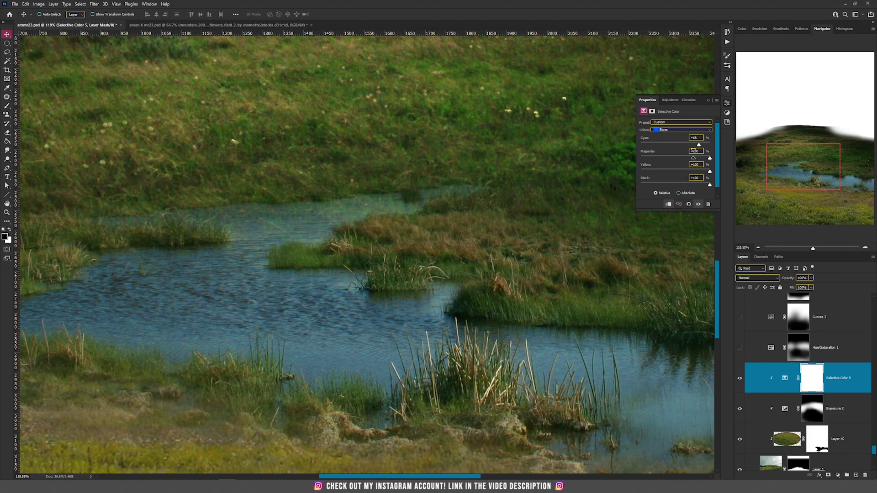
{"action": "key", "text": "ctrl+0"}
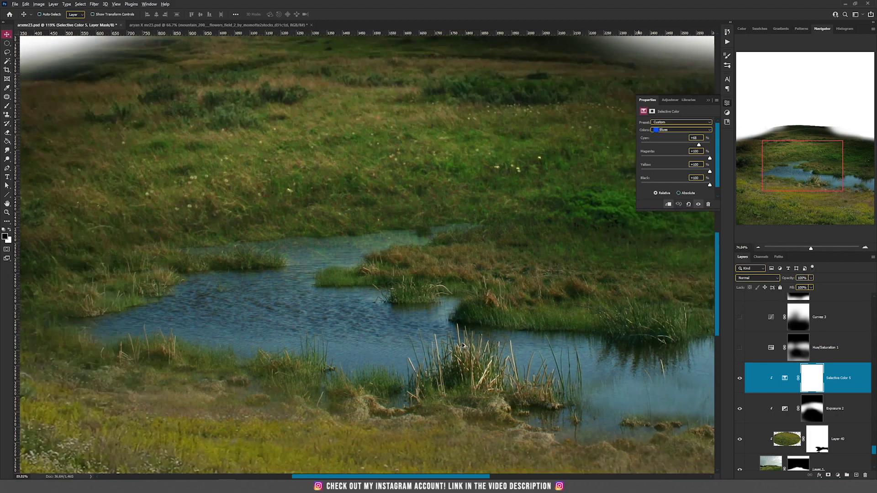
- Show the Hue/Saturation 1 adjustment layer over the landscape and select it to display its settings
{"action": "left_click", "coordinate": [739, 350]}
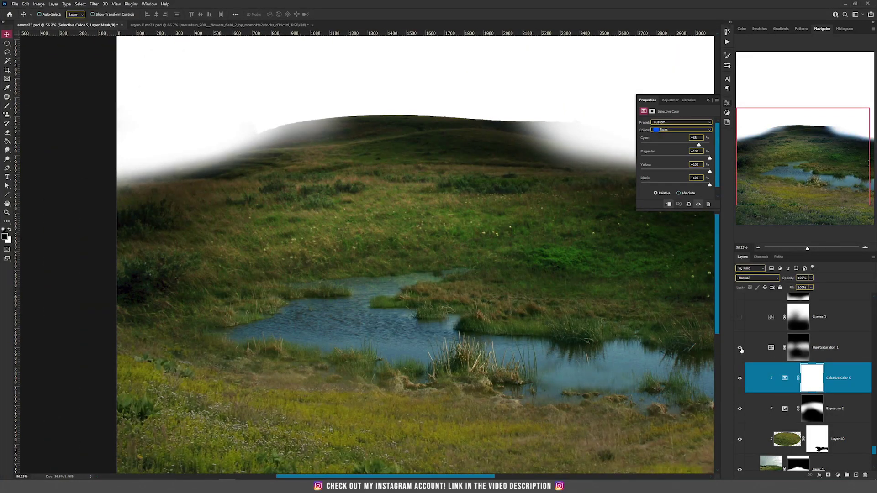
{"action": "scroll", "coordinate": [464, 285], "scroll_direction": "down", "scroll_amount": 2}
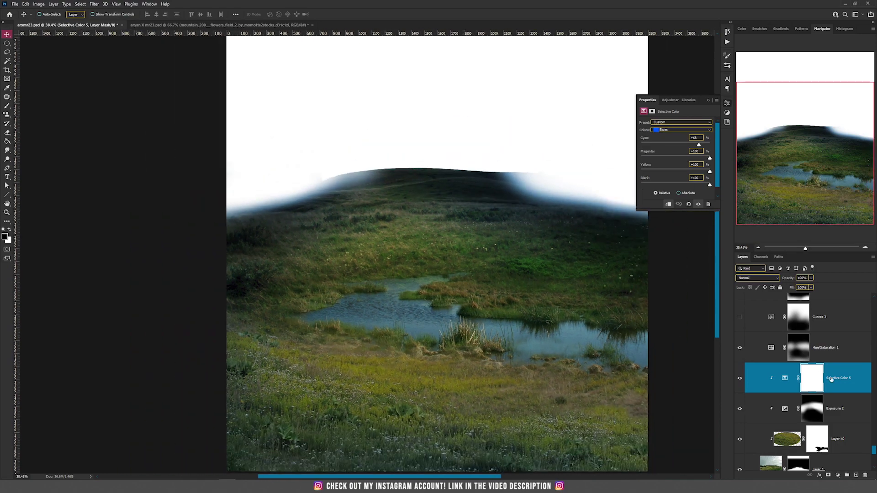
{"action": "left_click", "coordinate": [849, 355]}
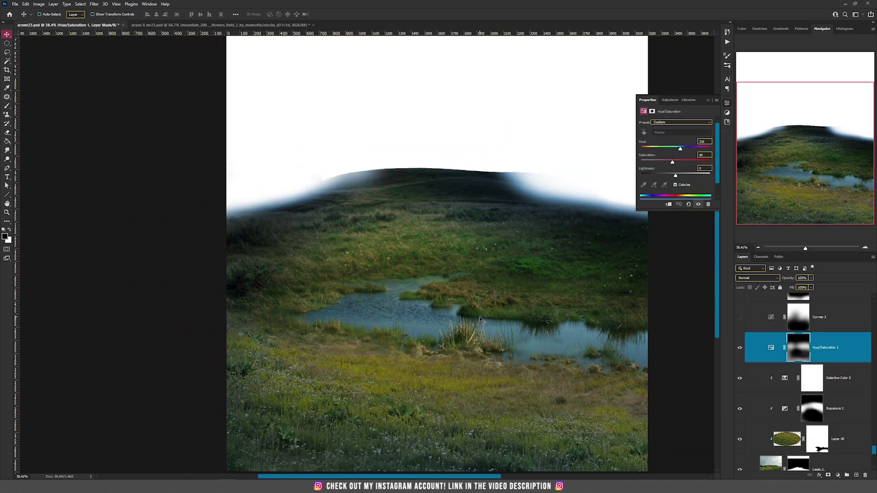
{"action": "left_click_drag", "start_coordinate": [447, 287], "coordinate": [366, 322]}
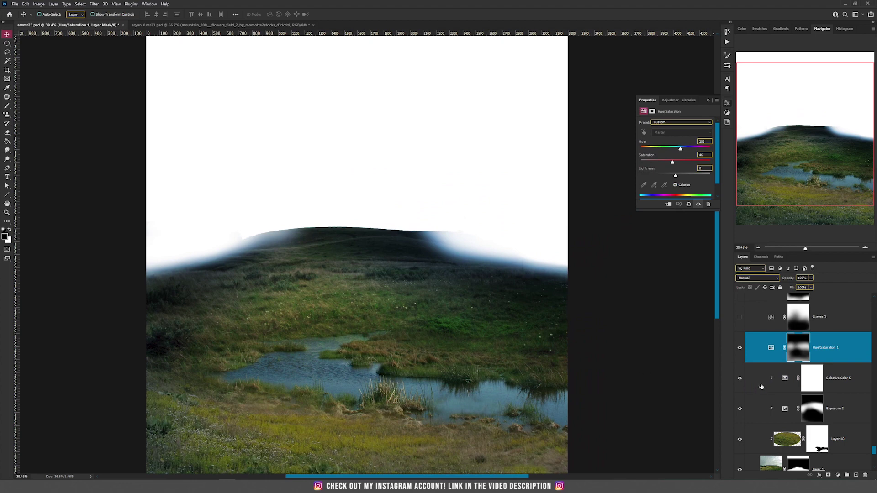
- Preview the starry night sky layer over the landscape and hide it again
{"action": "scroll", "coordinate": [761, 387], "scroll_direction": "up", "scroll_amount": 5}
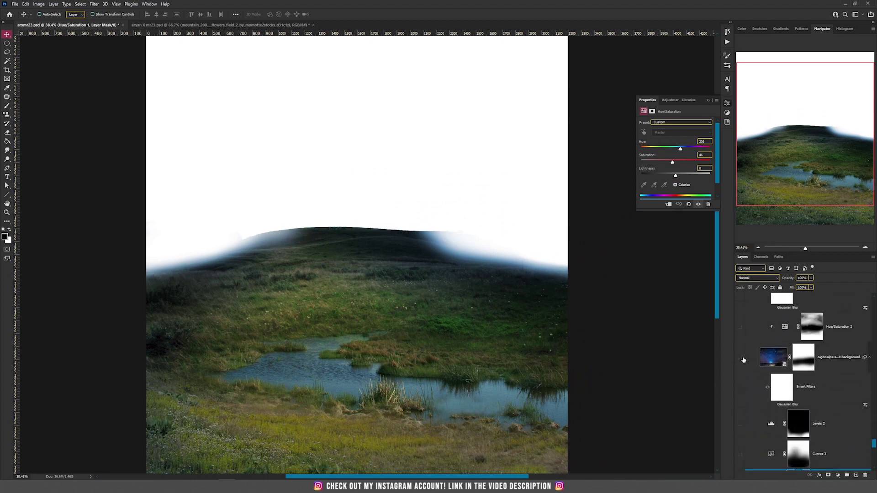
{"action": "left_click", "coordinate": [740, 358]}
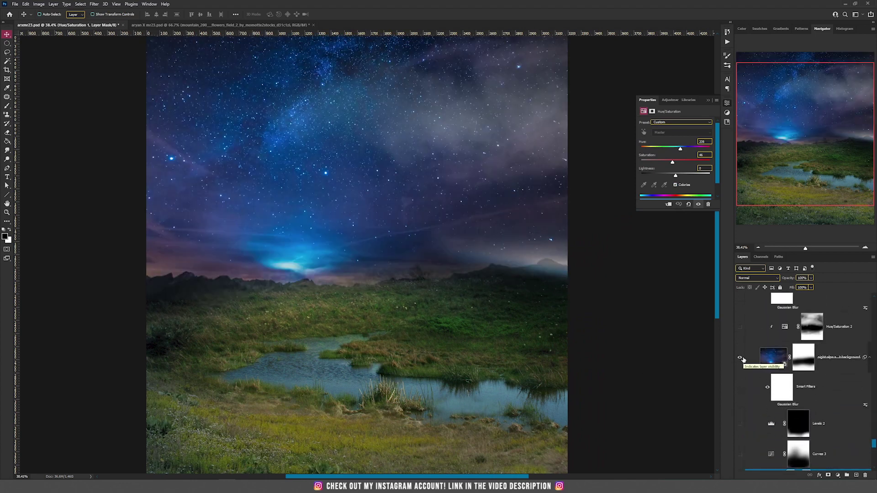
{"action": "left_click", "coordinate": [741, 358]}
{"action": "scroll", "coordinate": [817, 375], "scroll_direction": "down", "scroll_amount": 3}
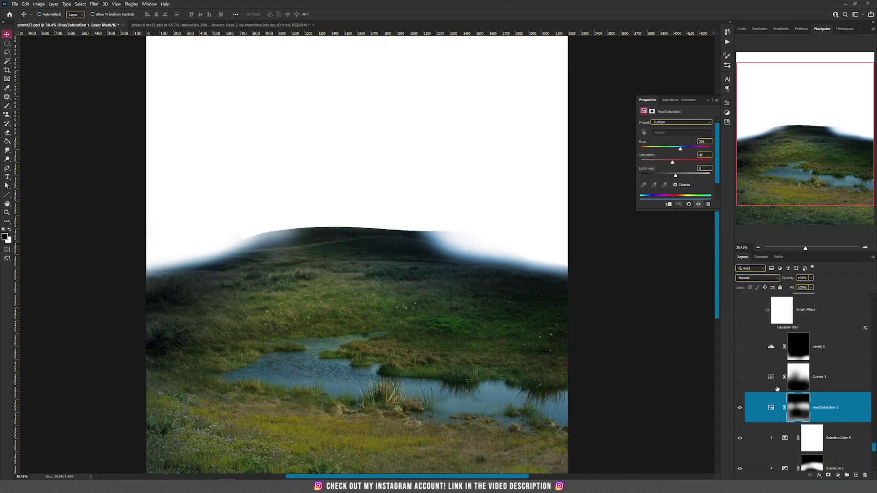
- Compare the landscape with Hue/Saturation 1 hidden and shown, and review its colorize settings
{"action": "left_click", "coordinate": [738, 408]}
{"action": "left_click", "coordinate": [738, 408]}
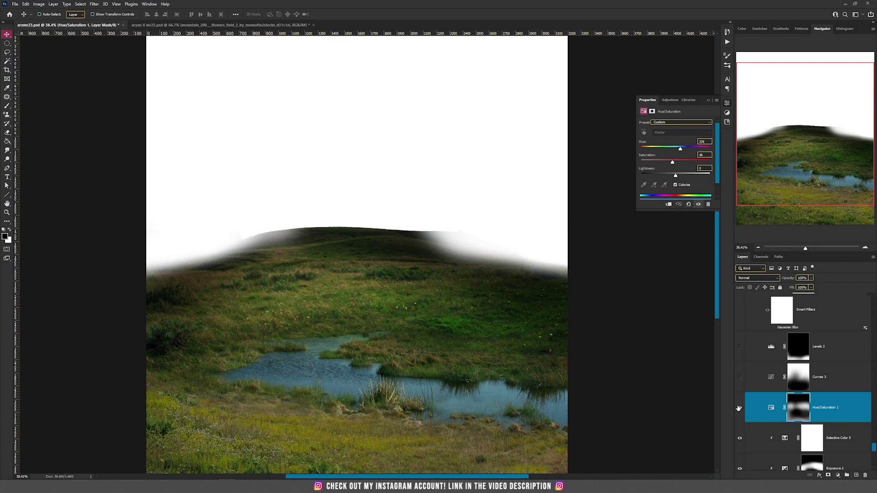
{"action": "left_click", "coordinate": [837, 475]}
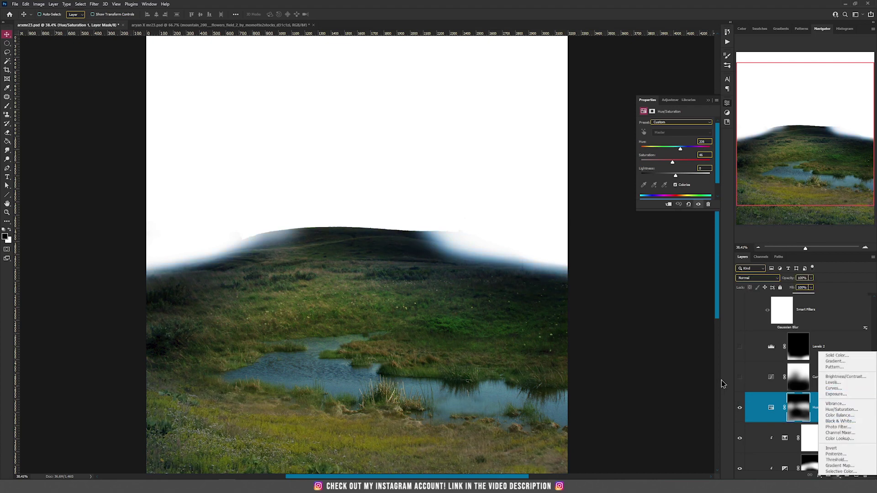
{"action": "left_click", "coordinate": [796, 413]}
{"action": "left_click", "coordinate": [771, 407]}
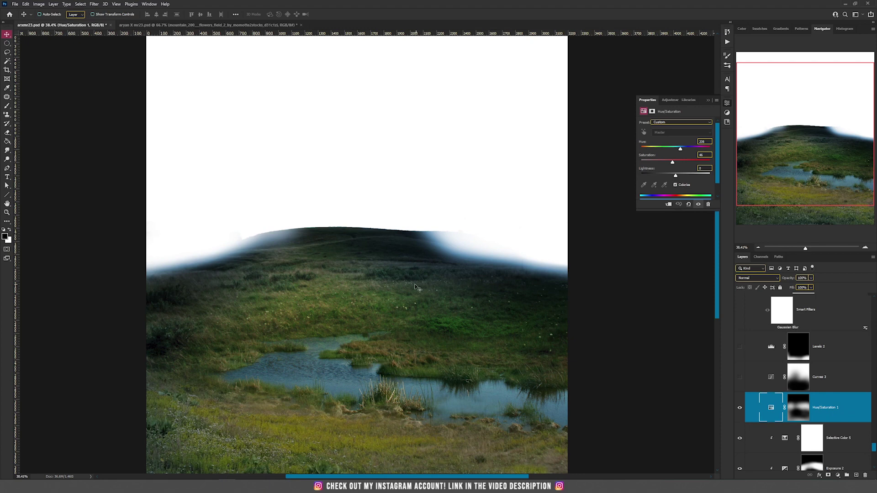
{"action": "left_click", "coordinate": [740, 408]}
{"action": "left_click", "coordinate": [741, 408]}
- Show the Curves 3 adjustment layer, display its curve, and make its layer mask active for the Brush tool
{"action": "scroll", "coordinate": [800, 396], "scroll_direction": "up", "scroll_amount": 1}
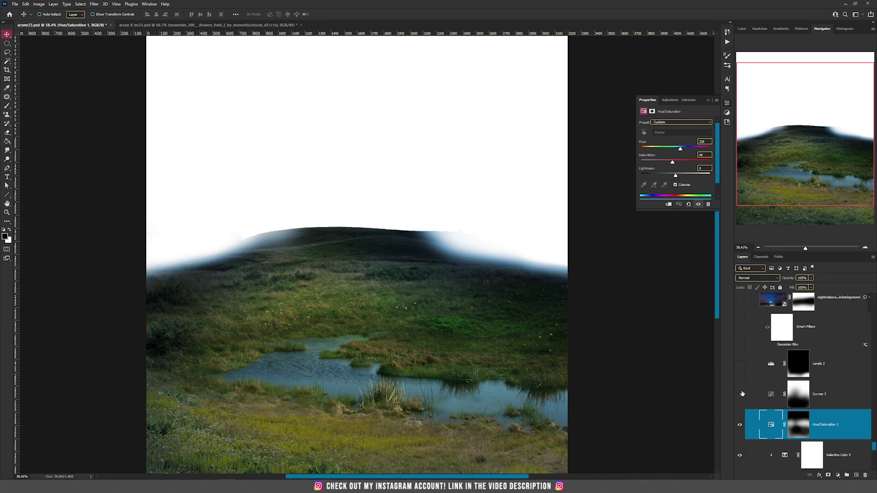
{"action": "left_click", "coordinate": [741, 393]}
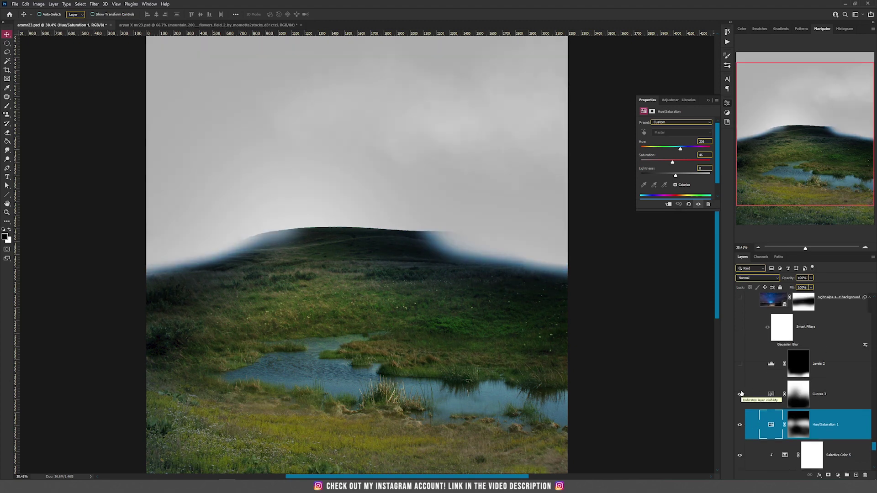
{"action": "left_click", "coordinate": [802, 399]}
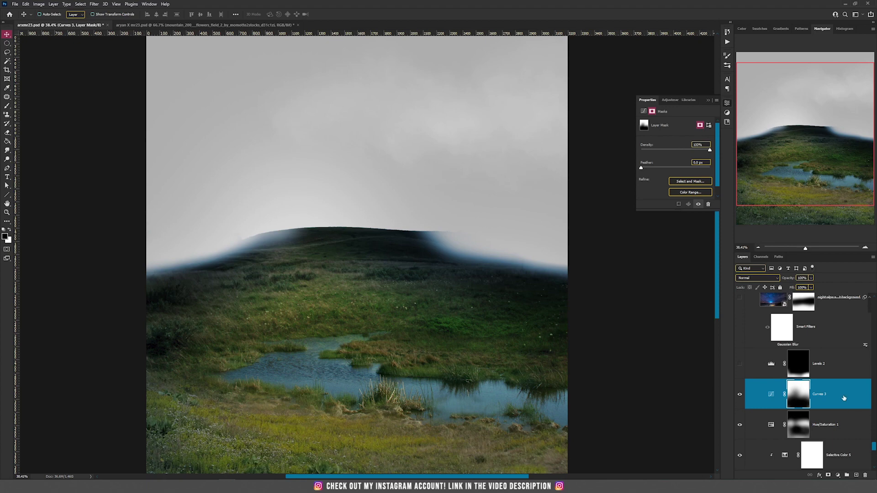
{"action": "left_click", "coordinate": [770, 393]}
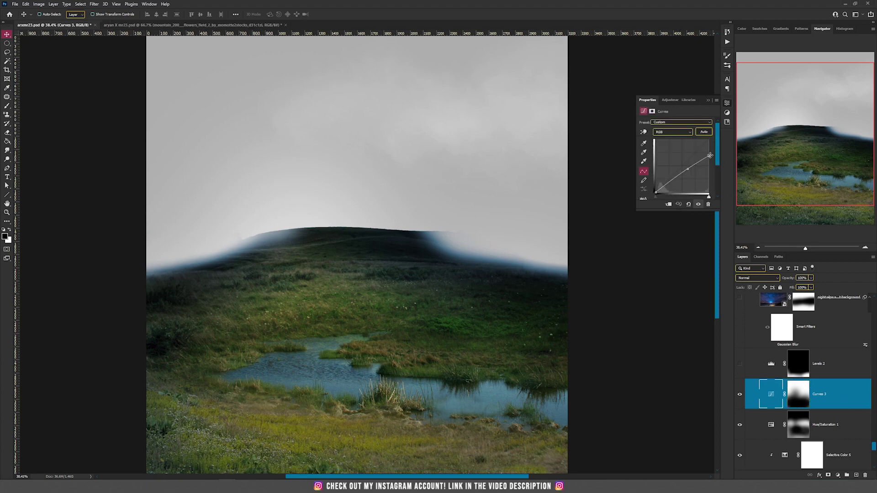
{"action": "key", "text": "b"}
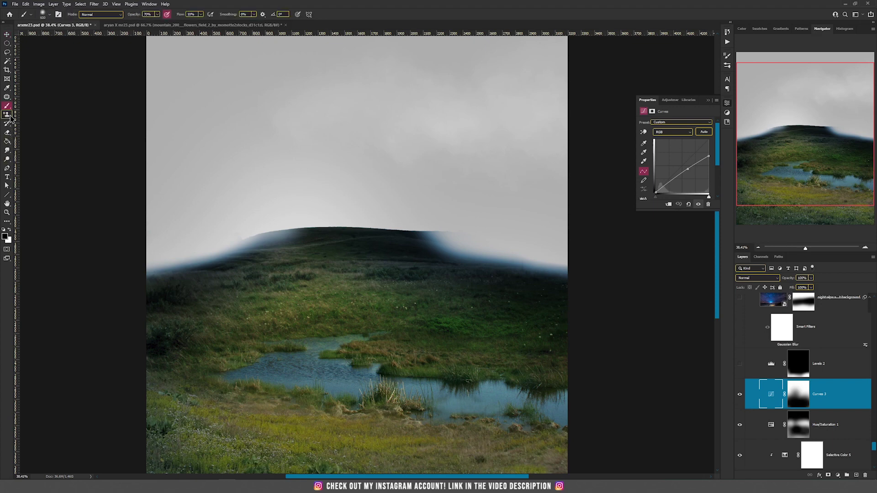
{"action": "left_click", "coordinate": [803, 401]}
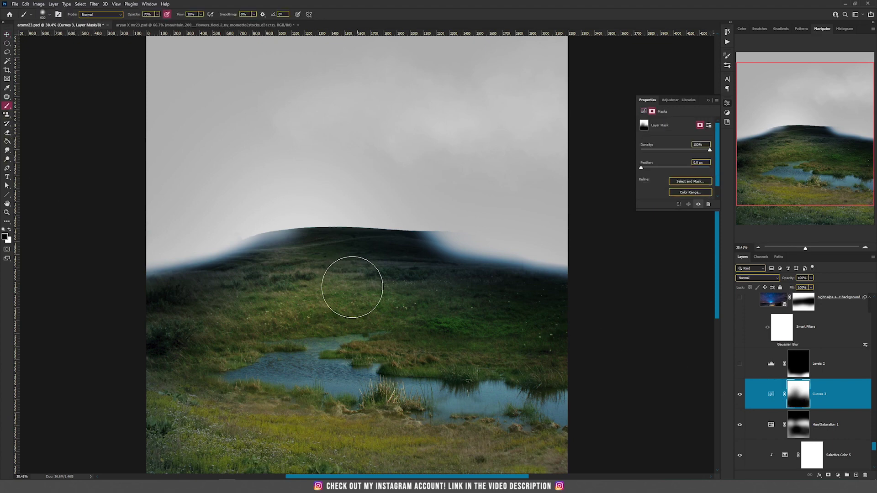
- Inspect the landscape's darkened areas and show the Levels 2 adjustment layer
{"action": "left_click_drag", "start_coordinate": [388, 363], "coordinate": [368, 247]}
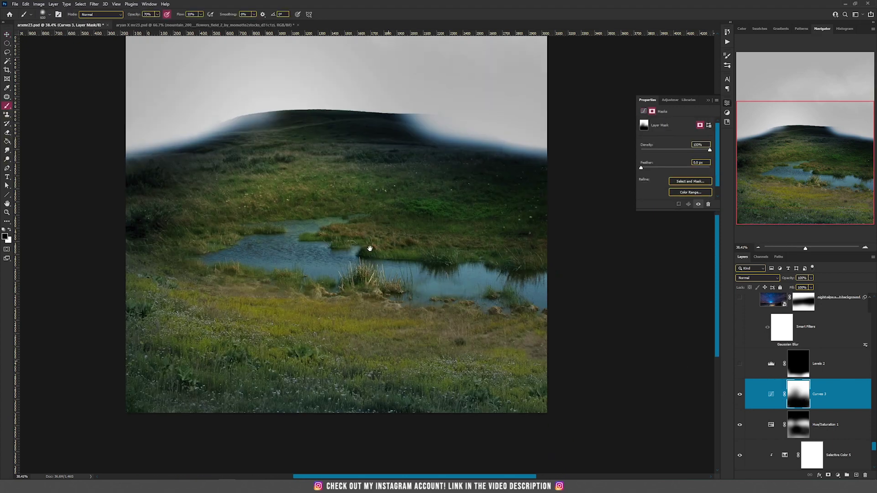
{"action": "left_click_drag", "start_coordinate": [349, 191], "coordinate": [412, 294]}
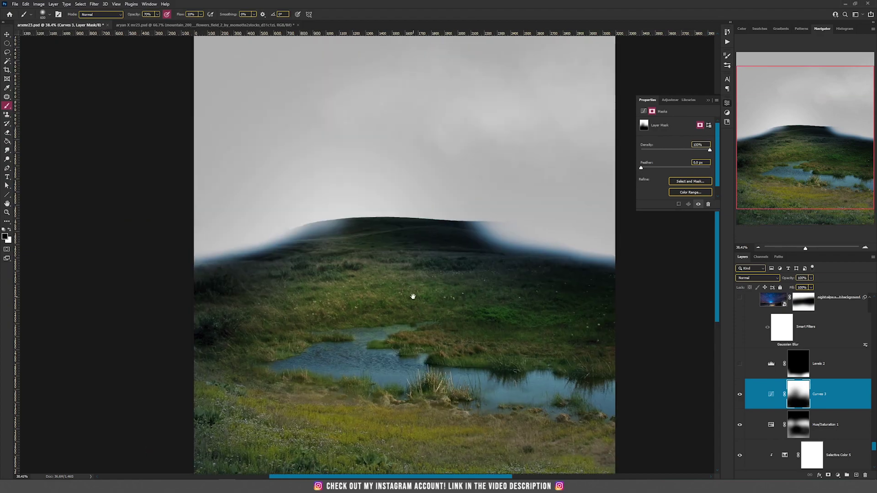
{"action": "left_click_drag", "start_coordinate": [446, 159], "coordinate": [427, 278]}
{"action": "left_click_drag", "start_coordinate": [401, 316], "coordinate": [399, 265]}
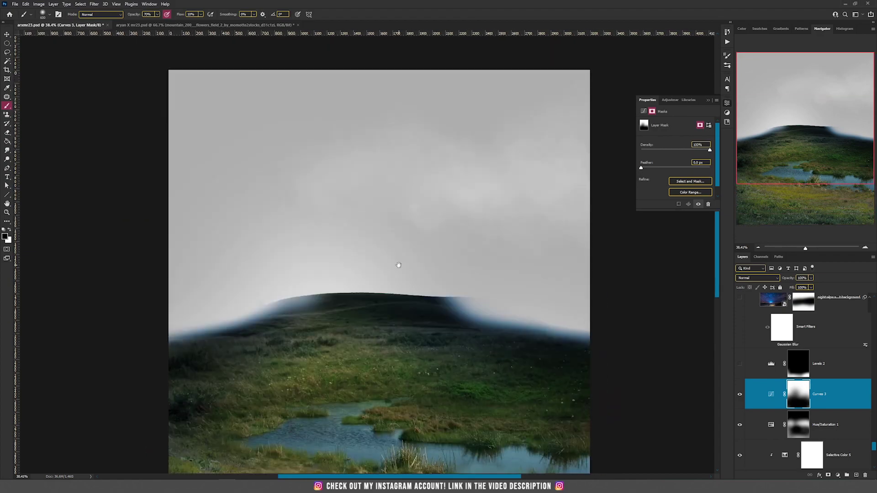
{"action": "left_click", "coordinate": [739, 365]}
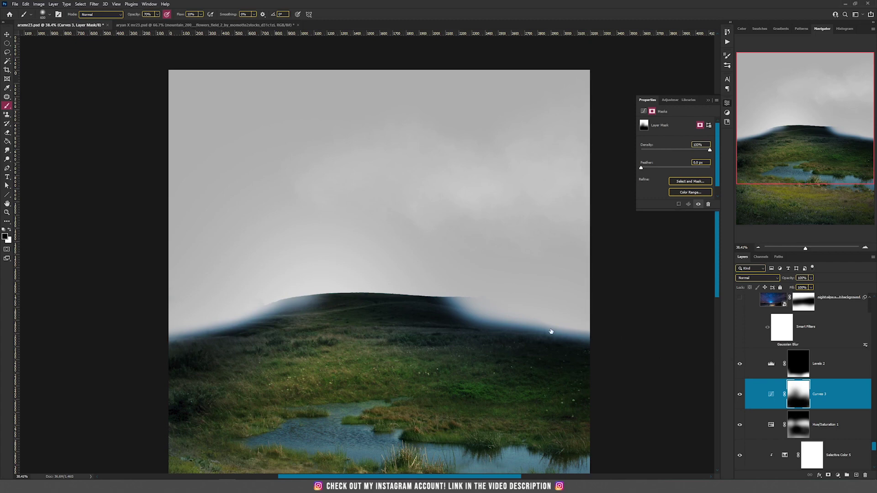
- Review the settings of the Levels 2 adjustment layer and make its layer mask active
{"action": "left_click_drag", "start_coordinate": [440, 346], "coordinate": [413, 239]}
{"action": "left_click", "coordinate": [819, 364]}
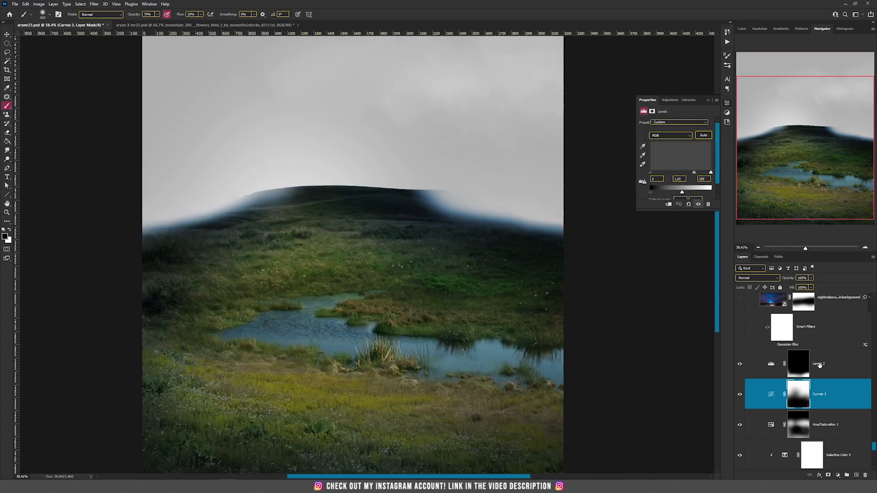
{"action": "left_click_drag", "start_coordinate": [434, 342], "coordinate": [452, 280]}
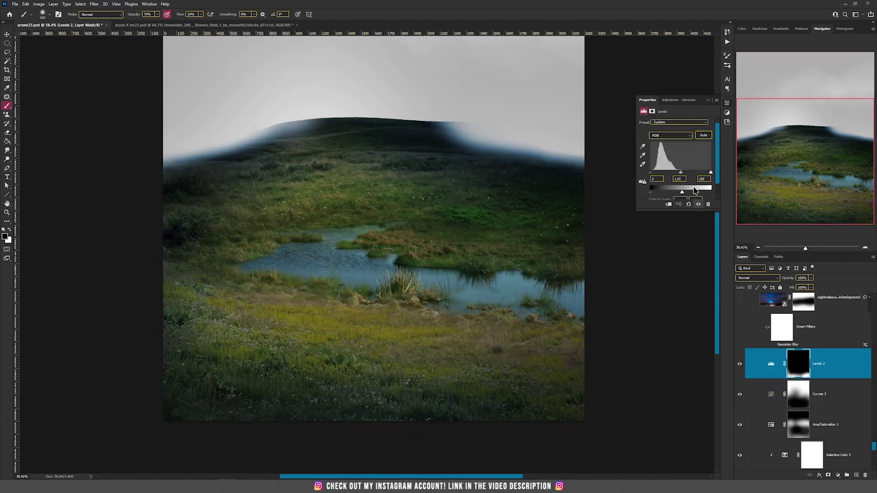
{"action": "mouse_move", "coordinate": [682, 191]}
{"action": "left_mouse_down"}
{"action": "mouse_move", "coordinate": [711, 192]}
{"action": "mouse_move", "coordinate": [683, 197]}
{"action": "left_mouse_up"}
{"action": "key", "text": "ctrl+z"}
{"action": "left_click", "coordinate": [791, 370]}
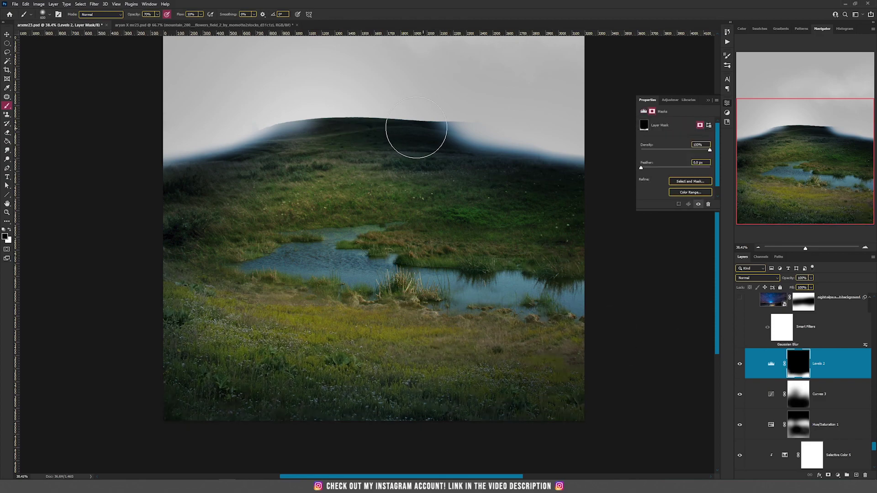
{"action": "scroll", "coordinate": [227, 146], "scroll_direction": "up", "scroll_amount": 3}
{"action": "left_click_drag", "start_coordinate": [443, 306], "coordinate": [417, 162]}
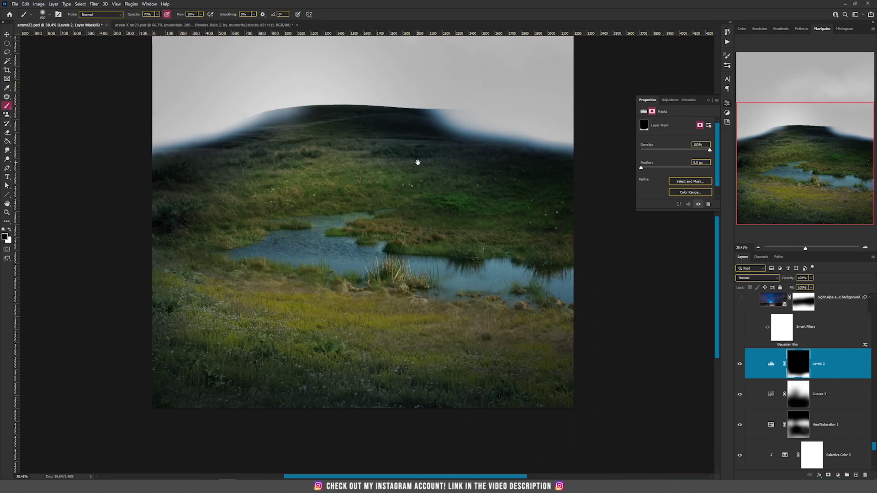
- Compare the darkened foreground with Levels 2 hidden and shown
{"action": "key", "text": "v"}
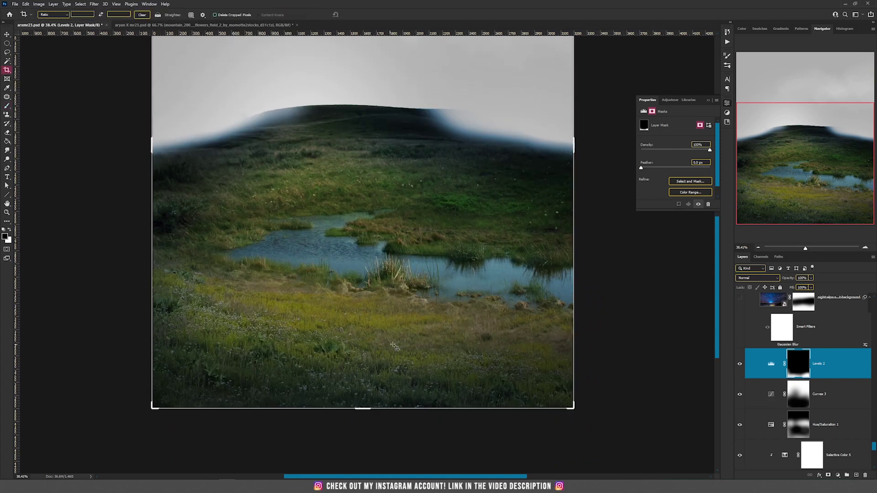
{"action": "left_click", "coordinate": [739, 365]}
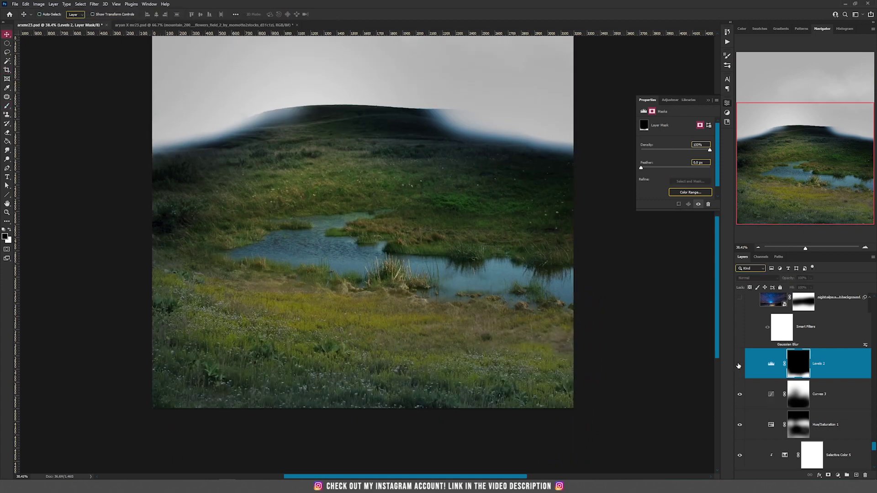
{"action": "left_click", "coordinate": [738, 366]}
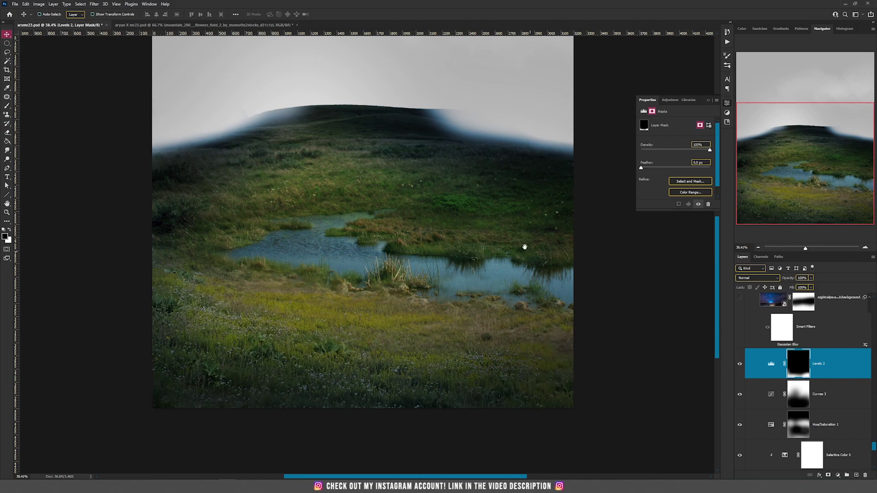
- Show the starry night sky layer over the whole landscape and select it
{"action": "left_click_drag", "start_coordinate": [524, 247], "coordinate": [515, 327]}
{"action": "scroll", "coordinate": [494, 309], "scroll_direction": "down", "scroll_amount": 1}
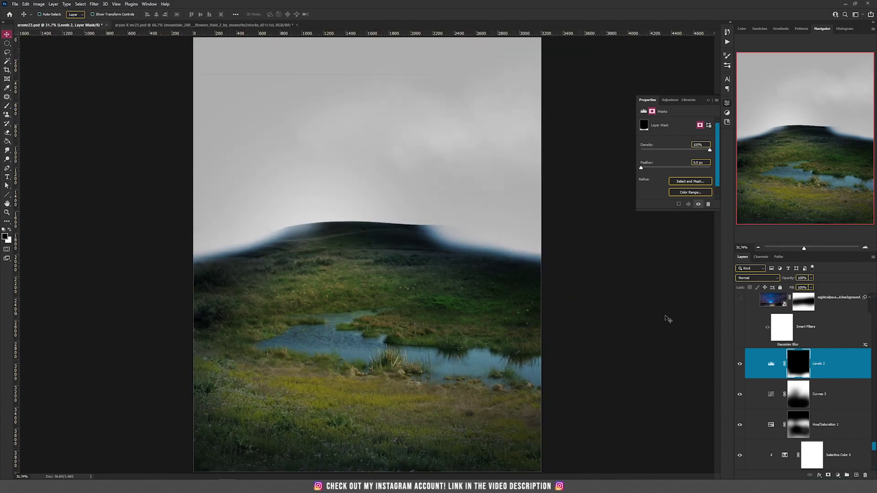
{"action": "left_click", "coordinate": [740, 298]}
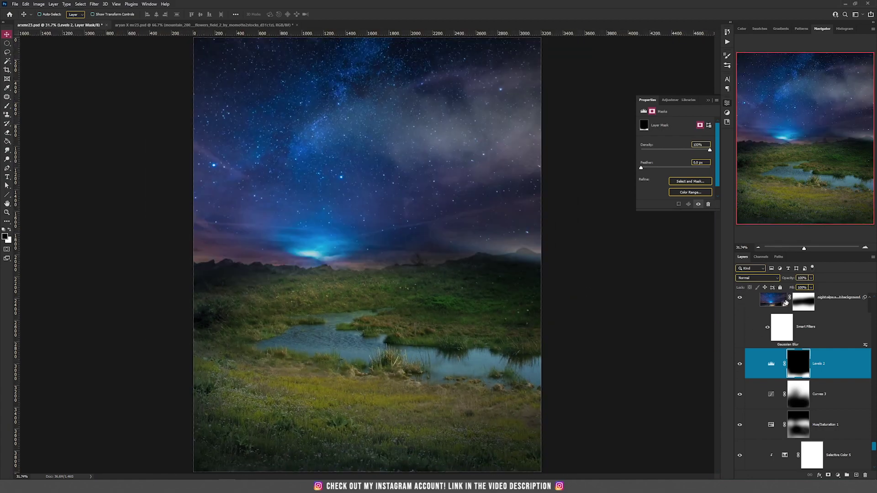
{"action": "left_click", "coordinate": [779, 302]}
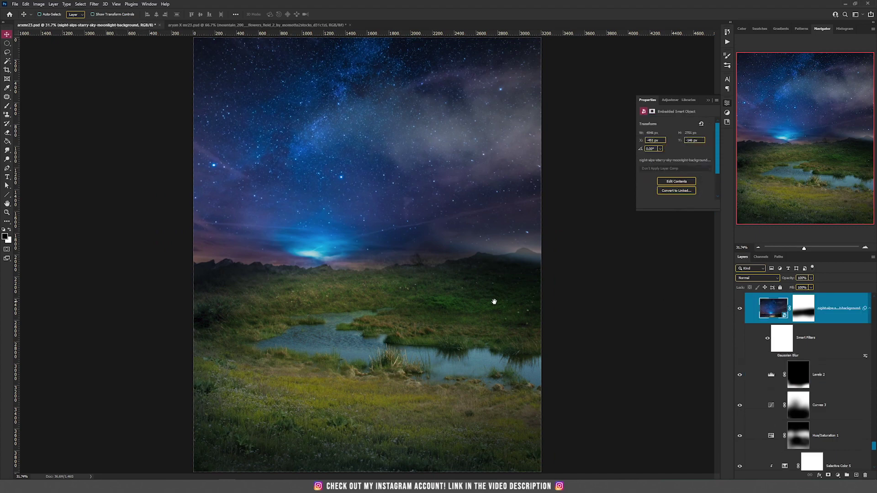
- Disable the starry sky layer's mask, try shifting the sky image, and restore its position and mask
{"action": "left_click", "coordinate": [801, 312], "text": "shift"}
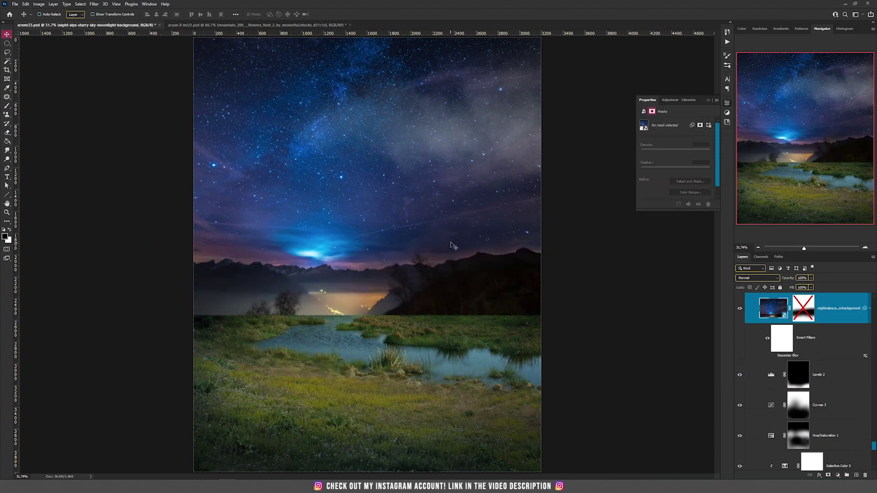
{"action": "left_click_drag", "start_coordinate": [399, 234], "coordinate": [347, 211]}
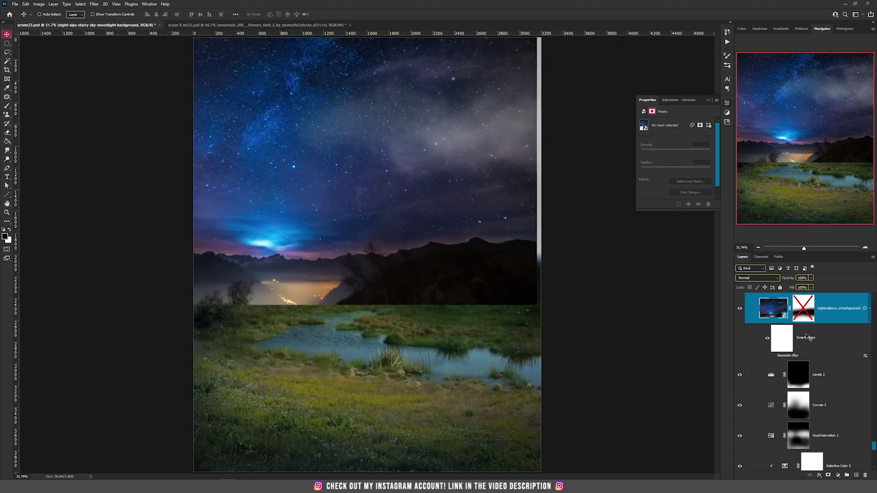
{"action": "left_click", "coordinate": [808, 314], "text": "shift"}
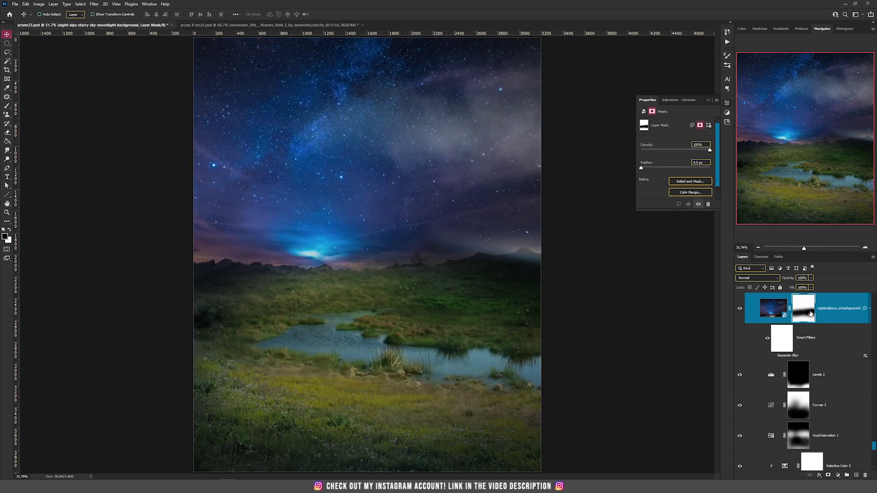
{"action": "key", "text": "b"}
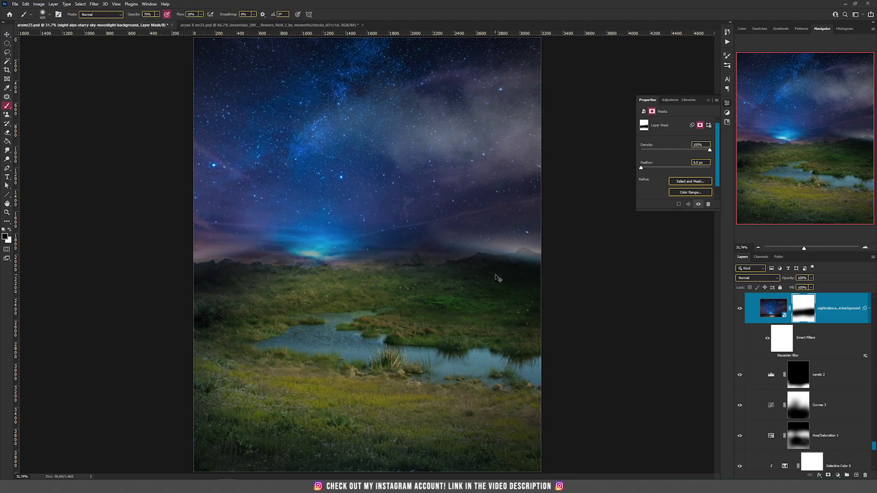
{"action": "key", "text": "v"}
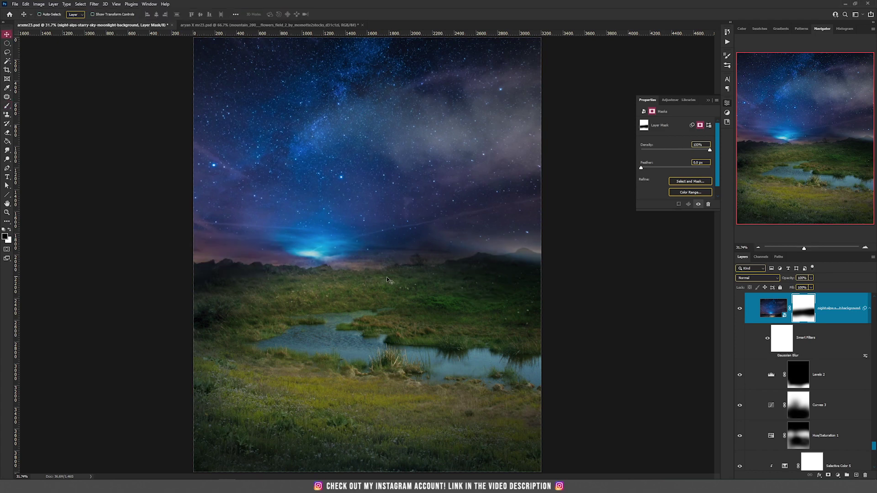
- Turn on the Gaussian Blur smart filter of the starry sky layer, accept its 5.0-pixel radius, and inspect the blurred sky
{"action": "scroll", "coordinate": [797, 324], "scroll_direction": "up", "scroll_amount": 1}
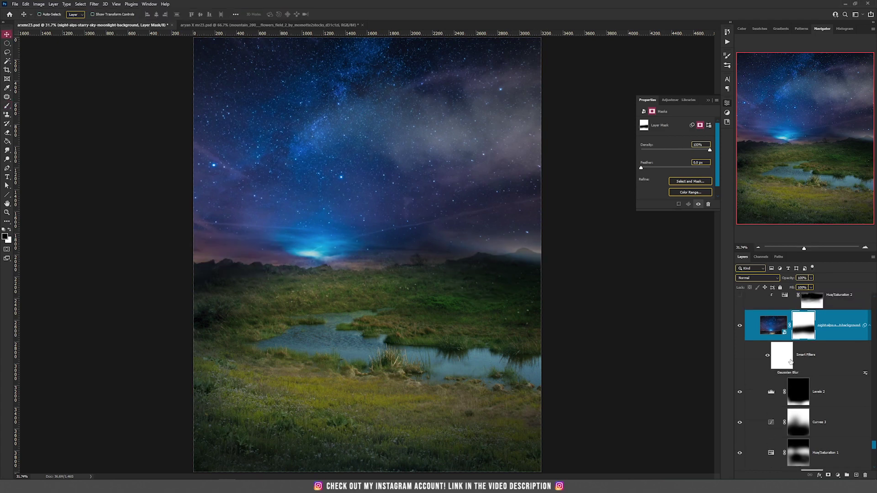
{"action": "key", "text": "ctrl+2"}
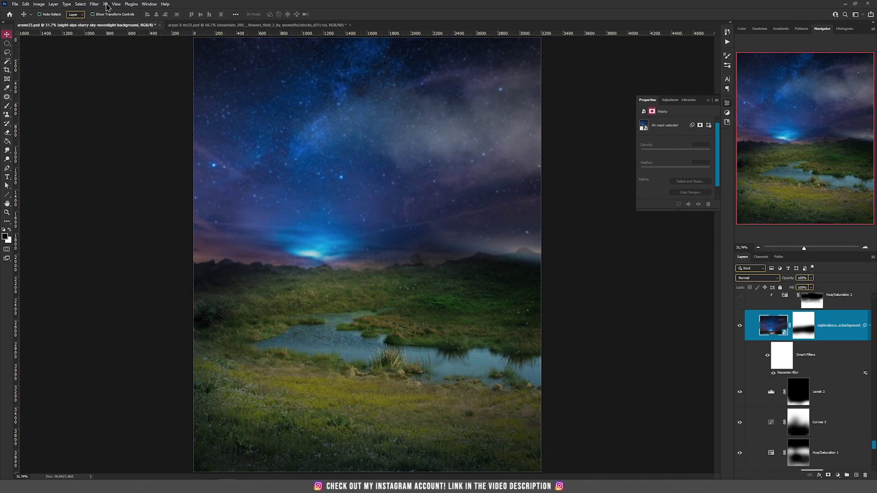
{"action": "left_click", "coordinate": [81, 4]}
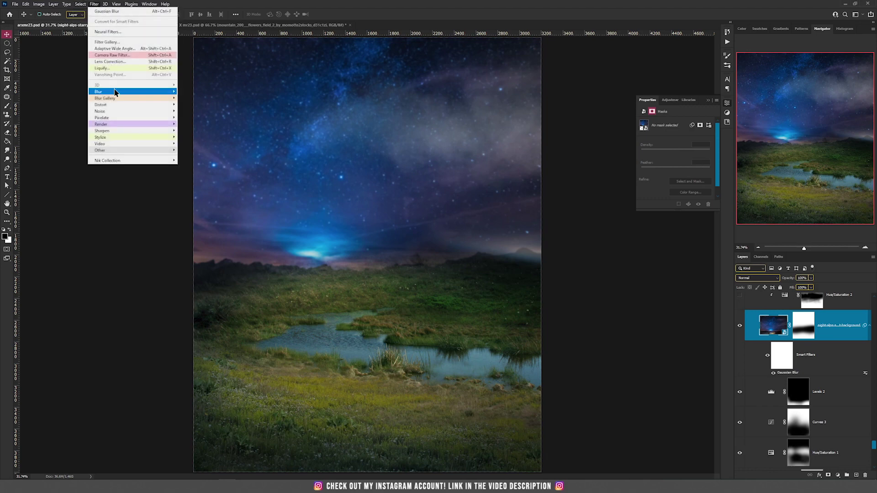
{"action": "mouse_move", "coordinate": [115, 94]}
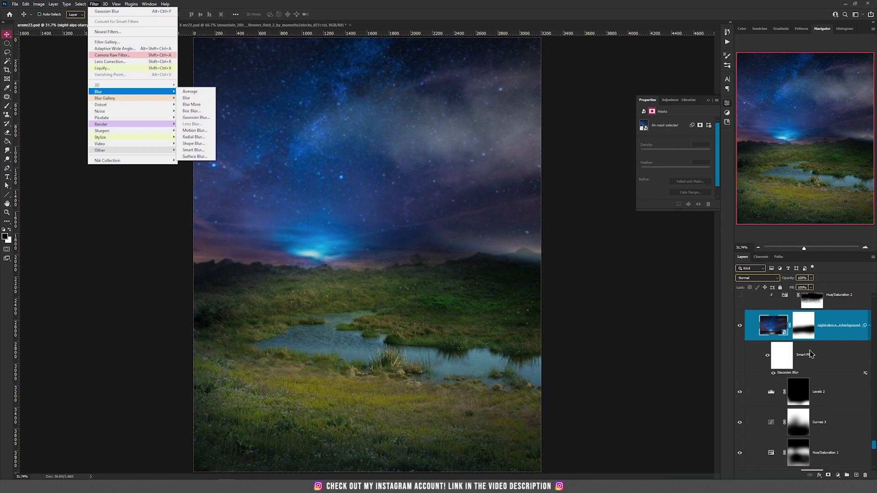
{"action": "left_click", "coordinate": [802, 372]}
{"action": "double_click", "coordinate": [796, 372]}
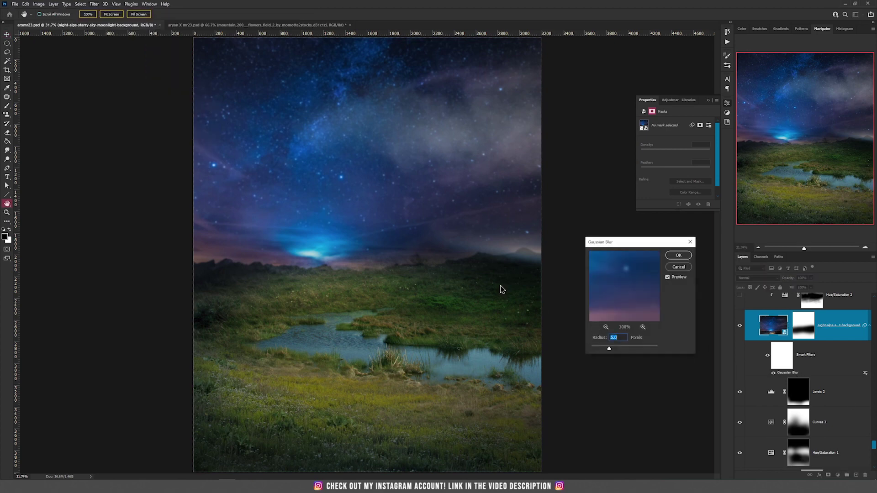
{"action": "left_click_drag", "start_coordinate": [626, 249], "coordinate": [459, 172]}
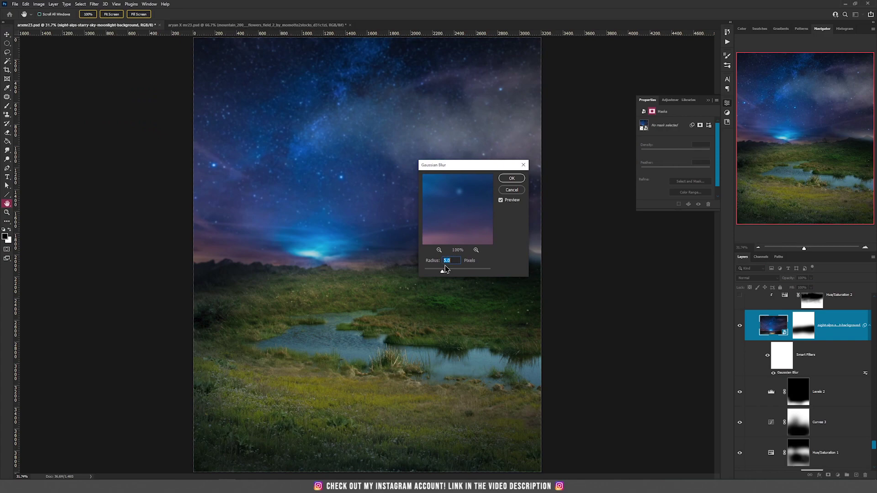
{"action": "left_click", "coordinate": [512, 178]}
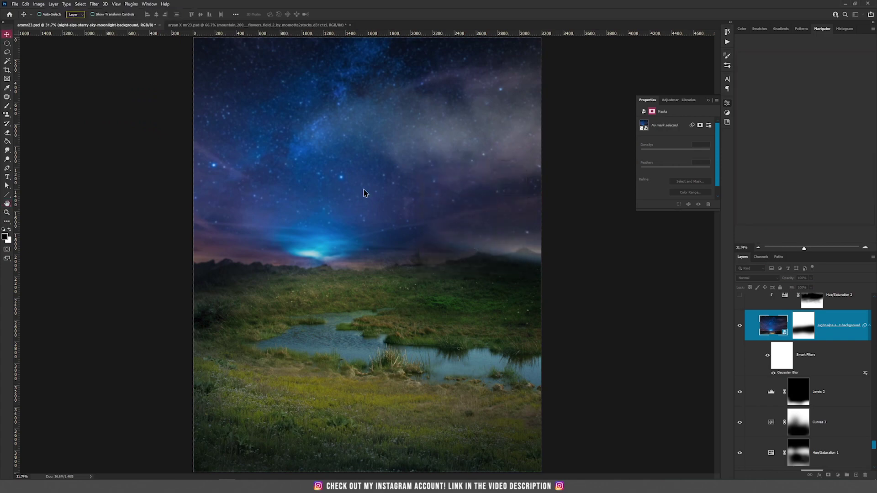
{"action": "scroll", "coordinate": [367, 200], "scroll_direction": "up", "scroll_amount": 5}
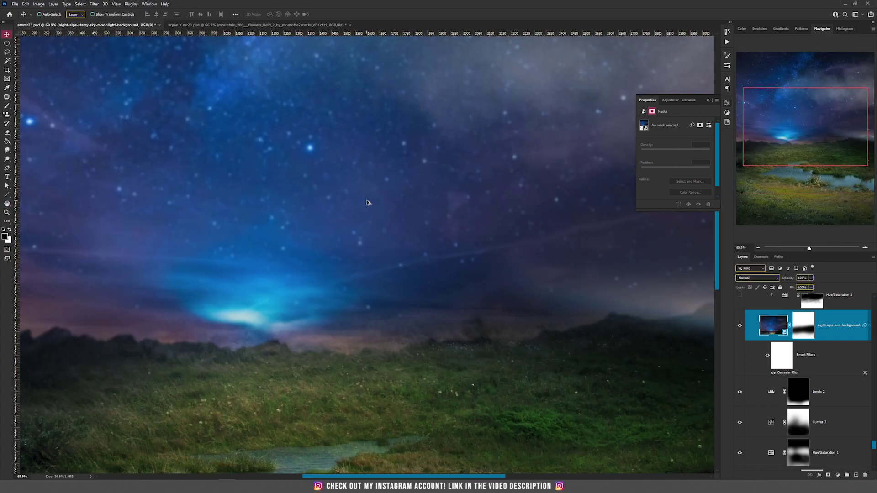
{"action": "scroll", "coordinate": [367, 202], "scroll_direction": "down", "scroll_amount": 4}
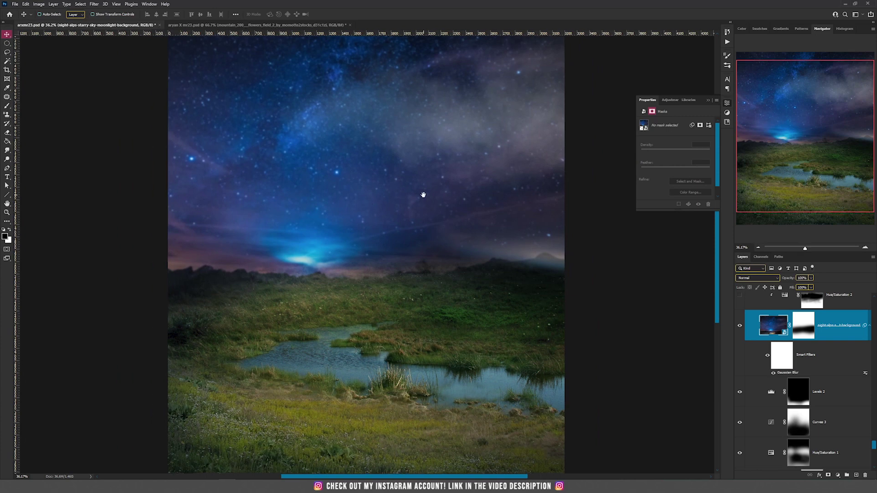
- Preview the Hue/Saturation 2 adjustment clipped to the starry sky and hide it again
{"action": "scroll", "coordinate": [832, 383], "scroll_direction": "up", "scroll_amount": 3}
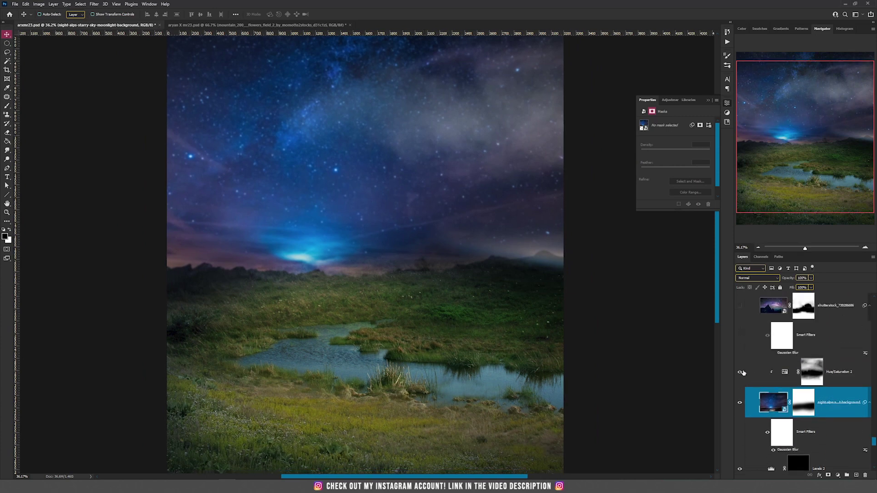
{"action": "left_click", "coordinate": [740, 372]}
{"action": "scroll", "coordinate": [454, 382], "scroll_direction": "down", "scroll_amount": 1}
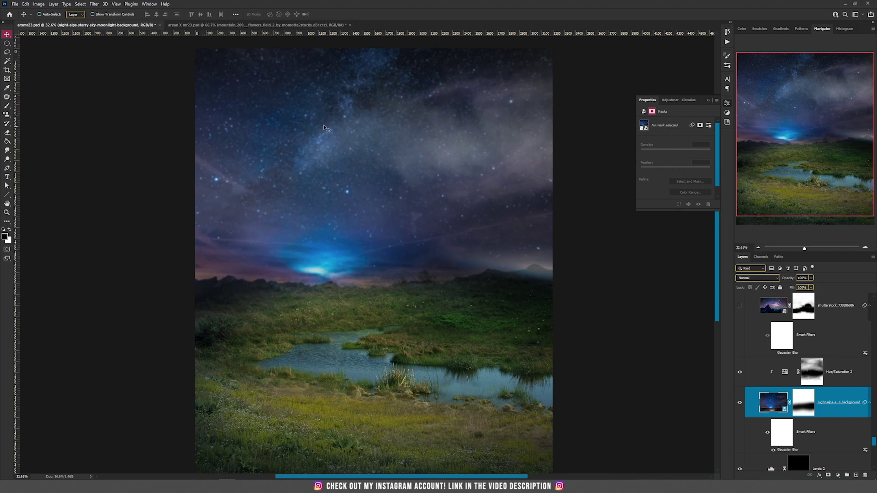
{"action": "left_click", "coordinate": [739, 373]}
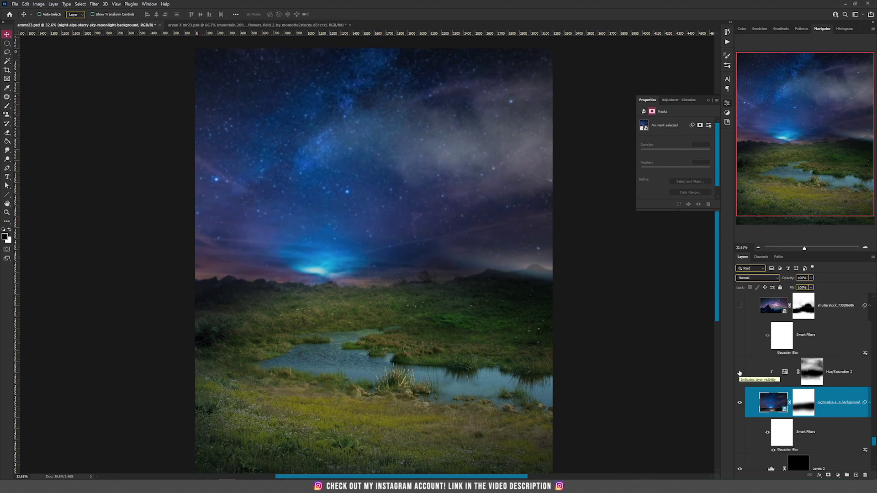
- Select and show Hue/Saturation 2, display its saturation settings, and compare the sky with and without it
{"action": "left_click", "coordinate": [777, 378]}
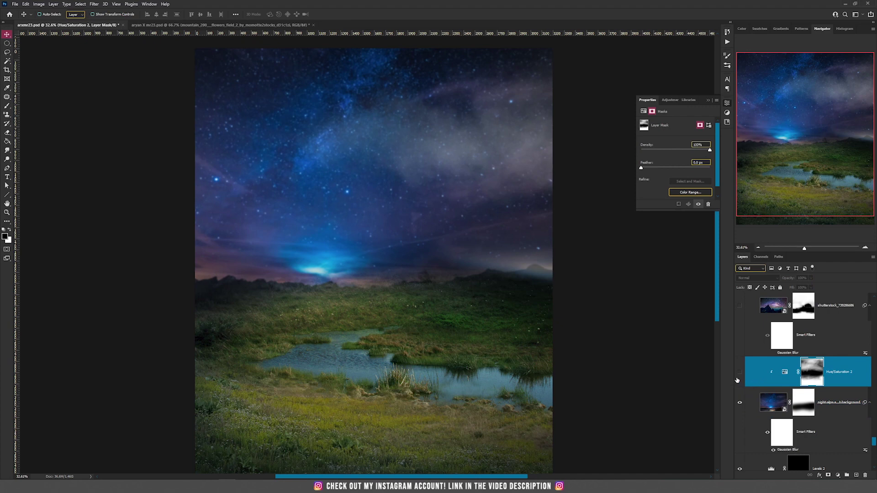
{"action": "left_click", "coordinate": [785, 371]}
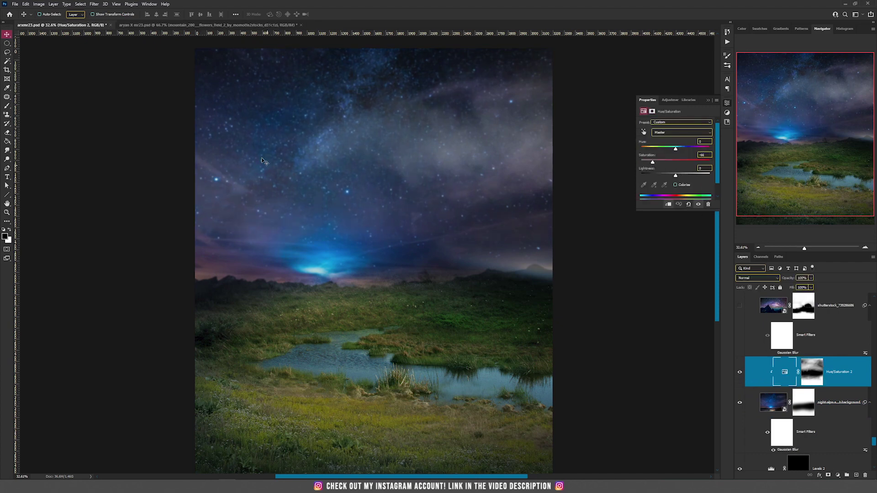
{"action": "left_click", "coordinate": [740, 372]}
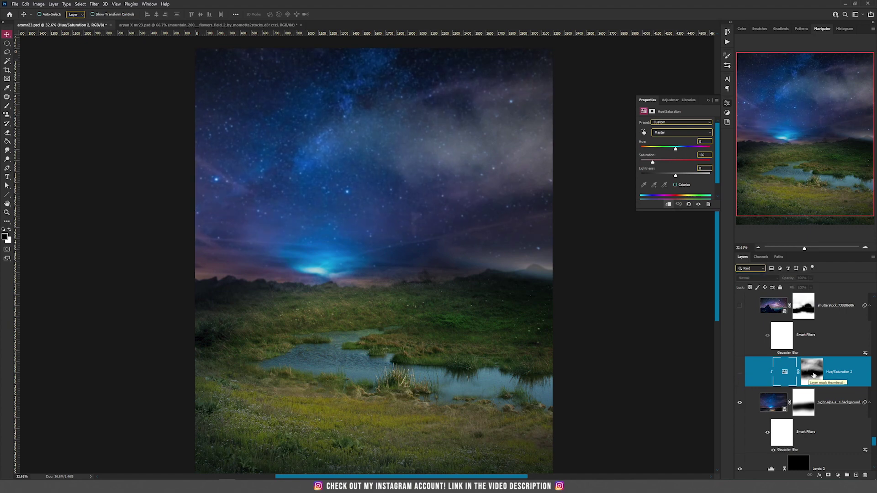
{"action": "left_click", "coordinate": [739, 372]}
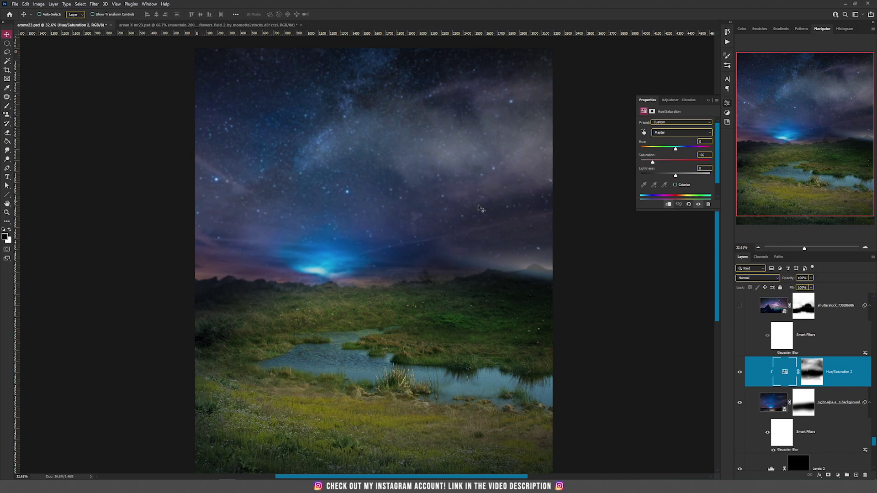
- Show the shutterstock mountain and Milky Way layer and disable its layer mask to view the full image
{"action": "scroll", "coordinate": [330, 197], "scroll_direction": "up", "scroll_amount": 3}
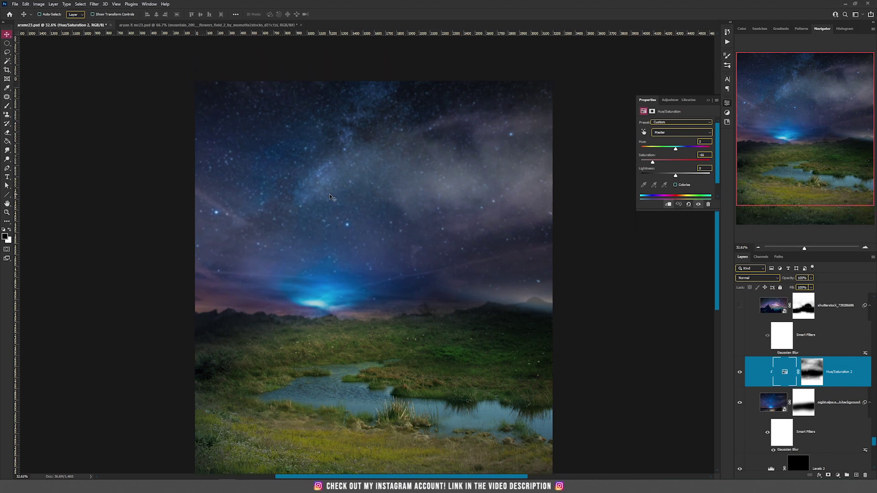
{"action": "scroll", "coordinate": [739, 347], "scroll_direction": "up", "scroll_amount": 2}
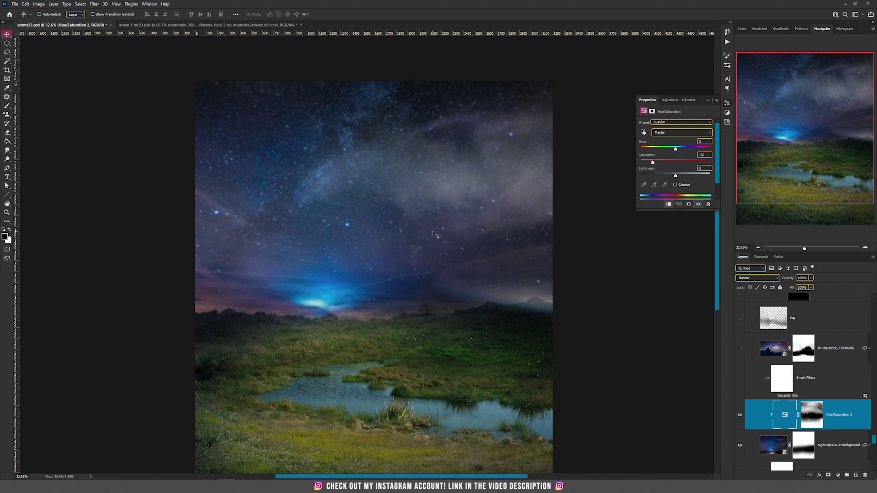
{"action": "left_click", "coordinate": [740, 349]}
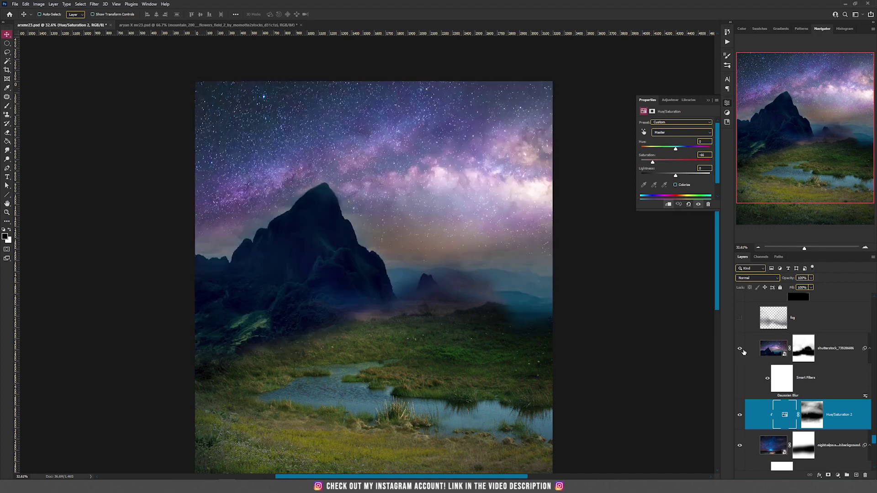
{"action": "left_click", "coordinate": [813, 358], "text": "shift"}
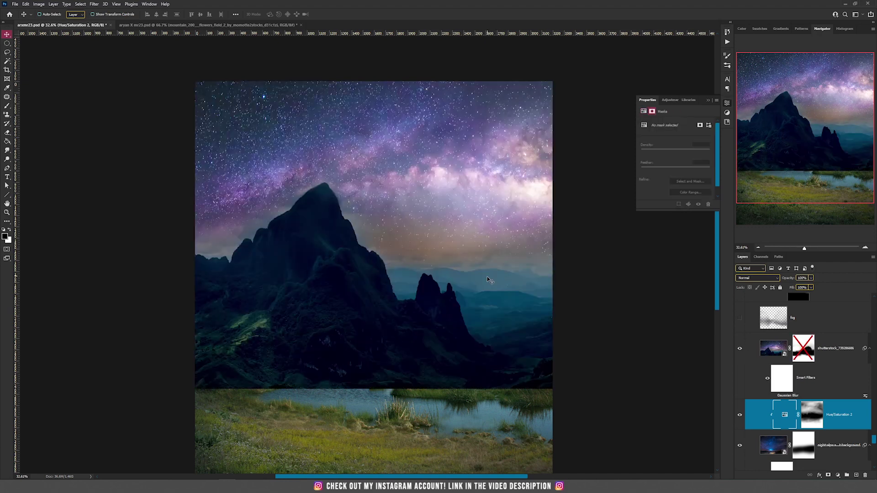
- Select the shutterstock mountain and Milky Way layer, re-enable its layer mask, and check the blend with the pond landscape
{"action": "left_click", "coordinate": [775, 349]}
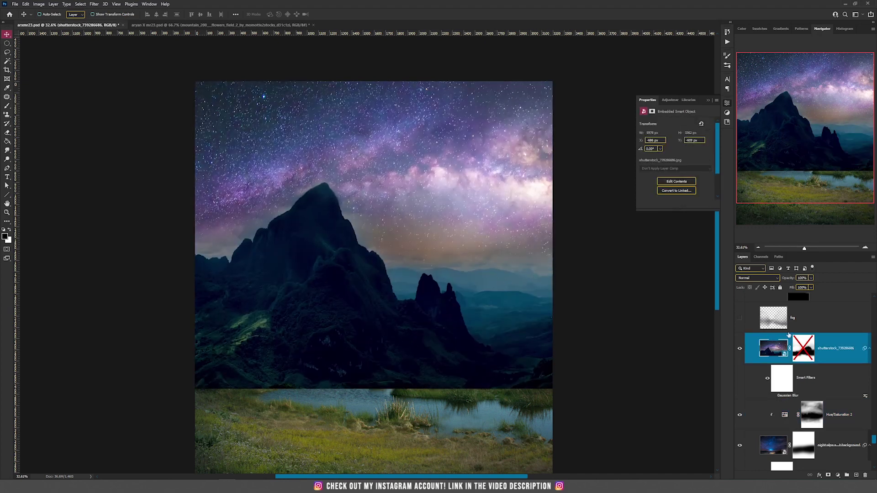
{"action": "left_click", "coordinate": [811, 351], "text": "shift"}
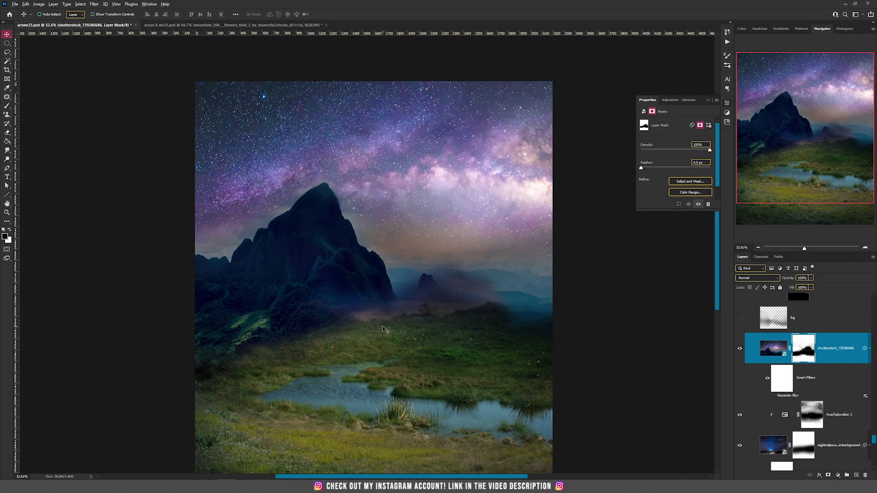
{"action": "scroll", "coordinate": [383, 329], "scroll_direction": "down", "scroll_amount": 2}
{"action": "scroll", "coordinate": [368, 263], "scroll_direction": "up", "scroll_amount": 3}
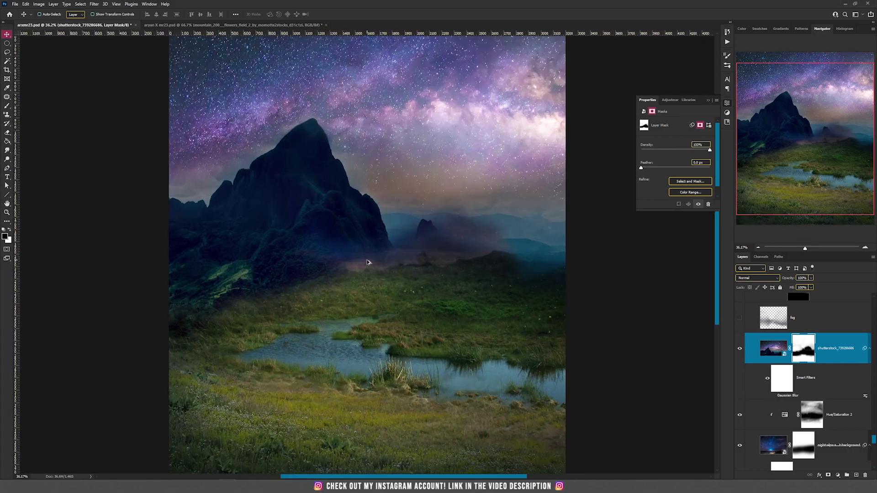
{"action": "left_click_drag", "start_coordinate": [375, 208], "coordinate": [399, 276]}
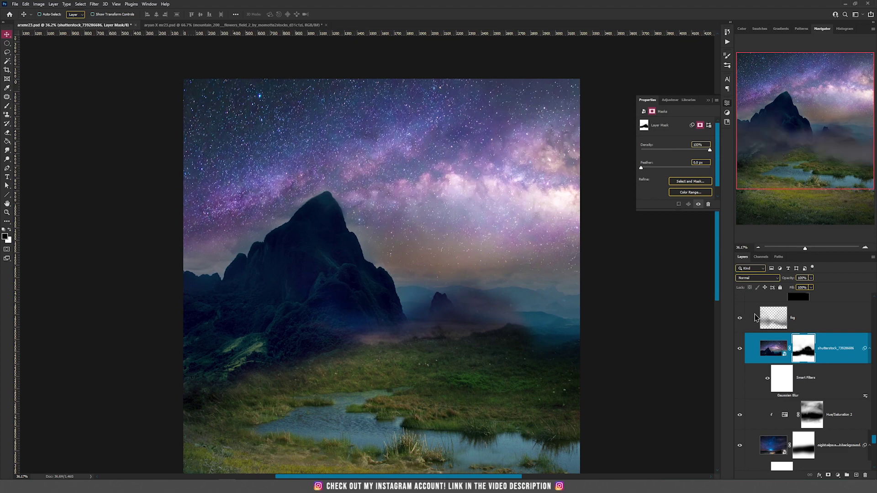
- Preview the fog layer over the base of the mountain and hide it again
{"action": "left_click", "coordinate": [739, 319]}
{"action": "left_click", "coordinate": [777, 316]}
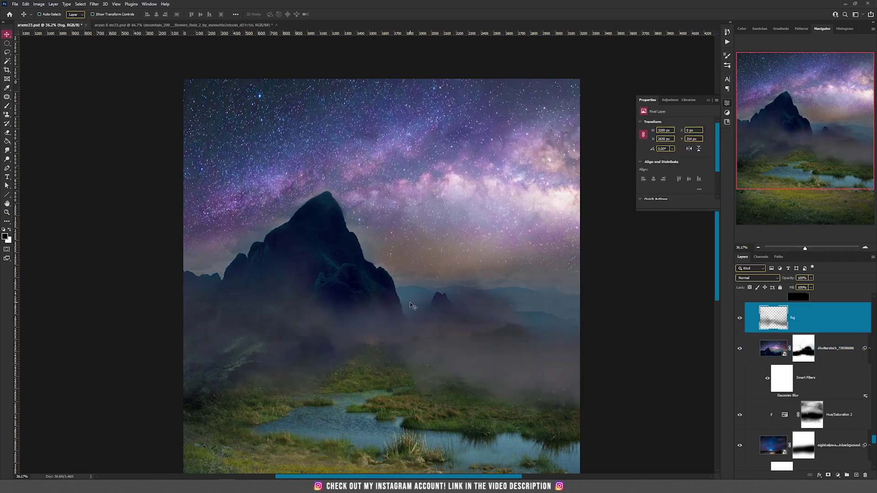
{"action": "scroll", "coordinate": [413, 305], "scroll_direction": "down", "scroll_amount": 1}
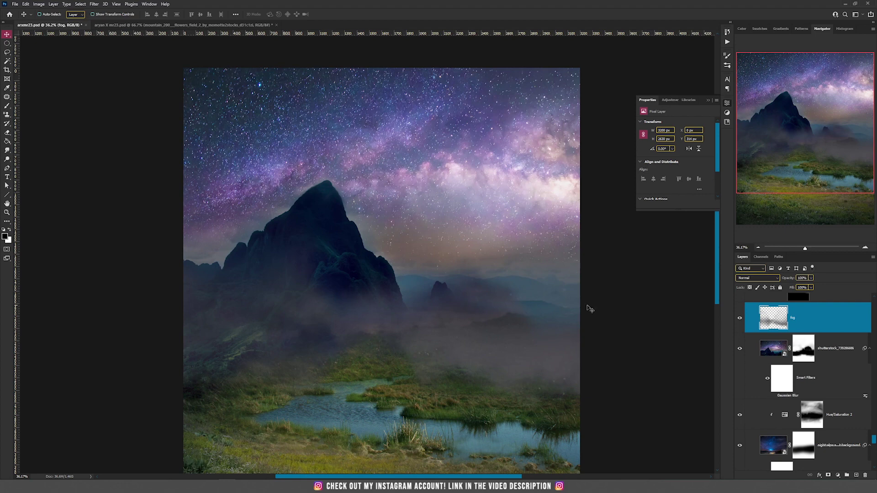
{"action": "left_click", "coordinate": [739, 319]}
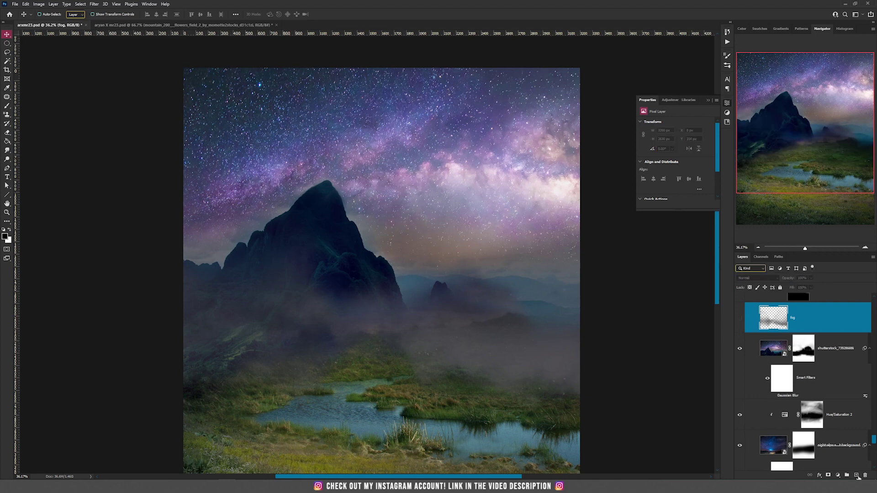
- Add a new layer above the fog layer and choose the cloud-shaped brush from General Brushes
{"action": "left_click", "coordinate": [856, 475]}
{"action": "key", "text": "b"}
{"action": "right_click", "coordinate": [436, 275]}
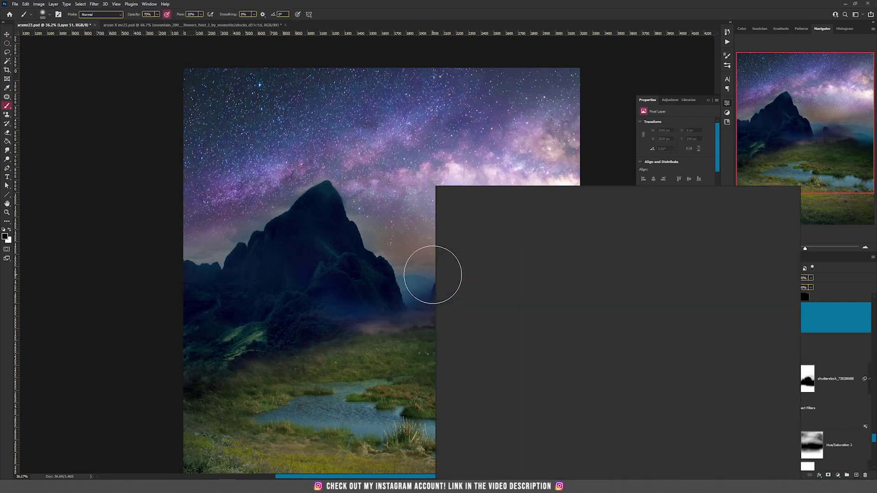
{"action": "left_click", "coordinate": [576, 270]}
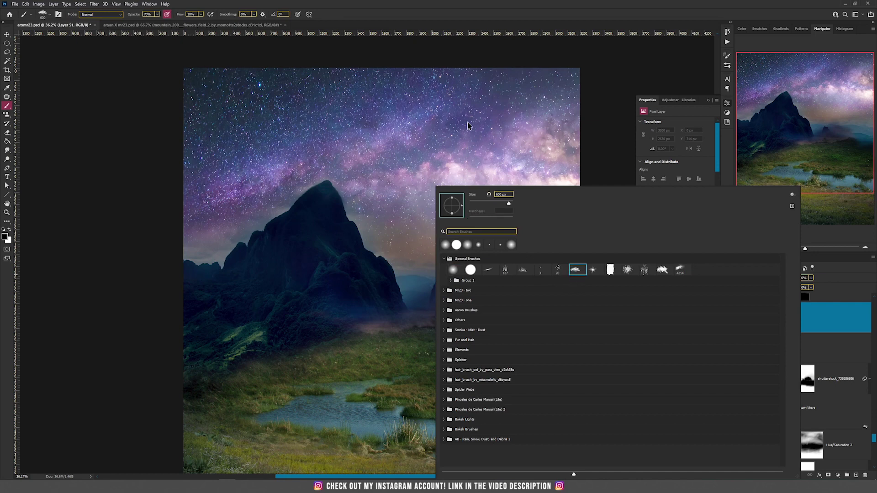
{"action": "key", "text": "Return"}
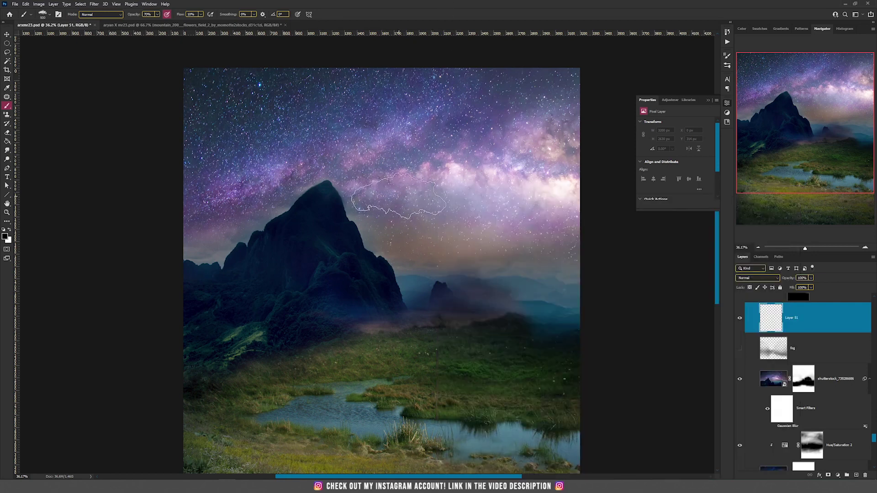
- Enlarge the cloud brush and paint soft fog across the mountain base and grass, sampling fog colours from the image
{"action": "key", "text": "bracketright"}
{"action": "key", "text": "bracketright"}
{"action": "mouse_move", "coordinate": [552, 322]}
{"action": "left_mouse_down"}
{"action": "mouse_move", "coordinate": [425, 322]}
{"action": "mouse_move", "coordinate": [287, 347]}
{"action": "mouse_move", "coordinate": [200, 319]}
{"action": "mouse_move", "coordinate": [233, 276]}
{"action": "mouse_move", "coordinate": [248, 283]}
{"action": "mouse_move", "coordinate": [245, 273]}
{"action": "mouse_move", "coordinate": [289, 293]}
{"action": "mouse_move", "coordinate": [400, 294]}
{"action": "mouse_move", "coordinate": [518, 313]}
{"action": "mouse_move", "coordinate": [535, 285]}
{"action": "mouse_move", "coordinate": [533, 239]}
{"action": "left_mouse_up"}
{"action": "key", "text": "bracketright"}
{"action": "key", "text": "bracketright"}
{"action": "key", "text": "bracketright"}
{"action": "key", "text": "bracketright"}
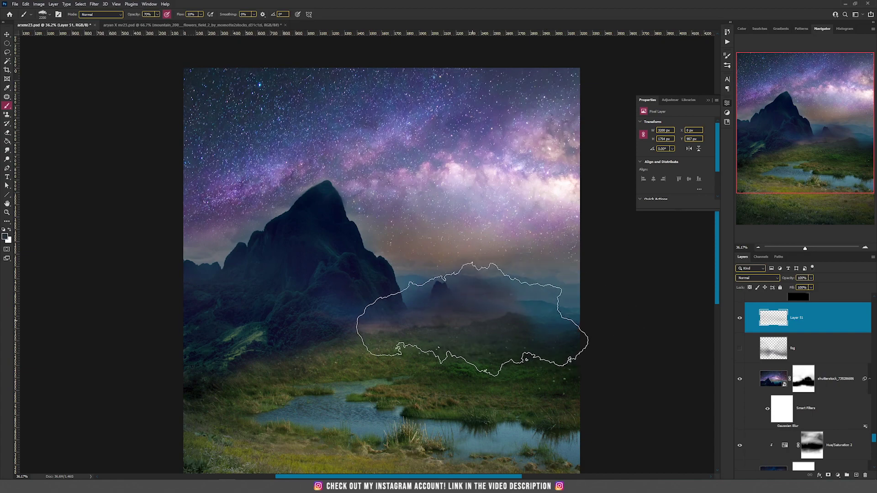
{"action": "mouse_move", "coordinate": [362, 321]}
{"action": "left_mouse_down"}
{"action": "mouse_move", "coordinate": [282, 323]}
{"action": "mouse_move", "coordinate": [219, 346]}
{"action": "mouse_move", "coordinate": [197, 337]}
{"action": "mouse_move", "coordinate": [175, 289]}
{"action": "mouse_move", "coordinate": [267, 298]}
{"action": "mouse_move", "coordinate": [293, 312]}
{"action": "mouse_move", "coordinate": [295, 340]}
{"action": "mouse_move", "coordinate": [260, 349]}
{"action": "left_mouse_up"}
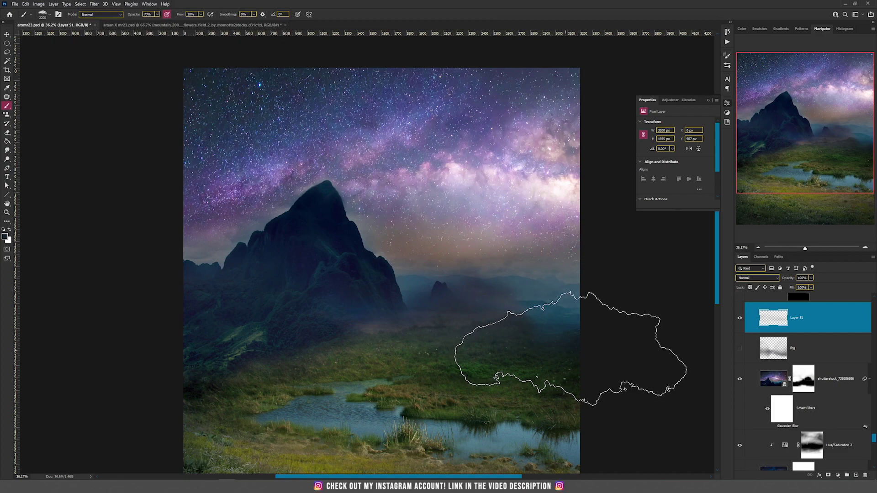
{"action": "mouse_move", "coordinate": [419, 338]}
{"action": "left_mouse_down"}
{"action": "mouse_move", "coordinate": [266, 347]}
{"action": "mouse_move", "coordinate": [210, 285]}
{"action": "mouse_move", "coordinate": [439, 287]}
{"action": "mouse_move", "coordinate": [566, 303]}
{"action": "mouse_move", "coordinate": [273, 297]}
{"action": "mouse_move", "coordinate": [406, 292]}
{"action": "mouse_move", "coordinate": [522, 300]}
{"action": "left_mouse_up"}
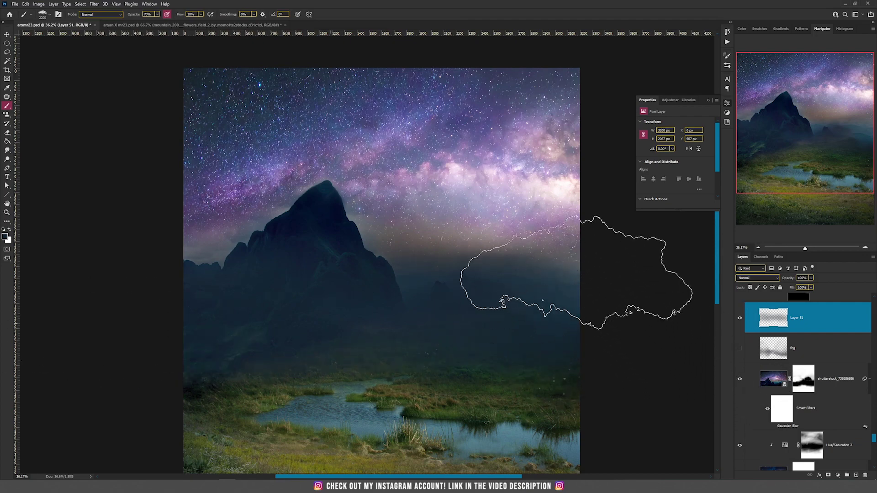
{"action": "left_click", "coordinate": [517, 333]}
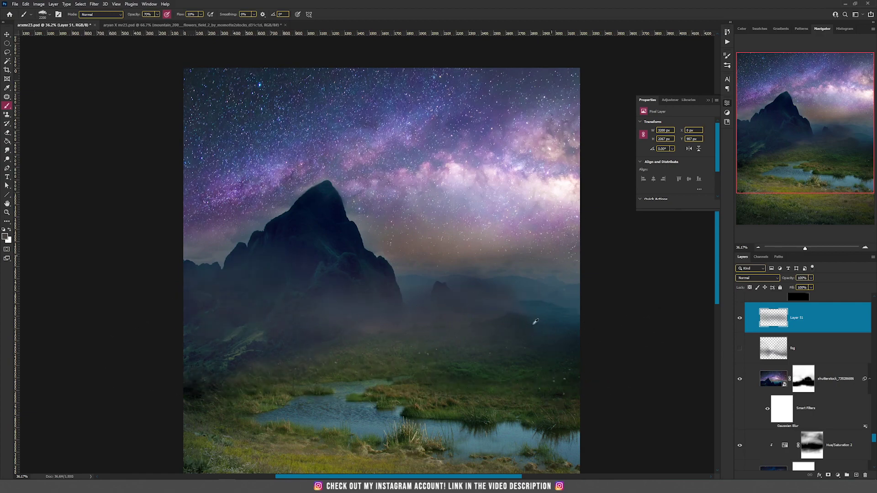
{"action": "mouse_move", "coordinate": [476, 326]}
{"action": "left_mouse_down"}
{"action": "mouse_move", "coordinate": [215, 293]}
{"action": "mouse_move", "coordinate": [362, 274]}
{"action": "mouse_move", "coordinate": [540, 322]}
{"action": "mouse_move", "coordinate": [568, 314]}
{"action": "mouse_move", "coordinate": [440, 313]}
{"action": "mouse_move", "coordinate": [665, 313]}
{"action": "left_mouse_up"}
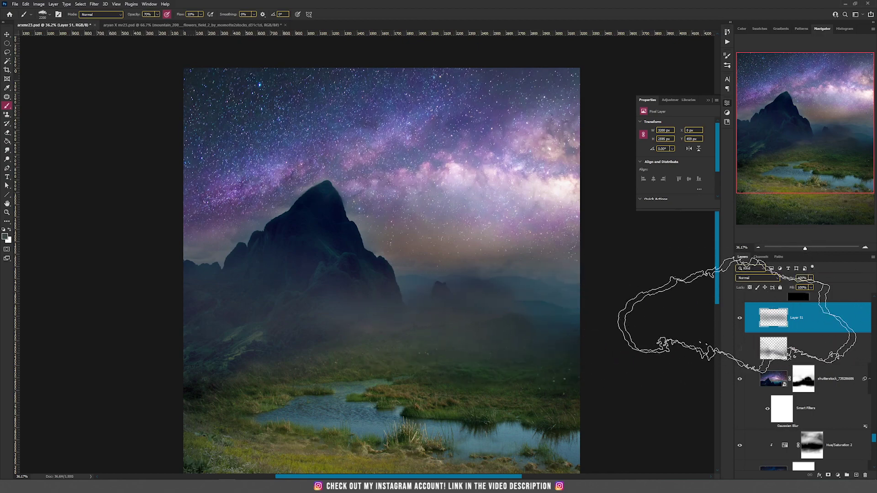
- Replace the practice layer with the finished fog layer and show the Exposure 19 adjustment above it
{"action": "key", "text": "ctrl+e"}
{"action": "key", "text": "v"}
{"action": "scroll", "coordinate": [473, 327], "scroll_direction": "down", "scroll_amount": 2}
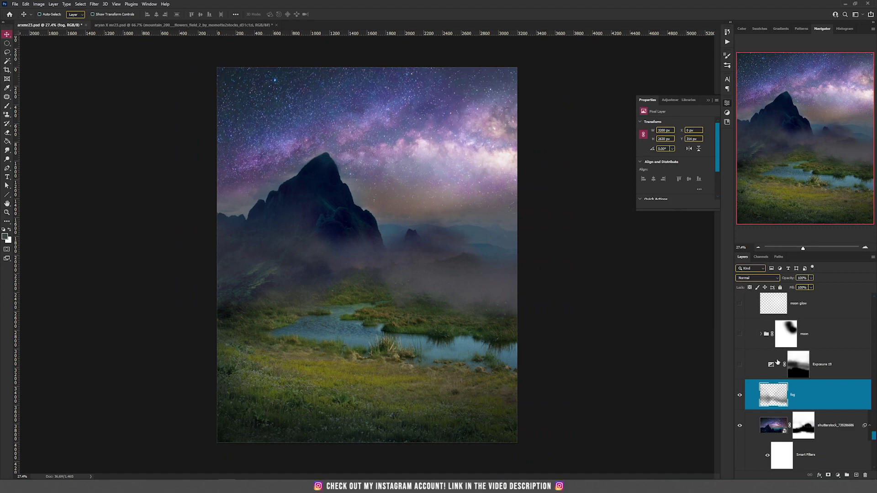
{"action": "left_click", "coordinate": [740, 365]}
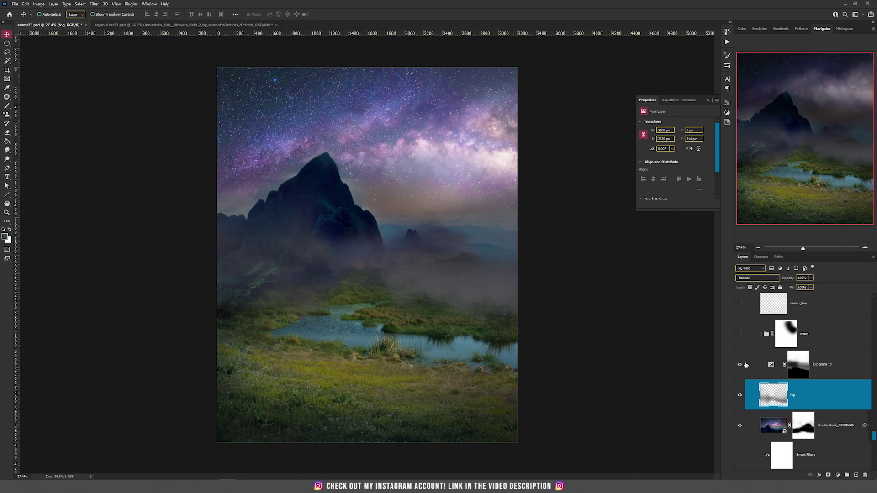
{"action": "left_click", "coordinate": [798, 373]}
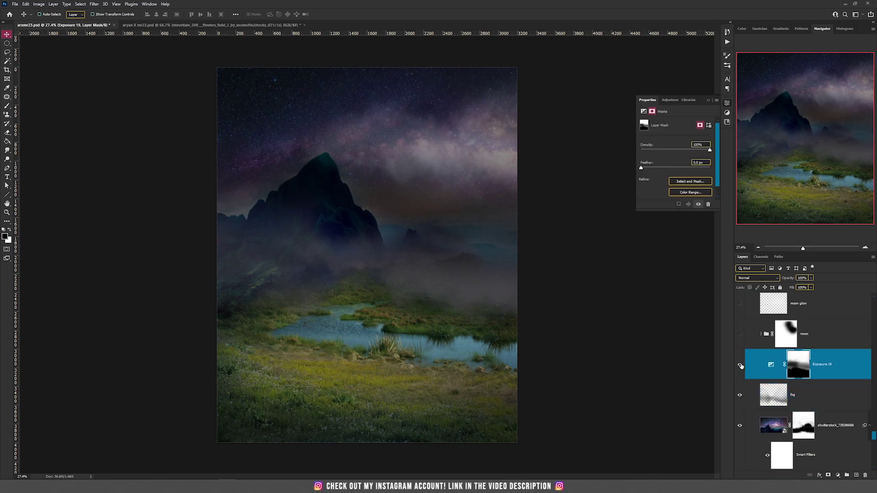
- Add an Exposure adjustment above Exposure 19, hide Exposure 19, and set the new adjustment's exposure to -3.28
{"action": "left_click", "coordinate": [837, 476]}
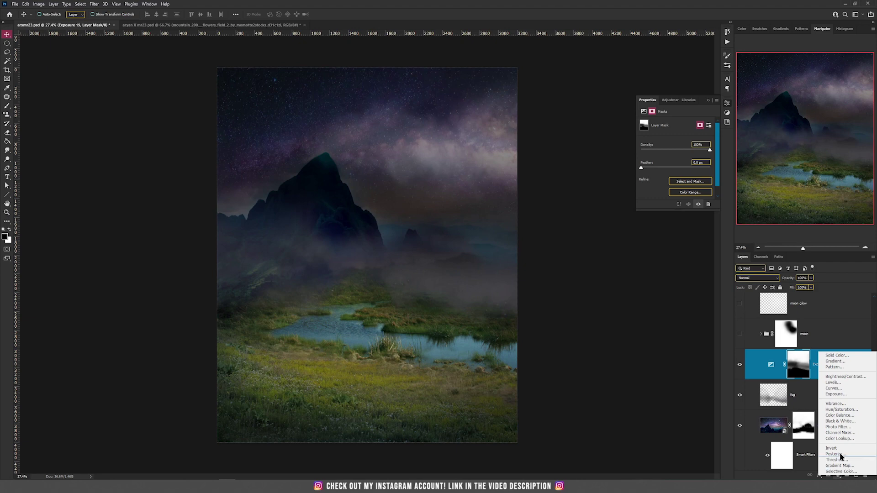
{"action": "left_click", "coordinate": [847, 396]}
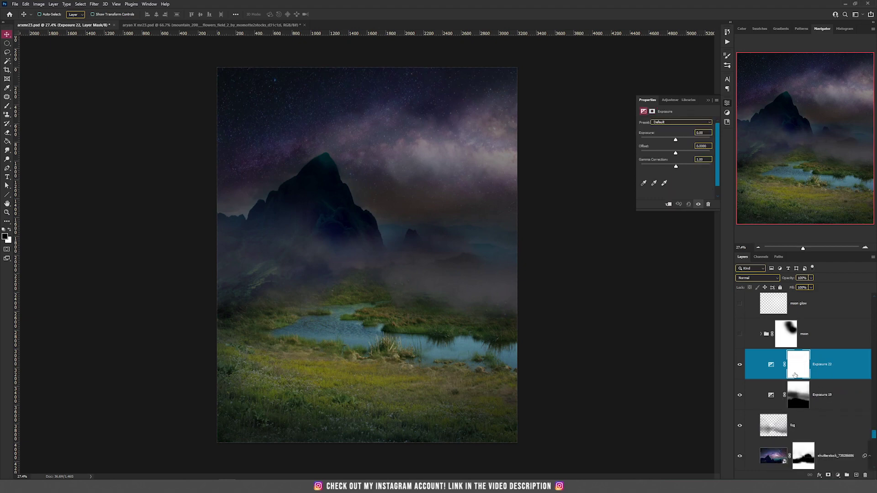
{"action": "left_click", "coordinate": [741, 395]}
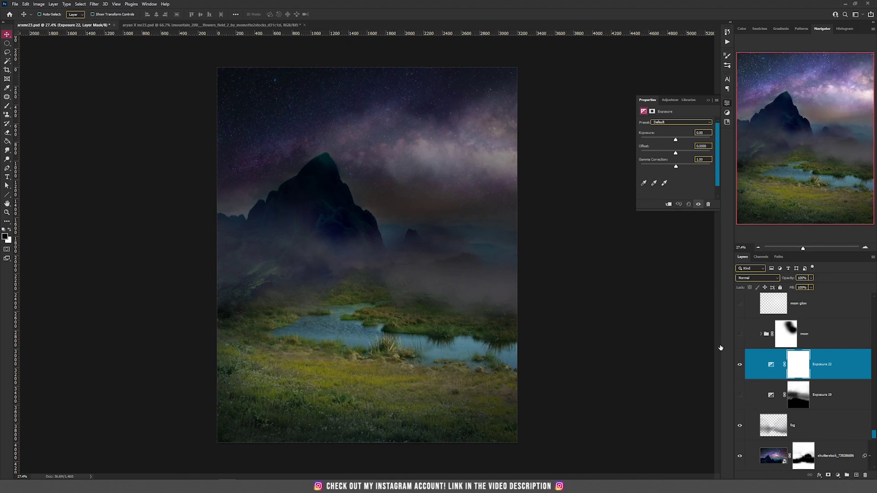
{"action": "left_click", "coordinate": [662, 139]}
{"action": "left_click_drag", "start_coordinate": [659, 141], "coordinate": [658, 140]}
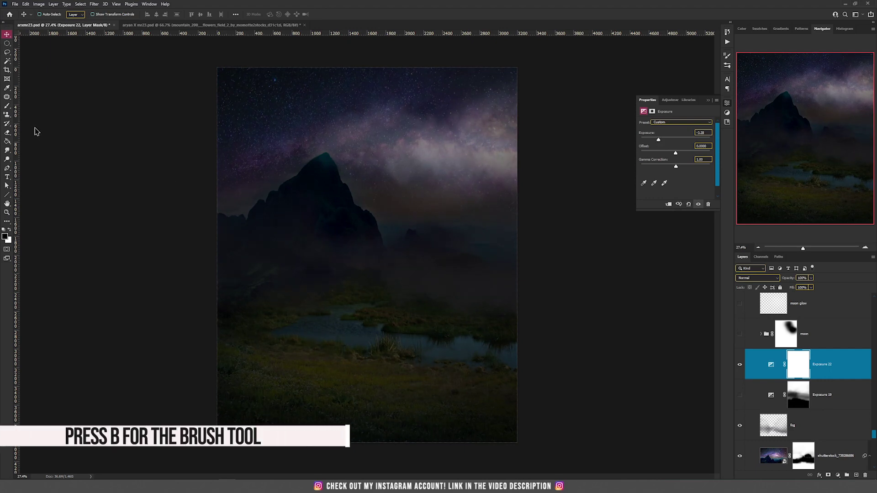
- Brush black on the new Exposure mask over the grass, pond and low fog to keep the foreground bright
{"action": "key", "text": "b"}
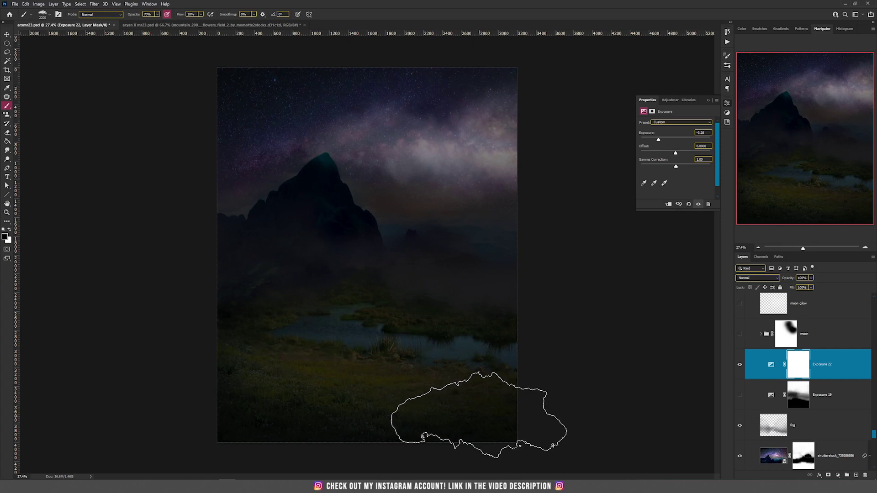
{"action": "mouse_move", "coordinate": [507, 406]}
{"action": "left_mouse_down"}
{"action": "mouse_move", "coordinate": [458, 424]}
{"action": "mouse_move", "coordinate": [481, 413]}
{"action": "mouse_move", "coordinate": [453, 402]}
{"action": "mouse_move", "coordinate": [463, 388]}
{"action": "mouse_move", "coordinate": [263, 422]}
{"action": "mouse_move", "coordinate": [254, 411]}
{"action": "mouse_move", "coordinate": [290, 358]}
{"action": "mouse_move", "coordinate": [276, 342]}
{"action": "mouse_move", "coordinate": [242, 330]}
{"action": "mouse_move", "coordinate": [260, 311]}
{"action": "mouse_move", "coordinate": [334, 319]}
{"action": "mouse_move", "coordinate": [418, 306]}
{"action": "mouse_move", "coordinate": [466, 332]}
{"action": "mouse_move", "coordinate": [485, 392]}
{"action": "mouse_move", "coordinate": [480, 402]}
{"action": "mouse_move", "coordinate": [313, 396]}
{"action": "mouse_move", "coordinate": [319, 388]}
{"action": "mouse_move", "coordinate": [301, 341]}
{"action": "mouse_move", "coordinate": [275, 298]}
{"action": "mouse_move", "coordinate": [298, 322]}
{"action": "mouse_move", "coordinate": [473, 314]}
{"action": "mouse_move", "coordinate": [489, 379]}
{"action": "mouse_move", "coordinate": [496, 345]}
{"action": "left_mouse_up"}
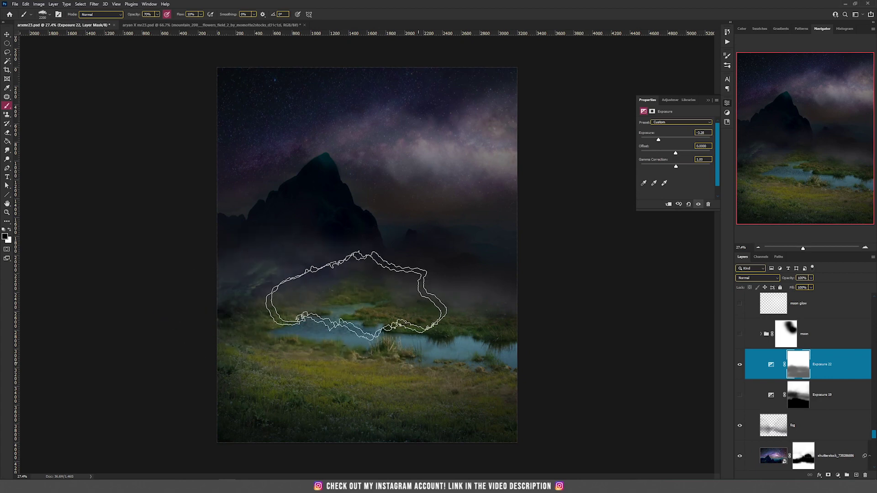
{"action": "mouse_move", "coordinate": [449, 286]}
{"action": "left_mouse_down"}
{"action": "mouse_move", "coordinate": [491, 299]}
{"action": "mouse_move", "coordinate": [480, 343]}
{"action": "left_mouse_up"}
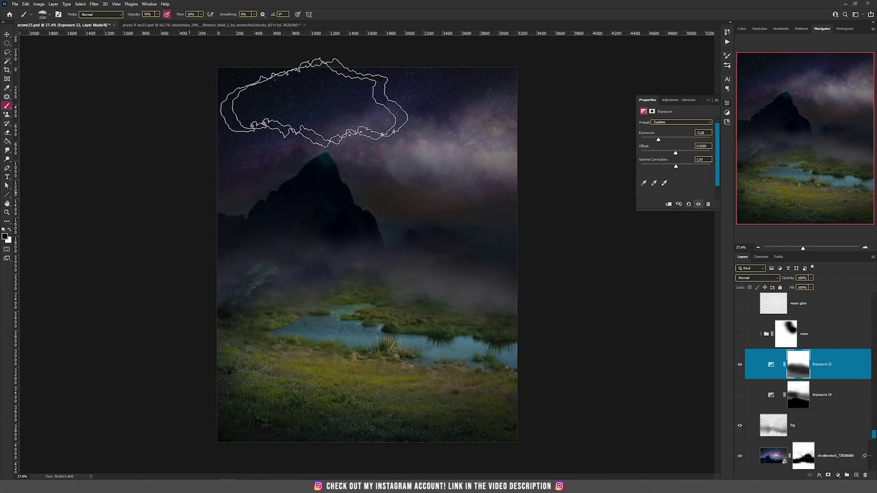
- Set the new Exposure adjustment to -2.65 and paint more of its mask over the pond area
{"action": "left_click", "coordinate": [771, 366]}
{"action": "left_click_drag", "start_coordinate": [666, 142], "coordinate": [662, 140]}
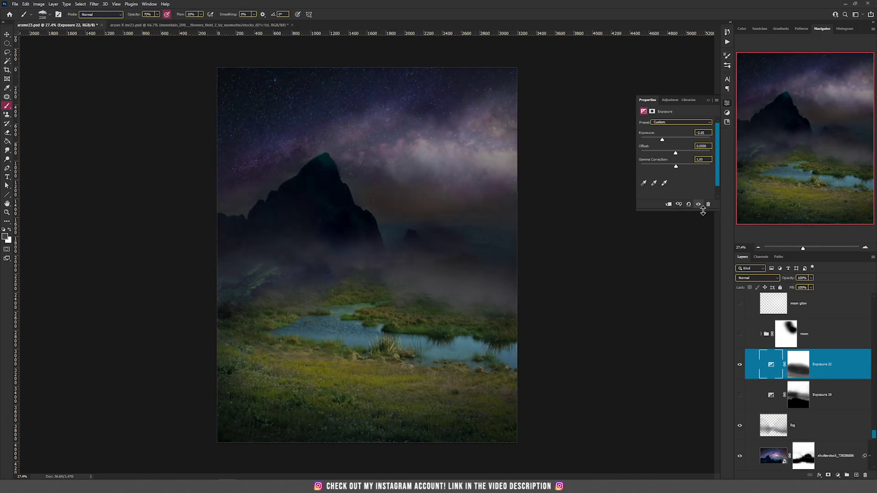
{"action": "left_click", "coordinate": [792, 368]}
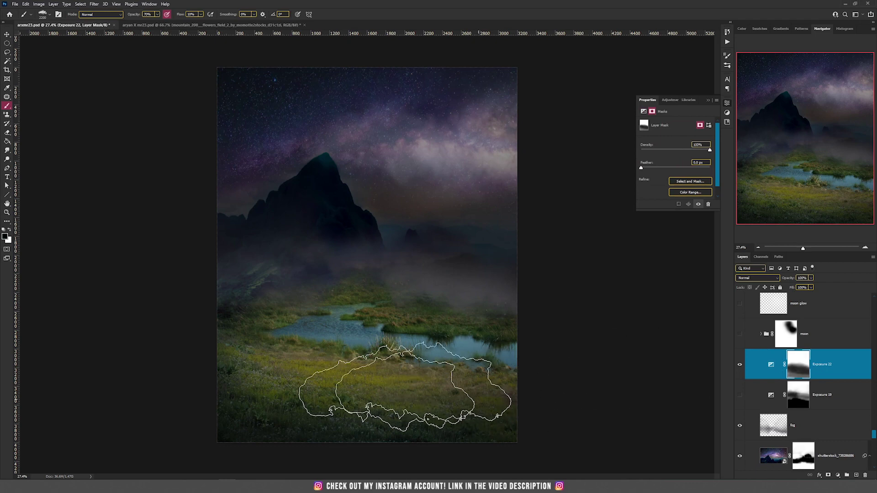
{"action": "mouse_move", "coordinate": [437, 343]}
{"action": "left_mouse_down"}
{"action": "mouse_move", "coordinate": [493, 356]}
{"action": "mouse_move", "coordinate": [508, 342]}
{"action": "mouse_move", "coordinate": [504, 357]}
{"action": "mouse_move", "coordinate": [542, 346]}
{"action": "left_mouse_up"}
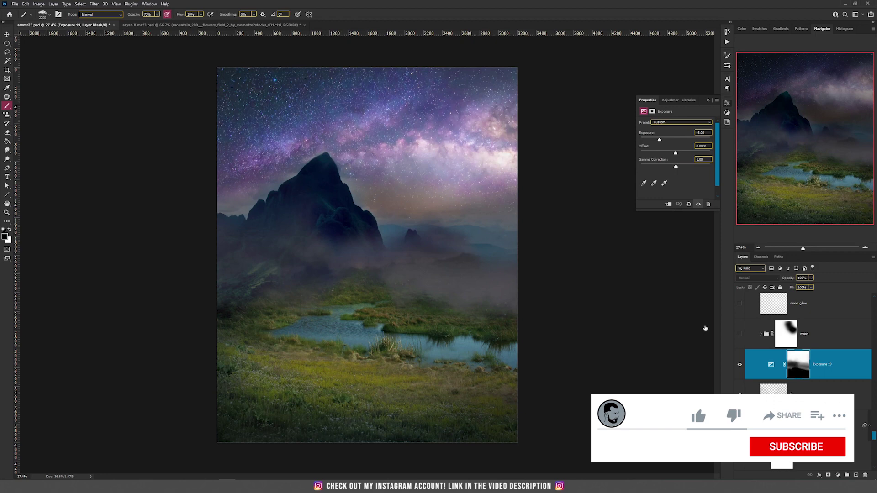
- Use the finished Exposure 19 adjustment in place of the practice one and show the moon group above it
{"action": "key", "text": "ctrl+d"}
{"action": "key", "text": "v"}
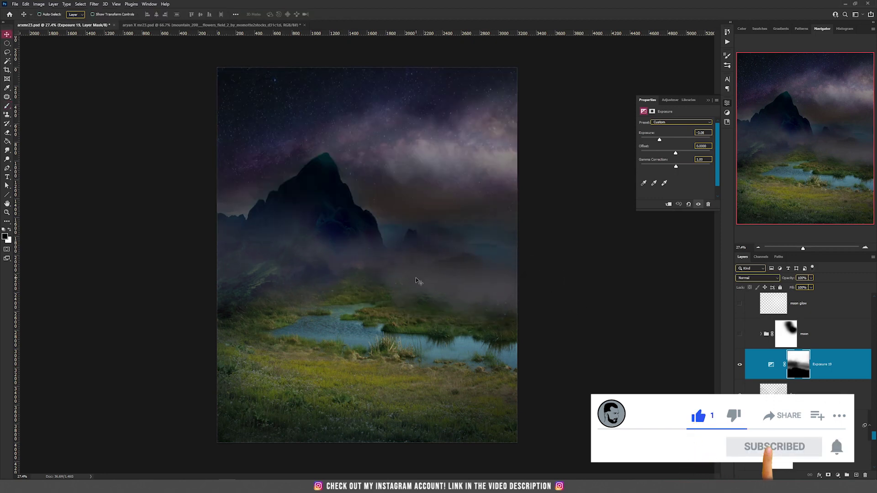
{"action": "left_click", "coordinate": [740, 333]}
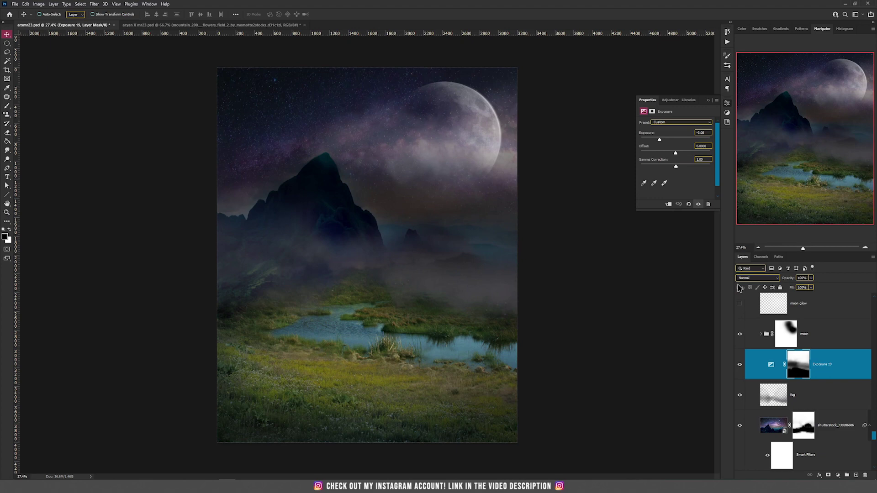
- Select the moon group, try shifting it, and undo the move
{"action": "key", "text": "alt+bracketright"}
{"action": "left_click_drag", "start_coordinate": [498, 272], "coordinate": [509, 255]}
{"action": "key", "text": "ctrl+z"}
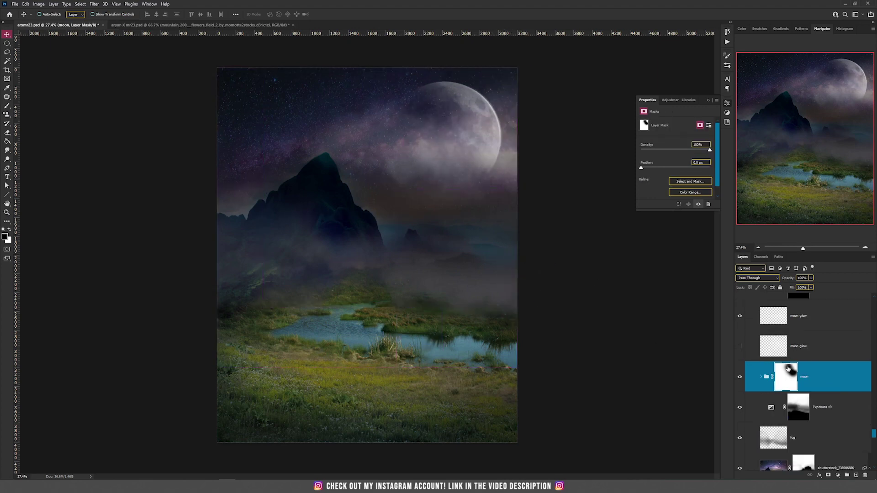
- Select the lower moon glow layer, hide the upper one, and show the lower glow over the moon
{"action": "left_click", "coordinate": [800, 349]}
{"action": "scroll", "coordinate": [752, 347], "scroll_direction": "up", "scroll_amount": 1}
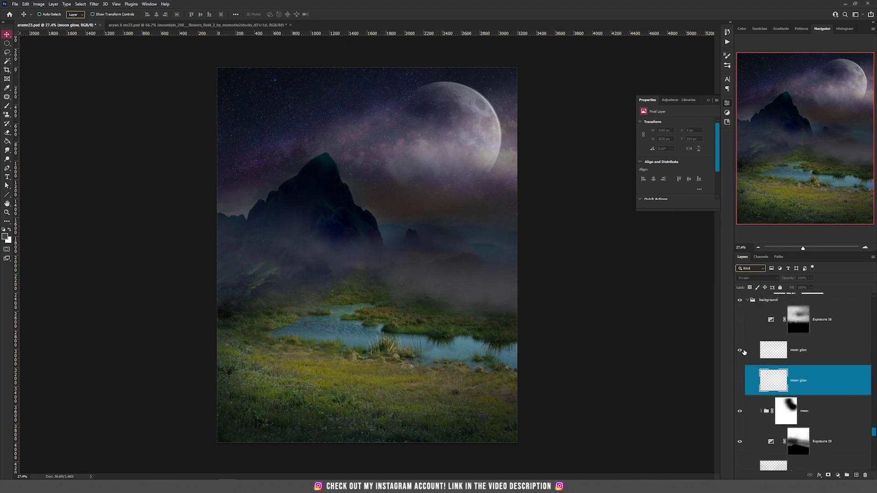
{"action": "left_click", "coordinate": [739, 351]}
{"action": "left_click", "coordinate": [740, 382]}
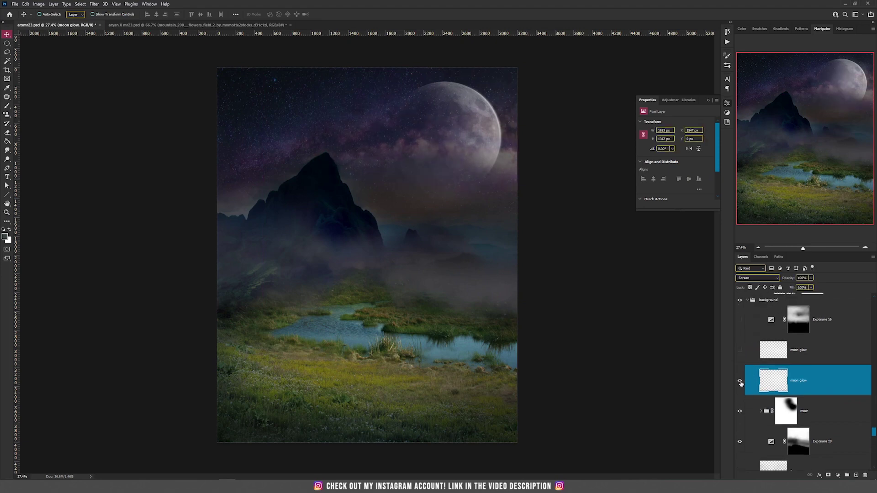
- Try moving the lower moon glow across the moon, undo the move, and hide the layer
{"action": "left_click_drag", "start_coordinate": [473, 171], "coordinate": [464, 190]}
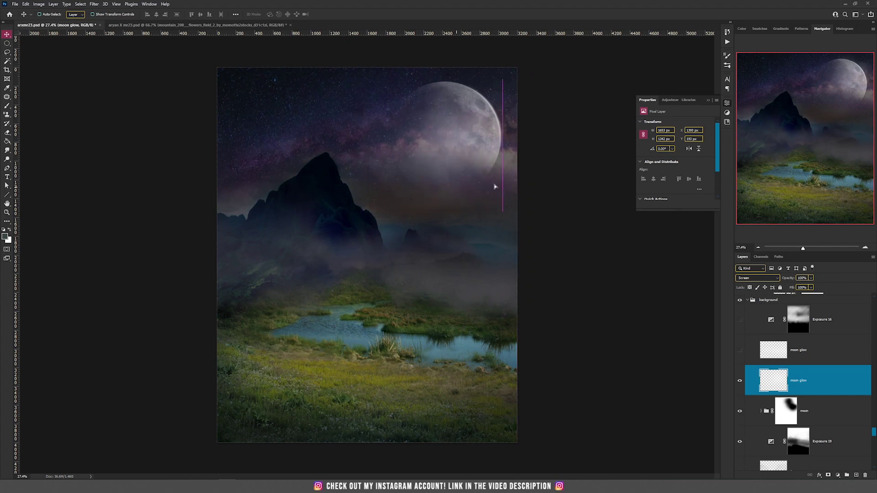
{"action": "key", "text": "ctrl+z"}
{"action": "left_click", "coordinate": [739, 381]}
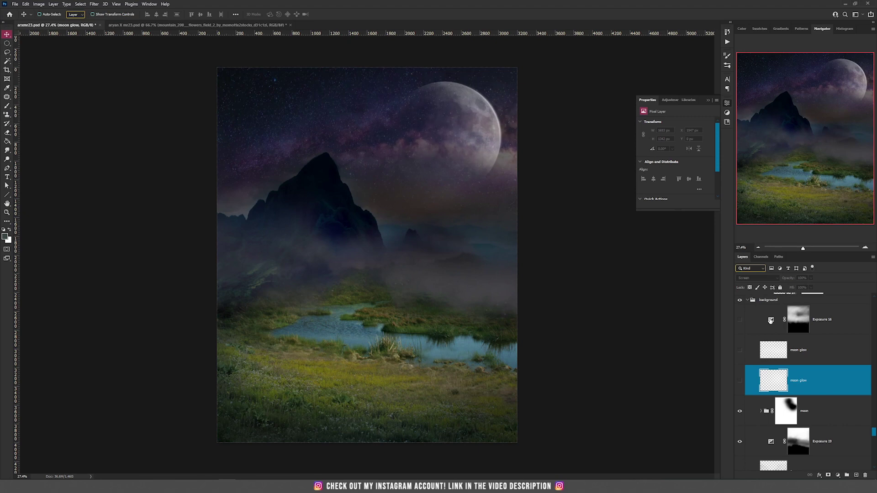
- Add a practice layer above the lower moon glow and set its blend mode to Screen
{"action": "left_click", "coordinate": [857, 475]}
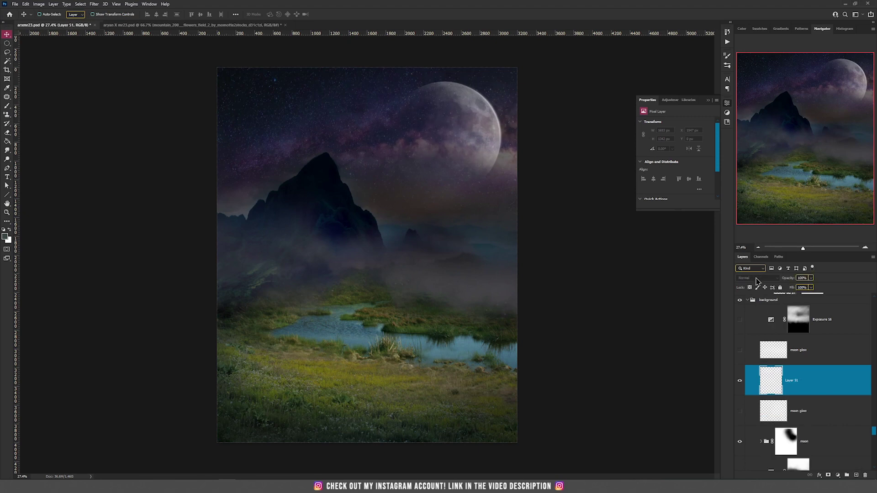
{"action": "left_click", "coordinate": [756, 278]}
{"action": "left_click", "coordinate": [749, 337]}
{"action": "left_click", "coordinate": [752, 278]}
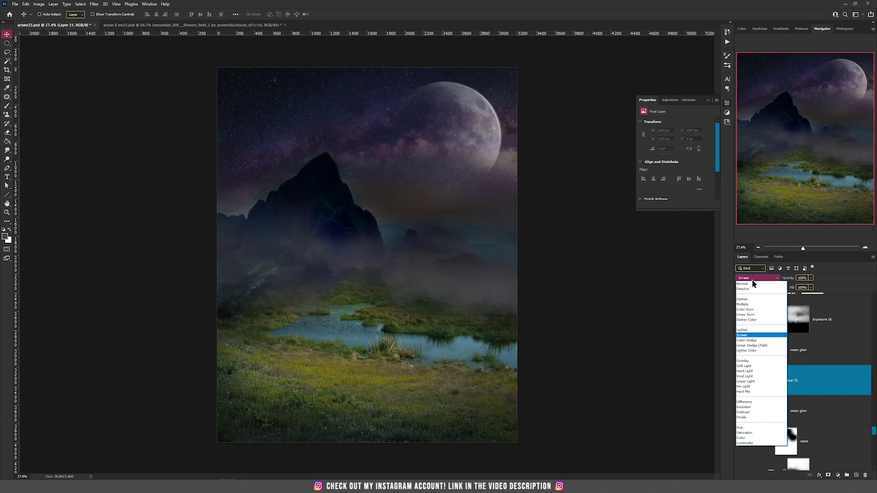
{"action": "left_click", "coordinate": [748, 336]}
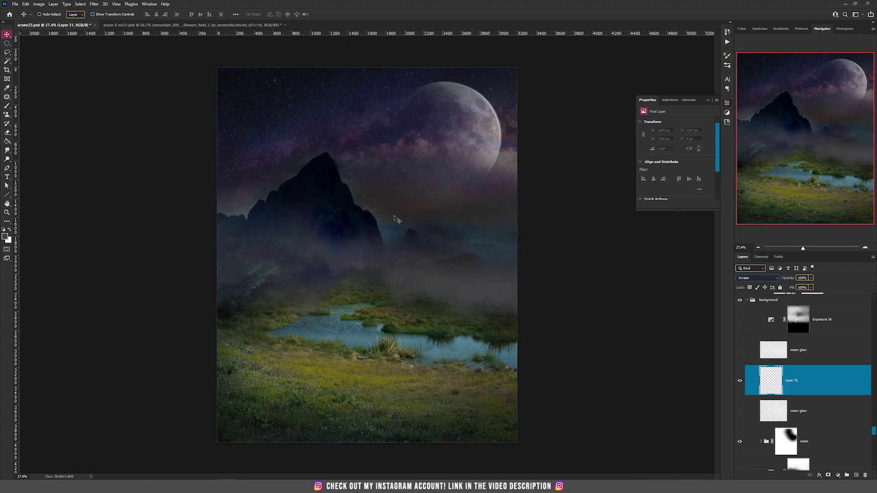
- Paint soft white haze over the moon on the practice Screen layer with the cloud-shaped brush, reducing the brush size between strokes
{"action": "key", "text": "b"}
{"action": "left_click", "coordinate": [9, 230]}
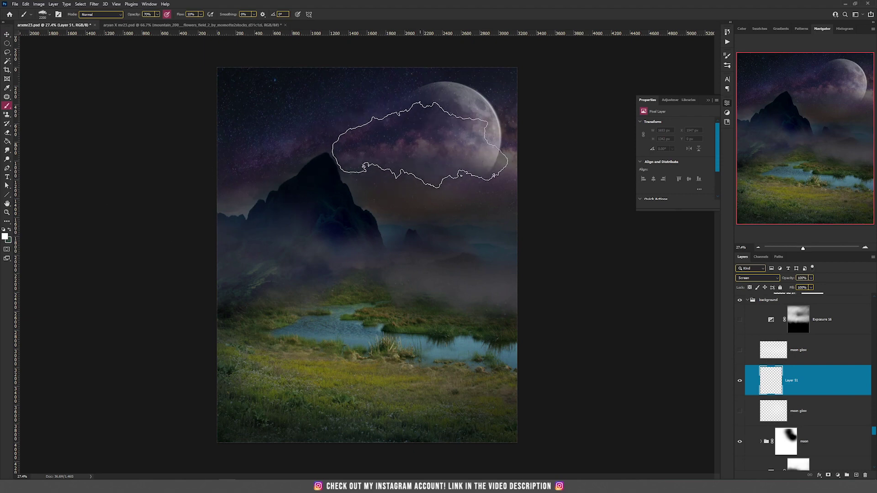
{"action": "left_click", "coordinate": [482, 153]}
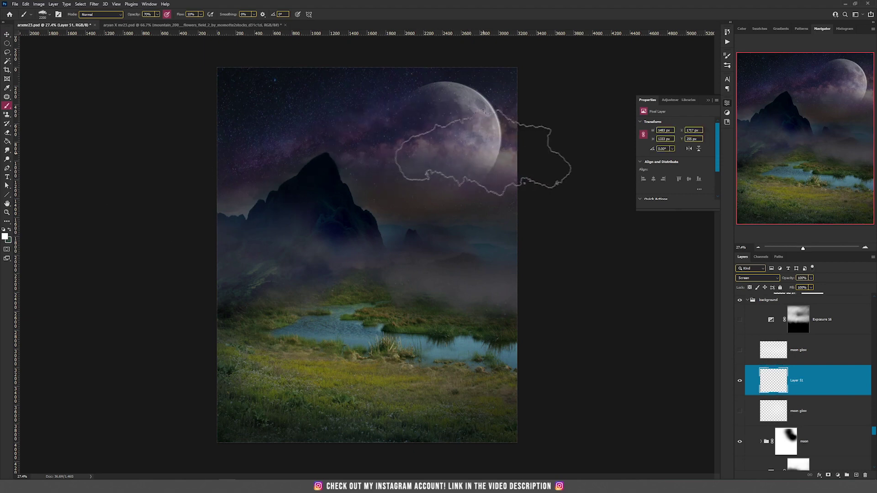
{"action": "key", "text": "["}
{"action": "key", "text": "["}
{"action": "key", "text": "["}
{"action": "key", "text": "["}
{"action": "key", "text": "["}
{"action": "key", "text": "["}
{"action": "key", "text": "["}
{"action": "key", "text": "["}
{"action": "key", "text": "["}
{"action": "key", "text": "["}
{"action": "key", "text": "["}
{"action": "left_click", "coordinate": [424, 137]}
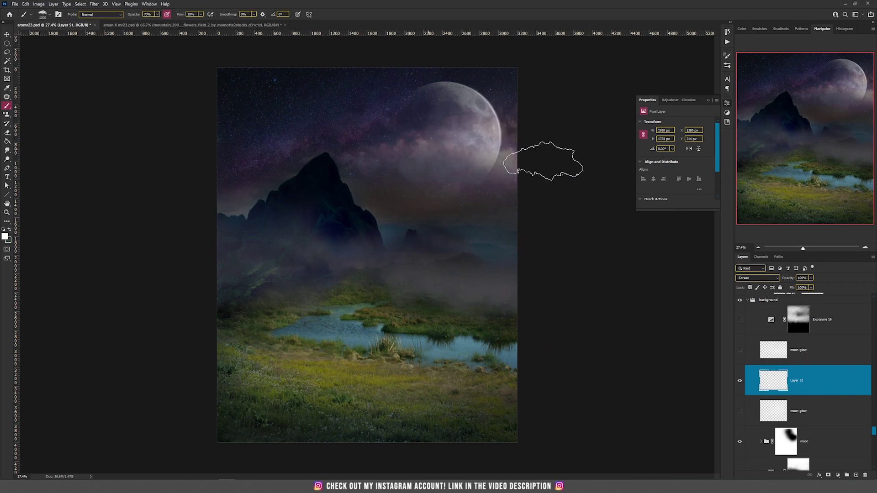
- Delete the practice Screen layer and use the finished lower moon glow instead, leaving that layer visible and selected
{"action": "key", "text": "v"}
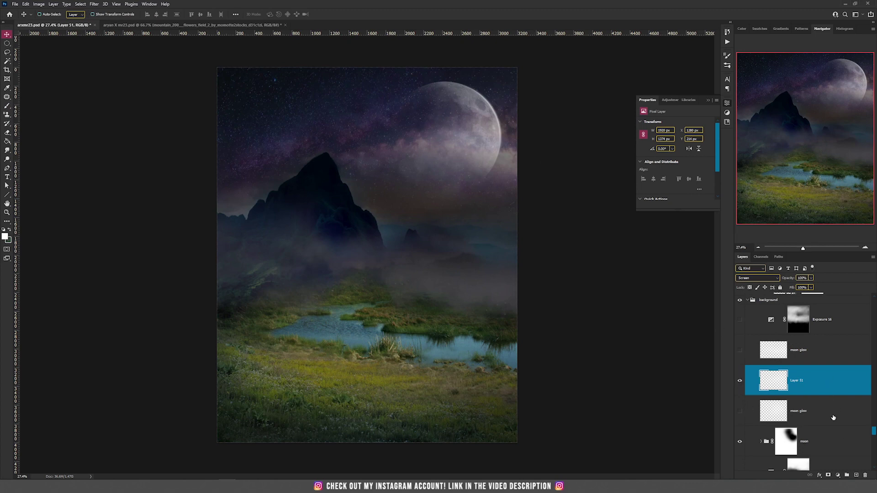
{"action": "left_click", "coordinate": [866, 475]}
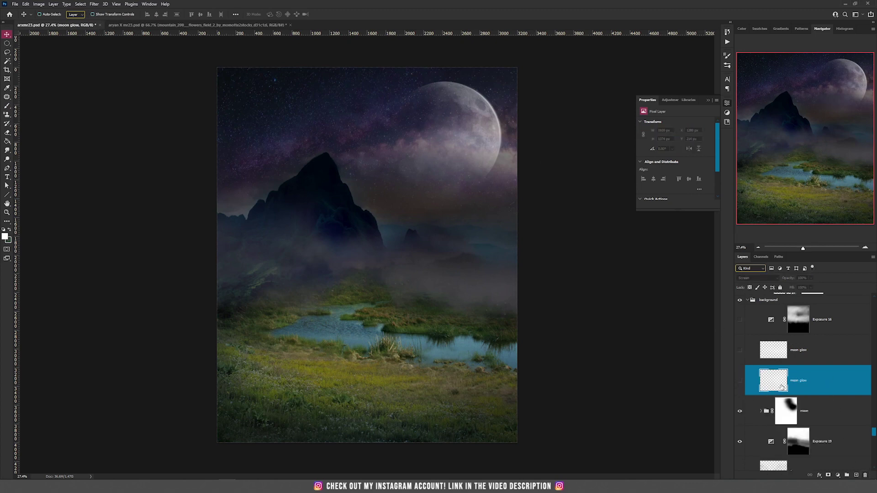
{"action": "left_click", "coordinate": [817, 350]}
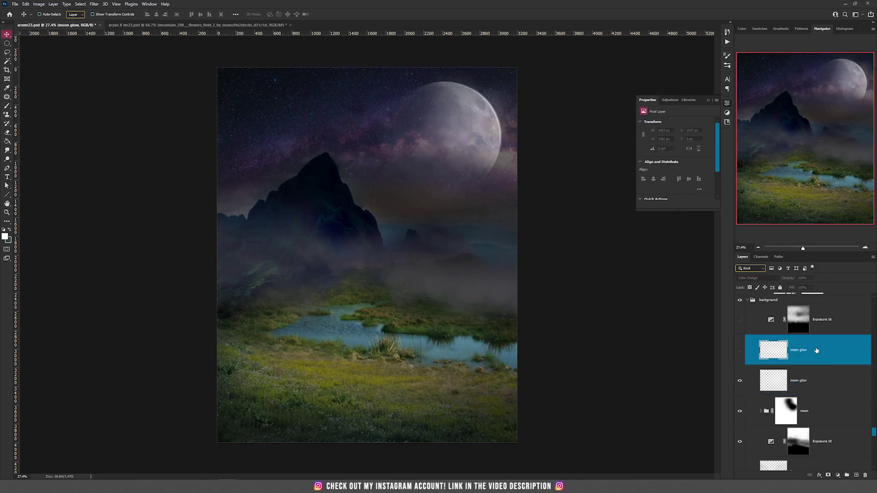
{"action": "left_click", "coordinate": [827, 379]}
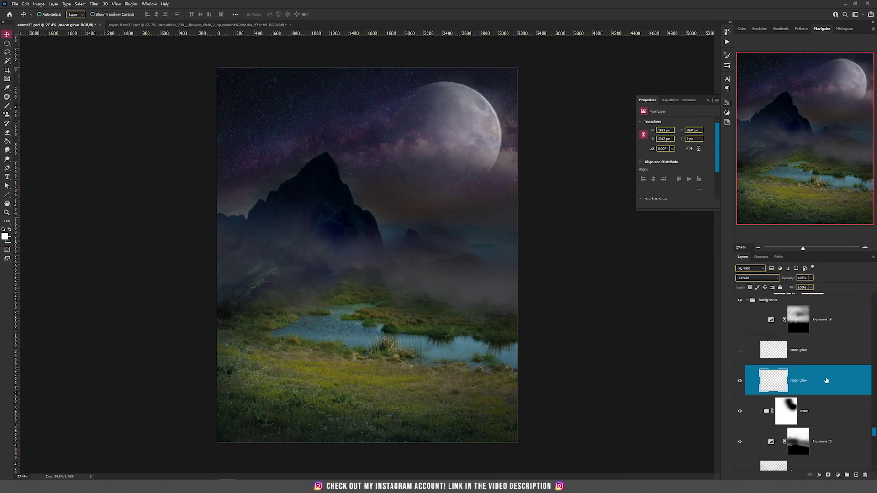
- Add a new layer above the lower moon glow and set its blend mode to Color Dodge
{"action": "left_click", "coordinate": [855, 476]}
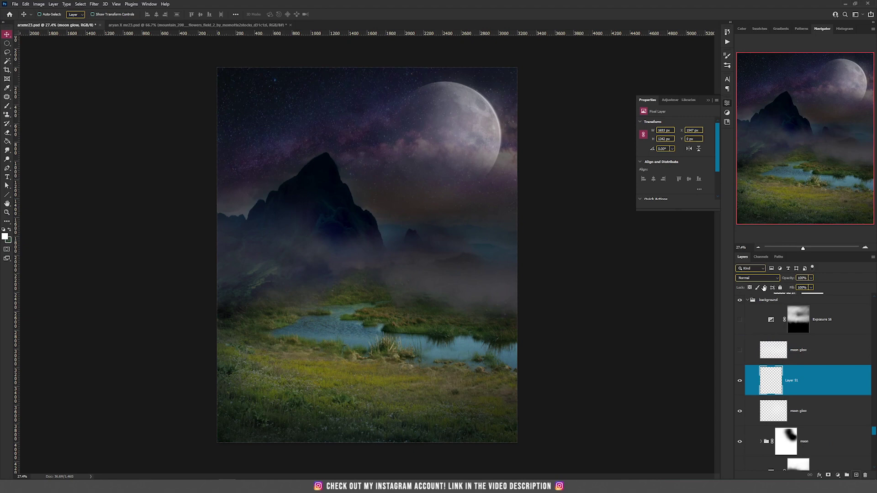
{"action": "left_click", "coordinate": [761, 278]}
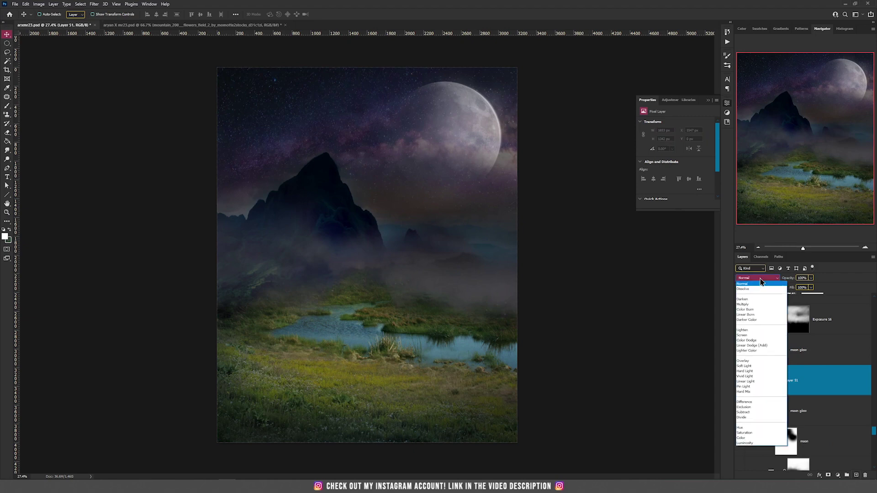
{"action": "left_click", "coordinate": [758, 340]}
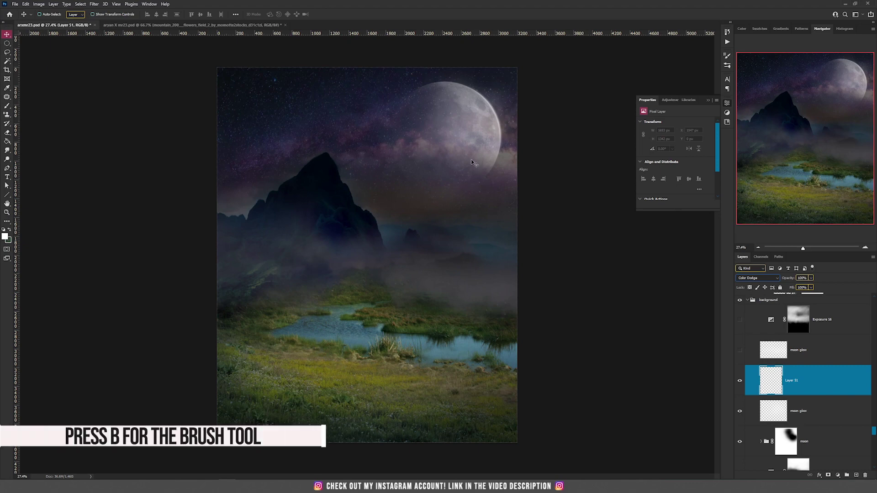
- Paint a white glow across the lower part of the moon on the Color Dodge layer with the cloud-shaped brush
{"action": "key", "text": "b"}
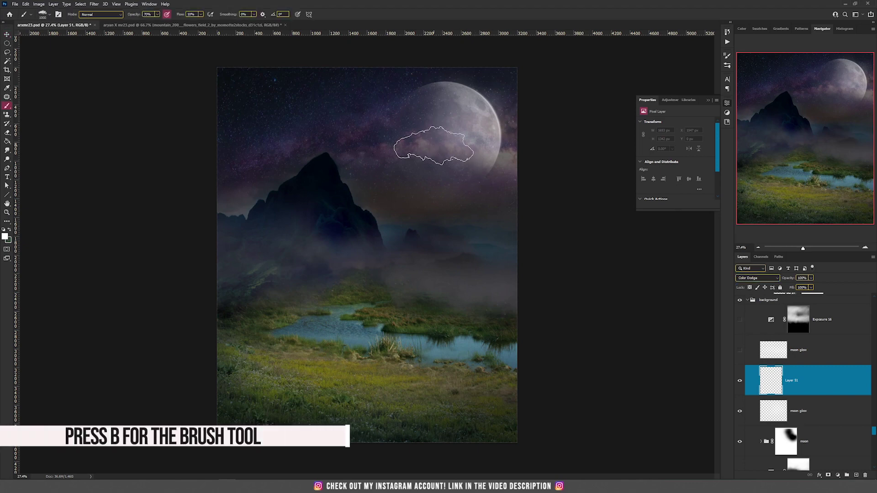
{"action": "left_click", "coordinate": [511, 145]}
{"action": "mouse_move", "coordinate": [452, 135]}
{"action": "left_mouse_down"}
{"action": "mouse_move", "coordinate": [429, 157]}
{"action": "mouse_move", "coordinate": [518, 152]}
{"action": "mouse_move", "coordinate": [513, 126]}
{"action": "left_mouse_up"}
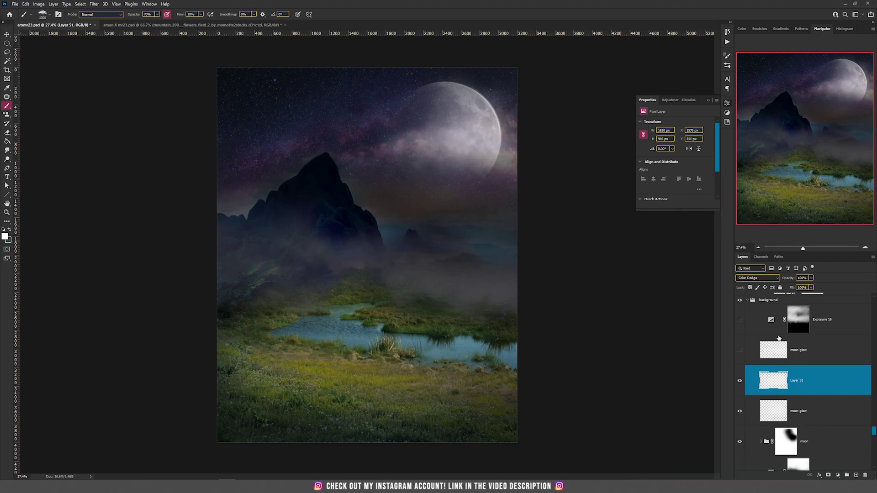
{"action": "key", "text": "v"}
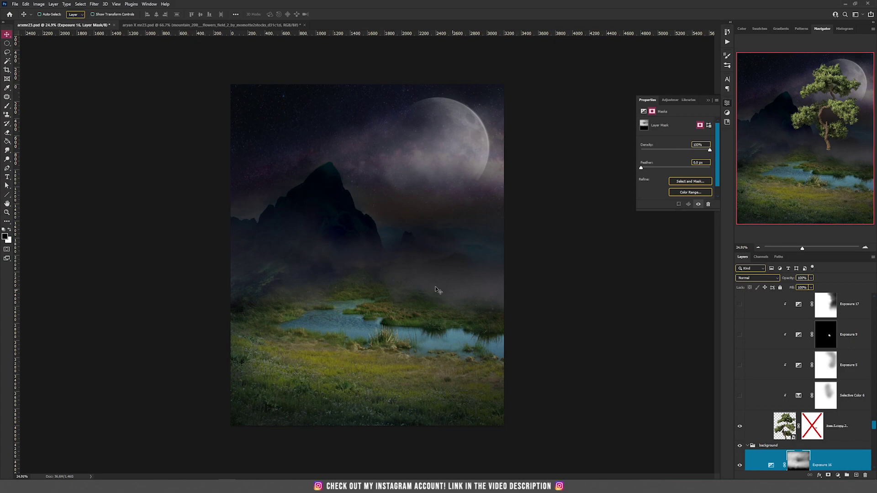
- Enable the disabled mask on the tree 5 copy 2 layer to fade the trunk's base, and check how it blends into the fog
{"action": "scroll", "coordinate": [435, 289], "scroll_direction": "up", "scroll_amount": 3}
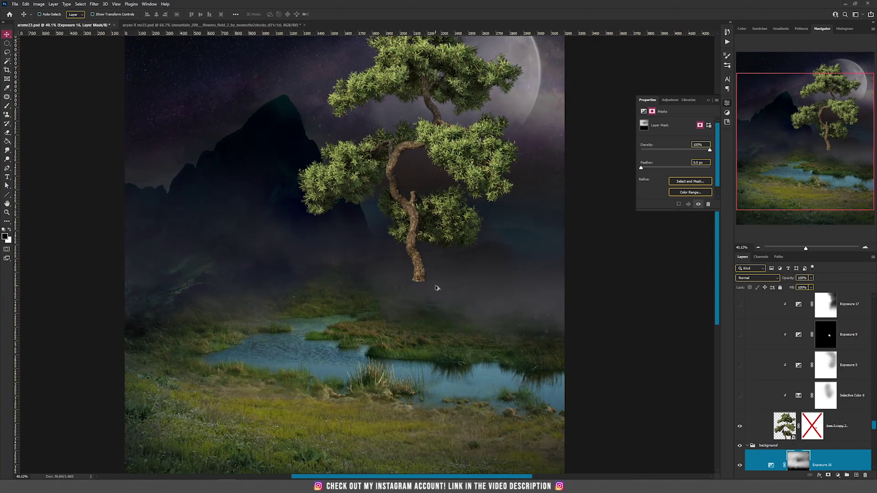
{"action": "scroll", "coordinate": [435, 288], "scroll_direction": "up", "scroll_amount": 7}
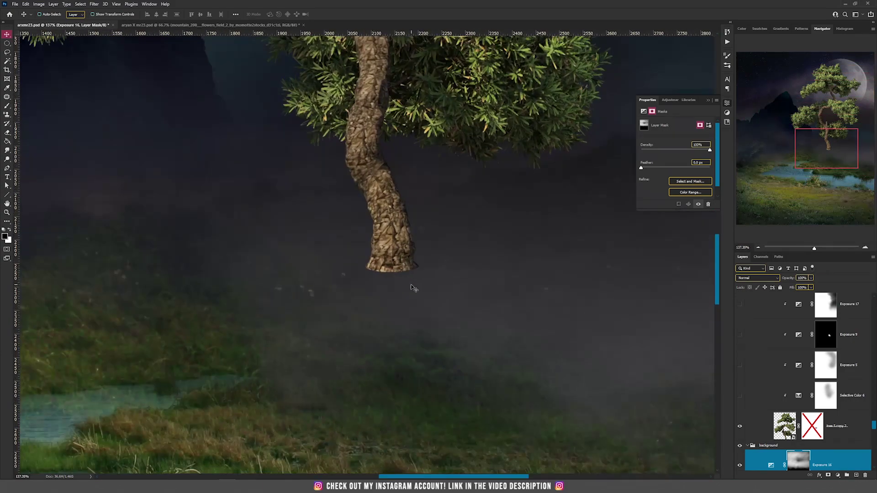
{"action": "scroll", "coordinate": [422, 288], "scroll_direction": "down", "scroll_amount": 2}
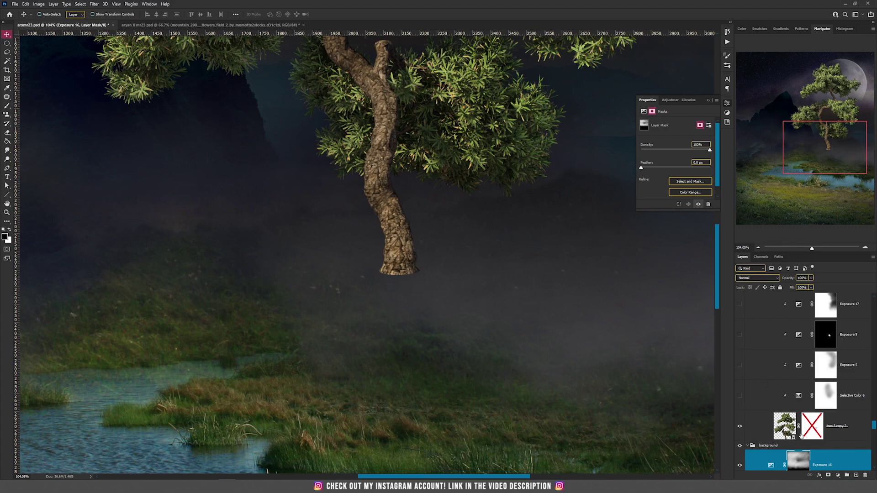
{"action": "left_click", "coordinate": [809, 432], "text": "shift"}
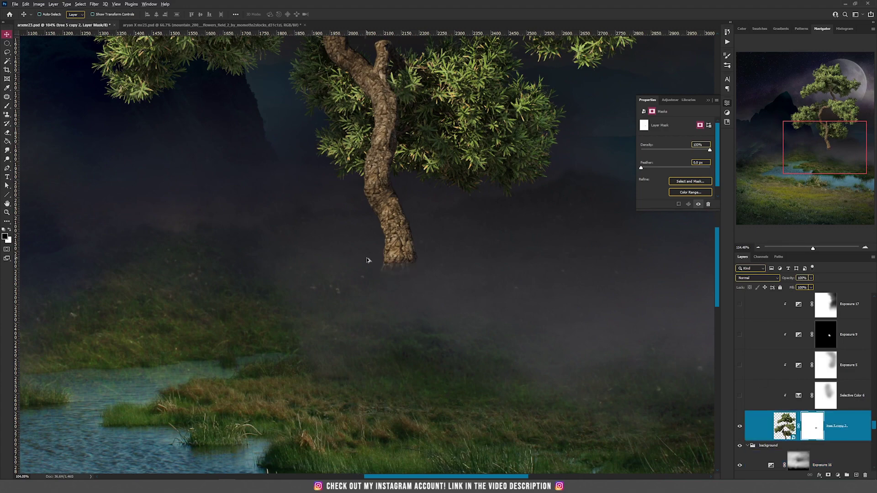
{"action": "scroll", "coordinate": [450, 270], "scroll_direction": "up", "scroll_amount": 4}
{"action": "scroll", "coordinate": [458, 275], "scroll_direction": "down", "scroll_amount": 2}
{"action": "scroll", "coordinate": [458, 276], "scroll_direction": "down", "scroll_amount": 4}
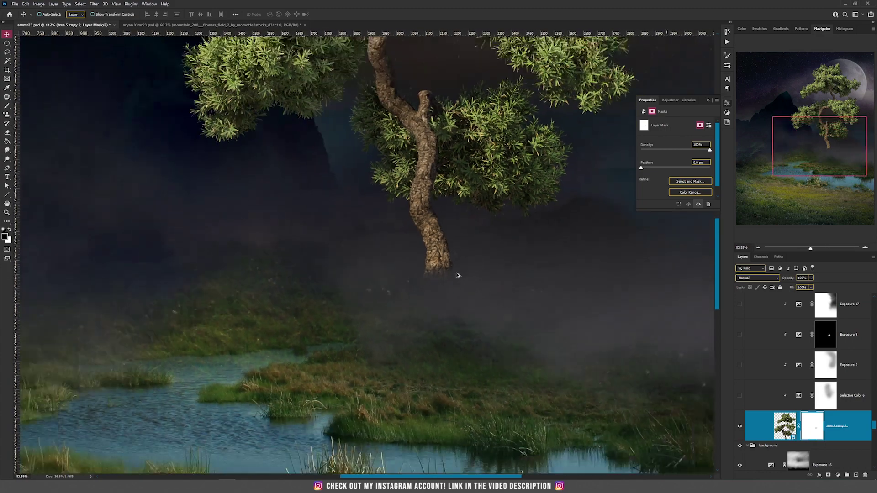
{"action": "scroll", "coordinate": [427, 258], "scroll_direction": "down", "scroll_amount": 3}
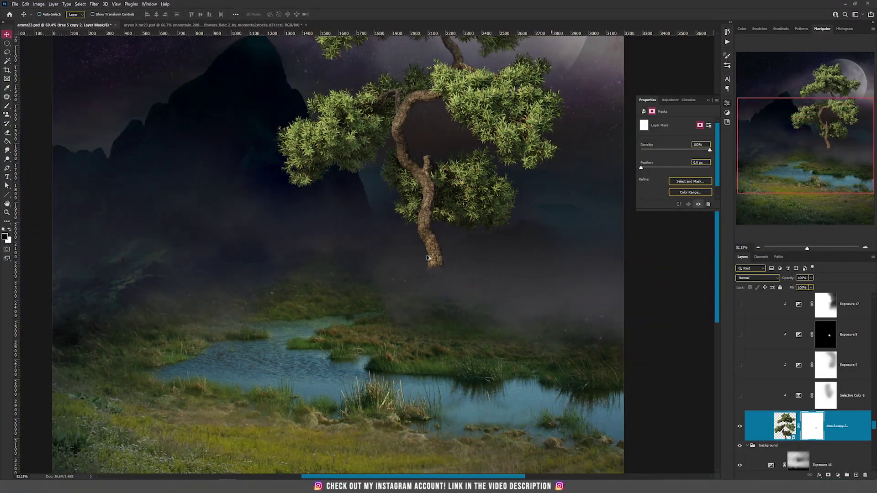
{"action": "scroll", "coordinate": [447, 303], "scroll_direction": "down", "scroll_amount": 2}
{"action": "scroll", "coordinate": [474, 398], "scroll_direction": "up", "scroll_amount": 4}
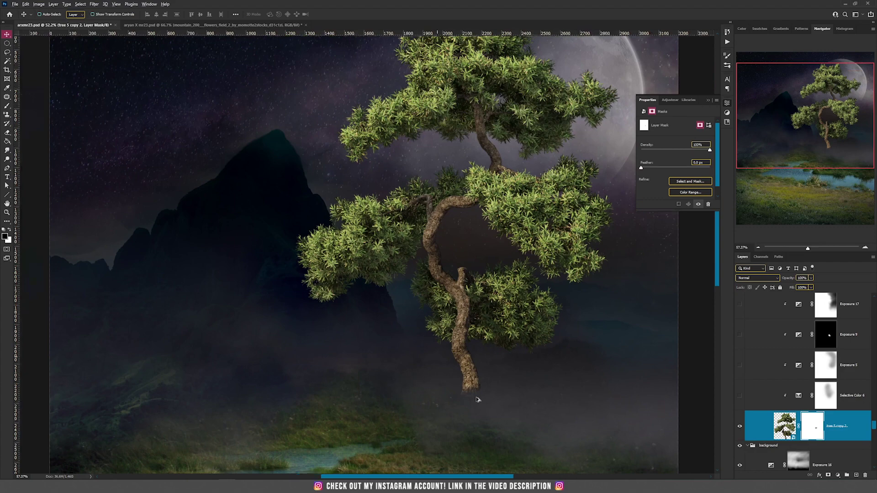
{"action": "scroll", "coordinate": [498, 374], "scroll_direction": "down", "scroll_amount": 3}
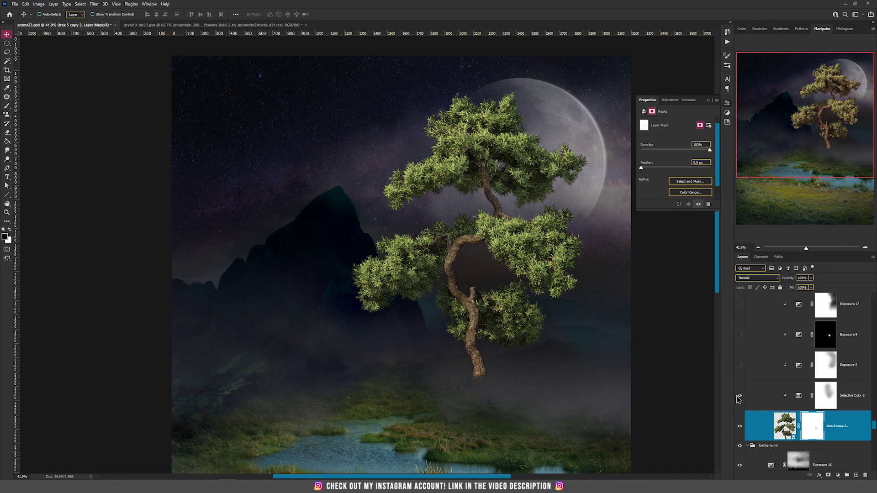
- Show the Selective Color 6 adjustment on the tree, then review its Neutrals settings and compare the tree with and without it
{"action": "left_click", "coordinate": [739, 396]}
{"action": "left_click", "coordinate": [798, 396]}
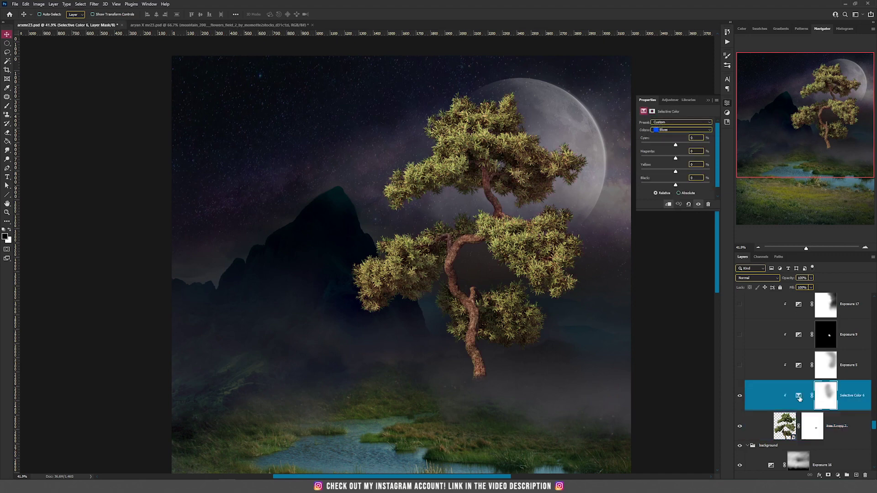
{"action": "left_click", "coordinate": [658, 130]}
{"action": "left_click", "coordinate": [677, 177]}
{"action": "left_click", "coordinate": [739, 395]}
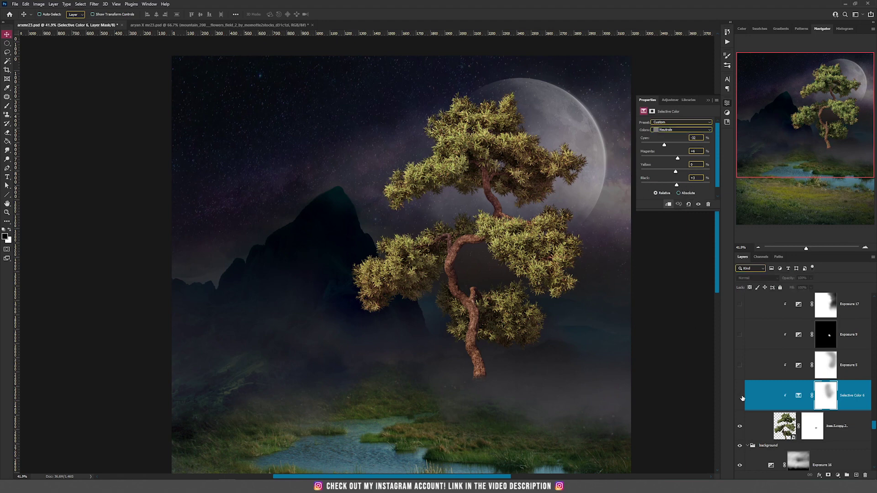
{"action": "left_click", "coordinate": [740, 396]}
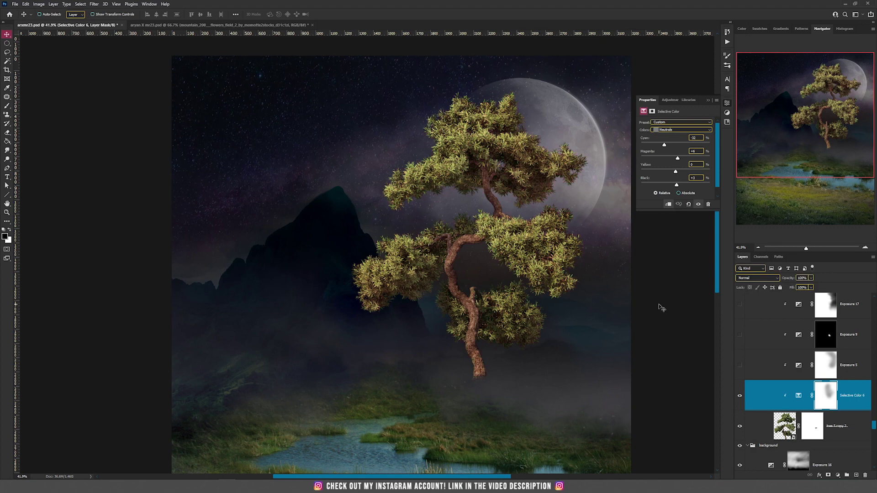
- Show the Exposure 5 adjustment to darken the tree, and review its mask and exposure settings
{"action": "left_click", "coordinate": [741, 366]}
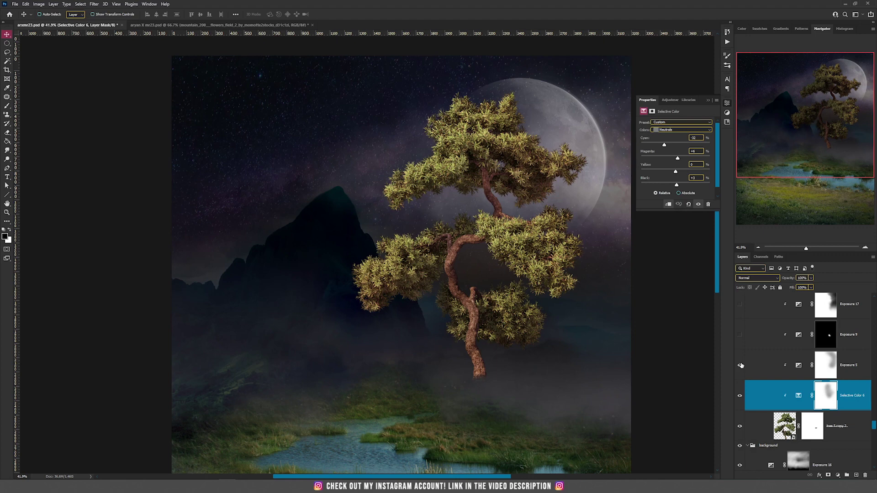
{"action": "left_click", "coordinate": [825, 367]}
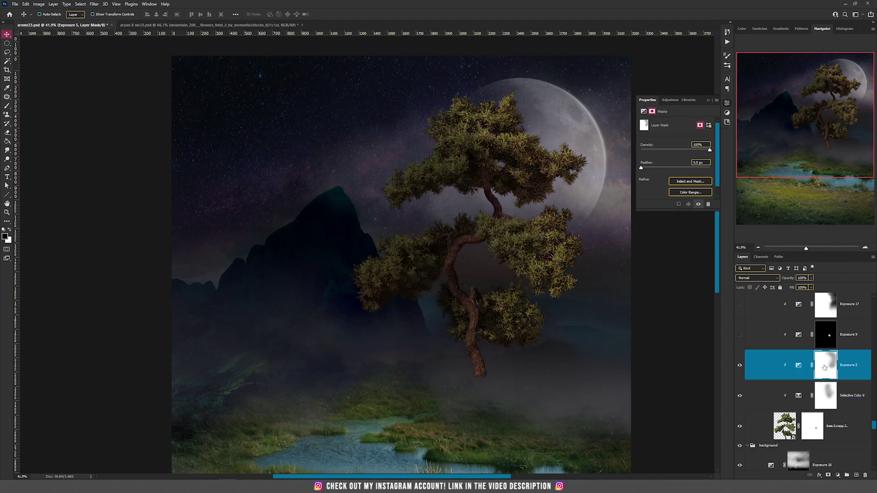
{"action": "left_click", "coordinate": [799, 367]}
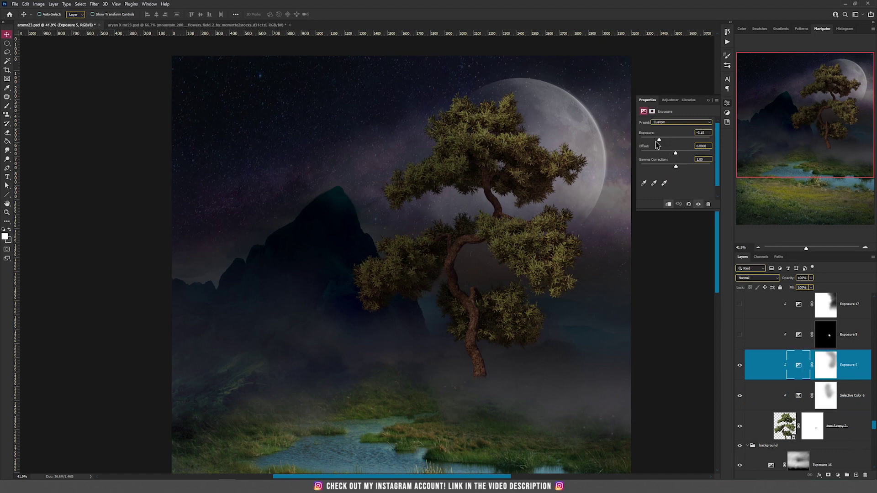
- Show the Exposure 9 adjustment to darken the trunk's base, and review its mask and exposure settings
{"action": "left_click", "coordinate": [739, 335]}
{"action": "left_click", "coordinate": [825, 335]}
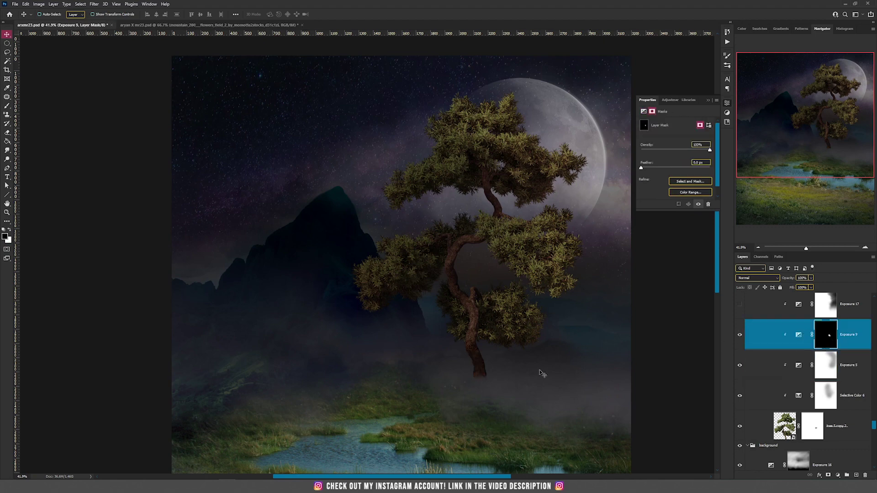
{"action": "scroll", "coordinate": [480, 380], "scroll_direction": "up", "scroll_amount": 5}
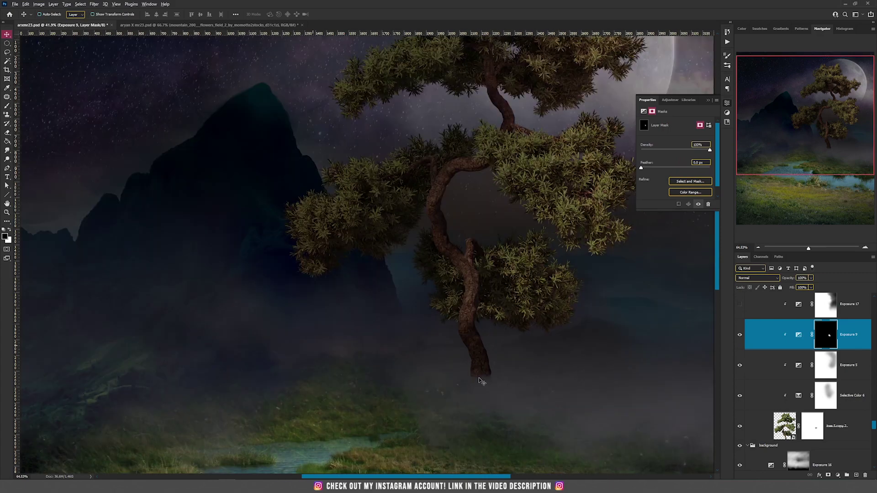
{"action": "scroll", "coordinate": [480, 380], "scroll_direction": "down", "scroll_amount": 5}
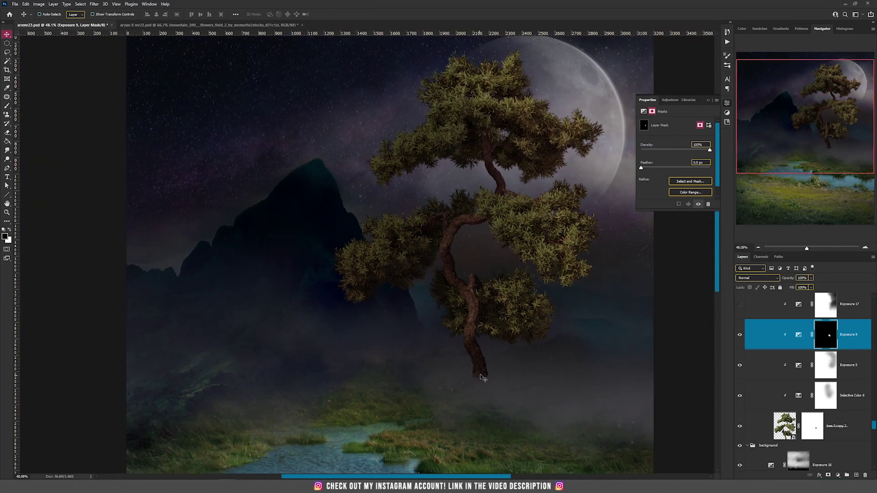
{"action": "left_click", "coordinate": [798, 335]}
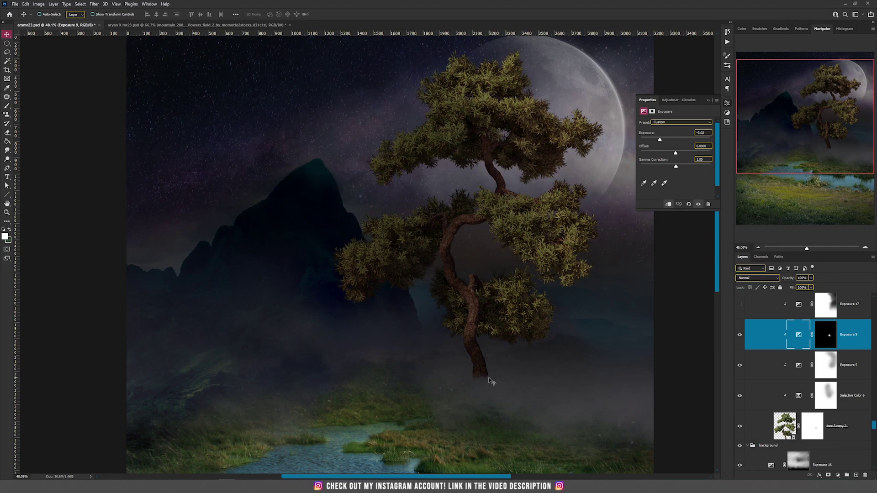
{"action": "scroll", "coordinate": [799, 370], "scroll_direction": "up", "scroll_amount": 2}
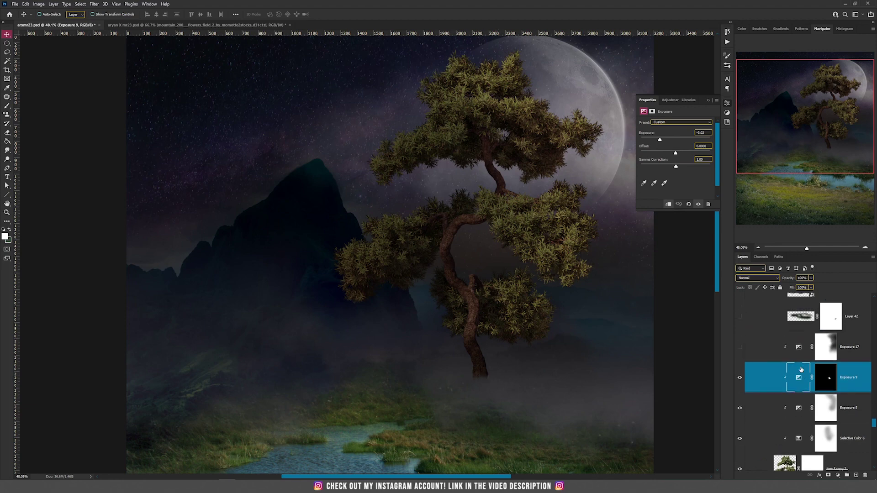
- Show the Exposure 17 adjustment to darken the tree's side away from the moon, and review its mask and exposure settings
{"action": "left_click", "coordinate": [740, 349]}
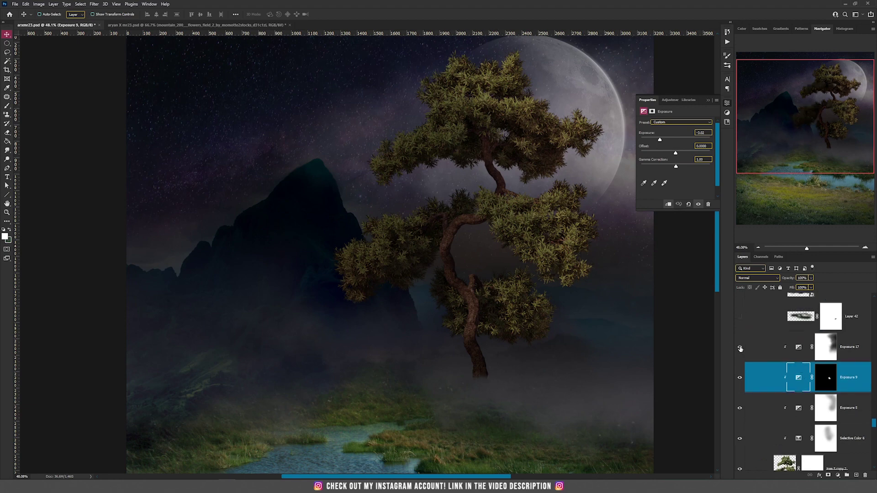
{"action": "left_click_drag", "start_coordinate": [553, 244], "coordinate": [513, 311]}
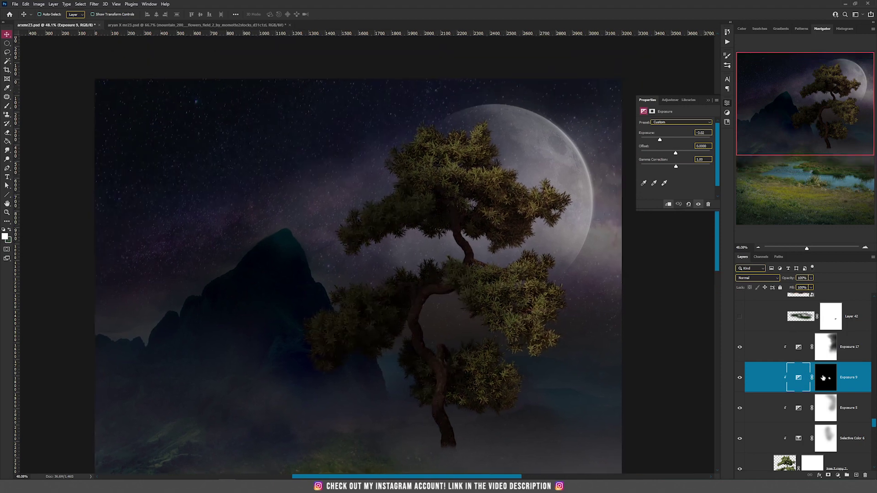
{"action": "left_click", "coordinate": [805, 351]}
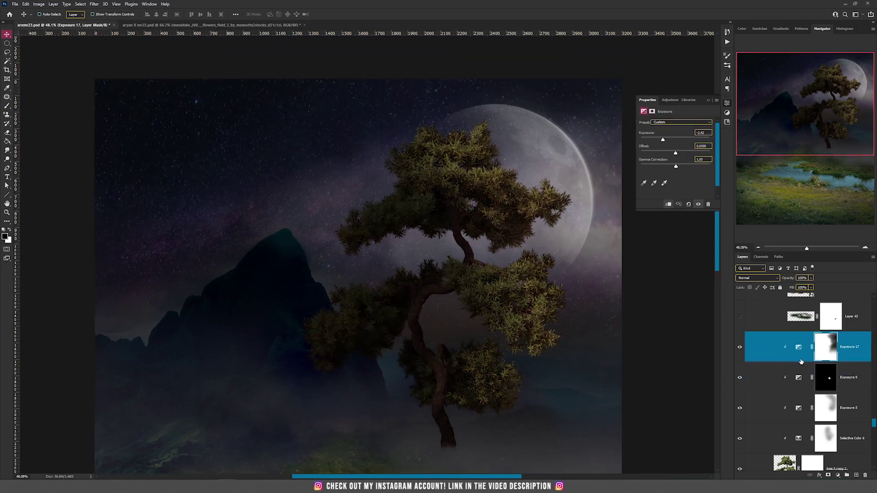
{"action": "left_click", "coordinate": [799, 349]}
{"action": "scroll", "coordinate": [509, 314], "scroll_direction": "down", "scroll_amount": 3}
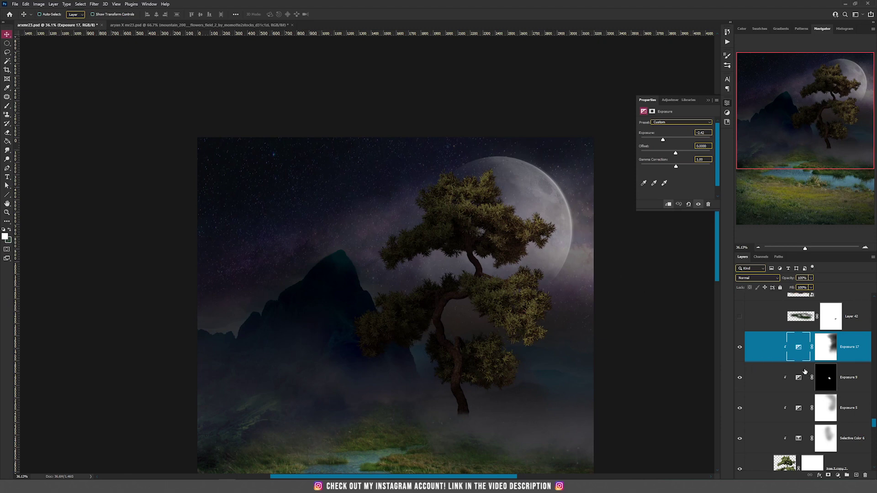
- Show the red mushrooms layer at the base of the tree trunk, along with the Layer 42 shadow beneath it
{"action": "left_click", "coordinate": [477, 351]}
{"action": "scroll", "coordinate": [478, 352], "scroll_direction": "up", "scroll_amount": 10}
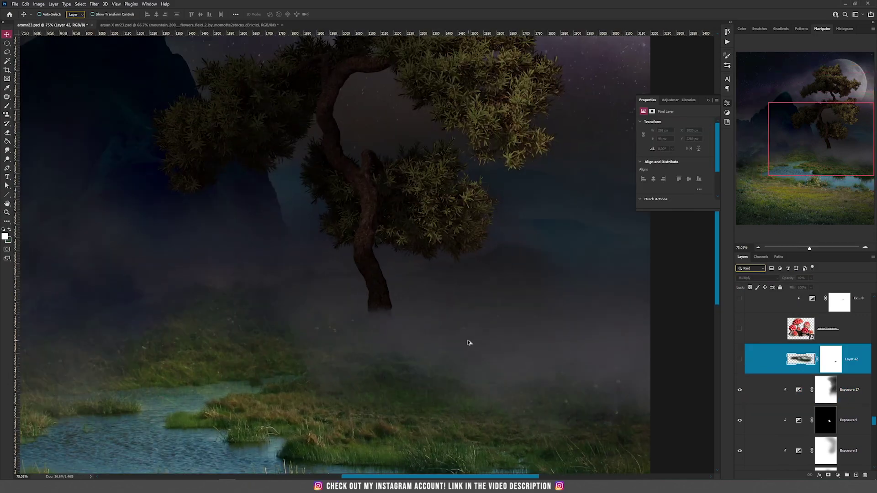
{"action": "left_click", "coordinate": [740, 329]}
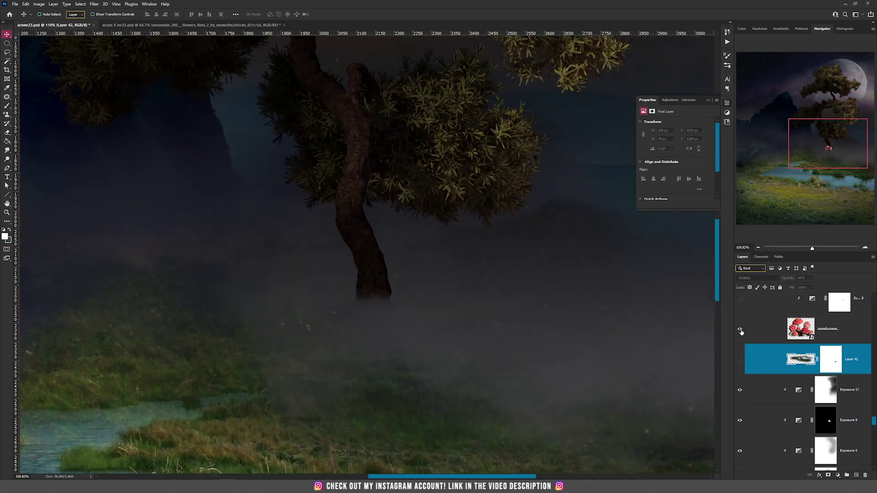
{"action": "left_click", "coordinate": [740, 329]}
{"action": "scroll", "coordinate": [457, 328], "scroll_direction": "up", "scroll_amount": 2}
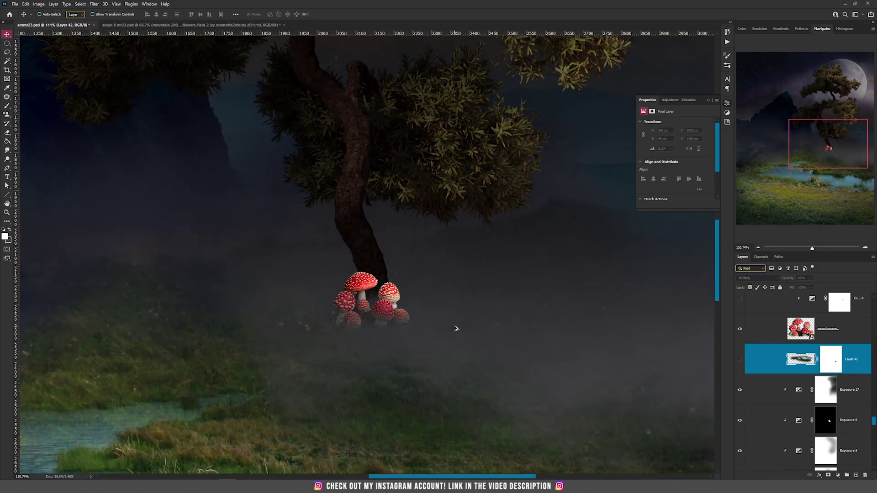
{"action": "scroll", "coordinate": [455, 328], "scroll_direction": "up", "scroll_amount": 5}
{"action": "left_click", "coordinate": [739, 360]}
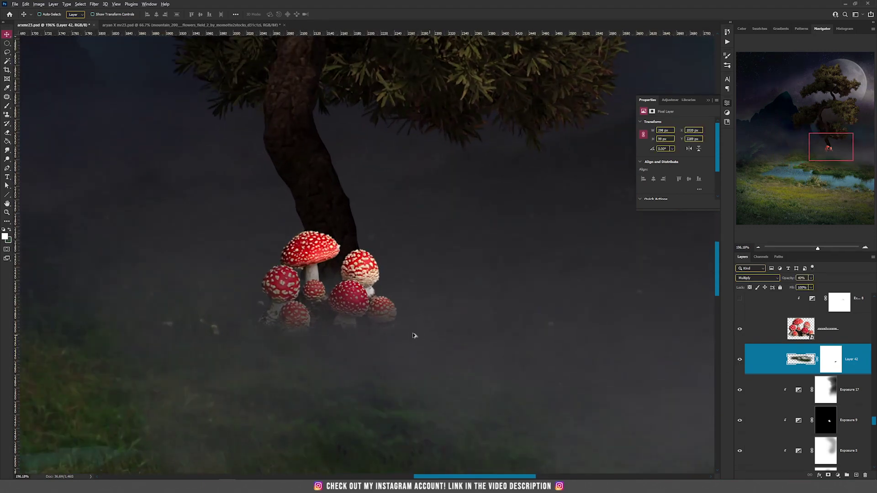
- Examine how the mushrooms and their shadow blend with the trunk's base and the fog, both up close and from farther away
{"action": "scroll", "coordinate": [364, 330], "scroll_direction": "down", "scroll_amount": 3}
{"action": "scroll", "coordinate": [348, 330], "scroll_direction": "up", "scroll_amount": 3}
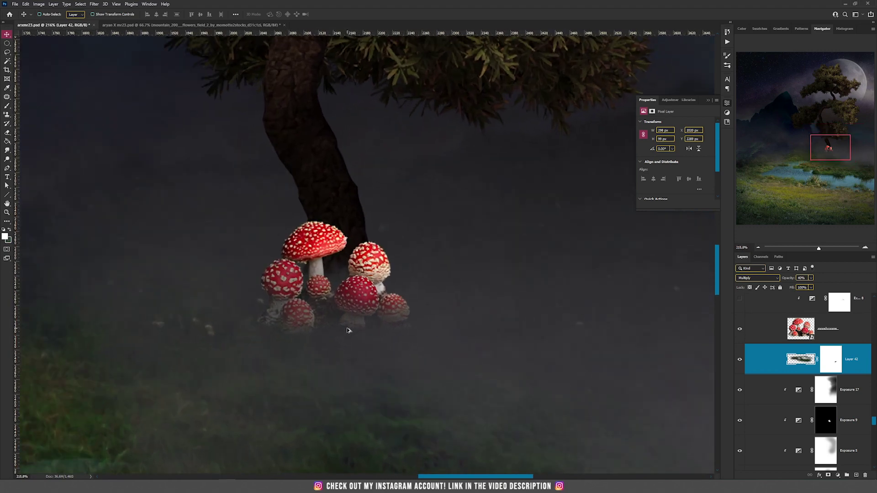
{"action": "scroll", "coordinate": [348, 330], "scroll_direction": "down", "scroll_amount": 2}
{"action": "scroll", "coordinate": [489, 346], "scroll_direction": "down", "scroll_amount": 1}
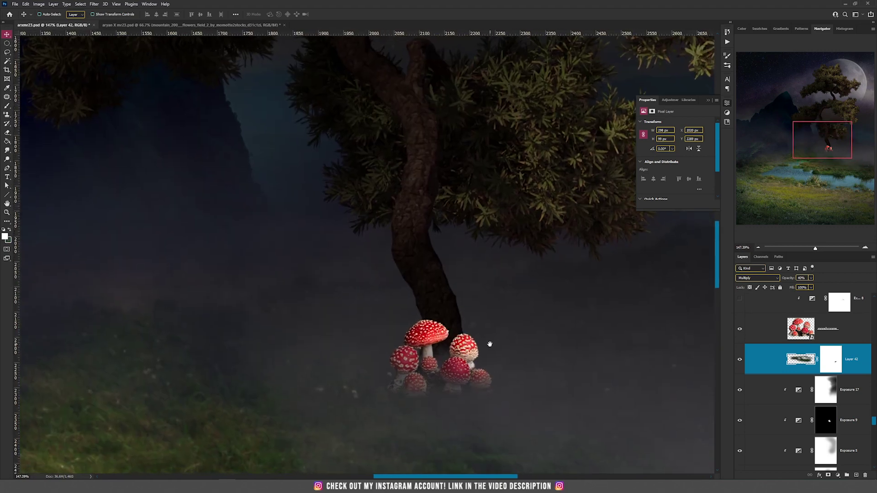
{"action": "scroll", "coordinate": [822, 355], "scroll_direction": "up", "scroll_amount": 1}
{"action": "scroll", "coordinate": [456, 349], "scroll_direction": "down", "scroll_amount": 2}
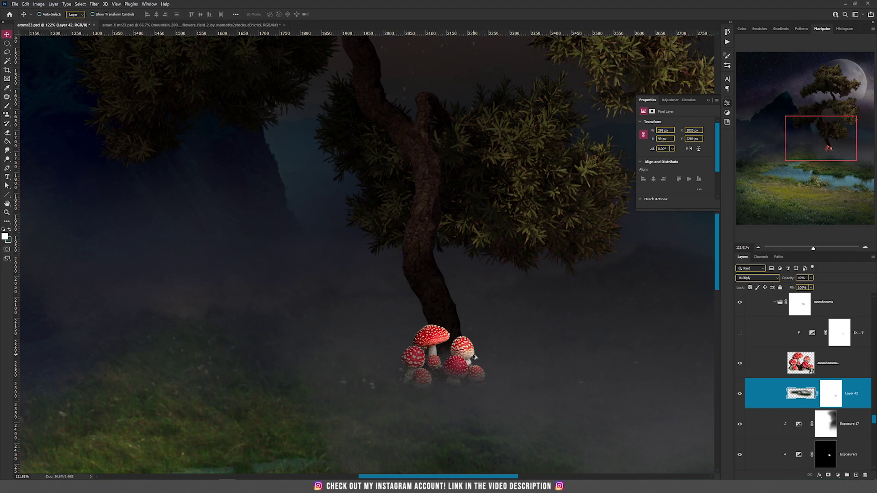
{"action": "scroll", "coordinate": [473, 356], "scroll_direction": "up", "scroll_amount": 2}
{"action": "scroll", "coordinate": [473, 355], "scroll_direction": "down", "scroll_amount": 4}
{"action": "scroll", "coordinate": [473, 356], "scroll_direction": "up", "scroll_amount": 3}
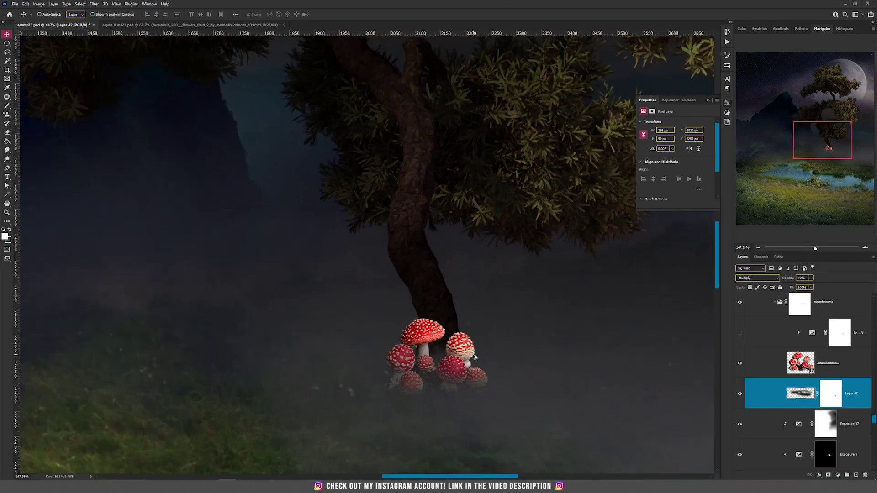
{"action": "scroll", "coordinate": [831, 375], "scroll_direction": "up", "scroll_amount": 1}
{"action": "scroll", "coordinate": [831, 374], "scroll_direction": "up", "scroll_amount": 1}
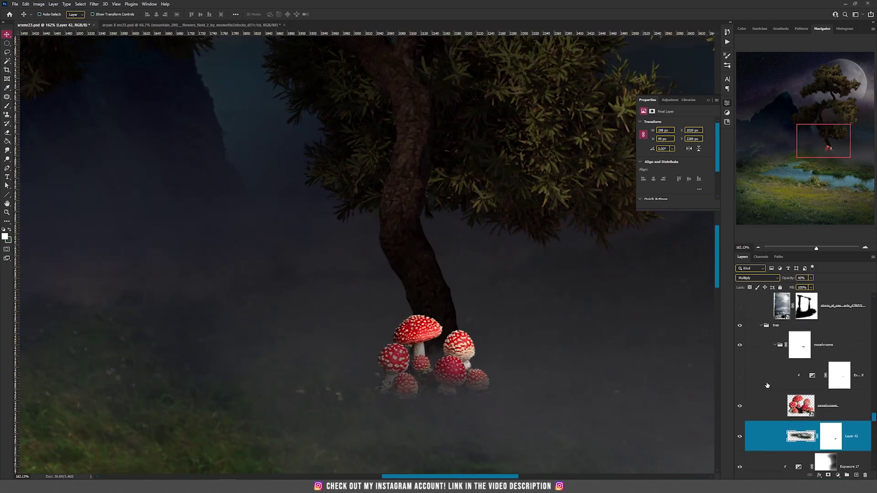
- Show the Exposure 8 adjustment clipped to the mushrooms to darken them, and review its exposure settings against the scene
{"action": "left_click", "coordinate": [739, 378]}
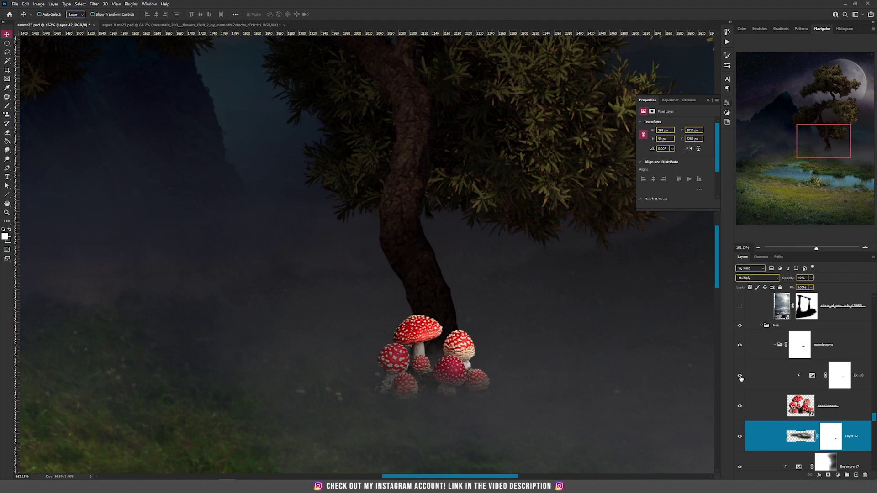
{"action": "left_click", "coordinate": [811, 376]}
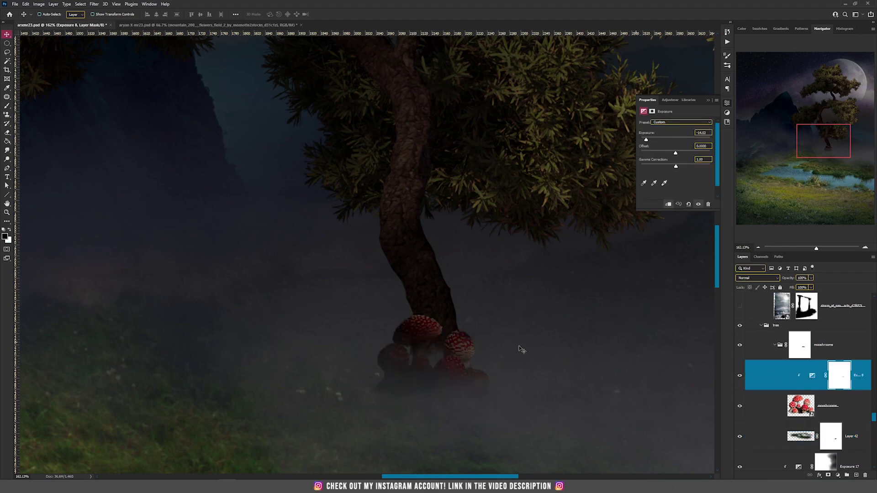
{"action": "scroll", "coordinate": [510, 351], "scroll_direction": "down", "scroll_amount": 3}
- Collapse the tree and background groups, and show and select the golden frame layer standing in the pond
{"action": "left_click", "coordinate": [766, 335]}
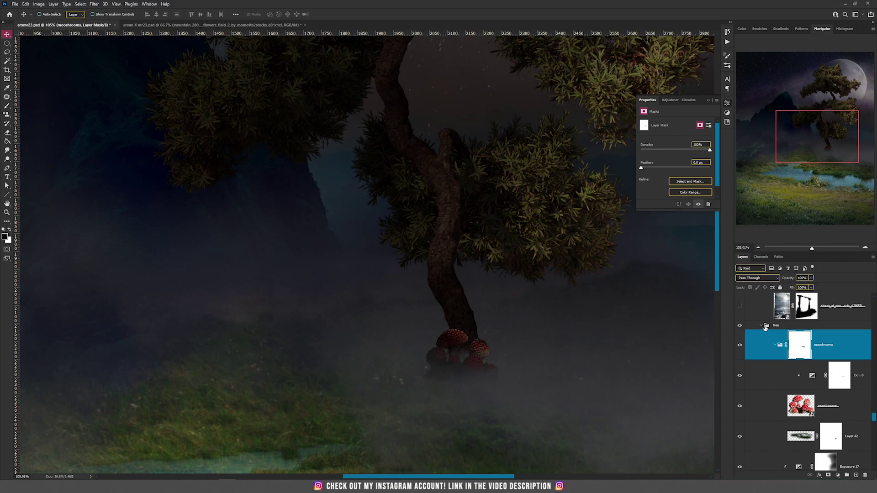
{"action": "left_click", "coordinate": [761, 326]}
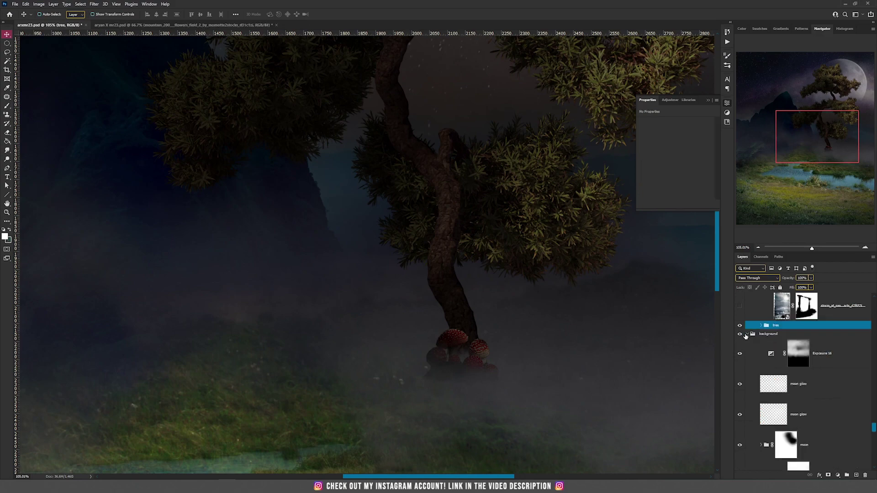
{"action": "left_click", "coordinate": [750, 334]}
{"action": "left_click", "coordinate": [747, 334]}
{"action": "scroll", "coordinate": [472, 342], "scroll_direction": "down", "scroll_amount": 8}
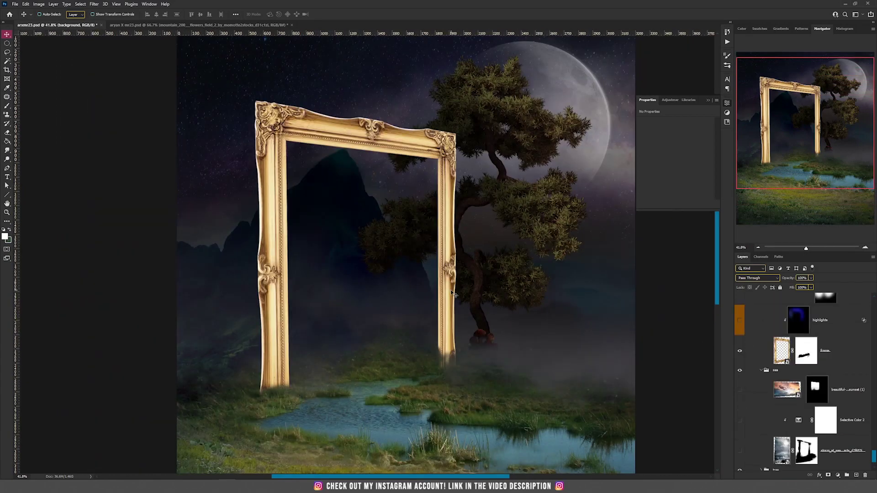
{"action": "left_click", "coordinate": [782, 354]}
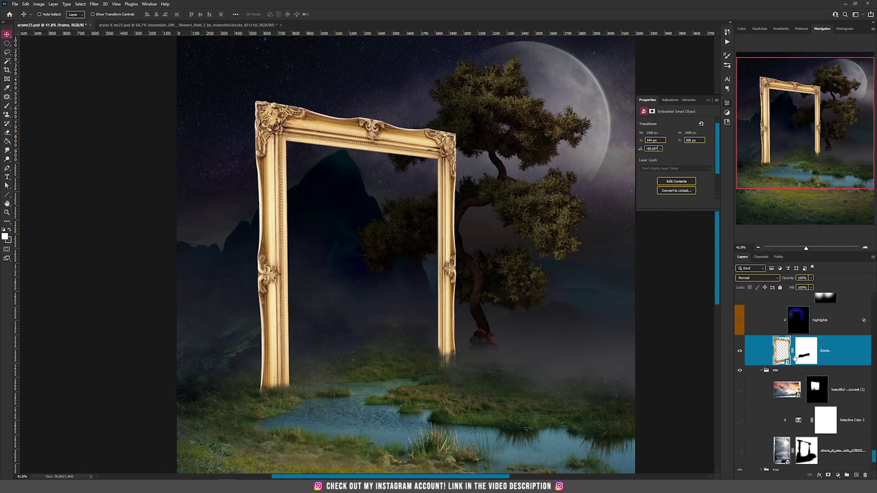
- Open the frame's smart object contents, and reveal its unmasked source photo rotated 90° counter-clockwise
{"action": "double_click", "coordinate": [782, 351]}
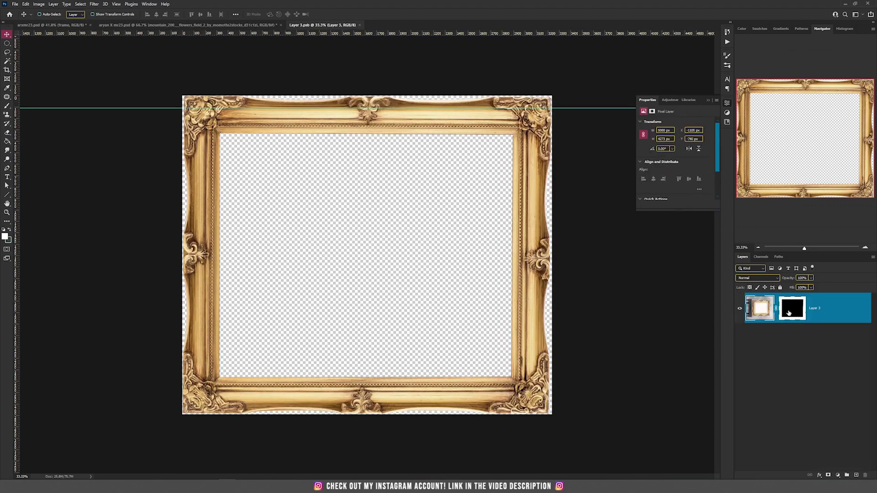
{"action": "left_click", "coordinate": [789, 313], "text": "shift"}
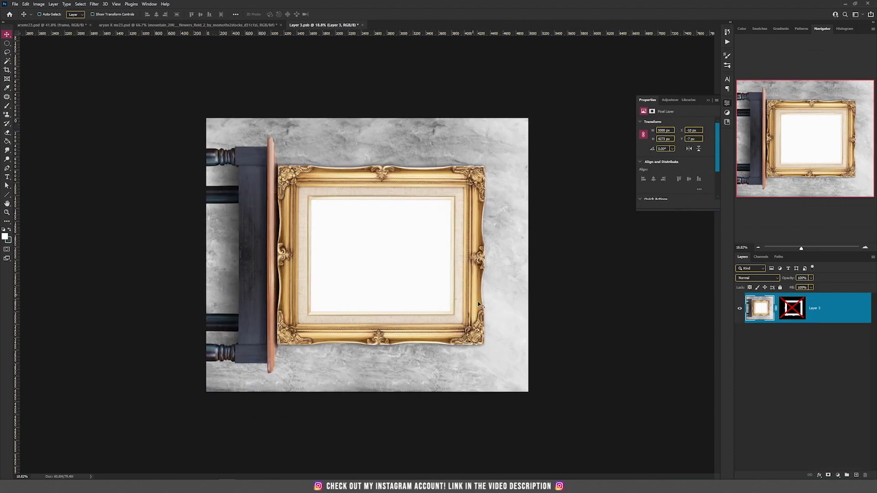
{"action": "left_click", "coordinate": [39, 4]}
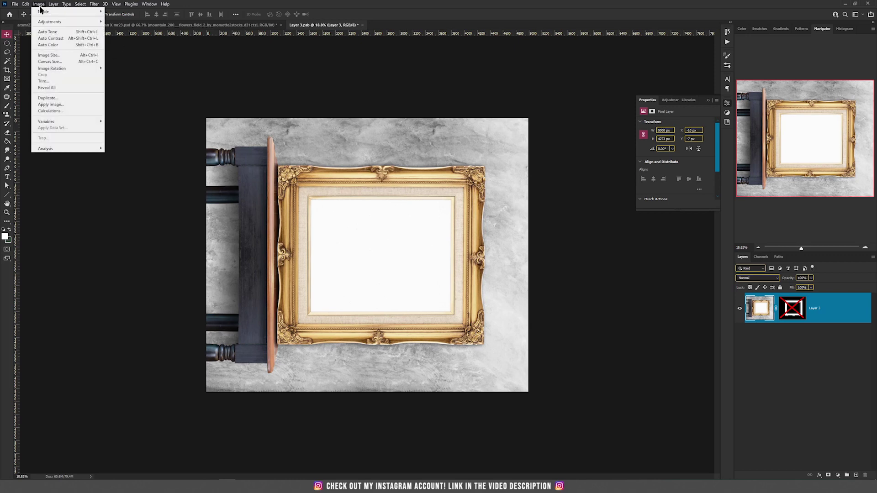
{"action": "left_click", "coordinate": [121, 81]}
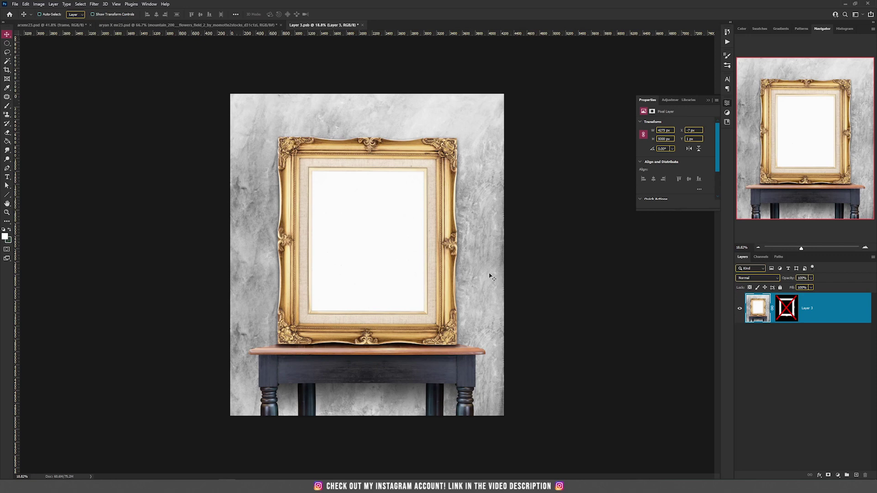
{"action": "scroll", "coordinate": [408, 214], "scroll_direction": "up", "scroll_amount": 3}
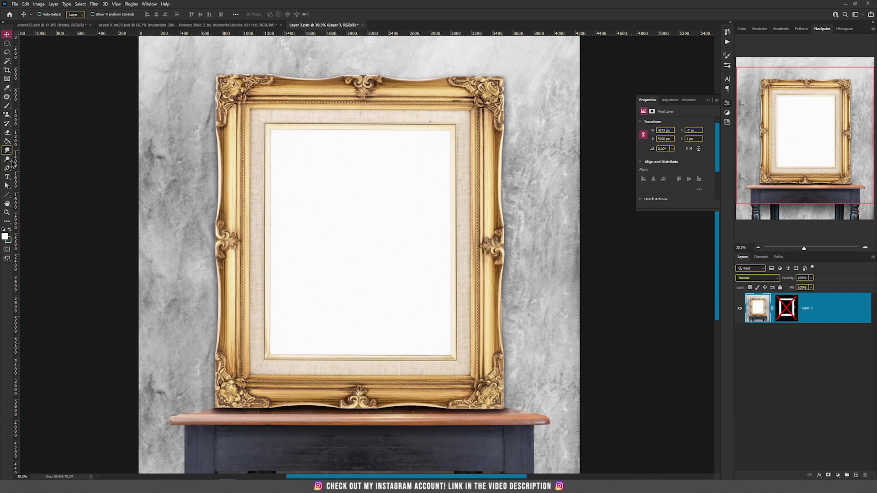
- Trace the frame's upper outer edge with a Pen tool path, following its corner ornaments and curves
{"action": "left_click", "coordinate": [7, 168]}
{"action": "scroll", "coordinate": [220, 66], "scroll_direction": "up", "scroll_amount": 3}
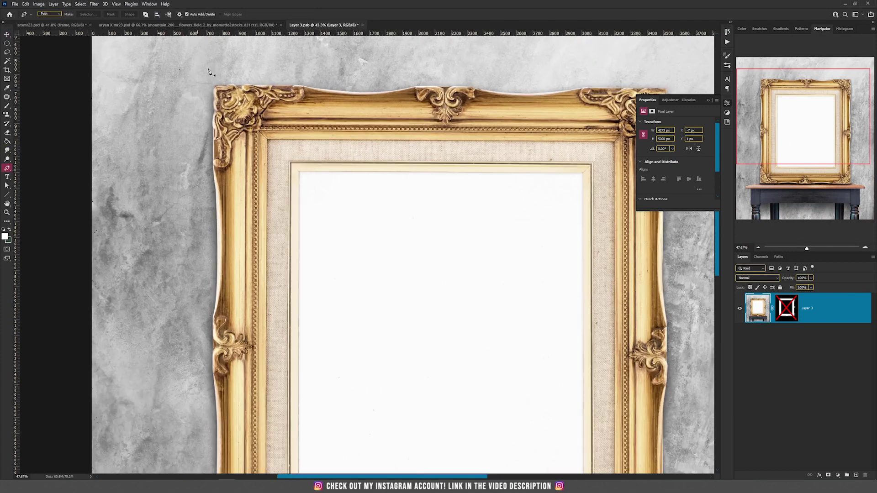
{"action": "left_click_drag", "start_coordinate": [237, 95], "coordinate": [128, 181]}
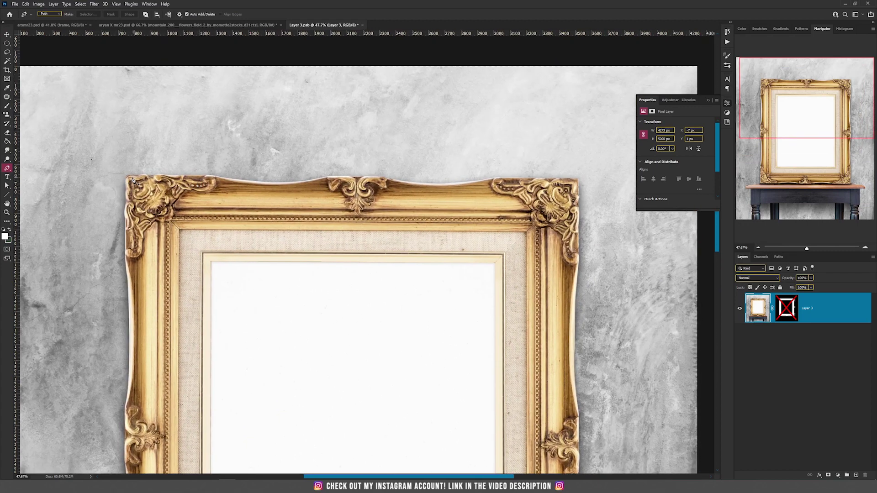
{"action": "left_click", "coordinate": [145, 174]}
{"action": "left_click", "coordinate": [155, 175]}
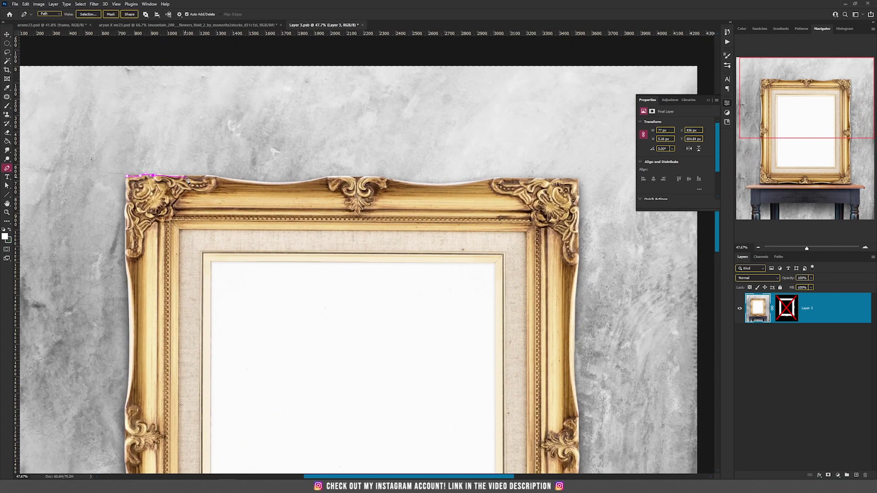
{"action": "left_click_drag", "start_coordinate": [200, 175], "coordinate": [207, 174]}
{"action": "left_click_drag", "start_coordinate": [275, 184], "coordinate": [285, 184]}
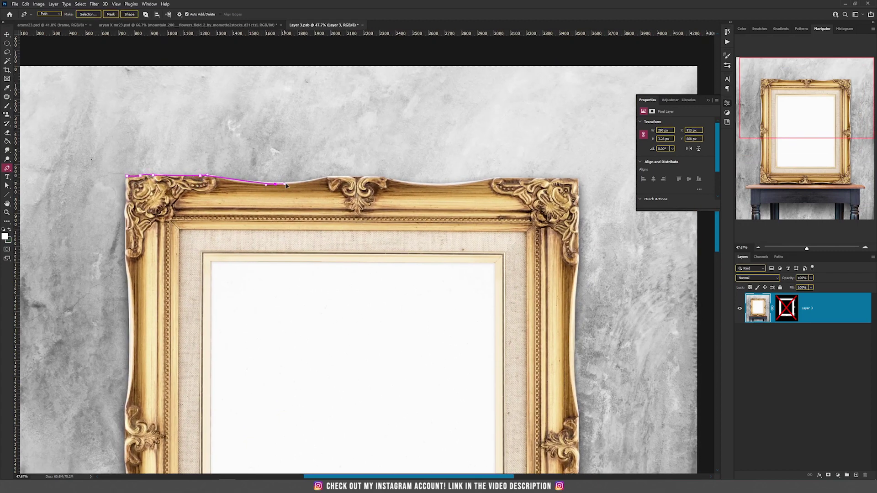
{"action": "left_click", "coordinate": [329, 177]}
{"action": "left_click_drag", "start_coordinate": [373, 175], "coordinate": [379, 174]}
{"action": "left_click", "coordinate": [404, 183]}
{"action": "left_click", "coordinate": [443, 184]}
{"action": "left_click", "coordinate": [458, 183]}
{"action": "left_click", "coordinate": [496, 178]}
{"action": "left_click", "coordinate": [535, 179]}
{"action": "left_click", "coordinate": [550, 180]}
{"action": "key", "text": "Escape"}
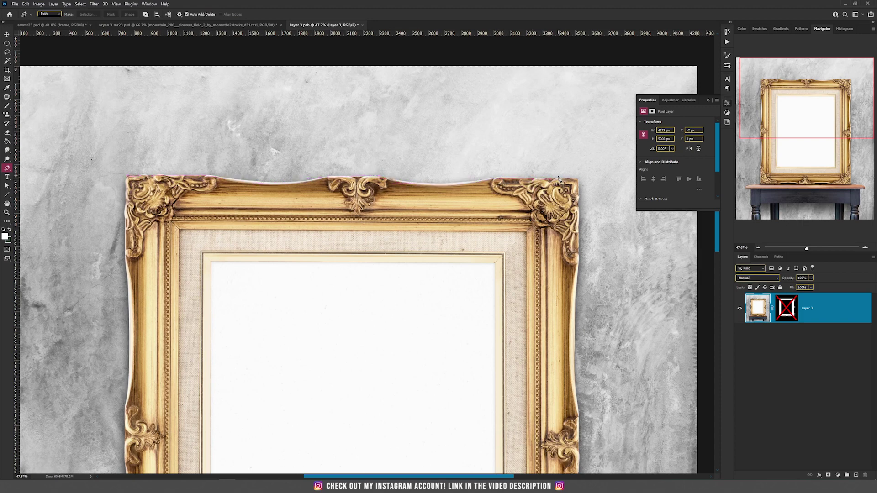
- Re-enable the frame's layer mask in the smart object, and close that document without saving its changes
{"action": "left_click_drag", "start_coordinate": [308, 279], "coordinate": [304, 146]}
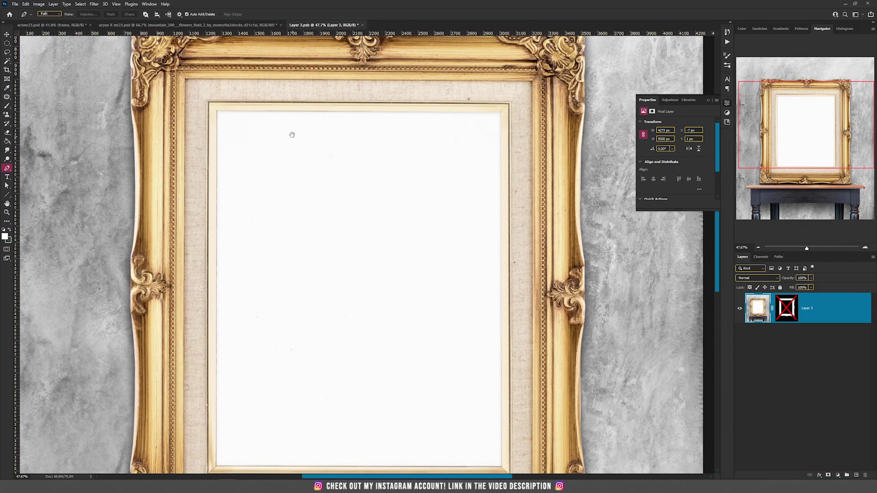
{"action": "key", "text": "ctrl+0"}
{"action": "key", "text": "v"}
{"action": "left_click", "coordinate": [786, 308], "text": "shift"}
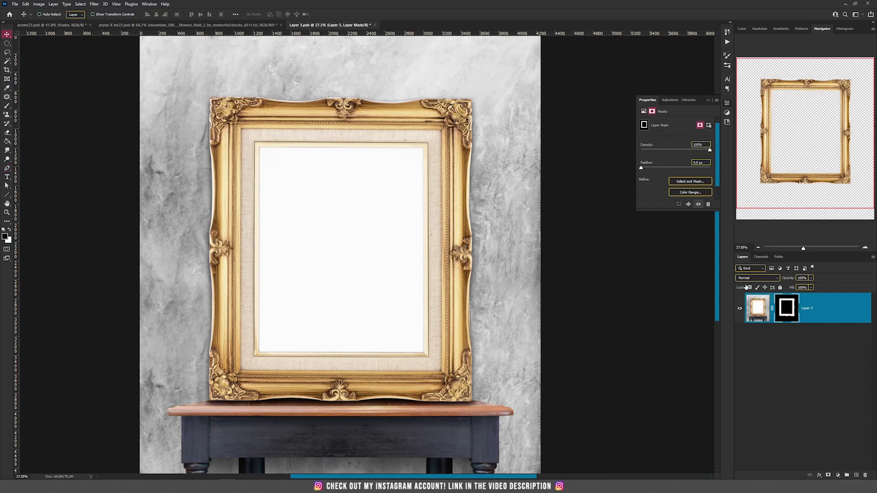
{"action": "left_click", "coordinate": [374, 25]}
{"action": "left_click", "coordinate": [435, 179]}
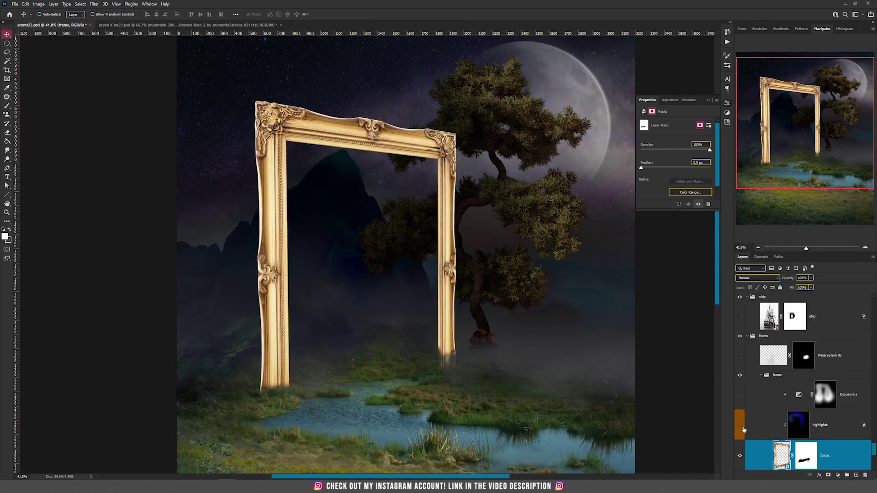
- Bring a copy of the original straight frame into the composite below the frame layer, and position it over the scene
{"action": "scroll", "coordinate": [411, 251], "scroll_direction": "down", "scroll_amount": 2}
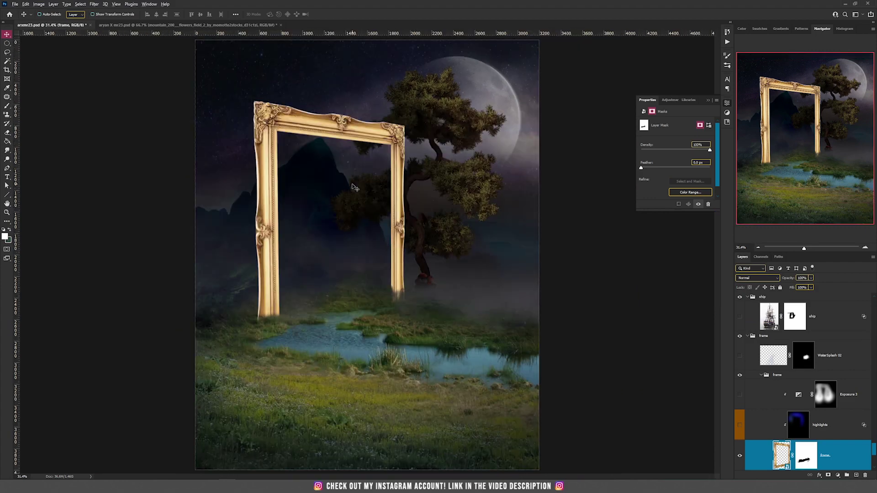
{"action": "scroll", "coordinate": [355, 187], "scroll_direction": "up", "scroll_amount": 2}
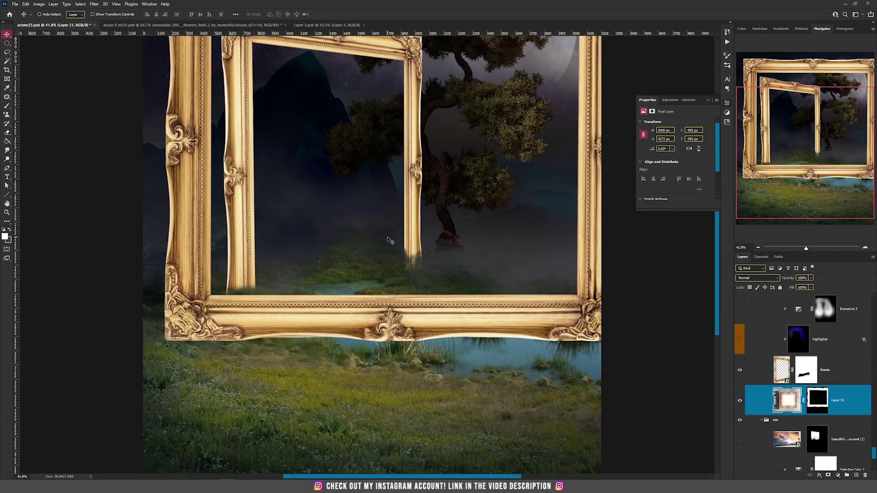
{"action": "scroll", "coordinate": [354, 221], "scroll_direction": "down", "scroll_amount": 2}
{"action": "left_click_drag", "start_coordinate": [354, 220], "coordinate": [392, 254]}
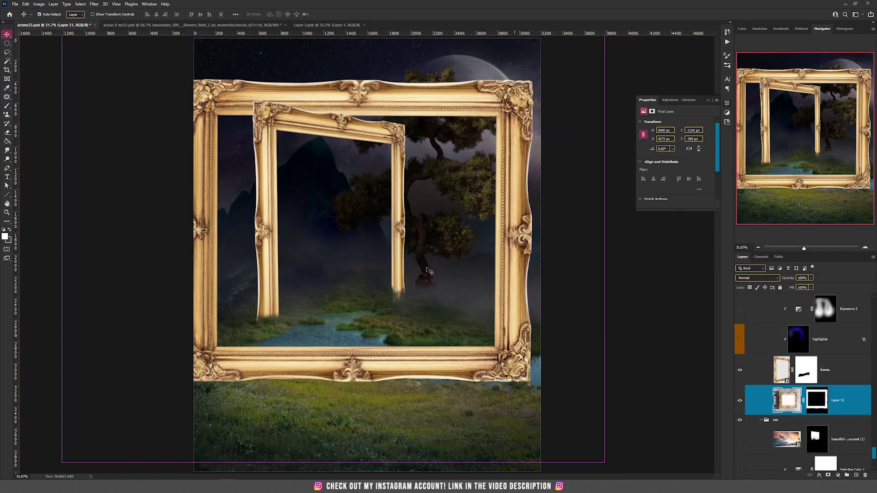
- Rotate the straight frame copy 90° counter-clockwise, and scale it down and position it over the existing portal frame
{"action": "key", "text": "ctrl+t"}
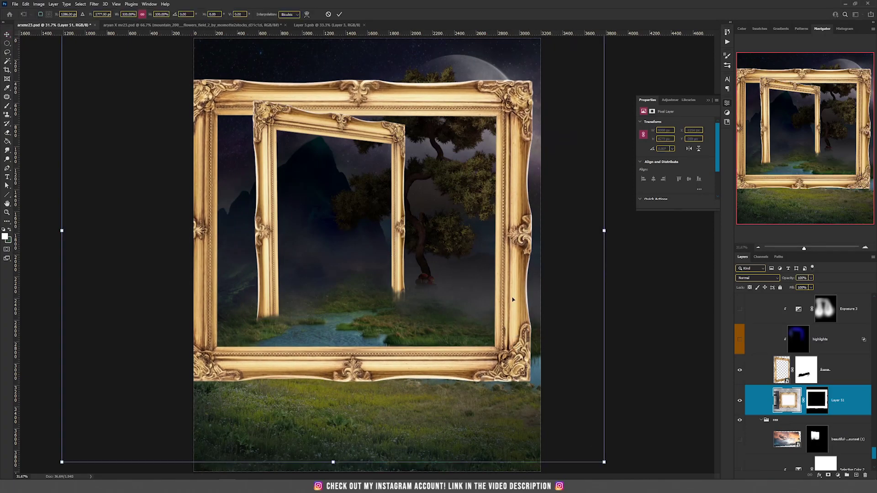
{"action": "right_click", "coordinate": [422, 222]}
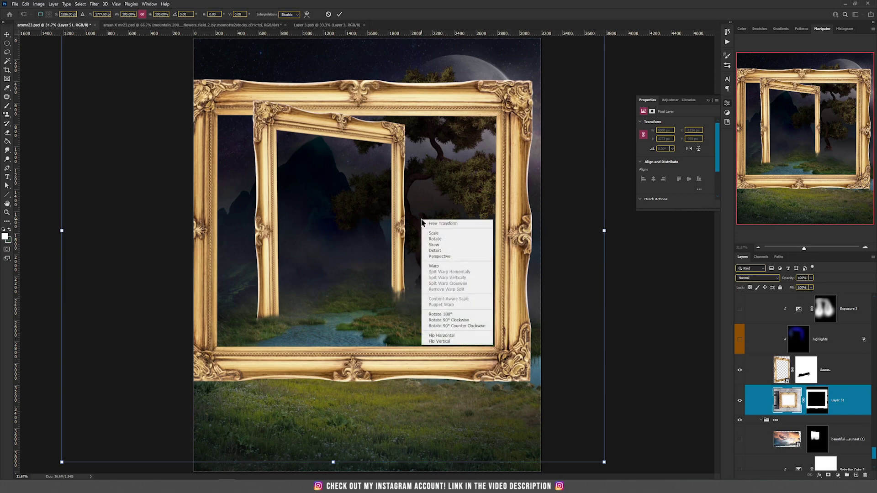
{"action": "left_click", "coordinate": [475, 327]}
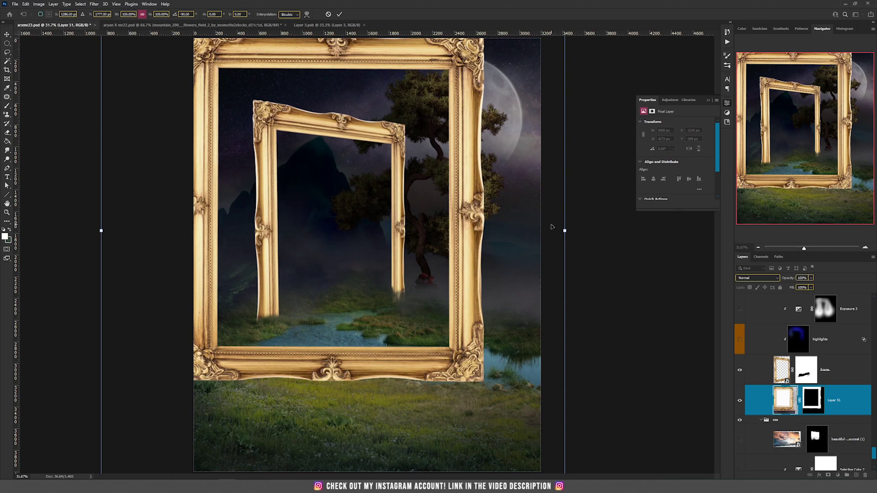
{"action": "left_click_drag", "start_coordinate": [566, 231], "coordinate": [403, 219]}
{"action": "left_click_drag", "start_coordinate": [280, 223], "coordinate": [414, 225]}
{"action": "key", "text": "Return"}
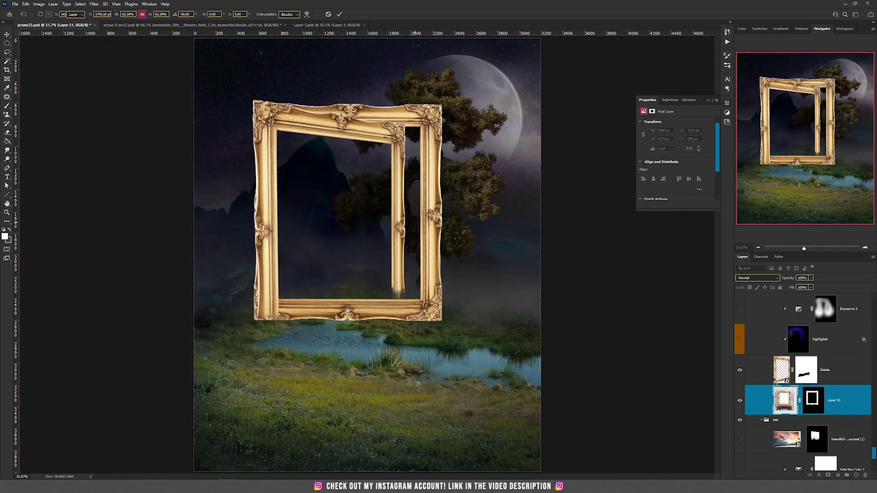
- Hide the original portal frame, distort the copy into perspective with a narrower, shorter far side, and reposition it above the pond
{"action": "left_click", "coordinate": [739, 370]}
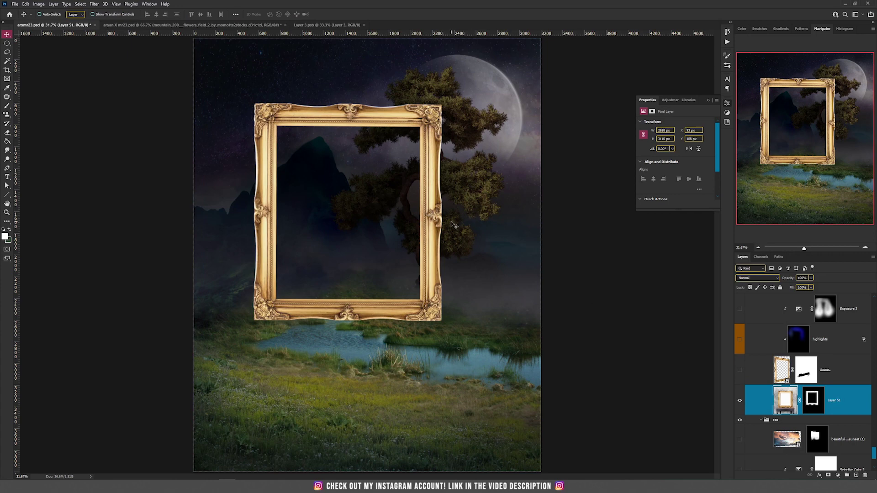
{"action": "key", "text": "ctrl+t"}
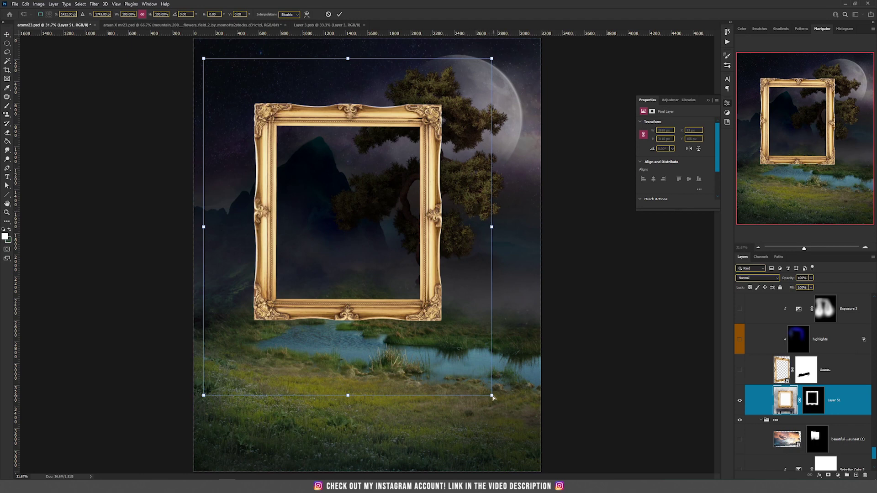
{"action": "left_click_drag", "start_coordinate": [493, 396], "coordinate": [447, 362]}
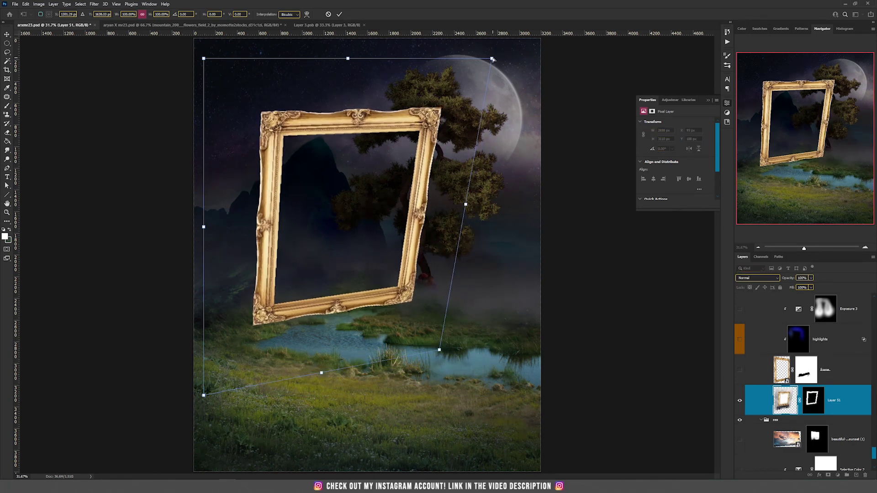
{"action": "left_click_drag", "start_coordinate": [491, 59], "coordinate": [443, 68]}
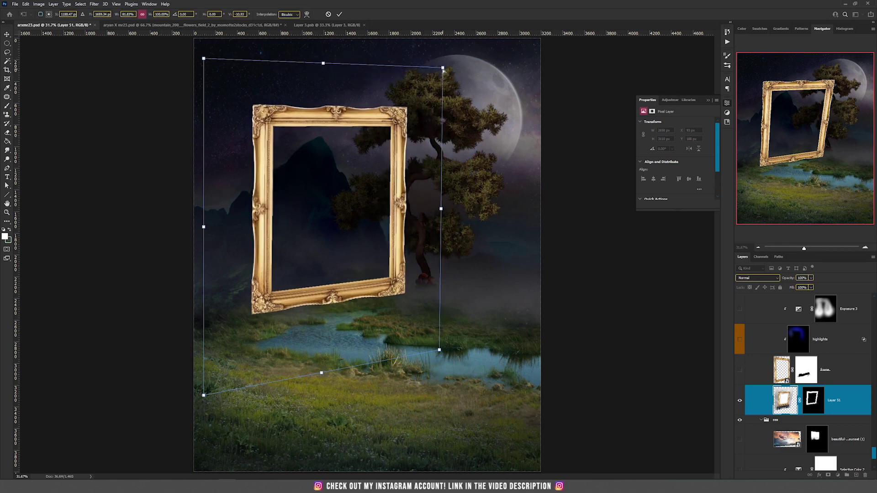
{"action": "mouse_move", "coordinate": [439, 351]}
{"action": "left_mouse_down"}
{"action": "mouse_move", "coordinate": [434, 357]}
{"action": "mouse_move", "coordinate": [429, 345]}
{"action": "mouse_move", "coordinate": [450, 340]}
{"action": "mouse_move", "coordinate": [428, 357]}
{"action": "left_mouse_up"}
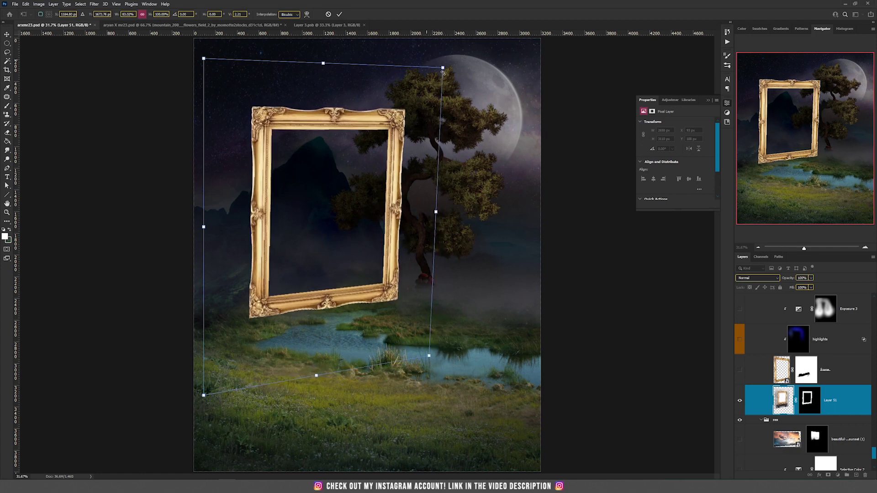
{"action": "left_click_drag", "start_coordinate": [442, 68], "coordinate": [410, 65]}
{"action": "left_click_drag", "start_coordinate": [429, 356], "coordinate": [407, 351]}
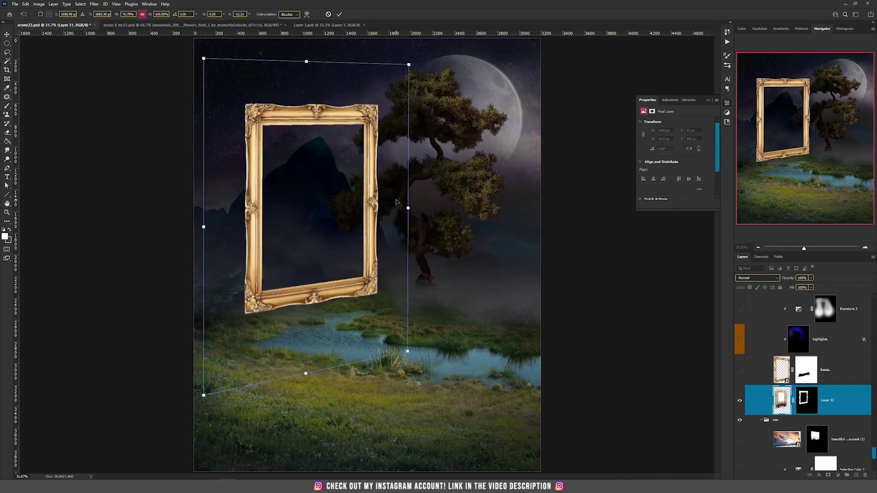
{"action": "key", "text": "Return"}
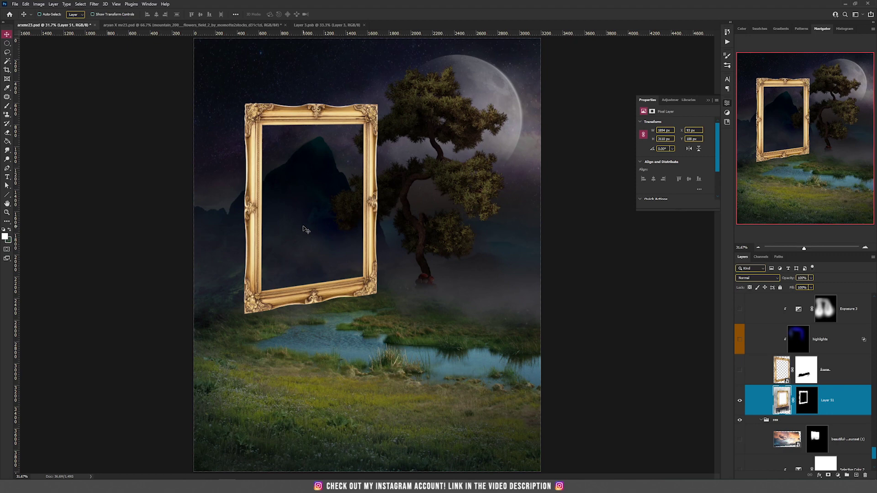
{"action": "left_click_drag", "start_coordinate": [322, 231], "coordinate": [345, 254]}
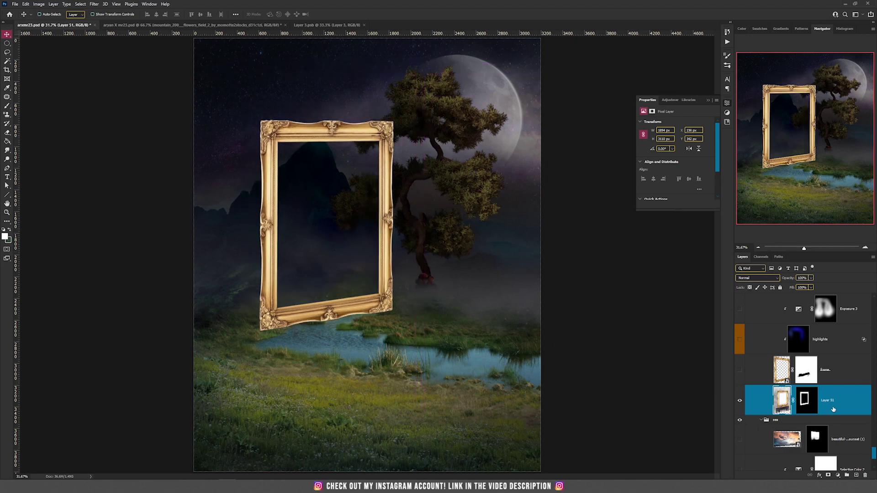
- Convert the distorted frame copy to a smart object and add a layer mask to it
{"action": "right_click", "coordinate": [849, 402]}
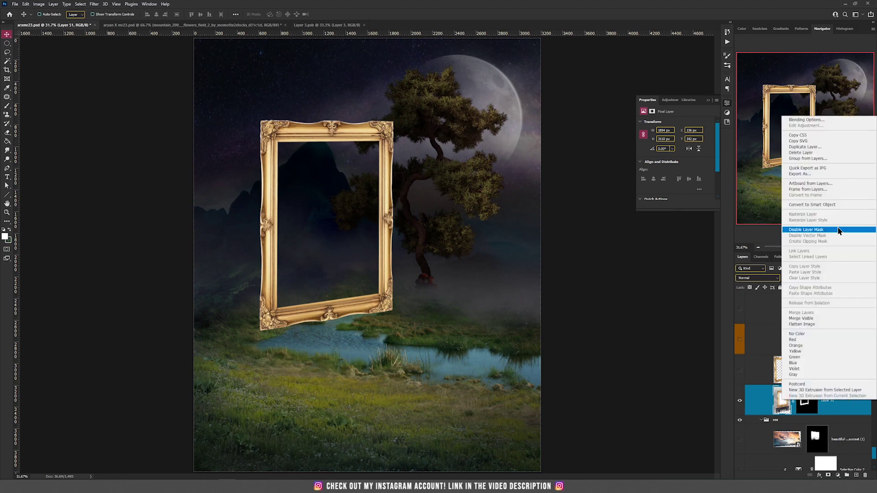
{"action": "left_click", "coordinate": [835, 205]}
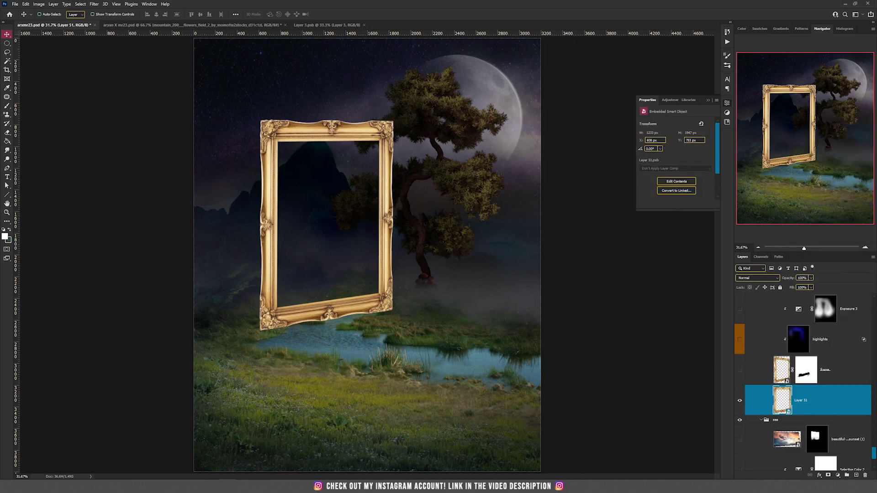
{"action": "left_click", "coordinate": [828, 476]}
- Paint black on the copy's mask along the frame's bottom rail with a smaller brush, raising the brush opacity to 100%
{"action": "key", "text": "b"}
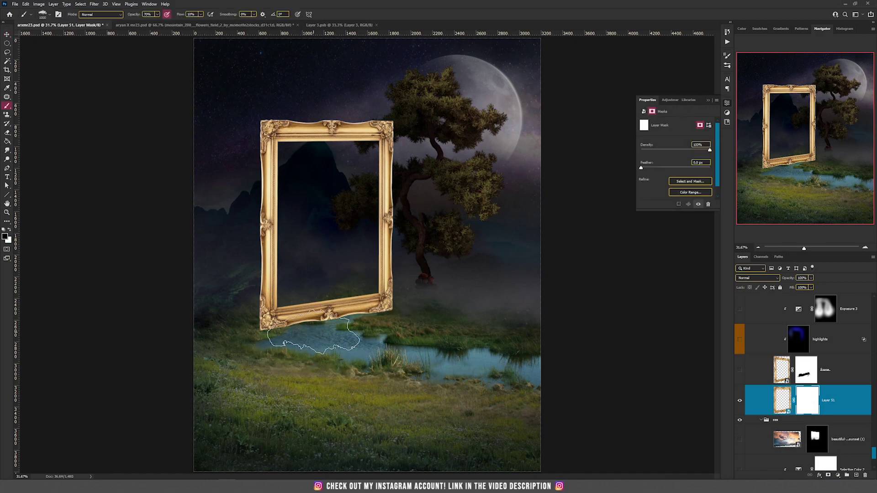
{"action": "scroll", "coordinate": [287, 328], "scroll_direction": "up", "scroll_amount": 2}
{"action": "scroll", "coordinate": [286, 328], "scroll_direction": "up", "scroll_amount": 1}
{"action": "key", "text": "bracketleft"}
{"action": "key", "text": "bracketleft"}
{"action": "key", "text": "bracketleft"}
{"action": "key", "text": "bracketleft"}
{"action": "key", "text": "bracketleft"}
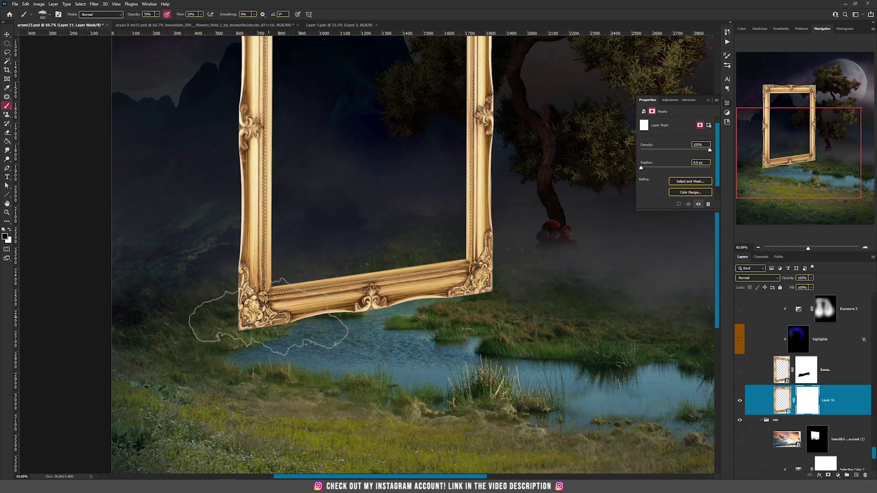
{"action": "mouse_move", "coordinate": [265, 317]}
{"action": "left_mouse_down"}
{"action": "mouse_move", "coordinate": [283, 336]}
{"action": "mouse_move", "coordinate": [333, 260]}
{"action": "mouse_move", "coordinate": [362, 294]}
{"action": "mouse_move", "coordinate": [348, 322]}
{"action": "left_mouse_up"}
{"action": "left_click", "coordinate": [156, 16]}
{"action": "left_click_drag", "start_coordinate": [159, 26], "coordinate": [178, 27]}
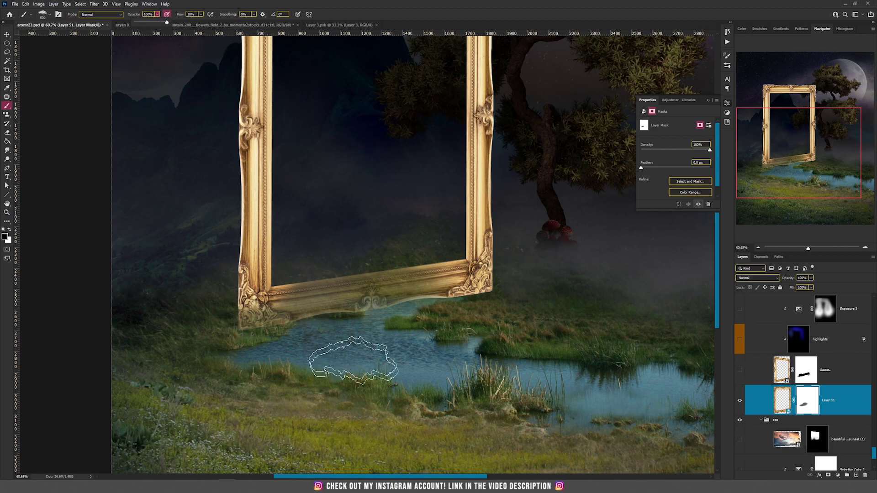
{"action": "mouse_move", "coordinate": [366, 303]}
{"action": "left_mouse_down"}
{"action": "mouse_move", "coordinate": [325, 317]}
{"action": "mouse_move", "coordinate": [349, 300]}
{"action": "mouse_move", "coordinate": [349, 274]}
{"action": "mouse_move", "coordinate": [319, 282]}
{"action": "mouse_move", "coordinate": [284, 345]}
{"action": "mouse_move", "coordinate": [286, 332]}
{"action": "mouse_move", "coordinate": [304, 326]}
{"action": "mouse_move", "coordinate": [299, 305]}
{"action": "mouse_move", "coordinate": [336, 273]}
{"action": "mouse_move", "coordinate": [379, 270]}
{"action": "mouse_move", "coordinate": [373, 297]}
{"action": "mouse_move", "coordinate": [425, 259]}
{"action": "mouse_move", "coordinate": [425, 299]}
{"action": "mouse_move", "coordinate": [450, 293]}
{"action": "left_mouse_up"}
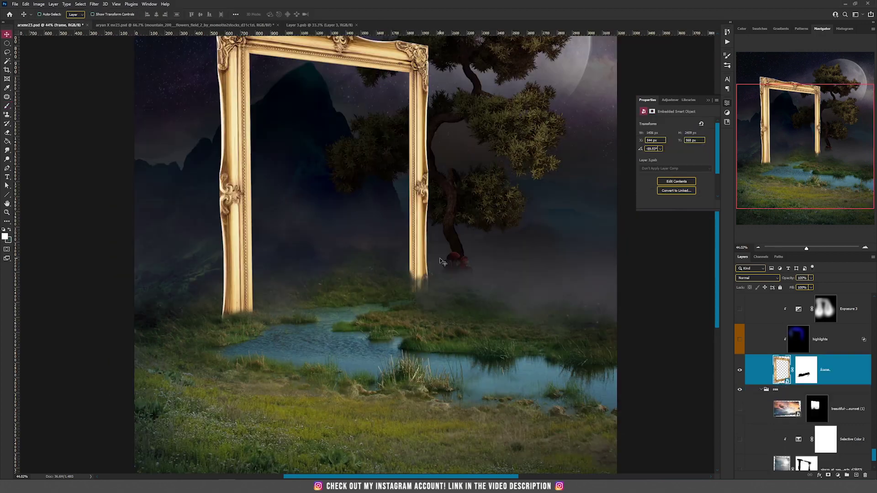
- Show the clipped highlights layer, examine its effect on the frame's upper edges and ornaments, and hide the layer again
{"action": "scroll", "coordinate": [442, 261], "scroll_direction": "down", "scroll_amount": 1}
{"action": "scroll", "coordinate": [374, 217], "scroll_direction": "up", "scroll_amount": 2}
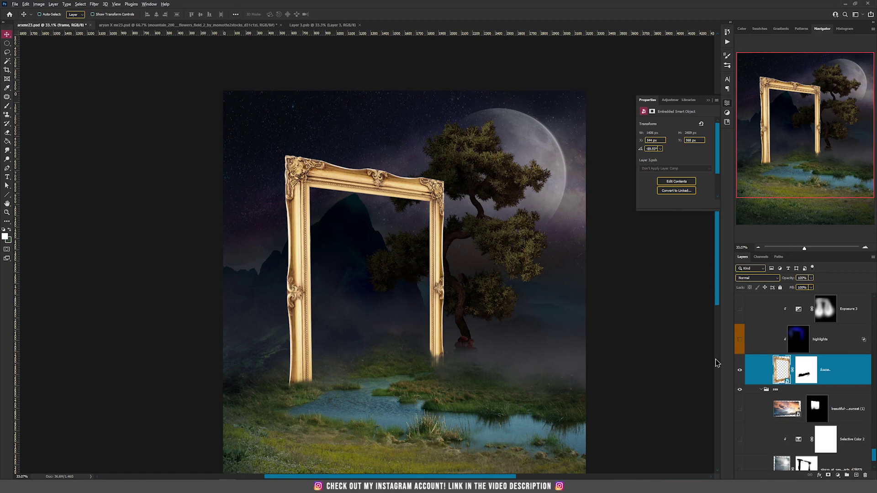
{"action": "scroll", "coordinate": [858, 372], "scroll_direction": "up", "scroll_amount": 1}
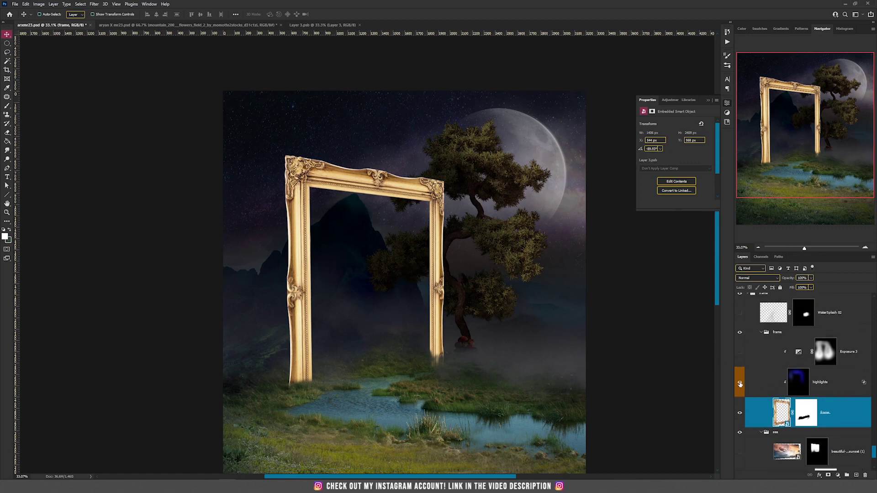
{"action": "left_click", "coordinate": [740, 383]}
{"action": "left_click", "coordinate": [804, 388]}
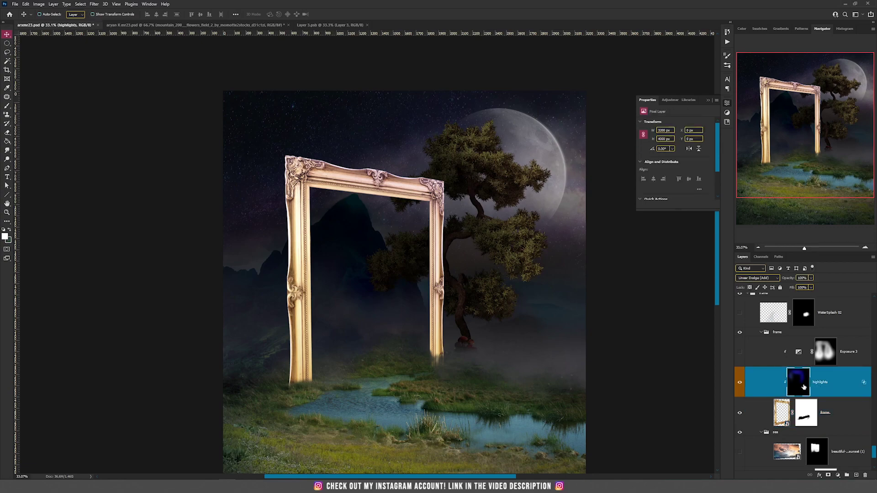
{"action": "scroll", "coordinate": [410, 197], "scroll_direction": "up", "scroll_amount": 8}
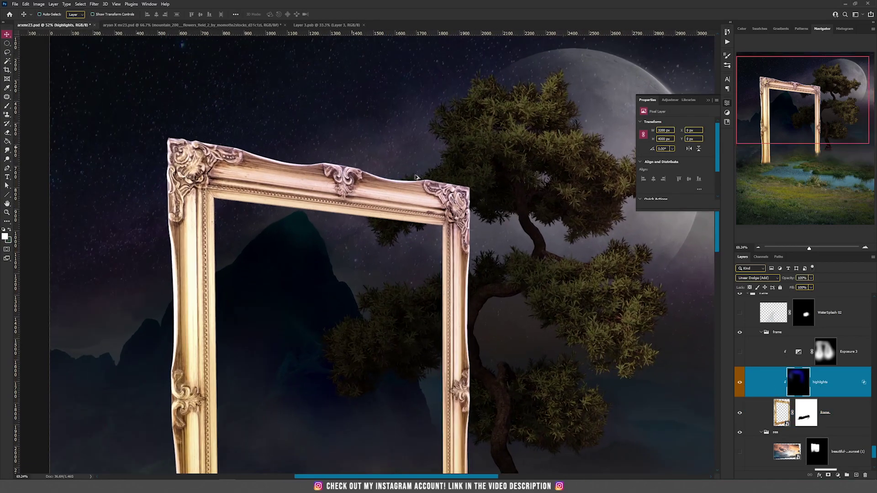
{"action": "scroll", "coordinate": [437, 199], "scroll_direction": "down", "scroll_amount": 8}
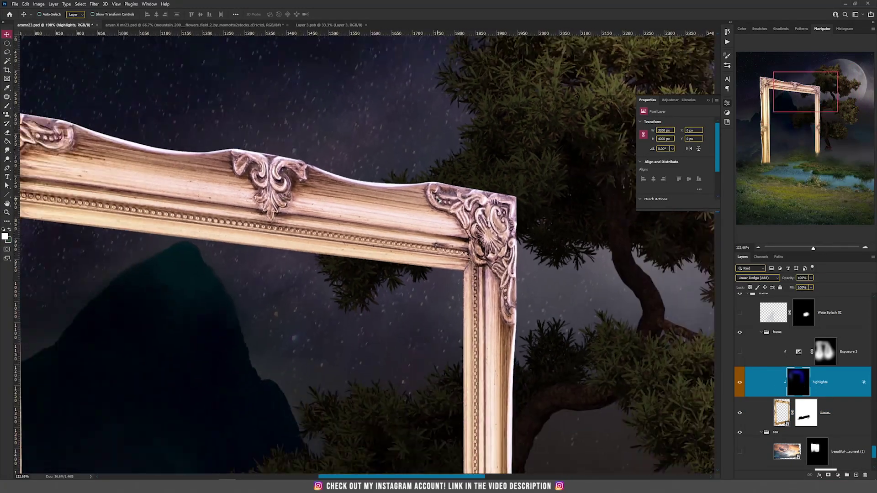
{"action": "scroll", "coordinate": [437, 200], "scroll_direction": "down", "scroll_amount": 1}
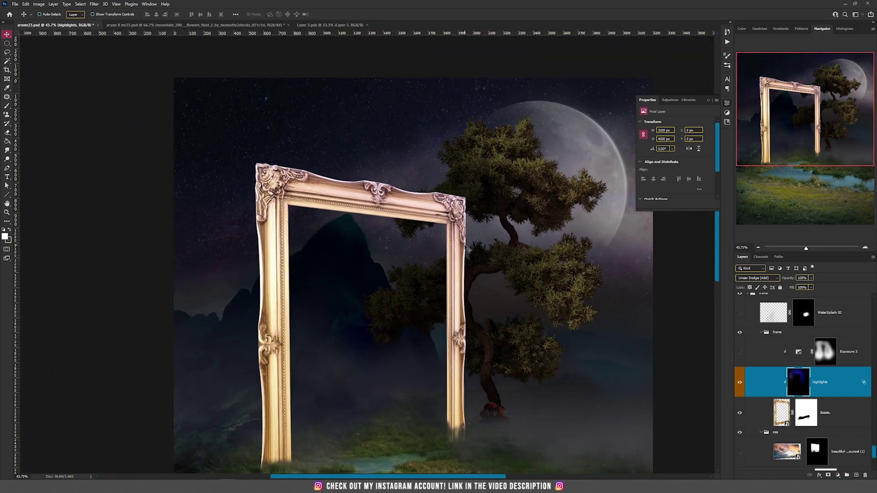
{"action": "scroll", "coordinate": [404, 189], "scroll_direction": "up", "scroll_amount": 3}
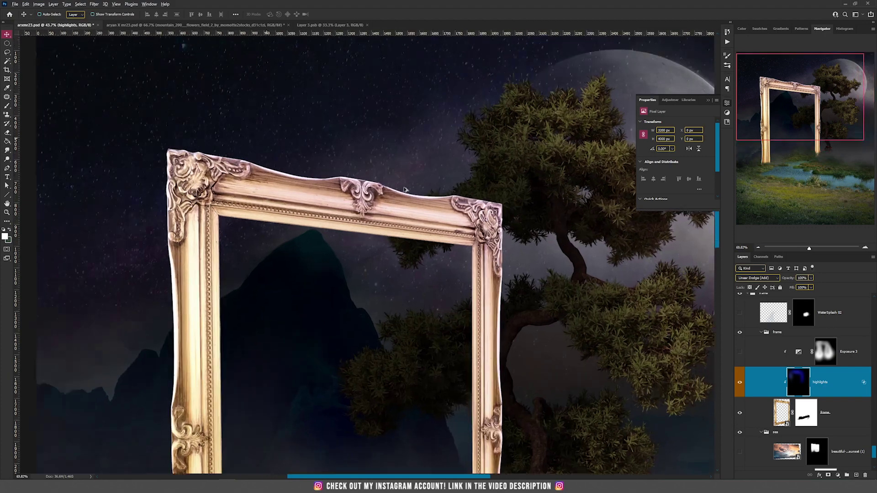
{"action": "scroll", "coordinate": [589, 280], "scroll_direction": "down", "scroll_amount": 3}
{"action": "left_click", "coordinate": [739, 382]}
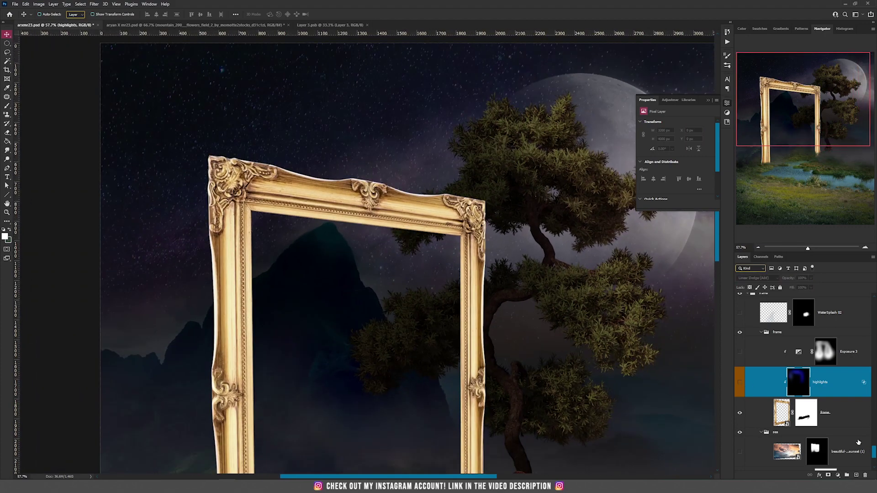
- Create a new layer clipped to the frame in Linear Dodge (Add) mode, filled with the neutral black color
{"action": "left_click", "coordinate": [54, 4]}
{"action": "mouse_move", "coordinate": [66, 12]}
{"action": "left_click", "coordinate": [135, 11]}
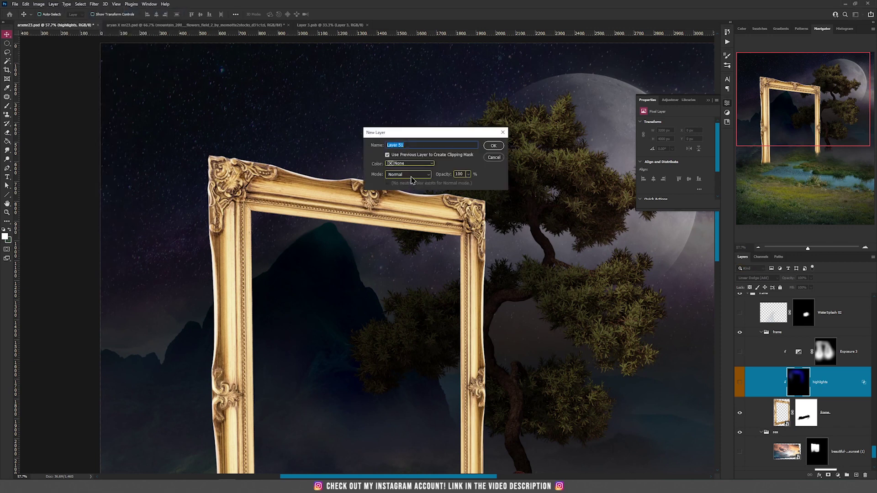
{"action": "left_click", "coordinate": [412, 176]}
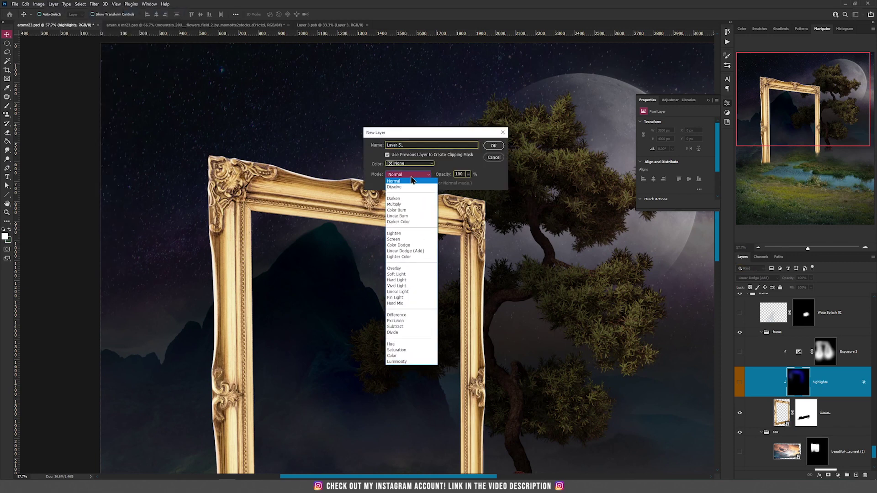
{"action": "left_click", "coordinate": [409, 252]}
{"action": "left_click", "coordinate": [399, 185]}
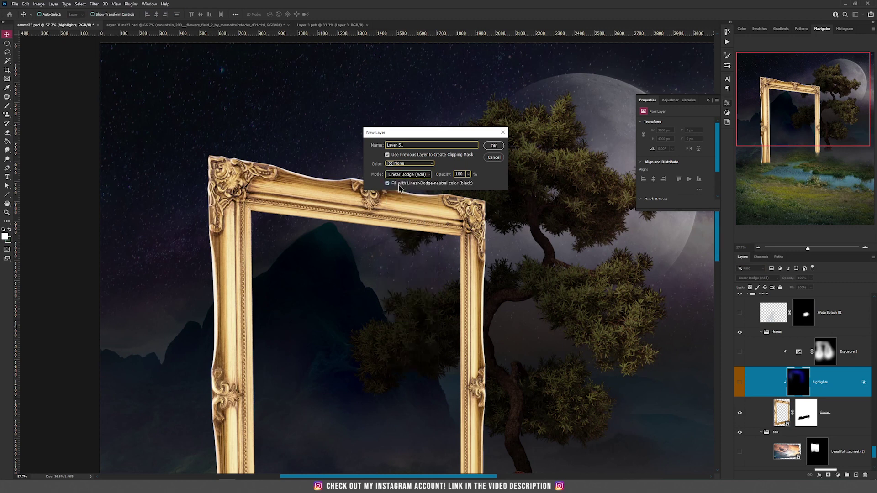
{"action": "left_click", "coordinate": [494, 146]}
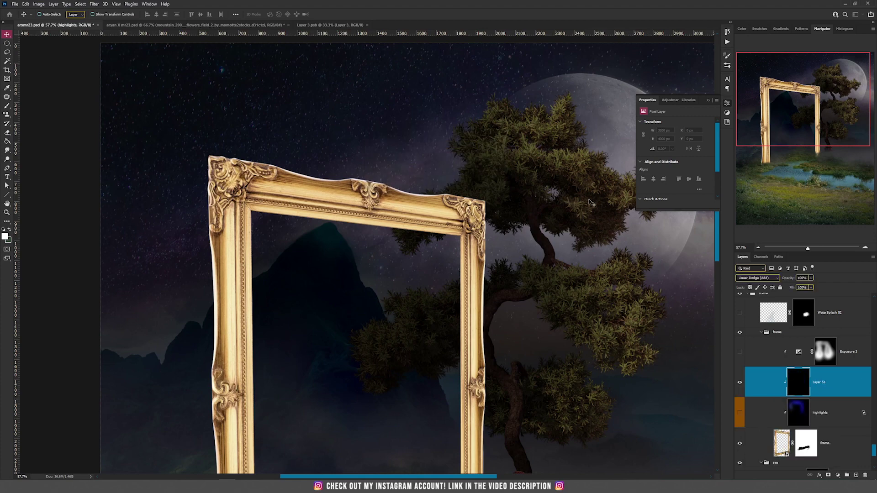
- Choose the soft round General Brush at 500 px and 0% hardness, and set the foreground color to a saturated blue
{"action": "key", "text": "b"}
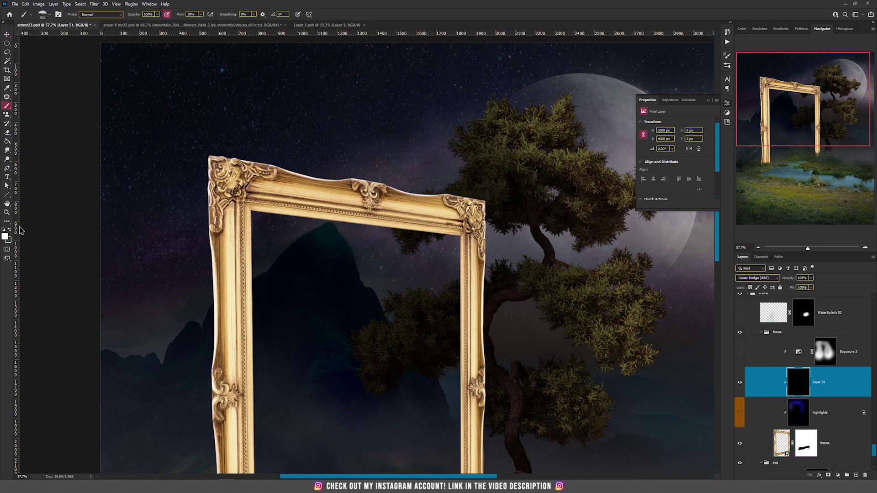
{"action": "right_click", "coordinate": [297, 188]}
{"action": "left_click", "coordinate": [313, 270]}
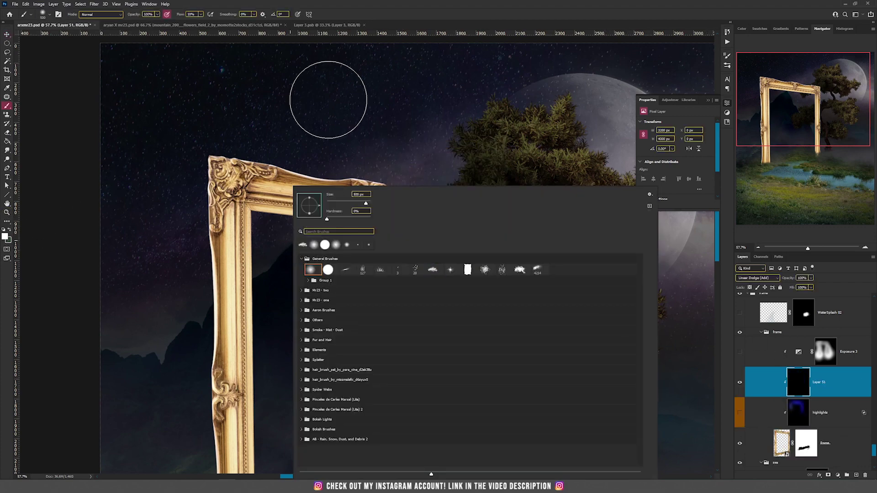
{"action": "left_click", "coordinate": [328, 97]}
{"action": "left_click", "coordinate": [5, 237]}
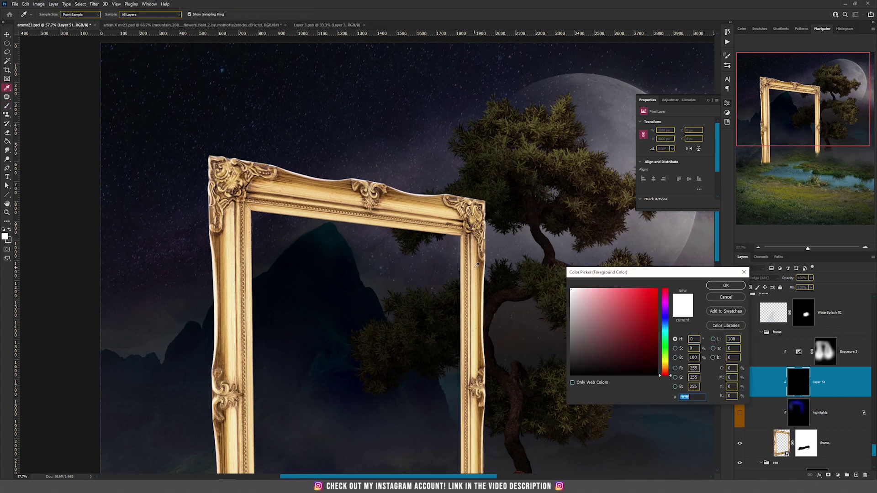
{"action": "type", "text": "0042ff"}
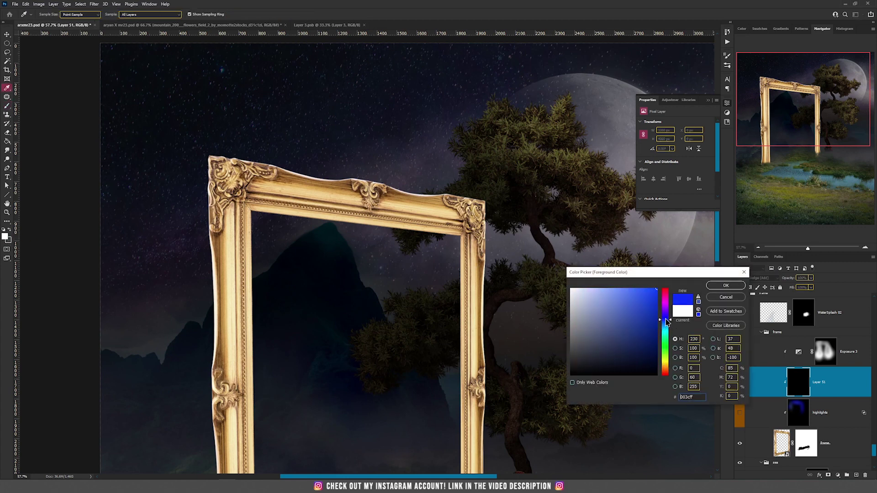
{"action": "left_click", "coordinate": [725, 286]}
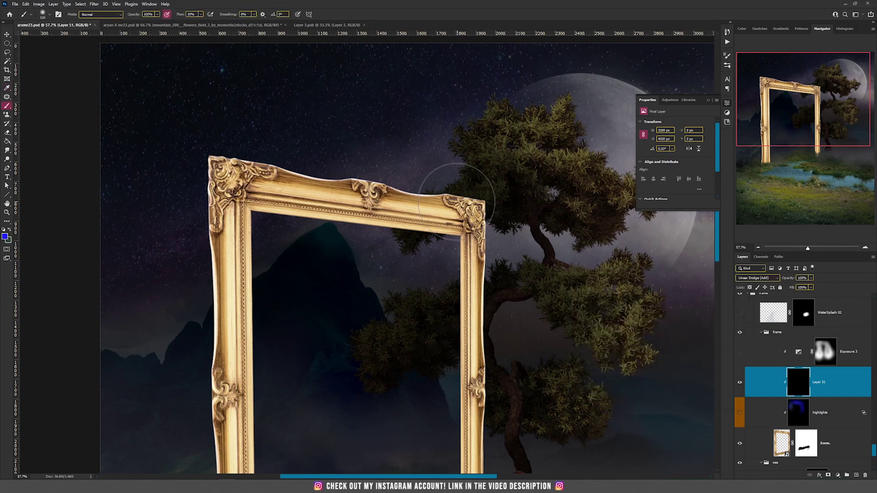
- Set the brush flow to 3% and paint blue over the frame's top rail and upper side posts on the new clipped layer
{"action": "mouse_move", "coordinate": [192, 13]}
{"action": "left_mouse_down"}
{"action": "mouse_move", "coordinate": [171, 17]}
{"action": "mouse_move", "coordinate": [207, 5]}
{"action": "left_mouse_up"}
{"action": "type", "text": "3"}
{"action": "key", "text": "Return"}
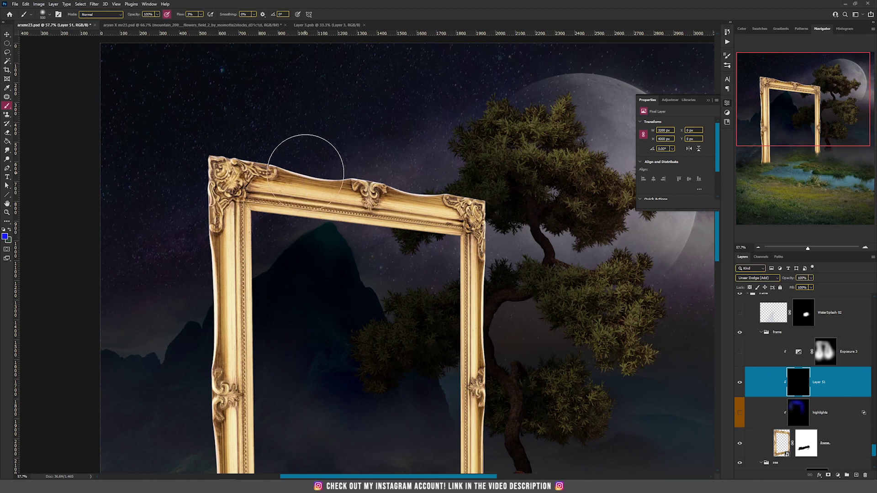
{"action": "mouse_move", "coordinate": [454, 188]}
{"action": "left_mouse_down"}
{"action": "mouse_move", "coordinate": [397, 208]}
{"action": "mouse_move", "coordinate": [485, 192]}
{"action": "mouse_move", "coordinate": [484, 424]}
{"action": "left_mouse_up"}
{"action": "left_click_drag", "start_coordinate": [276, 147], "coordinate": [317, 190]}
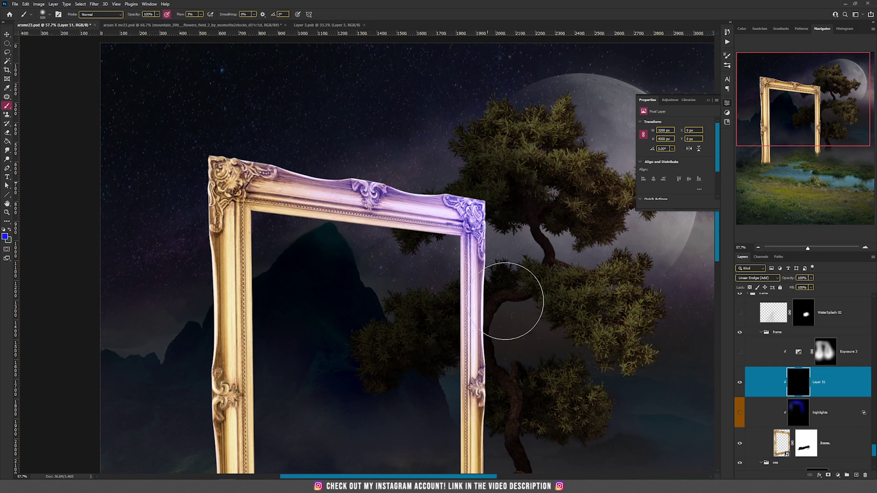
{"action": "mouse_move", "coordinate": [245, 141]}
{"action": "left_mouse_down"}
{"action": "mouse_move", "coordinate": [250, 302]}
{"action": "mouse_move", "coordinate": [226, 387]}
{"action": "left_mouse_up"}
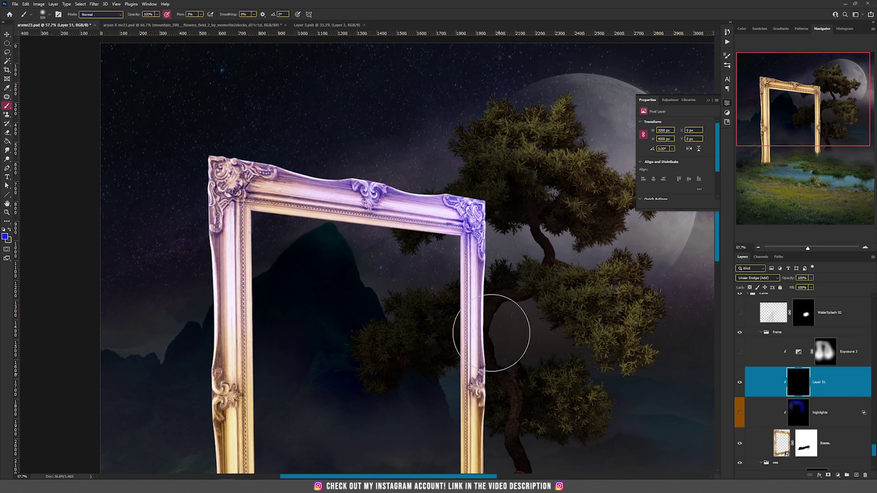
{"action": "key", "text": "v"}
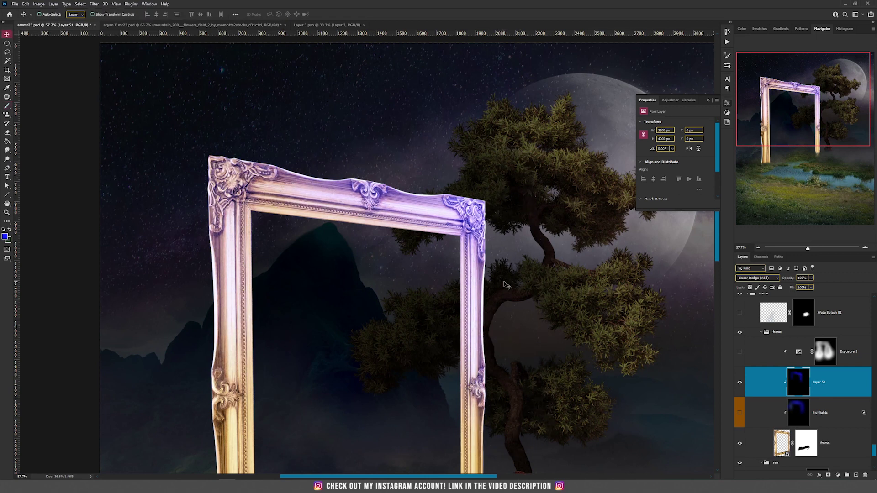
- Split the new layer's Blend If Underlying Layer black slider to 0 / 234 and compare the frame without and with the glow
{"action": "double_click", "coordinate": [852, 382]}
{"action": "key", "text": "alt"}
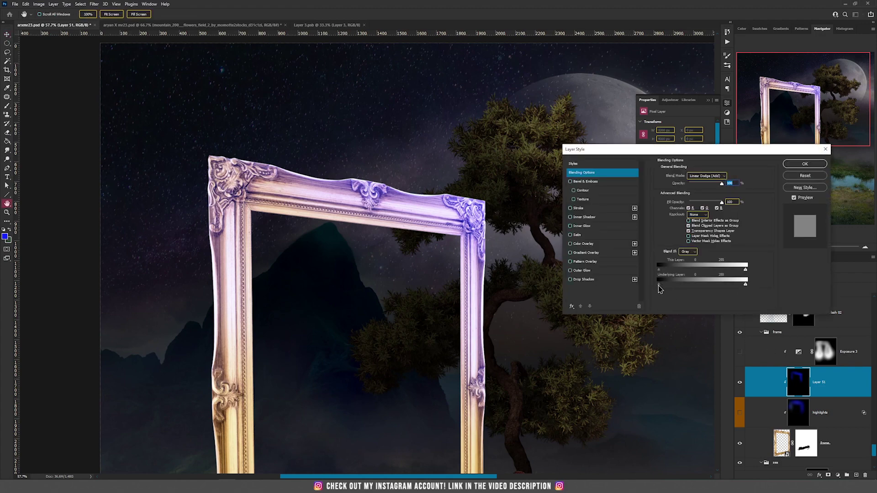
{"action": "left_click_drag", "start_coordinate": [660, 288], "coordinate": [733, 294]}
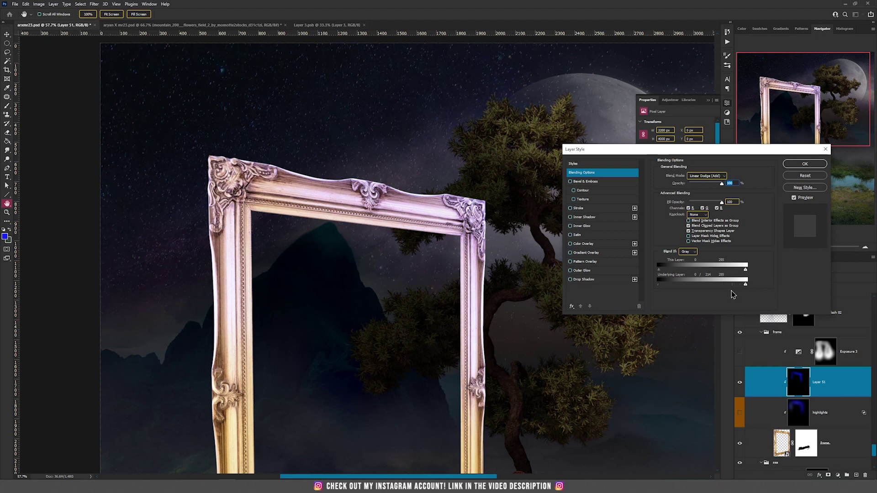
{"action": "left_click", "coordinate": [804, 164]}
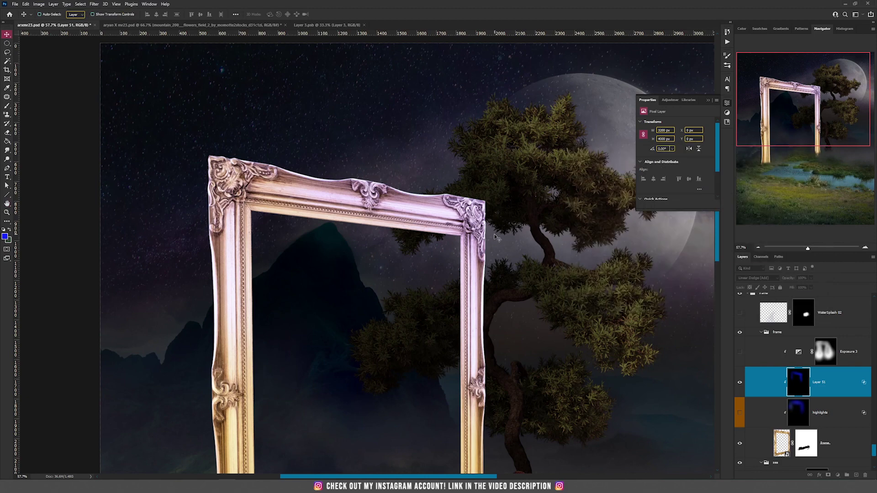
{"action": "scroll", "coordinate": [502, 254], "scroll_direction": "down", "scroll_amount": 3}
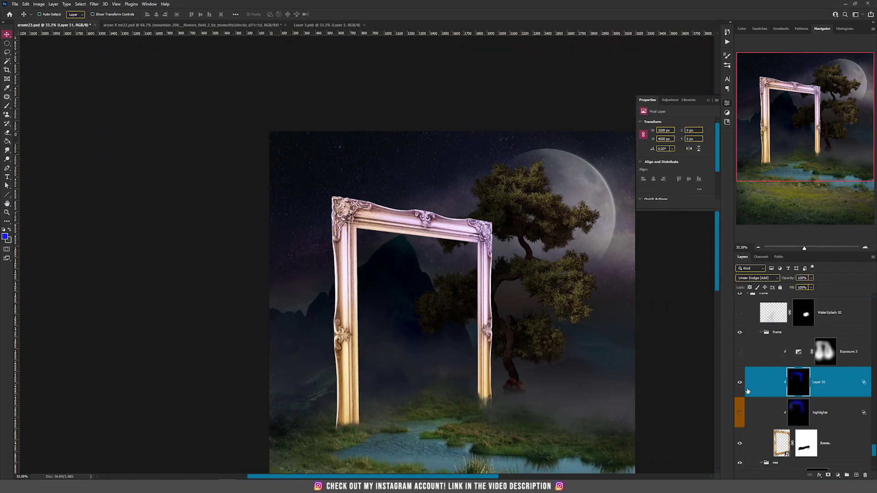
{"action": "left_click", "coordinate": [740, 385]}
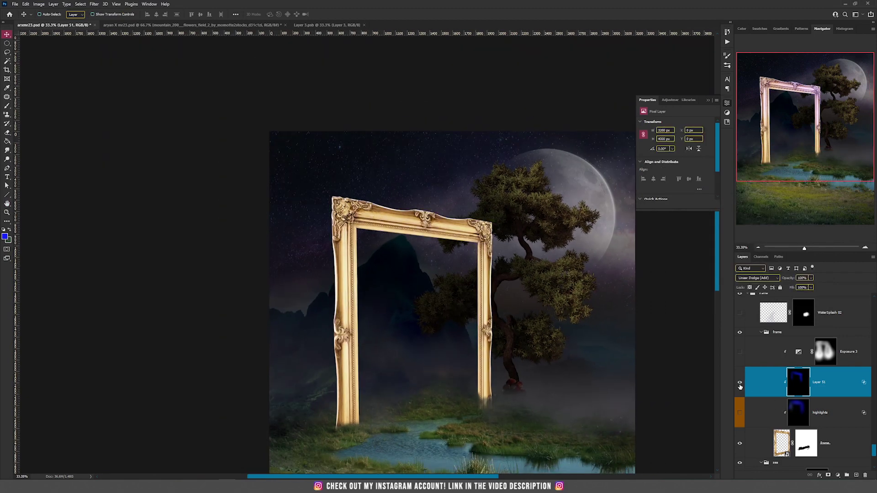
{"action": "left_click", "coordinate": [739, 385]}
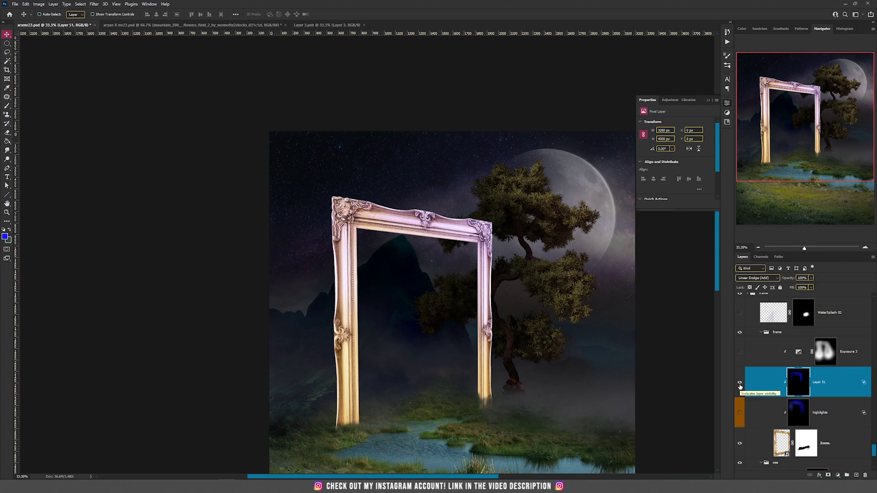
- Delete the newly painted glow layer and show the frame's clipped highlights layer and Exposure 3 adjustment
{"action": "left_click", "coordinate": [740, 384]}
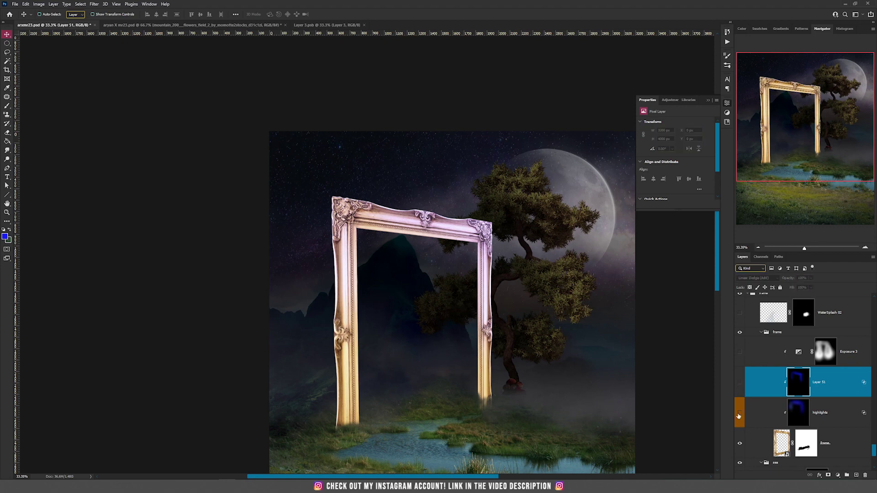
{"action": "left_click", "coordinate": [865, 475]}
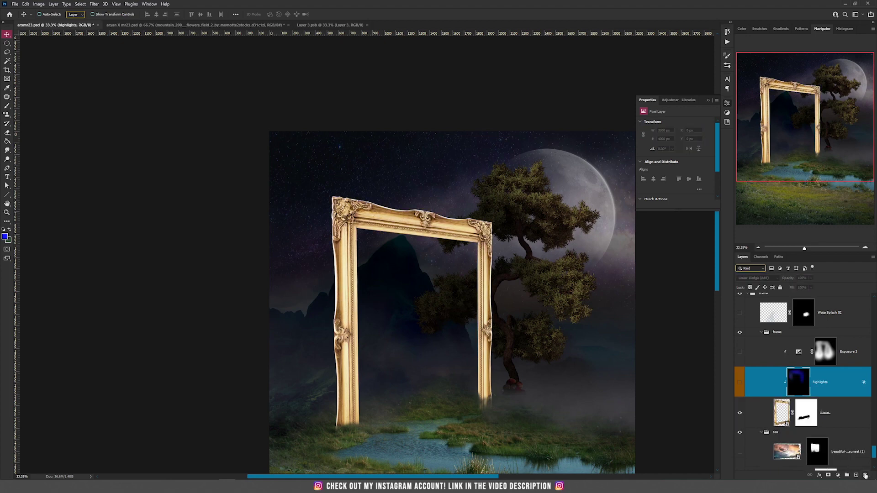
{"action": "left_click", "coordinate": [740, 383]}
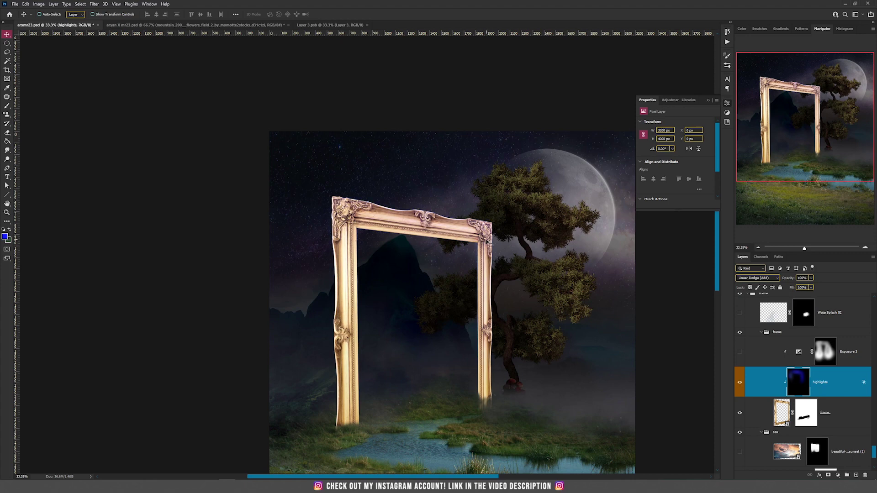
{"action": "scroll", "coordinate": [452, 225], "scroll_direction": "up", "scroll_amount": 3}
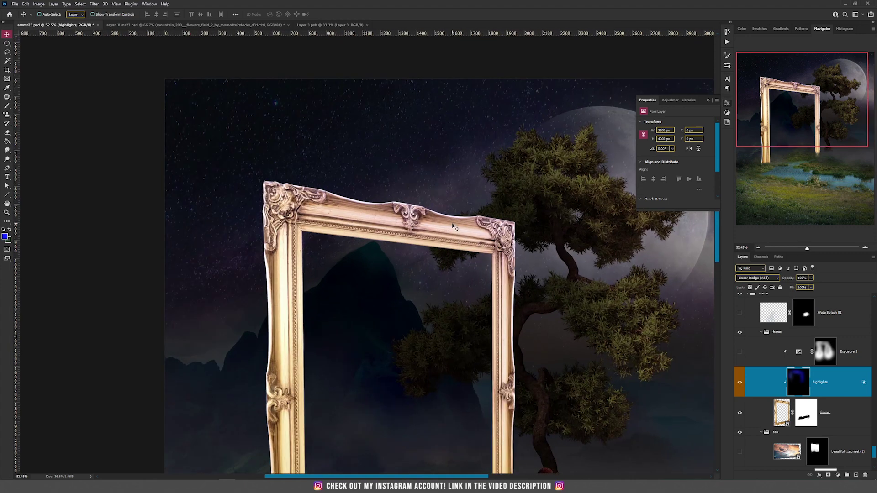
{"action": "left_click", "coordinate": [740, 353]}
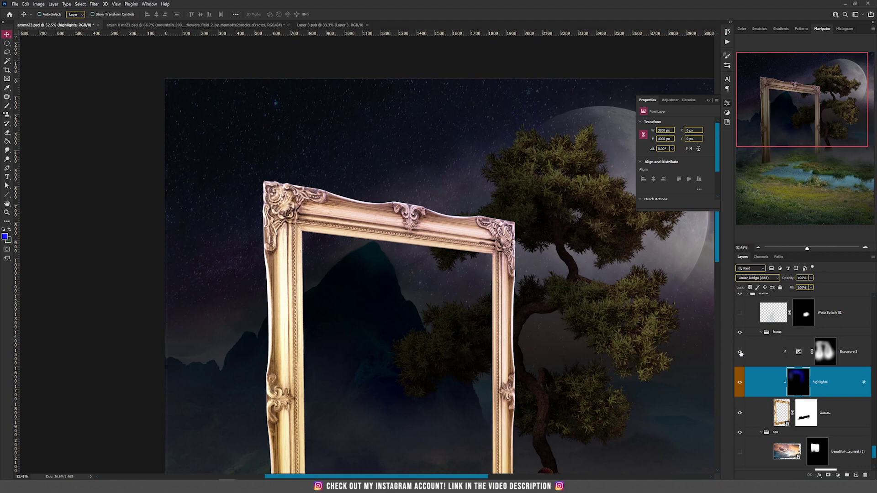
{"action": "scroll", "coordinate": [477, 246], "scroll_direction": "down", "scroll_amount": 2}
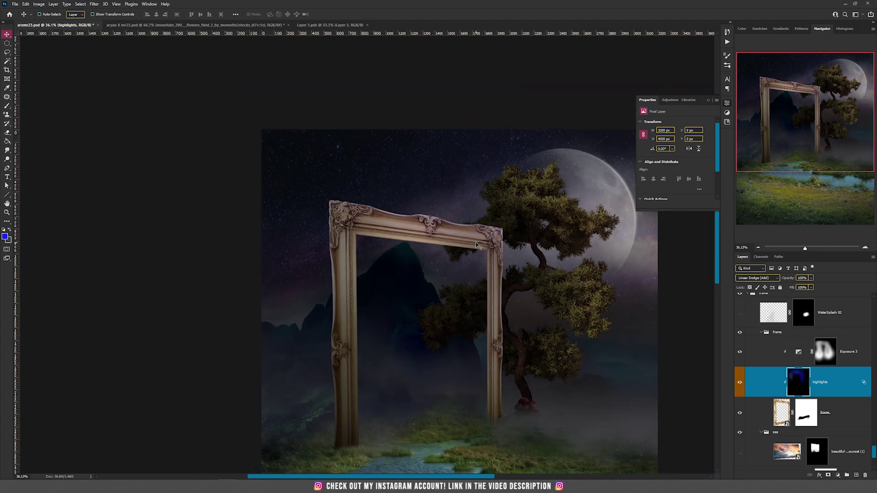
- Select the Exposure 3 mask and examine the darkened frame, then look through the layers below it in the sea group
{"action": "left_click", "coordinate": [824, 342]}
{"action": "scroll", "coordinate": [406, 265], "scroll_direction": "up", "scroll_amount": 1}
{"action": "scroll", "coordinate": [406, 265], "scroll_direction": "up", "scroll_amount": 2}
{"action": "scroll", "coordinate": [407, 265], "scroll_direction": "down", "scroll_amount": 2}
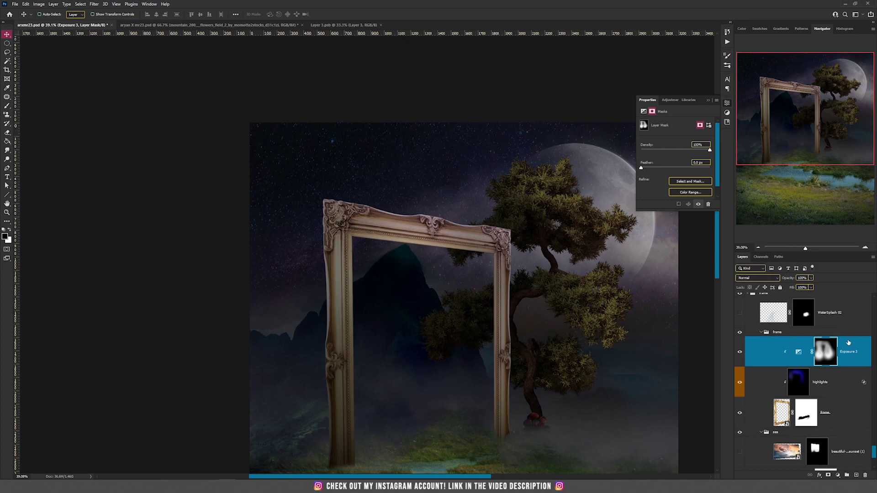
{"action": "scroll", "coordinate": [848, 342], "scroll_direction": "up", "scroll_amount": 2}
{"action": "scroll", "coordinate": [493, 338], "scroll_direction": "down", "scroll_amount": 1}
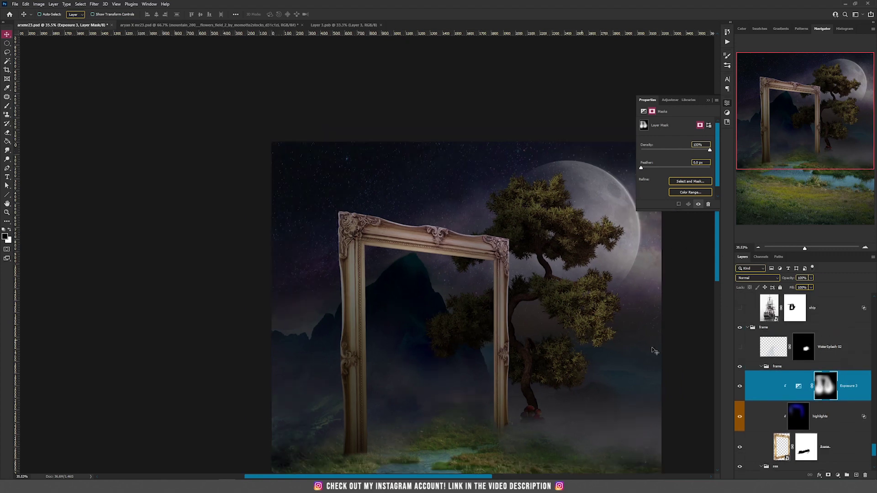
{"action": "scroll", "coordinate": [828, 363], "scroll_direction": "down", "scroll_amount": 6}
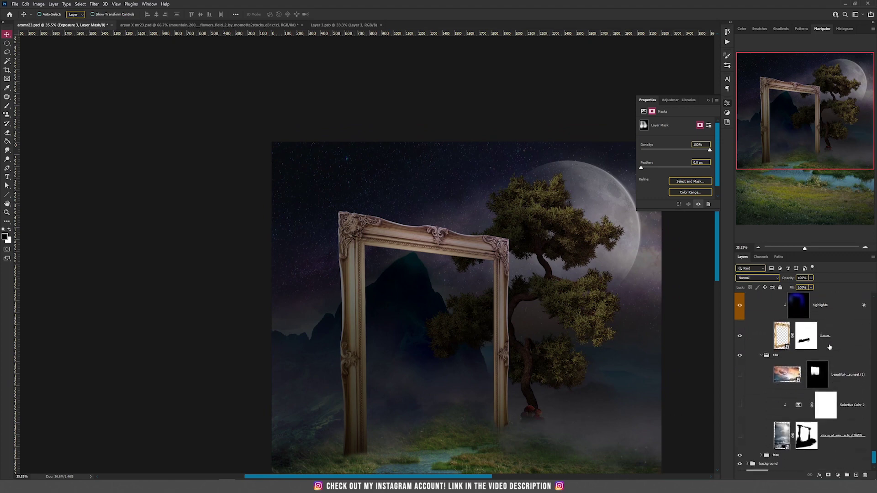
{"action": "scroll", "coordinate": [821, 347], "scroll_direction": "down", "scroll_amount": 1}
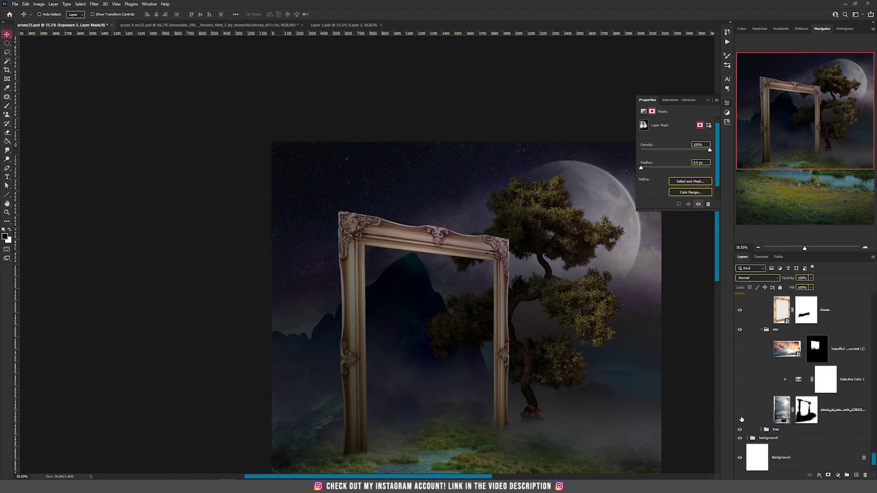
{"action": "scroll", "coordinate": [412, 364], "scroll_direction": "up", "scroll_amount": 4}
{"action": "left_click_drag", "start_coordinate": [391, 371], "coordinate": [364, 289]}
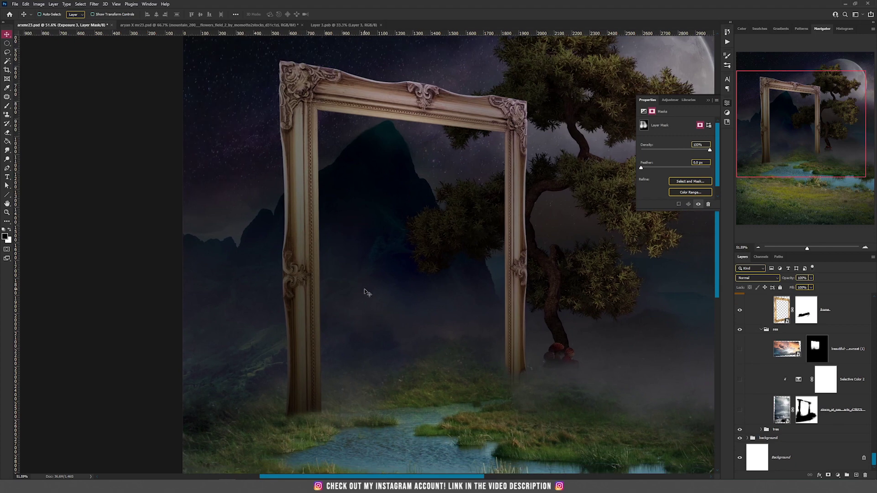
{"action": "scroll", "coordinate": [365, 292], "scroll_direction": "down", "scroll_amount": 2}
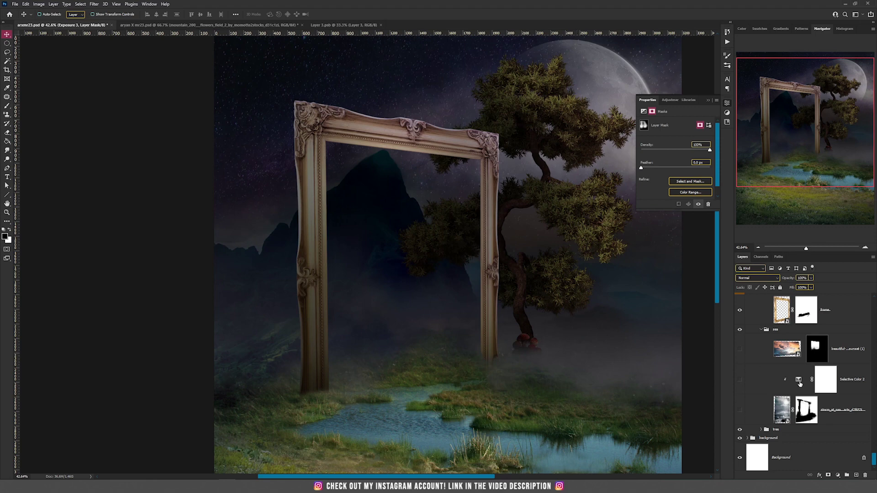
- Show the storm sea smart object behind the frame and disable its layer mask to reveal the whole image
{"action": "left_click", "coordinate": [785, 413]}
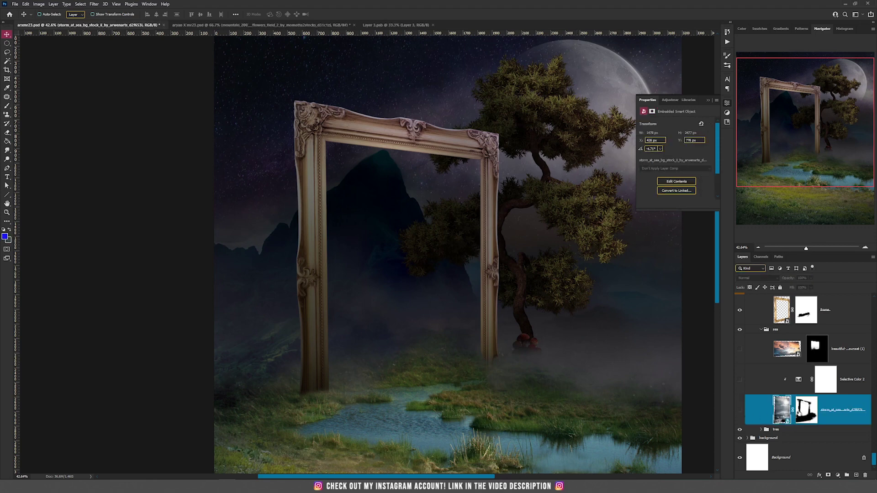
{"action": "left_click", "coordinate": [797, 411], "text": "shift"}
{"action": "left_click", "coordinate": [739, 410]}
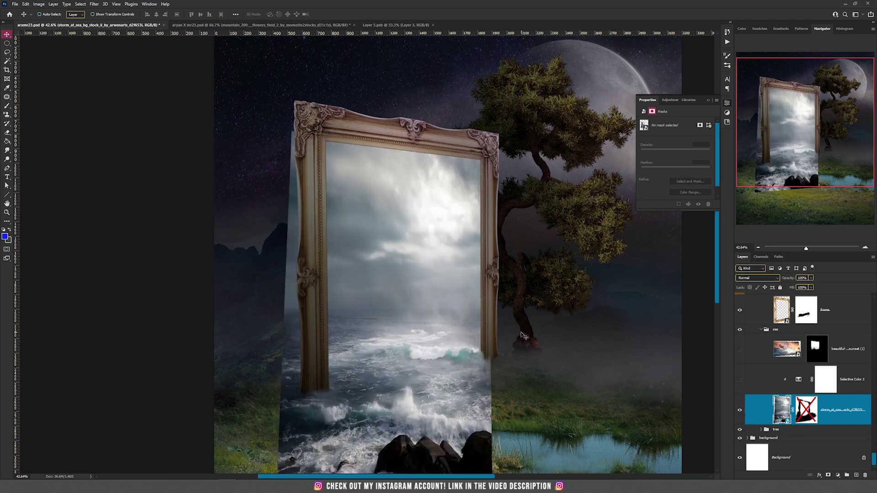
{"action": "scroll", "coordinate": [494, 332], "scroll_direction": "down", "scroll_amount": 2}
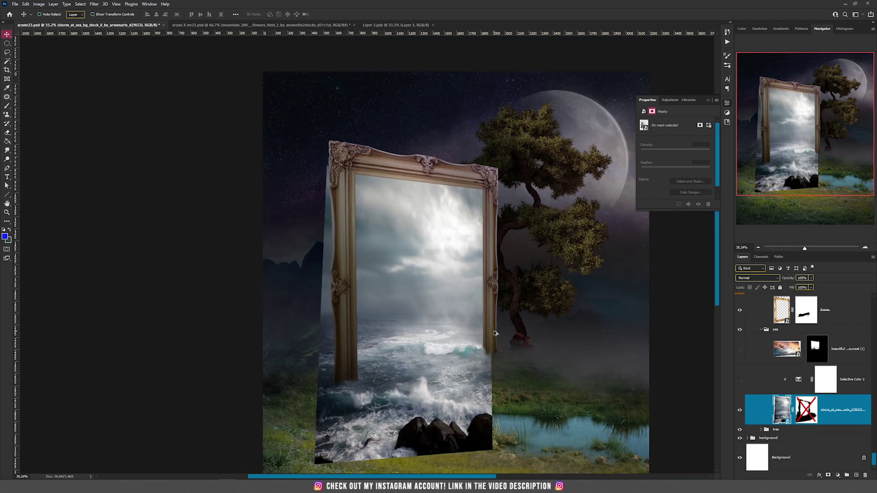
- Scale the full storm sea photo layer to about 56%, then skew and narrow it to match the frame's perspective
{"action": "left_click", "coordinate": [776, 408]}
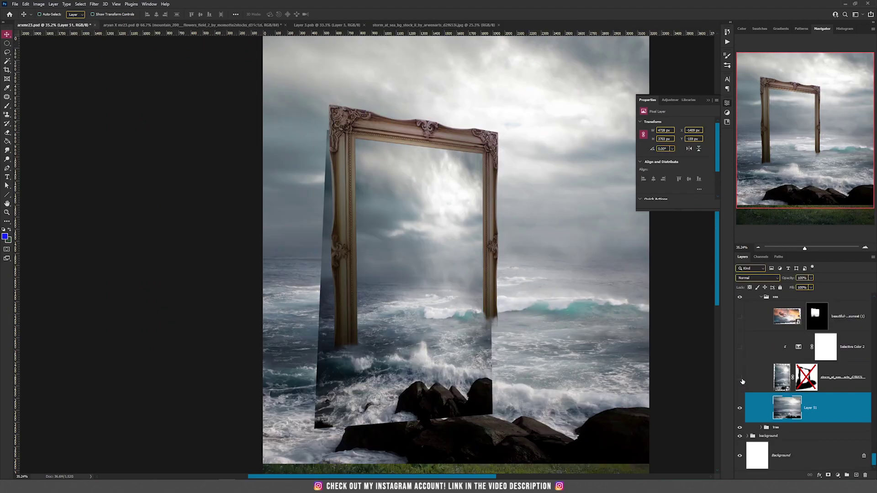
{"action": "key", "text": "ctrl+t"}
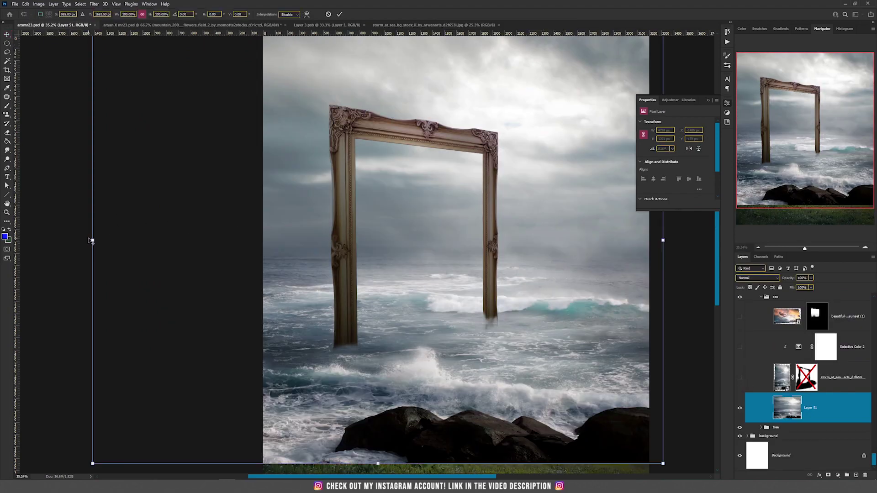
{"action": "left_click_drag", "start_coordinate": [93, 239], "coordinate": [219, 238]}
{"action": "left_click_drag", "start_coordinate": [422, 223], "coordinate": [435, 236]}
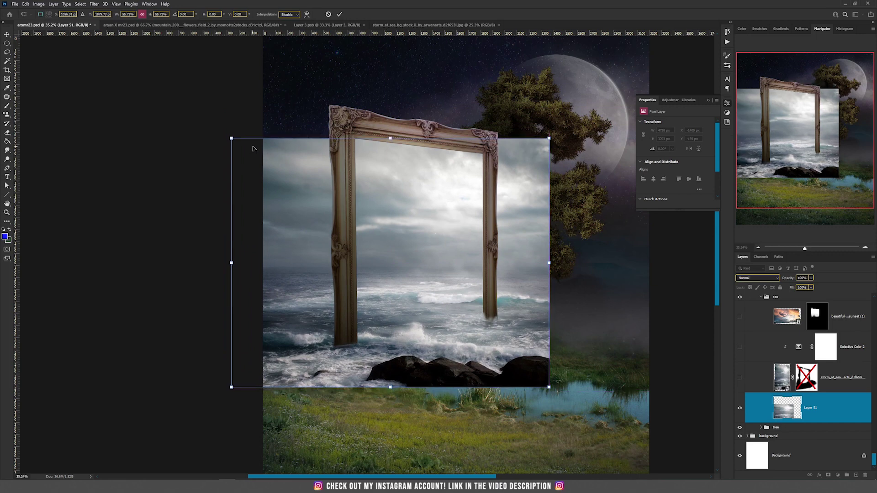
{"action": "left_click_drag", "start_coordinate": [234, 140], "coordinate": [240, 95]}
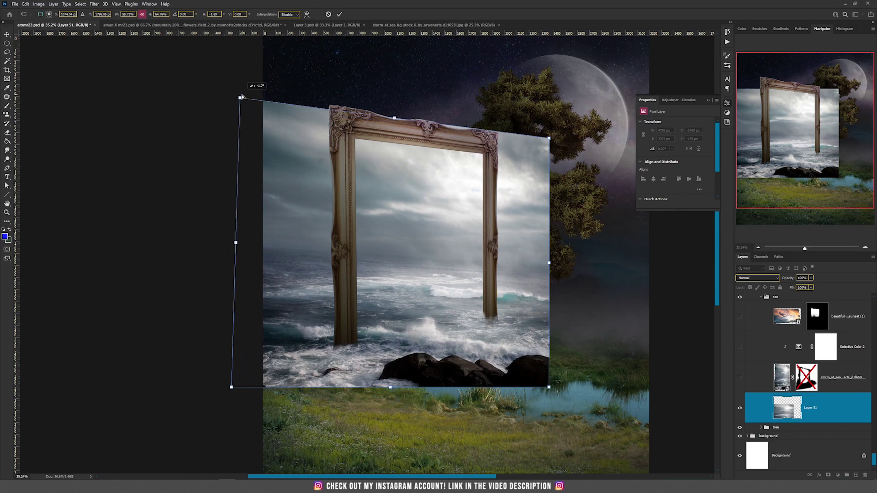
{"action": "left_click_drag", "start_coordinate": [232, 386], "coordinate": [244, 415]}
{"action": "left_click_drag", "start_coordinate": [550, 265], "coordinate": [506, 257]}
{"action": "key", "text": "Return"}
{"action": "left_click_drag", "start_coordinate": [433, 243], "coordinate": [445, 243]}
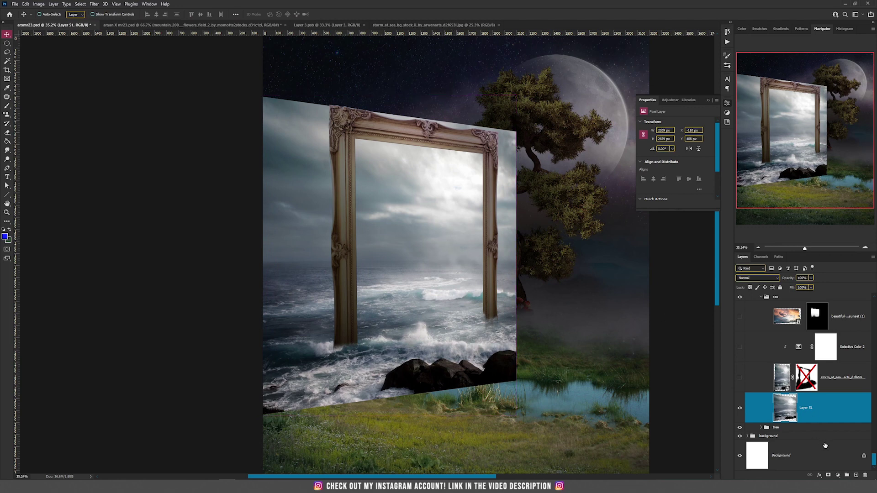
- Add a layer mask to the skewed sea photo, raise the brush flow to about 71%, and paint black over areas outside the frame
{"action": "left_click", "coordinate": [828, 474]}
{"action": "key", "text": "b"}
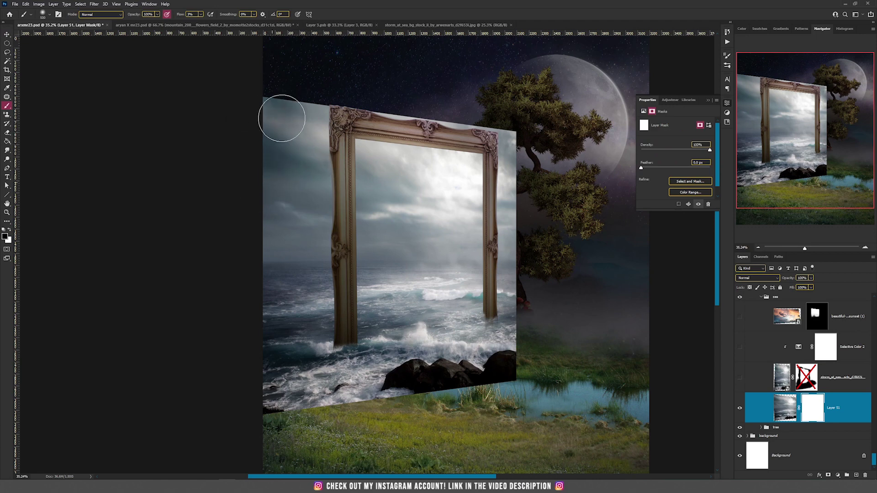
{"action": "left_click", "coordinate": [201, 14]}
{"action": "left_click_drag", "start_coordinate": [201, 14], "coordinate": [224, 26]}
{"action": "mouse_move", "coordinate": [286, 173]}
{"action": "left_mouse_down"}
{"action": "mouse_move", "coordinate": [287, 183]}
{"action": "mouse_move", "coordinate": [312, 105]}
{"action": "mouse_move", "coordinate": [303, 160]}
{"action": "mouse_move", "coordinate": [256, 174]}
{"action": "mouse_move", "coordinate": [290, 262]}
{"action": "mouse_move", "coordinate": [315, 379]}
{"action": "mouse_move", "coordinate": [320, 370]}
{"action": "mouse_move", "coordinate": [342, 383]}
{"action": "mouse_move", "coordinate": [511, 370]}
{"action": "mouse_move", "coordinate": [516, 247]}
{"action": "left_mouse_up"}
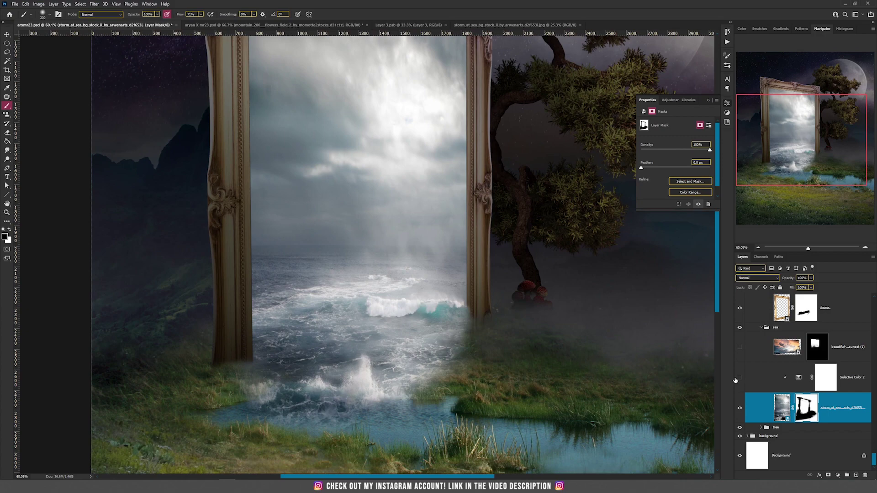
- Show the clipped Selective Color 2 adjustment on the masked storm sea layer and check how the water blends into the pond
{"action": "left_click", "coordinate": [738, 378]}
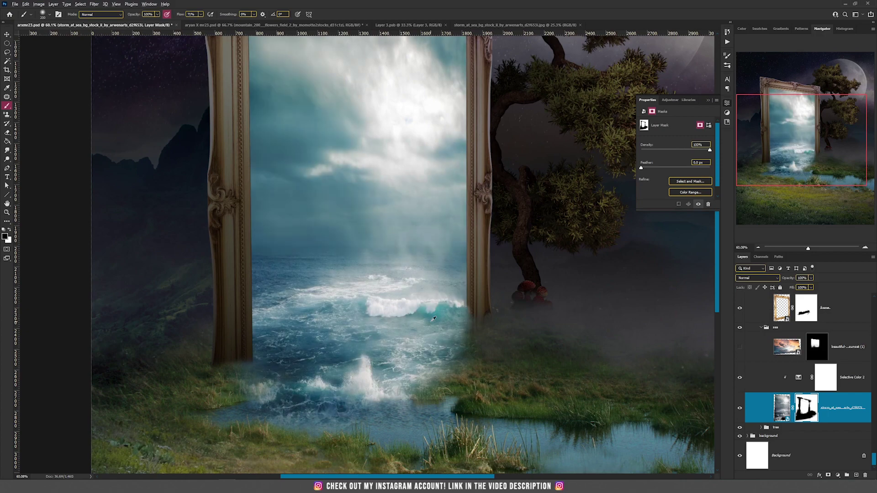
{"action": "scroll", "coordinate": [436, 319], "scroll_direction": "down", "scroll_amount": 2}
{"action": "scroll", "coordinate": [444, 391], "scroll_direction": "up", "scroll_amount": 4}
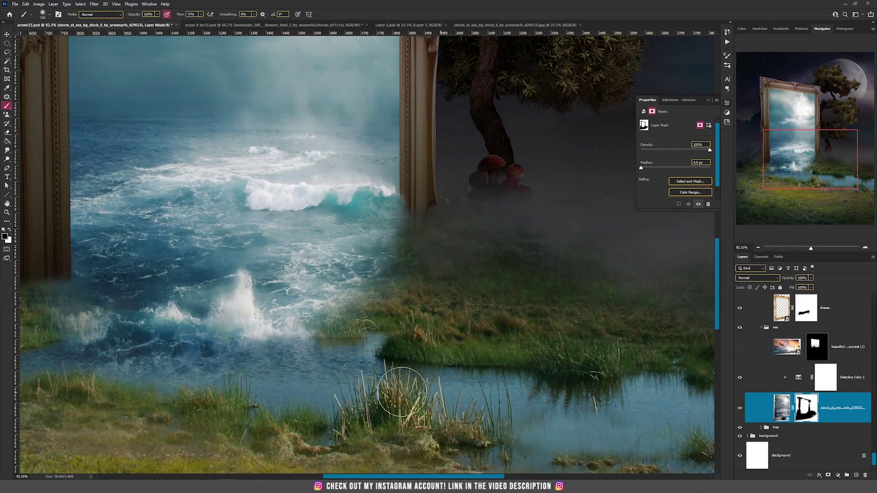
{"action": "scroll", "coordinate": [393, 383], "scroll_direction": "down", "scroll_amount": 2}
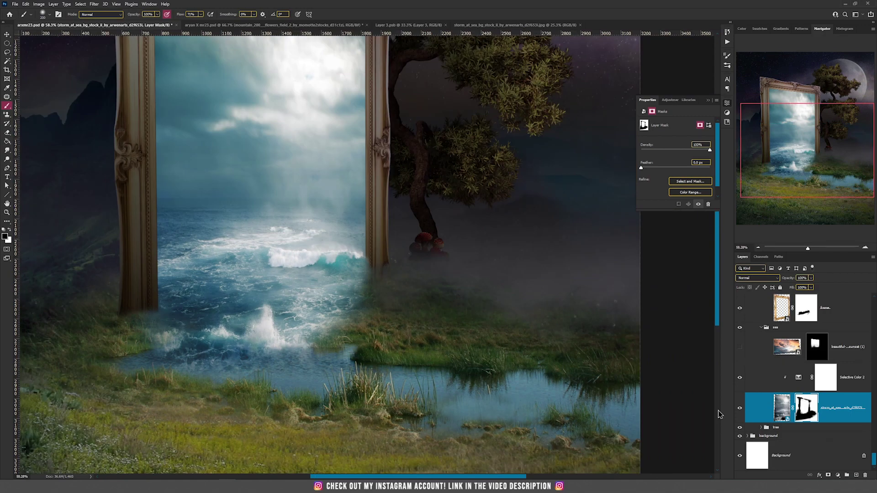
- Examine the Selective Color 2 settings for Neutrals and how the tinted sea blends with the frame, pond and grass
{"action": "left_click", "coordinate": [795, 369]}
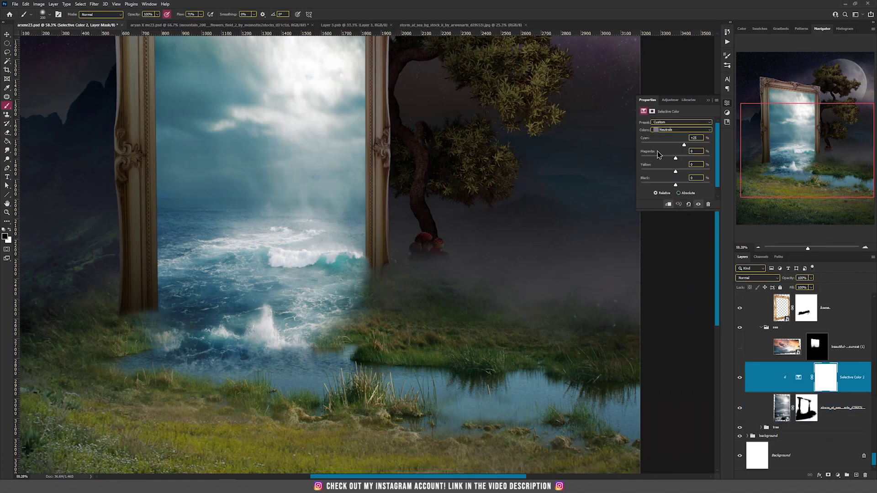
{"action": "scroll", "coordinate": [355, 224], "scroll_direction": "down", "scroll_amount": 1}
{"action": "scroll", "coordinate": [356, 224], "scroll_direction": "down", "scroll_amount": 1}
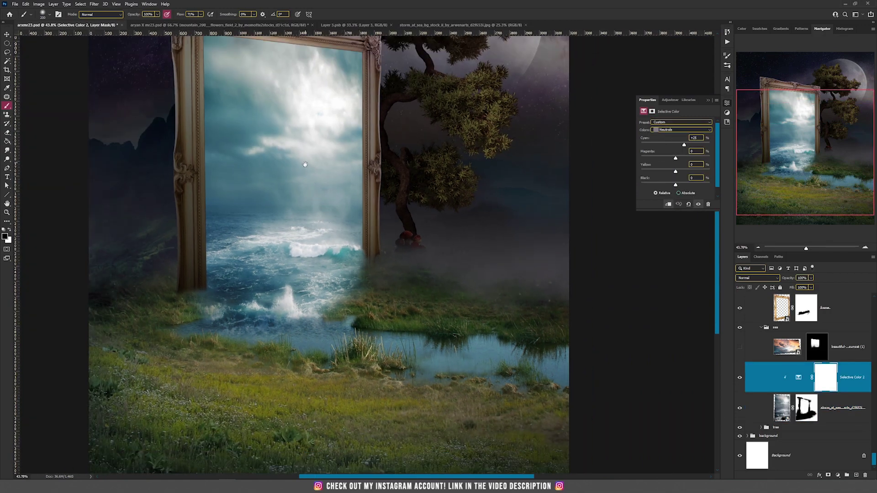
{"action": "left_click_drag", "start_coordinate": [305, 162], "coordinate": [313, 196]}
{"action": "scroll", "coordinate": [284, 280], "scroll_direction": "up", "scroll_amount": 3}
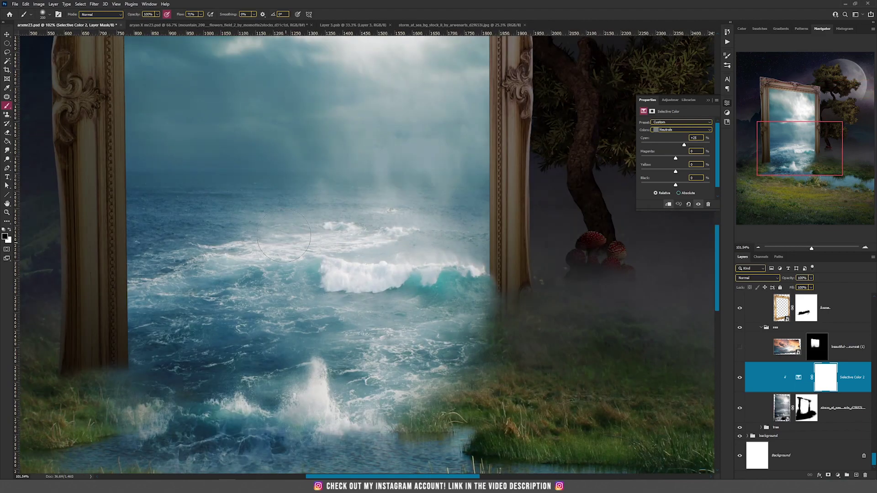
{"action": "scroll", "coordinate": [291, 256], "scroll_direction": "down", "scroll_amount": 2}
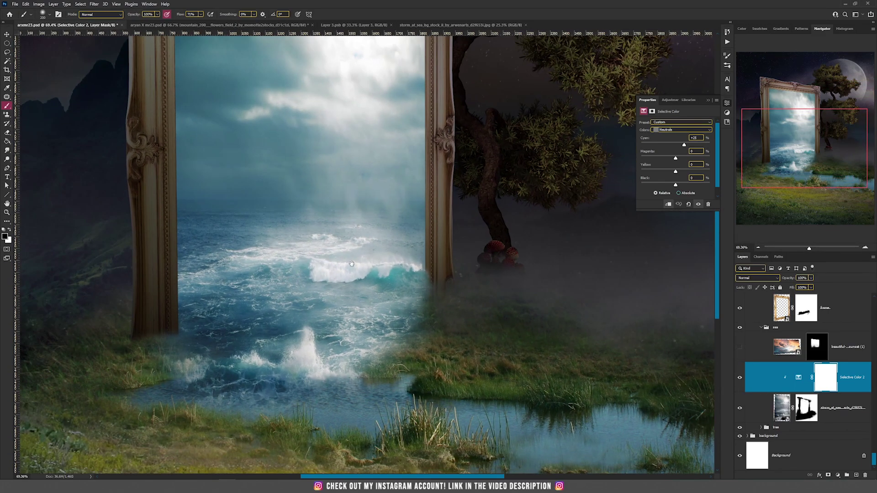
{"action": "scroll", "coordinate": [291, 256], "scroll_direction": "down", "scroll_amount": 3}
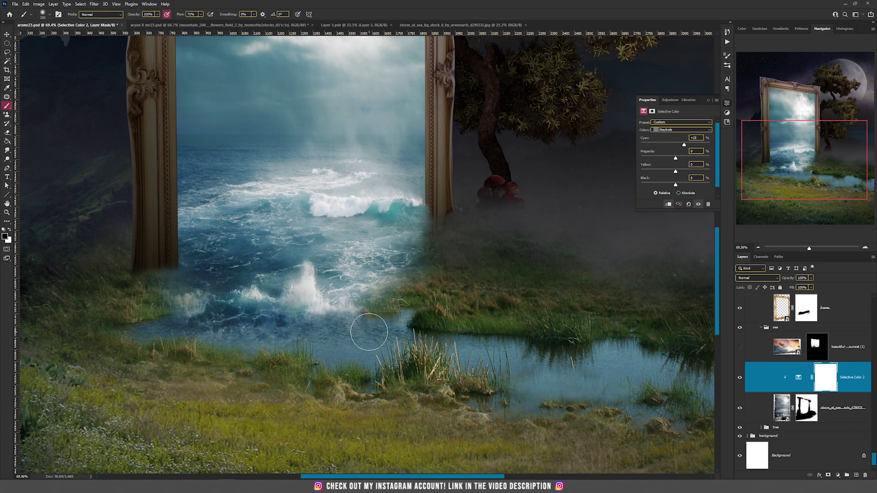
{"action": "scroll", "coordinate": [379, 327], "scroll_direction": "down", "scroll_amount": 3}
{"action": "left_click_drag", "start_coordinate": [342, 257], "coordinate": [336, 319]}
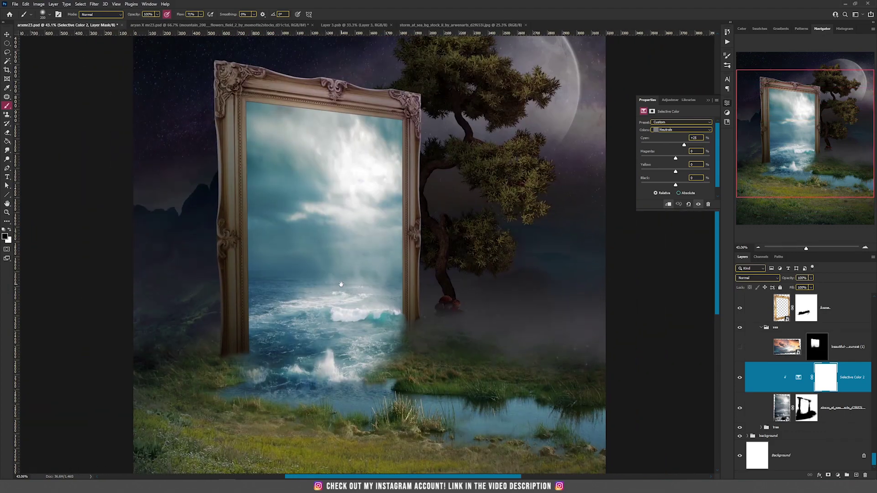
{"action": "scroll", "coordinate": [558, 326], "scroll_direction": "down", "scroll_amount": 1}
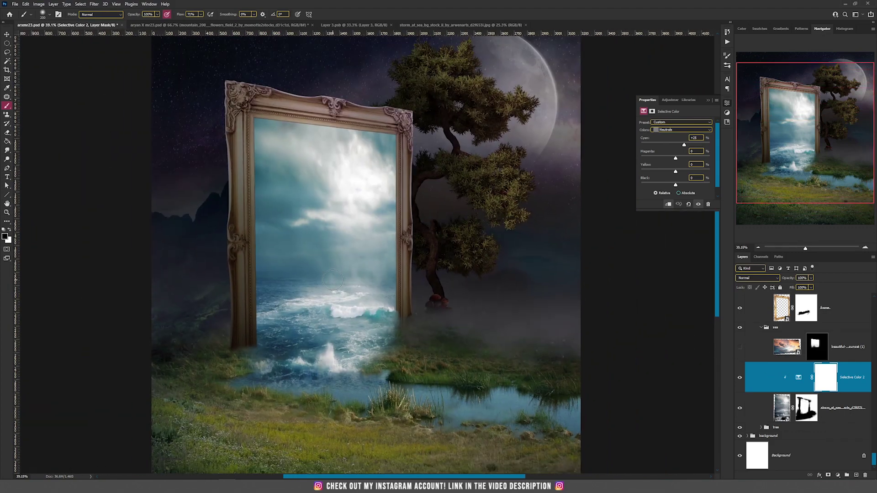
- Show the sunset sky layer inside the frame and disable its layer mask to reveal the whole image
{"action": "left_click", "coordinate": [739, 347]}
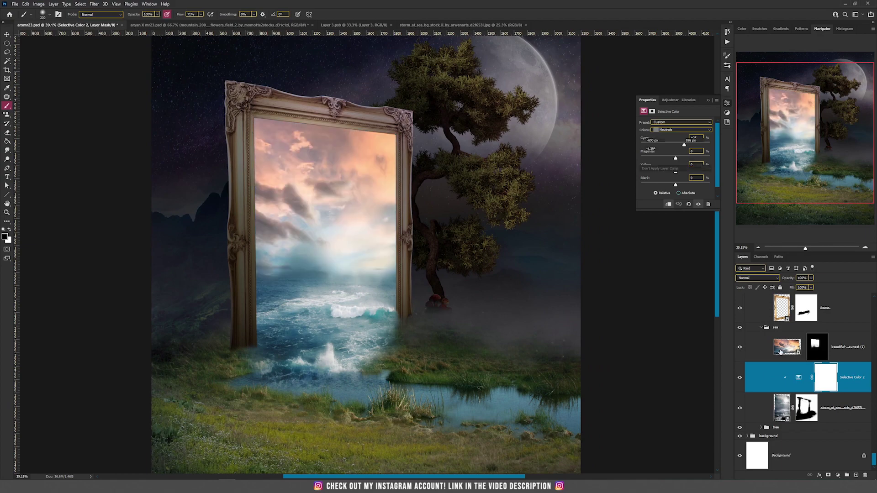
{"action": "left_click", "coordinate": [781, 353]}
{"action": "left_click", "coordinate": [824, 351], "text": "shift"}
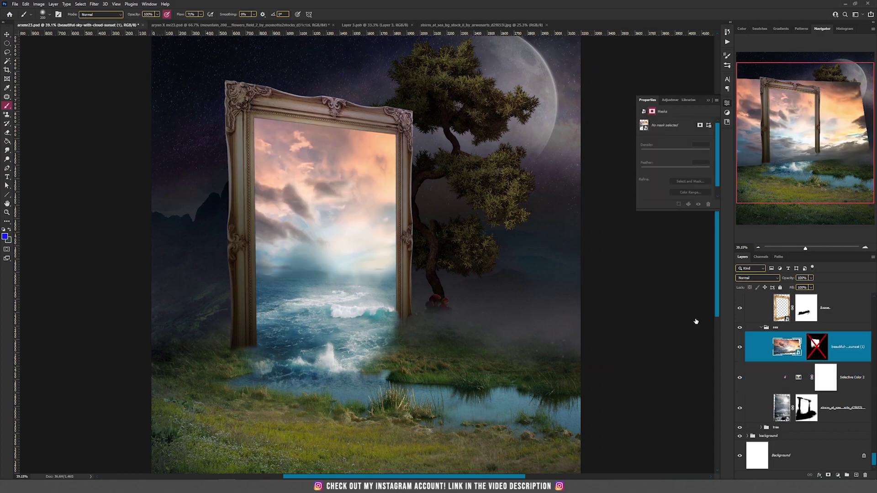
{"action": "scroll", "coordinate": [431, 251], "scroll_direction": "down", "scroll_amount": 1}
{"action": "scroll", "coordinate": [430, 251], "scroll_direction": "up", "scroll_amount": 2}
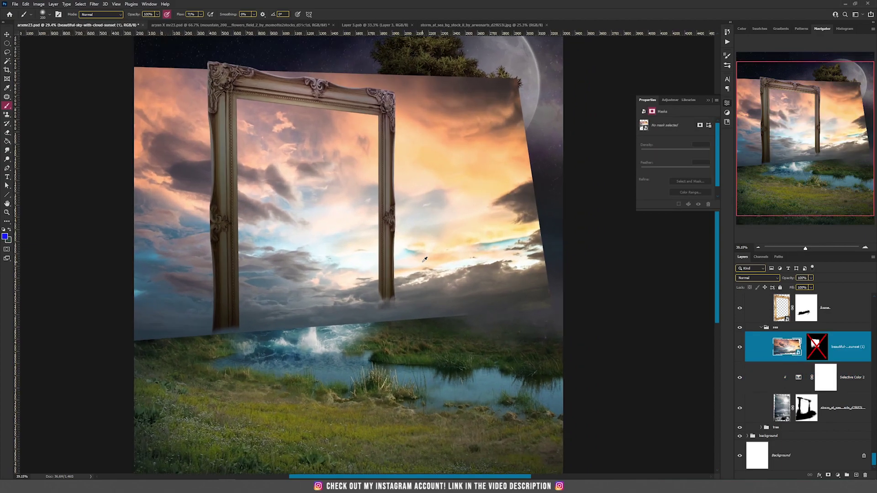
{"action": "key", "text": "v"}
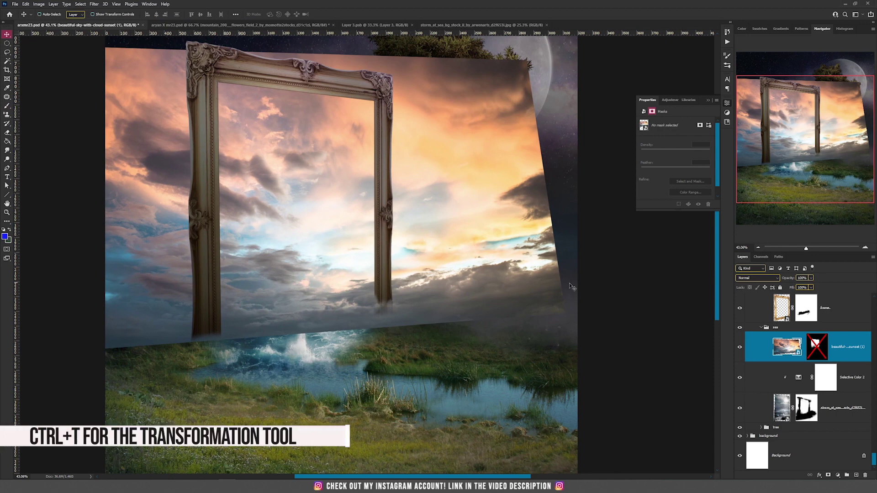
{"action": "key", "text": "ctrl+t"}
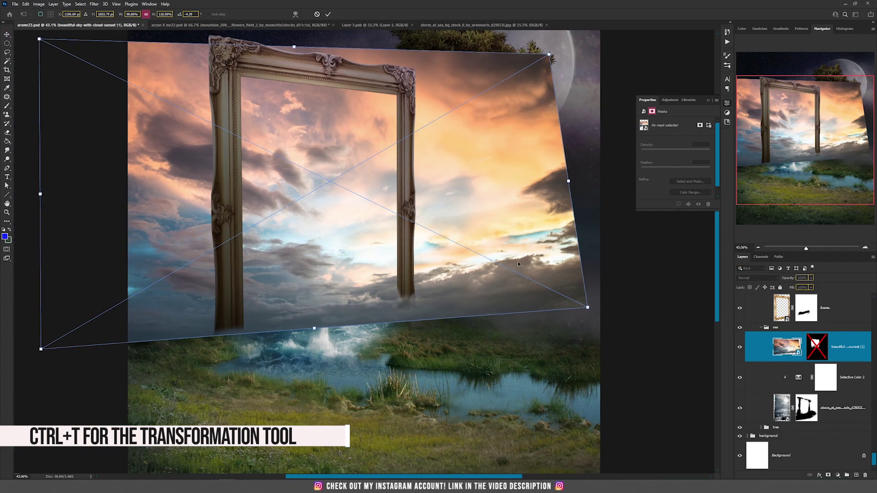
{"action": "left_click_drag", "start_coordinate": [586, 308], "coordinate": [568, 413]}
{"action": "key", "text": "Escape"}
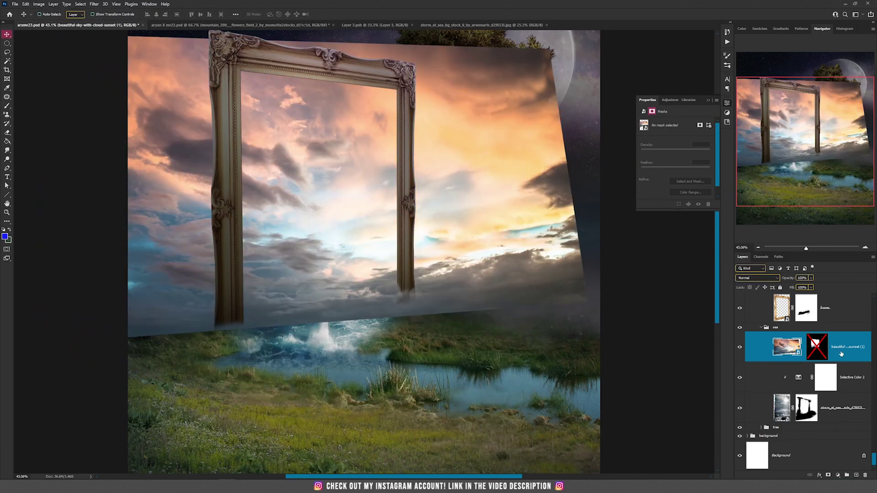
- Re-enable the layer mask on the sunset sky layer
{"action": "left_click", "coordinate": [817, 351]}
{"action": "left_click", "coordinate": [816, 352], "text": "shift"}
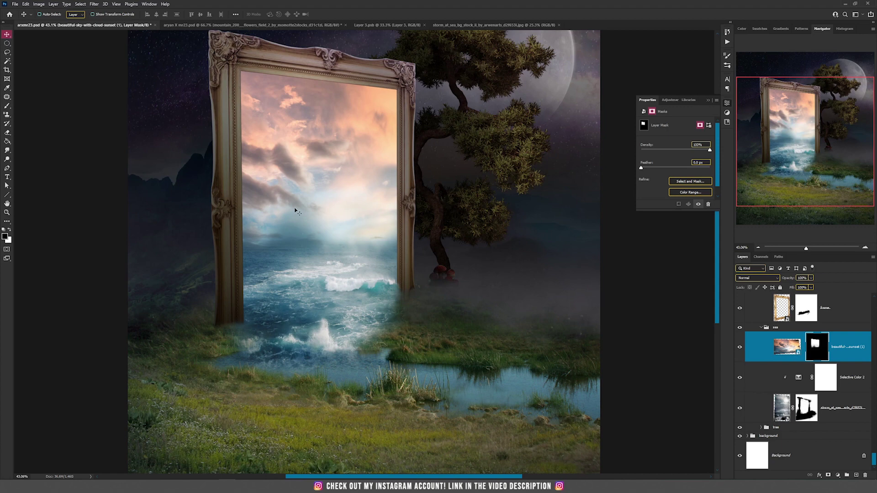
- Show and select the WaterSplash 02 layer, and look closely at the splash by the base of the frame's right side
{"action": "scroll", "coordinate": [772, 368], "scroll_direction": "up", "scroll_amount": 4}
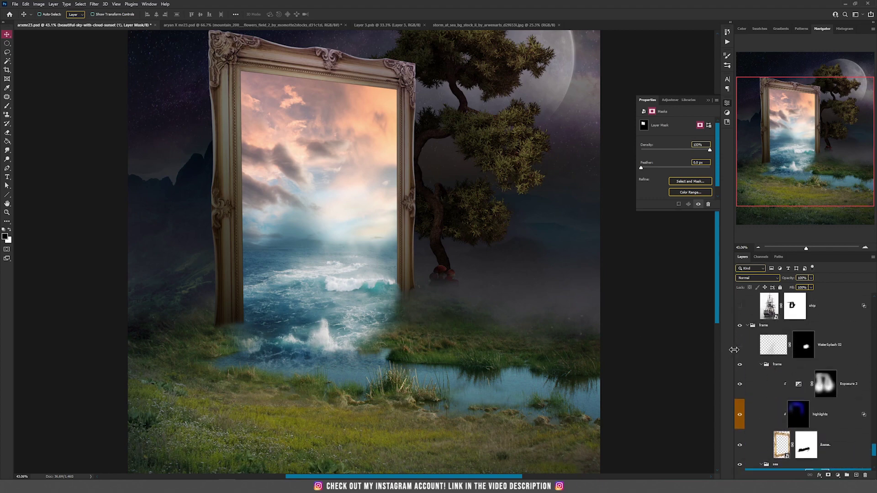
{"action": "left_click", "coordinate": [739, 346]}
{"action": "left_click", "coordinate": [770, 347]}
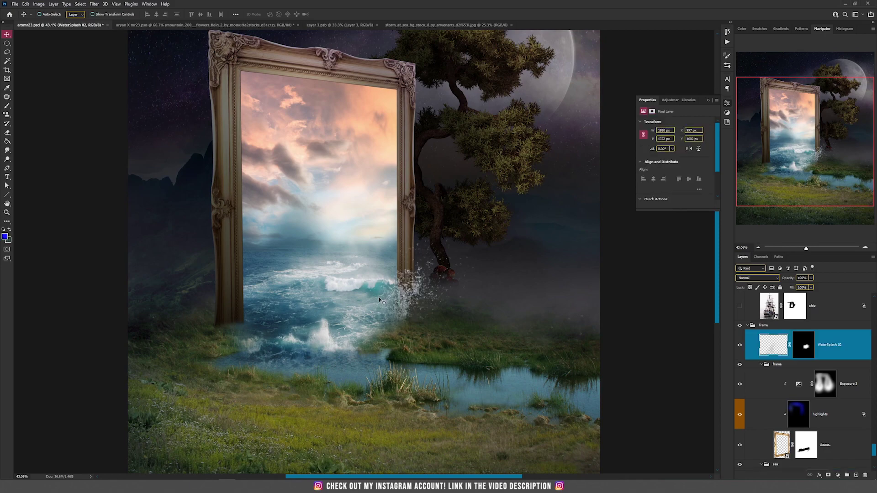
{"action": "scroll", "coordinate": [383, 301], "scroll_direction": "up", "scroll_amount": 3}
{"action": "scroll", "coordinate": [399, 311], "scroll_direction": "up", "scroll_amount": 3}
{"action": "left_click_drag", "start_coordinate": [500, 316], "coordinate": [467, 285]}
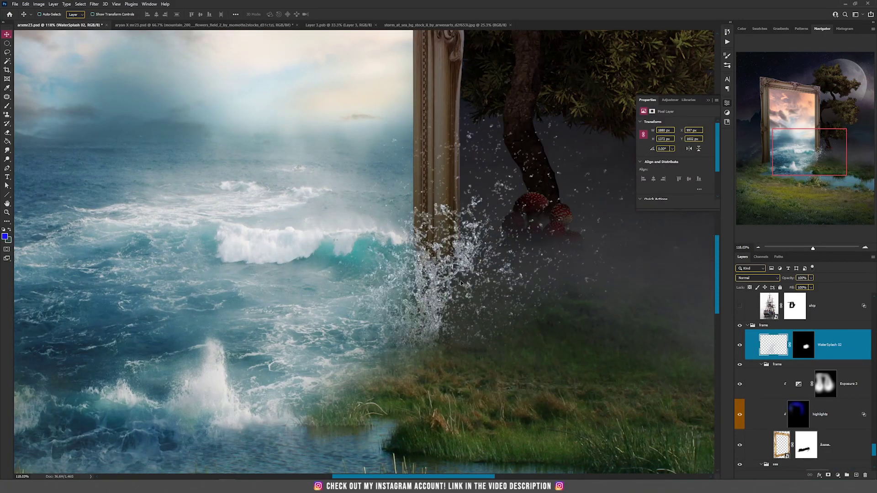
- Disable the WaterSplash 02 layer mask to inspect the full splash, and re-enable it
{"action": "left_click", "coordinate": [806, 347], "text": "shift"}
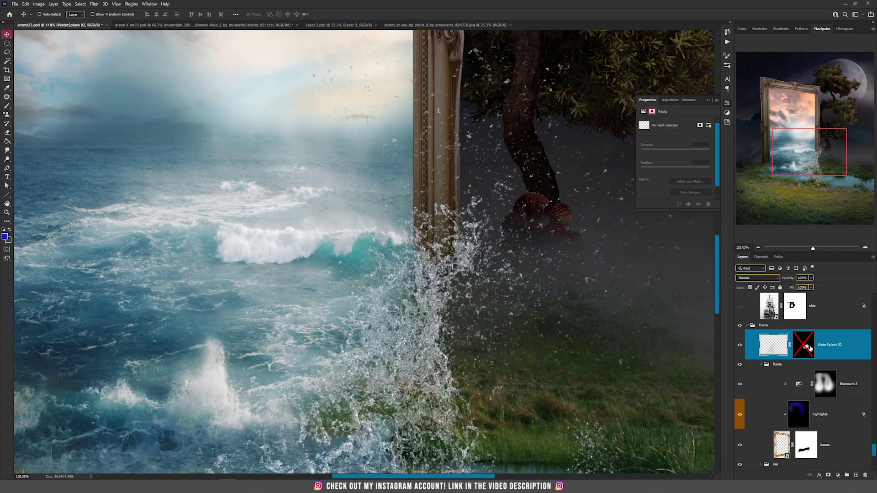
{"action": "scroll", "coordinate": [508, 334], "scroll_direction": "down", "scroll_amount": 3}
{"action": "scroll", "coordinate": [396, 313], "scroll_direction": "down", "scroll_amount": 2}
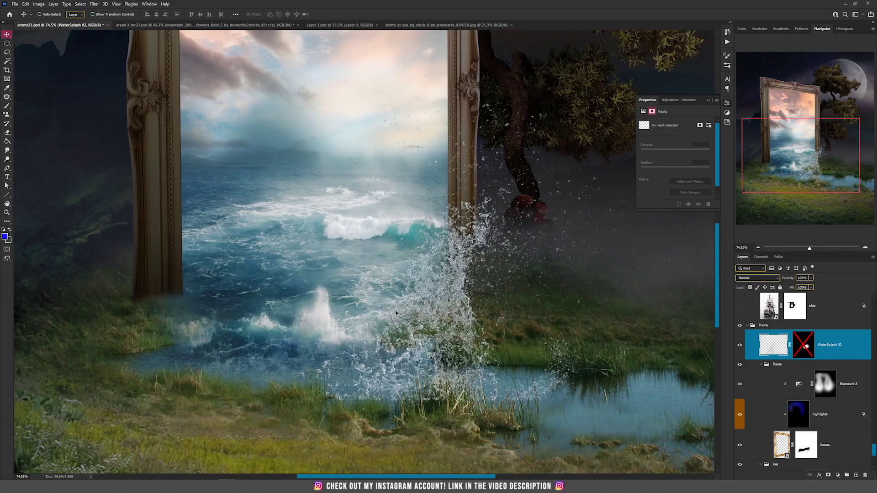
{"action": "left_click", "coordinate": [813, 348], "text": "shift"}
{"action": "left_click_drag", "start_coordinate": [479, 237], "coordinate": [435, 275]}
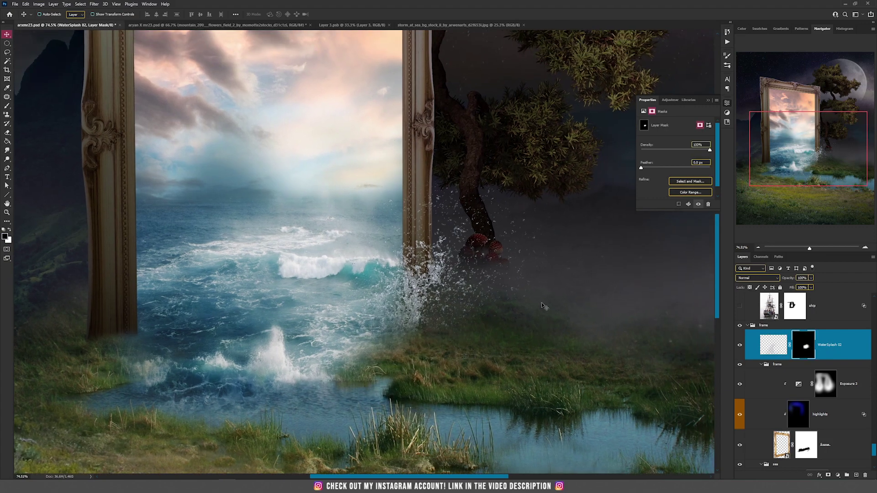
- Show the ship layer with its layer mask disabled and its blending mode set to Normal to reveal the whole ship photo
{"action": "scroll", "coordinate": [767, 355], "scroll_direction": "up", "scroll_amount": 2}
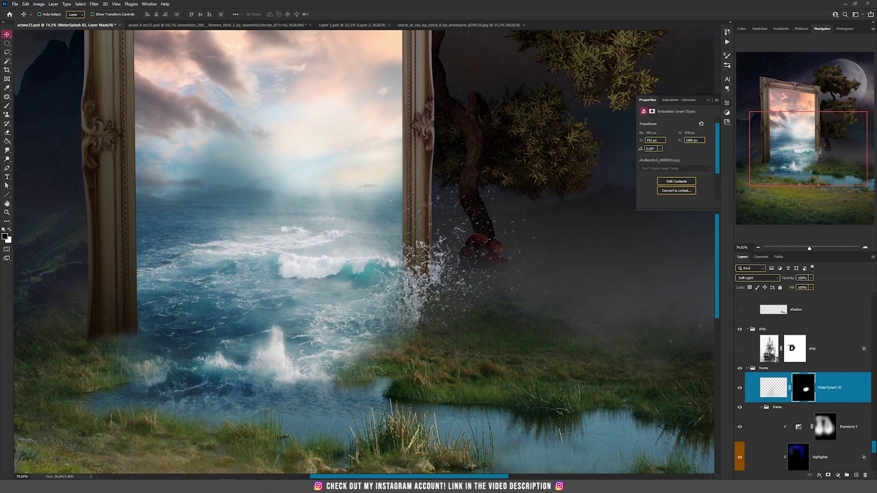
{"action": "left_click", "coordinate": [768, 354]}
{"action": "left_click", "coordinate": [793, 348], "text": "shift"}
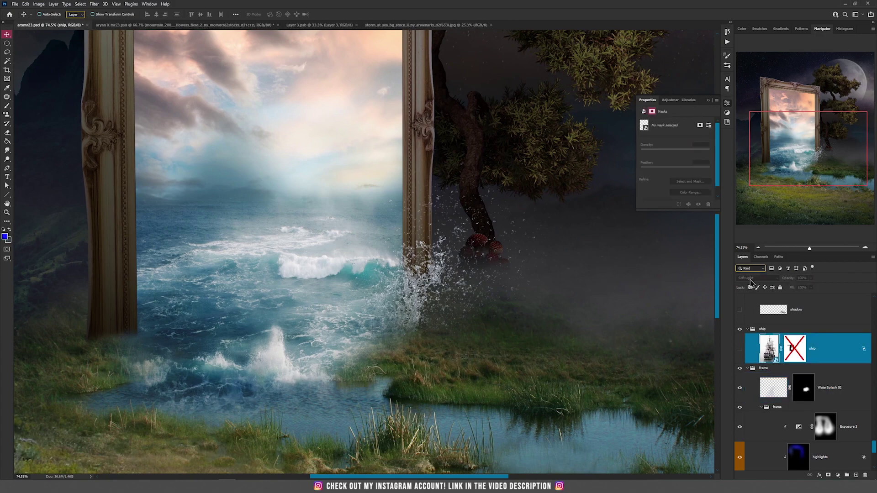
{"action": "left_click", "coordinate": [740, 348]}
{"action": "scroll", "coordinate": [318, 310], "scroll_direction": "down", "scroll_amount": 5}
{"action": "scroll", "coordinate": [318, 310], "scroll_direction": "up", "scroll_amount": 8}
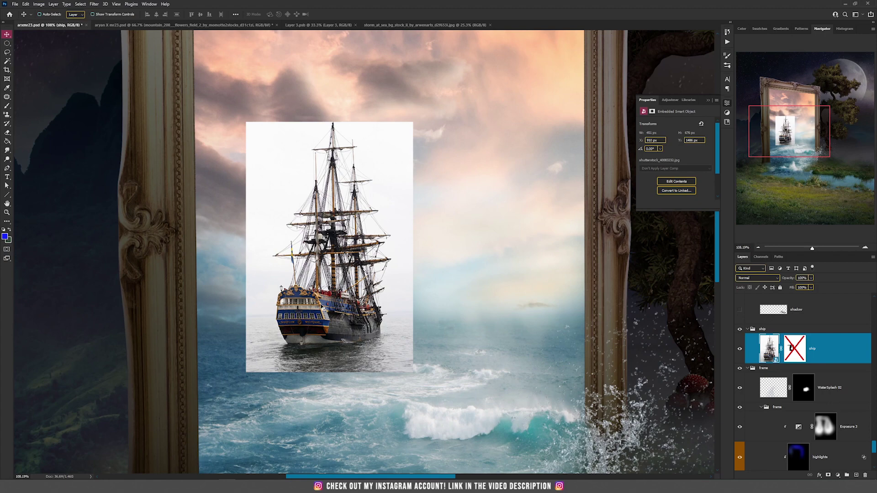
{"action": "scroll", "coordinate": [372, 183], "scroll_direction": "up", "scroll_amount": 8}
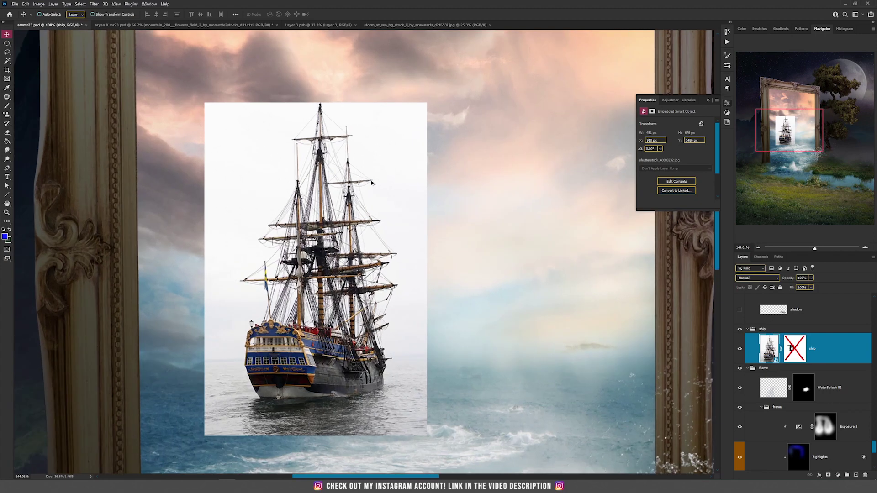
{"action": "scroll", "coordinate": [360, 181], "scroll_direction": "down", "scroll_amount": 3}
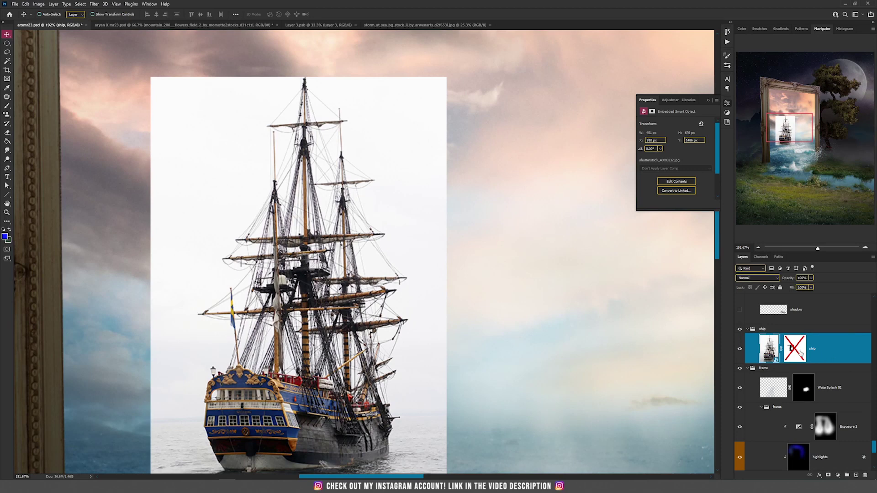
- Re-enable the ship's layer mask and compare the masked ship with the unmasked photo
{"action": "left_click", "coordinate": [799, 351]}
{"action": "left_click", "coordinate": [798, 350], "text": "shift"}
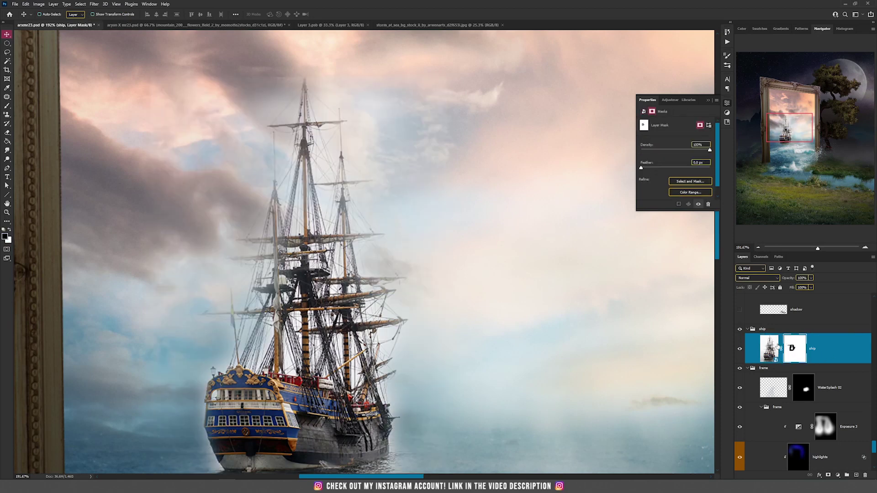
{"action": "scroll", "coordinate": [383, 293], "scroll_direction": "down", "scroll_amount": 3}
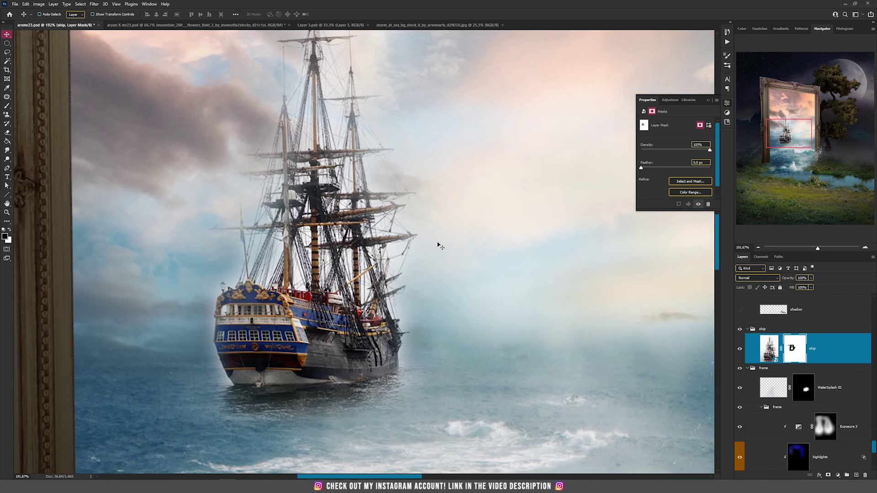
{"action": "left_click", "coordinate": [801, 353], "text": "shift"}
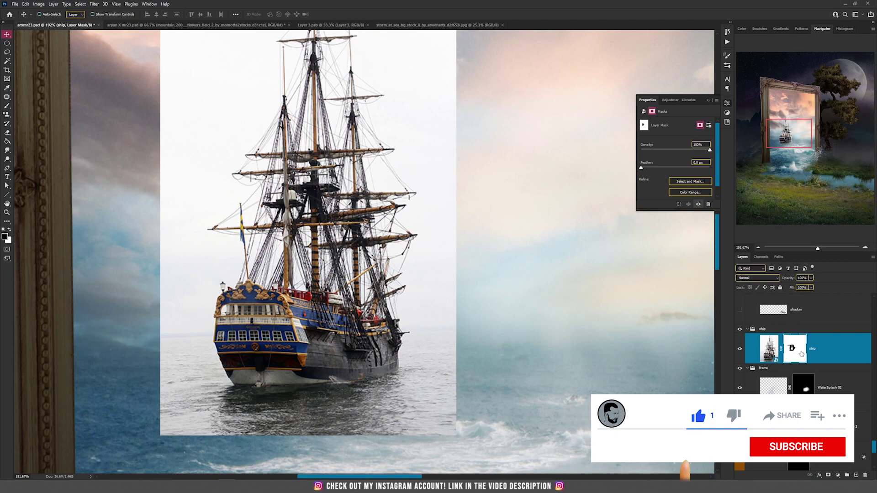
{"action": "left_click", "coordinate": [800, 352], "text": "shift"}
- Duplicate the ship layer, hide the original, and replace the copy's mask with a blank layer mask
{"action": "key", "text": "ctrl+j"}
{"action": "left_click", "coordinate": [739, 379]}
{"action": "right_click", "coordinate": [790, 356]}
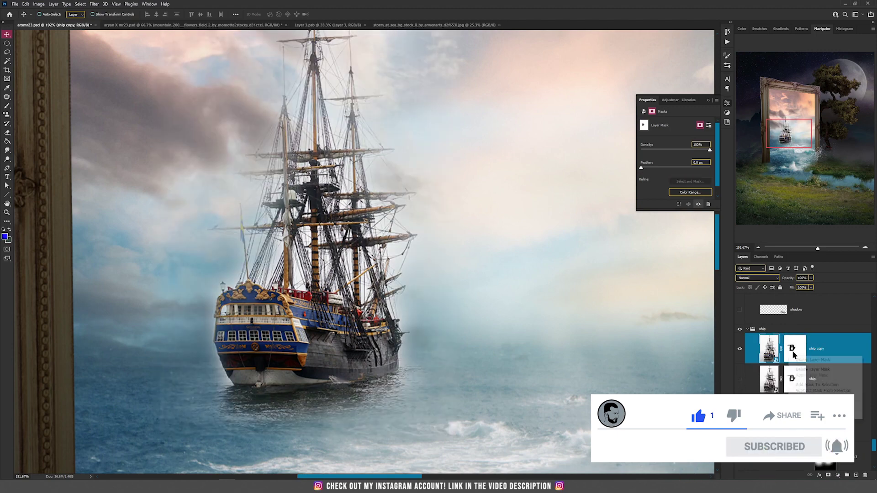
{"action": "left_click", "coordinate": [816, 370]}
{"action": "left_click", "coordinate": [827, 475]}
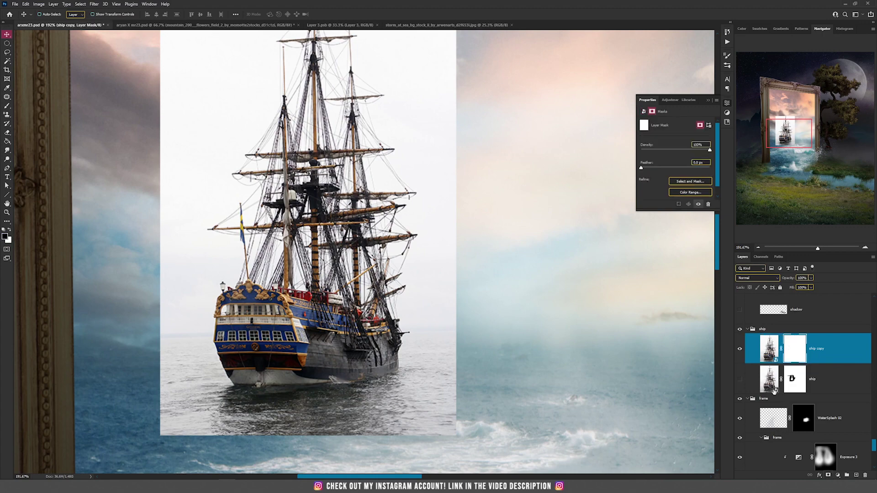
- Lower the brush flow to 8% and paint black on the ship copy's mask to hide the white background around the ship
{"action": "scroll", "coordinate": [437, 310], "scroll_direction": "down", "scroll_amount": 3}
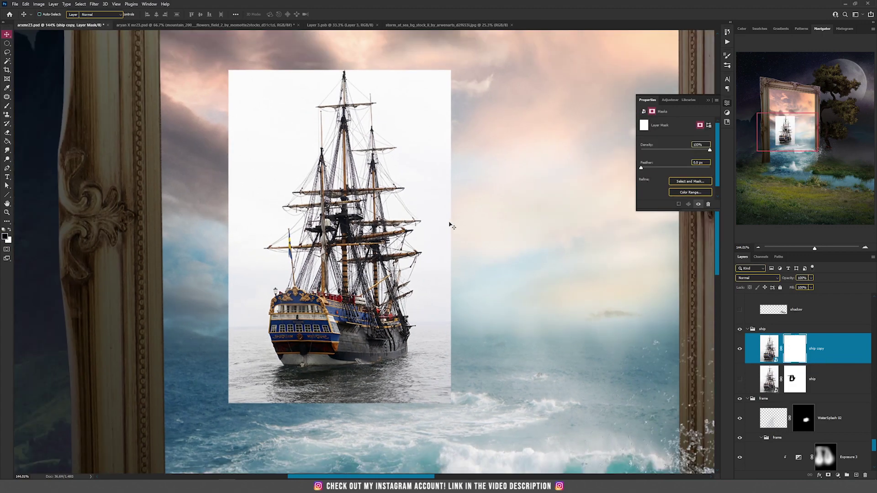
{"action": "key", "text": "b"}
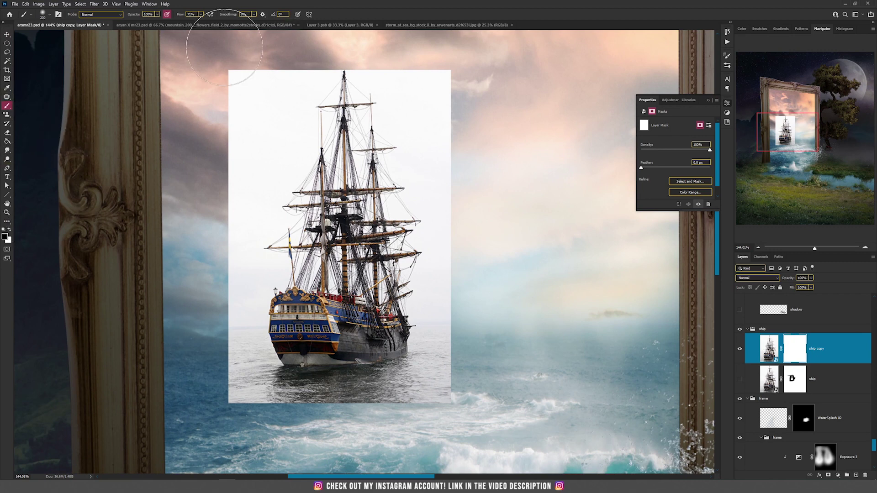
{"action": "left_click", "coordinate": [200, 14]}
{"action": "left_click_drag", "start_coordinate": [200, 17], "coordinate": [181, 22]}
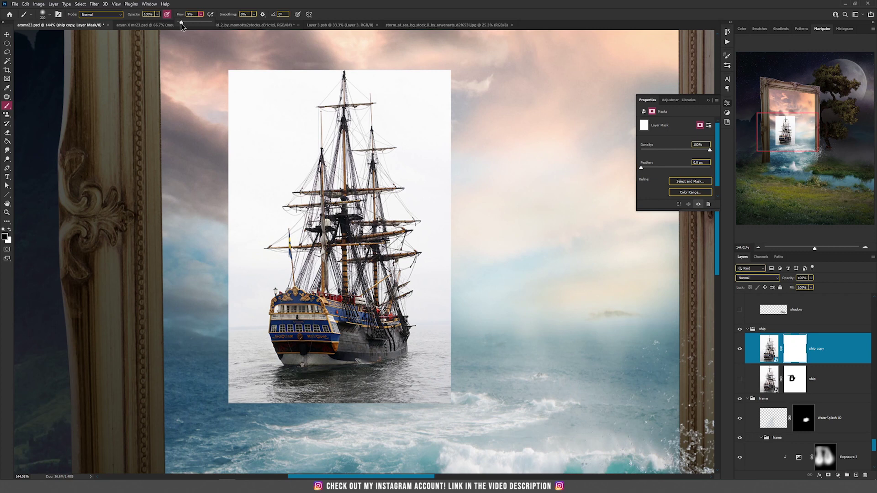
{"action": "mouse_move", "coordinate": [430, 137]}
{"action": "left_mouse_down"}
{"action": "mouse_move", "coordinate": [420, 94]}
{"action": "mouse_move", "coordinate": [443, 130]}
{"action": "mouse_move", "coordinate": [402, 88]}
{"action": "mouse_move", "coordinate": [446, 150]}
{"action": "mouse_move", "coordinate": [420, 137]}
{"action": "mouse_move", "coordinate": [434, 105]}
{"action": "mouse_move", "coordinate": [428, 64]}
{"action": "mouse_move", "coordinate": [468, 375]}
{"action": "mouse_move", "coordinate": [254, 88]}
{"action": "mouse_move", "coordinate": [225, 362]}
{"action": "mouse_move", "coordinate": [283, 402]}
{"action": "left_mouse_up"}
- Set the ship copy layer's blending mode to Soft Light
{"action": "left_click", "coordinate": [753, 277]}
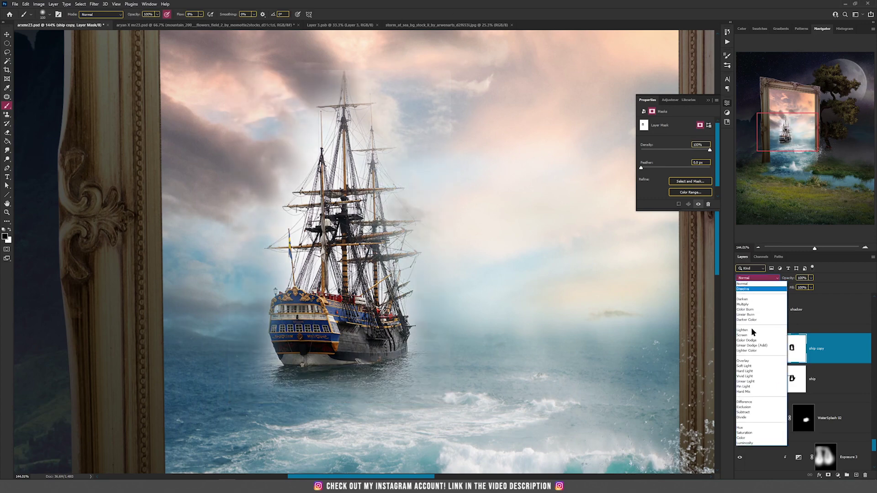
{"action": "left_click", "coordinate": [752, 366]}
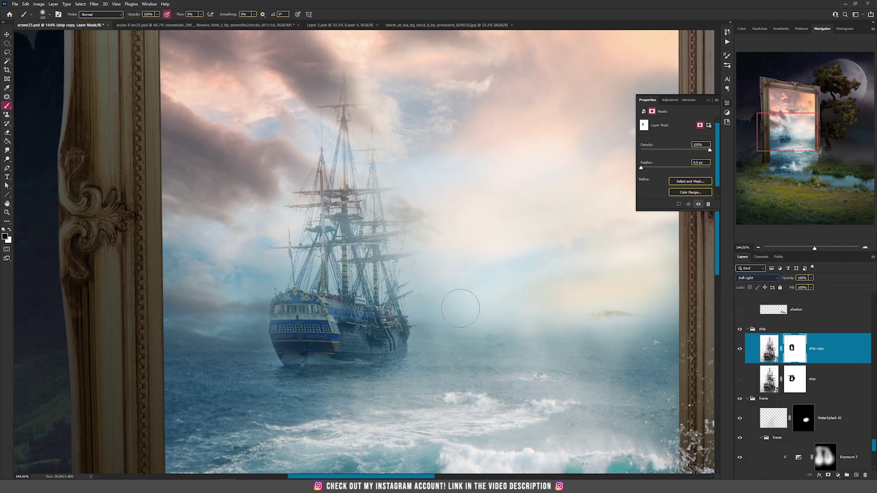
- Split the ship copy's This Layer white Blend If slider to 179 / 240 and apply the layer style
{"action": "key", "text": "ctrl+2"}
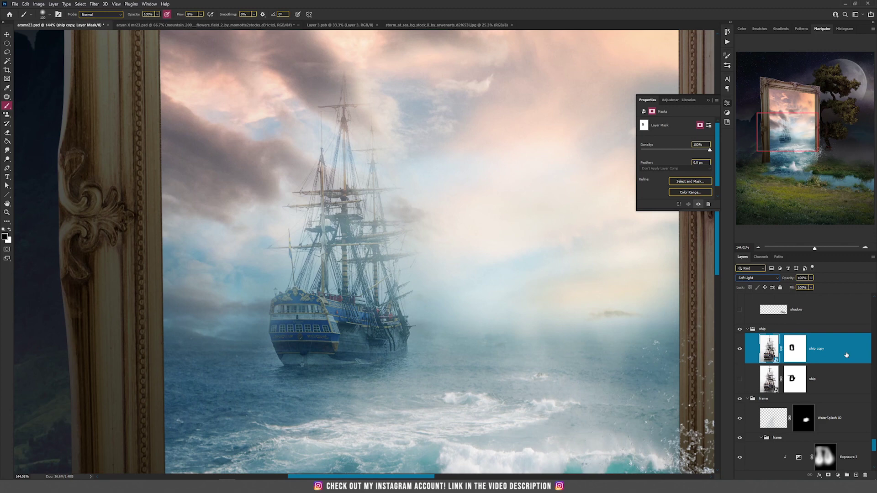
{"action": "double_click", "coordinate": [844, 355]}
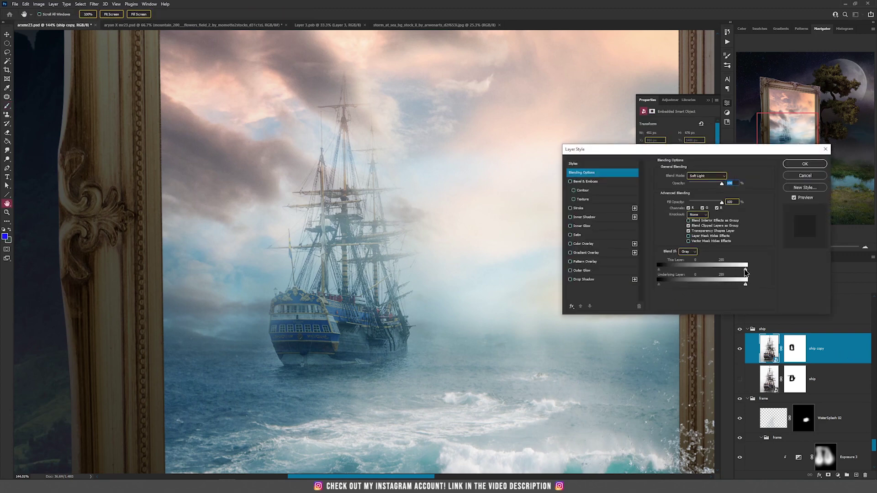
{"action": "mouse_move", "coordinate": [746, 270]}
{"action": "left_mouse_down"}
{"action": "mouse_move", "coordinate": [721, 274]}
{"action": "mouse_move", "coordinate": [741, 273]}
{"action": "left_mouse_up"}
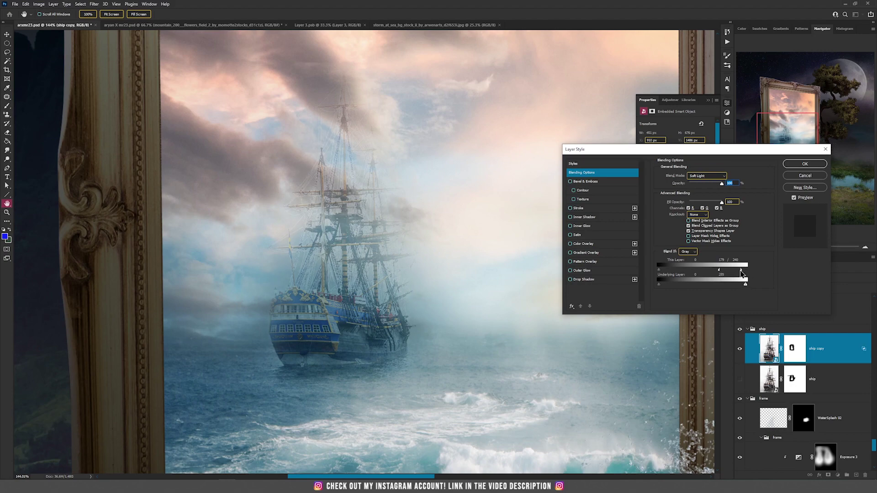
{"action": "left_click", "coordinate": [804, 164]}
{"action": "key", "text": "b"}
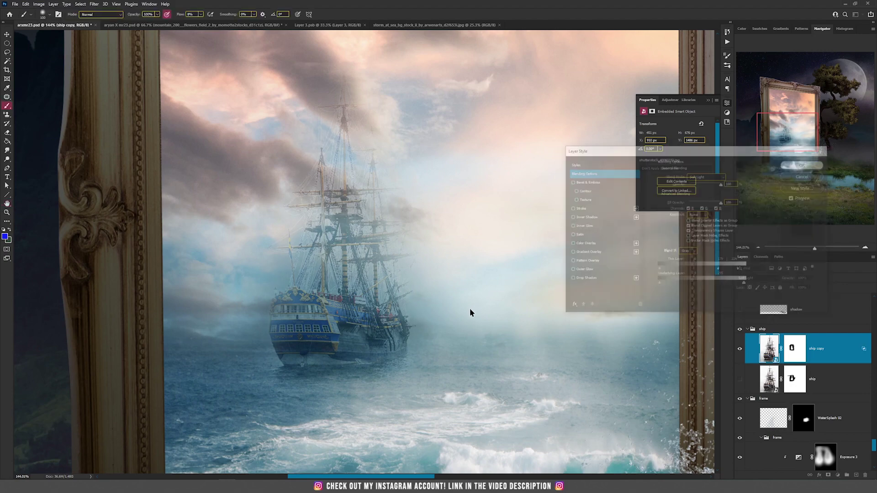
- Review the whole composite with the original ship layer, including a view with the interface panels hidden
{"action": "scroll", "coordinate": [473, 306], "scroll_direction": "down", "scroll_amount": 3}
{"action": "scroll", "coordinate": [472, 306], "scroll_direction": "down", "scroll_amount": 4}
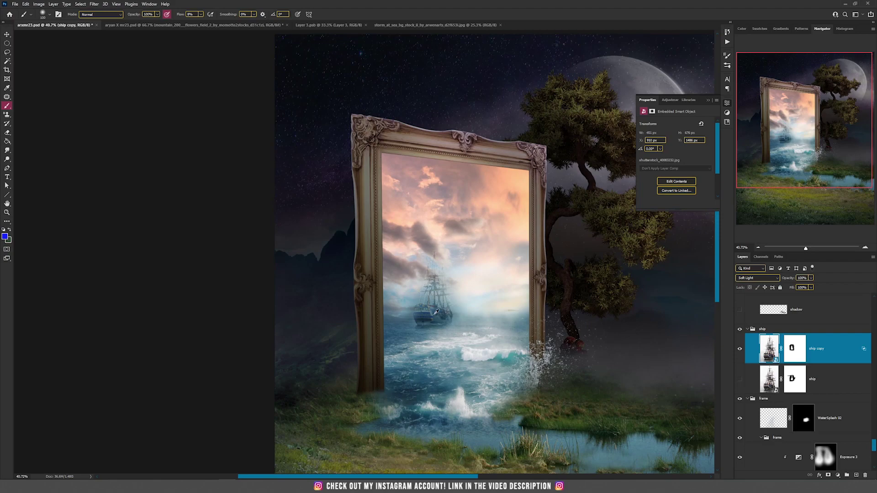
{"action": "scroll", "coordinate": [436, 311], "scroll_direction": "up", "scroll_amount": 4}
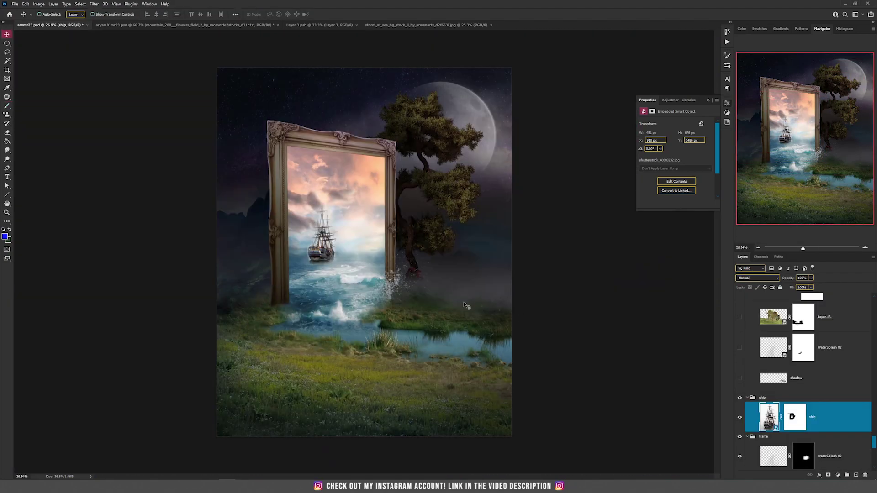
{"action": "key", "text": "Tab"}
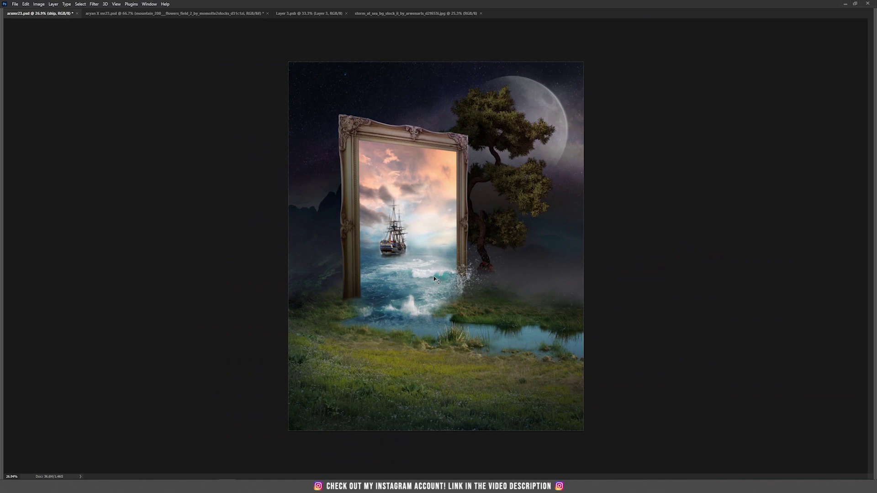
{"action": "key", "text": "Tab"}
{"action": "scroll", "coordinate": [260, 254], "scroll_direction": "up", "scroll_amount": 2}
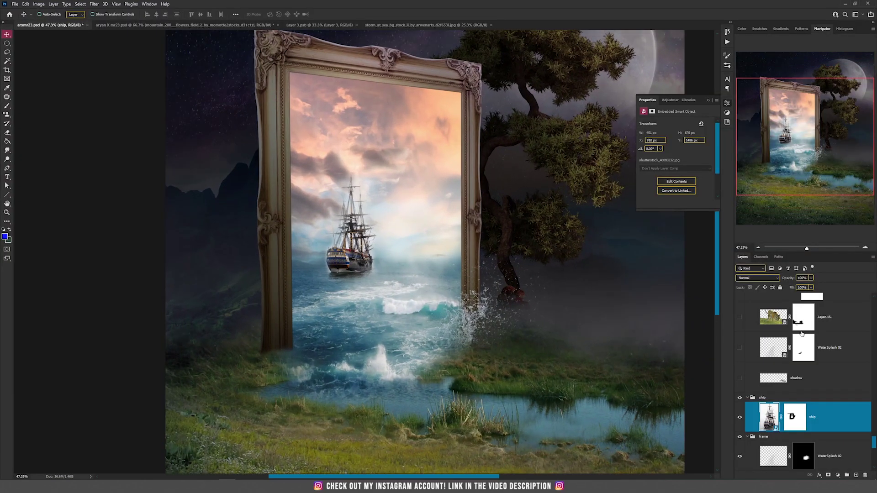
- Show the hidden tiger layer and open its smart object contents
{"action": "scroll", "coordinate": [802, 334], "scroll_direction": "up", "scroll_amount": 3}
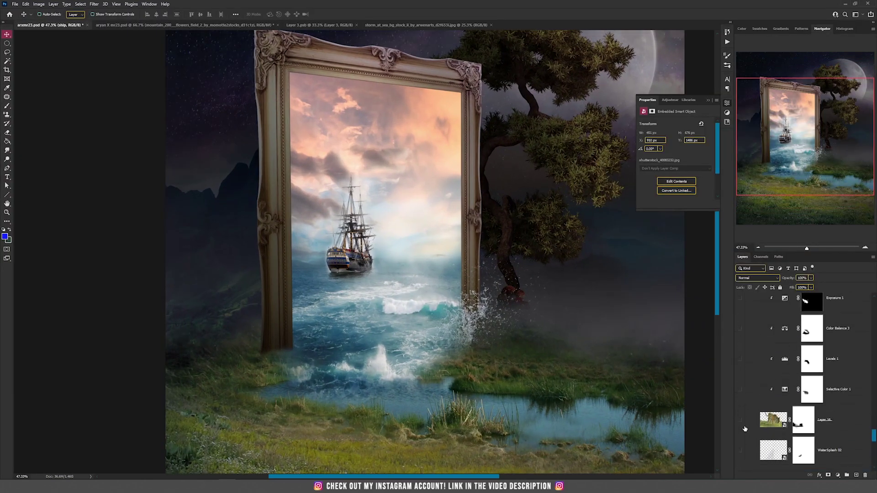
{"action": "left_click", "coordinate": [740, 420]}
{"action": "double_click", "coordinate": [773, 419]}
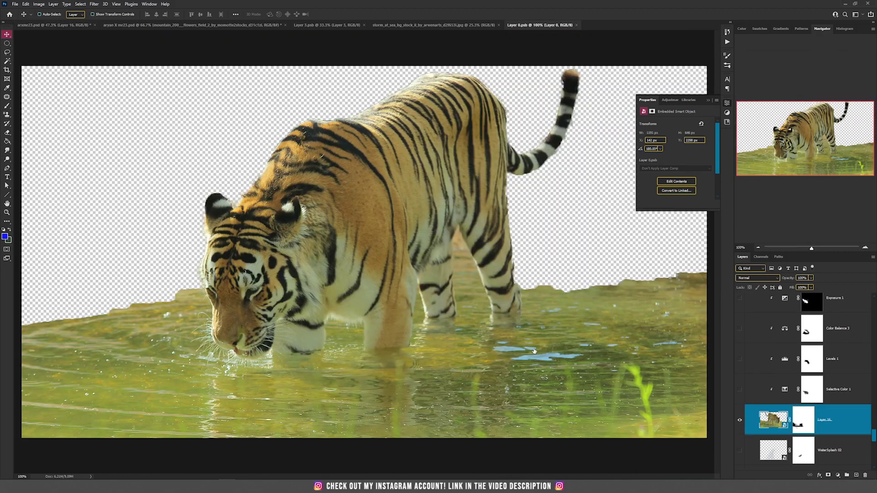
- Disable the tiger's layer mask, inspect the source photo beyond its cropped edges, and re-enable the mask
{"action": "left_click", "coordinate": [792, 308], "text": "shift"}
{"action": "key", "text": "ctrl+0"}
{"action": "key", "text": "c"}
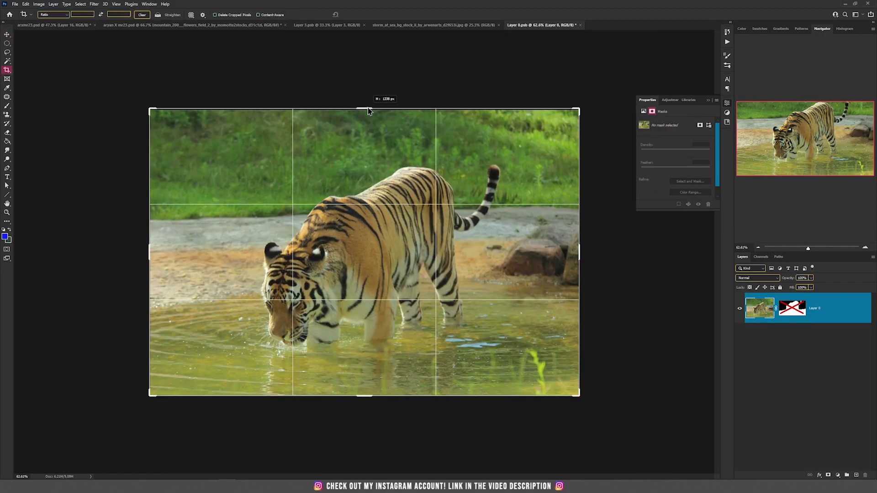
{"action": "left_click", "coordinate": [759, 308]}
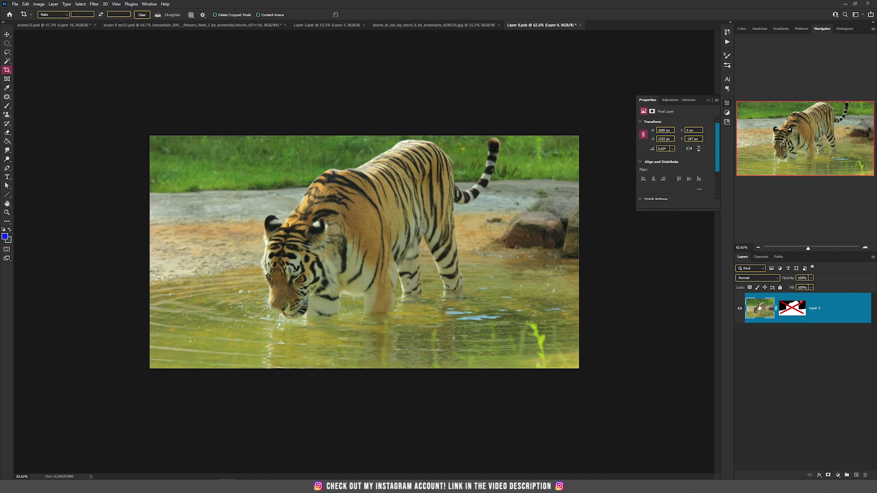
{"action": "left_click", "coordinate": [786, 312], "text": "shift"}
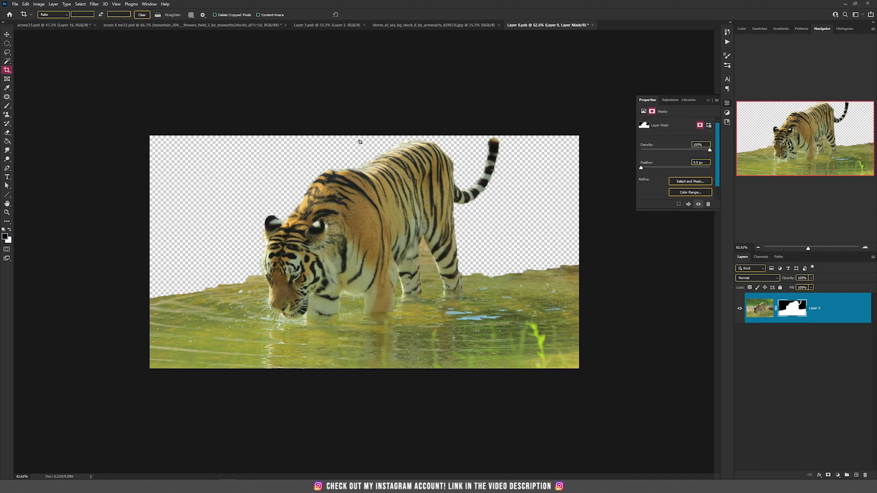
{"action": "key", "text": "v"}
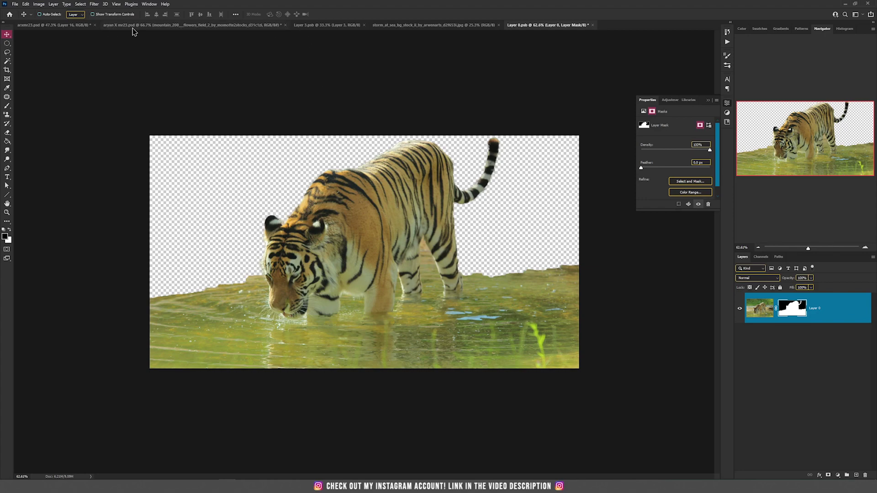
- Return to the arxmr23.psd composite, turn on the tiger's Selective Color 1 adjustment, and compare the tiger with and without it
{"action": "left_click", "coordinate": [65, 26]}
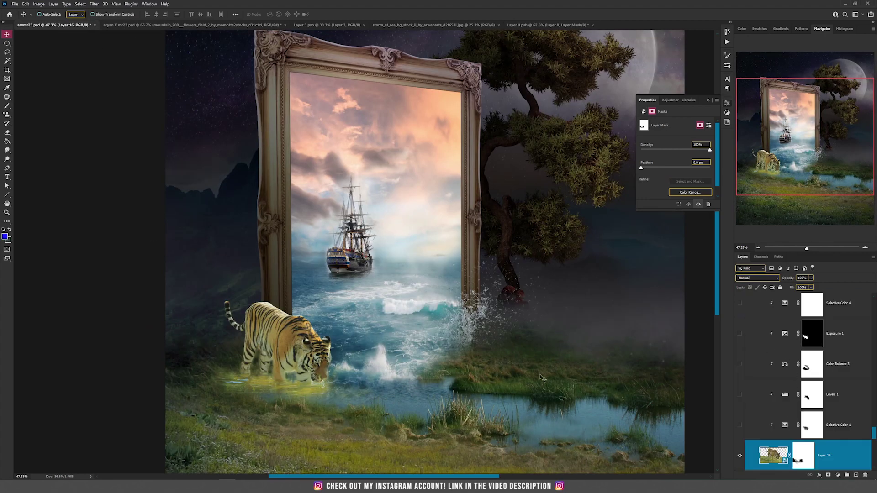
{"action": "scroll", "coordinate": [227, 382], "scroll_direction": "up", "scroll_amount": 5}
{"action": "scroll", "coordinate": [744, 390], "scroll_direction": "down", "scroll_amount": 2}
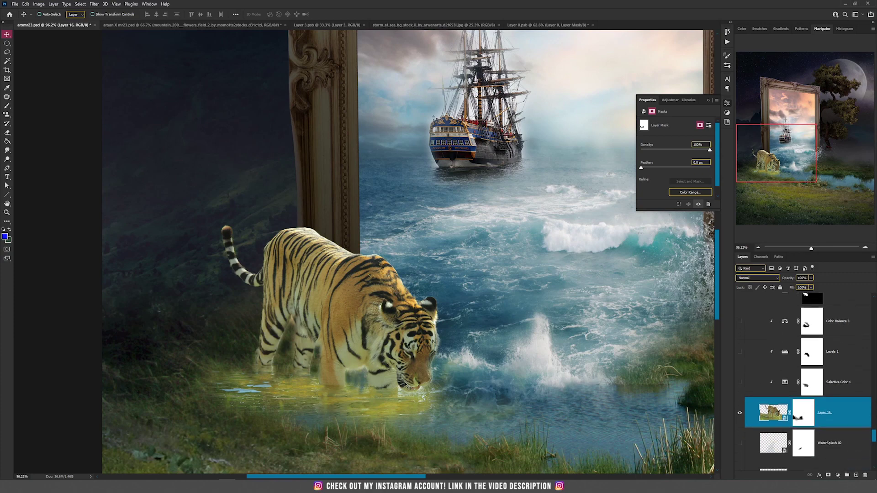
{"action": "left_click", "coordinate": [741, 383]}
{"action": "left_click", "coordinate": [784, 383]}
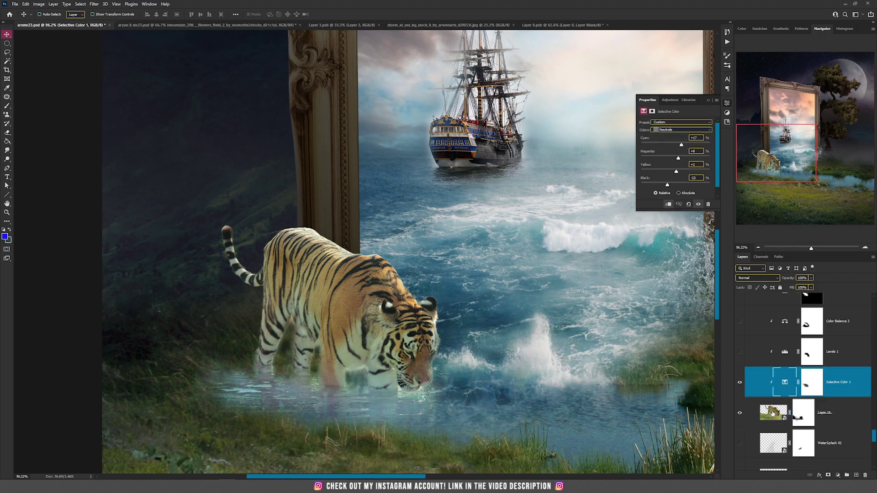
{"action": "left_click", "coordinate": [737, 386]}
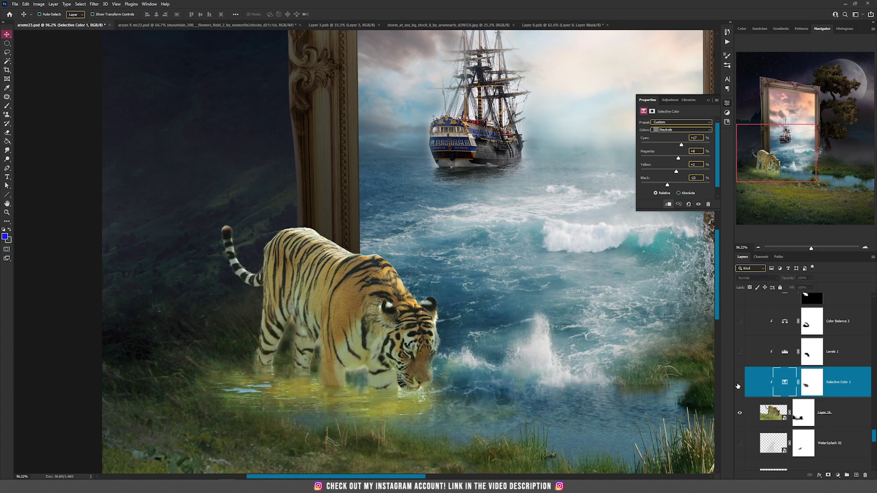
{"action": "left_click", "coordinate": [739, 383]}
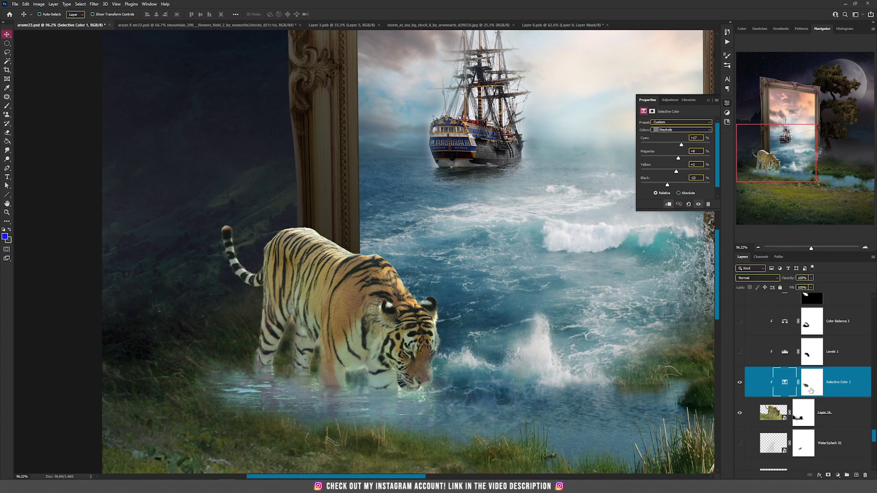
- Turn on the Levels 1 adjustment clipped to the tiger and examine its mask and settings
{"action": "scroll", "coordinate": [811, 390], "scroll_direction": "up", "scroll_amount": 2}
{"action": "left_click", "coordinate": [739, 396]}
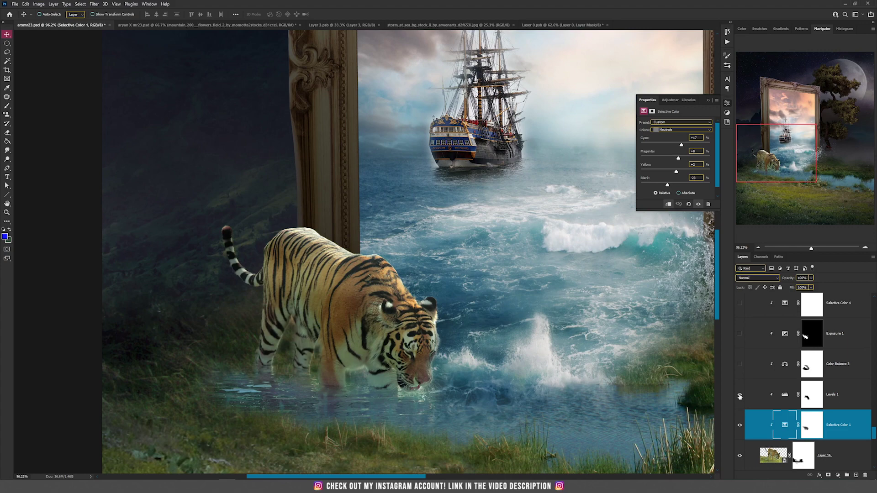
{"action": "left_click", "coordinate": [812, 398]}
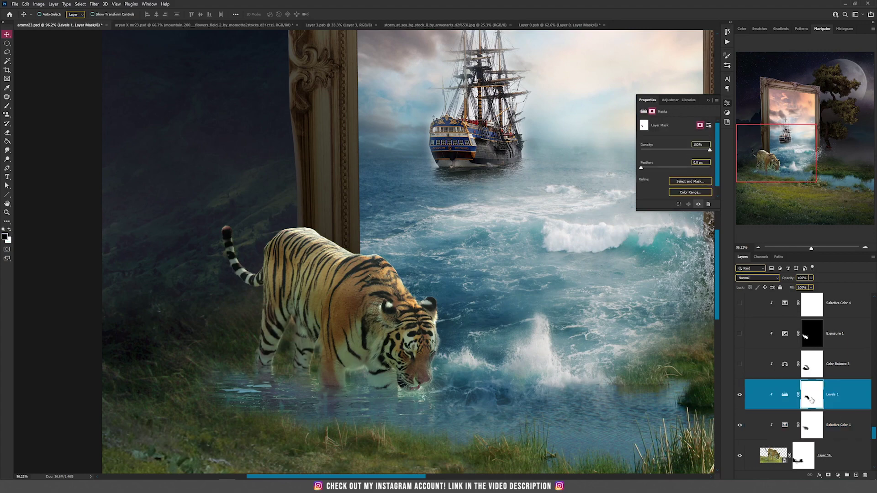
{"action": "left_click", "coordinate": [785, 401]}
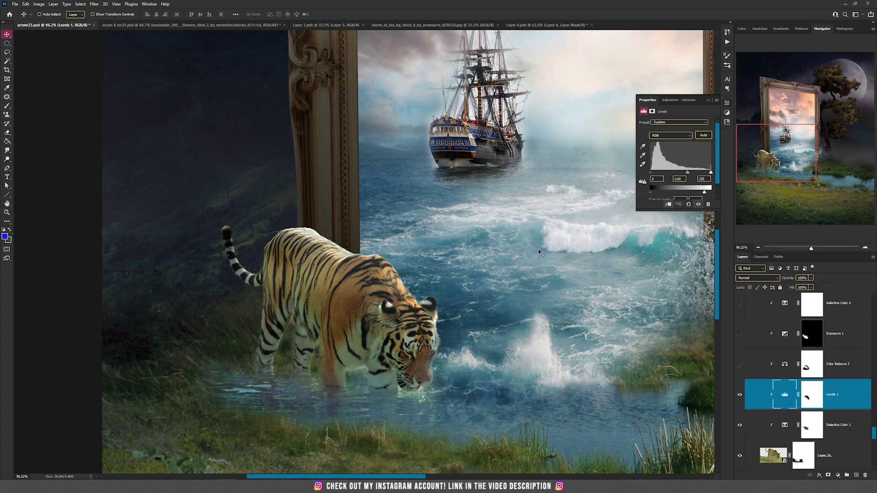
- Turn on the tiger's Color Balance 3 adjustment, display its Midtones settings, and compare the tiger with and without it
{"action": "scroll", "coordinate": [377, 350], "scroll_direction": "down", "scroll_amount": 1}
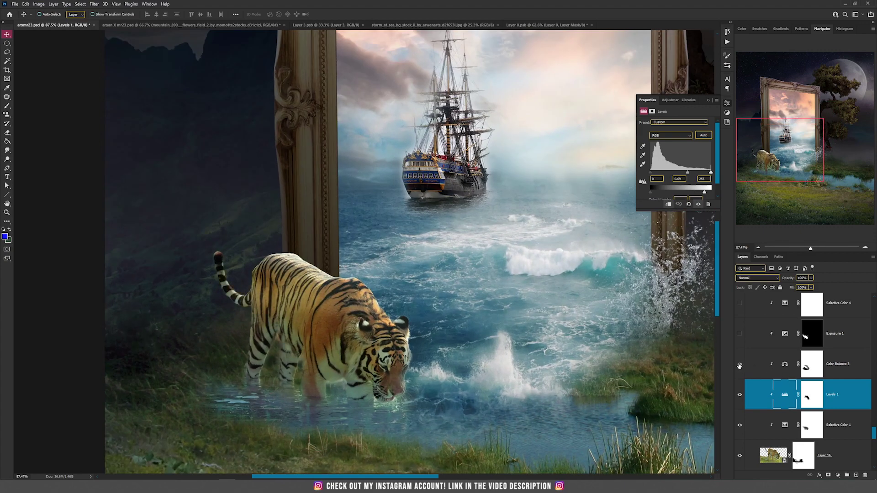
{"action": "left_click", "coordinate": [808, 367]}
{"action": "left_click", "coordinate": [786, 370]}
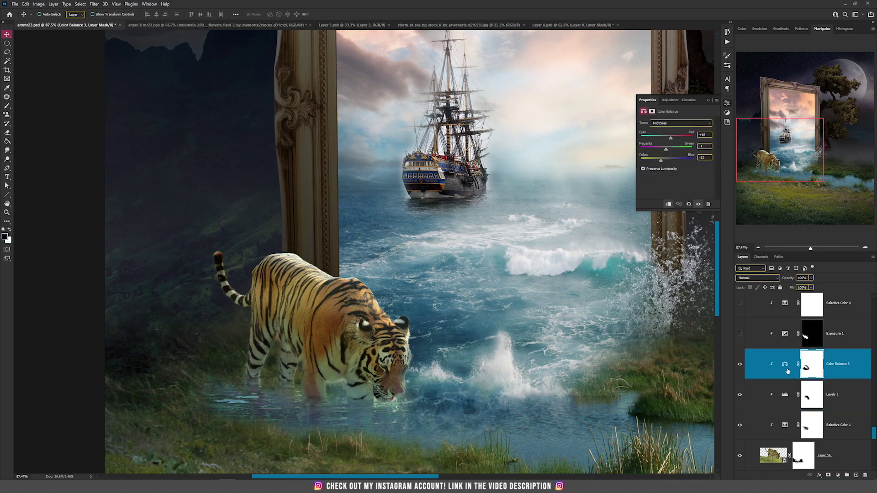
{"action": "left_click", "coordinate": [739, 364]}
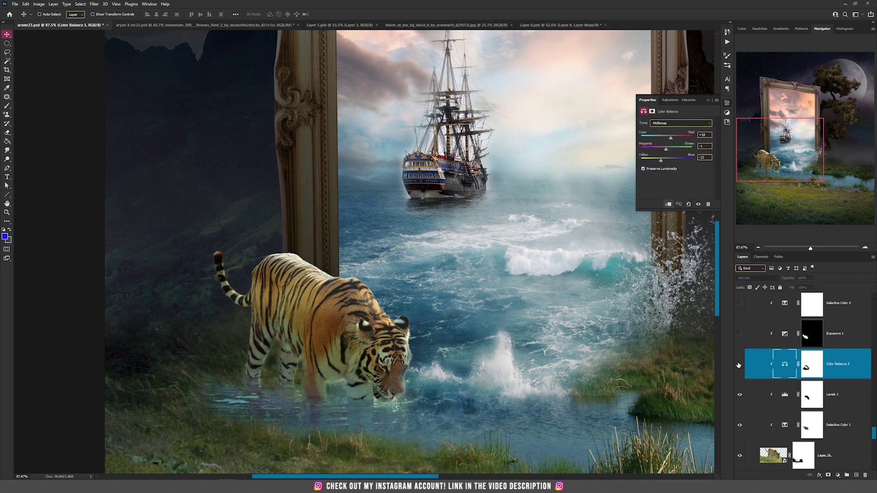
{"action": "left_click", "coordinate": [738, 364]}
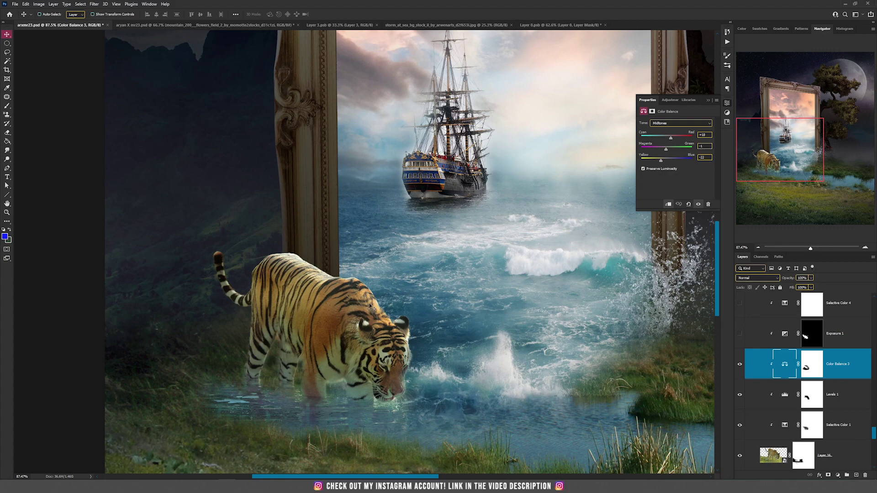
- Turn on the tiger's Exposure 1 and Selective Color 4 adjustments, and display the Blues settings of Selective Color 4
{"action": "left_click", "coordinate": [740, 334]}
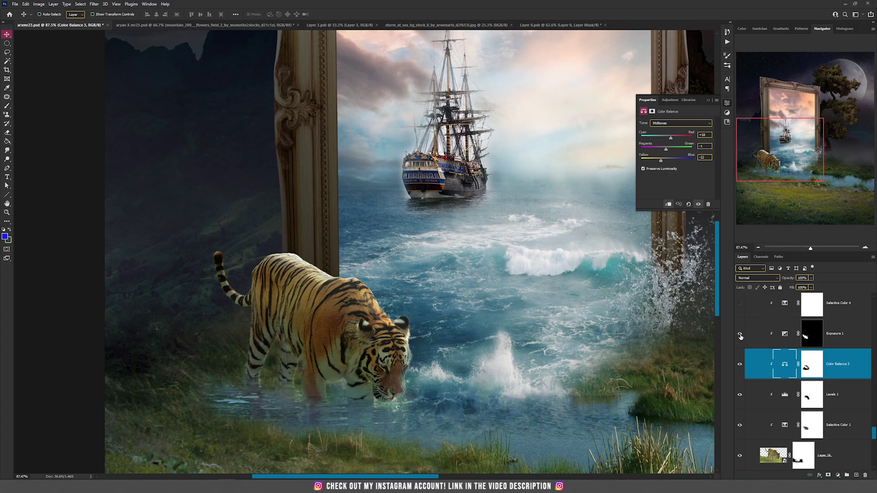
{"action": "left_click", "coordinate": [789, 338]}
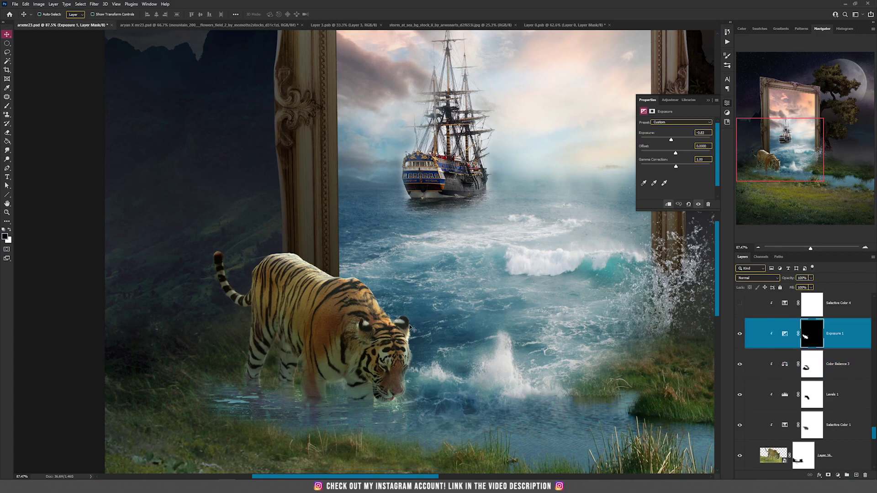
{"action": "scroll", "coordinate": [789, 358], "scroll_direction": "up", "scroll_amount": 1}
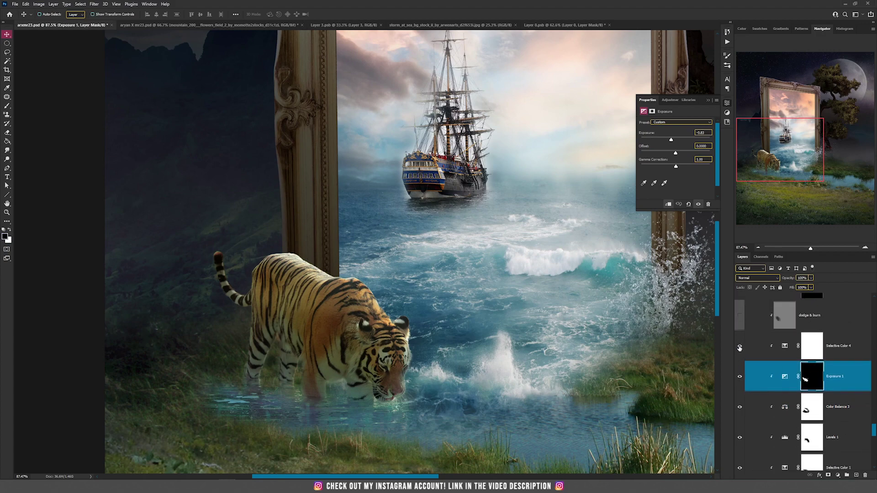
{"action": "left_click", "coordinate": [779, 349]}
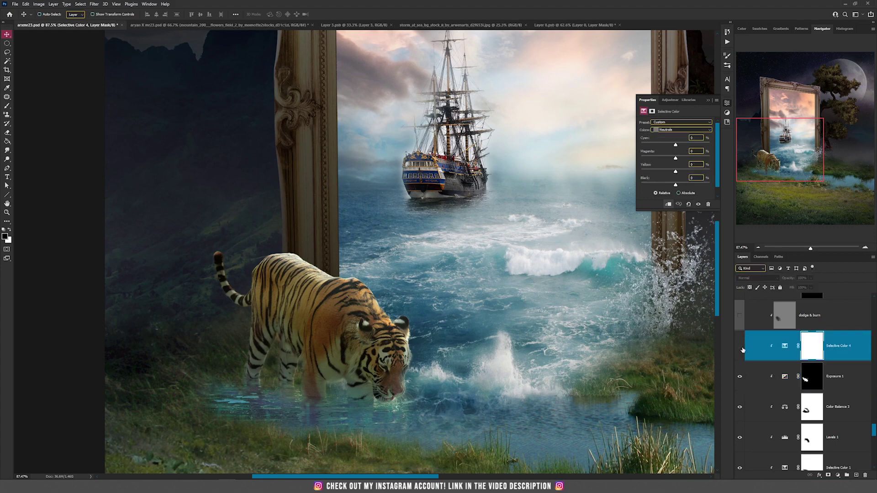
{"action": "left_click", "coordinate": [665, 130]}
{"action": "left_click", "coordinate": [663, 162]}
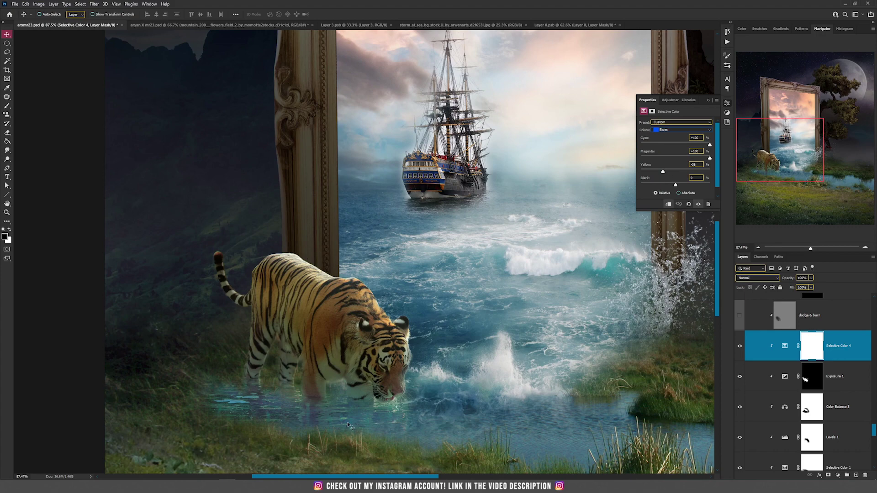
- Check the tiger against the whole composite and turn on its dodge & burn layer
{"action": "scroll", "coordinate": [449, 340], "scroll_direction": "down", "scroll_amount": 5}
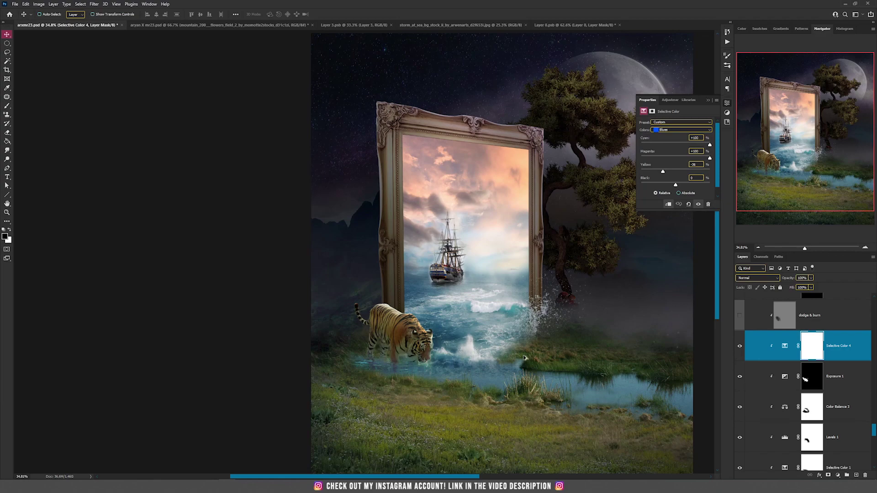
{"action": "scroll", "coordinate": [530, 371], "scroll_direction": "up", "scroll_amount": 3}
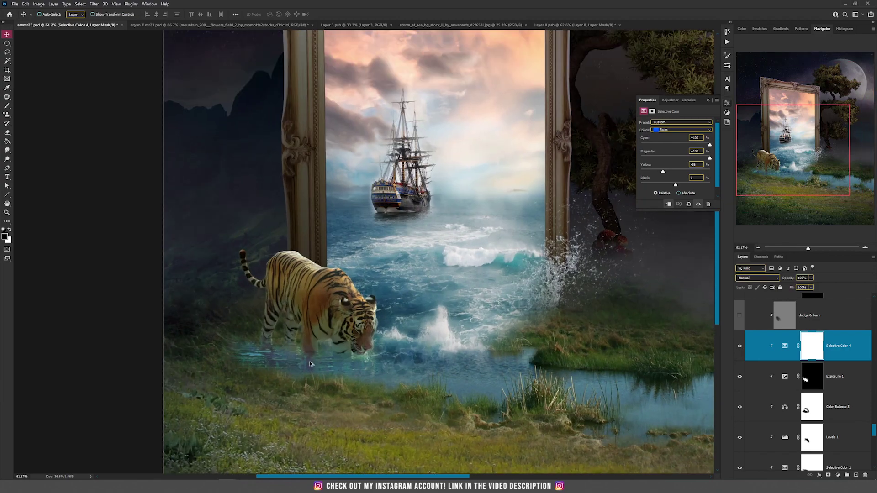
{"action": "scroll", "coordinate": [318, 354], "scroll_direction": "up", "scroll_amount": 2}
{"action": "scroll", "coordinate": [741, 370], "scroll_direction": "up", "scroll_amount": 3}
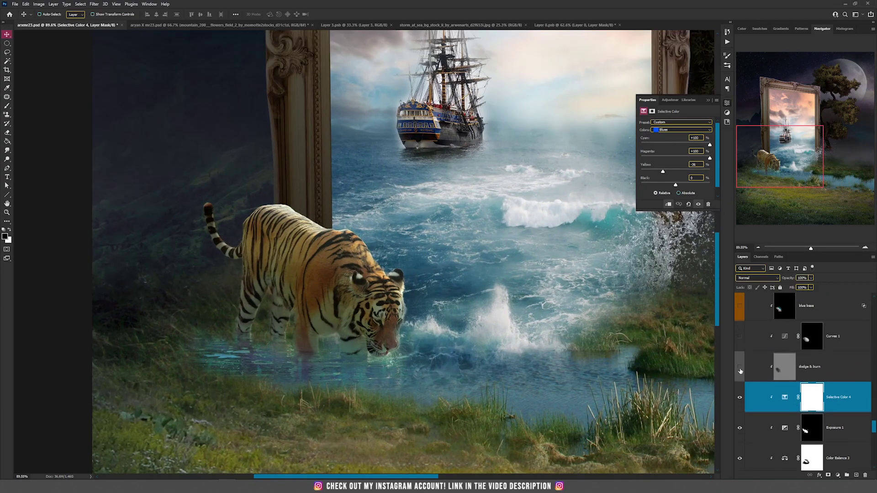
{"action": "left_click", "coordinate": [740, 368]}
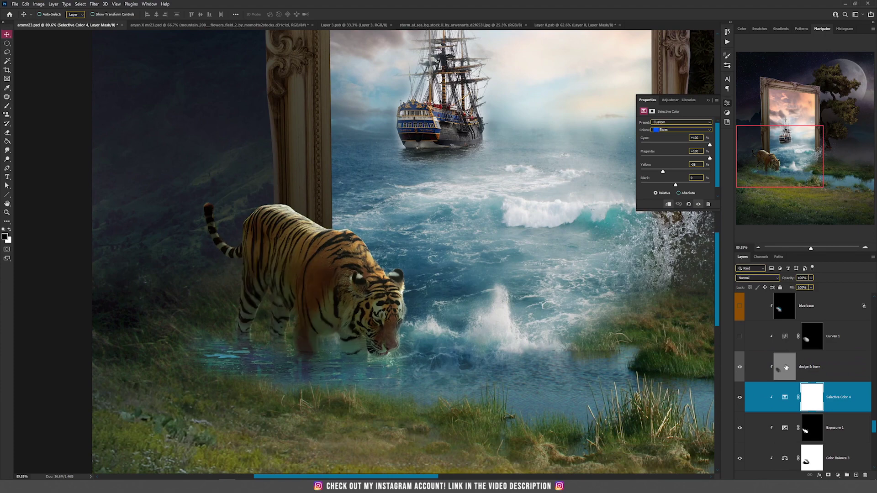
- Hide the dodge & burn layer and add a Soft Light layer filled with 50% gray above Selective Color 4, clipped to the tiger
{"action": "left_click", "coordinate": [786, 367]}
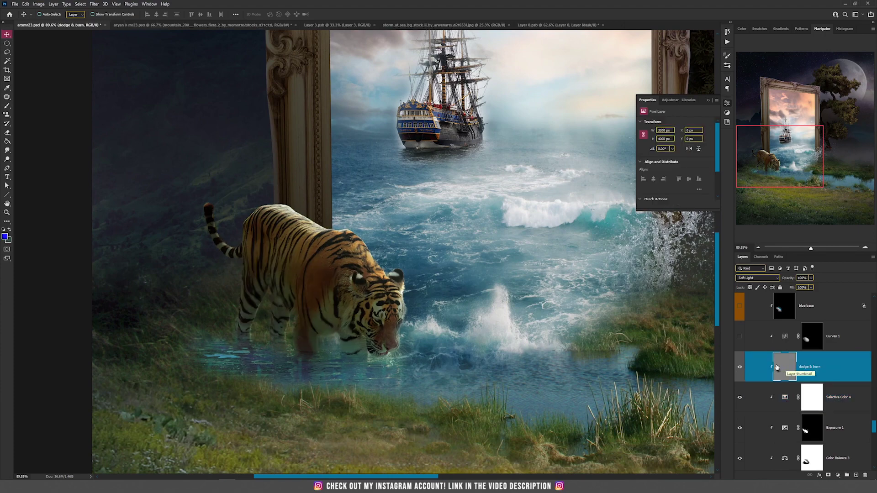
{"action": "left_click", "coordinate": [740, 368]}
{"action": "left_click", "coordinate": [845, 401]}
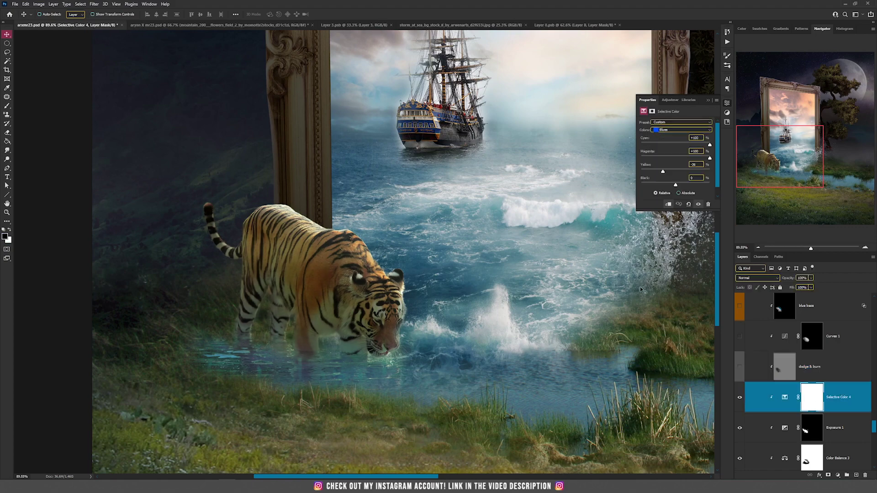
{"action": "left_click", "coordinate": [54, 4]}
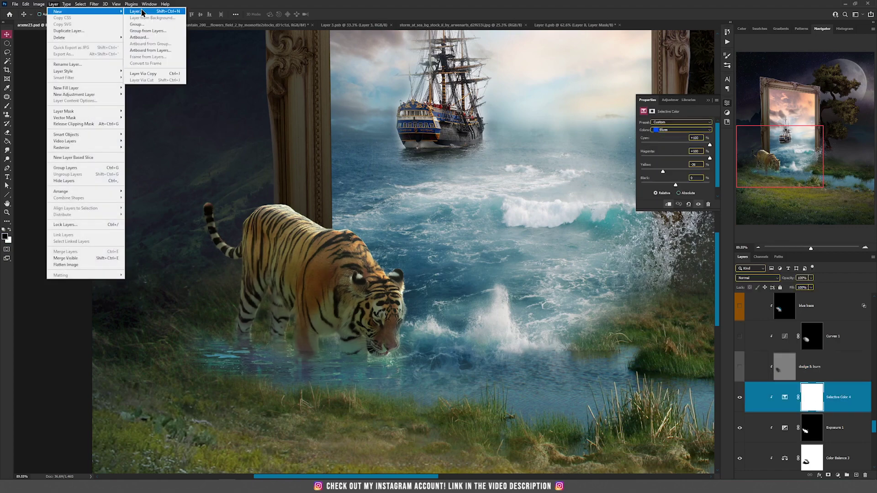
{"action": "left_click", "coordinate": [137, 11]}
{"action": "left_click", "coordinate": [418, 176]}
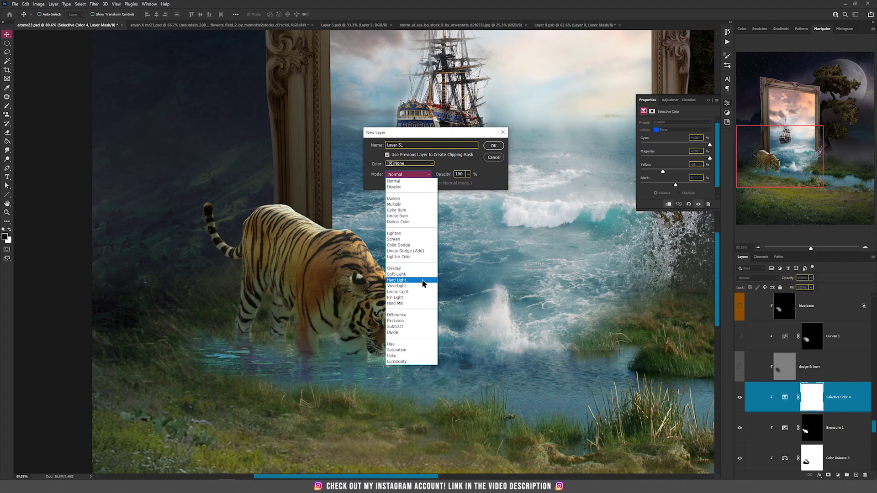
{"action": "left_click", "coordinate": [423, 275]}
{"action": "left_click", "coordinate": [416, 184]}
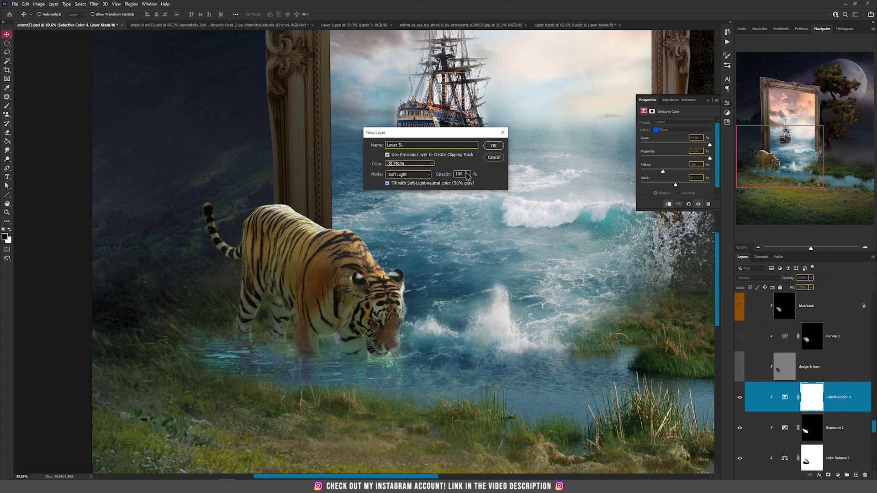
{"action": "left_click", "coordinate": [494, 145]}
- Brush test shading over the tiger's back and body on the gray layer at 8% flow, and delete that layer
{"action": "key", "text": "b"}
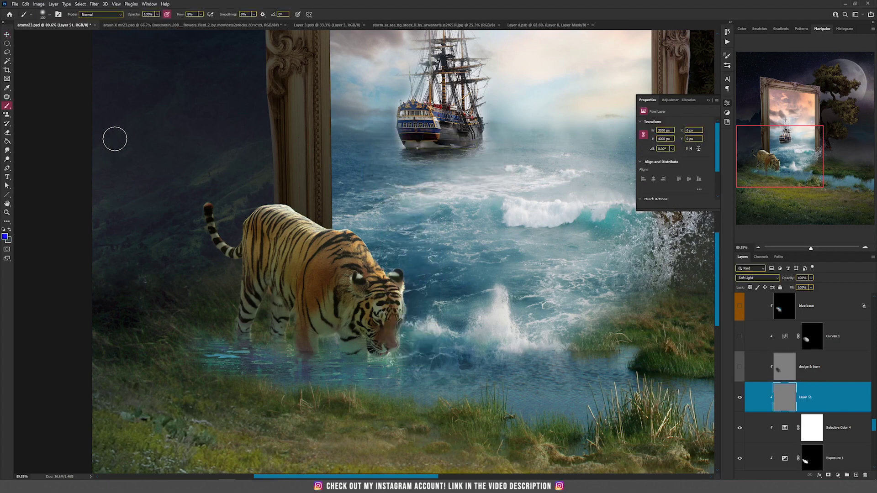
{"action": "key", "text": "d"}
{"action": "scroll", "coordinate": [208, 267], "scroll_direction": "up", "scroll_amount": 3}
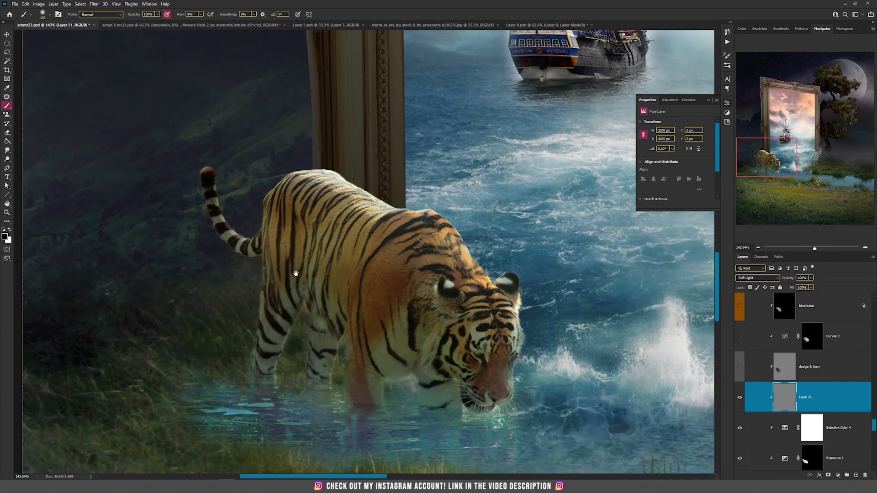
{"action": "left_click_drag", "start_coordinate": [294, 274], "coordinate": [265, 254]}
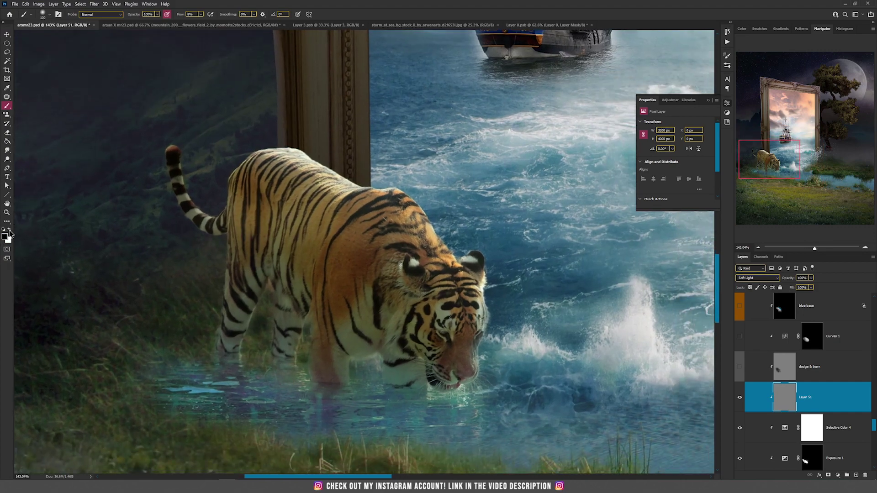
{"action": "mouse_move", "coordinate": [142, 246]}
{"action": "left_mouse_down"}
{"action": "mouse_move", "coordinate": [346, 286]}
{"action": "mouse_move", "coordinate": [242, 254]}
{"action": "mouse_move", "coordinate": [228, 274]}
{"action": "mouse_move", "coordinate": [229, 349]}
{"action": "mouse_move", "coordinate": [250, 223]}
{"action": "mouse_move", "coordinate": [254, 248]}
{"action": "mouse_move", "coordinate": [325, 281]}
{"action": "mouse_move", "coordinate": [343, 372]}
{"action": "mouse_move", "coordinate": [381, 320]}
{"action": "mouse_move", "coordinate": [411, 356]}
{"action": "mouse_move", "coordinate": [457, 338]}
{"action": "mouse_move", "coordinate": [409, 232]}
{"action": "mouse_move", "coordinate": [340, 265]}
{"action": "left_mouse_up"}
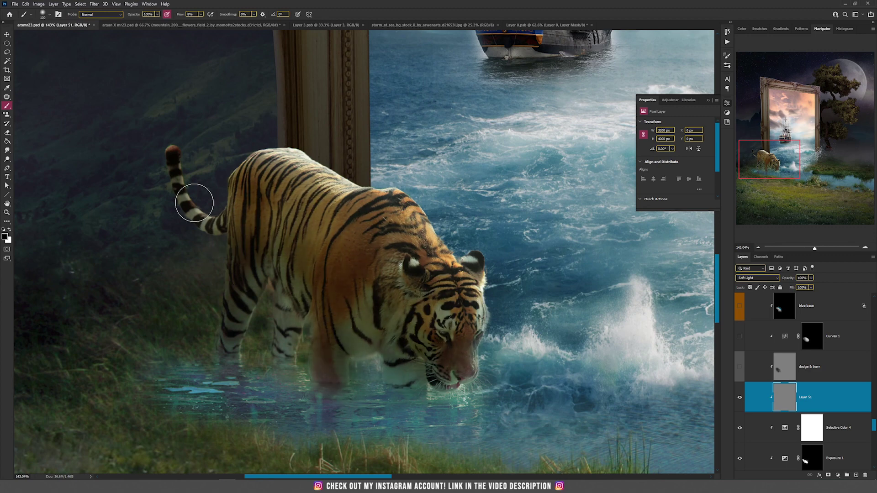
{"action": "left_click_drag", "start_coordinate": [249, 168], "coordinate": [318, 187]}
{"action": "mouse_move", "coordinate": [279, 246]}
{"action": "left_mouse_down"}
{"action": "mouse_move", "coordinate": [310, 256]}
{"action": "mouse_move", "coordinate": [304, 327]}
{"action": "mouse_move", "coordinate": [284, 276]}
{"action": "mouse_move", "coordinate": [250, 263]}
{"action": "mouse_move", "coordinate": [243, 243]}
{"action": "mouse_move", "coordinate": [282, 197]}
{"action": "mouse_move", "coordinate": [210, 245]}
{"action": "mouse_move", "coordinate": [166, 180]}
{"action": "mouse_move", "coordinate": [276, 184]}
{"action": "mouse_move", "coordinate": [339, 206]}
{"action": "mouse_move", "coordinate": [345, 356]}
{"action": "left_mouse_up"}
{"action": "key", "text": "Delete"}
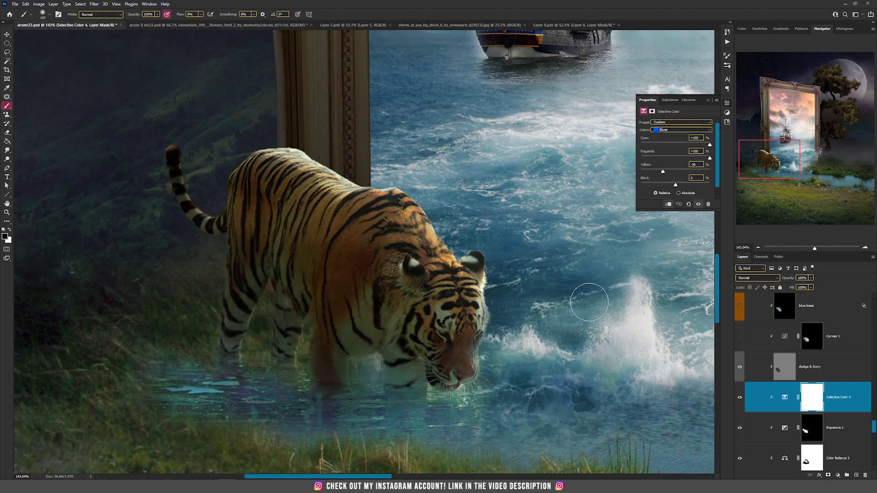
- Turn on the tiger's Curves 1 adjustment and compare the tiger with and without it
{"action": "scroll", "coordinate": [448, 306], "scroll_direction": "down", "scroll_amount": 4}
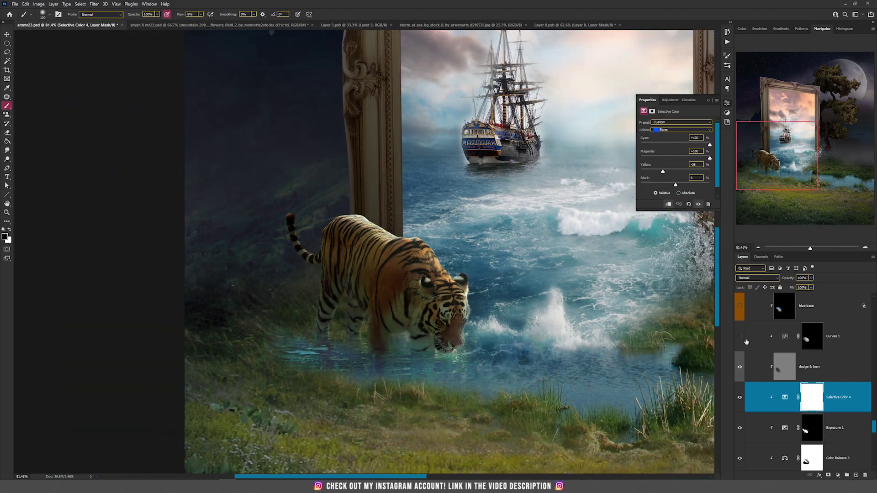
{"action": "left_click", "coordinate": [740, 337]}
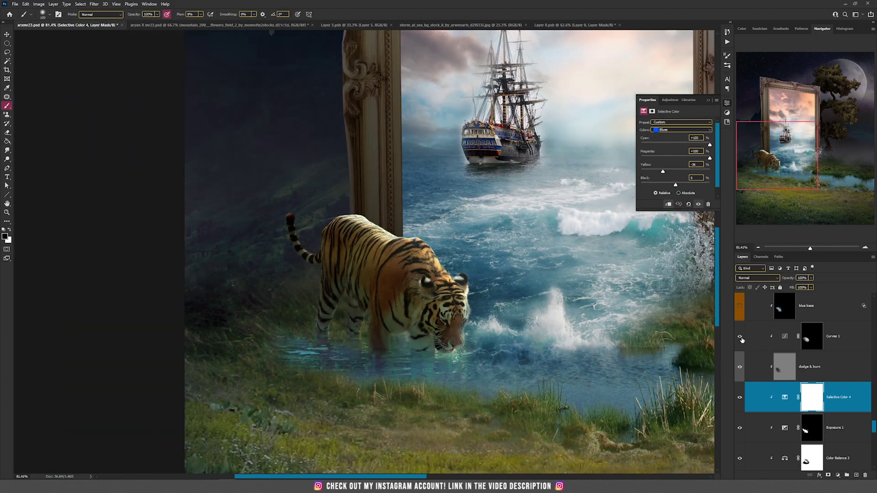
{"action": "left_click", "coordinate": [782, 335]}
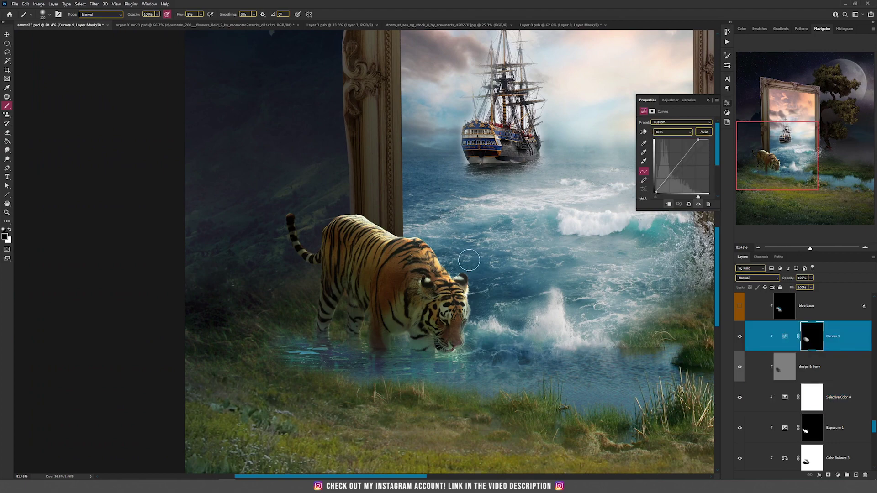
{"action": "scroll", "coordinate": [445, 274], "scroll_direction": "up", "scroll_amount": 3}
{"action": "scroll", "coordinate": [426, 260], "scroll_direction": "down", "scroll_amount": 3}
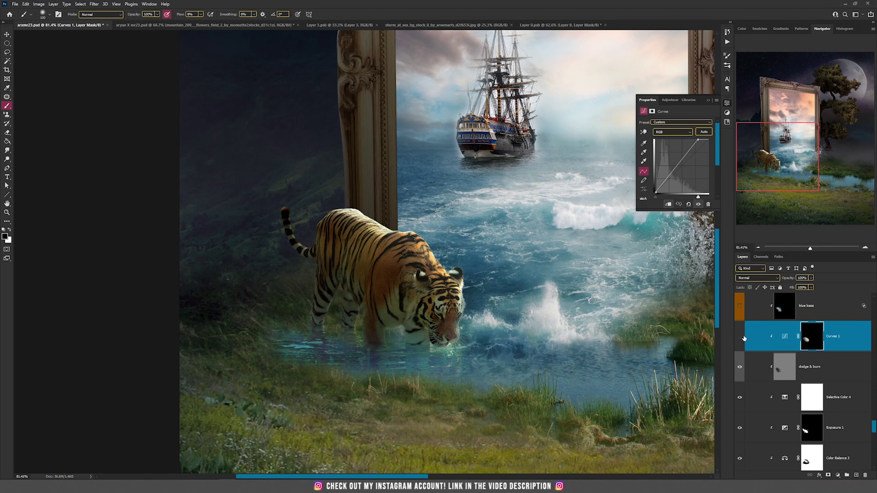
{"action": "left_click", "coordinate": [743, 338]}
{"action": "left_click", "coordinate": [743, 338]}
- Display the Curves 1 settings enlarged and check the tiger against the surrounding composite
{"action": "left_click", "coordinate": [782, 337]}
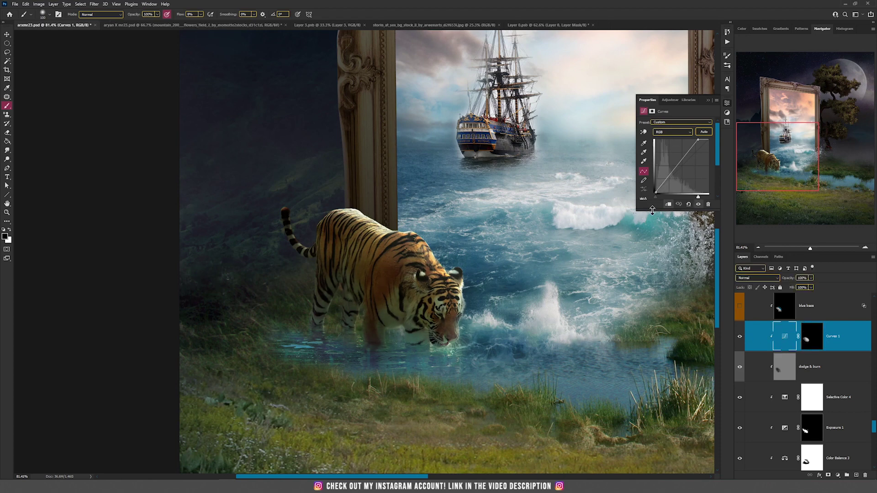
{"action": "left_click_drag", "start_coordinate": [638, 211], "coordinate": [567, 265]}
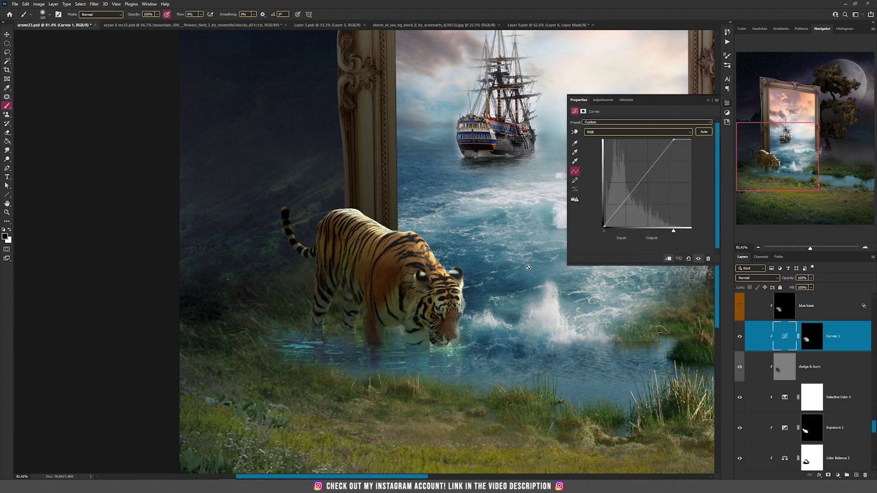
{"action": "left_click_drag", "start_coordinate": [574, 300], "coordinate": [431, 325]}
{"action": "scroll", "coordinate": [403, 309], "scroll_direction": "down", "scroll_amount": 3}
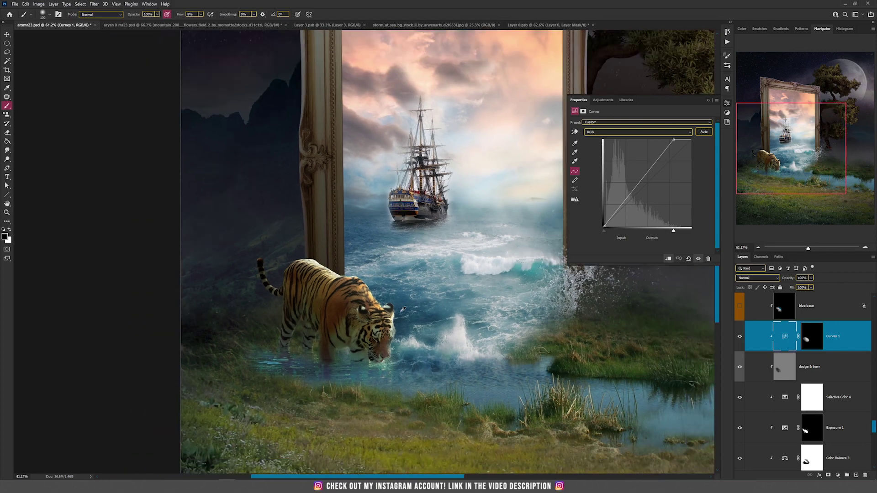
- Turn on the tiger's blue base layer, examine its glow on the fur, and collapse the layer properties
{"action": "left_click", "coordinate": [750, 311]}
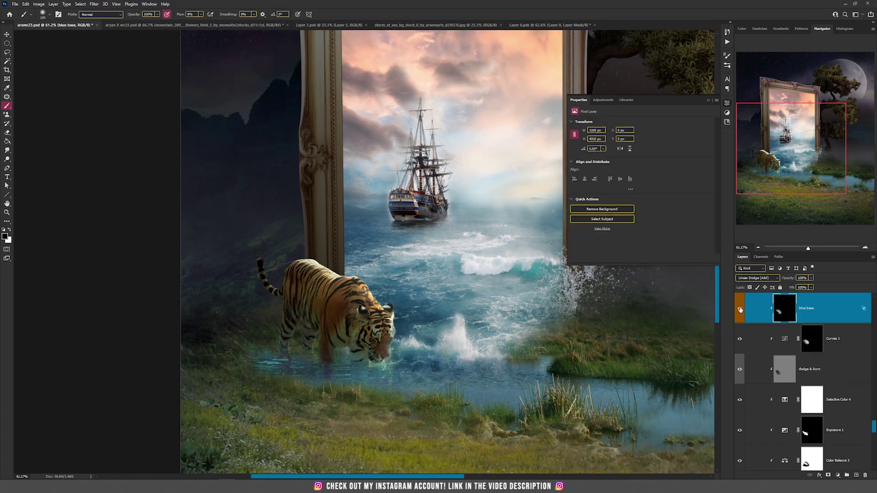
{"action": "left_click", "coordinate": [740, 310]}
{"action": "scroll", "coordinate": [351, 305], "scroll_direction": "up", "scroll_amount": 10}
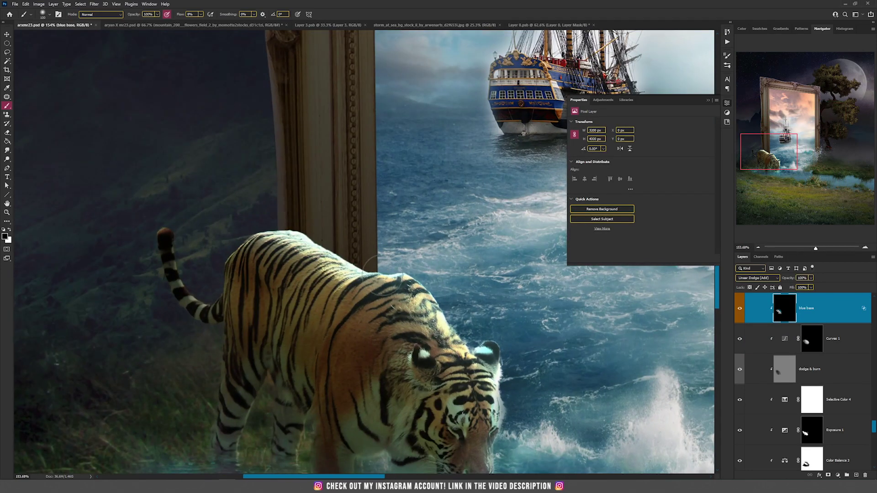
{"action": "scroll", "coordinate": [397, 273], "scroll_direction": "down", "scroll_amount": 3}
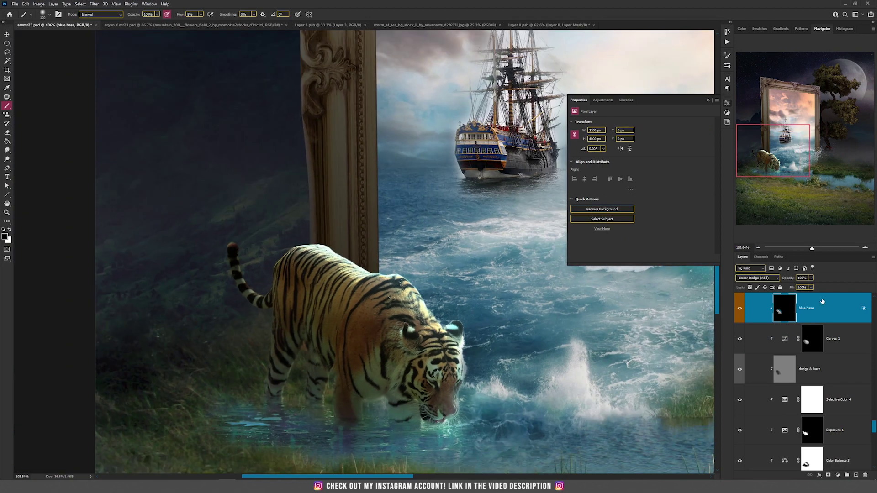
{"action": "left_click", "coordinate": [708, 97]}
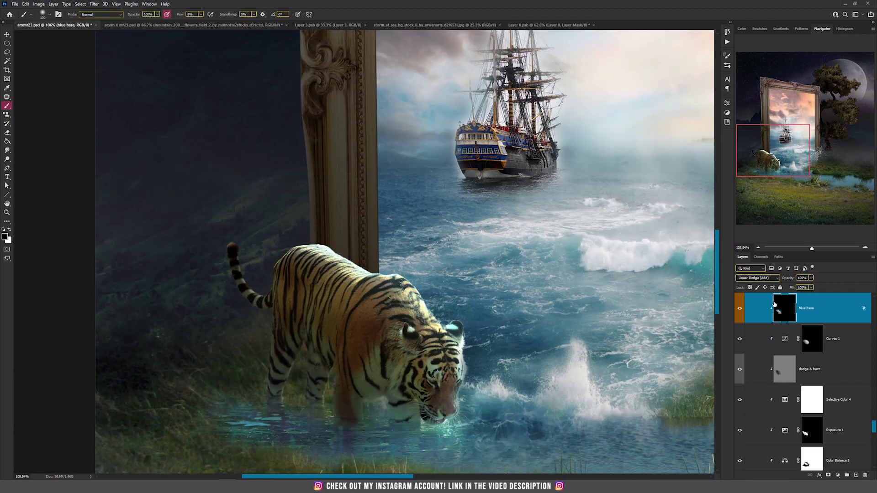
- Add a Linear Dodge (Add) layer filled with neutral black above blue base and clip it to the tiger
{"action": "left_click", "coordinate": [54, 4]}
{"action": "mouse_move", "coordinate": [87, 12]}
{"action": "left_click", "coordinate": [153, 14]}
{"action": "left_click", "coordinate": [420, 174]}
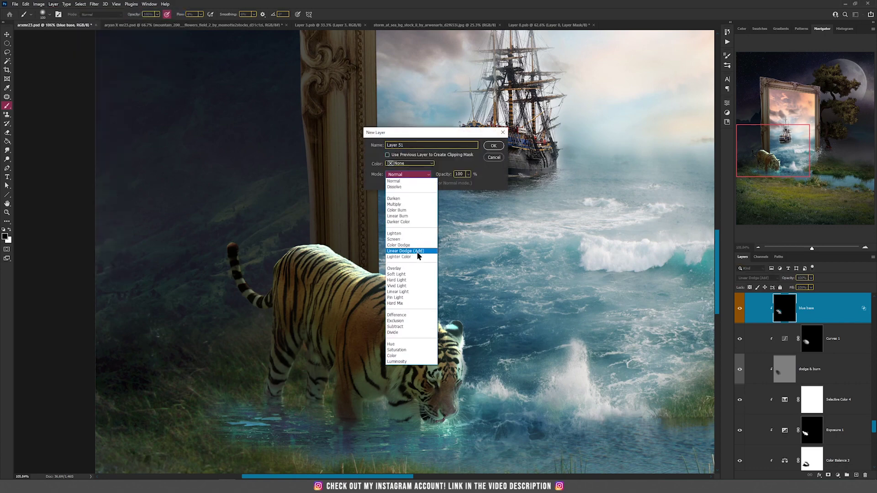
{"action": "left_click", "coordinate": [417, 251]}
{"action": "left_click", "coordinate": [413, 183]}
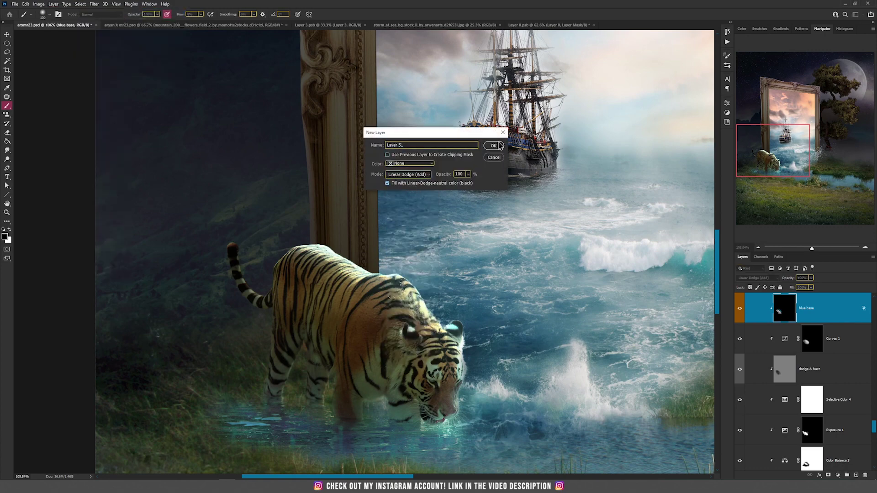
{"action": "key", "text": "Return"}
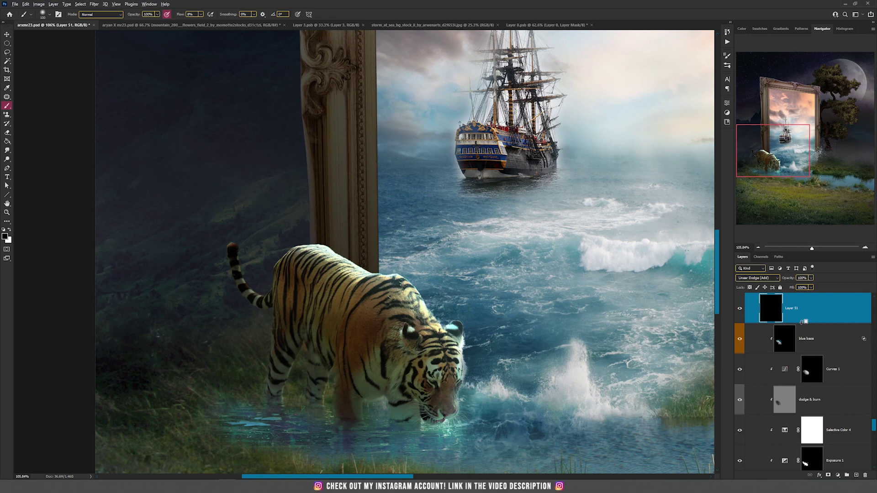
{"action": "left_click", "coordinate": [802, 322], "text": "alt"}
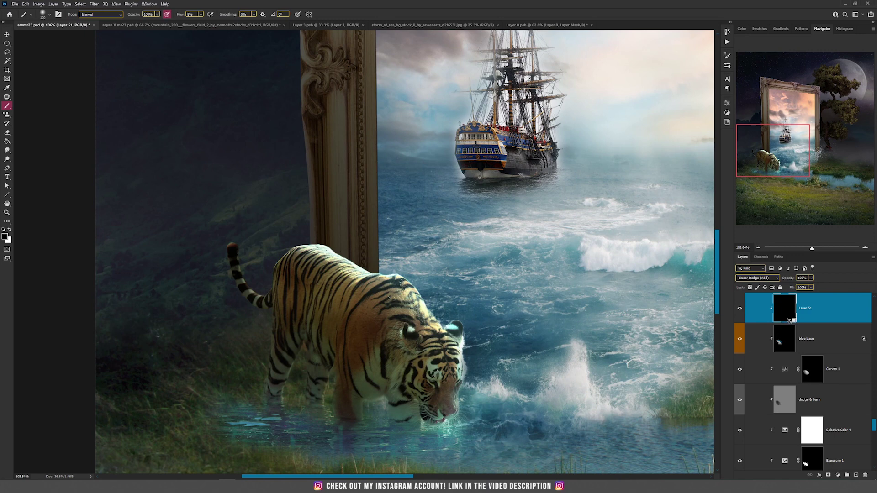
- With blue base hidden, paint sampled sea blue along the tiger's back and head, and split the layer's Underlying Layer black Blend If slider
{"action": "left_click", "coordinate": [788, 337]}
{"action": "key", "text": "ctrl+comma"}
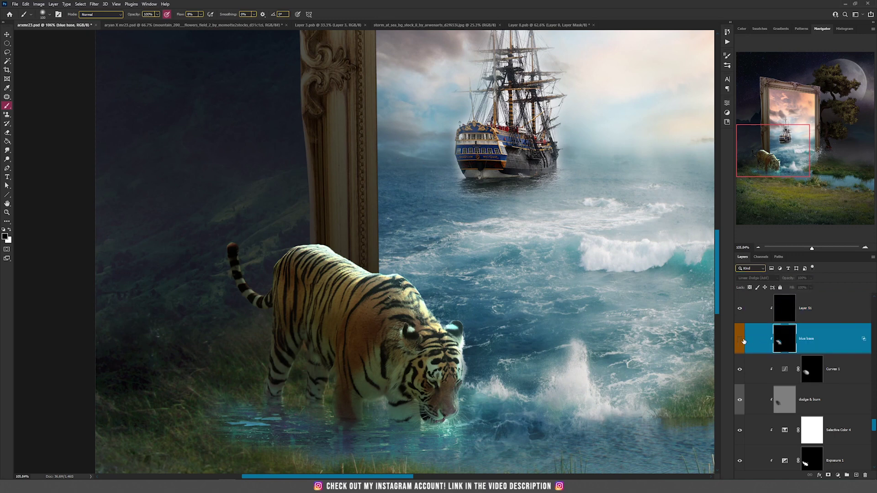
{"action": "left_click", "coordinate": [792, 315]}
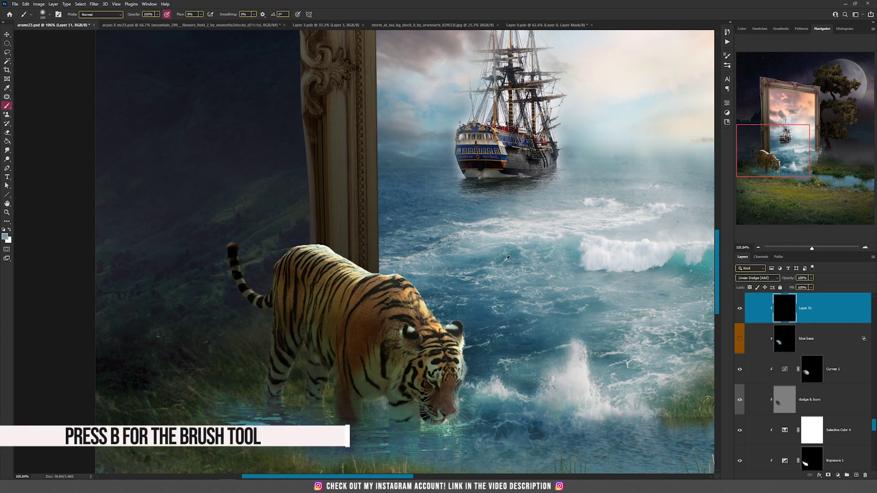
{"action": "mouse_move", "coordinate": [328, 244]}
{"action": "left_mouse_down"}
{"action": "mouse_move", "coordinate": [434, 319]}
{"action": "mouse_move", "coordinate": [452, 352]}
{"action": "mouse_move", "coordinate": [456, 395]}
{"action": "mouse_move", "coordinate": [425, 315]}
{"action": "mouse_move", "coordinate": [368, 272]}
{"action": "mouse_move", "coordinate": [303, 242]}
{"action": "mouse_move", "coordinate": [461, 338]}
{"action": "mouse_move", "coordinate": [457, 347]}
{"action": "mouse_move", "coordinate": [467, 342]}
{"action": "left_mouse_up"}
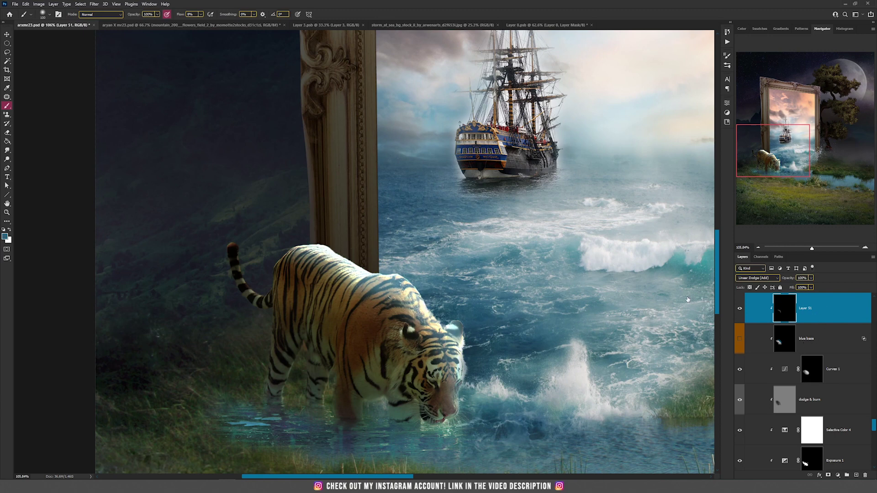
{"action": "left_click_drag", "start_coordinate": [661, 284], "coordinate": [705, 286]}
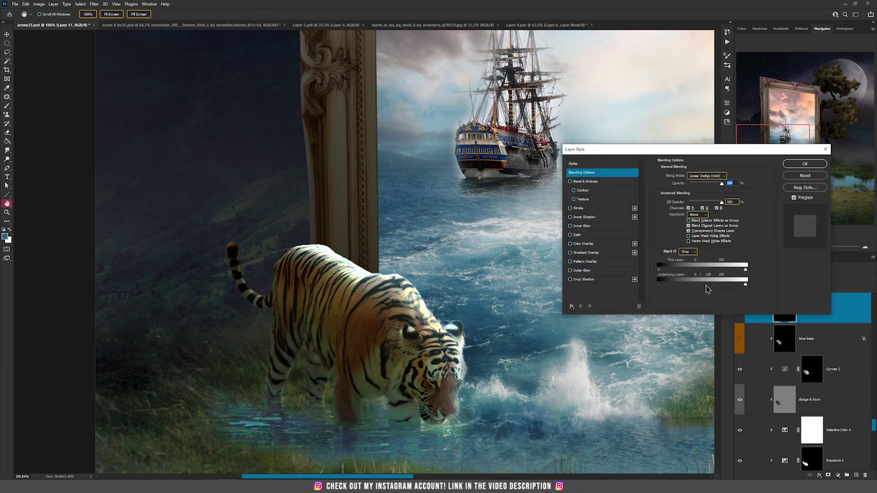
{"action": "left_click", "coordinate": [805, 163]}
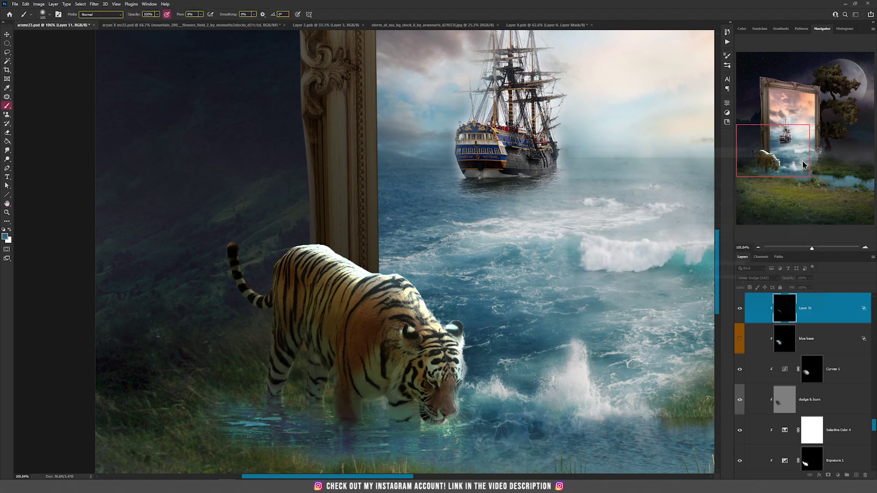
- Delete the test glow layer and turn the blue base layer back on
{"action": "left_click", "coordinate": [739, 310]}
{"action": "left_click", "coordinate": [739, 339]}
{"action": "left_click", "coordinate": [865, 476]}
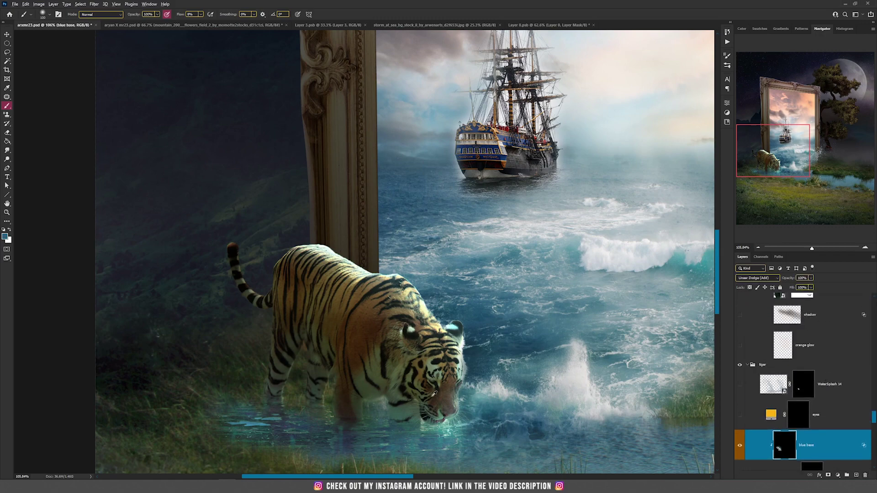
{"action": "scroll", "coordinate": [476, 367], "scroll_direction": "down", "scroll_amount": 5}
{"action": "scroll", "coordinate": [466, 280], "scroll_direction": "down", "scroll_amount": 2}
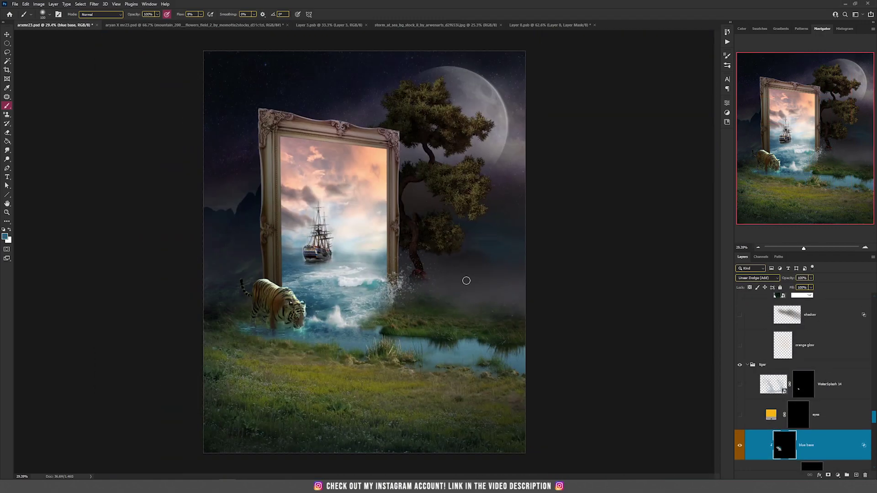
- Turn on the eyes color fill layer in the tiger group and examine its mask, fill and Overlay blend mode
{"action": "key", "text": "v"}
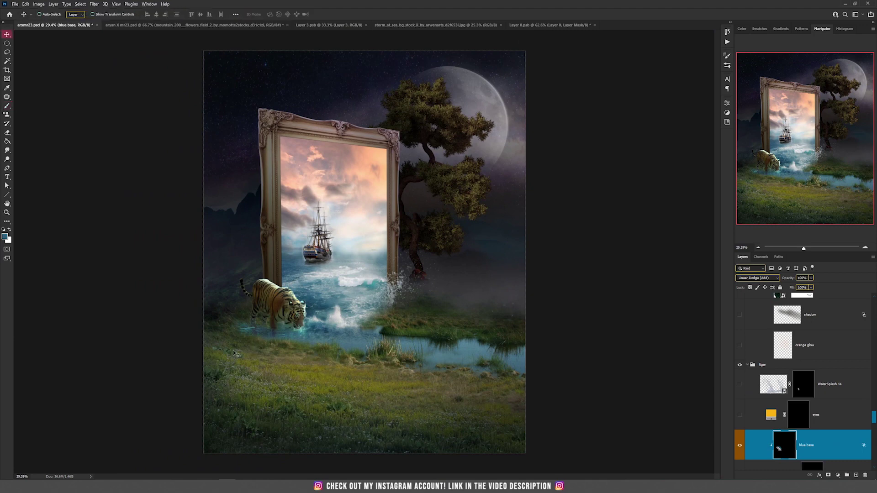
{"action": "scroll", "coordinate": [297, 315], "scroll_direction": "up", "scroll_amount": 14}
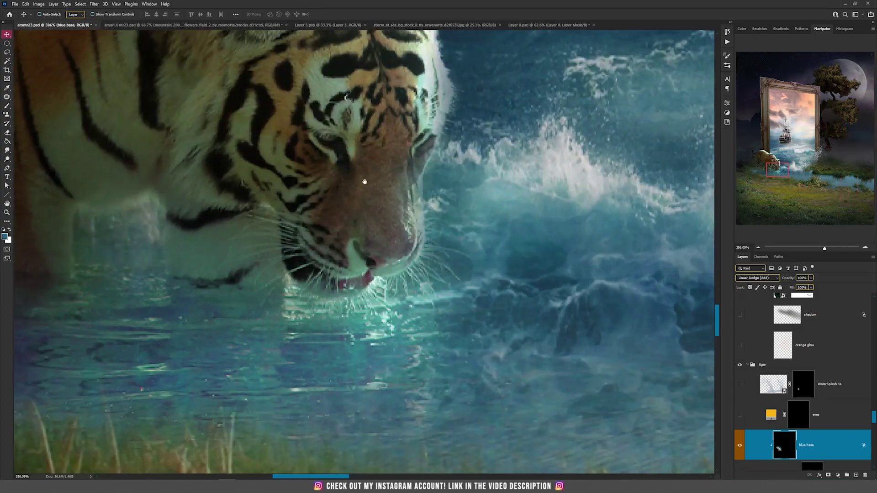
{"action": "left_click_drag", "start_coordinate": [365, 182], "coordinate": [376, 273]}
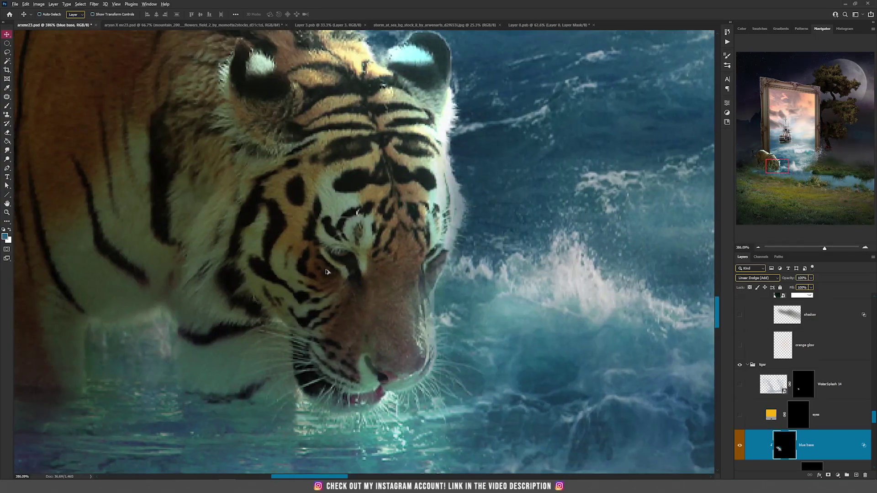
{"action": "scroll", "coordinate": [354, 219], "scroll_direction": "up", "scroll_amount": 2}
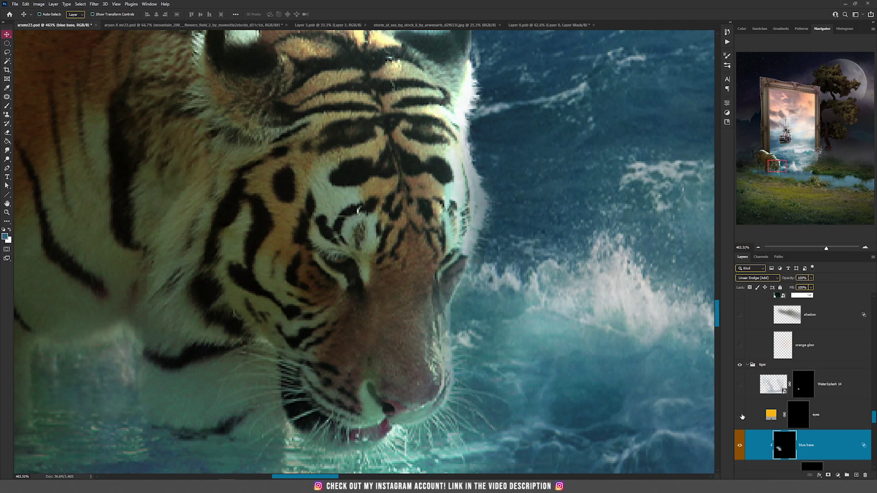
{"action": "left_click", "coordinate": [740, 416]}
{"action": "left_click", "coordinate": [798, 415]}
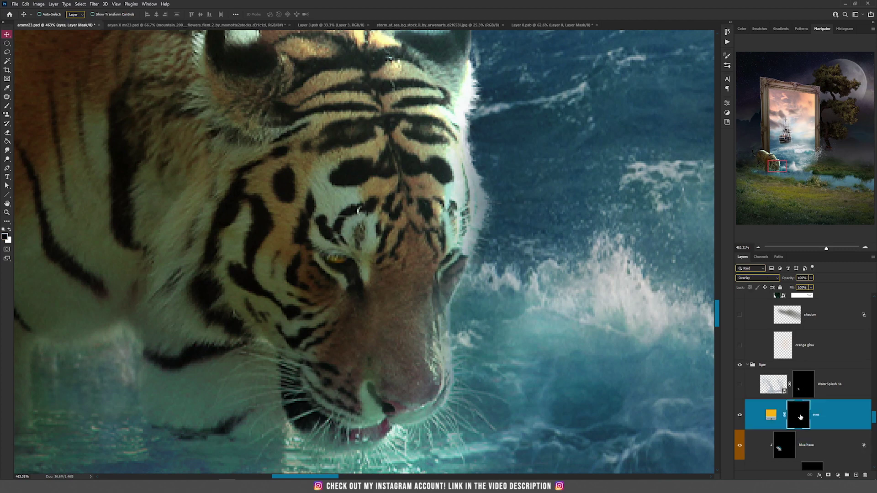
{"action": "left_click", "coordinate": [770, 415]}
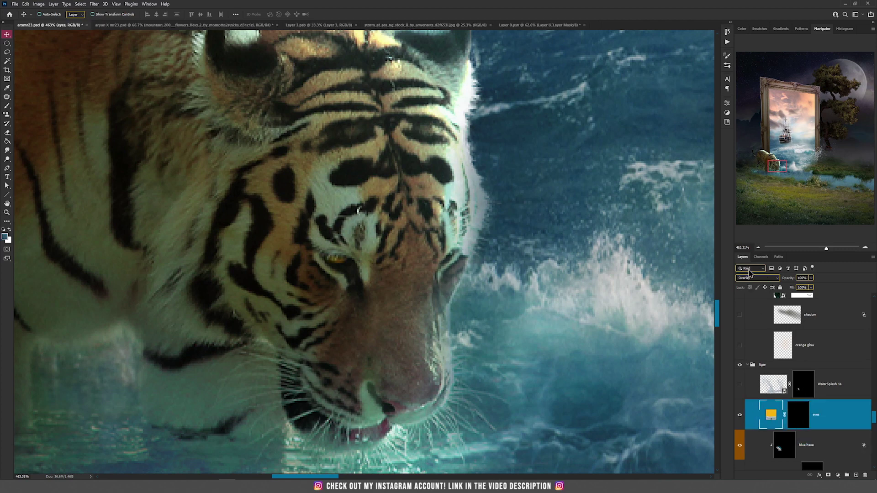
- Hide the eyes layer and start adding a new fill or adjustment layer above it
{"action": "left_click", "coordinate": [739, 418]}
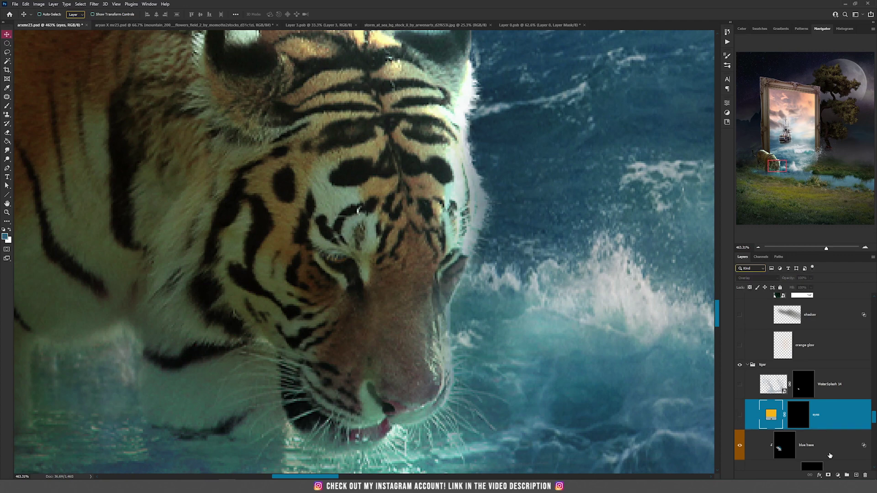
{"action": "left_click", "coordinate": [837, 476]}
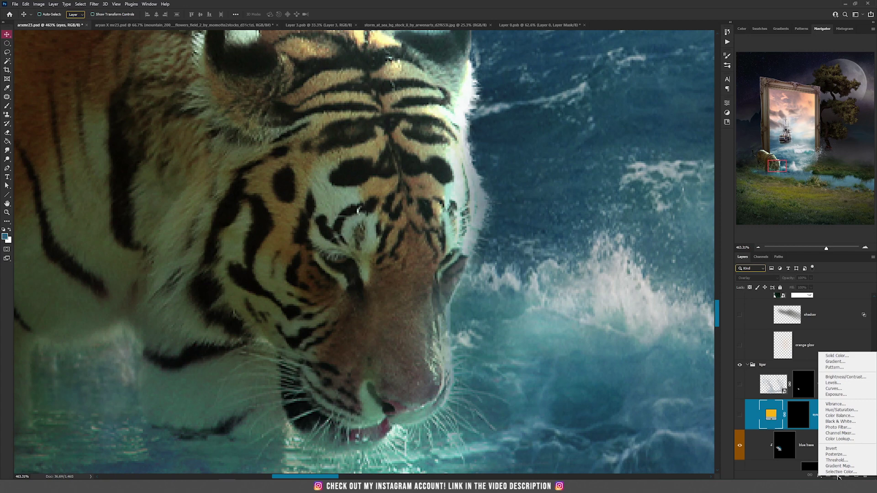
- Add an orange Solid Color fill layer above the eyes layer and invert its mask to black
{"action": "left_click", "coordinate": [837, 356]}
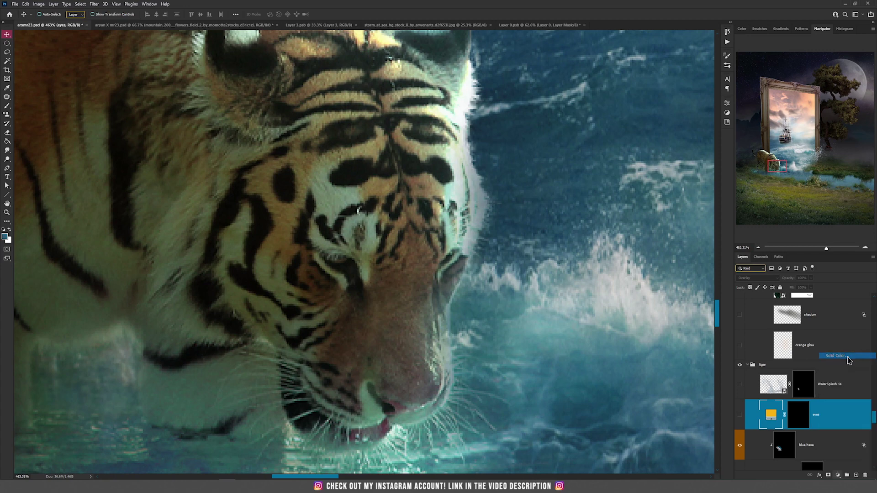
{"action": "left_click", "coordinate": [666, 367]}
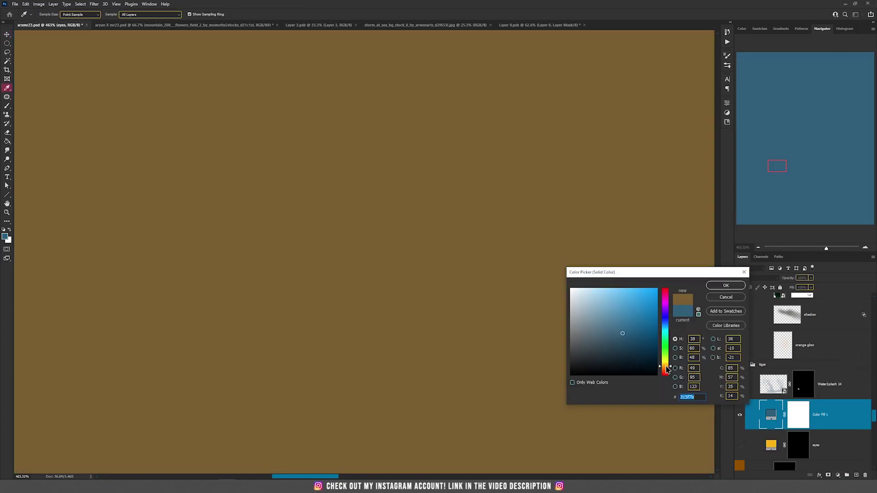
{"action": "left_click_drag", "start_coordinate": [639, 310], "coordinate": [658, 288]}
{"action": "left_click", "coordinate": [725, 286]}
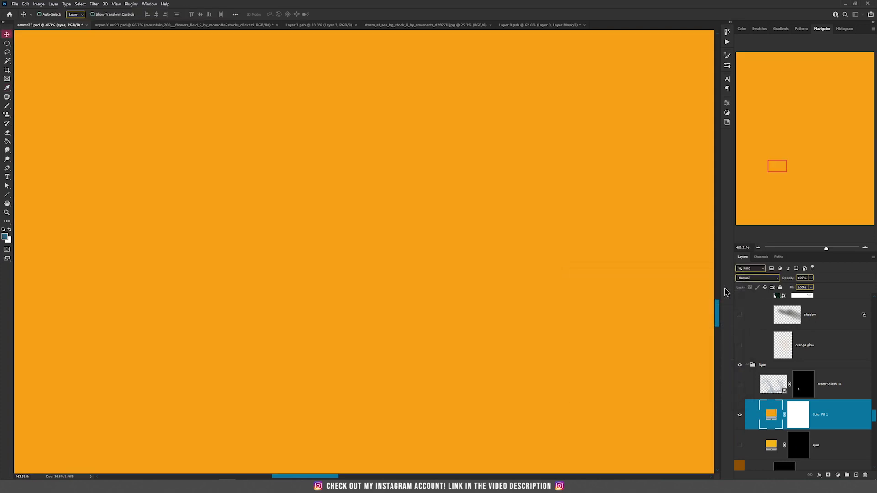
{"action": "left_click", "coordinate": [799, 417]}
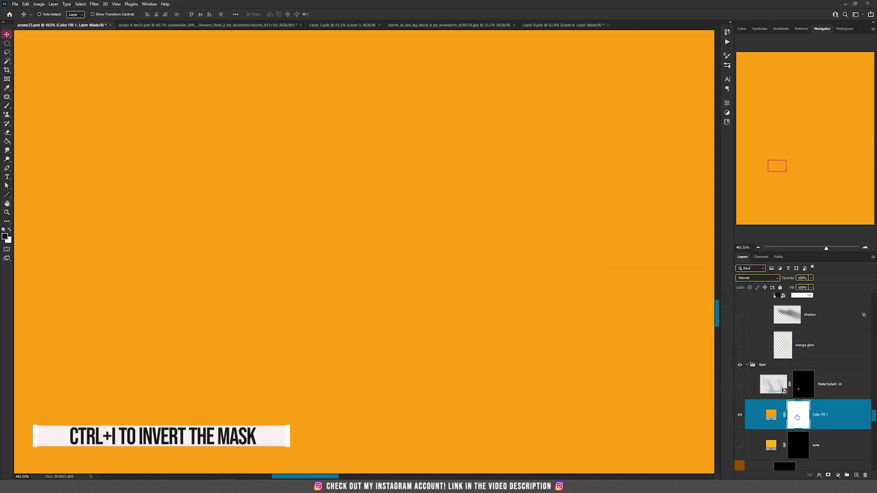
{"action": "key", "text": "ctrl+i"}
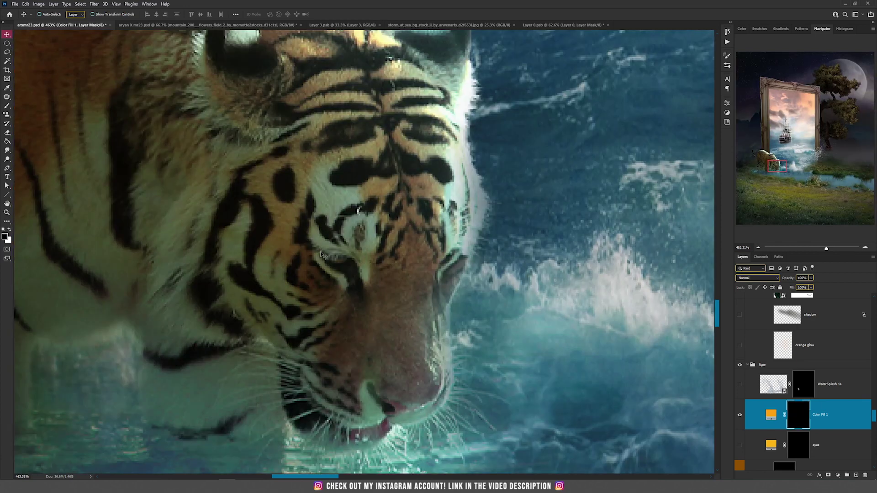
- Paint white on the fill layer's mask with a small soft brush to reveal orange over both of the tiger's eyes
{"action": "scroll", "coordinate": [388, 269], "scroll_direction": "up", "scroll_amount": 3}
{"action": "scroll", "coordinate": [457, 278], "scroll_direction": "down", "scroll_amount": 3}
{"action": "key", "text": "b"}
{"action": "left_click", "coordinate": [9, 230]}
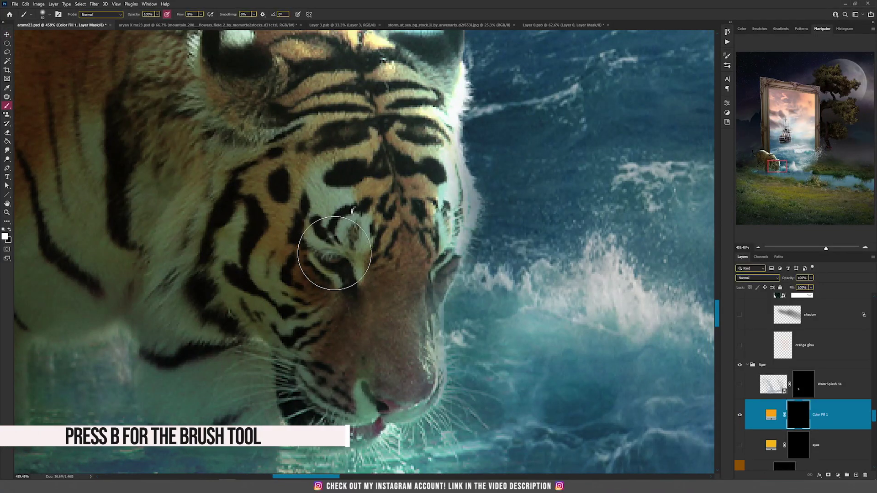
{"action": "left_click_drag", "start_coordinate": [334, 253], "coordinate": [304, 255]}
{"action": "key", "text": "bracketleft"}
{"action": "key", "text": "bracketleft"}
{"action": "key", "text": "bracketleft"}
{"action": "key", "text": "bracketleft"}
{"action": "key", "text": "bracketleft"}
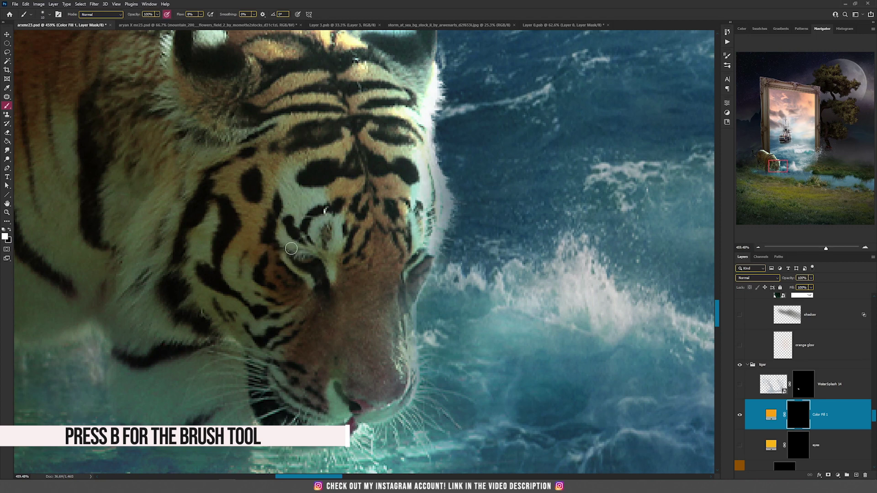
{"action": "left_click_drag", "start_coordinate": [303, 260], "coordinate": [320, 258]}
{"action": "left_click_drag", "start_coordinate": [427, 261], "coordinate": [419, 270]}
{"action": "mouse_move", "coordinate": [307, 267]}
{"action": "left_mouse_down"}
{"action": "mouse_move", "coordinate": [292, 254]}
{"action": "mouse_move", "coordinate": [324, 258]}
{"action": "left_mouse_up"}
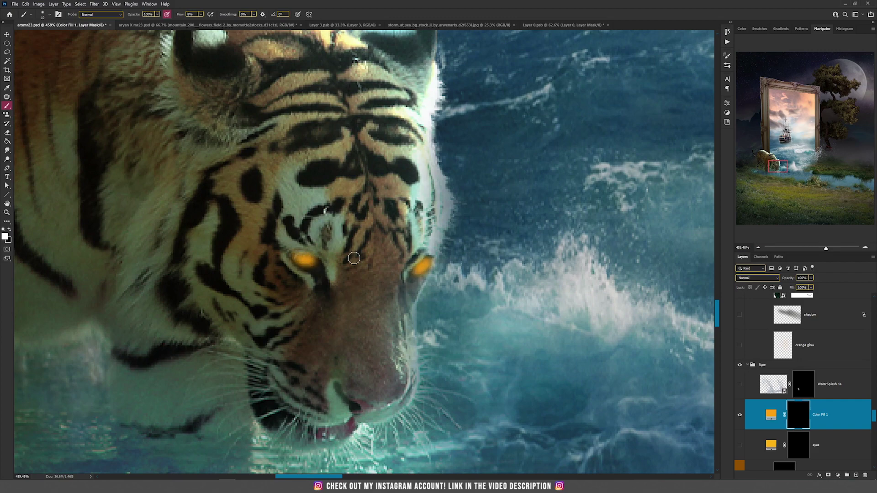
- Set the orange fill layer's blend mode to Overlay
{"action": "scroll", "coordinate": [324, 258], "scroll_direction": "down", "scroll_amount": 10}
{"action": "scroll", "coordinate": [425, 249], "scroll_direction": "up", "scroll_amount": 10}
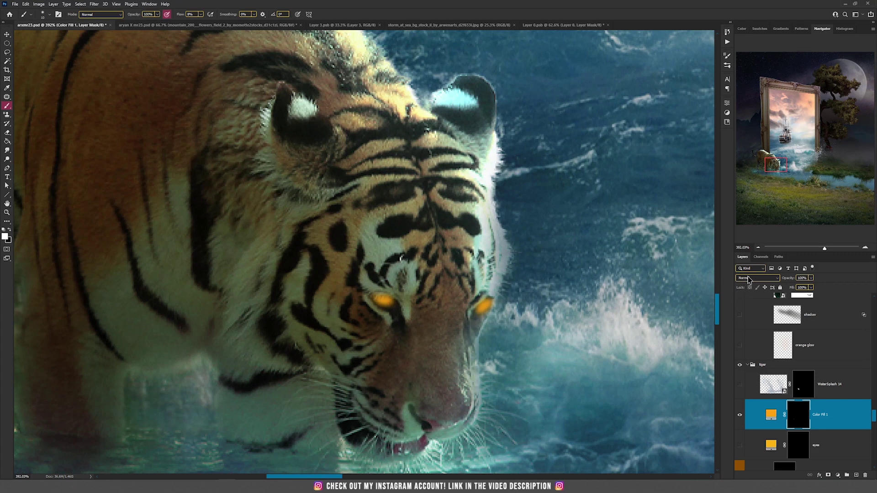
{"action": "left_click", "coordinate": [748, 280]}
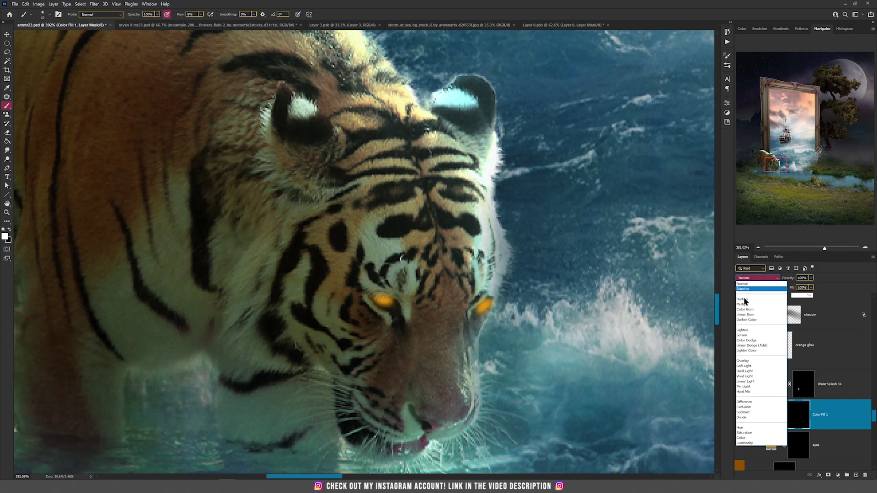
{"action": "left_click", "coordinate": [748, 364]}
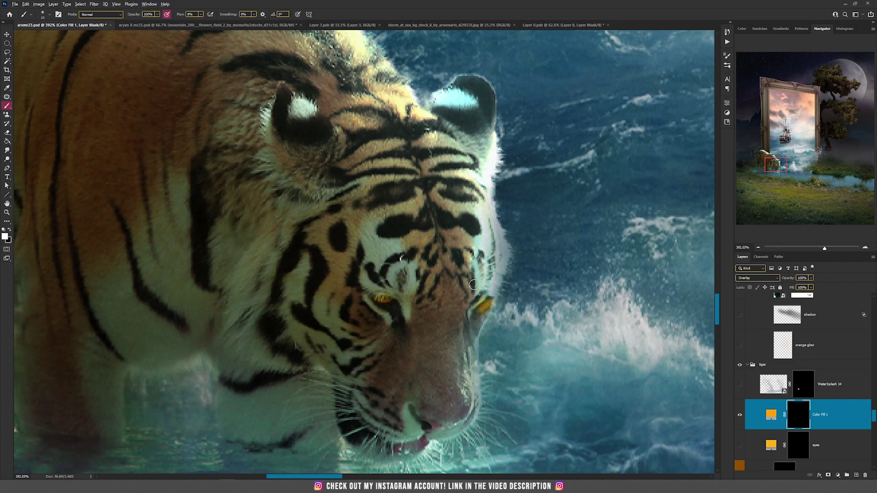
- Fit the whole composition in the window and make the model layer with the woman in the green dress visible
{"action": "left_click", "coordinate": [7, 34]}
{"action": "key", "text": "ctrl+0"}
{"action": "key", "text": "alt+]"}
{"action": "scroll", "coordinate": [396, 221], "scroll_direction": "up", "scroll_amount": 2}
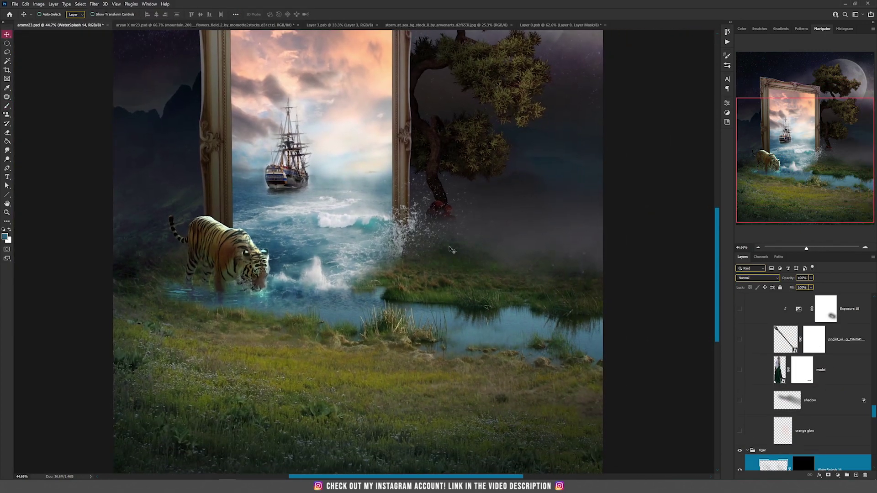
{"action": "left_click", "coordinate": [740, 370]}
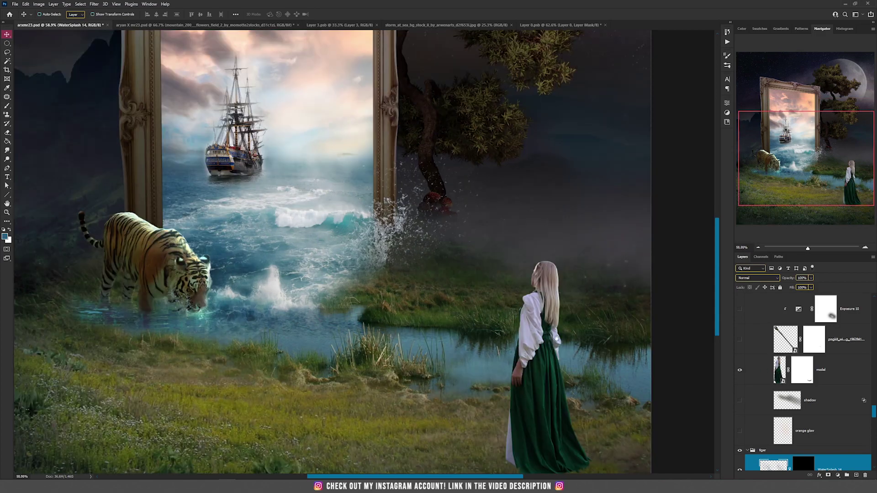
{"action": "scroll", "coordinate": [557, 338], "scroll_direction": "up", "scroll_amount": 2}
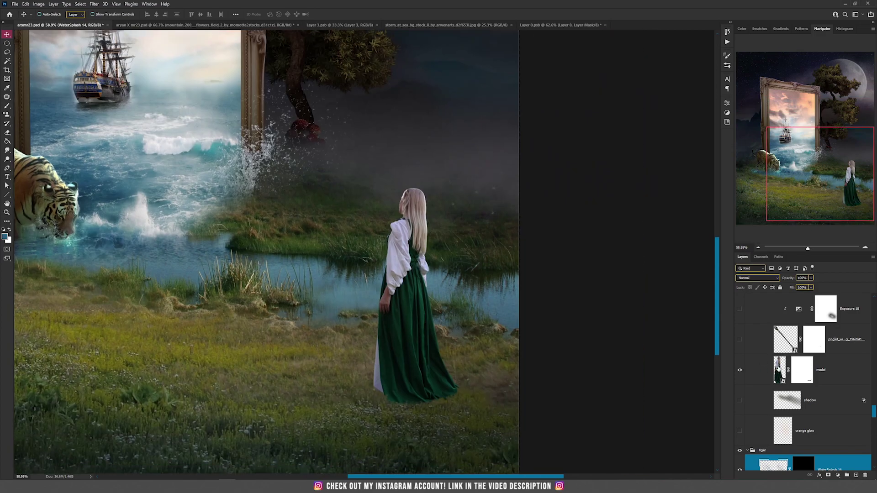
- Open the model layer's smart object for editing and disable its layer mask
{"action": "double_click", "coordinate": [779, 370]}
{"action": "left_click", "coordinate": [775, 310], "text": "shift"}
{"action": "scroll", "coordinate": [436, 276], "scroll_direction": "down", "scroll_amount": 2}
- Extend the photo's canvas with the Crop tool to reveal more background beside and above the woman
{"action": "key", "text": "c"}
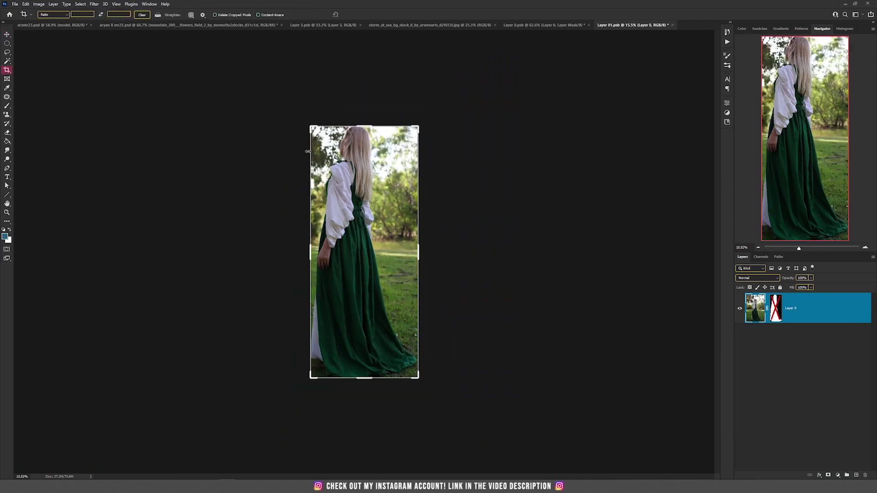
{"action": "left_click_drag", "start_coordinate": [314, 252], "coordinate": [283, 250]}
{"action": "left_click_drag", "start_coordinate": [364, 126], "coordinate": [366, 84]}
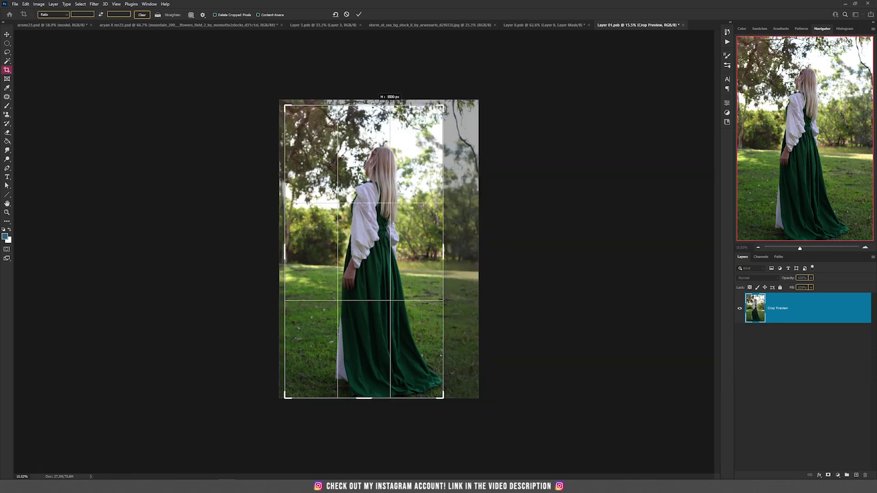
{"action": "left_click_drag", "start_coordinate": [442, 262], "coordinate": [462, 252]}
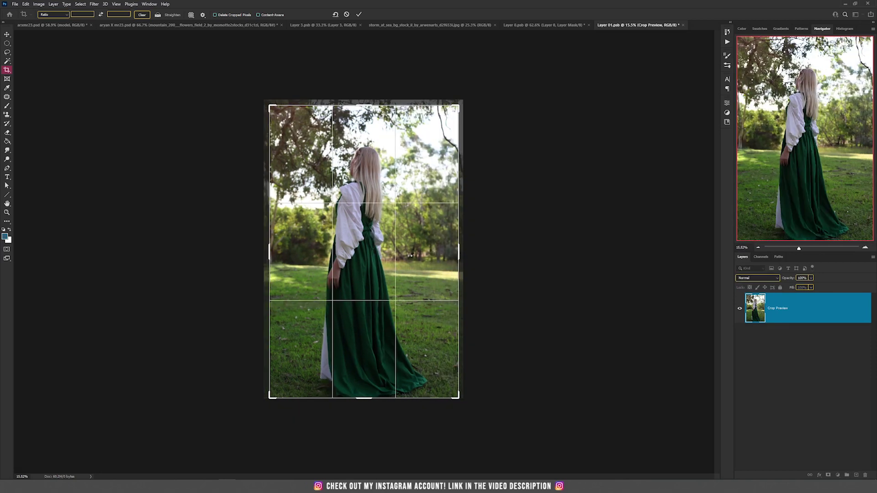
{"action": "key", "text": "v"}
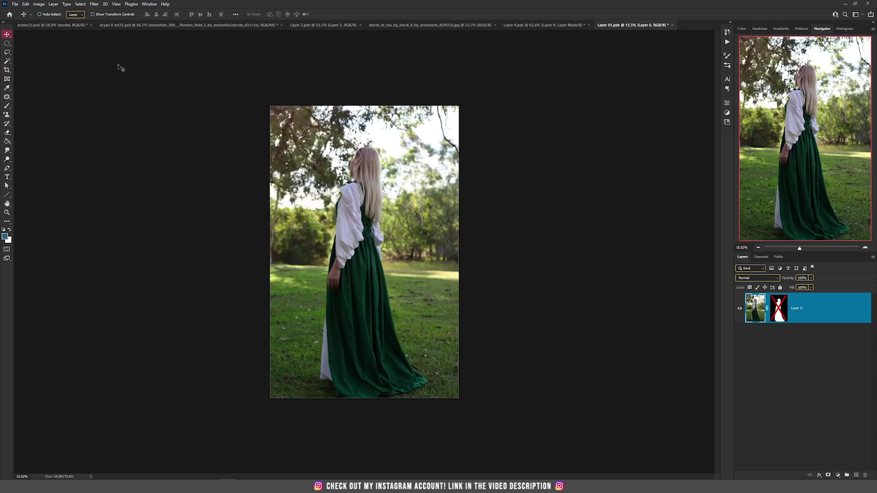
- Select the woman with the Object Selection Tool by framing her whole figure in a rectangle
{"action": "key", "text": "w"}
{"action": "right_click", "coordinate": [8, 63]}
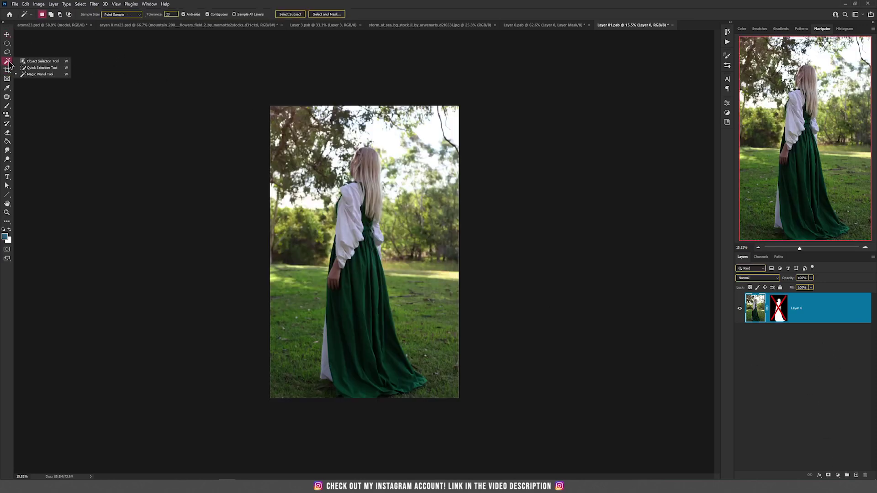
{"action": "left_click", "coordinate": [32, 61]}
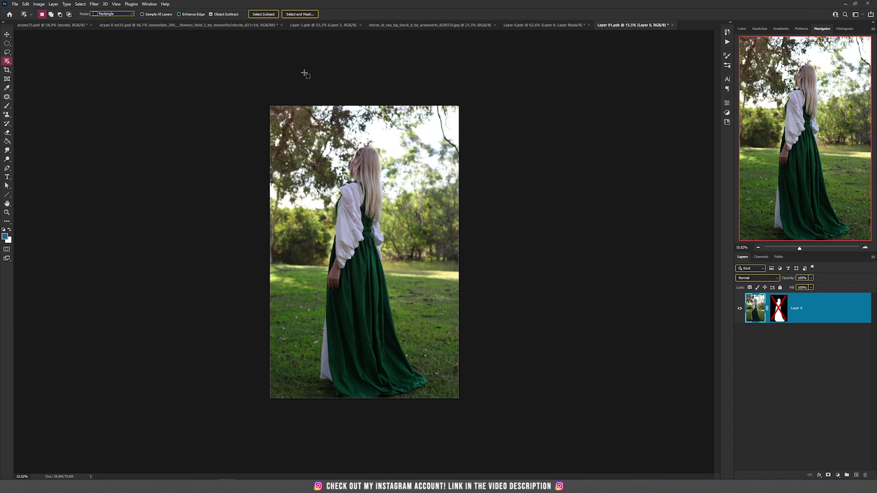
{"action": "left_click_drag", "start_coordinate": [301, 131], "coordinate": [432, 400]}
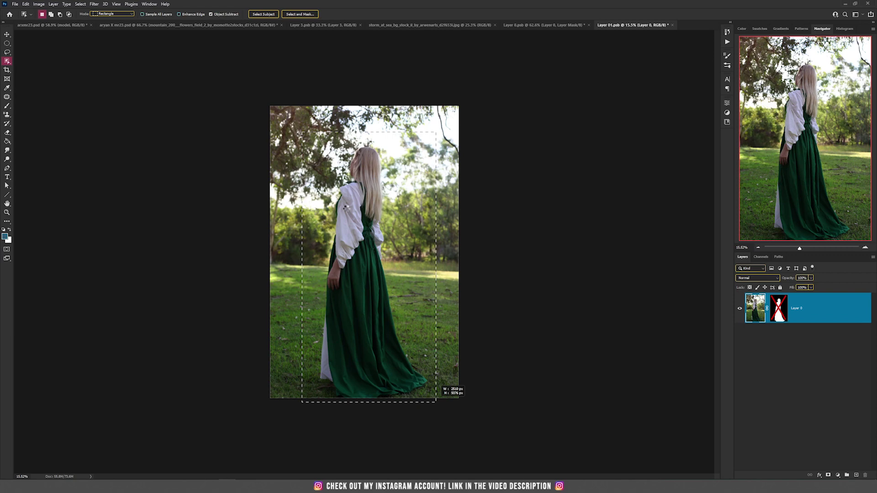
{"action": "left_click_drag", "start_coordinate": [436, 403], "coordinate": [436, 402]}
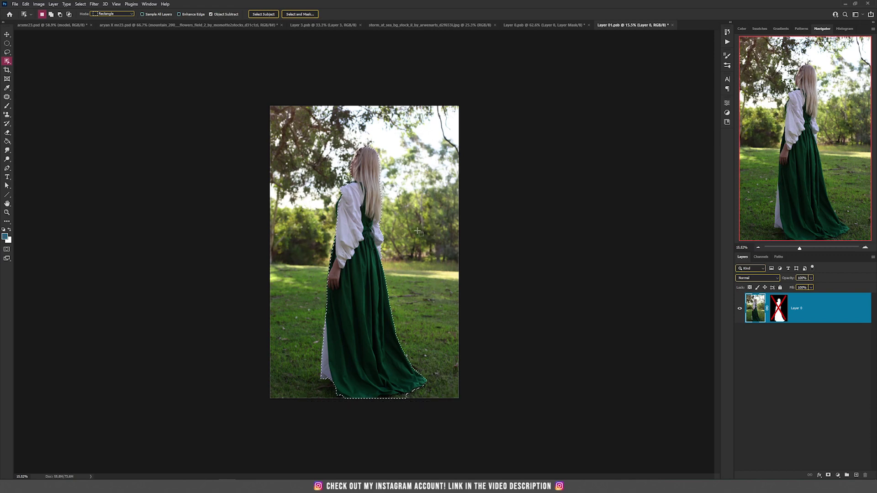
- Add the missing green front of the dress's bodice to the selection with the Lasso tool
{"action": "scroll", "coordinate": [351, 242], "scroll_direction": "up", "scroll_amount": 3}
{"action": "scroll", "coordinate": [345, 198], "scroll_direction": "up", "scroll_amount": 3}
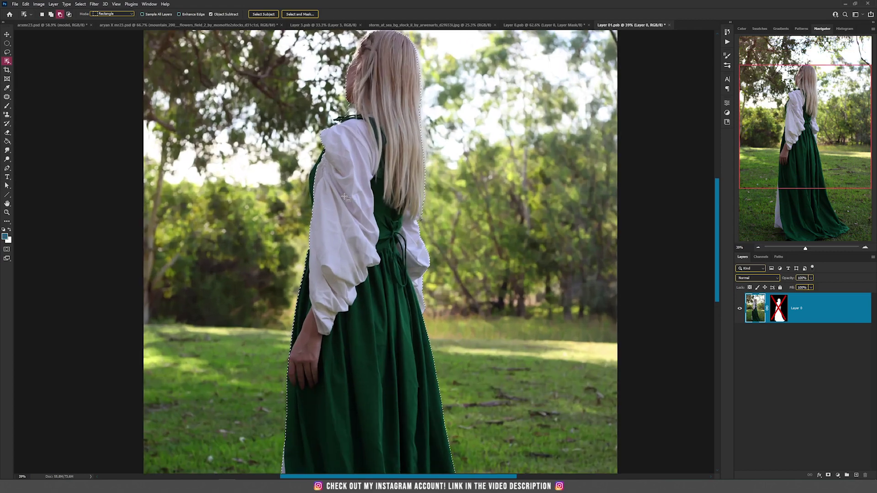
{"action": "scroll", "coordinate": [338, 190], "scroll_direction": "up", "scroll_amount": 3}
{"action": "scroll", "coordinate": [330, 182], "scroll_direction": "up", "scroll_amount": 2}
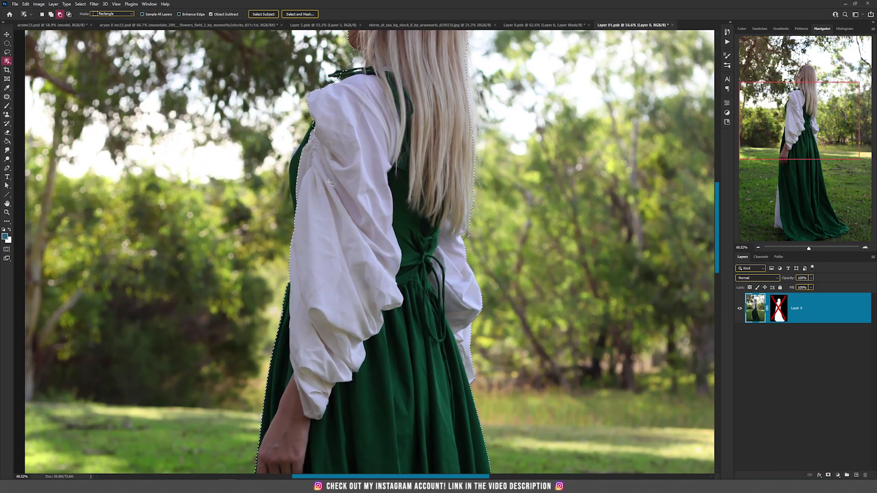
{"action": "scroll", "coordinate": [348, 250], "scroll_direction": "up", "scroll_amount": 1}
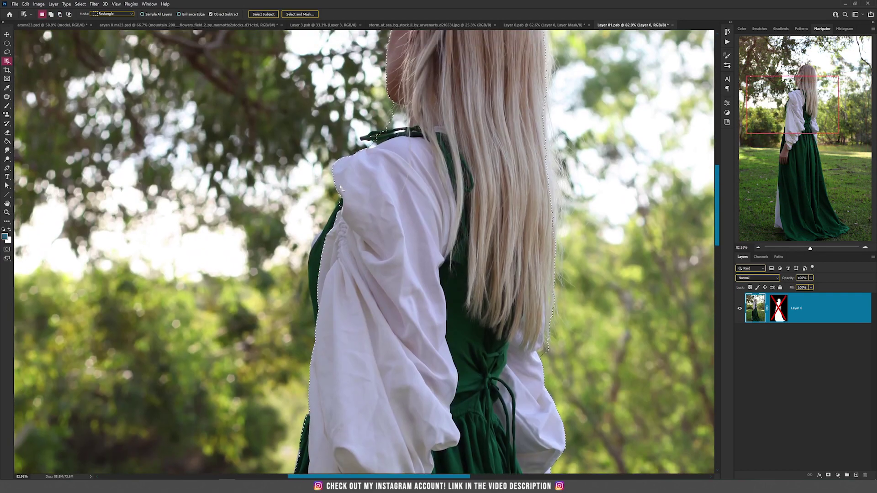
{"action": "left_click", "coordinate": [7, 53]}
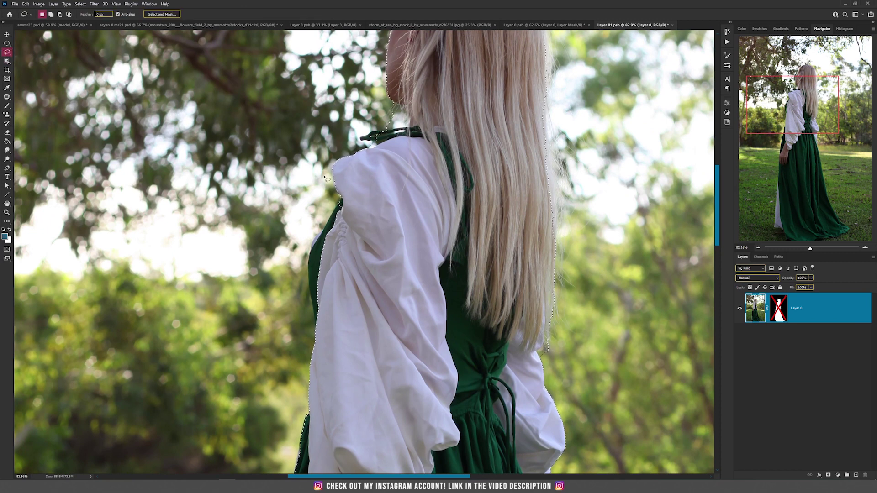
{"action": "key", "text": "shift"}
{"action": "mouse_move", "coordinate": [310, 261]}
{"action": "left_mouse_down"}
{"action": "mouse_move", "coordinate": [320, 319]}
{"action": "mouse_move", "coordinate": [337, 262]}
{"action": "mouse_move", "coordinate": [356, 280]}
{"action": "mouse_move", "coordinate": [332, 344]}
{"action": "mouse_move", "coordinate": [292, 379]}
{"action": "left_mouse_up"}
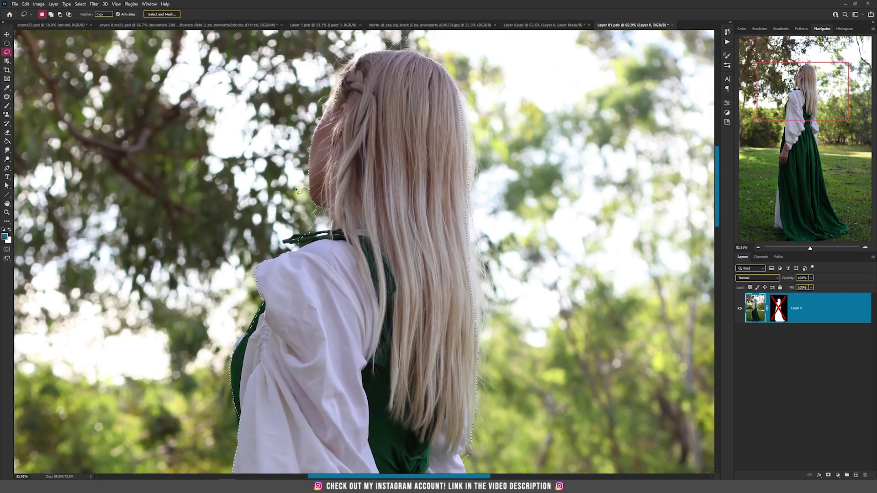
- Subtract the background below the woman's chin from the selection and add the green shoulder strap with the Lasso tool
{"action": "scroll", "coordinate": [292, 203], "scroll_direction": "up", "scroll_amount": 3}
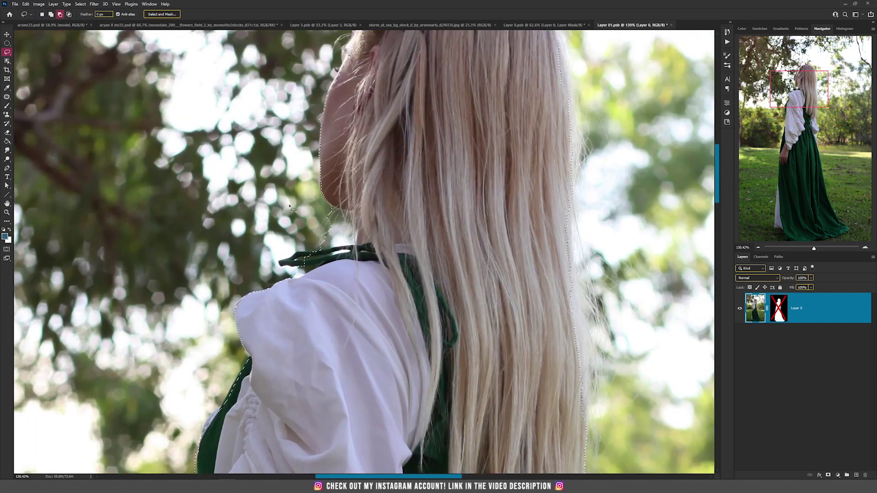
{"action": "key", "text": "alt"}
{"action": "mouse_move", "coordinate": [355, 227]}
{"action": "left_mouse_down"}
{"action": "mouse_move", "coordinate": [357, 244]}
{"action": "mouse_move", "coordinate": [336, 251]}
{"action": "mouse_move", "coordinate": [271, 202]}
{"action": "left_mouse_up"}
{"action": "key", "text": "shift"}
{"action": "mouse_move", "coordinate": [317, 258]}
{"action": "left_mouse_down"}
{"action": "mouse_move", "coordinate": [286, 256]}
{"action": "mouse_move", "coordinate": [309, 267]}
{"action": "mouse_move", "coordinate": [297, 273]}
{"action": "mouse_move", "coordinate": [281, 264]}
{"action": "mouse_move", "coordinate": [325, 263]}
{"action": "mouse_move", "coordinate": [280, 271]}
{"action": "left_mouse_up"}
{"action": "key", "text": "alt"}
{"action": "scroll", "coordinate": [235, 262], "scroll_direction": "down", "scroll_amount": 6}
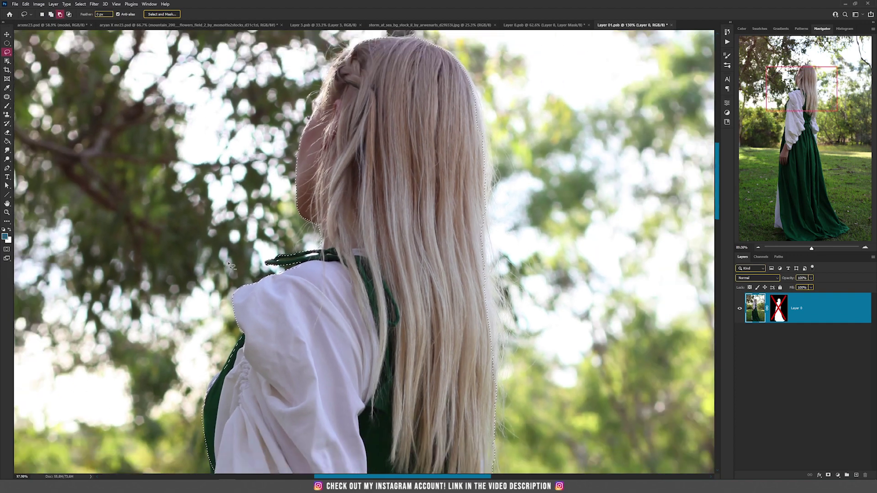
- Deselect the woman and close the smart object document without saving its changes
{"action": "key", "text": "v"}
{"action": "key", "text": "ctrl+d"}
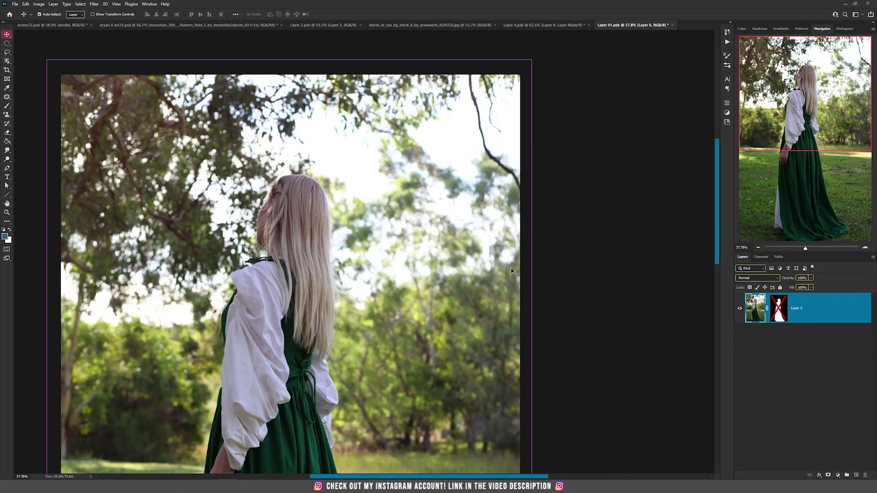
{"action": "left_click", "coordinate": [672, 25]}
{"action": "left_click", "coordinate": [443, 179]}
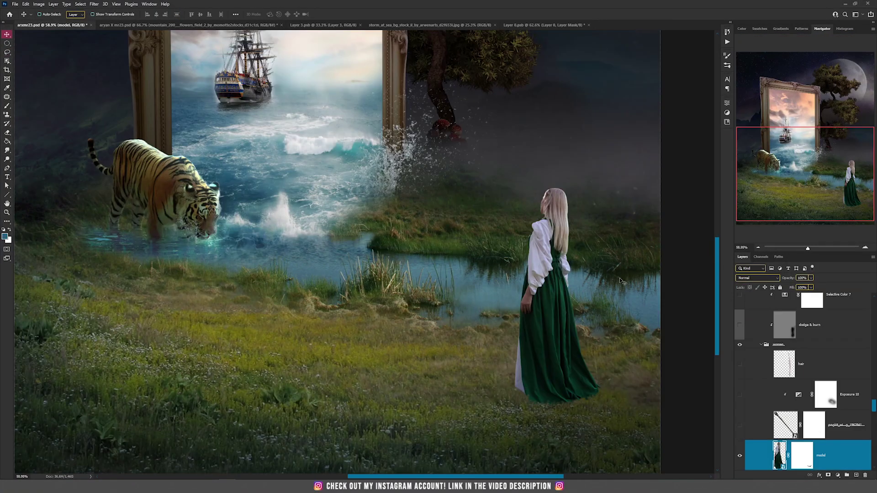
- Make the hair layer above the model visible to add painted strands around the woman's head
{"action": "scroll", "coordinate": [398, 217], "scroll_direction": "up", "scroll_amount": 5}
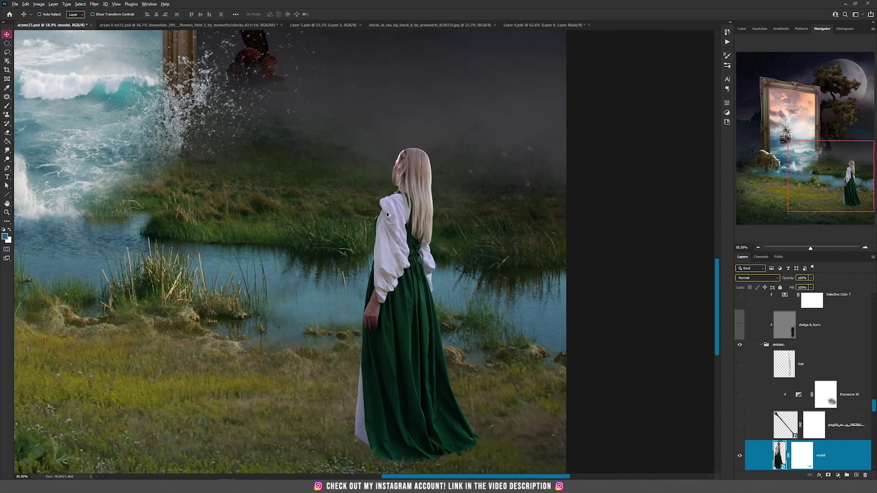
{"action": "scroll", "coordinate": [811, 449], "scroll_direction": "down", "scroll_amount": 1}
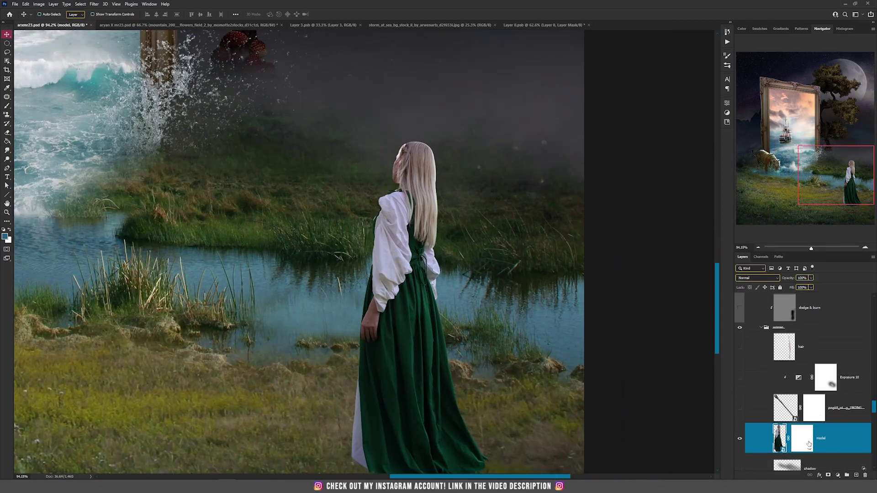
{"action": "scroll", "coordinate": [418, 155], "scroll_direction": "up", "scroll_amount": 5}
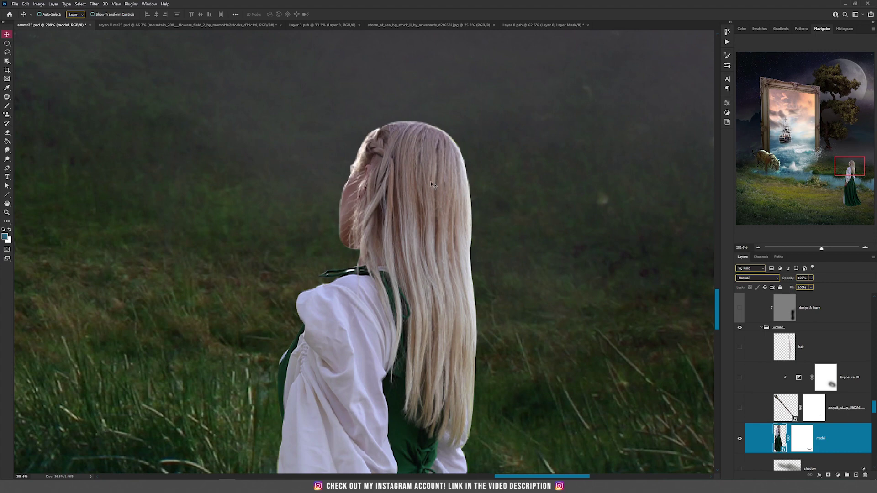
{"action": "left_click", "coordinate": [739, 348]}
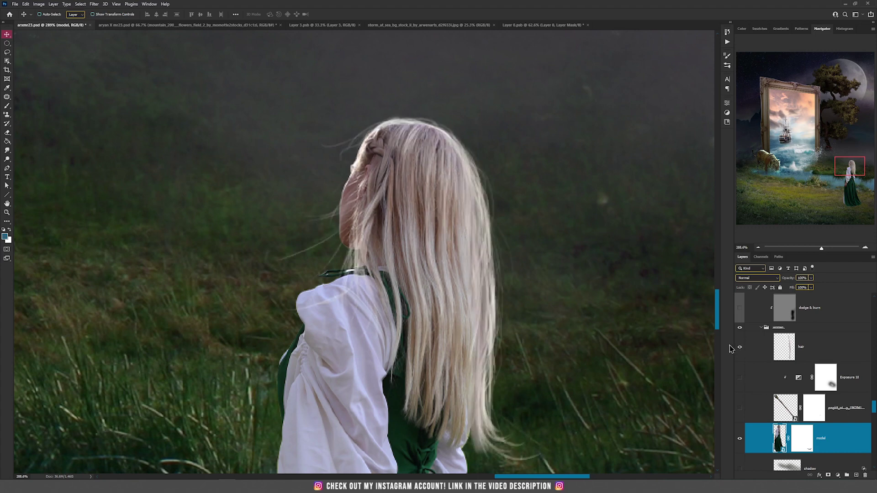
- Select the hair layer and examine how its painted strands look around the woman's head at several zoom levels
{"action": "left_click", "coordinate": [805, 347]}
{"action": "left_click_drag", "start_coordinate": [558, 196], "coordinate": [295, 157]}
{"action": "key", "text": "ctrl+z"}
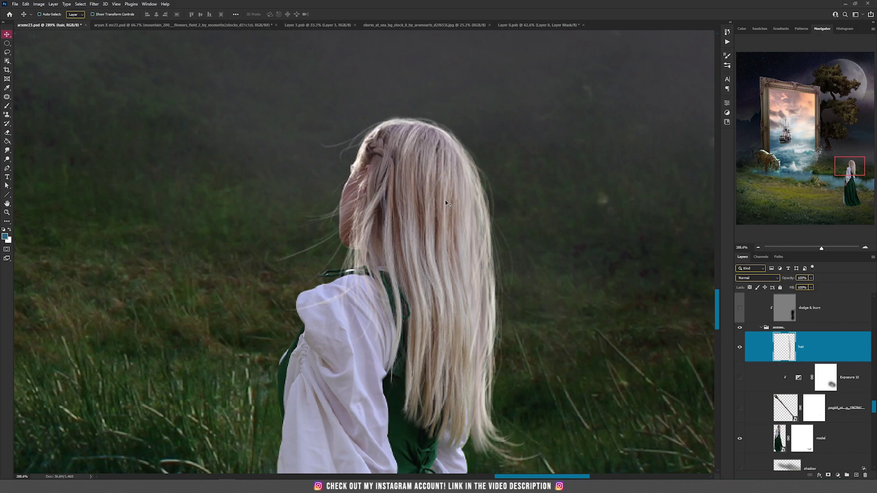
{"action": "scroll", "coordinate": [446, 203], "scroll_direction": "down", "scroll_amount": 5}
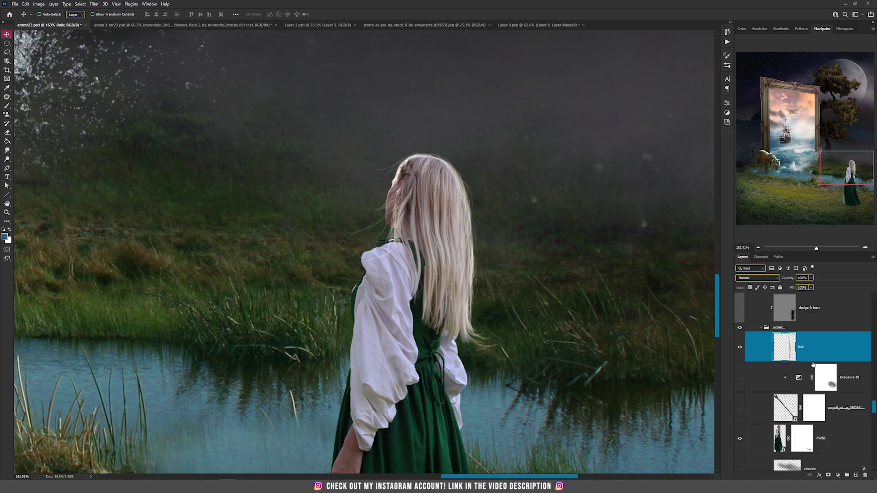
{"action": "scroll", "coordinate": [428, 269], "scroll_direction": "down", "scroll_amount": 3}
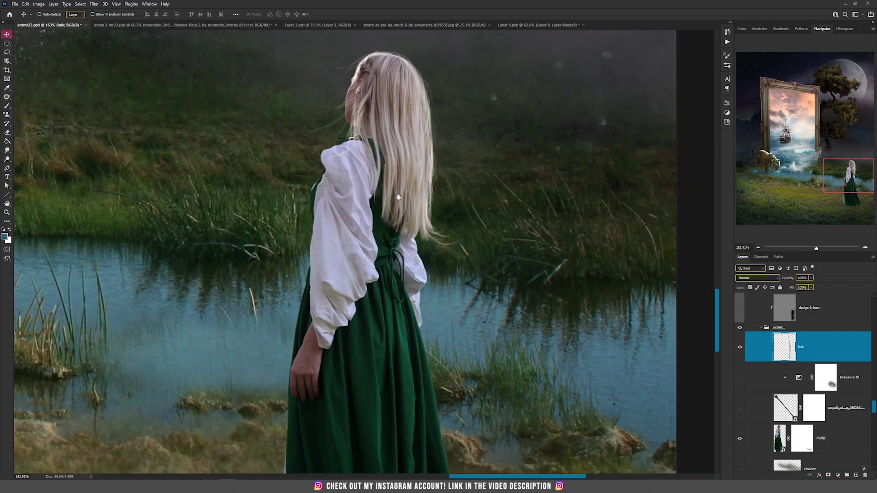
{"action": "scroll", "coordinate": [398, 197], "scroll_direction": "down", "scroll_amount": 3}
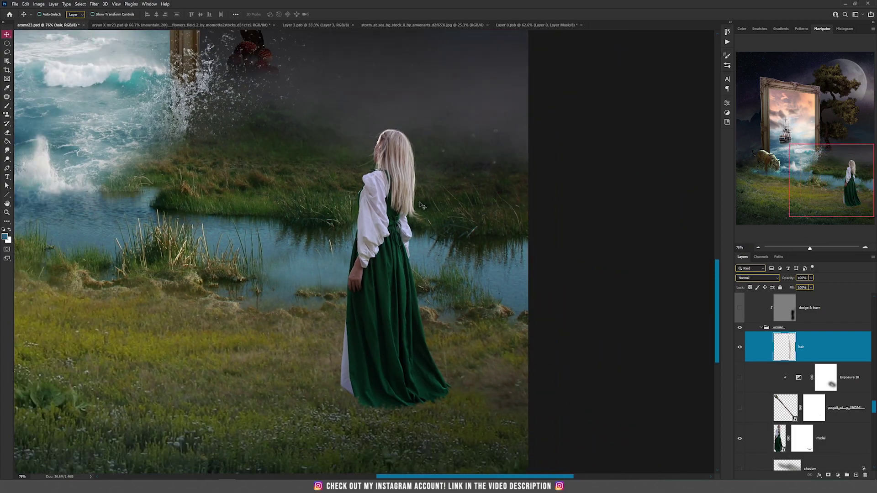
{"action": "left_click_drag", "start_coordinate": [174, 159], "coordinate": [267, 294]}
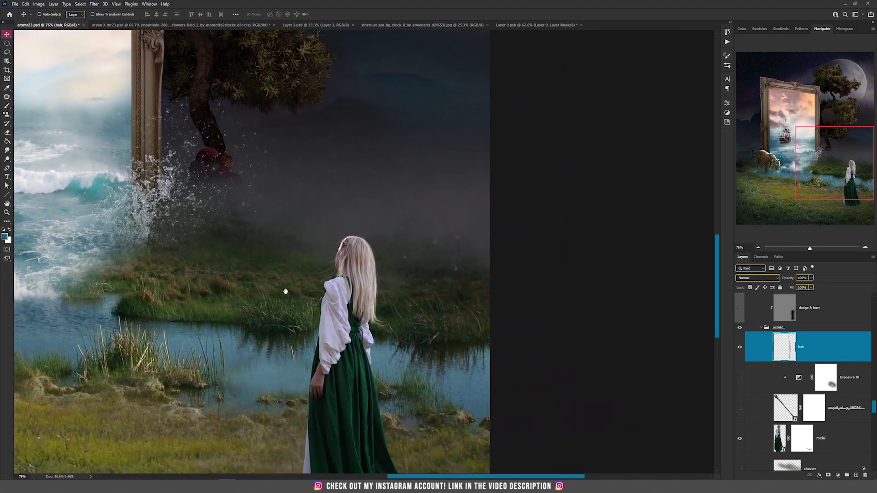
{"action": "scroll", "coordinate": [339, 316], "scroll_direction": "up", "scroll_amount": 3}
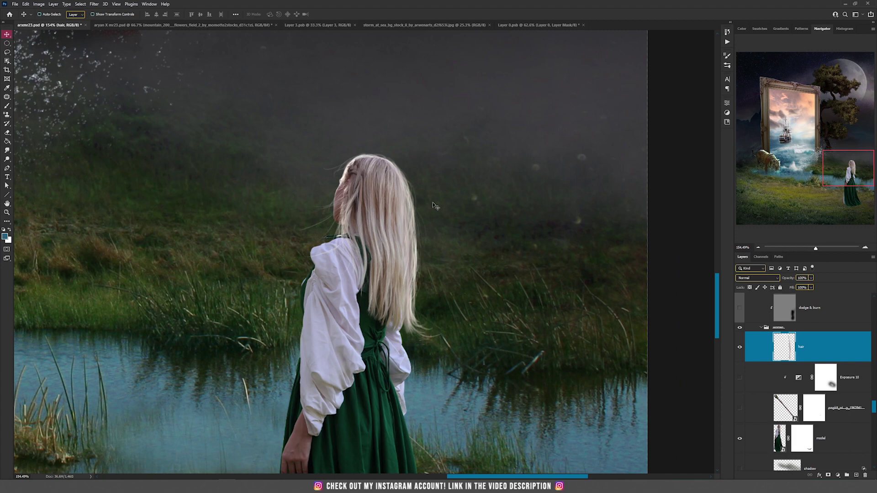
{"action": "left_click_drag", "start_coordinate": [480, 195], "coordinate": [525, 195]}
{"action": "key", "text": "ctrl+z"}
{"action": "left_click", "coordinate": [566, 314], "text": "ctrl"}
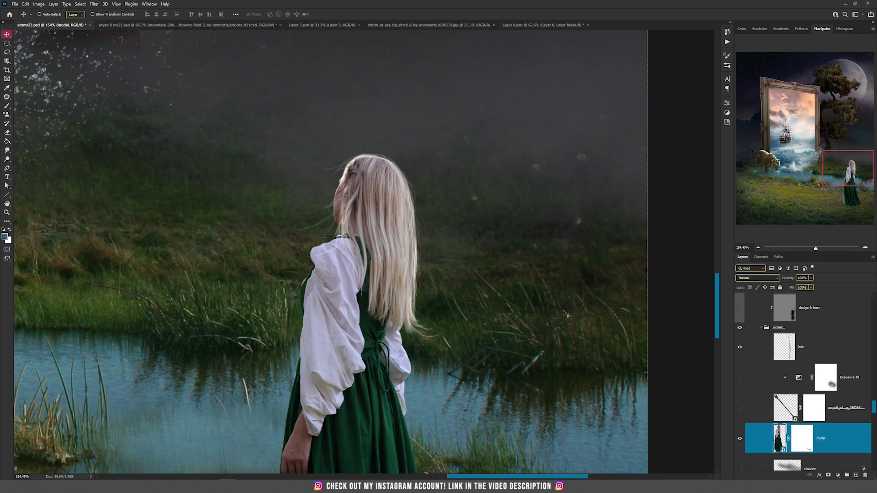
{"action": "scroll", "coordinate": [446, 344], "scroll_direction": "down", "scroll_amount": 2}
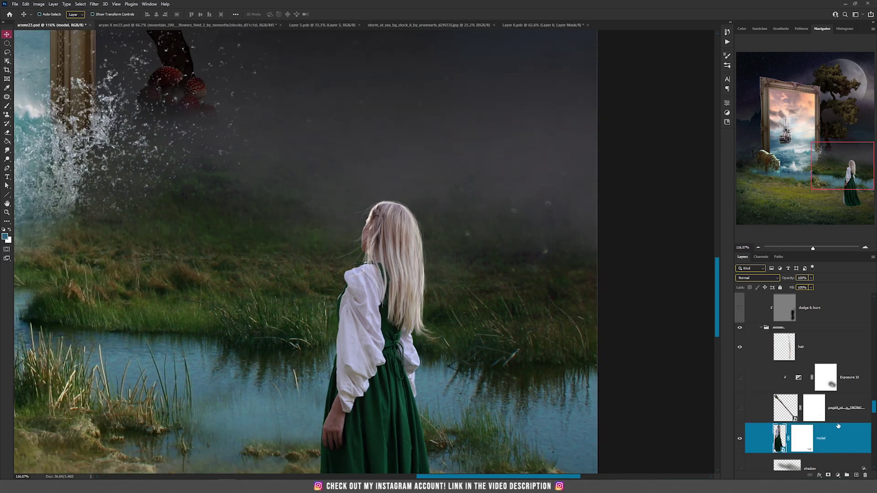
{"action": "scroll", "coordinate": [838, 426], "scroll_direction": "down", "scroll_amount": 2}
{"action": "left_click_drag", "start_coordinate": [375, 286], "coordinate": [323, 278]}
{"action": "key", "text": "ctrl+z"}
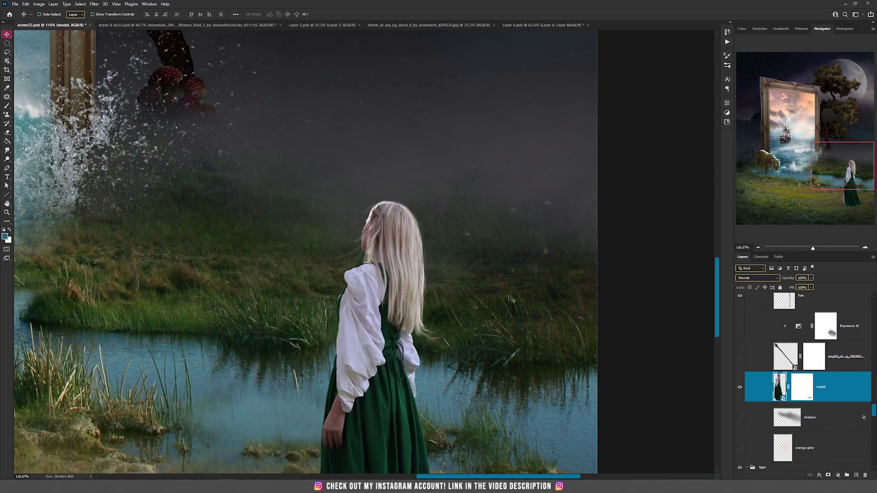
- Make the wizard staff layer above the model visible and make it the active layer
{"action": "scroll", "coordinate": [806, 379], "scroll_direction": "up", "scroll_amount": 2}
{"action": "left_click", "coordinate": [806, 338]}
{"action": "left_click_drag", "start_coordinate": [500, 284], "coordinate": [500, 285]}
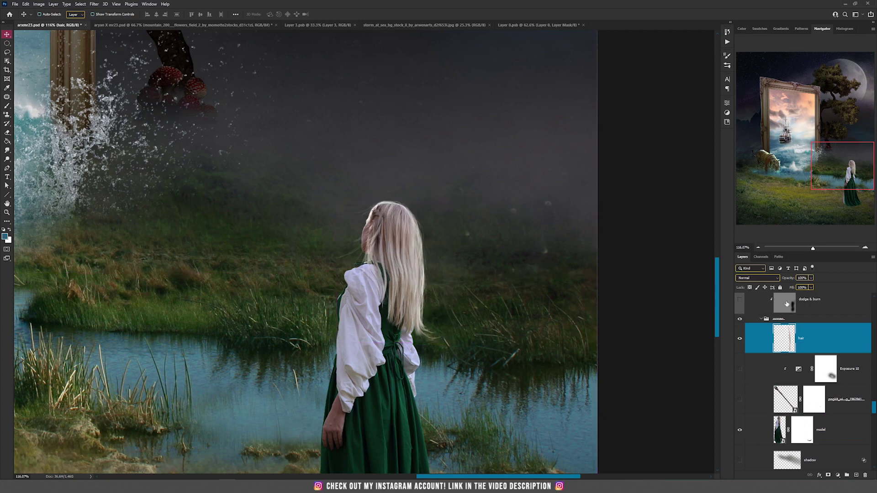
{"action": "scroll", "coordinate": [823, 347], "scroll_direction": "down", "scroll_amount": 1}
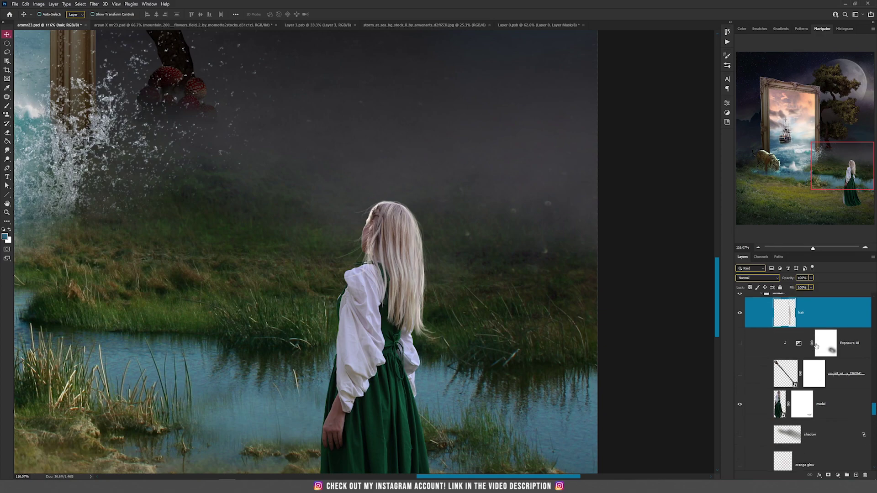
{"action": "left_click_drag", "start_coordinate": [379, 375], "coordinate": [360, 285]}
{"action": "scroll", "coordinate": [297, 341], "scroll_direction": "up", "scroll_amount": 4}
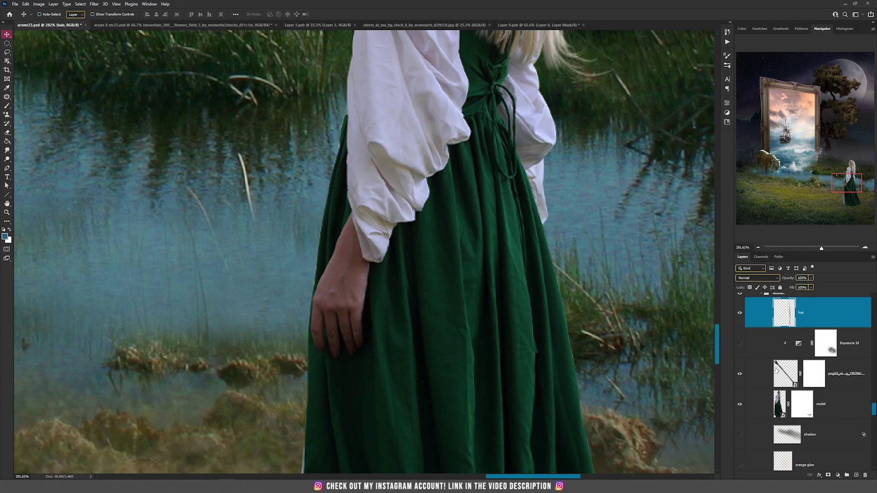
{"action": "key", "text": "alt+bracketleft"}
{"action": "scroll", "coordinate": [441, 316], "scroll_direction": "down", "scroll_amount": 4}
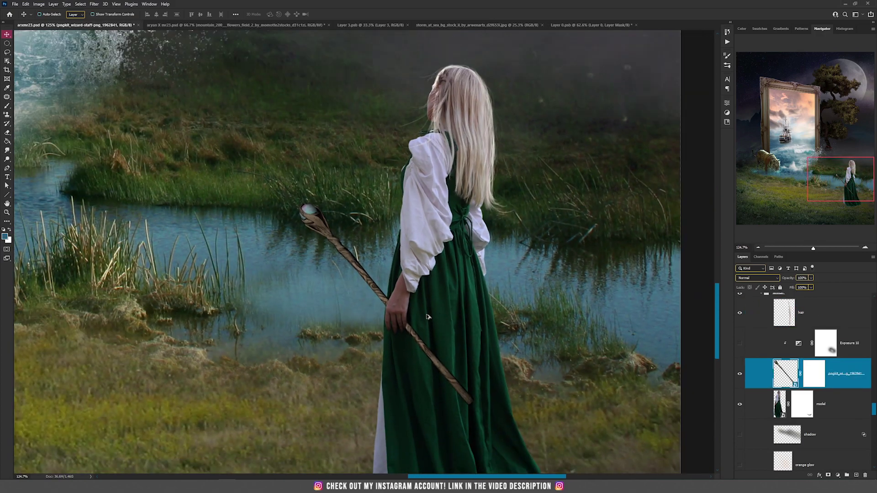
- Add a new empty layer directly below the wizard staff and set its blending mode to Multiply
{"action": "scroll", "coordinate": [386, 302], "scroll_direction": "up", "scroll_amount": 2}
{"action": "scroll", "coordinate": [461, 377], "scroll_direction": "down", "scroll_amount": 8}
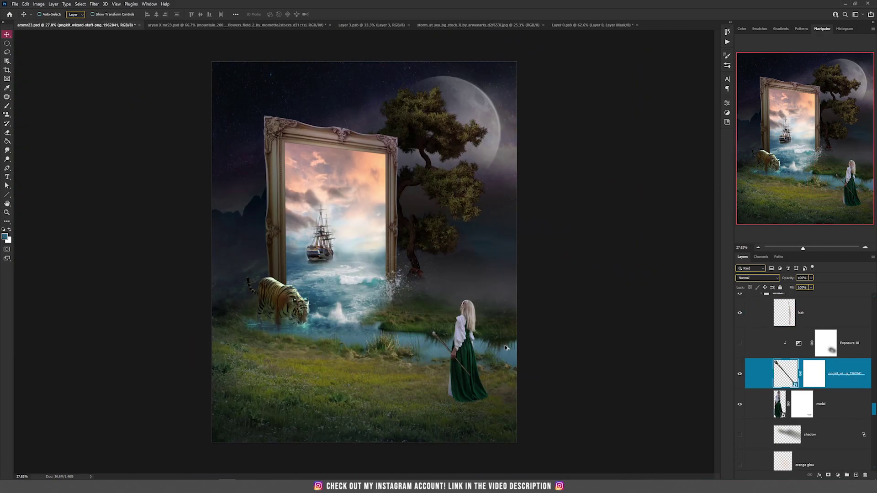
{"action": "scroll", "coordinate": [466, 379], "scroll_direction": "up", "scroll_amount": 2}
{"action": "scroll", "coordinate": [466, 379], "scroll_direction": "up", "scroll_amount": 4}
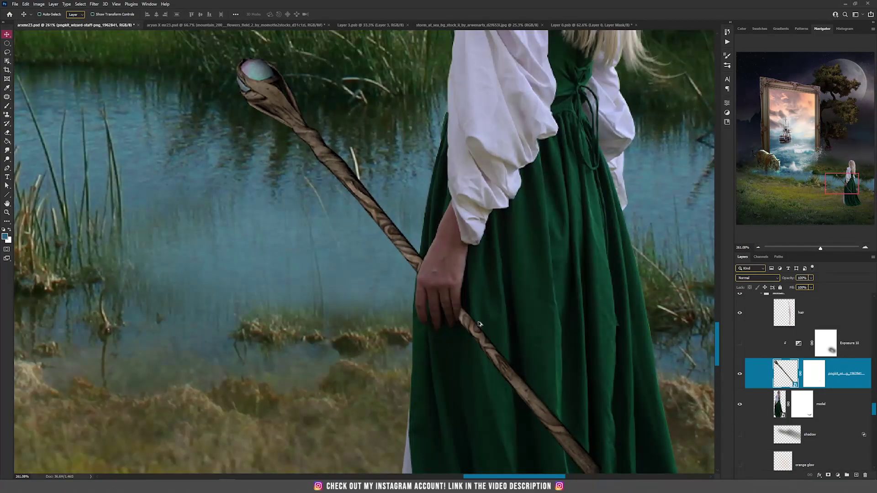
{"action": "left_click_drag", "start_coordinate": [525, 302], "coordinate": [455, 240]}
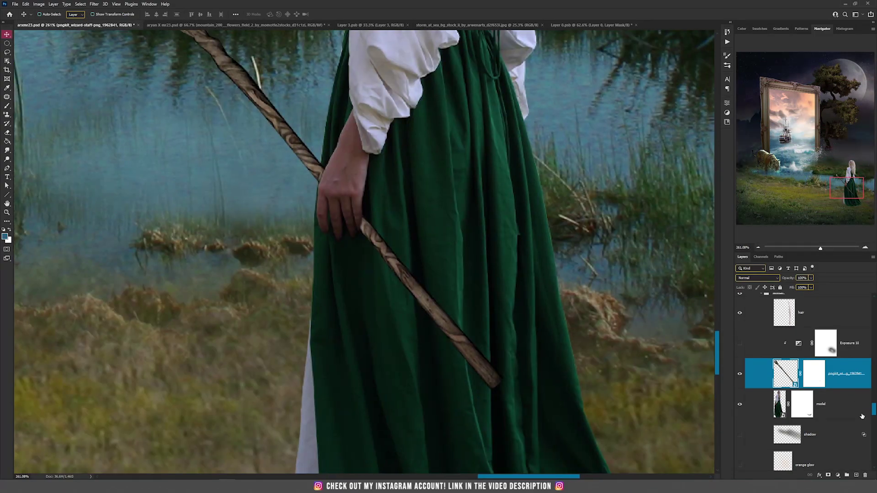
{"action": "left_click", "coordinate": [856, 475], "text": "ctrl"}
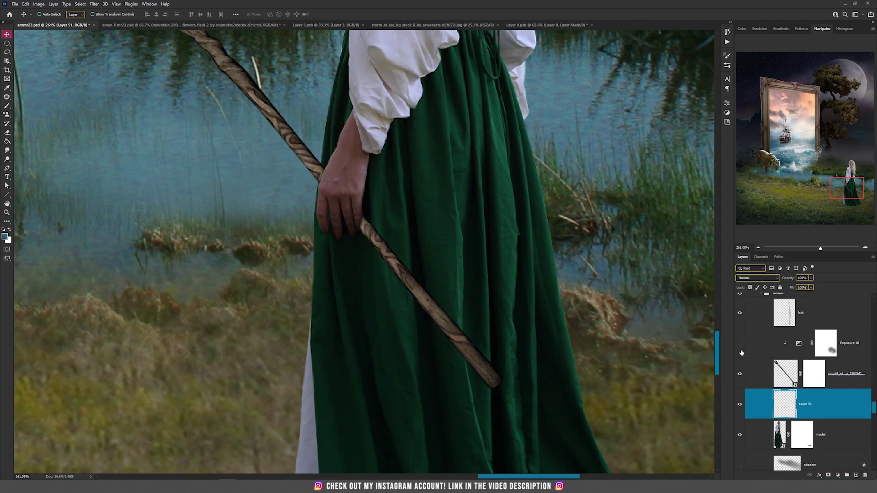
{"action": "key", "text": "b"}
{"action": "left_click", "coordinate": [757, 278]}
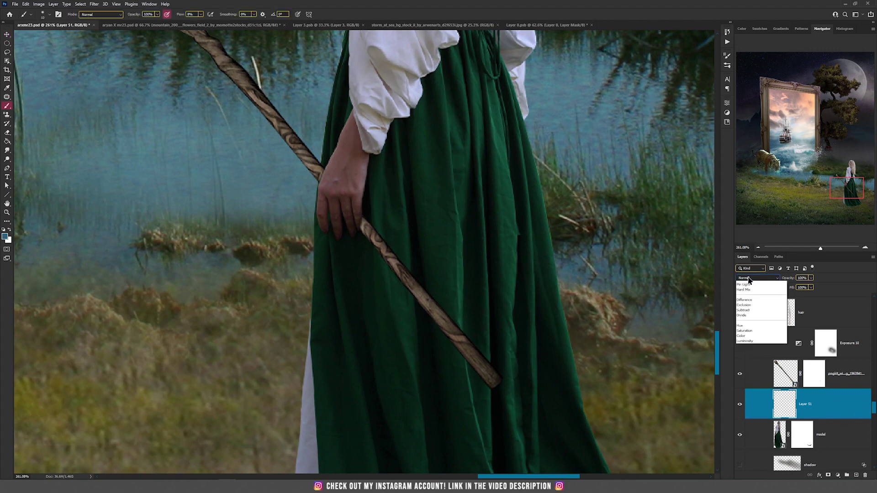
{"action": "left_click", "coordinate": [755, 304]}
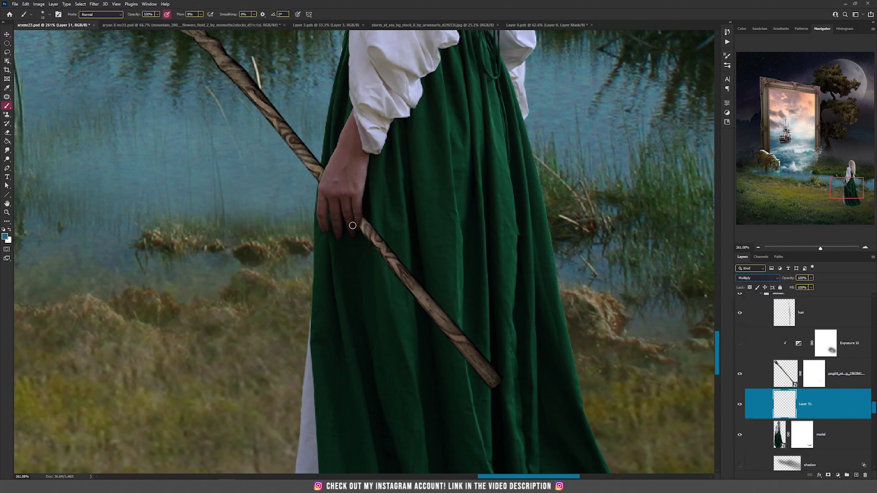
- Brush a soft shadow along the lower half of the staff onto the green dress, using a sampled dark colour
{"action": "left_click", "coordinate": [424, 269], "text": "alt"}
{"action": "key", "text": "bracketright"}
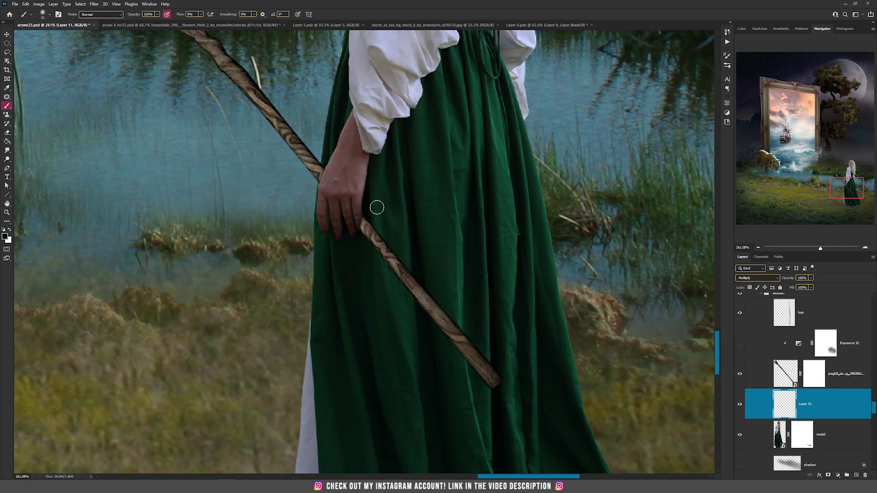
{"action": "key", "text": "bracketleft"}
{"action": "mouse_move", "coordinate": [357, 222]}
{"action": "left_mouse_down"}
{"action": "mouse_move", "coordinate": [493, 366]}
{"action": "mouse_move", "coordinate": [437, 320]}
{"action": "mouse_move", "coordinate": [365, 220]}
{"action": "mouse_move", "coordinate": [309, 162]}
{"action": "mouse_move", "coordinate": [390, 226]}
{"action": "mouse_move", "coordinate": [370, 213]}
{"action": "mouse_move", "coordinate": [425, 290]}
{"action": "left_mouse_up"}
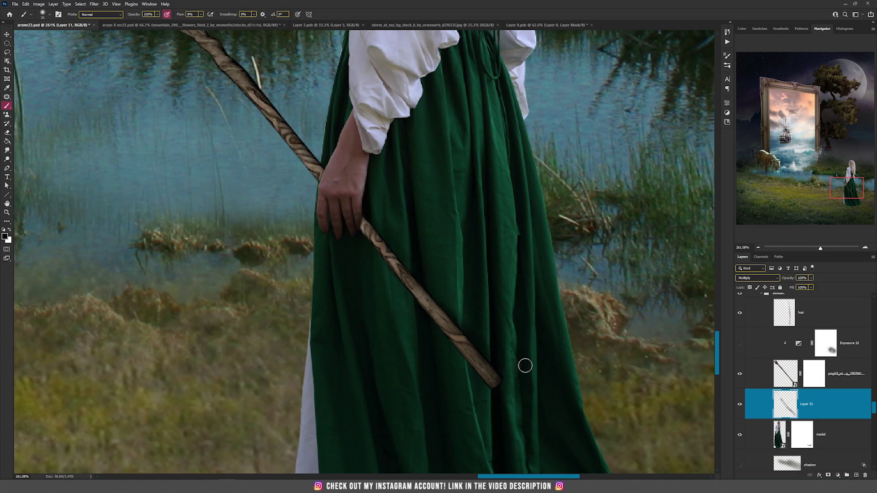
{"action": "scroll", "coordinate": [525, 364], "scroll_direction": "down", "scroll_amount": 5}
{"action": "scroll", "coordinate": [497, 304], "scroll_direction": "up", "scroll_amount": 5}
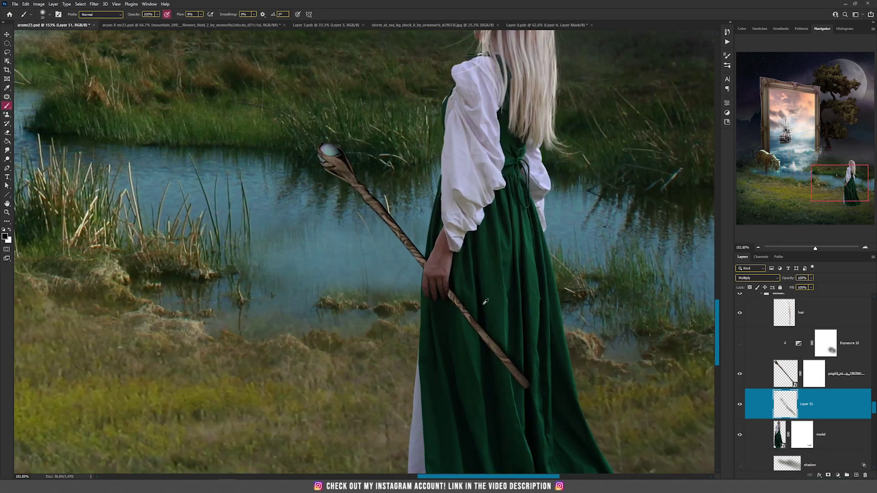
{"action": "key", "text": "v"}
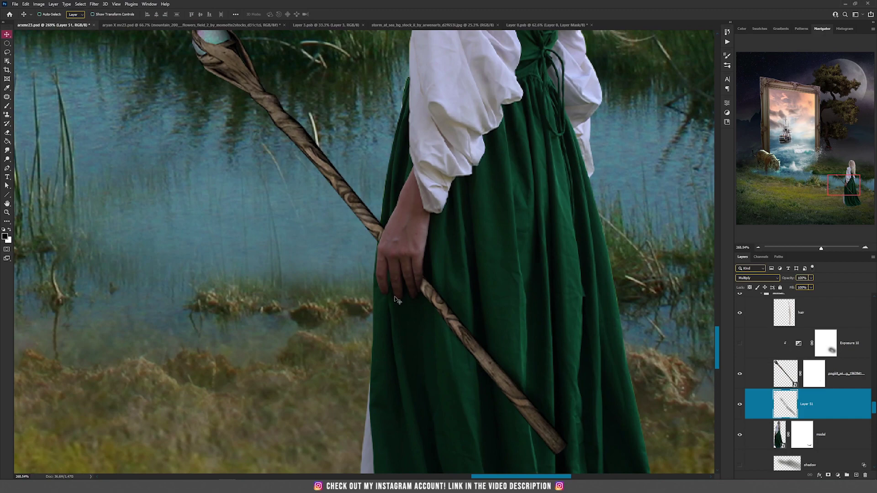
{"action": "scroll", "coordinate": [391, 289], "scroll_direction": "down", "scroll_amount": 2}
{"action": "scroll", "coordinate": [404, 292], "scroll_direction": "down", "scroll_amount": 1}
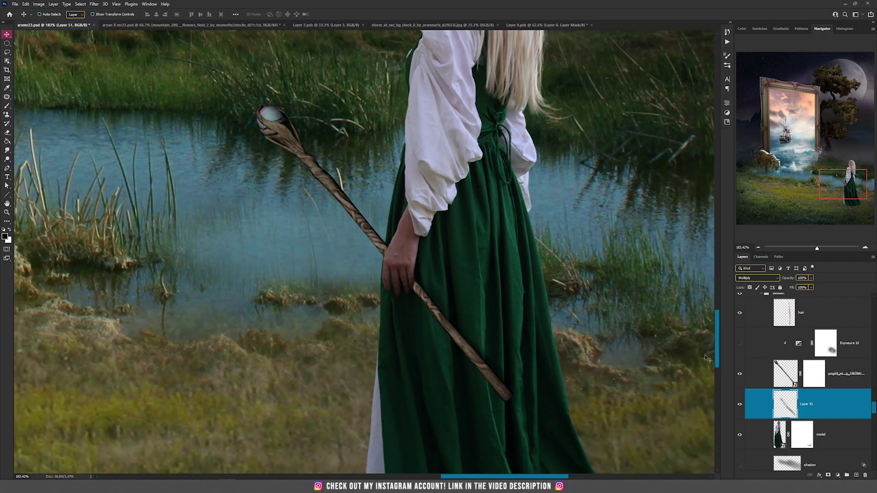
- Disable the wizard staff's layer mask temporarily to examine the unmasked staff against the woman's hand
{"action": "left_click", "coordinate": [854, 377]}
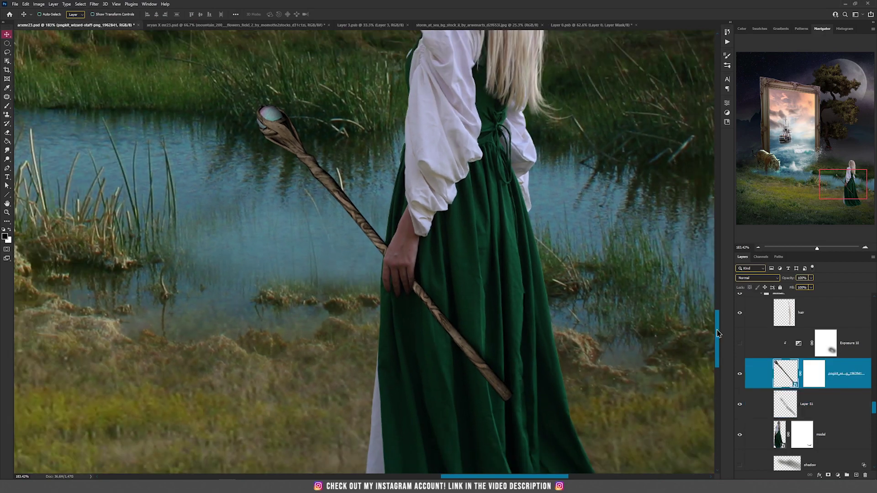
{"action": "left_click", "coordinate": [817, 376], "text": "shift"}
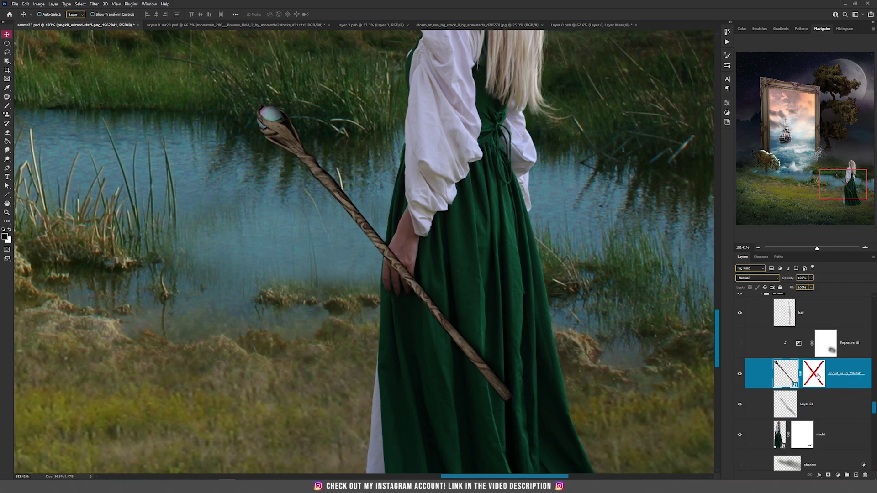
{"action": "scroll", "coordinate": [351, 228], "scroll_direction": "up", "scroll_amount": 3}
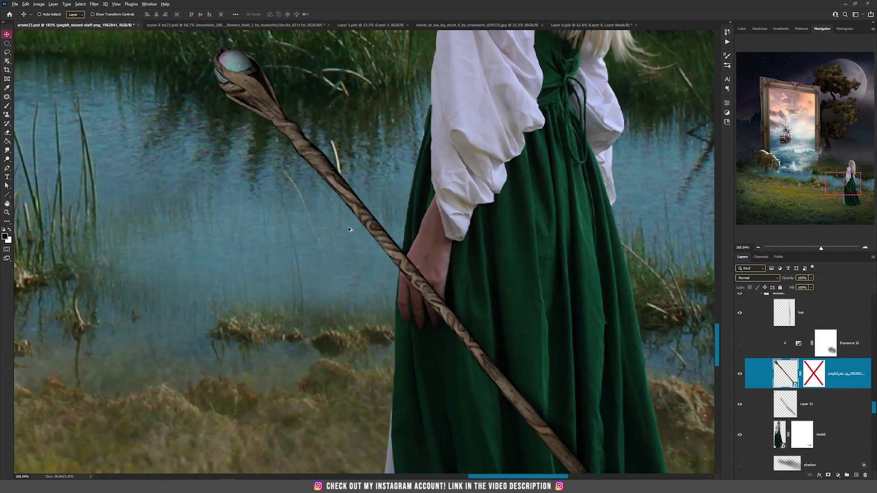
{"action": "scroll", "coordinate": [411, 237], "scroll_direction": "down", "scroll_amount": 5}
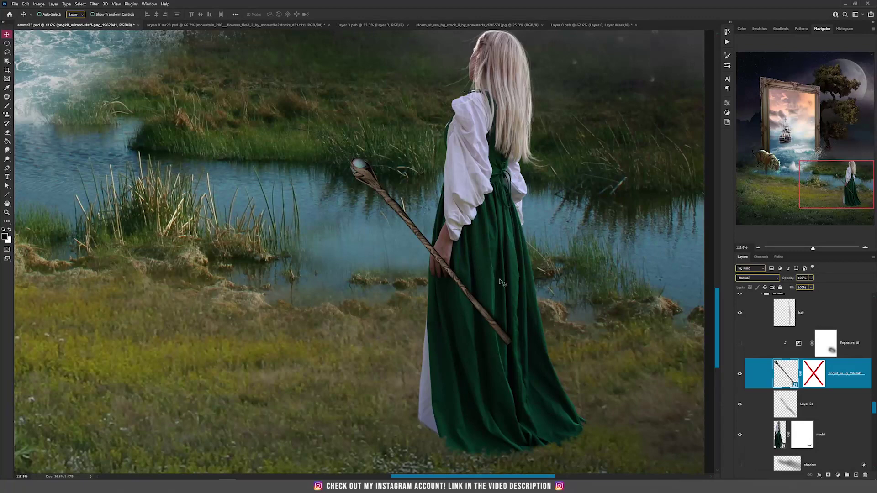
{"action": "scroll", "coordinate": [402, 242], "scroll_direction": "up", "scroll_amount": 3}
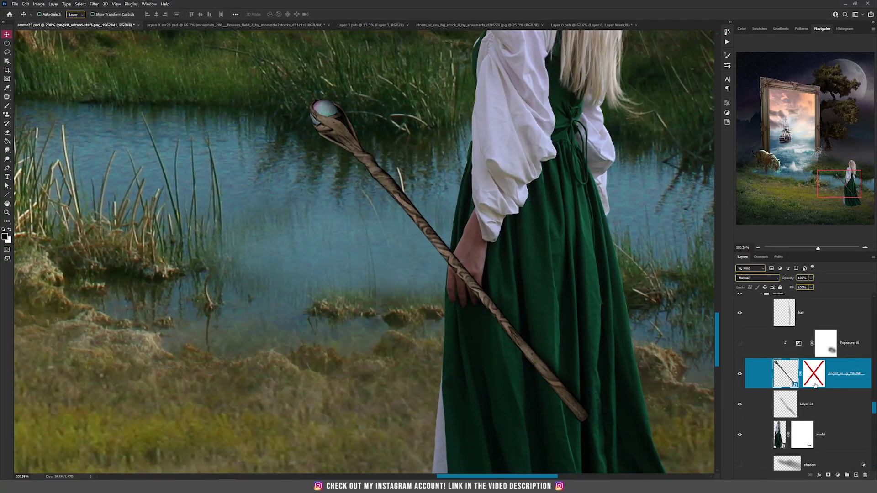
- Delete the wizard staff's existing layer mask and add a fresh white mask in its place
{"action": "left_click", "coordinate": [814, 383]}
{"action": "right_click", "coordinate": [815, 385]}
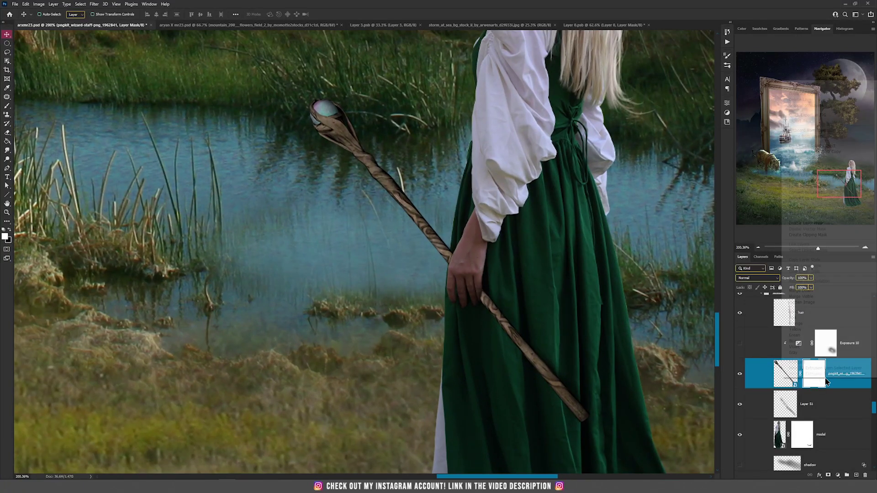
{"action": "left_click", "coordinate": [825, 379]}
{"action": "left_click", "coordinate": [828, 476]}
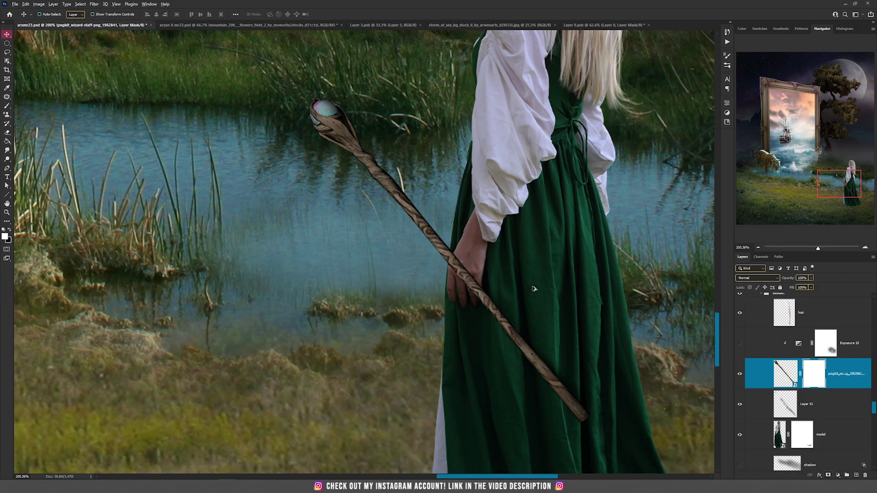
- Set the Brush tool to the hard round brush from General Brushes with 100% hardness and 100% flow
{"action": "scroll", "coordinate": [448, 254], "scroll_direction": "up", "scroll_amount": 3}
{"action": "key", "text": "b"}
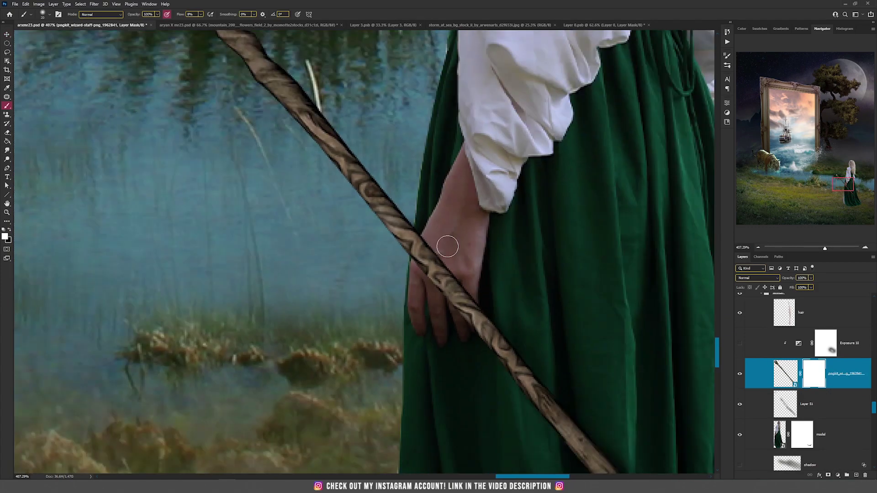
{"action": "right_click", "coordinate": [474, 247]}
{"action": "left_click", "coordinate": [509, 270]}
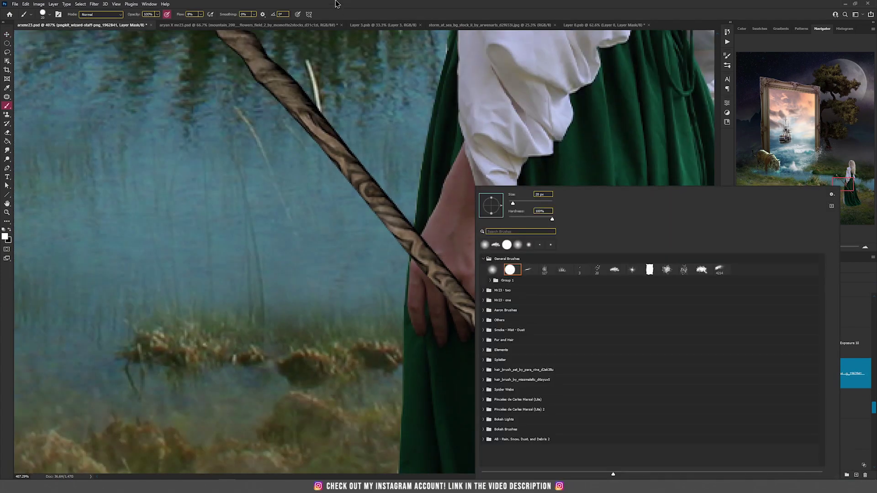
{"action": "left_click", "coordinate": [200, 14]}
{"action": "left_click_drag", "start_coordinate": [200, 21], "coordinate": [230, 21]}
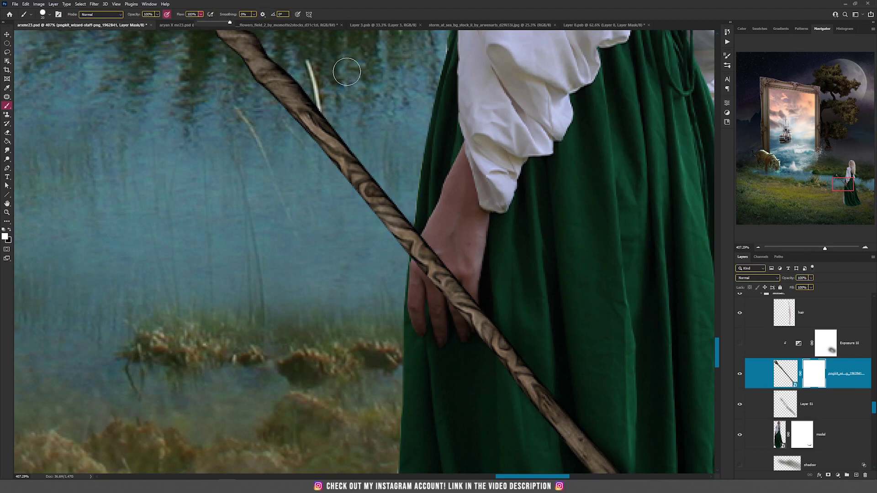
- Paint black on the staff's mask over the woman's hand so the staff passes behind her fingers
{"action": "left_click", "coordinate": [431, 247]}
{"action": "key", "text": "x"}
{"action": "mouse_move", "coordinate": [434, 245]}
{"action": "left_mouse_down"}
{"action": "mouse_move", "coordinate": [424, 260]}
{"action": "mouse_move", "coordinate": [434, 249]}
{"action": "mouse_move", "coordinate": [424, 259]}
{"action": "mouse_move", "coordinate": [435, 250]}
{"action": "mouse_move", "coordinate": [442, 286]}
{"action": "mouse_move", "coordinate": [460, 293]}
{"action": "mouse_move", "coordinate": [460, 323]}
{"action": "mouse_move", "coordinate": [462, 307]}
{"action": "left_mouse_up"}
{"action": "scroll", "coordinate": [465, 259], "scroll_direction": "down", "scroll_amount": 5}
{"action": "scroll", "coordinate": [466, 258], "scroll_direction": "down", "scroll_amount": 5}
{"action": "key", "text": "v"}
- Make the Exposure 10 adjustment clipped to the wizard staff visible and open its exposure settings
{"action": "scroll", "coordinate": [461, 276], "scroll_direction": "up", "scroll_amount": 5}
{"action": "scroll", "coordinate": [460, 276], "scroll_direction": "down", "scroll_amount": 2}
{"action": "left_click", "coordinate": [826, 342]}
{"action": "scroll", "coordinate": [682, 336], "scroll_direction": "down", "scroll_amount": 2}
{"action": "scroll", "coordinate": [681, 337], "scroll_direction": "up", "scroll_amount": 3}
{"action": "double_click", "coordinate": [798, 345]}
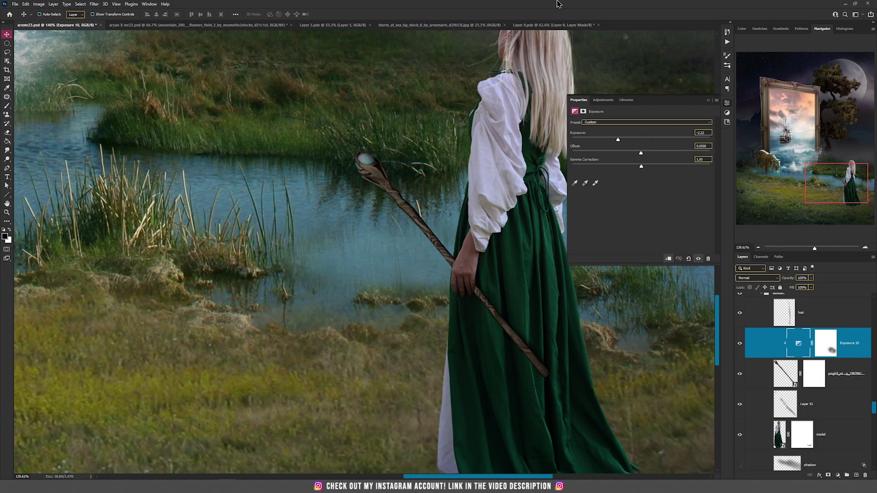
- Select the layer mask of the Exposure 10 adjustment and narrow the Properties panel to uncover more of the canvas
{"action": "left_click", "coordinate": [824, 347]}
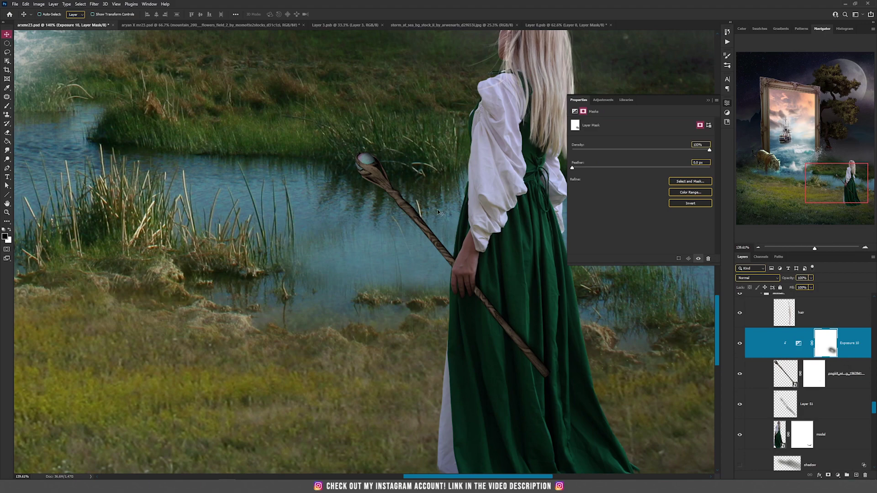
{"action": "scroll", "coordinate": [438, 212], "scroll_direction": "down", "scroll_amount": 2}
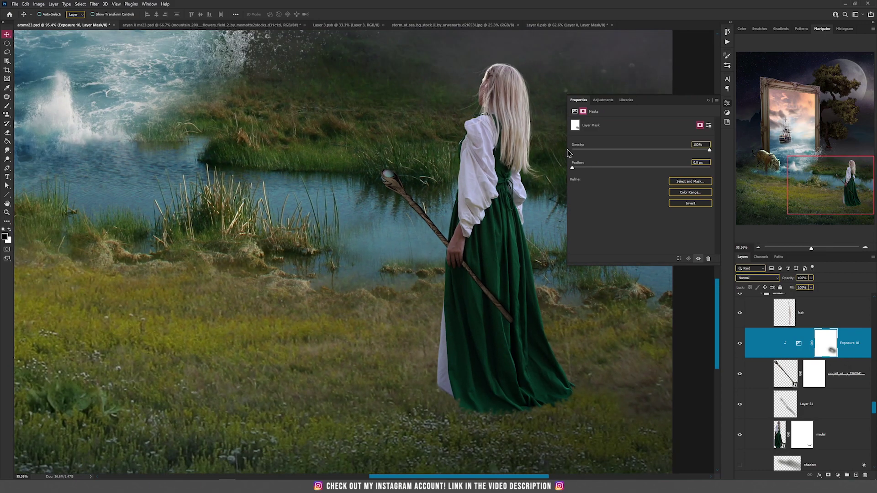
{"action": "left_click_drag", "start_coordinate": [567, 151], "coordinate": [606, 152]}
- Review the layers inside the woman group, including hair, the staff's shadow and model, ending with the group itself selected
{"action": "scroll", "coordinate": [808, 331], "scroll_direction": "up", "scroll_amount": 3}
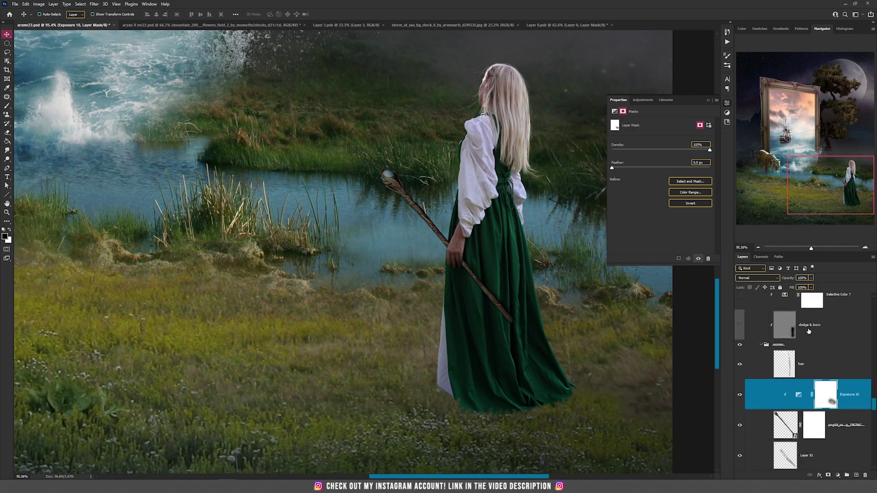
{"action": "scroll", "coordinate": [808, 331], "scroll_direction": "up", "scroll_amount": 1}
{"action": "left_click", "coordinate": [785, 389]}
{"action": "scroll", "coordinate": [805, 365], "scroll_direction": "down", "scroll_amount": 2}
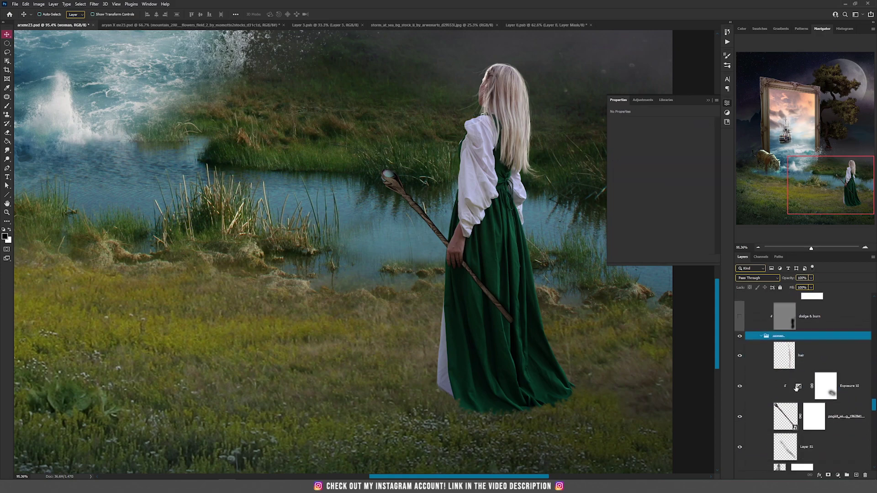
{"action": "left_click", "coordinate": [813, 358]}
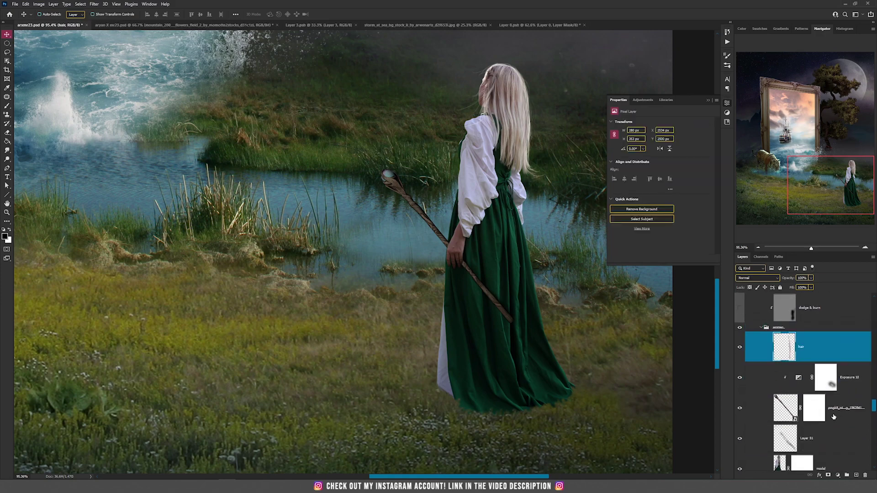
{"action": "scroll", "coordinate": [833, 416], "scroll_direction": "down", "scroll_amount": 1}
{"action": "scroll", "coordinate": [822, 393], "scroll_direction": "down", "scroll_amount": 1}
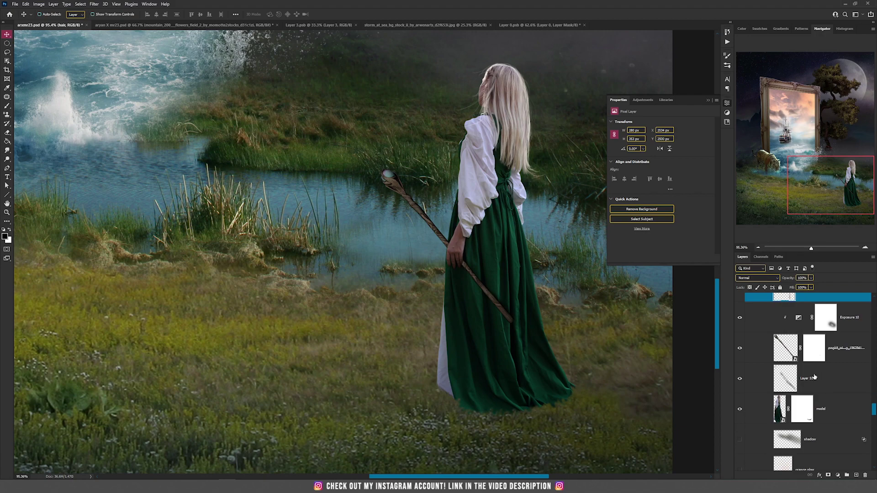
{"action": "left_click", "coordinate": [836, 389]}
{"action": "left_click", "coordinate": [839, 407]}
{"action": "scroll", "coordinate": [838, 408], "scroll_direction": "up", "scroll_amount": 2}
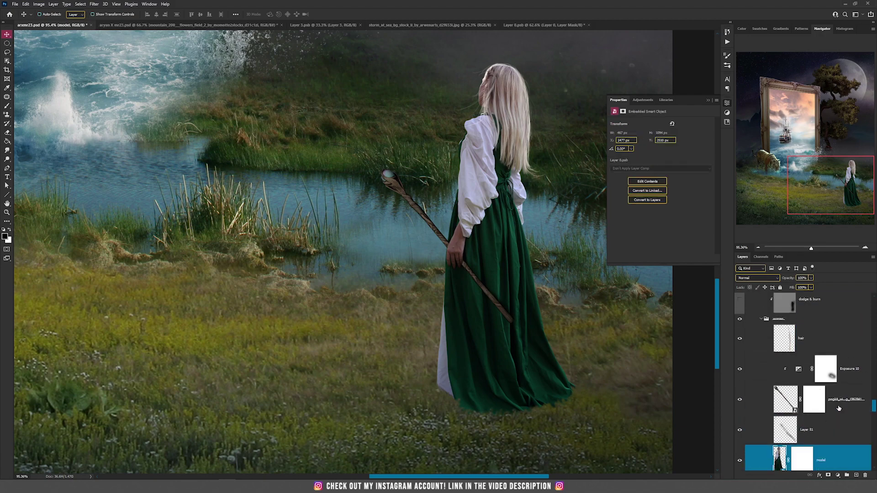
{"action": "scroll", "coordinate": [838, 408], "scroll_direction": "up", "scroll_amount": 2}
{"action": "left_click", "coordinate": [785, 382]}
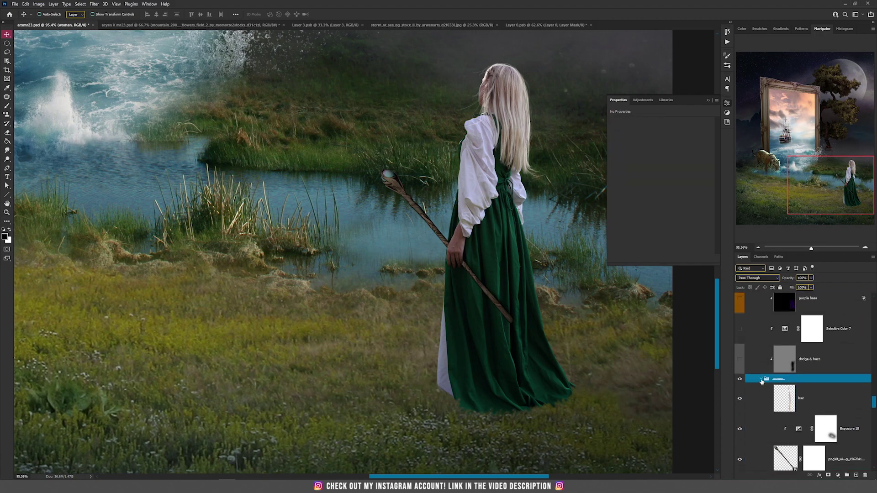
- Make the dodge & burn layer above the woman group visible, select it and compare the woman with and without it
{"action": "left_click", "coordinate": [740, 361]}
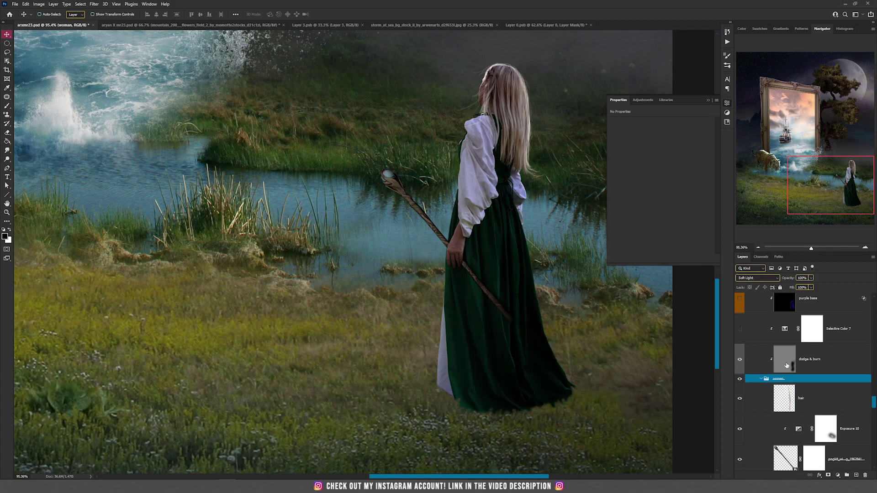
{"action": "left_click", "coordinate": [786, 365]}
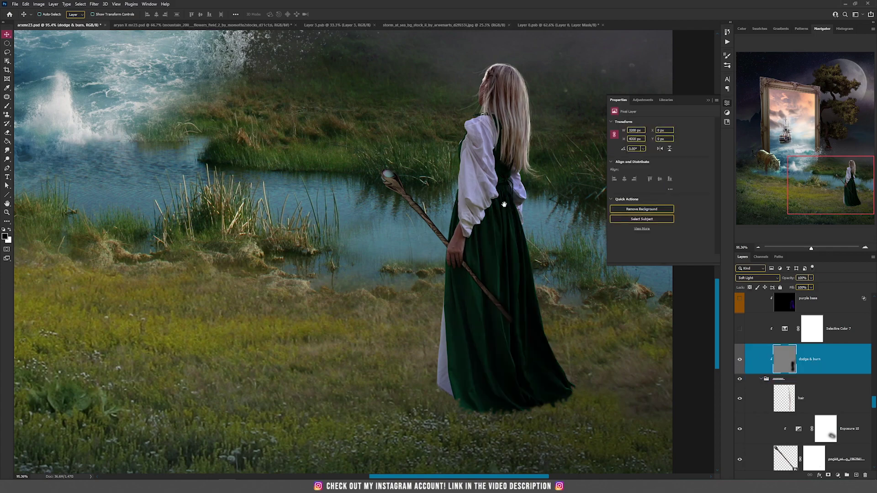
{"action": "left_click_drag", "start_coordinate": [509, 205], "coordinate": [440, 225]}
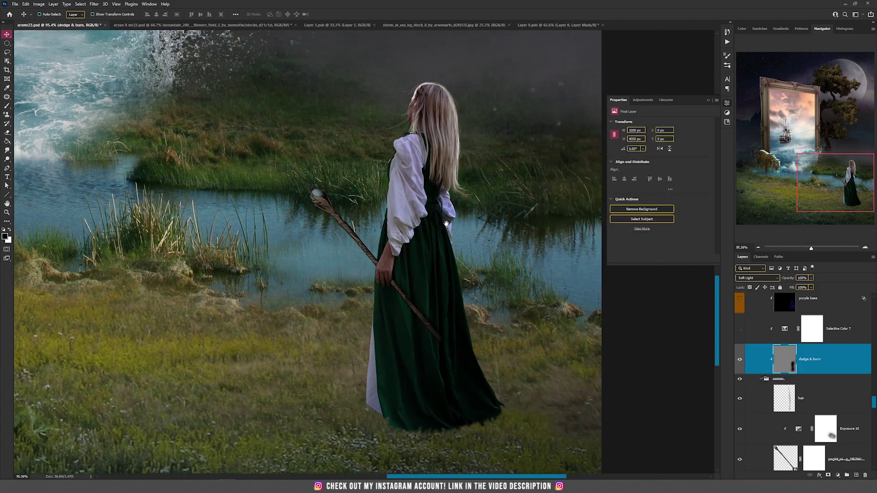
{"action": "left_click", "coordinate": [740, 359]}
{"action": "left_click", "coordinate": [740, 359]}
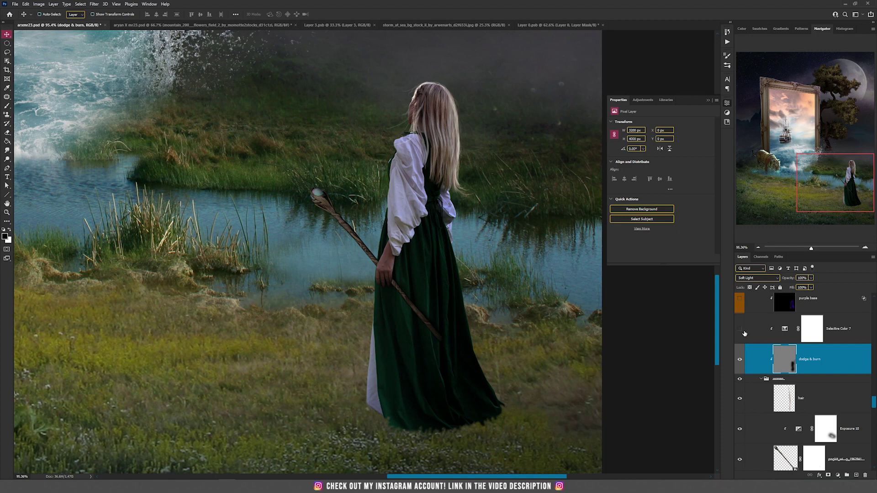
- Make the Selective Color 7 adjustment visible and display its Neutrals settings
{"action": "left_click", "coordinate": [783, 329]}
{"action": "left_click", "coordinate": [740, 329]}
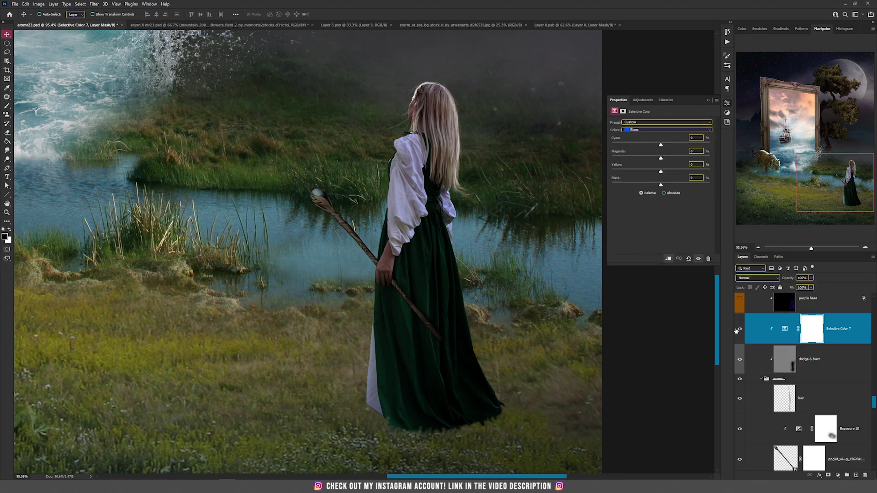
{"action": "left_click", "coordinate": [647, 130]}
{"action": "left_click", "coordinate": [639, 174]}
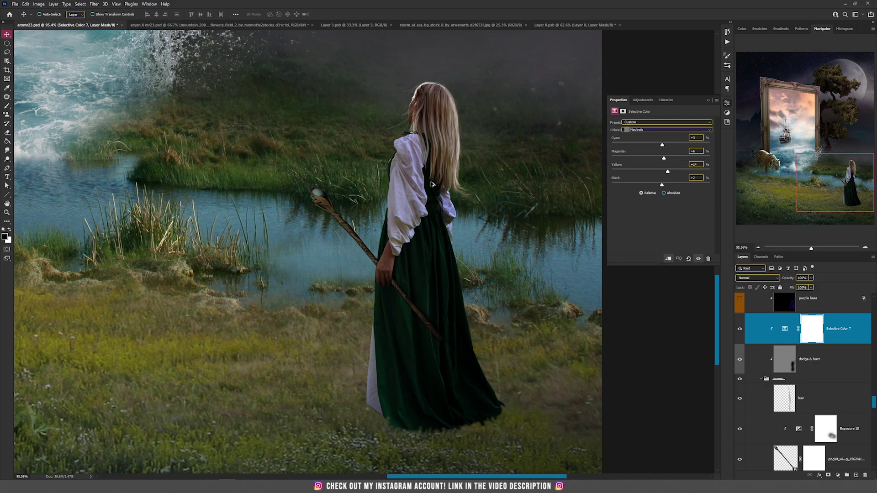
{"action": "scroll", "coordinate": [433, 185], "scroll_direction": "down", "scroll_amount": 3}
{"action": "scroll", "coordinate": [433, 185], "scroll_direction": "up", "scroll_amount": 4}
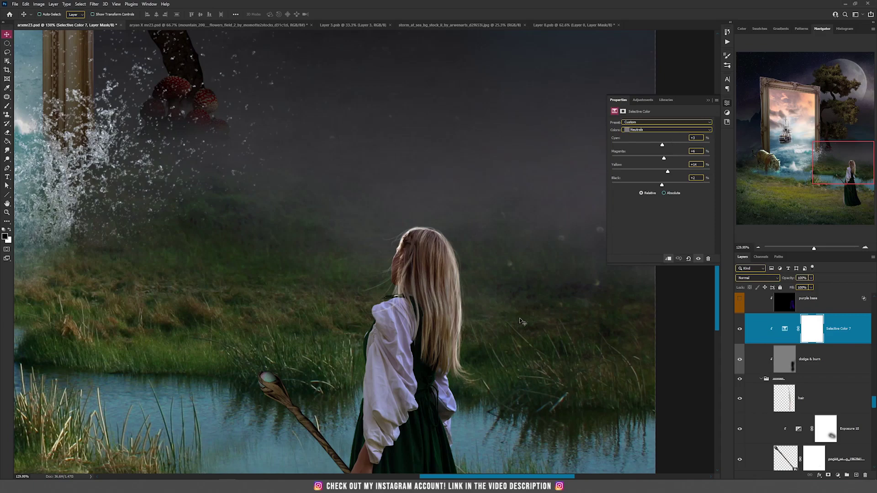
{"action": "left_click_drag", "start_coordinate": [483, 334], "coordinate": [488, 247]}
- Make the purple base layer visible, select it and inspect the purple light on the woman's hair and sleeves
{"action": "scroll", "coordinate": [831, 366], "scroll_direction": "up", "scroll_amount": 1}
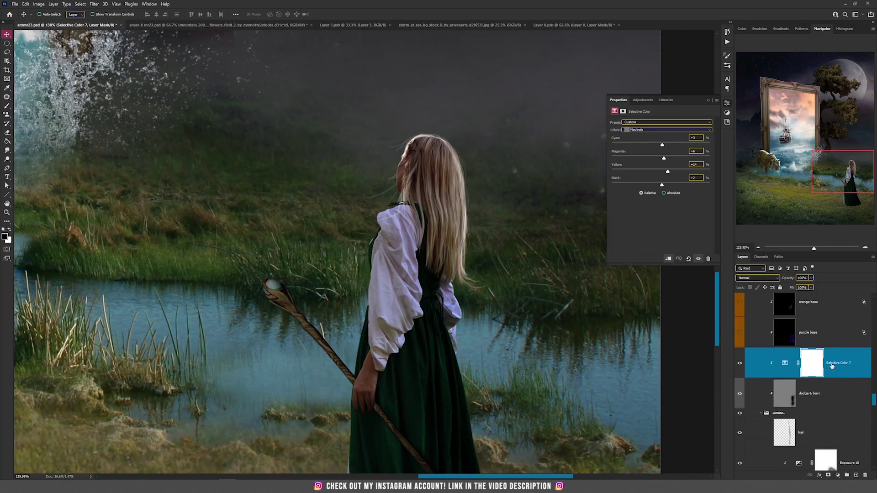
{"action": "left_click", "coordinate": [741, 336]}
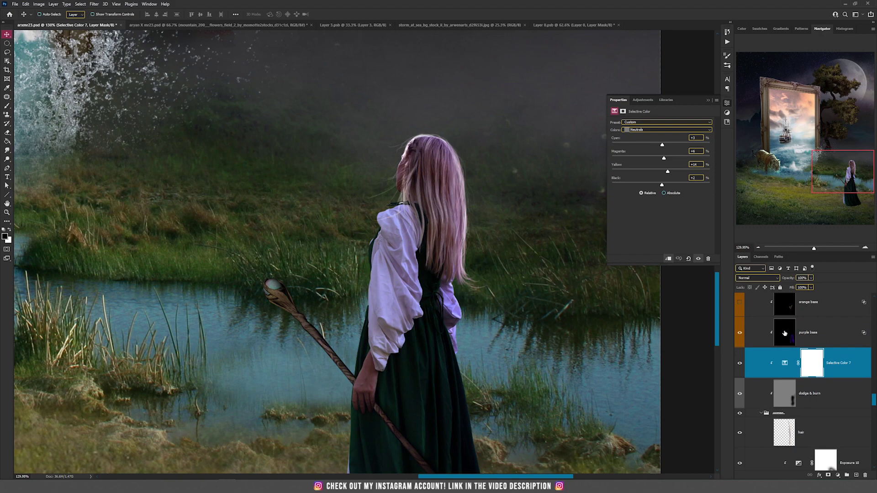
{"action": "left_click", "coordinate": [784, 334]}
{"action": "scroll", "coordinate": [486, 290], "scroll_direction": "down", "scroll_amount": 5}
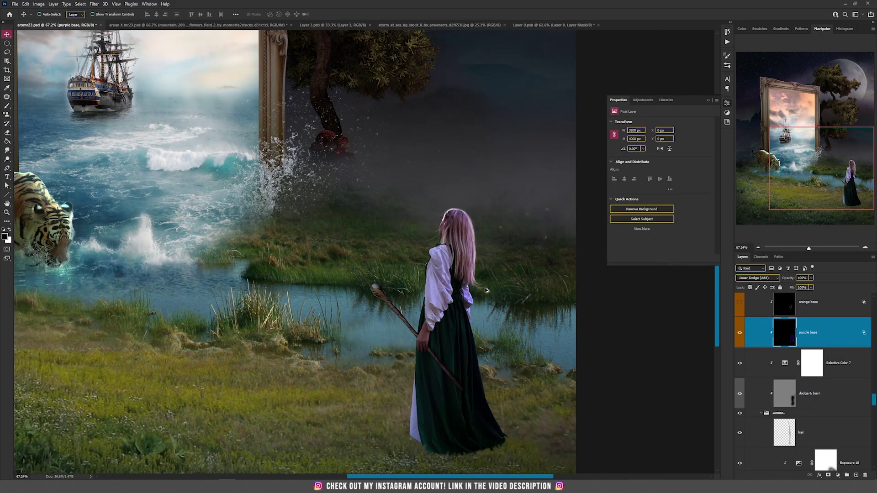
{"action": "scroll", "coordinate": [486, 290], "scroll_direction": "up", "scroll_amount": 6}
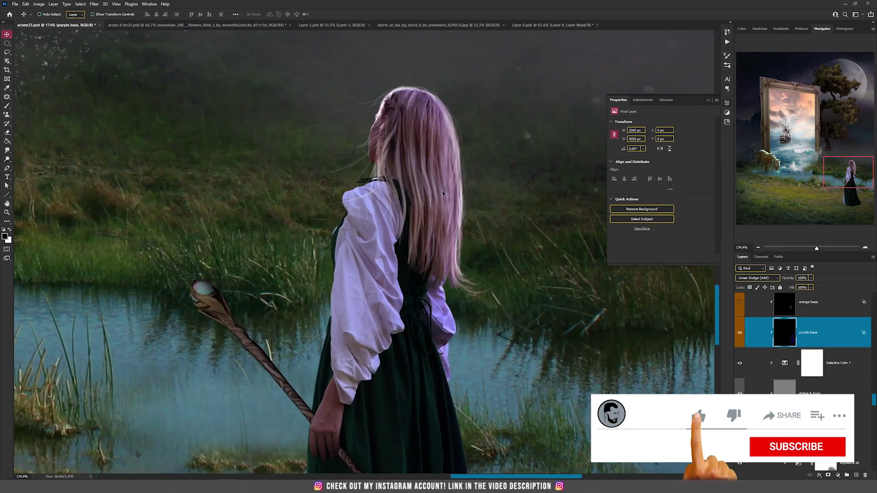
{"action": "scroll", "coordinate": [469, 178], "scroll_direction": "up", "scroll_amount": 2}
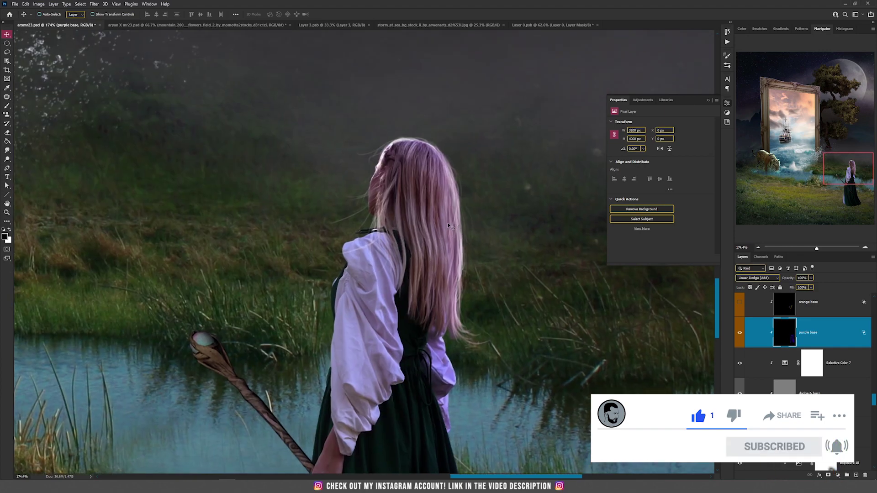
{"action": "scroll", "coordinate": [449, 226], "scroll_direction": "down", "scroll_amount": 4}
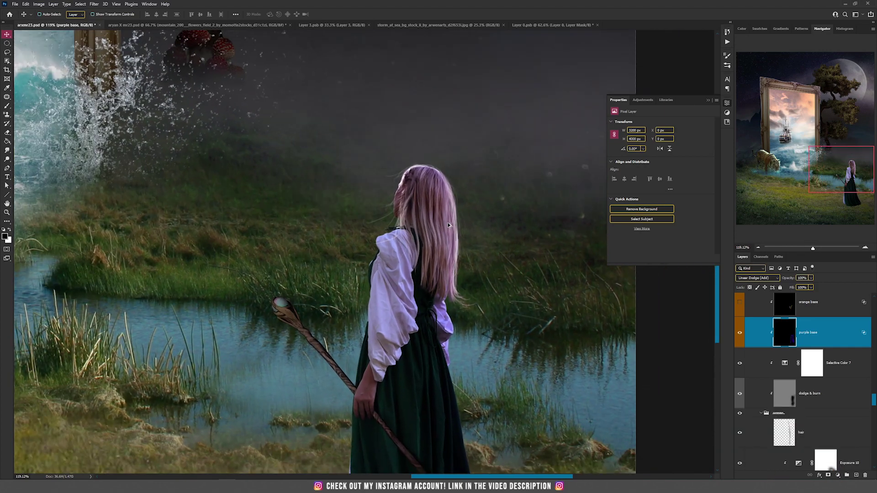
{"action": "scroll", "coordinate": [786, 340], "scroll_direction": "up", "scroll_amount": 1}
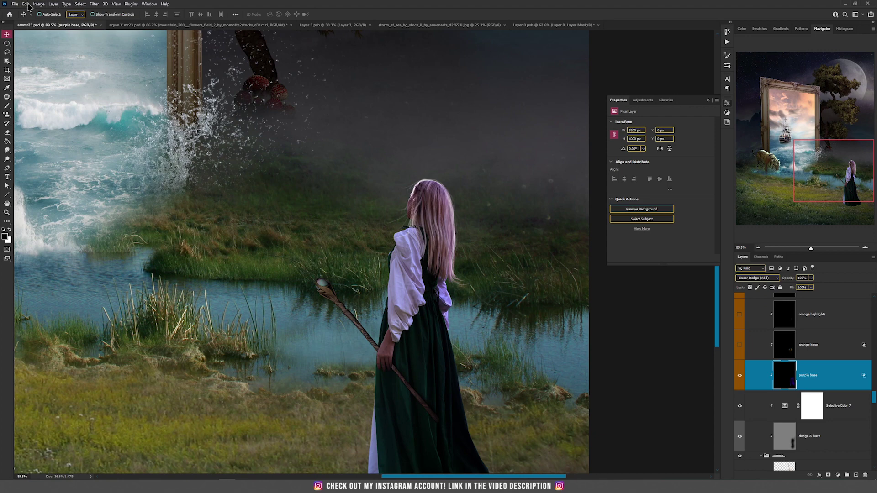
{"action": "left_click", "coordinate": [53, 5]}
{"action": "mouse_move", "coordinate": [65, 13]}
{"action": "left_click", "coordinate": [161, 13]}
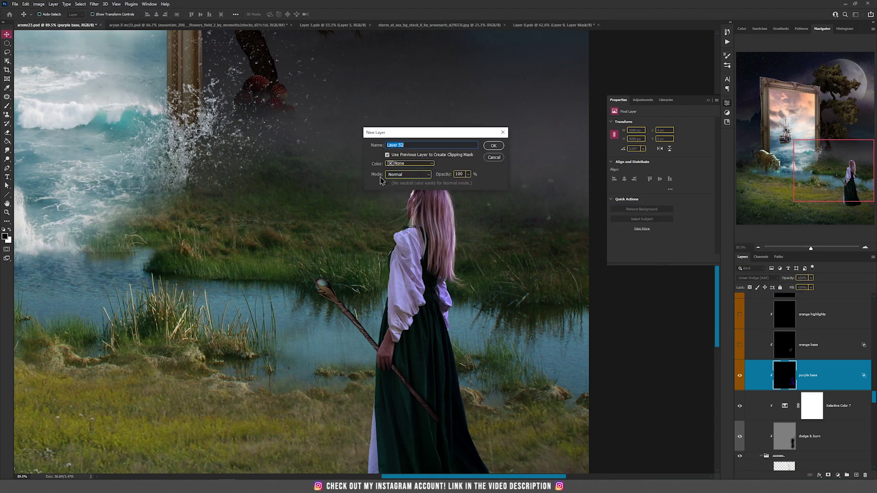
{"action": "left_click", "coordinate": [404, 174]}
{"action": "left_click", "coordinate": [415, 250]}
{"action": "left_click", "coordinate": [417, 184]}
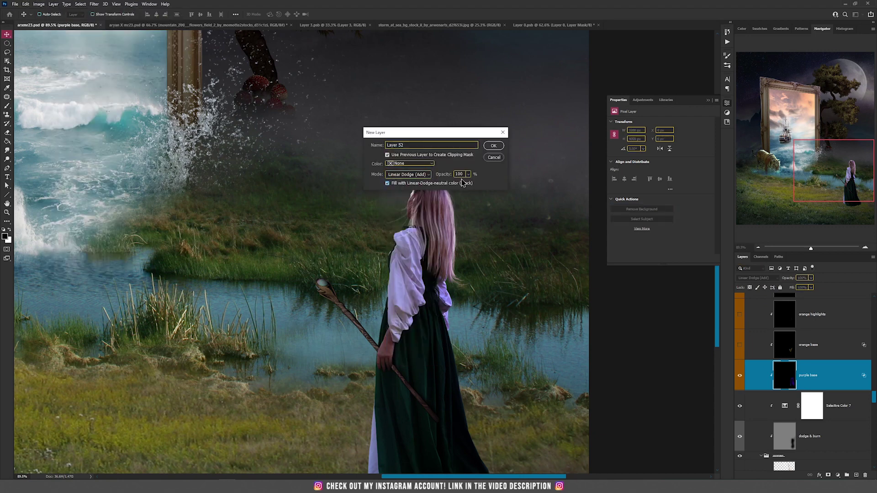
{"action": "left_click", "coordinate": [494, 157]}
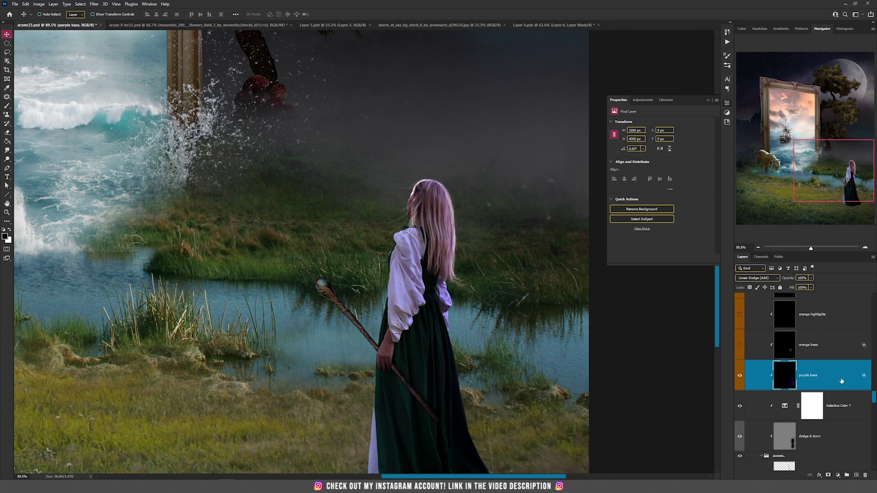
- Set the foreground color to a bright magenta pink and activate the Brush tool
{"action": "left_click", "coordinate": [6, 238]}
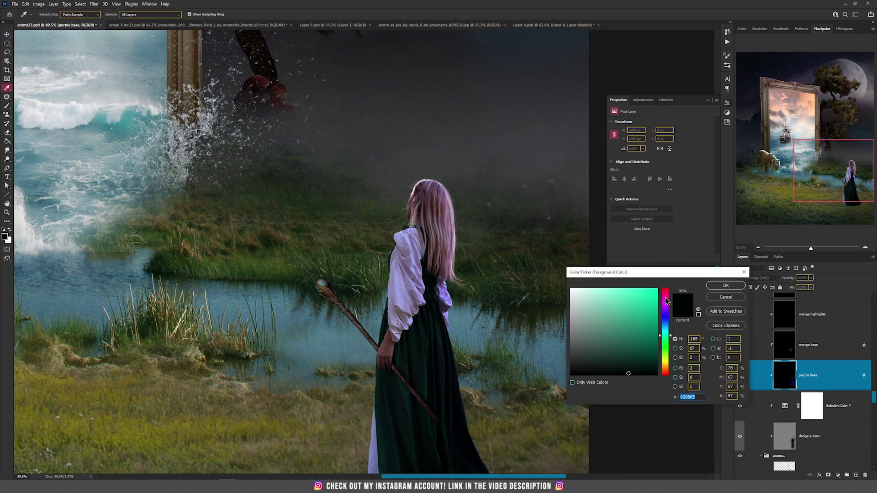
{"action": "left_click", "coordinate": [666, 298]}
{"action": "left_click", "coordinate": [645, 299]}
{"action": "left_click", "coordinate": [725, 286]}
{"action": "key", "text": "v"}
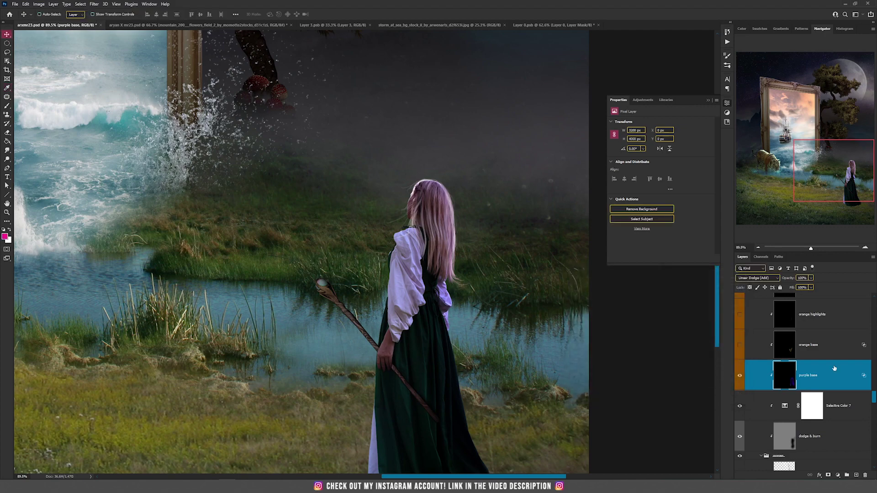
{"action": "key", "text": "b"}
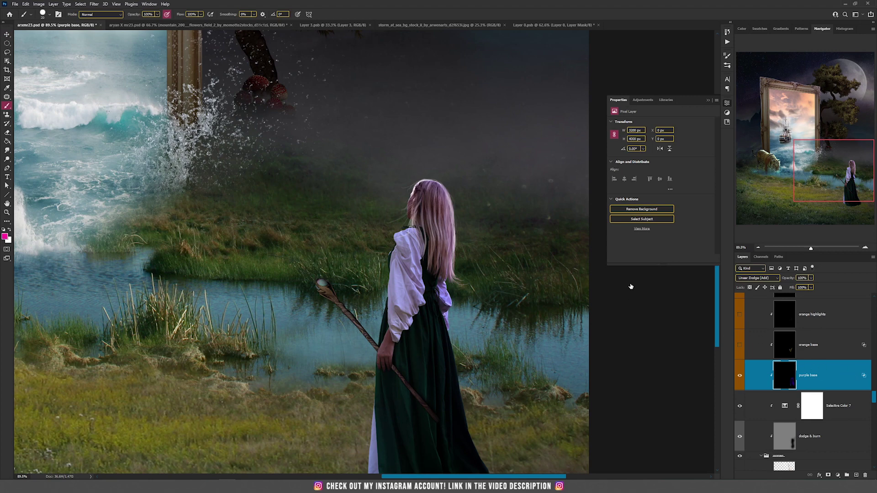
- Reset the purple base layer's Blend If black point for the underlying layer and split it to 0 / 80
{"action": "key", "text": "ctrl+alt+b"}
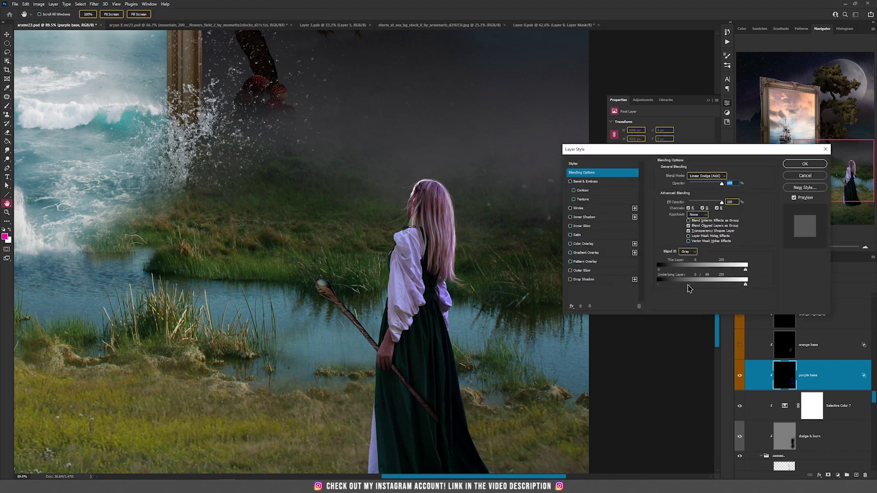
{"action": "left_click_drag", "start_coordinate": [683, 285], "coordinate": [654, 286]}
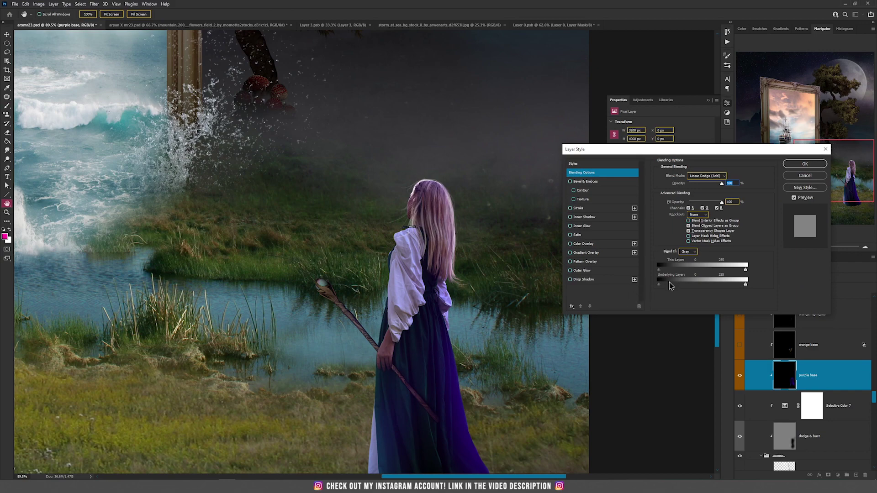
{"action": "left_click_drag", "start_coordinate": [661, 284], "coordinate": [686, 284]}
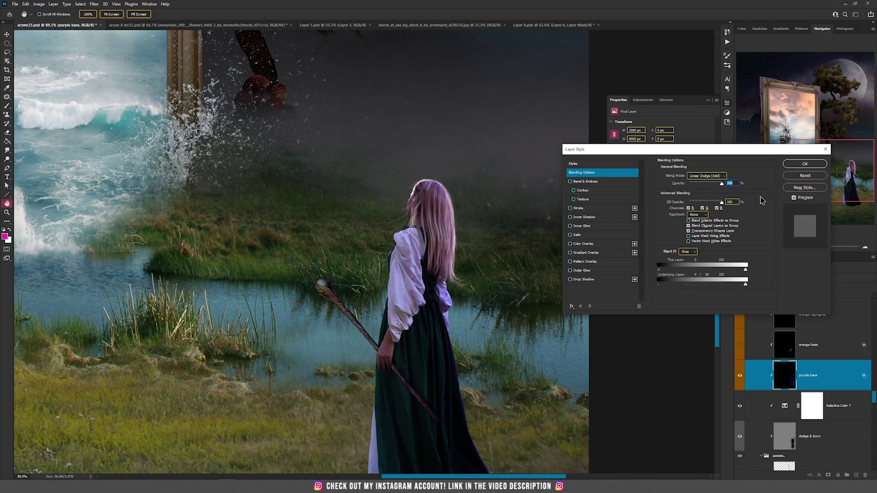
{"action": "left_click", "coordinate": [805, 164]}
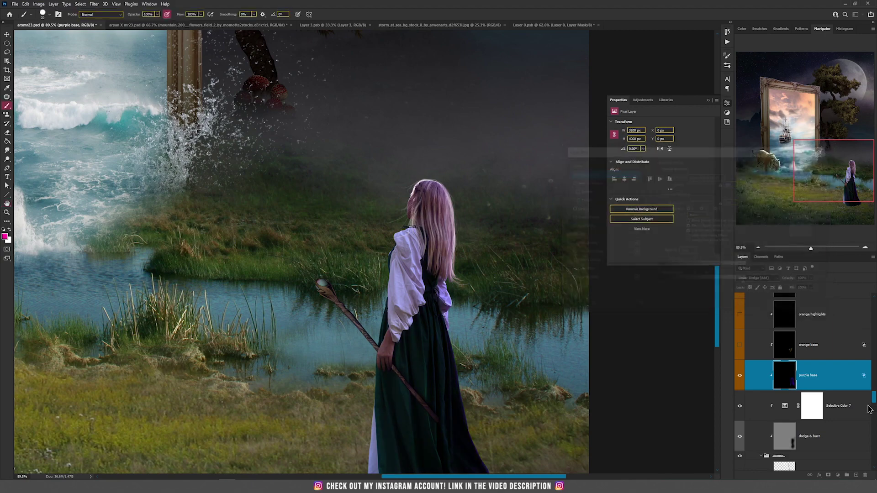
- Select the orange base layer, make it visible and inspect the warm light on the woman and staff
{"action": "left_click", "coordinate": [825, 346]}
{"action": "left_click", "coordinate": [740, 346]}
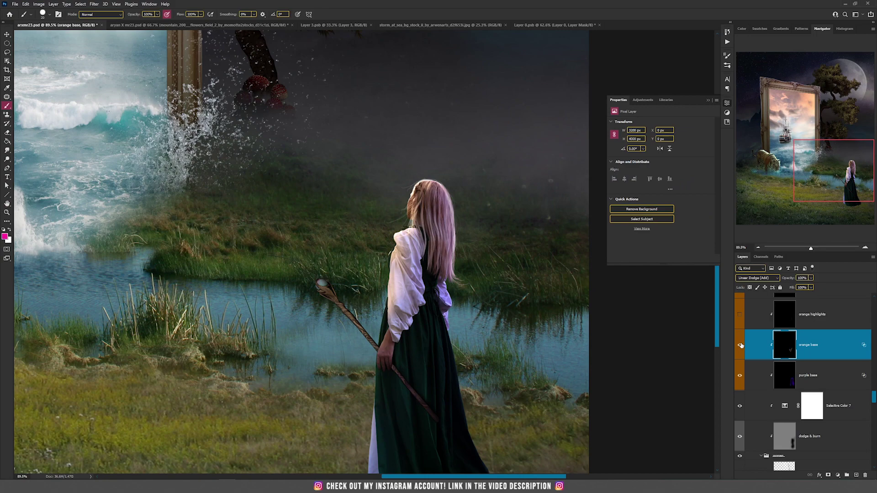
{"action": "scroll", "coordinate": [325, 284], "scroll_direction": "up", "scroll_amount": 3}
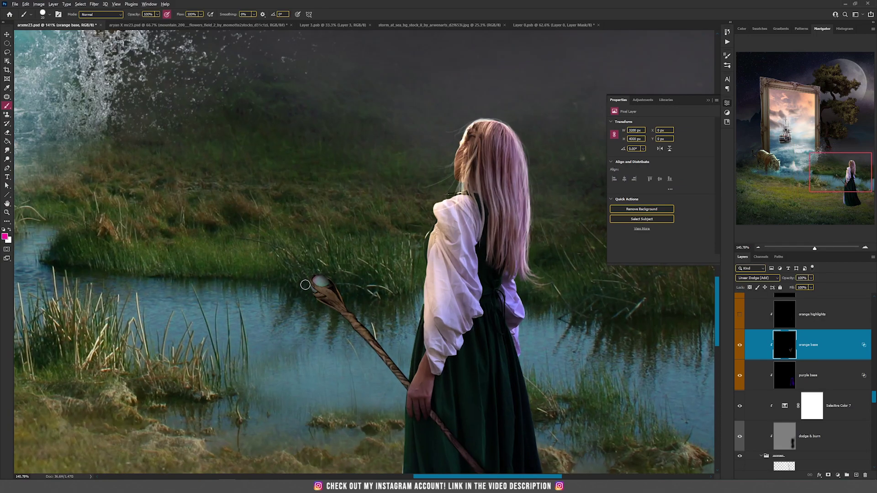
{"action": "scroll", "coordinate": [305, 285], "scroll_direction": "down", "scroll_amount": 1}
{"action": "scroll", "coordinate": [306, 283], "scroll_direction": "down", "scroll_amount": 1}
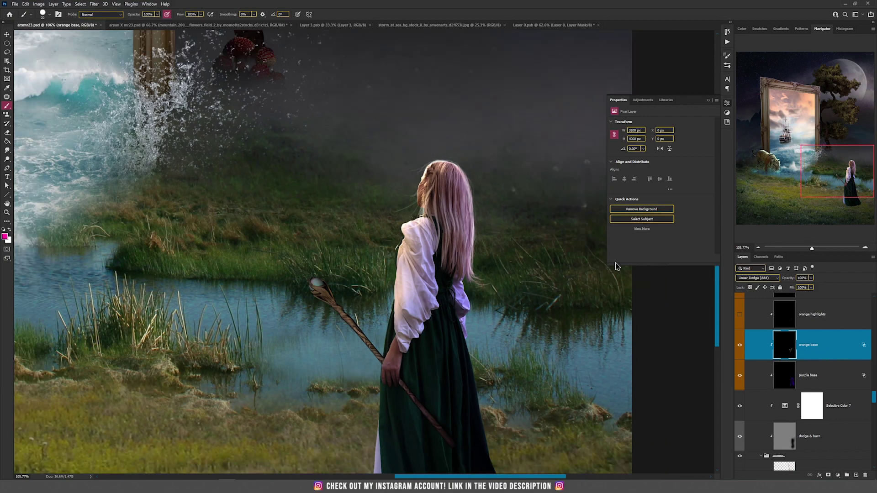
- Create a clipped layer above the orange base layer in Linear Dodge (Add) mode, filled with neutral black
{"action": "left_click", "coordinate": [54, 5]}
{"action": "mouse_move", "coordinate": [66, 13]}
{"action": "left_click", "coordinate": [162, 14]}
{"action": "left_click", "coordinate": [407, 174]}
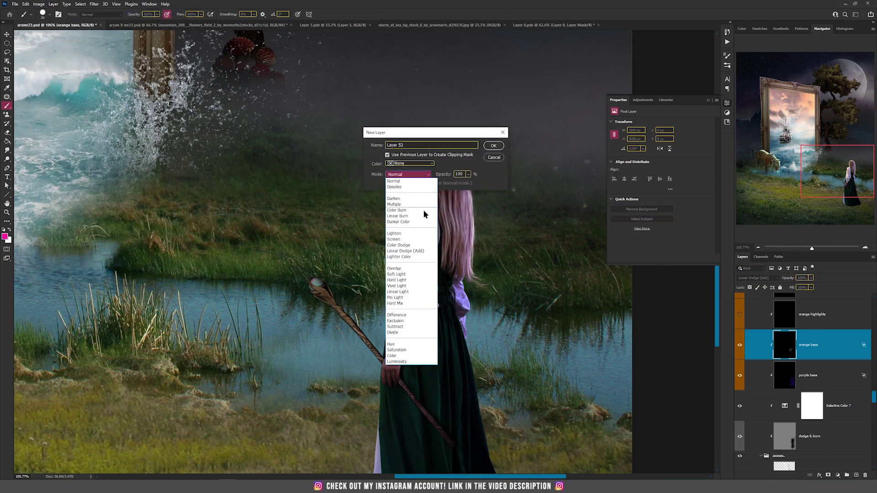
{"action": "left_click", "coordinate": [413, 251]}
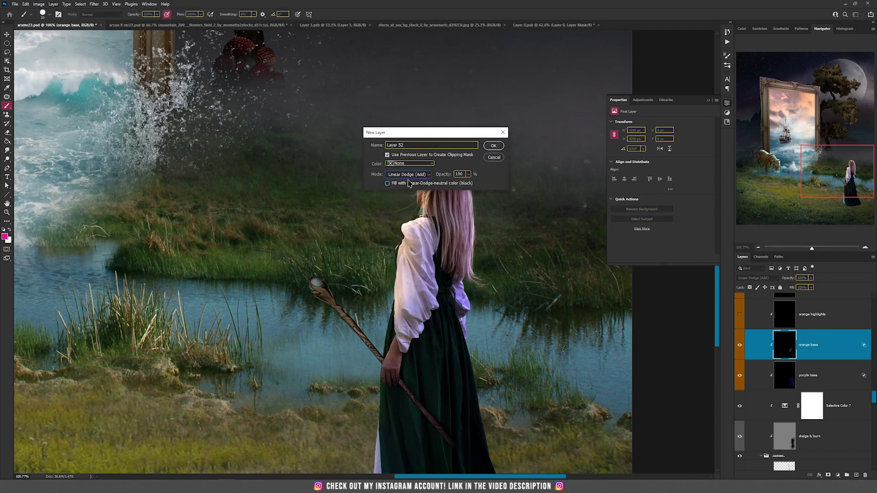
{"action": "left_click", "coordinate": [493, 145]}
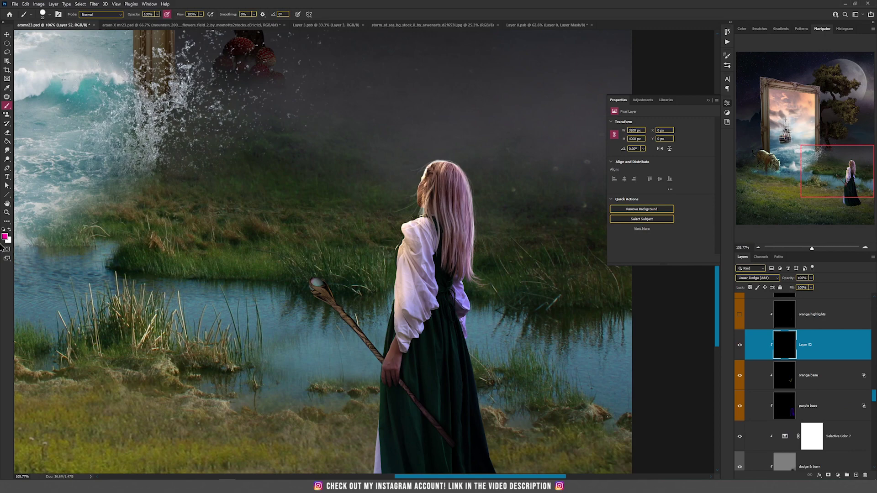
- Set the foreground color to the red-orange ff4e00 and lower the brush flow to 4%
{"action": "left_click", "coordinate": [5, 236]}
{"action": "left_click", "coordinate": [687, 397]}
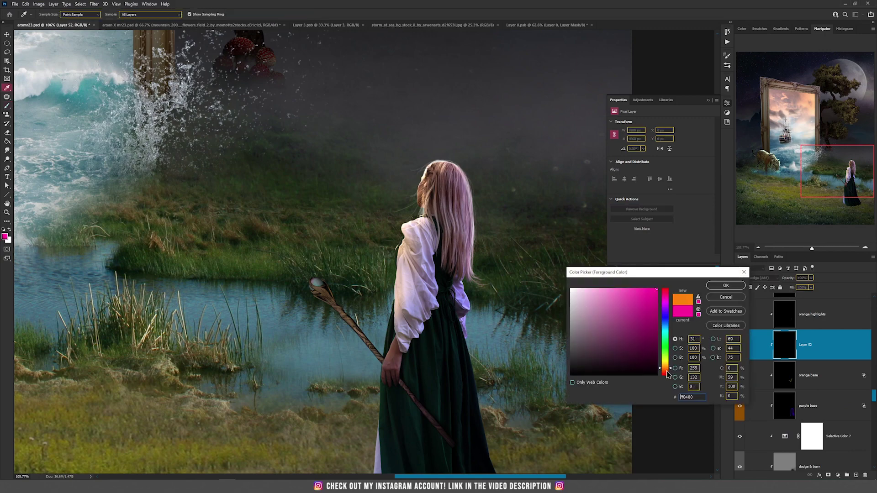
{"action": "left_click", "coordinate": [725, 285]}
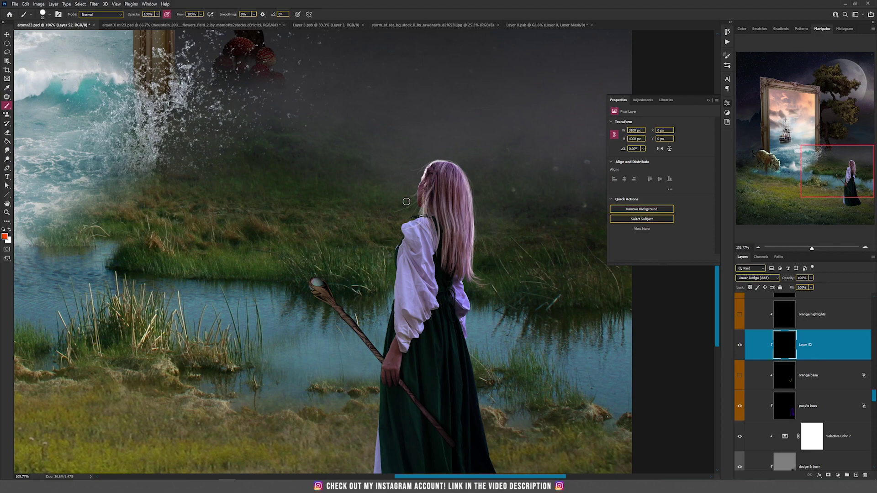
{"action": "scroll", "coordinate": [411, 197], "scroll_direction": "left", "scroll_amount": 3}
{"action": "mouse_move", "coordinate": [201, 14]}
{"action": "left_mouse_down"}
{"action": "mouse_move", "coordinate": [196, 25]}
{"action": "mouse_move", "coordinate": [171, 26]}
{"action": "left_mouse_up"}
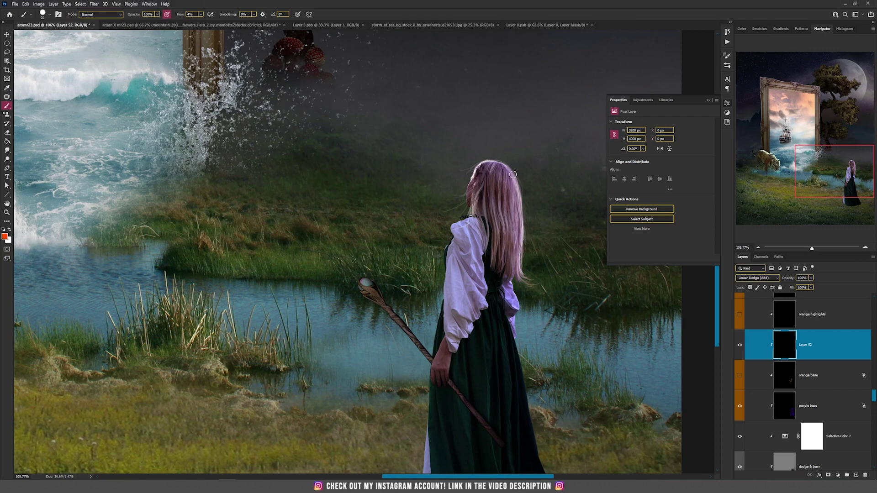
- Undo a test stroke over the woman's hair and shoulder and set the foreground color to orange ff7800
{"action": "mouse_move", "coordinate": [479, 172]}
{"action": "left_mouse_down"}
{"action": "mouse_move", "coordinate": [480, 153]}
{"action": "mouse_move", "coordinate": [459, 214]}
{"action": "left_mouse_up"}
{"action": "key", "text": "ctrl+z"}
{"action": "left_click", "coordinate": [5, 236]}
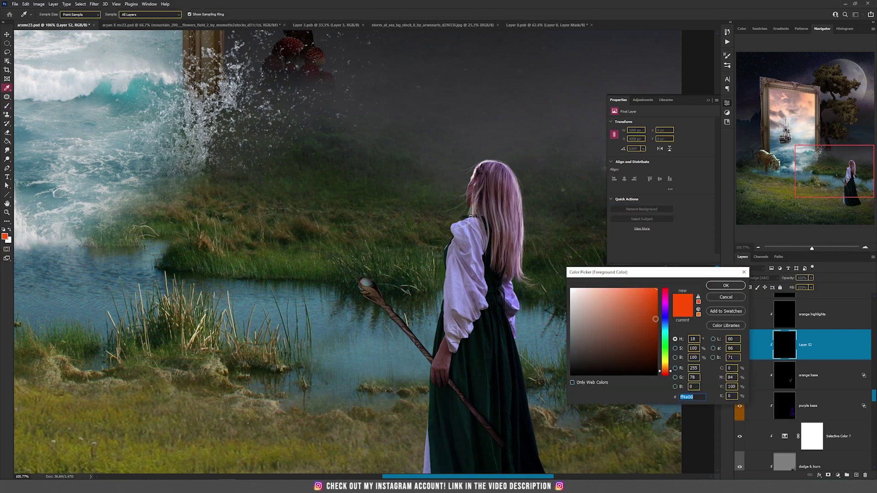
{"action": "left_click_drag", "start_coordinate": [669, 372], "coordinate": [669, 366]}
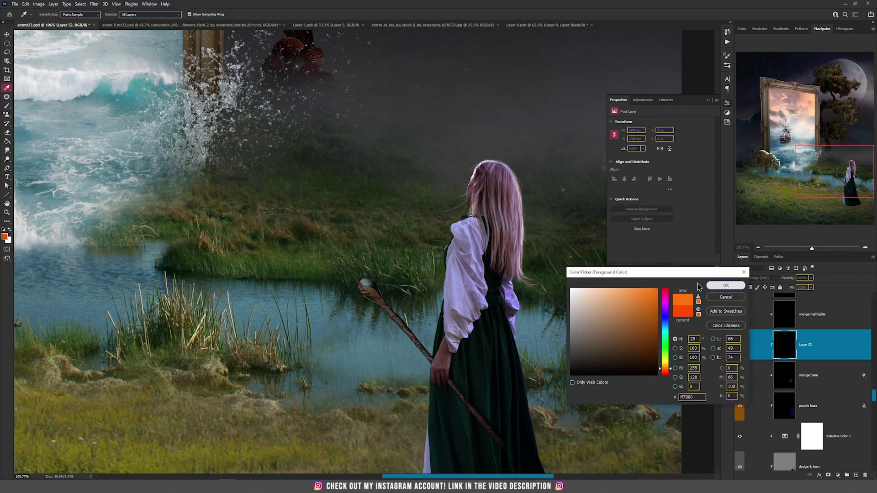
{"action": "left_click", "coordinate": [726, 285]}
- Enlarge the brush and paint orange light over the woman's face, hair, sleeve, staff and the staff-side edge of her dress
{"action": "right_click", "coordinate": [461, 203]}
{"action": "left_click", "coordinate": [486, 246]}
{"action": "left_click", "coordinate": [458, 192]}
{"action": "mouse_move", "coordinate": [489, 179]}
{"action": "left_mouse_down"}
{"action": "mouse_move", "coordinate": [466, 149]}
{"action": "mouse_move", "coordinate": [462, 205]}
{"action": "mouse_move", "coordinate": [449, 211]}
{"action": "mouse_move", "coordinate": [452, 247]}
{"action": "mouse_move", "coordinate": [475, 232]}
{"action": "mouse_move", "coordinate": [441, 201]}
{"action": "mouse_move", "coordinate": [434, 304]}
{"action": "mouse_move", "coordinate": [455, 272]}
{"action": "mouse_move", "coordinate": [446, 244]}
{"action": "mouse_move", "coordinate": [435, 350]}
{"action": "mouse_move", "coordinate": [383, 274]}
{"action": "mouse_move", "coordinate": [427, 347]}
{"action": "mouse_move", "coordinate": [397, 271]}
{"action": "left_mouse_up"}
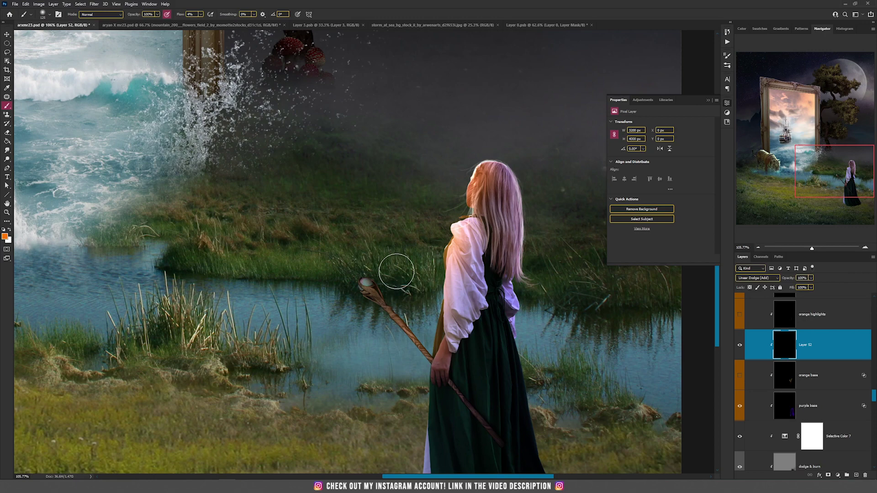
{"action": "left_click_drag", "start_coordinate": [416, 389], "coordinate": [400, 281]}
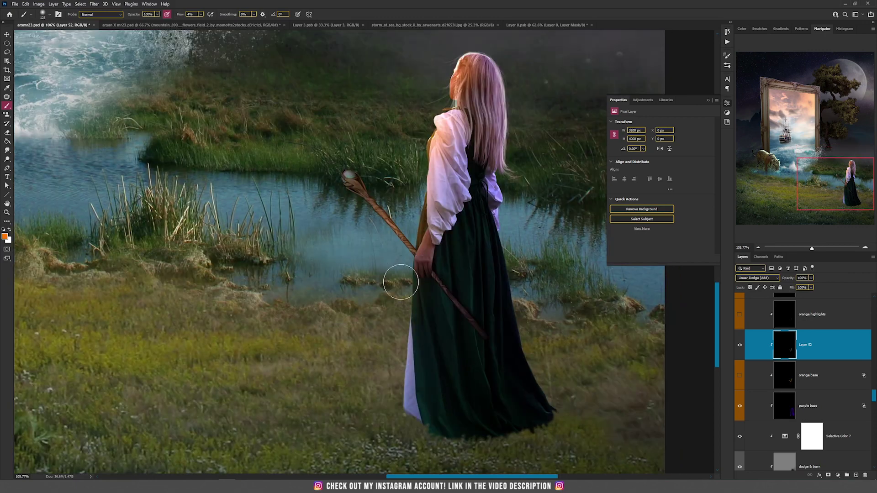
{"action": "left_click_drag", "start_coordinate": [423, 327], "coordinate": [408, 419]}
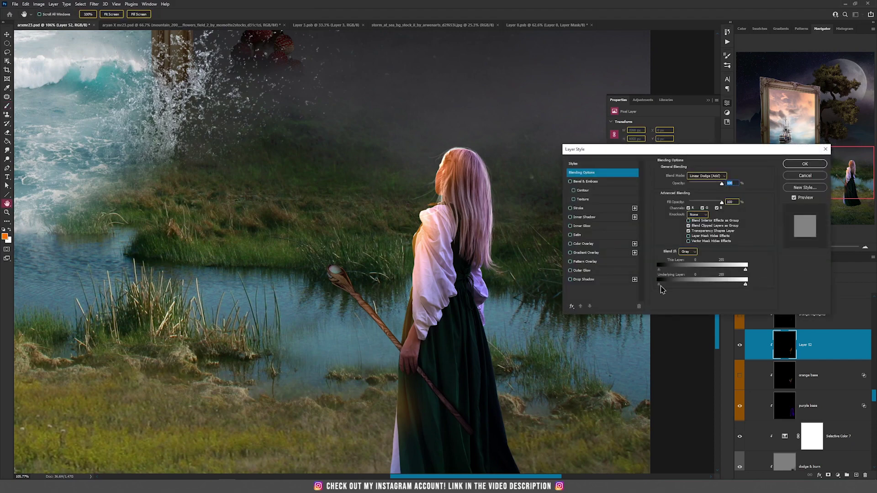
- Try splitting the test layer's Blend If black point for the underlying layer, and delete the test layer
{"action": "left_click_drag", "start_coordinate": [670, 289], "coordinate": [713, 289]}
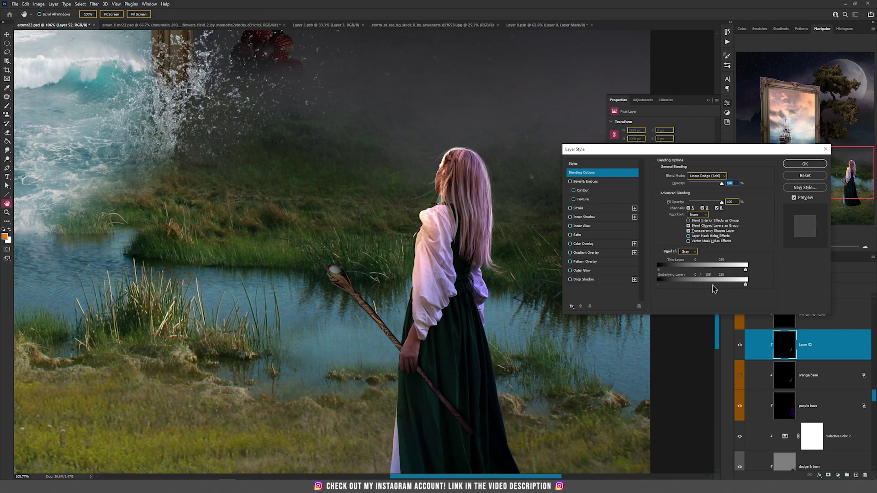
{"action": "left_click", "coordinate": [806, 177]}
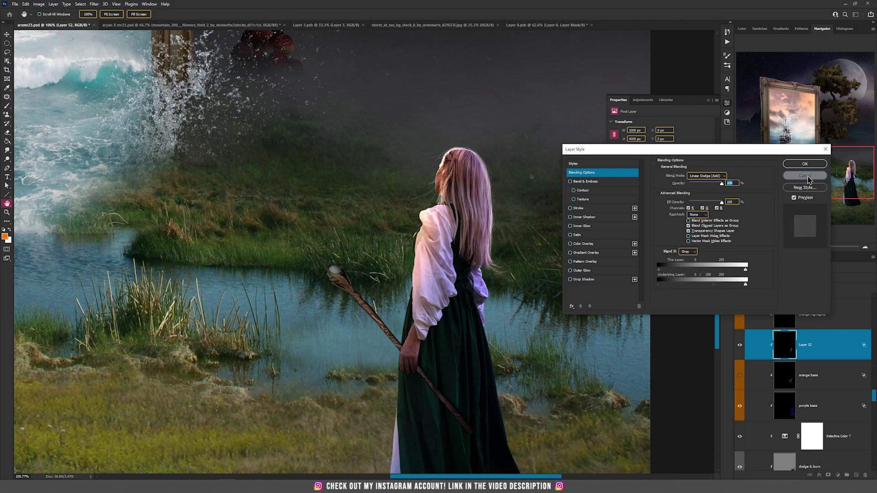
{"action": "left_click", "coordinate": [865, 476]}
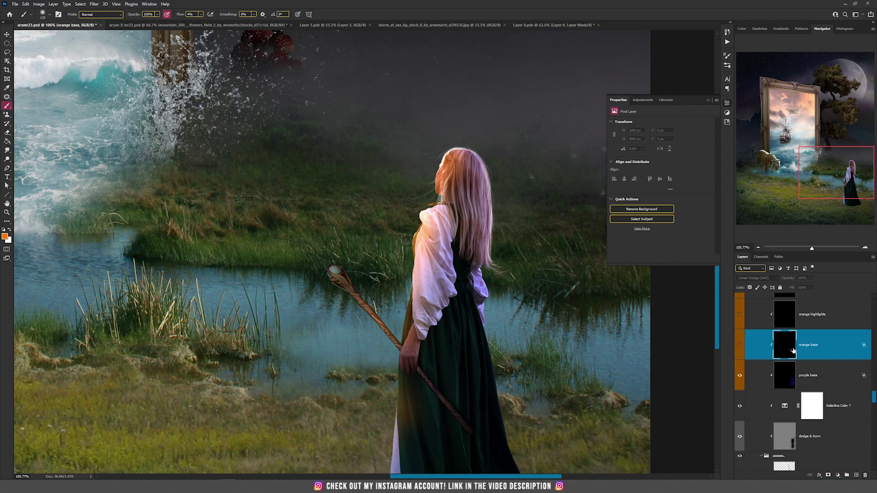
- Select the orange highlights layer, make it visible and compare the staff and sleeve with and without it
{"action": "left_click", "coordinate": [827, 319]}
{"action": "left_click", "coordinate": [741, 315]}
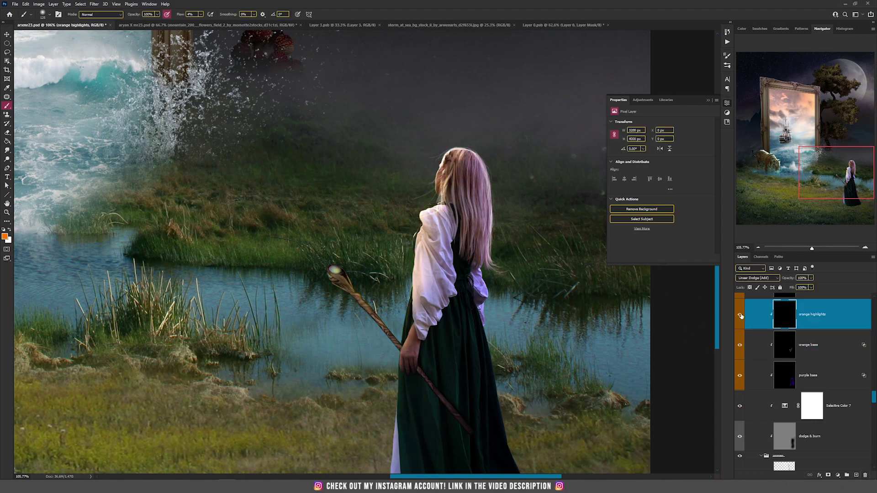
{"action": "scroll", "coordinate": [456, 231], "scroll_direction": "up", "scroll_amount": 3}
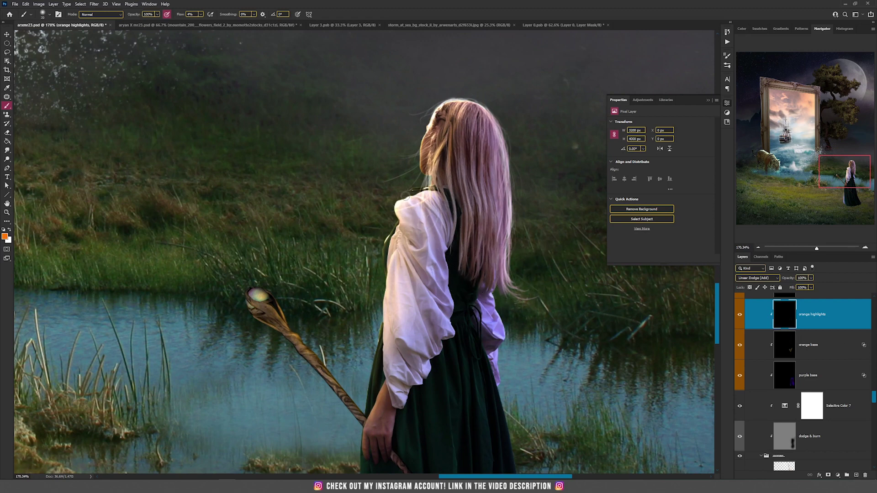
{"action": "mouse_move", "coordinate": [408, 232]}
{"action": "left_mouse_down"}
{"action": "mouse_move", "coordinate": [397, 251]}
{"action": "mouse_move", "coordinate": [397, 315]}
{"action": "mouse_move", "coordinate": [395, 261]}
{"action": "mouse_move", "coordinate": [405, 299]}
{"action": "left_mouse_up"}
{"action": "scroll", "coordinate": [516, 333], "scroll_direction": "down", "scroll_amount": 3}
{"action": "left_click", "coordinate": [740, 315]}
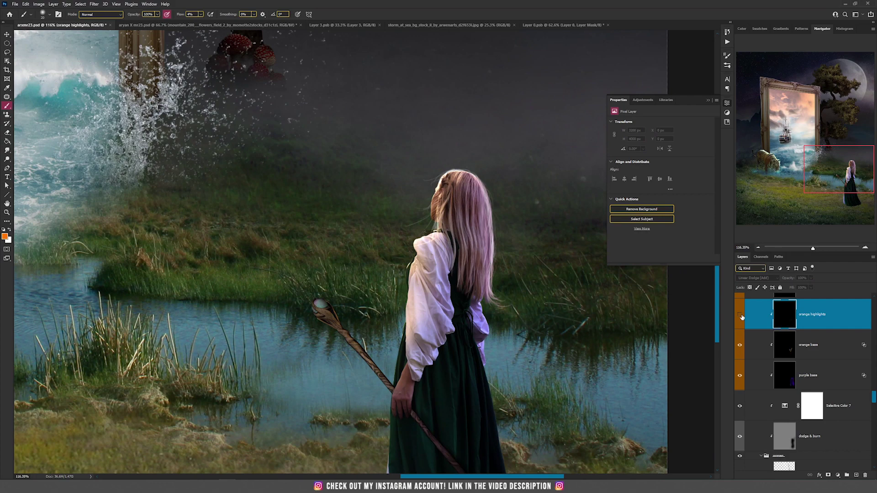
{"action": "left_click", "coordinate": [740, 315]}
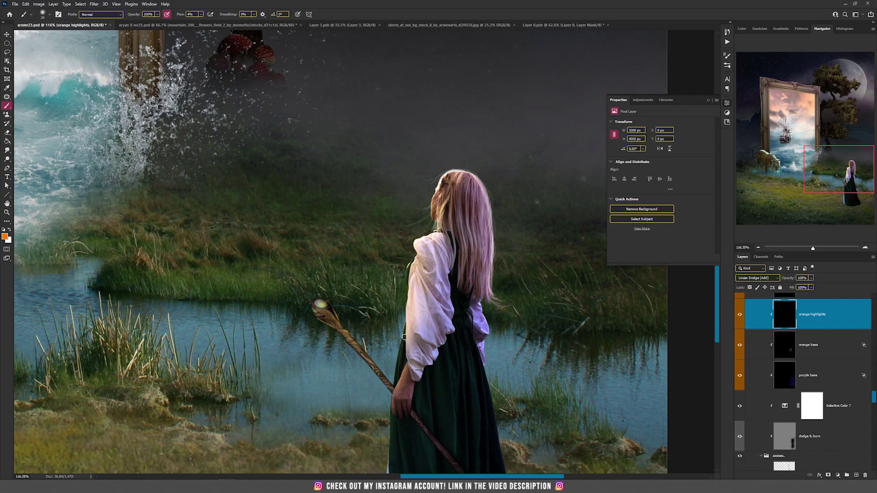
{"action": "scroll", "coordinate": [411, 342], "scroll_direction": "down", "scroll_amount": 3}
- Show the white highlights layer, inspect its effect on the staff and woman, and hide it again
{"action": "scroll", "coordinate": [416, 347], "scroll_direction": "up", "scroll_amount": 4}
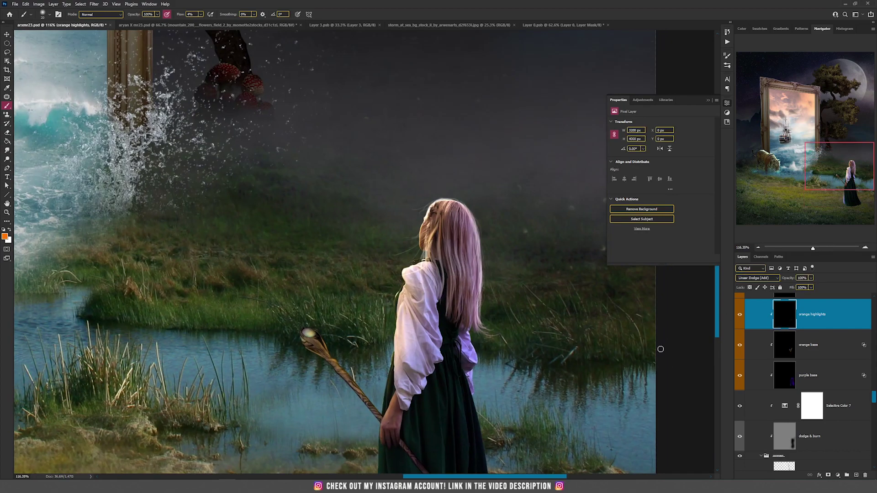
{"action": "scroll", "coordinate": [866, 342], "scroll_direction": "up", "scroll_amount": 4}
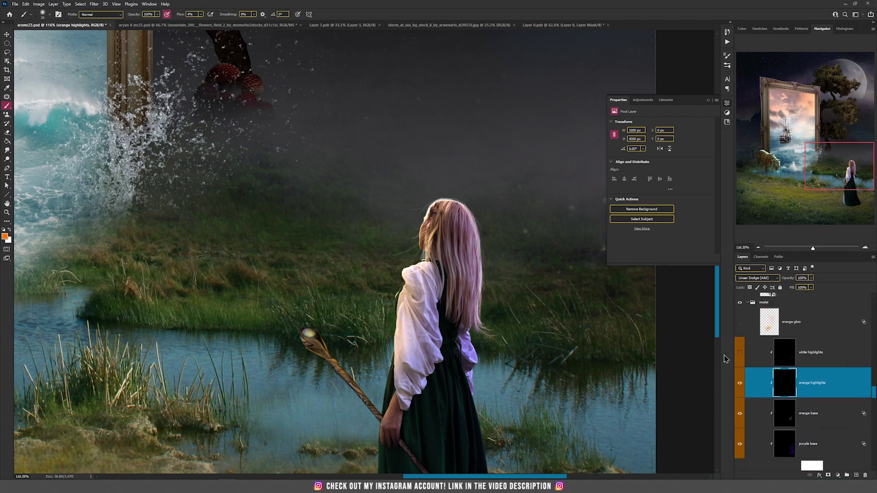
{"action": "left_click", "coordinate": [740, 354]}
{"action": "left_click", "coordinate": [834, 357]}
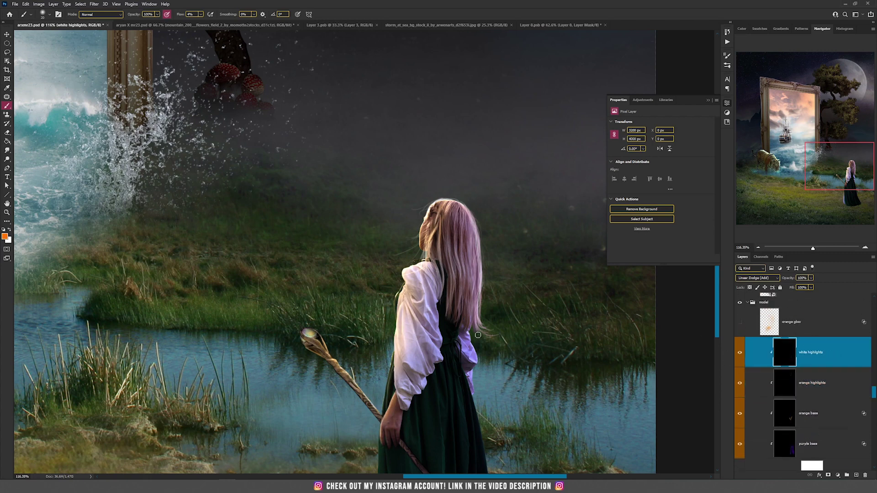
{"action": "scroll", "coordinate": [408, 345], "scroll_direction": "up", "scroll_amount": 3}
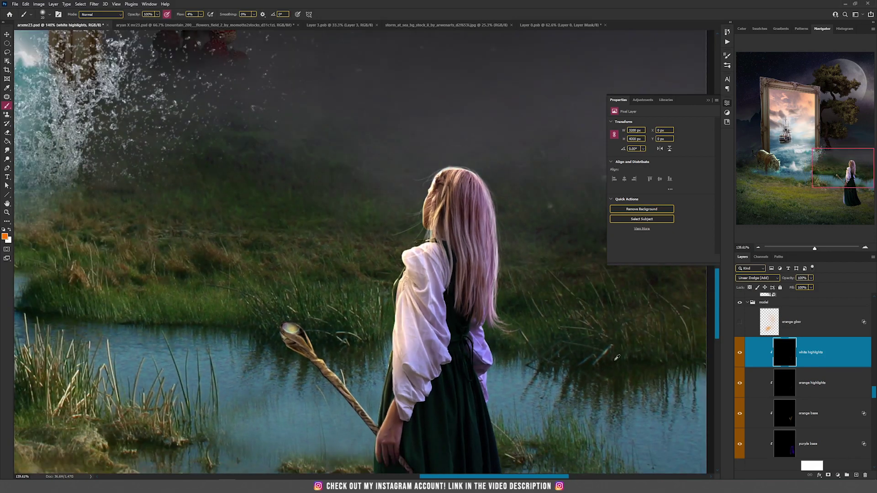
{"action": "left_click", "coordinate": [739, 353]}
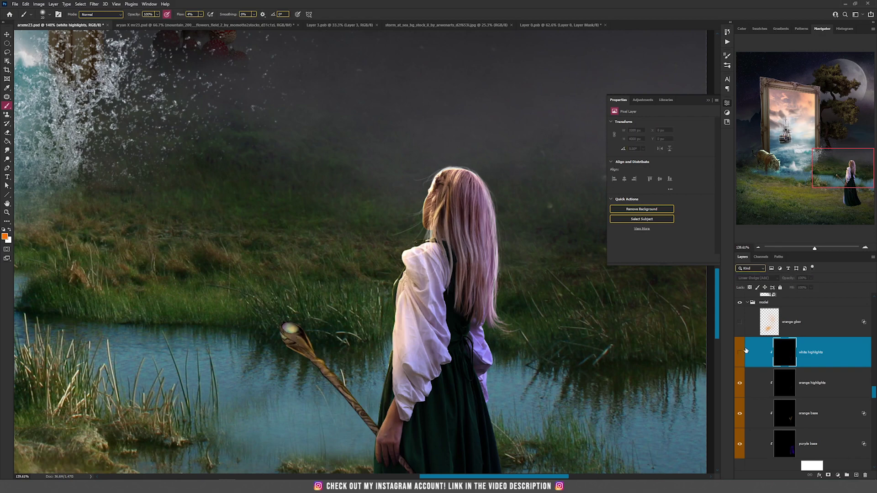
- Select the orange base layer to review its light, and toggle the white highlights layer for comparison
{"action": "scroll", "coordinate": [862, 390], "scroll_direction": "down", "scroll_amount": 1}
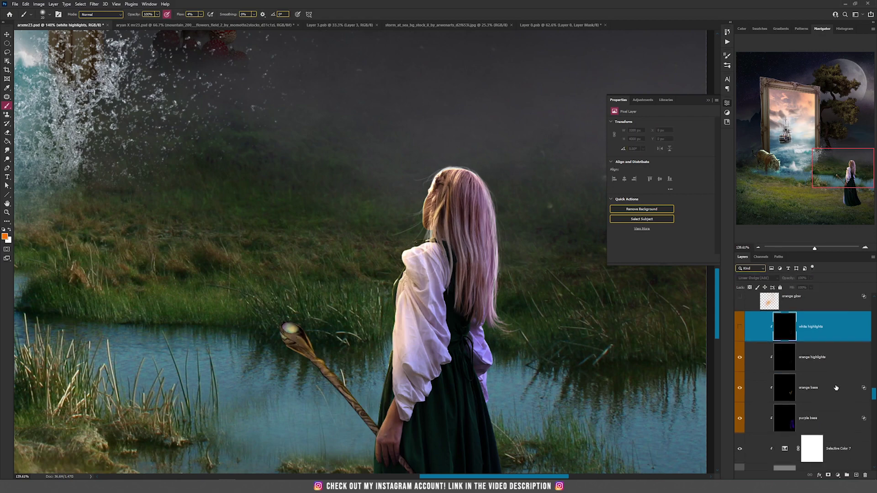
{"action": "left_click", "coordinate": [818, 388]}
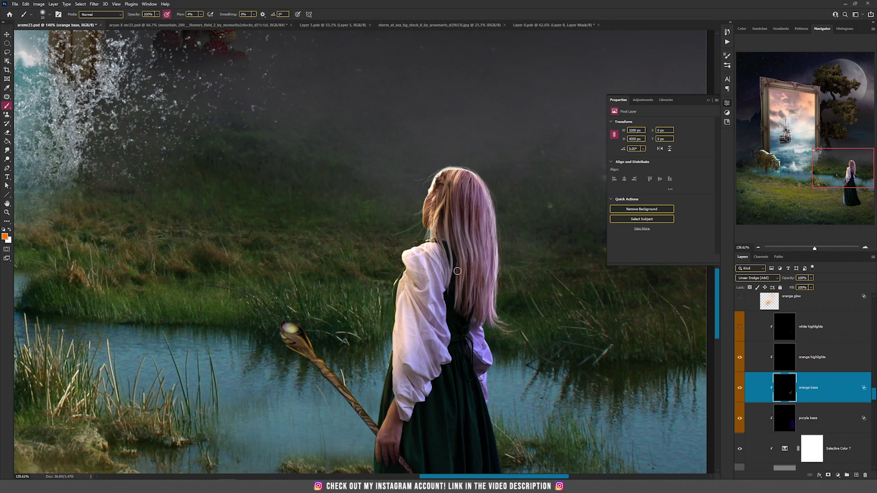
{"action": "scroll", "coordinate": [458, 271], "scroll_direction": "down", "scroll_amount": 2}
{"action": "scroll", "coordinate": [459, 269], "scroll_direction": "up", "scroll_amount": 2}
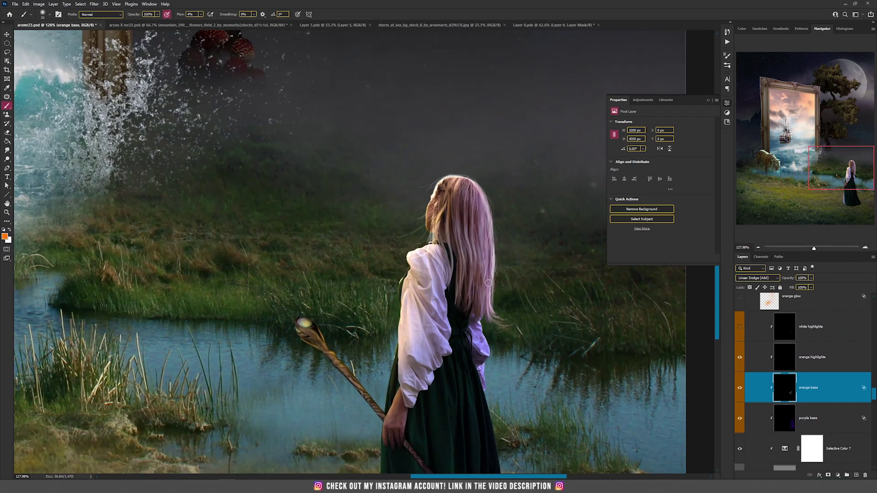
{"action": "left_click", "coordinate": [815, 338]}
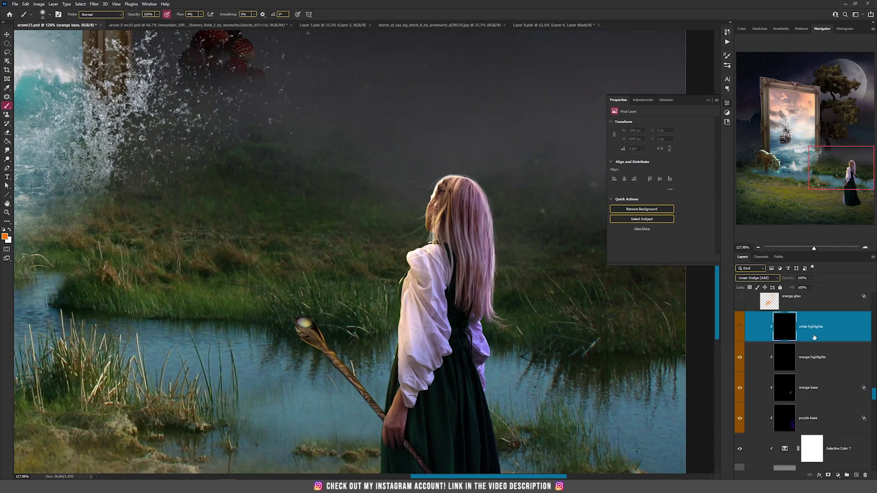
{"action": "left_click", "coordinate": [741, 328]}
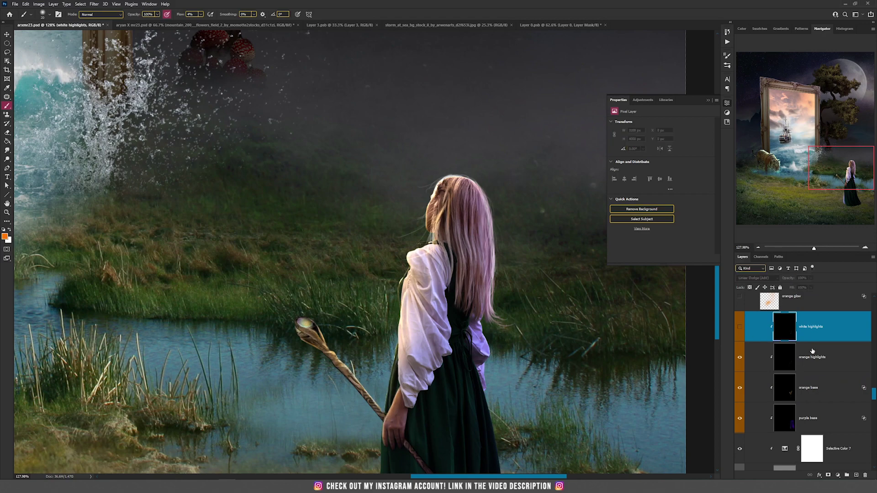
- Create a clipped layer above orange highlights in Linear Dodge (Add) mode, filled with neutral black
{"action": "left_click", "coordinate": [809, 352]}
{"action": "left_click", "coordinate": [55, 4]}
{"action": "mouse_move", "coordinate": [64, 11]}
{"action": "left_click", "coordinate": [165, 11]}
{"action": "left_click", "coordinate": [407, 174]}
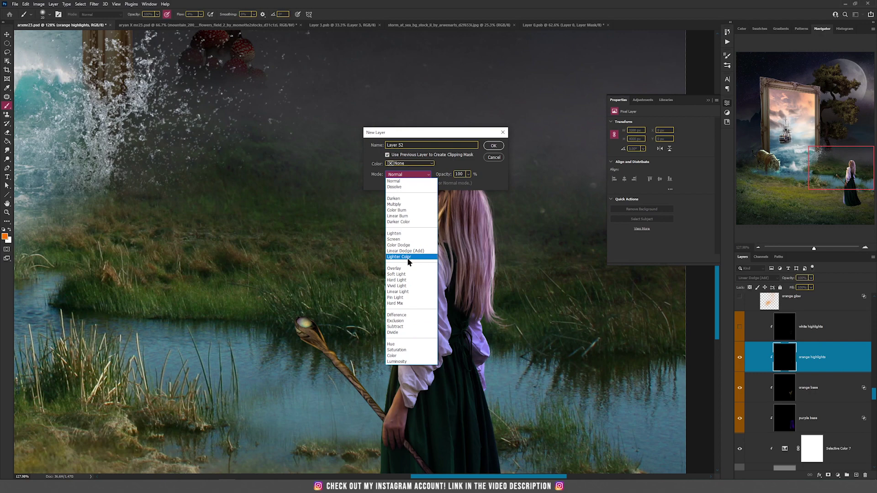
{"action": "left_click", "coordinate": [415, 235]}
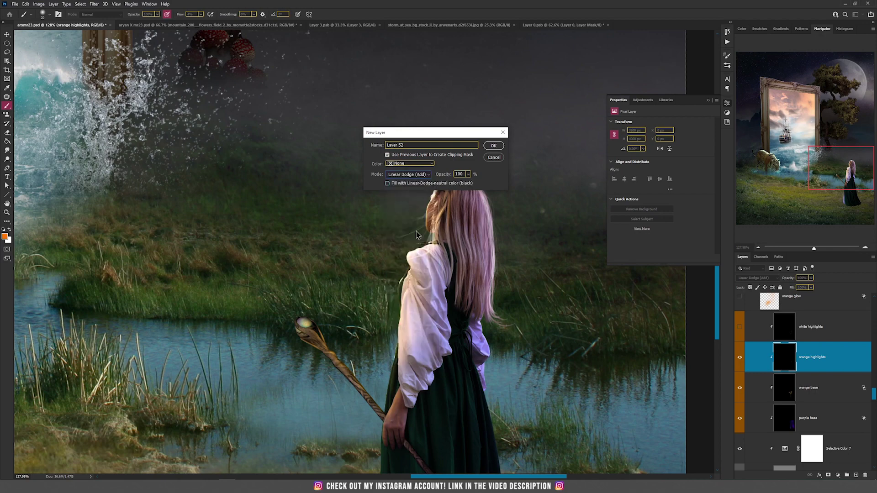
{"action": "left_click", "coordinate": [493, 146]}
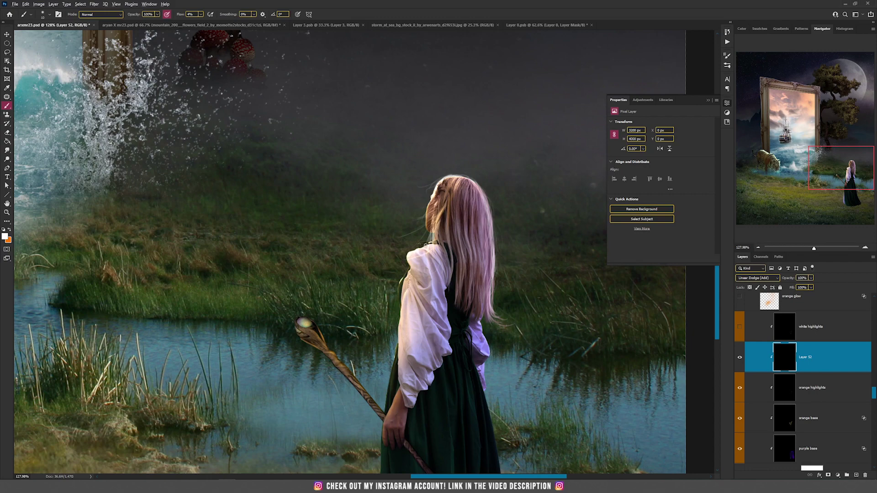
- Paint a white highlight along the edge of the woman's face and set the brush flow to 10%
{"action": "scroll", "coordinate": [425, 245], "scroll_direction": "up", "scroll_amount": 4}
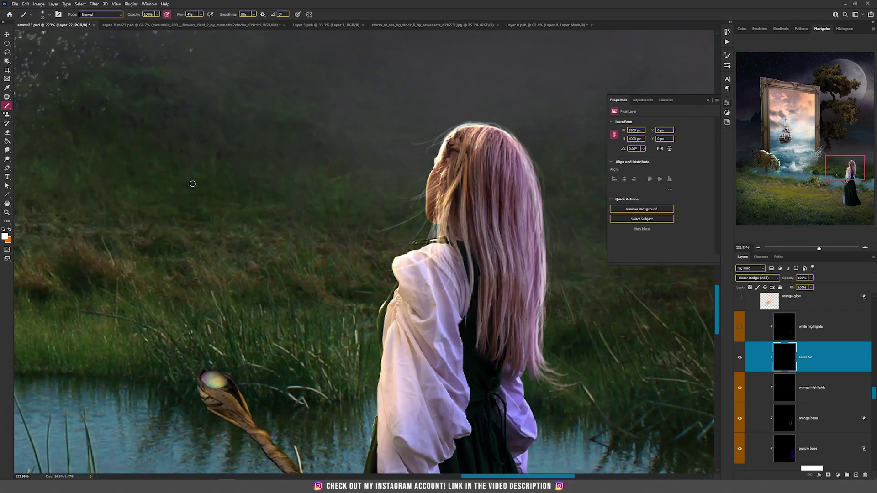
{"action": "mouse_move", "coordinate": [432, 165]}
{"action": "left_mouse_down"}
{"action": "mouse_move", "coordinate": [423, 213]}
{"action": "mouse_move", "coordinate": [428, 161]}
{"action": "left_mouse_up"}
{"action": "left_click", "coordinate": [201, 14]}
{"action": "left_click_drag", "start_coordinate": [201, 22], "coordinate": [204, 22]}
- Paint white highlights along the woman's face, sleeve folds and dress edge, and merge the layer down into orange highlights
{"action": "mouse_move", "coordinate": [421, 204]}
{"action": "left_mouse_down"}
{"action": "mouse_move", "coordinate": [443, 247]}
{"action": "mouse_move", "coordinate": [406, 254]}
{"action": "mouse_move", "coordinate": [401, 290]}
{"action": "mouse_move", "coordinate": [430, 288]}
{"action": "mouse_move", "coordinate": [414, 263]}
{"action": "mouse_move", "coordinate": [430, 287]}
{"action": "mouse_move", "coordinate": [429, 255]}
{"action": "mouse_move", "coordinate": [453, 309]}
{"action": "mouse_move", "coordinate": [423, 333]}
{"action": "mouse_move", "coordinate": [438, 312]}
{"action": "mouse_move", "coordinate": [438, 348]}
{"action": "mouse_move", "coordinate": [443, 333]}
{"action": "mouse_move", "coordinate": [457, 356]}
{"action": "mouse_move", "coordinate": [414, 328]}
{"action": "mouse_move", "coordinate": [426, 313]}
{"action": "mouse_move", "coordinate": [410, 316]}
{"action": "mouse_move", "coordinate": [398, 298]}
{"action": "mouse_move", "coordinate": [437, 377]}
{"action": "mouse_move", "coordinate": [407, 352]}
{"action": "mouse_move", "coordinate": [399, 329]}
{"action": "mouse_move", "coordinate": [396, 374]}
{"action": "mouse_move", "coordinate": [398, 329]}
{"action": "mouse_move", "coordinate": [396, 384]}
{"action": "mouse_move", "coordinate": [393, 326]}
{"action": "mouse_move", "coordinate": [382, 375]}
{"action": "mouse_move", "coordinate": [390, 302]}
{"action": "mouse_move", "coordinate": [392, 322]}
{"action": "mouse_move", "coordinate": [375, 344]}
{"action": "mouse_move", "coordinate": [396, 320]}
{"action": "left_mouse_up"}
{"action": "scroll", "coordinate": [395, 320], "scroll_direction": "down", "scroll_amount": 2}
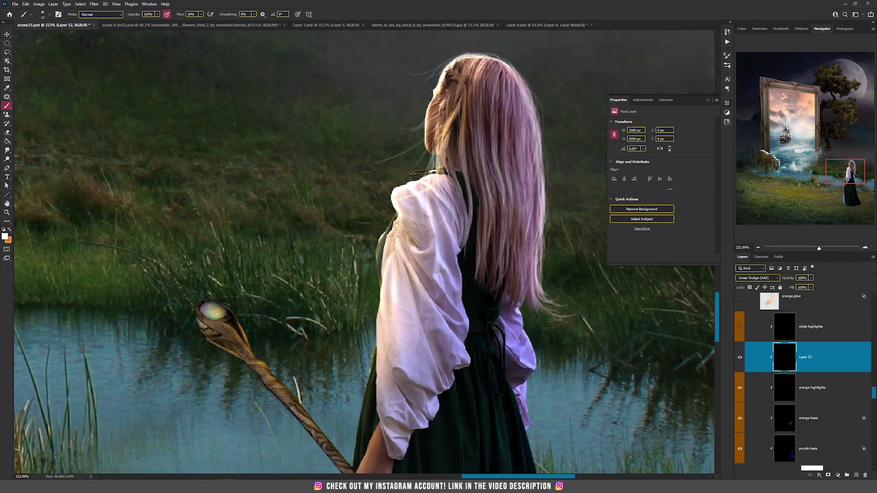
{"action": "left_click_drag", "start_coordinate": [415, 315], "coordinate": [432, 308]}
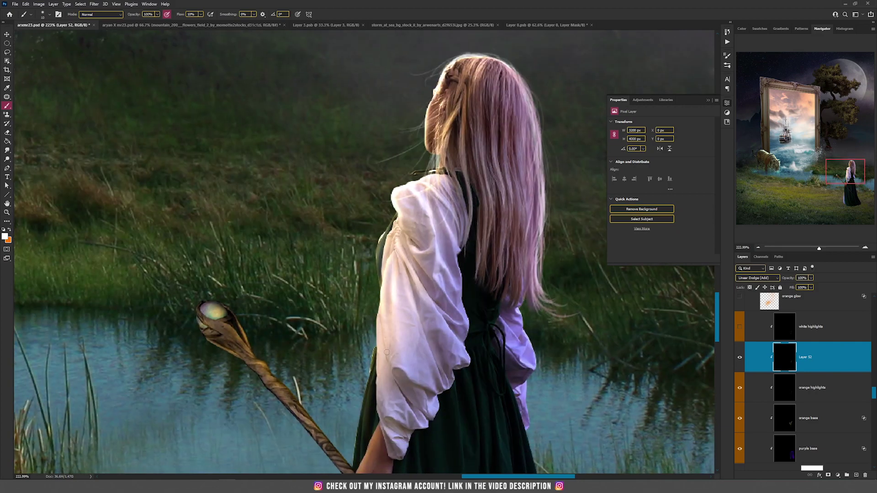
{"action": "left_click_drag", "start_coordinate": [375, 328], "coordinate": [361, 418]}
{"action": "scroll", "coordinate": [581, 428], "scroll_direction": "down", "scroll_amount": 5}
{"action": "key", "text": "ctrl+e"}
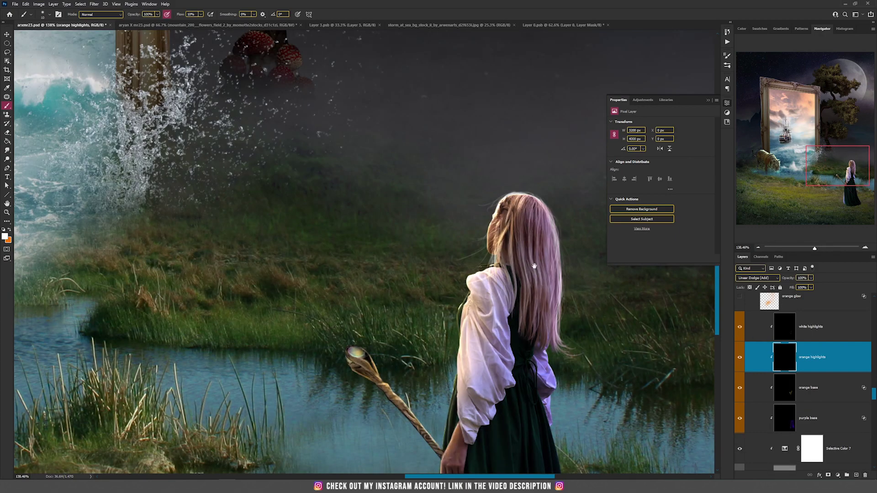
- Compare the image with and without the orange glow layer above the white highlights, leave it visible and select it
{"action": "left_click_drag", "start_coordinate": [536, 271], "coordinate": [519, 267]}
{"action": "scroll", "coordinate": [812, 357], "scroll_direction": "up", "scroll_amount": 1}
{"action": "key", "text": "ctrl+0"}
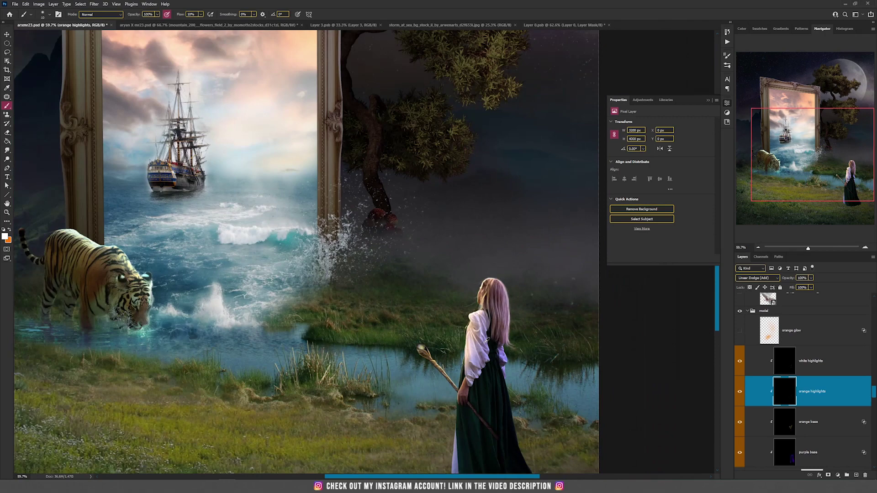
{"action": "key", "text": "v"}
{"action": "scroll", "coordinate": [796, 341], "scroll_direction": "down", "scroll_amount": 1}
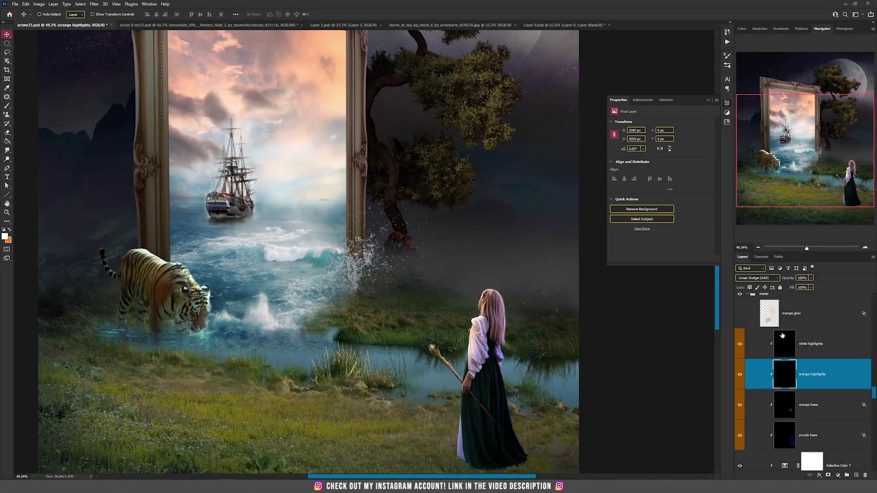
{"action": "left_click", "coordinate": [740, 314]}
{"action": "left_click", "coordinate": [741, 314]}
{"action": "left_click", "coordinate": [740, 314]}
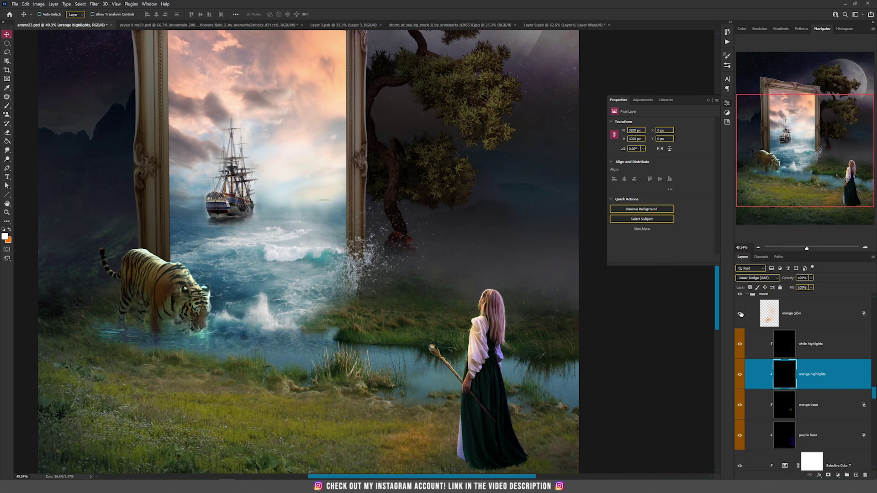
{"action": "left_click", "coordinate": [764, 317]}
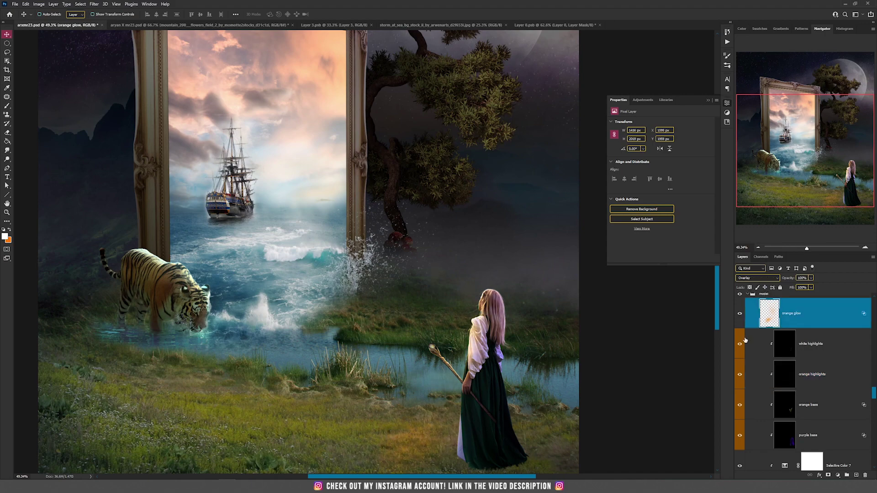
- Hide the orange glow layer and add a new layer above it in Overlay blend mode
{"action": "left_click", "coordinate": [741, 316]}
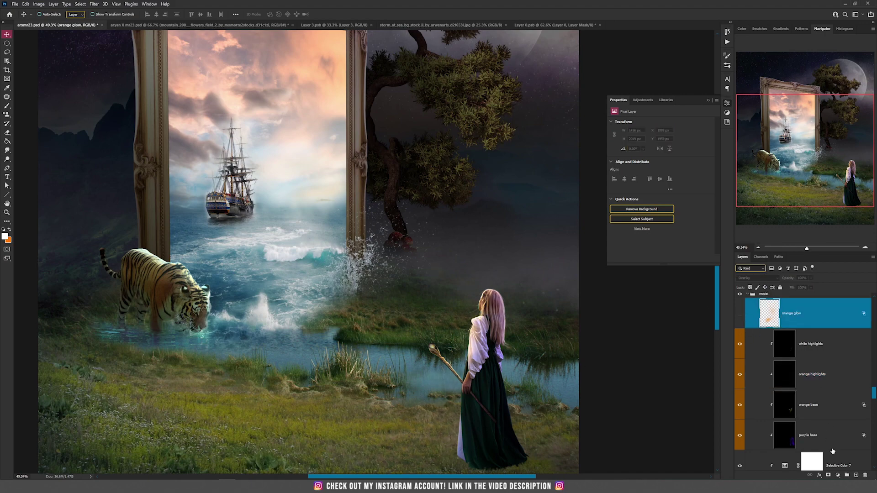
{"action": "left_click", "coordinate": [857, 475]}
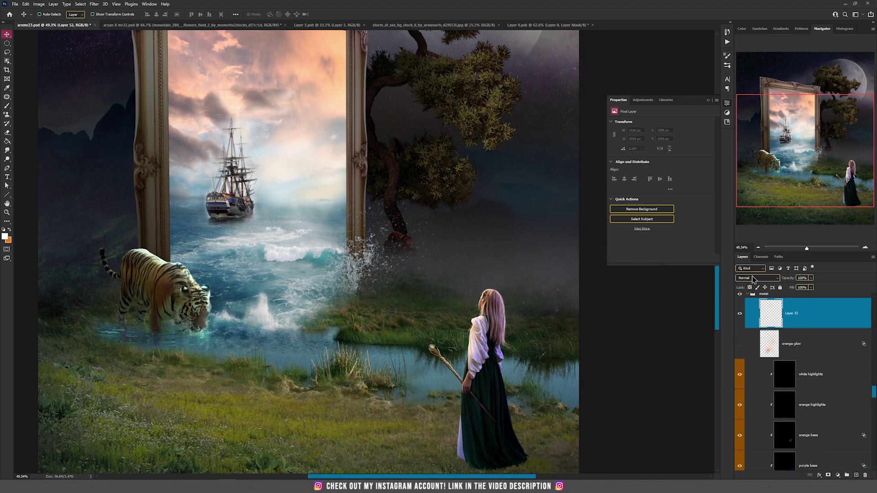
{"action": "left_click", "coordinate": [754, 277]}
{"action": "left_click", "coordinate": [750, 363]}
- Paint an orange glow along the woman's front and on the grass beside her with an enlarged soft brush, reducing the flow to 2%
{"action": "key", "text": "x"}
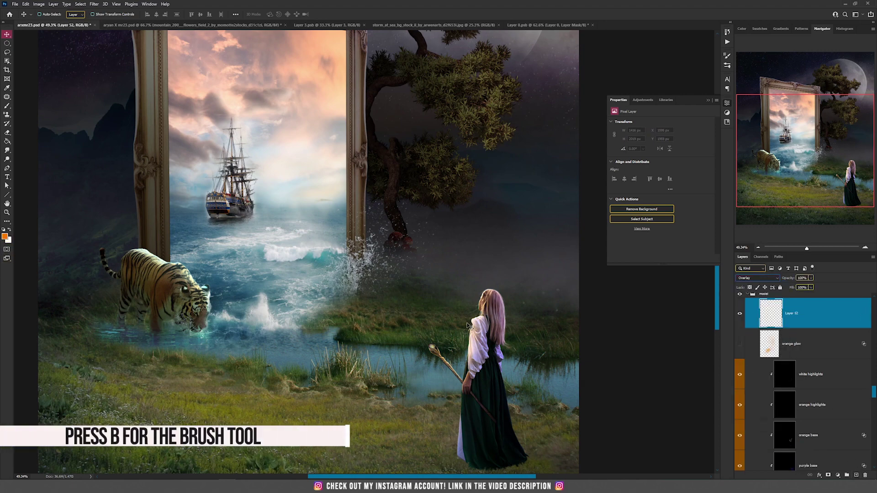
{"action": "left_click", "coordinate": [7, 106]}
{"action": "key", "text": "bracketright"}
{"action": "key", "text": "bracketright"}
{"action": "key", "text": "bracketright"}
{"action": "key", "text": "bracketright"}
{"action": "key", "text": "bracketright"}
{"action": "key", "text": "bracketright"}
{"action": "key", "text": "bracketright"}
{"action": "key", "text": "bracketright"}
{"action": "key", "text": "bracketright"}
{"action": "key", "text": "bracketright"}
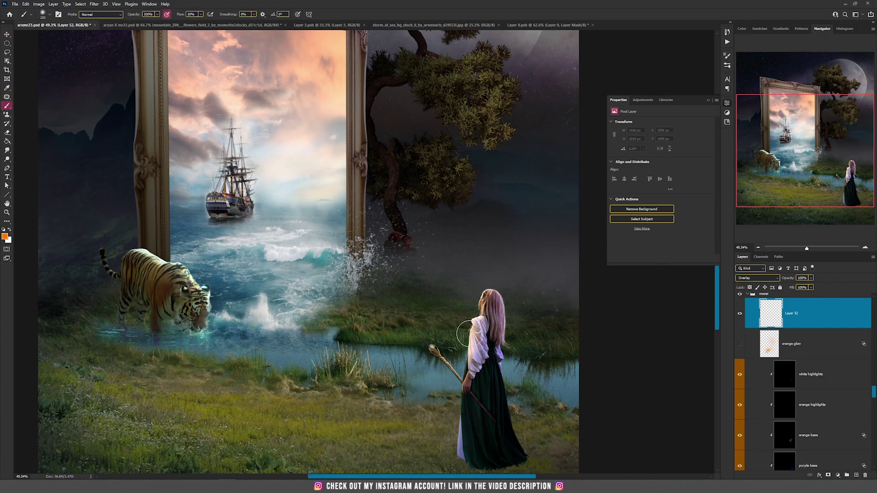
{"action": "left_click_drag", "start_coordinate": [481, 295], "coordinate": [459, 308]}
{"action": "left_click_drag", "start_coordinate": [191, 15], "coordinate": [176, 15]}
{"action": "mouse_move", "coordinate": [472, 317]}
{"action": "left_mouse_down"}
{"action": "mouse_move", "coordinate": [455, 366]}
{"action": "mouse_move", "coordinate": [483, 352]}
{"action": "mouse_move", "coordinate": [489, 287]}
{"action": "mouse_move", "coordinate": [480, 375]}
{"action": "mouse_move", "coordinate": [436, 361]}
{"action": "mouse_move", "coordinate": [454, 359]}
{"action": "mouse_move", "coordinate": [450, 417]}
{"action": "mouse_move", "coordinate": [469, 319]}
{"action": "left_mouse_up"}
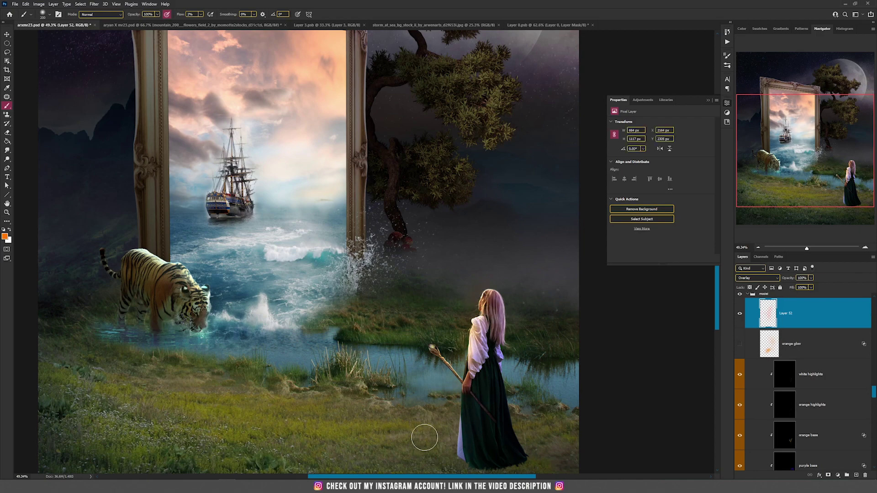
{"action": "mouse_move", "coordinate": [425, 441]}
{"action": "left_mouse_down"}
{"action": "mouse_move", "coordinate": [426, 417]}
{"action": "mouse_move", "coordinate": [419, 437]}
{"action": "mouse_move", "coordinate": [434, 419]}
{"action": "left_mouse_up"}
- Blend the painted glow into the grass by splitting the Underlying Layer black slider in Blend If to 142
{"action": "double_click", "coordinate": [822, 315]}
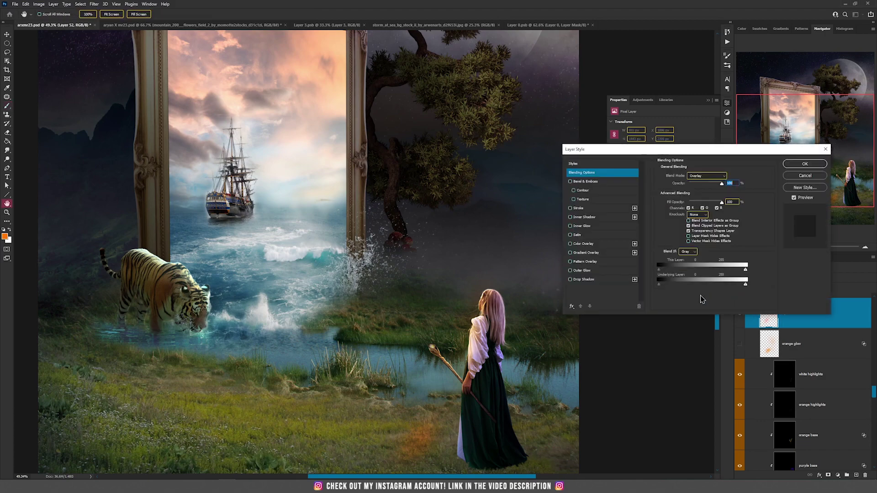
{"action": "left_click_drag", "start_coordinate": [665, 288], "coordinate": [707, 291]}
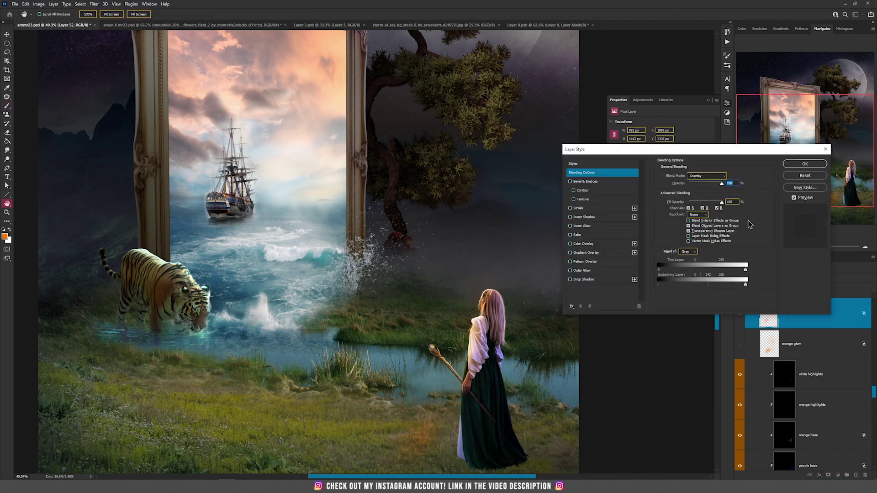
{"action": "left_click", "coordinate": [804, 164]}
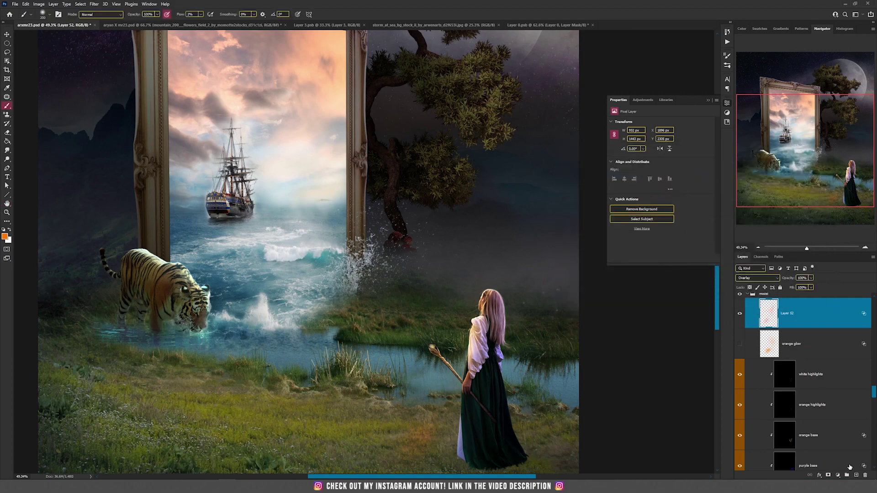
- Delete the newly painted Overlay layer and show the original orange glow layer again
{"action": "left_click", "coordinate": [865, 475]}
{"action": "left_click", "coordinate": [739, 313]}
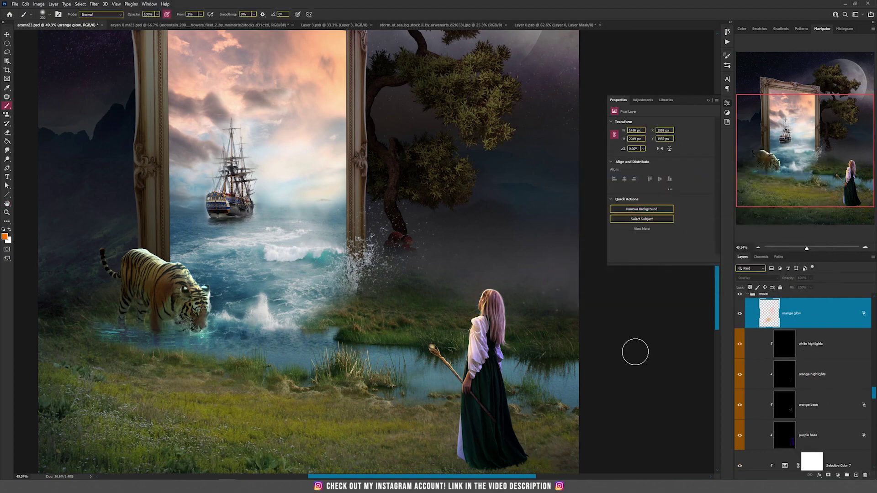
{"action": "key", "text": "ctrl+0"}
- Show the Multiply shadow layer beneath the model and select it to inspect the shadow behind the dress
{"action": "scroll", "coordinate": [813, 383], "scroll_direction": "down", "scroll_amount": 3}
{"action": "scroll", "coordinate": [817, 381], "scroll_direction": "down", "scroll_amount": 10}
{"action": "scroll", "coordinate": [818, 381], "scroll_direction": "down", "scroll_amount": 2}
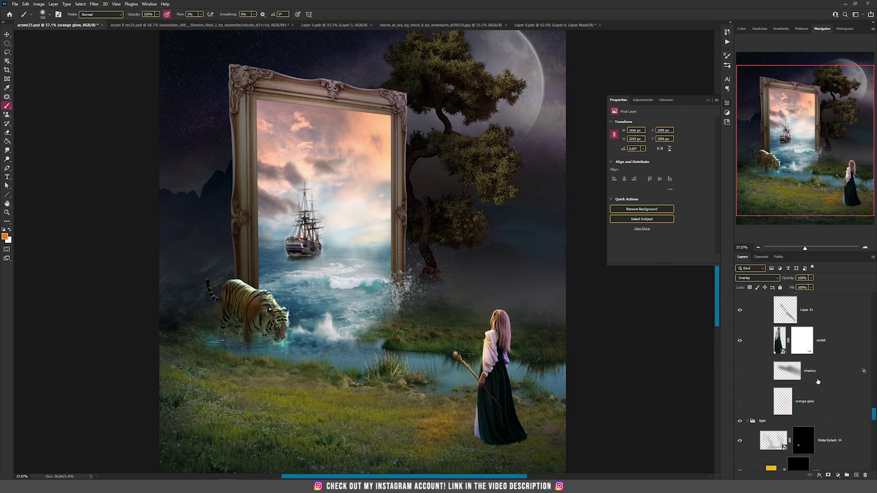
{"action": "left_click", "coordinate": [739, 380]}
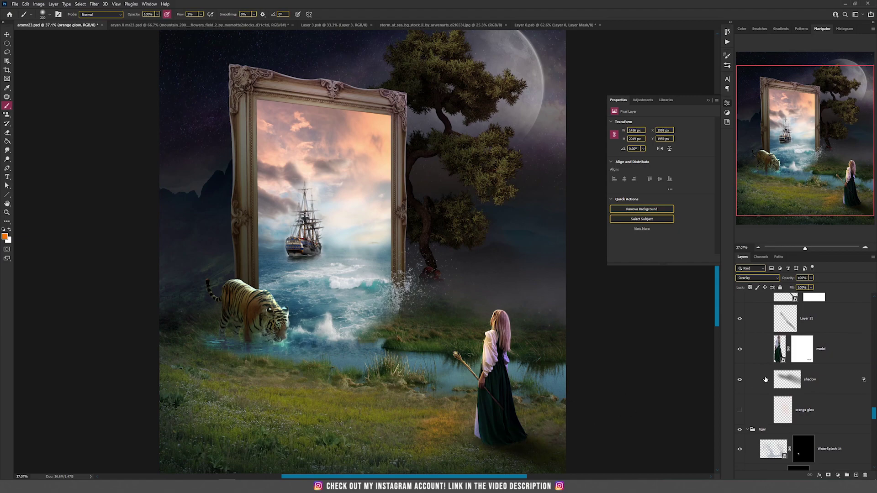
{"action": "left_click_drag", "start_coordinate": [497, 406], "coordinate": [403, 328]}
{"action": "scroll", "coordinate": [410, 304], "scroll_direction": "up", "scroll_amount": 3}
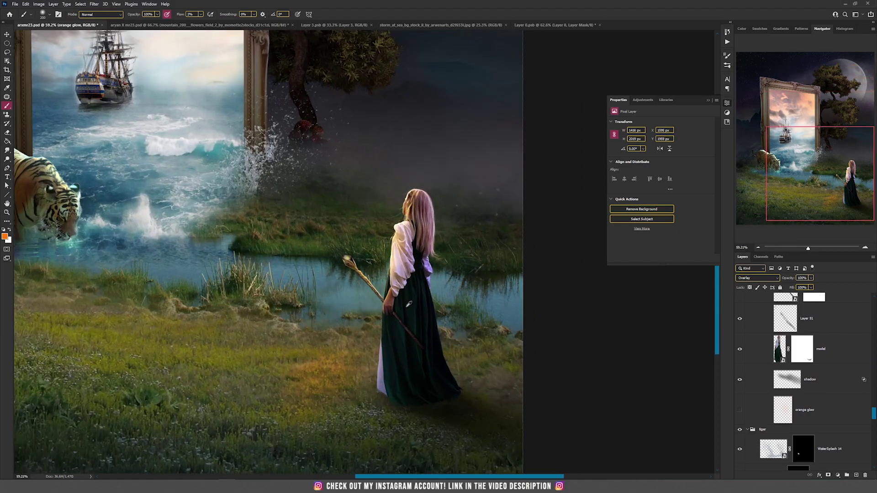
{"action": "scroll", "coordinate": [452, 411], "scroll_direction": "up", "scroll_amount": 3}
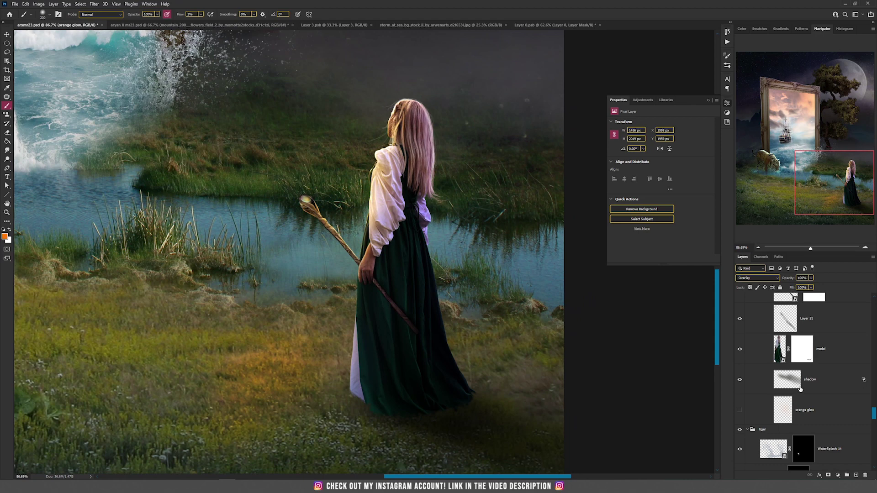
{"action": "left_click", "coordinate": [800, 389]}
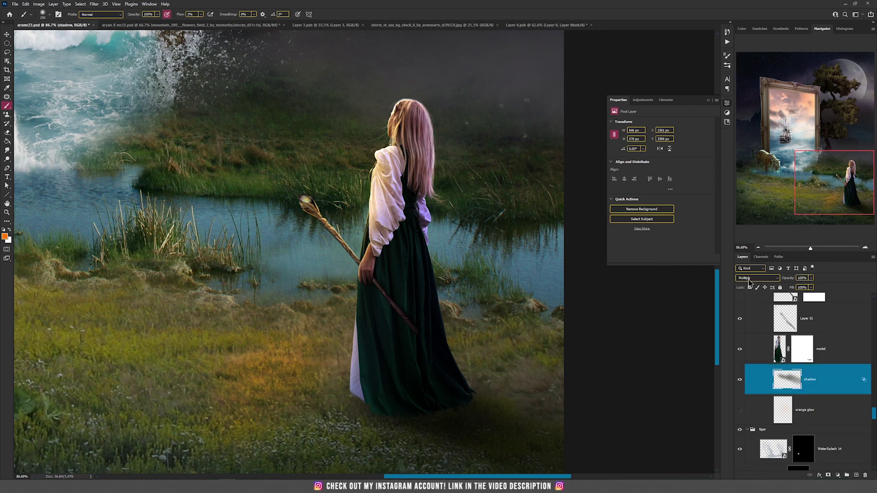
{"action": "key", "text": "v"}
{"action": "left_click_drag", "start_coordinate": [477, 394], "coordinate": [490, 418]}
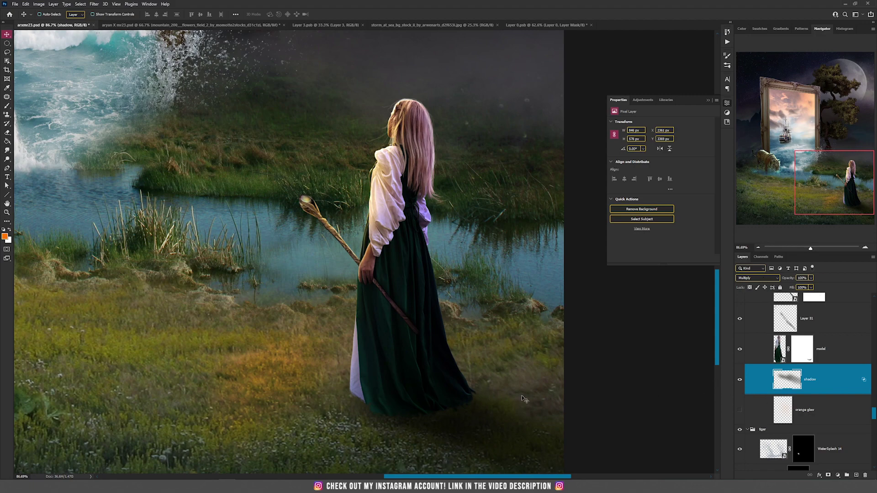
- Show and select the Color Dodge orange glow layer below the shadow layer, and check its light around the woman
{"action": "left_click_drag", "start_coordinate": [485, 382], "coordinate": [459, 320]}
{"action": "left_click", "coordinate": [739, 409]}
{"action": "left_click", "coordinate": [752, 420]}
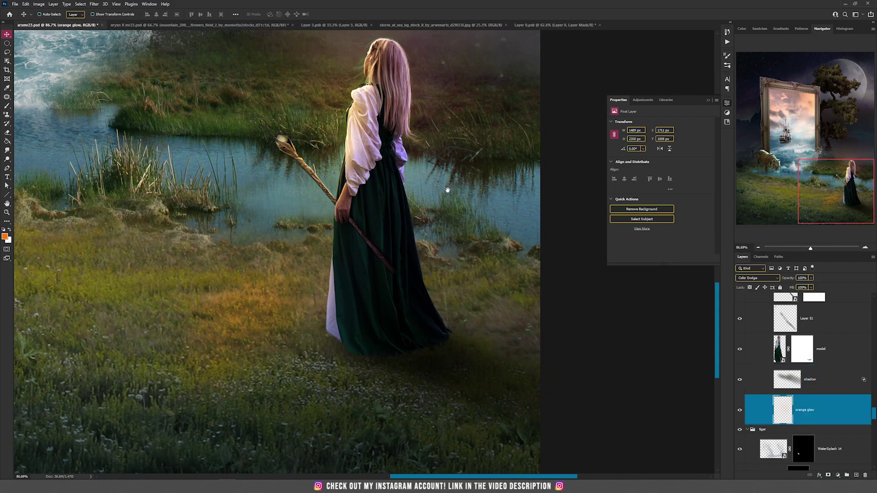
{"action": "scroll", "coordinate": [449, 191], "scroll_direction": "down", "scroll_amount": 5}
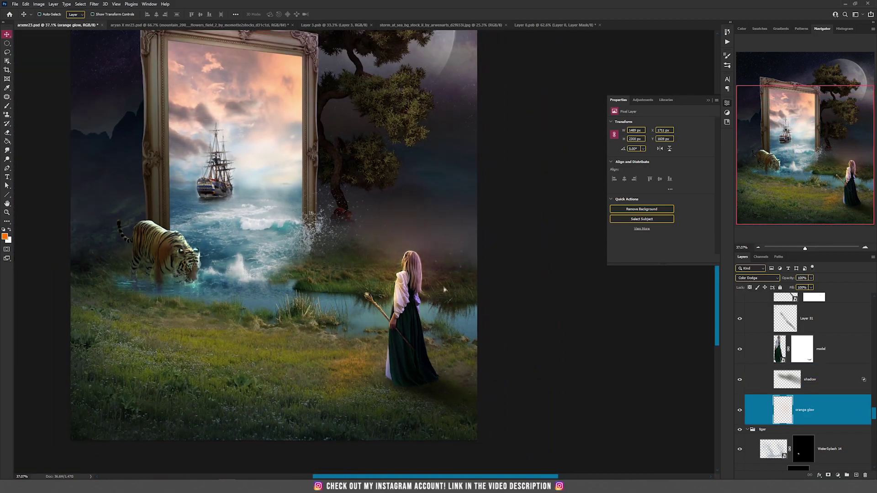
{"action": "left_click_drag", "start_coordinate": [443, 289], "coordinate": [471, 327]}
- Hide the lower orange glow layer and add a new layer above it in Color Dodge mode
{"action": "left_click", "coordinate": [740, 410]}
{"action": "left_click", "coordinate": [856, 475]}
{"action": "left_click", "coordinate": [751, 280]}
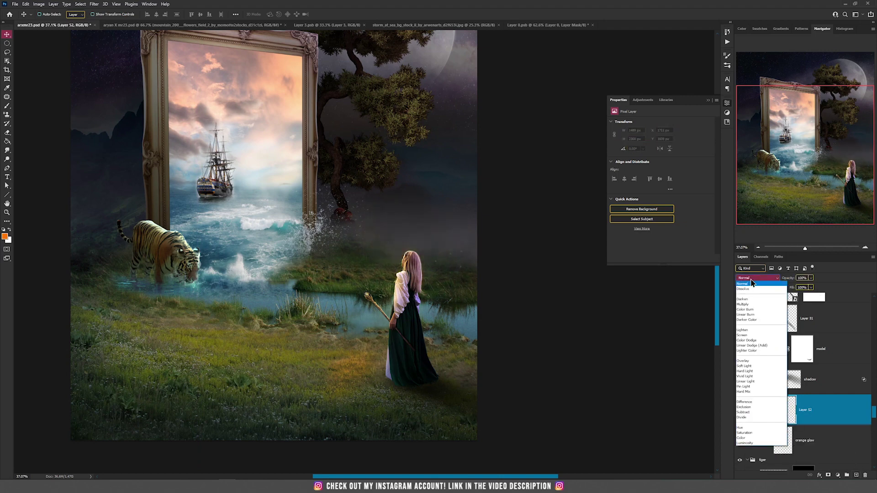
{"action": "left_click", "coordinate": [749, 340]}
- Paint a soft orange glow behind the woman's head and upper body with a greatly enlarged brush
{"action": "key", "text": "b"}
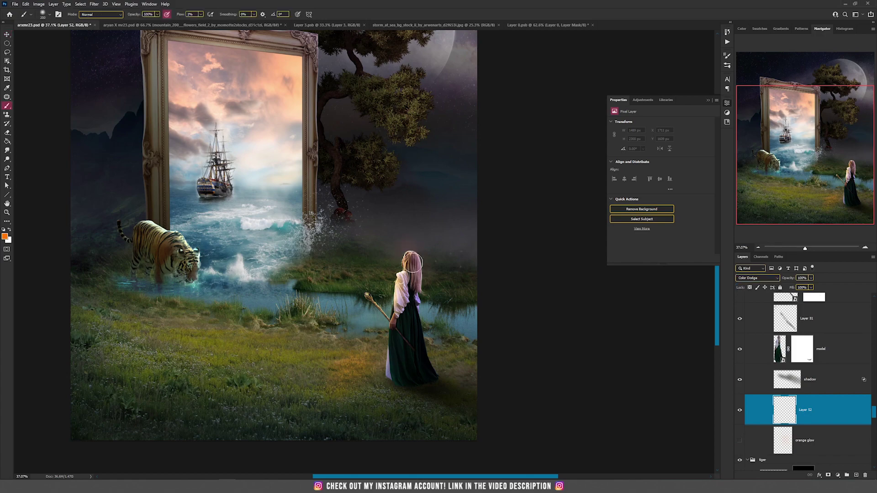
{"action": "left_click", "coordinate": [439, 291]}
{"action": "scroll", "coordinate": [439, 292], "scroll_direction": "up", "scroll_amount": 3}
{"action": "key", "text": "bracketright"}
{"action": "key", "text": "bracketright"}
{"action": "key", "text": "bracketright"}
{"action": "key", "text": "bracketright"}
{"action": "key", "text": "bracketright"}
{"action": "key", "text": "bracketright"}
{"action": "key", "text": "bracketright"}
{"action": "key", "text": "bracketright"}
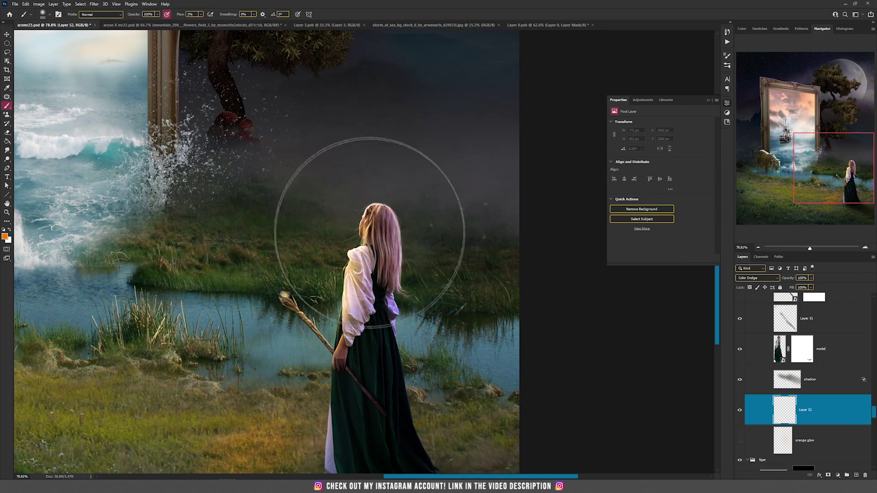
{"action": "left_click_drag", "start_coordinate": [354, 252], "coordinate": [397, 284]}
- Delete the newly painted Color Dodge layer and bring back the original orange glow layer beneath the shadow
{"action": "key", "text": "v"}
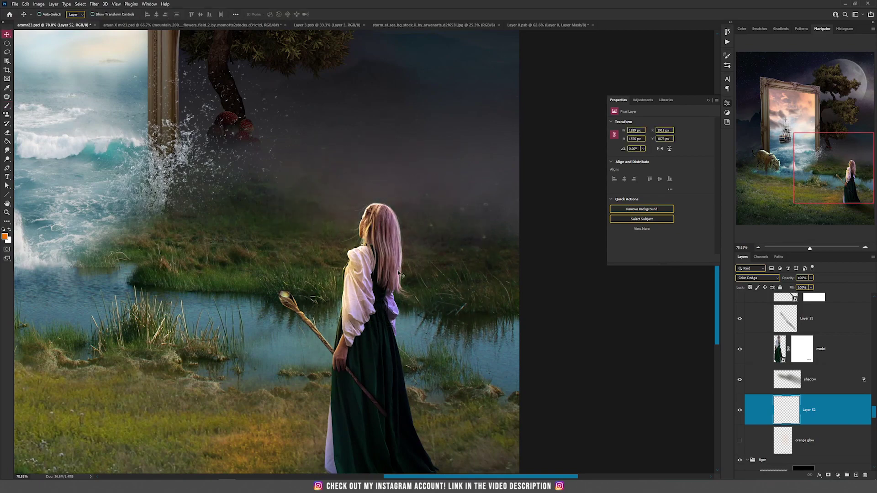
{"action": "scroll", "coordinate": [398, 273], "scroll_direction": "down", "scroll_amount": 2}
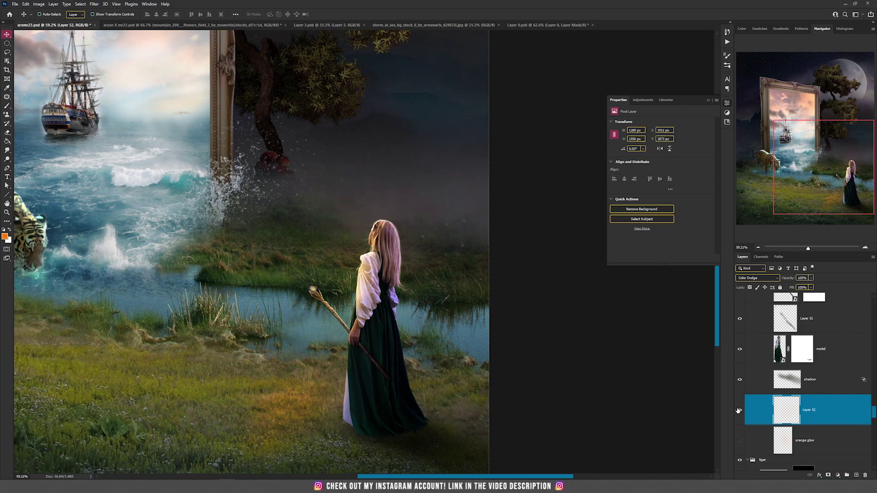
{"action": "scroll", "coordinate": [361, 292], "scroll_direction": "down", "scroll_amount": 1}
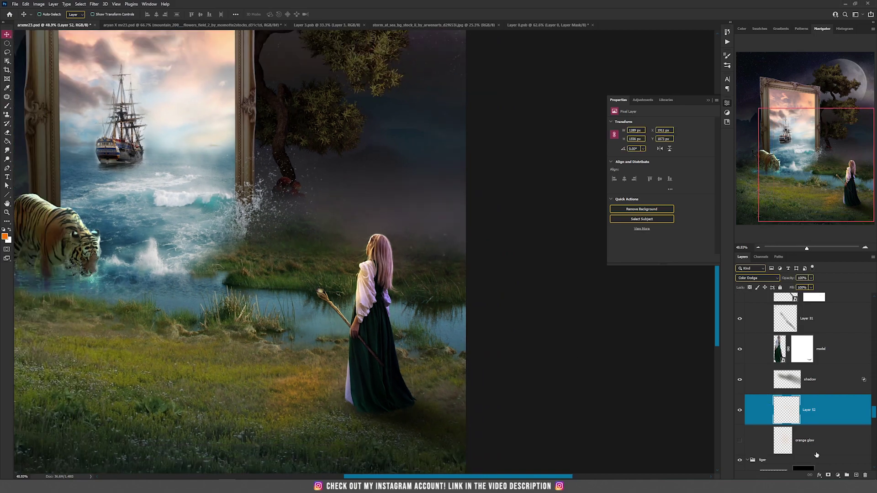
{"action": "left_click", "coordinate": [863, 475]}
- Show the dove layer above the model group and inspect the bird flying over the woman
{"action": "scroll", "coordinate": [452, 377], "scroll_direction": "down", "scroll_amount": 3}
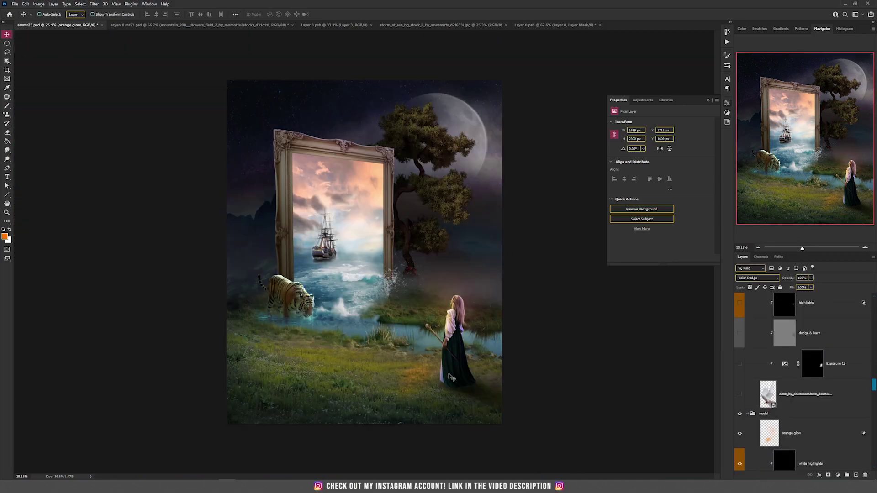
{"action": "scroll", "coordinate": [451, 377], "scroll_direction": "up", "scroll_amount": 1}
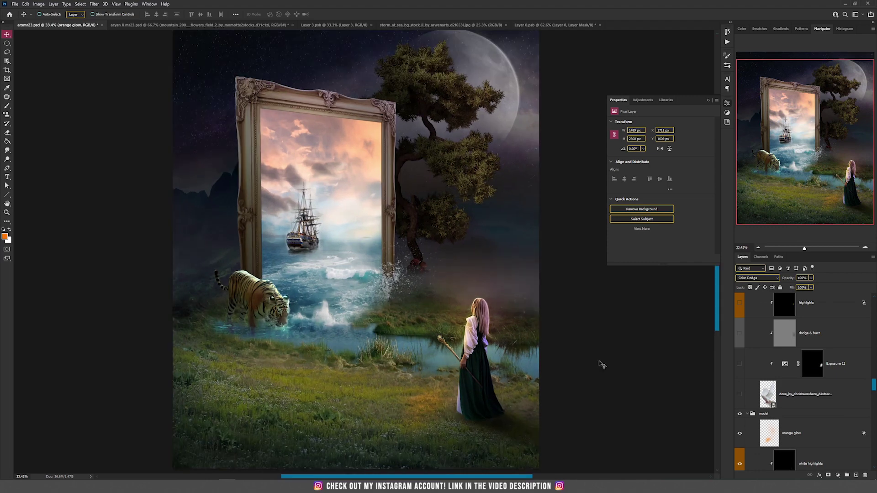
{"action": "left_click", "coordinate": [740, 394]}
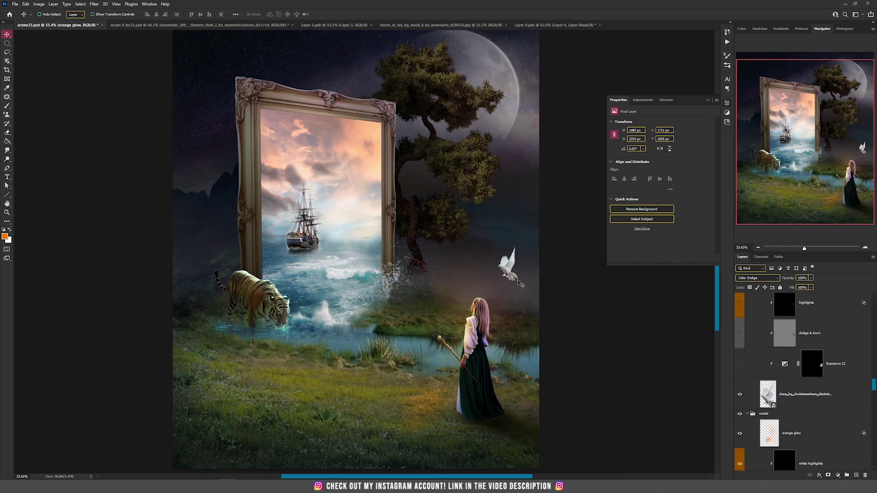
{"action": "scroll", "coordinate": [520, 270], "scroll_direction": "up", "scroll_amount": 1}
{"action": "scroll", "coordinate": [519, 269], "scroll_direction": "up", "scroll_amount": 3}
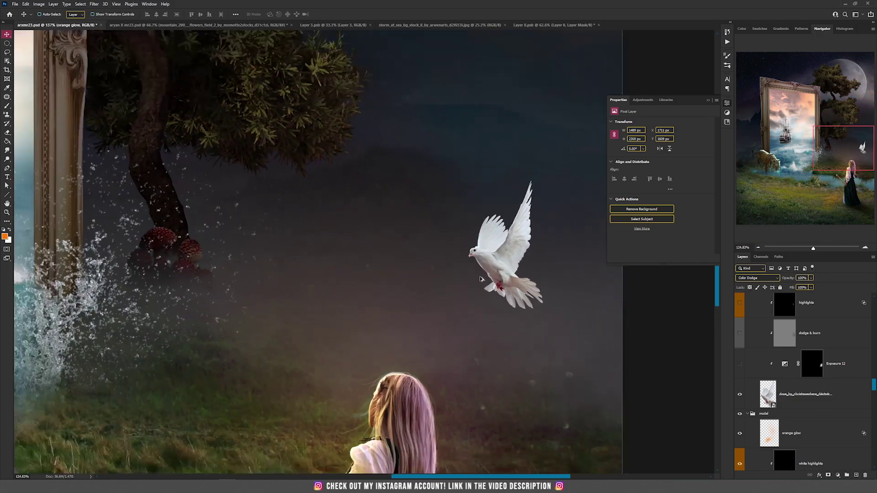
{"action": "scroll", "coordinate": [519, 270], "scroll_direction": "down", "scroll_amount": 3}
- Show the dove's clipped Exposure 12 and dodge & burn layers, and open the exposure adjustment's settings
{"action": "scroll", "coordinate": [772, 363], "scroll_direction": "up", "scroll_amount": 2}
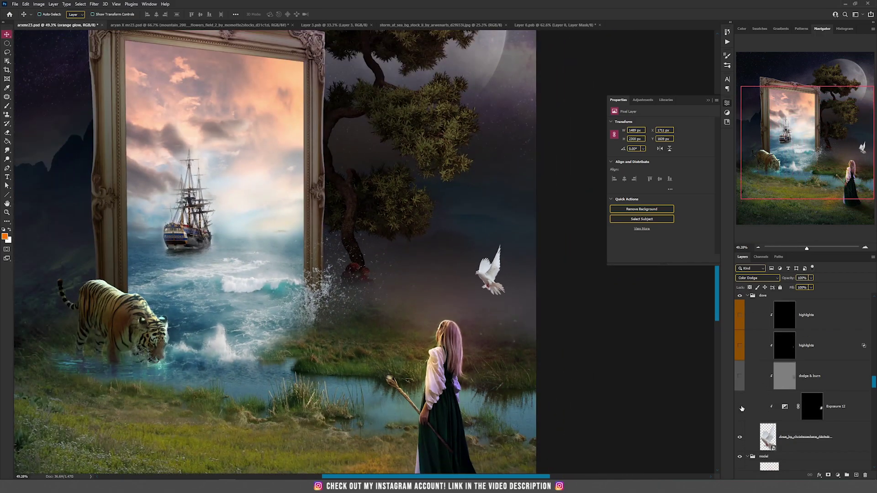
{"action": "left_click", "coordinate": [740, 407]}
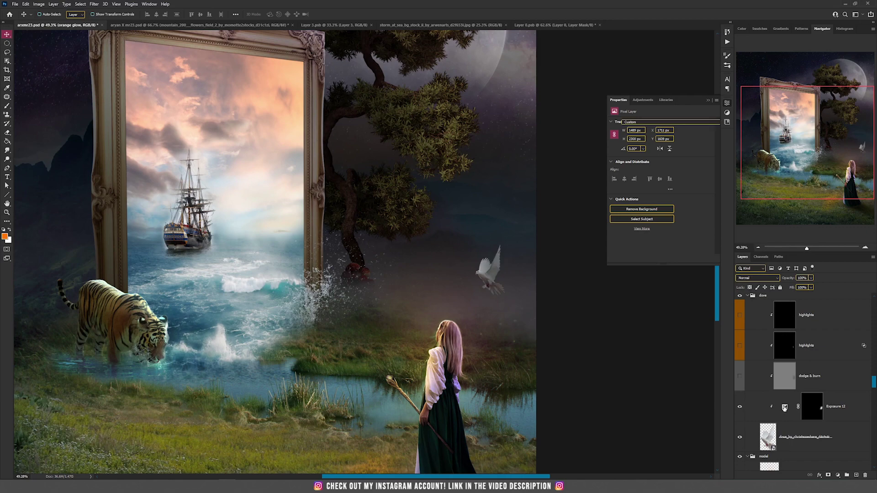
{"action": "left_click", "coordinate": [781, 406]}
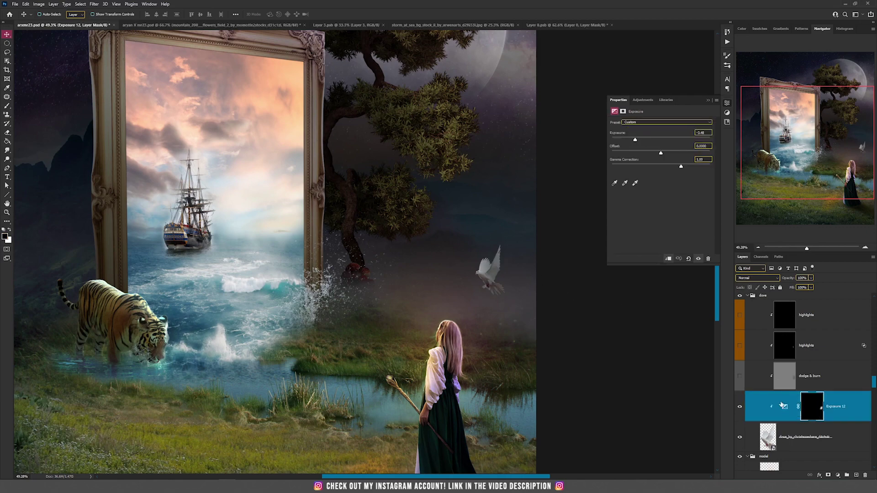
{"action": "left_click", "coordinate": [739, 376]}
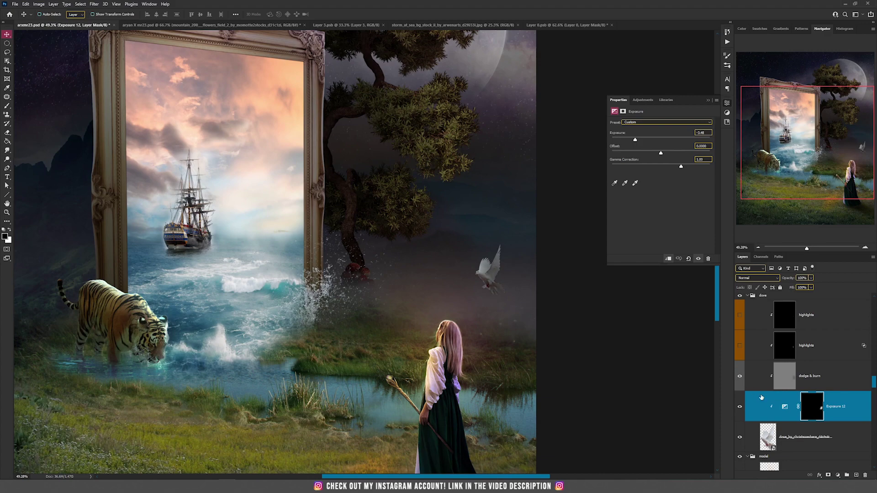
- Show the dove's lower highlights layer and review its Linear Dodge blending options and Blend If range without changing them
{"action": "left_click", "coordinate": [740, 347]}
{"action": "left_click", "coordinate": [784, 347]}
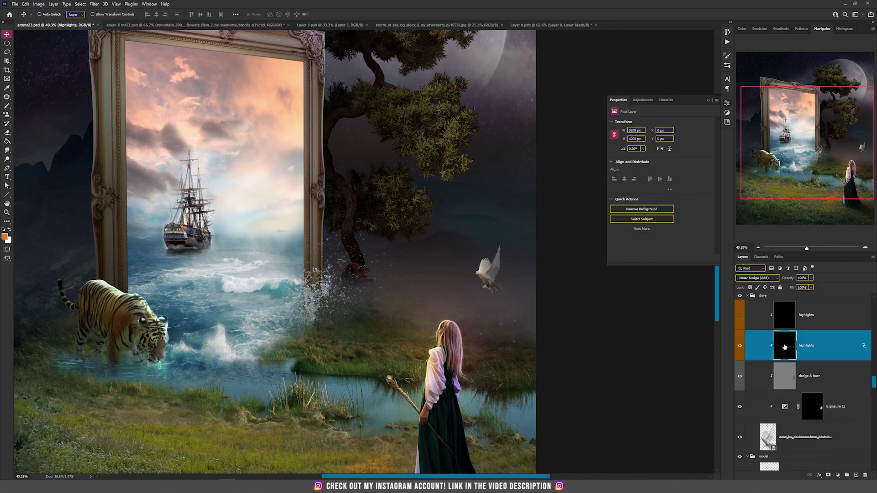
{"action": "double_click", "coordinate": [846, 347]}
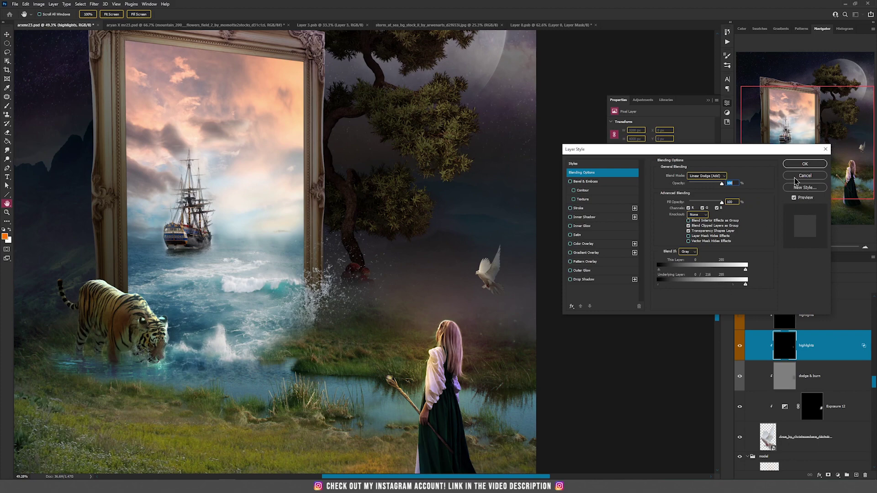
{"action": "left_click", "coordinate": [804, 176]}
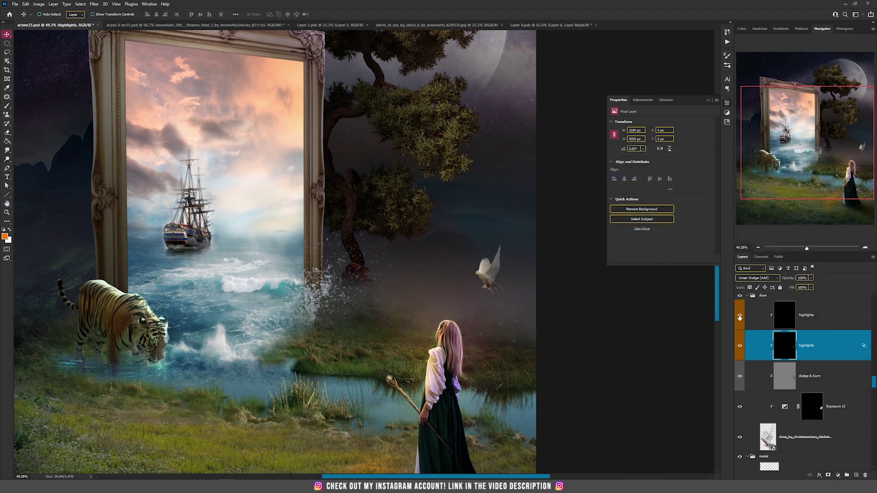
- Show the dove's upper highlights layer and compare the bird close up with the lower highlights layer off and on
{"action": "left_click", "coordinate": [802, 324]}
{"action": "scroll", "coordinate": [484, 271], "scroll_direction": "up", "scroll_amount": 5}
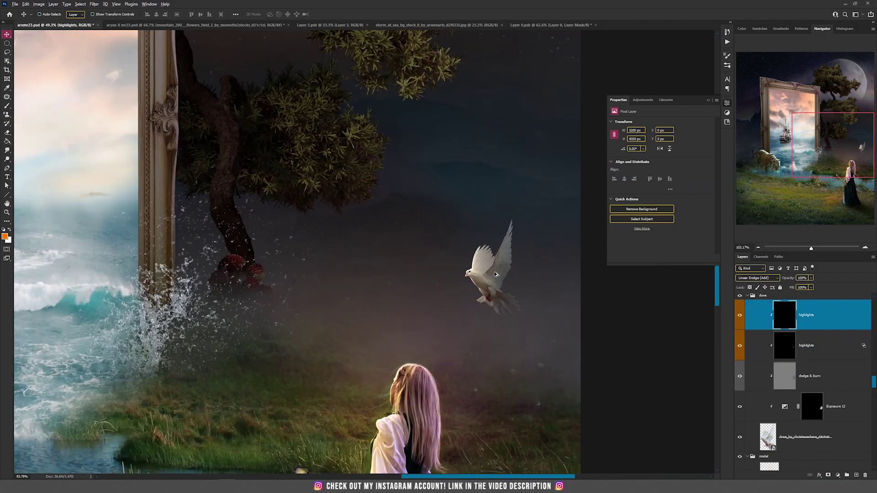
{"action": "mouse_move", "coordinate": [552, 281]}
{"action": "left_mouse_down"}
{"action": "mouse_move", "coordinate": [578, 296]}
{"action": "mouse_move", "coordinate": [568, 289]}
{"action": "left_mouse_up"}
{"action": "key", "text": "ctrl+z"}
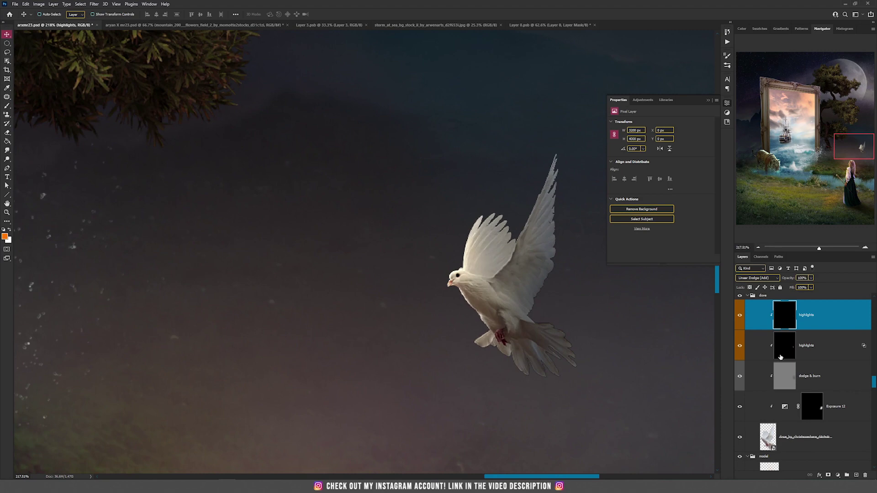
{"action": "left_click", "coordinate": [739, 346]}
{"action": "left_click", "coordinate": [740, 347]}
{"action": "scroll", "coordinate": [520, 353], "scroll_direction": "down", "scroll_amount": 5}
{"action": "scroll", "coordinate": [814, 350], "scroll_direction": "up", "scroll_amount": 3}
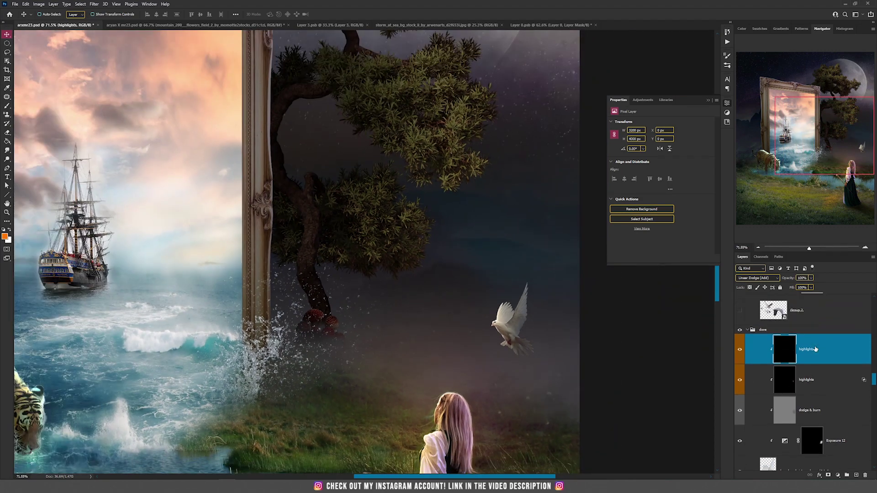
- Show the layer with the group of seagulls flying out of the picture frame
{"action": "scroll", "coordinate": [269, 289], "scroll_direction": "down", "scroll_amount": 3}
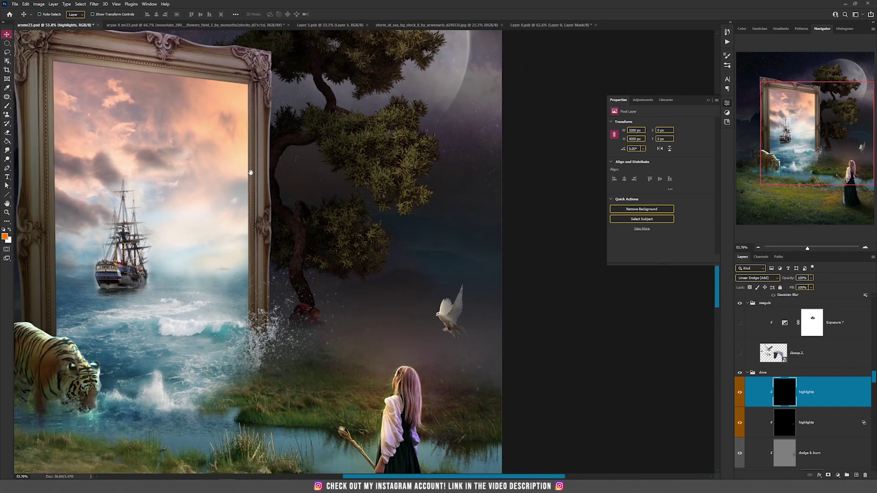
{"action": "left_click_drag", "start_coordinate": [250, 172], "coordinate": [292, 259]}
{"action": "scroll", "coordinate": [259, 217], "scroll_direction": "up", "scroll_amount": 2}
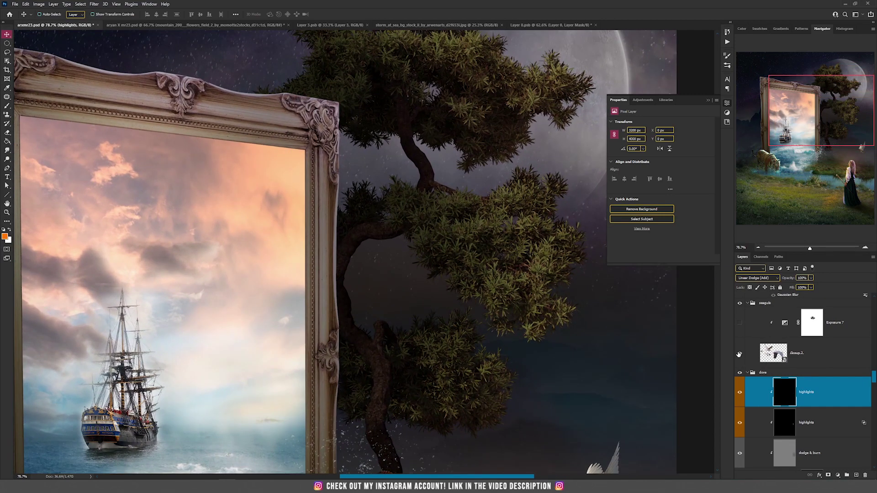
{"action": "left_click", "coordinate": [739, 354]}
{"action": "scroll", "coordinate": [253, 251], "scroll_direction": "up", "scroll_amount": 3}
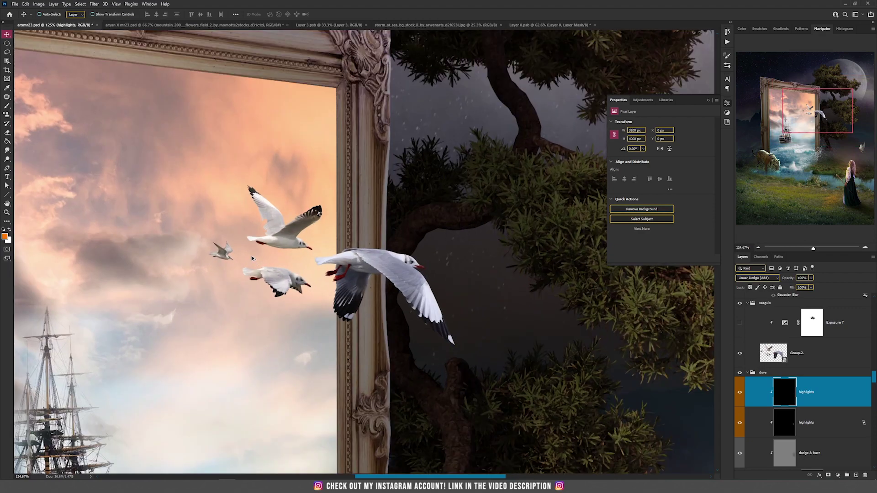
- Show the seagulls' clipped Exposure 7 adjustment and open its settings
{"action": "left_click", "coordinate": [741, 322]}
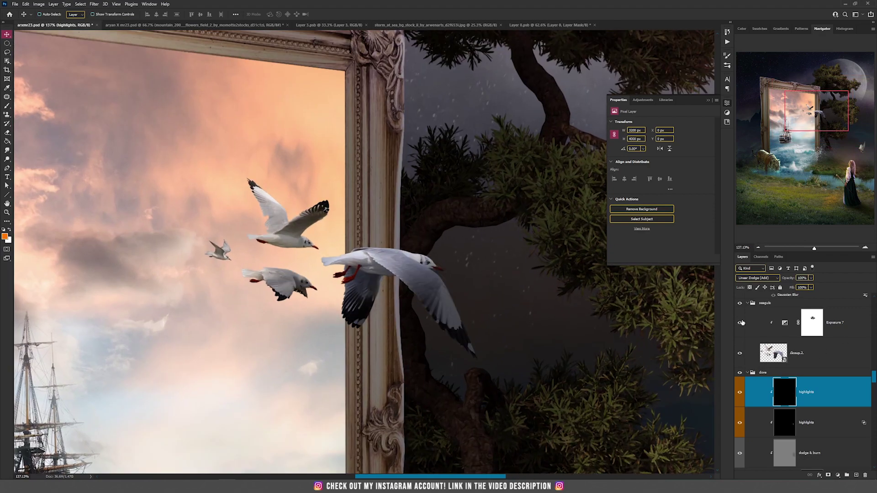
{"action": "left_click", "coordinate": [807, 330]}
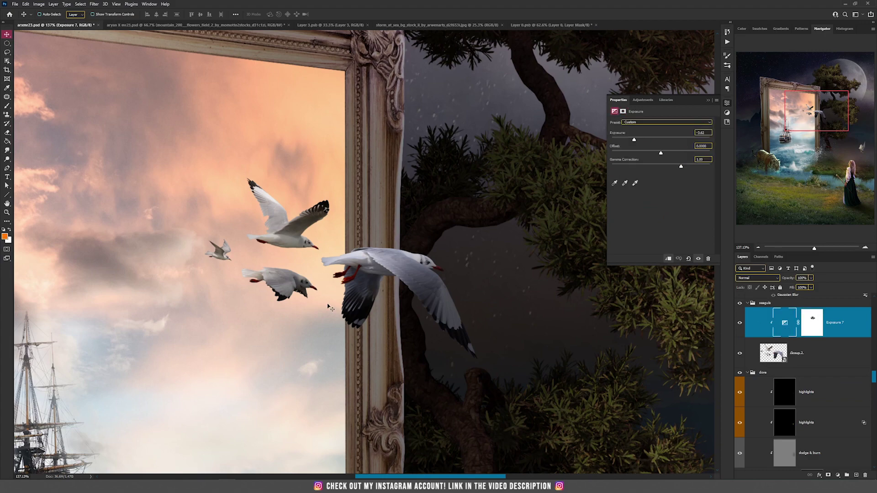
{"action": "scroll", "coordinate": [337, 298], "scroll_direction": "down", "scroll_amount": 2}
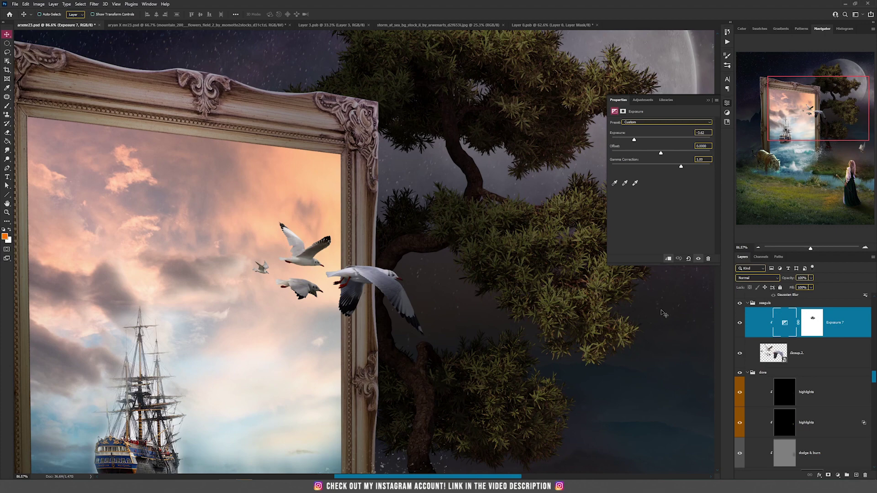
- Show the pink flower layer in the foreground and turn off its smart filter blur
{"action": "scroll", "coordinate": [835, 332], "scroll_direction": "up", "scroll_amount": 3}
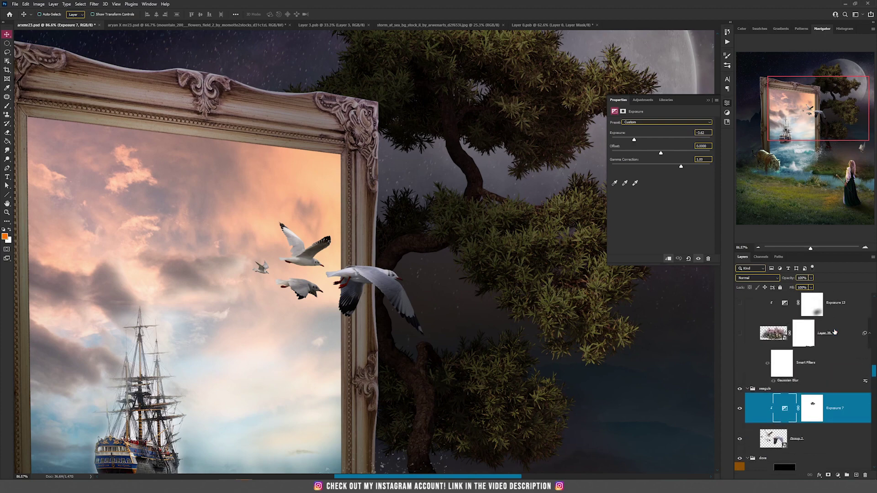
{"action": "scroll", "coordinate": [835, 331], "scroll_direction": "up", "scroll_amount": 1}
{"action": "scroll", "coordinate": [229, 332], "scroll_direction": "down", "scroll_amount": 6}
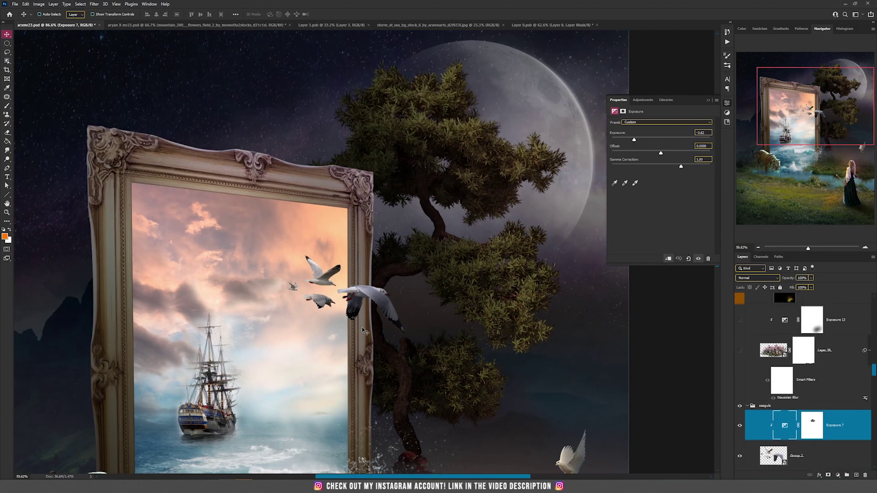
{"action": "left_click", "coordinate": [739, 353]}
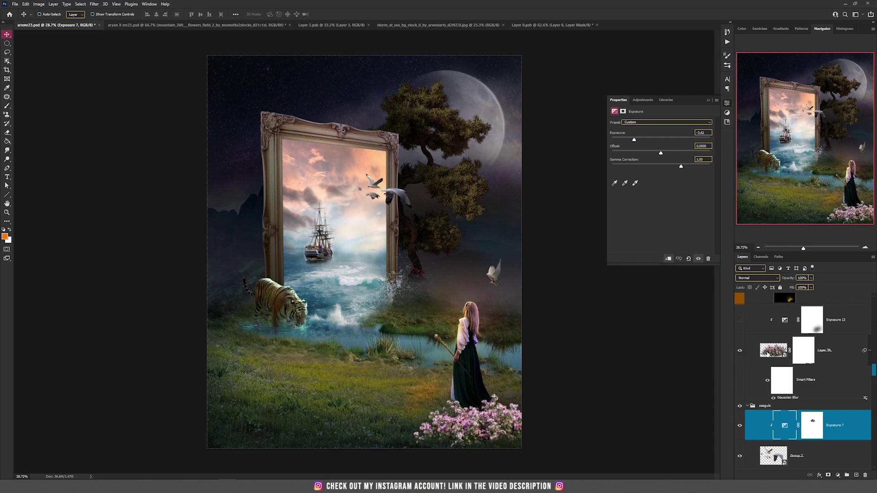
{"action": "left_click", "coordinate": [767, 354]}
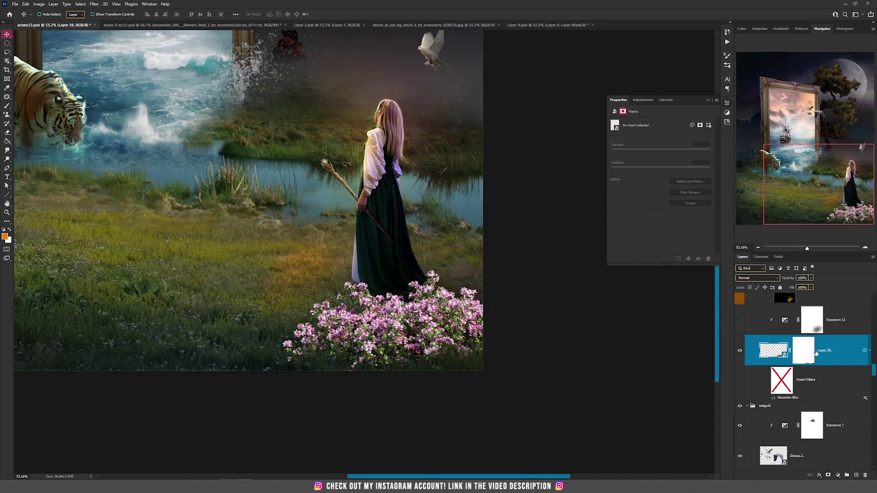
- Compare the flowers with their layer mask off and on, and examine how their lower edge blends into the grass
{"action": "left_click", "coordinate": [800, 356], "text": "shift"}
{"action": "left_click_drag", "start_coordinate": [459, 325], "coordinate": [263, 181]}
{"action": "key", "text": "ctrl+z"}
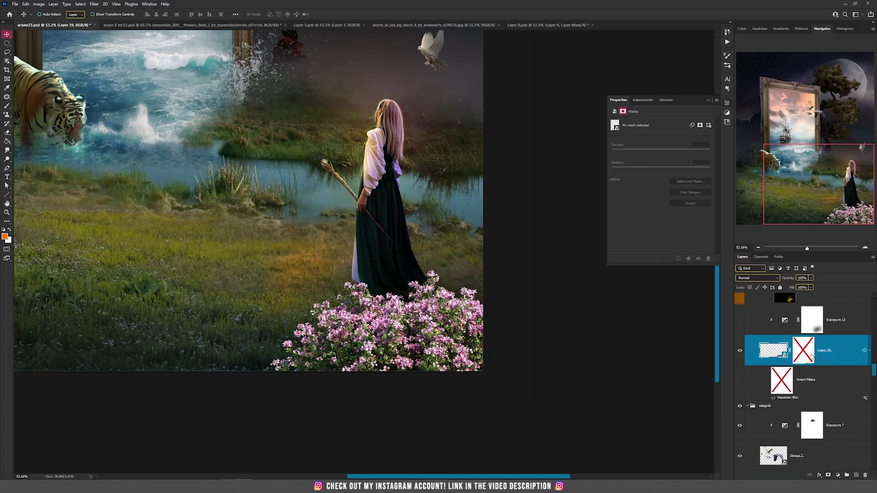
{"action": "left_click", "coordinate": [809, 356], "text": "shift"}
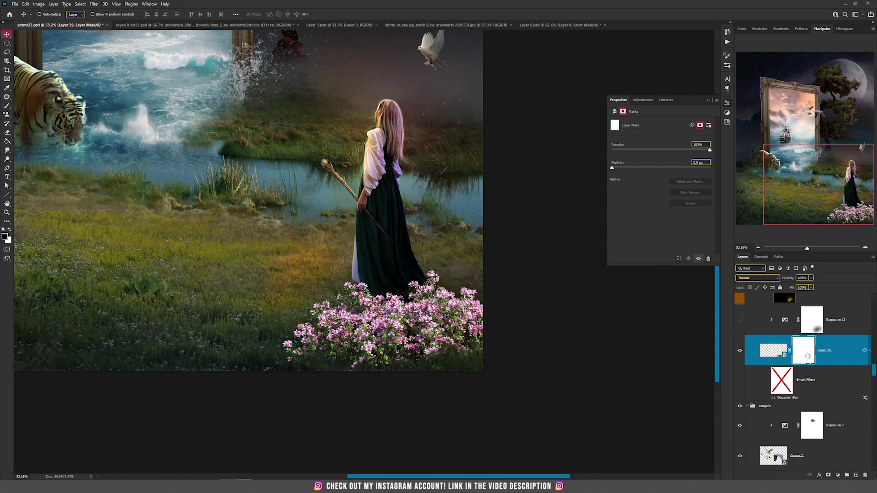
{"action": "key", "text": "b"}
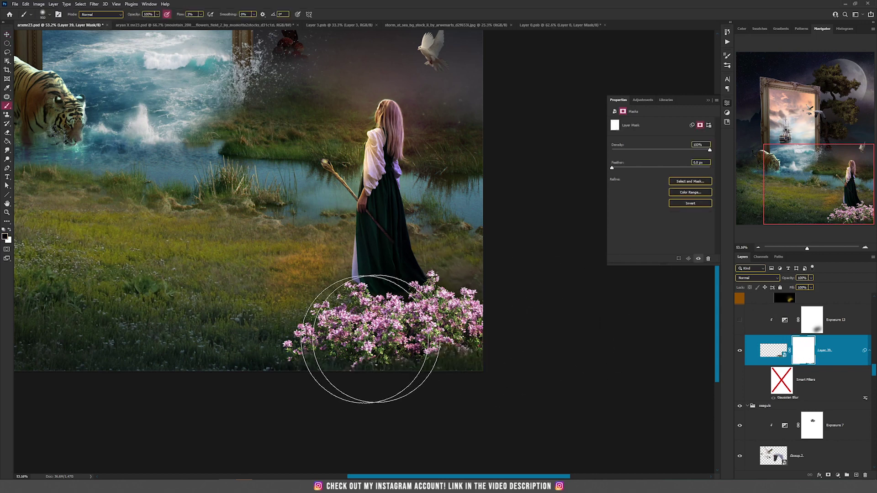
{"action": "scroll", "coordinate": [397, 391], "scroll_direction": "up", "scroll_amount": 3}
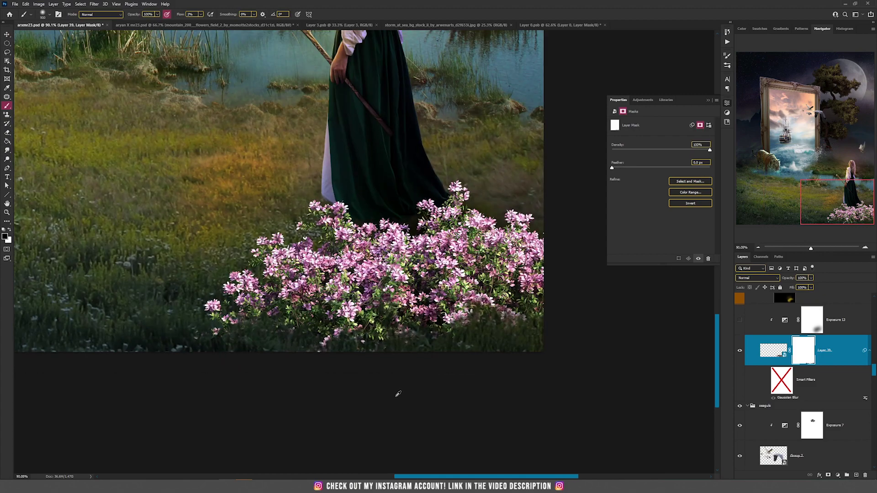
{"action": "scroll", "coordinate": [390, 364], "scroll_direction": "up", "scroll_amount": 2}
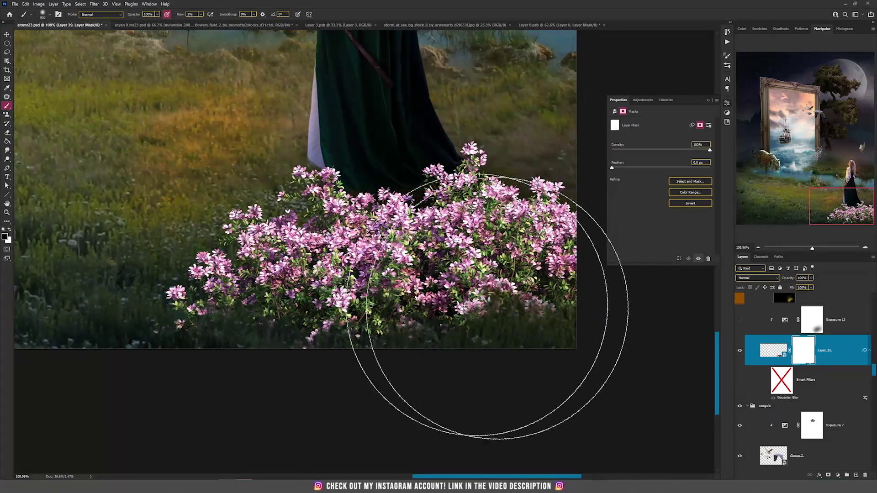
{"action": "scroll", "coordinate": [269, 343], "scroll_direction": "up", "scroll_amount": 3}
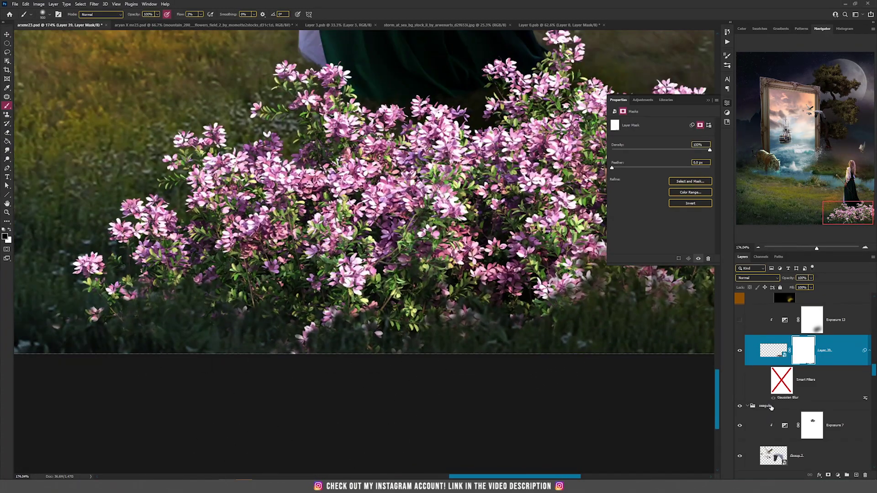
- Turn the Gaussian Blur smart filter back on for the foreground flowers
{"action": "left_click", "coordinate": [773, 397]}
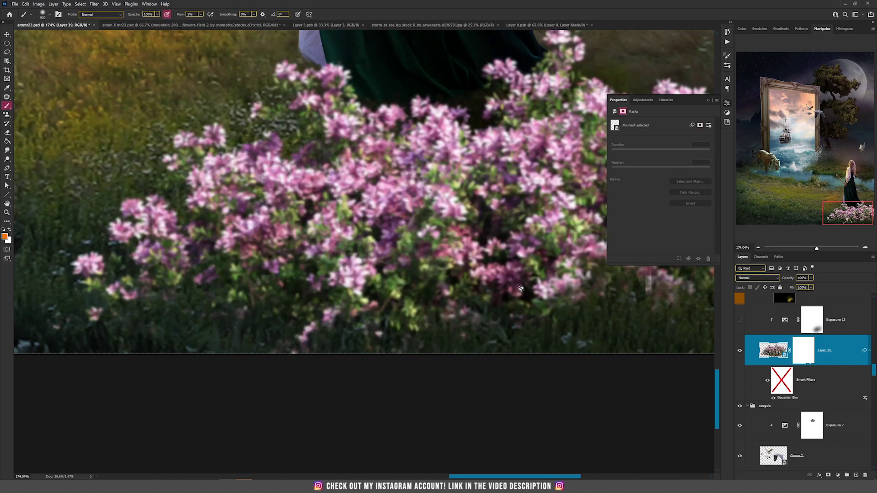
{"action": "scroll", "coordinate": [414, 292], "scroll_direction": "down", "scroll_amount": 2}
{"action": "scroll", "coordinate": [414, 292], "scroll_direction": "down", "scroll_amount": 3}
- Duplicate the flower layer, hide the copy and select the original Layer 39
{"action": "key", "text": "v"}
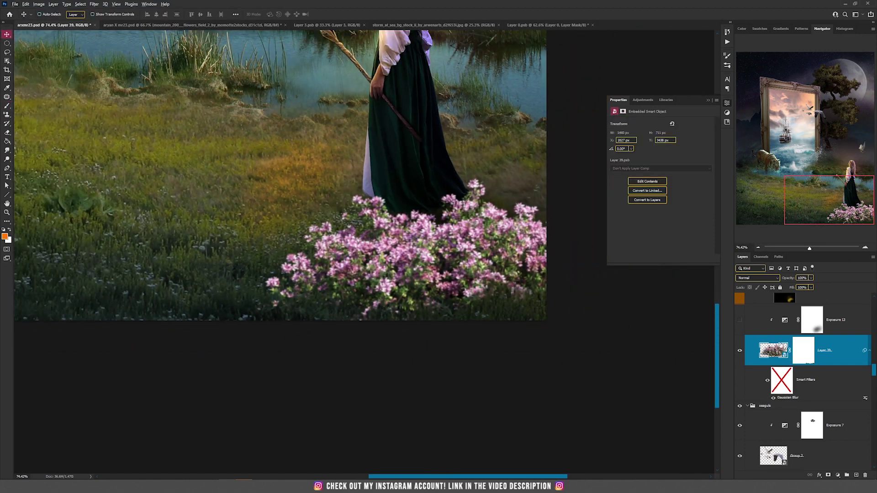
{"action": "key", "text": "ctrl+j"}
{"action": "left_click", "coordinate": [779, 416]}
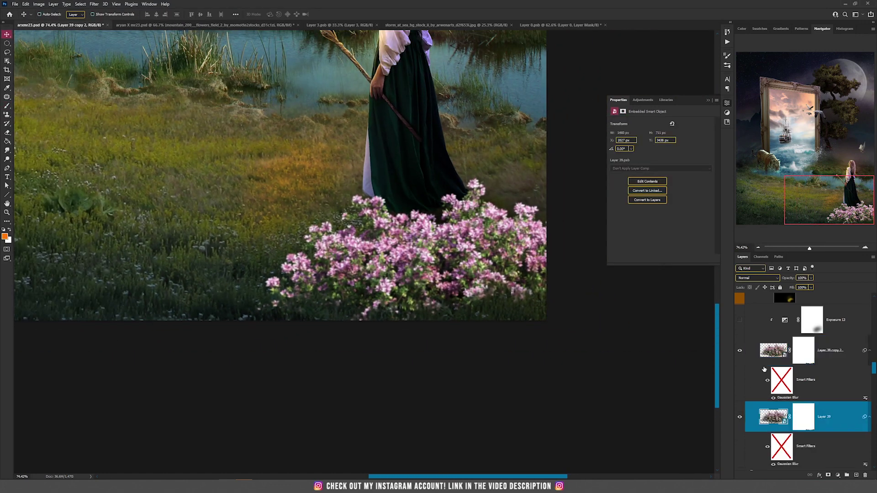
{"action": "scroll", "coordinate": [795, 394], "scroll_direction": "down", "scroll_amount": 1}
- Delete the layer mask and the smart filter mask from the original flower layer
{"action": "right_click", "coordinate": [808, 387]}
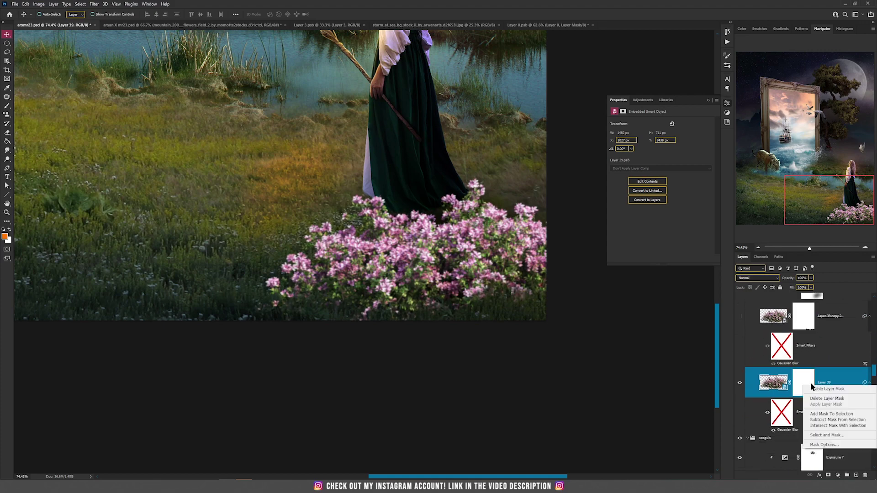
{"action": "left_click", "coordinate": [822, 395]}
{"action": "right_click", "coordinate": [780, 407]}
{"action": "left_click", "coordinate": [806, 421]}
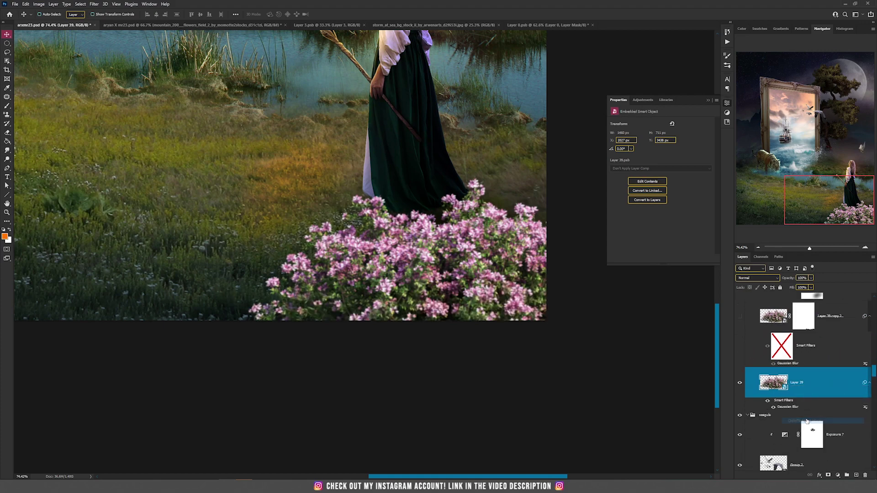
- Remove the Gaussian Blur from the original flowers and move the bush onto the meadow between the tiger and the woman
{"action": "scroll", "coordinate": [481, 304], "scroll_direction": "down", "scroll_amount": 2}
{"action": "left_click_drag", "start_coordinate": [544, 305], "coordinate": [295, 240]}
{"action": "scroll", "coordinate": [296, 240], "scroll_direction": "left", "scroll_amount": 2}
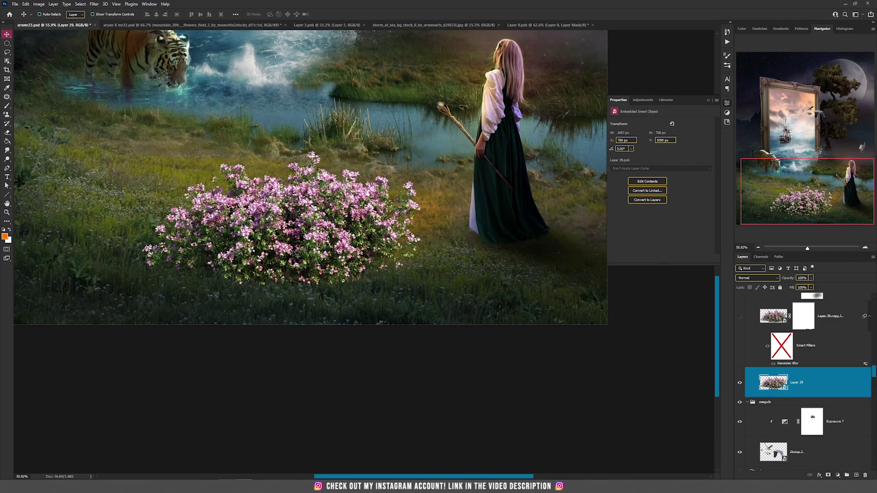
{"action": "scroll", "coordinate": [216, 270], "scroll_direction": "up", "scroll_amount": 3}
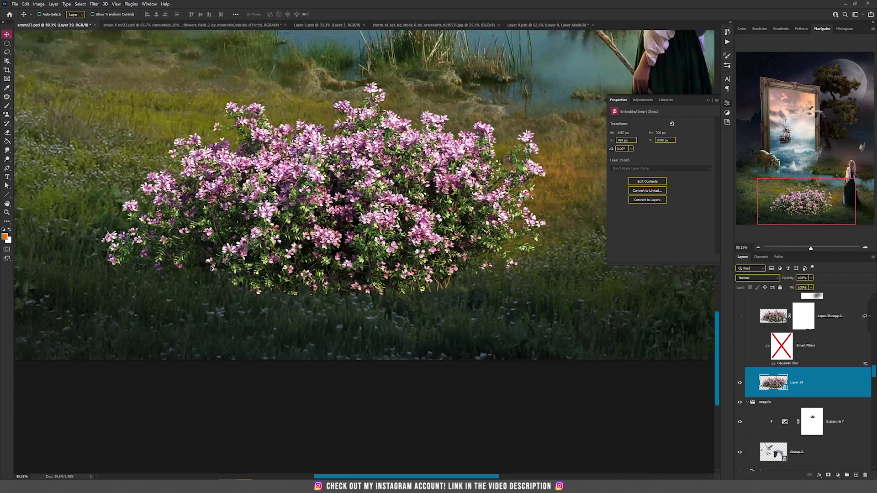
- Add a layer mask to the flower bush and choose the grass-shaped brush from the General Brushes
{"action": "left_click", "coordinate": [828, 475]}
{"action": "key", "text": "b"}
{"action": "right_click", "coordinate": [440, 187]}
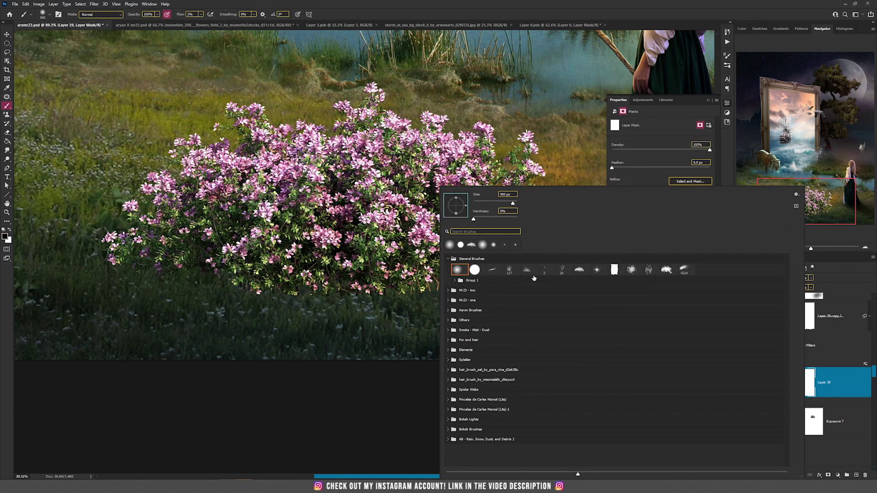
{"action": "left_click", "coordinate": [527, 269]}
{"action": "key", "text": "Return"}
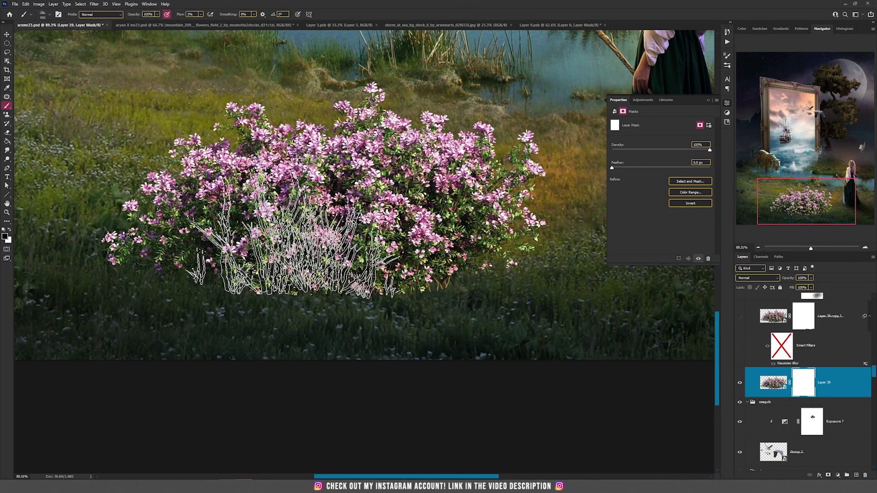
- Set the brush flow to 100% and mask the bush's lower edge with grass-shaped strokes at varying brush sizes
{"action": "mouse_move", "coordinate": [200, 14]}
{"action": "left_mouse_down"}
{"action": "mouse_move", "coordinate": [206, 25]}
{"action": "mouse_move", "coordinate": [257, 26]}
{"action": "mouse_move", "coordinate": [237, 26]}
{"action": "left_mouse_up"}
{"action": "key", "text": "bracketleft"}
{"action": "key", "text": "bracketleft"}
{"action": "key", "text": "bracketleft"}
{"action": "key", "text": "bracketleft"}
{"action": "key", "text": "bracketleft"}
{"action": "key", "text": "bracketleft"}
{"action": "key", "text": "bracketleft"}
{"action": "mouse_move", "coordinate": [108, 263]}
{"action": "left_mouse_down"}
{"action": "mouse_move", "coordinate": [251, 306]}
{"action": "mouse_move", "coordinate": [306, 277]}
{"action": "mouse_move", "coordinate": [323, 281]}
{"action": "mouse_move", "coordinate": [307, 309]}
{"action": "mouse_move", "coordinate": [377, 297]}
{"action": "mouse_move", "coordinate": [431, 272]}
{"action": "mouse_move", "coordinate": [422, 265]}
{"action": "mouse_move", "coordinate": [394, 316]}
{"action": "mouse_move", "coordinate": [541, 271]}
{"action": "mouse_move", "coordinate": [543, 260]}
{"action": "mouse_move", "coordinate": [480, 287]}
{"action": "mouse_move", "coordinate": [437, 291]}
{"action": "mouse_move", "coordinate": [445, 270]}
{"action": "mouse_move", "coordinate": [254, 260]}
{"action": "left_mouse_up"}
{"action": "key", "text": "bracketright"}
{"action": "key", "text": "bracketright"}
{"action": "key", "text": "bracketright"}
{"action": "key", "text": "bracketright"}
{"action": "key", "text": "bracketright"}
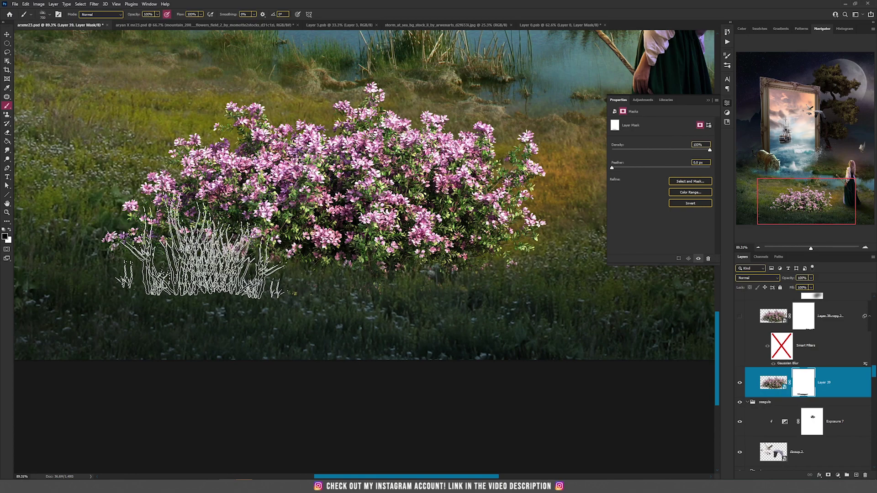
- Check the masked bush against the whole meadow and select the flower layer's image instead of its mask
{"action": "scroll", "coordinate": [411, 270], "scroll_direction": "down", "scroll_amount": 8}
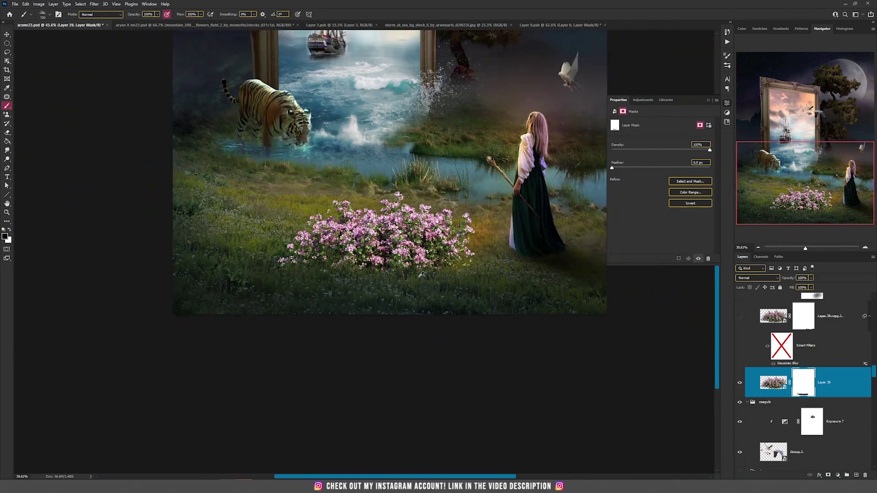
{"action": "scroll", "coordinate": [391, 274], "scroll_direction": "up", "scroll_amount": 5}
{"action": "key", "text": "v"}
{"action": "scroll", "coordinate": [392, 274], "scroll_direction": "down", "scroll_amount": 1}
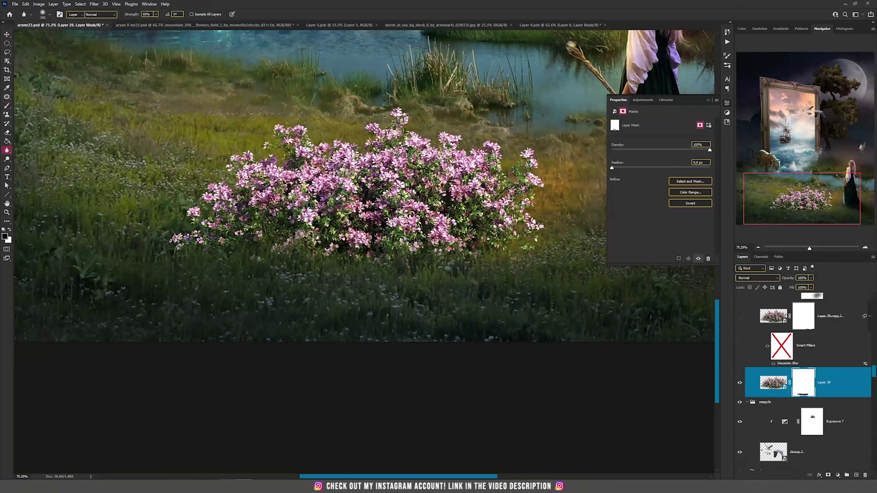
{"action": "left_click", "coordinate": [774, 383]}
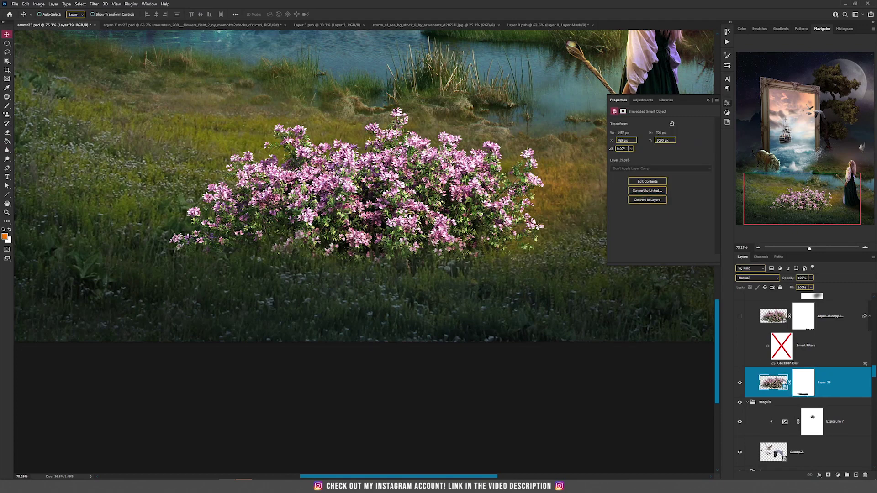
- Apply a Gaussian Blur with a 2.0-pixel radius to the flower bush in the middle of the meadow
{"action": "left_click", "coordinate": [94, 4]}
{"action": "mouse_move", "coordinate": [113, 92]}
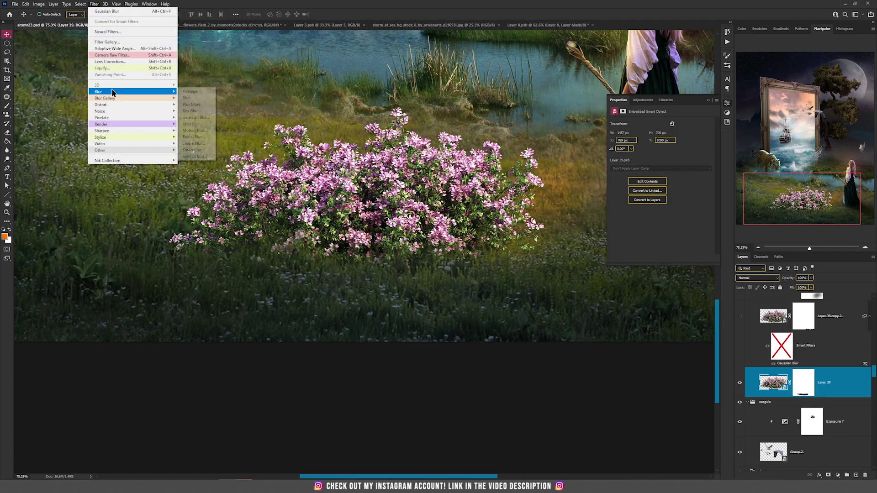
{"action": "left_click", "coordinate": [200, 119]}
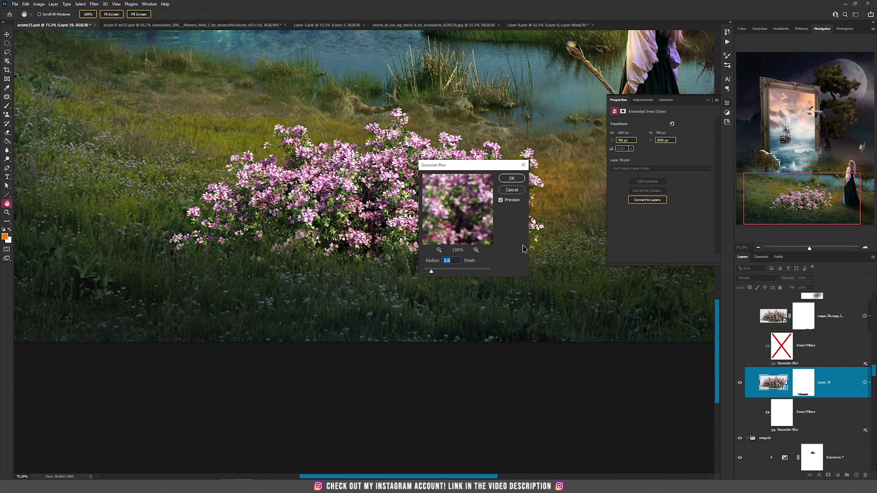
{"action": "left_click", "coordinate": [507, 177]}
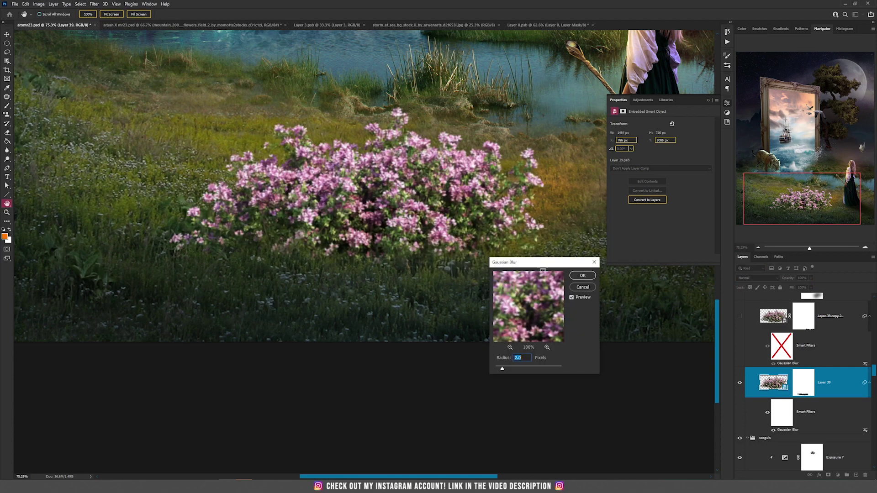
{"action": "left_click", "coordinate": [583, 278]}
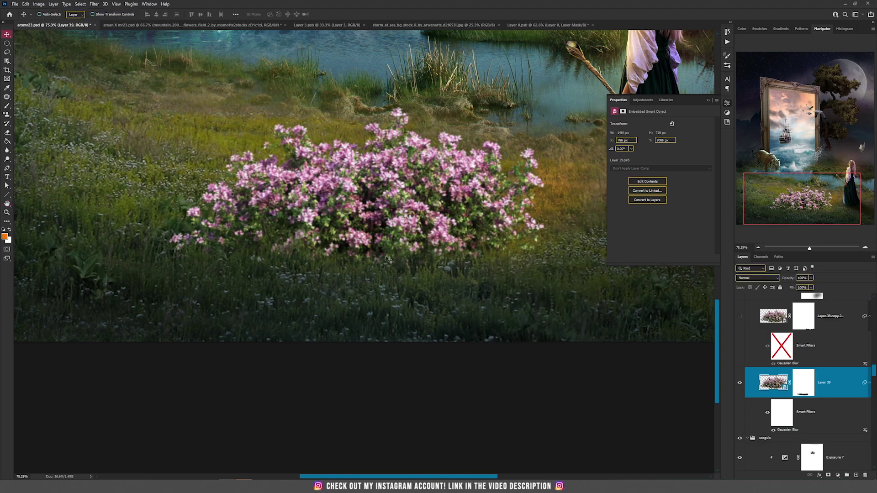
- Try moving the blurred flower bush over to the woman's feet, and undo the move
{"action": "scroll", "coordinate": [396, 251], "scroll_direction": "down", "scroll_amount": 3}
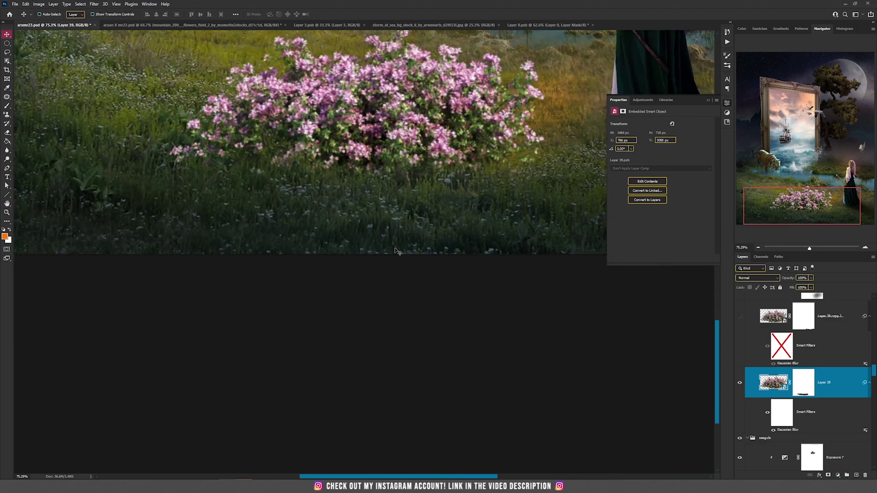
{"action": "scroll", "coordinate": [385, 176], "scroll_direction": "down", "scroll_amount": 3}
{"action": "left_click_drag", "start_coordinate": [451, 152], "coordinate": [525, 223]}
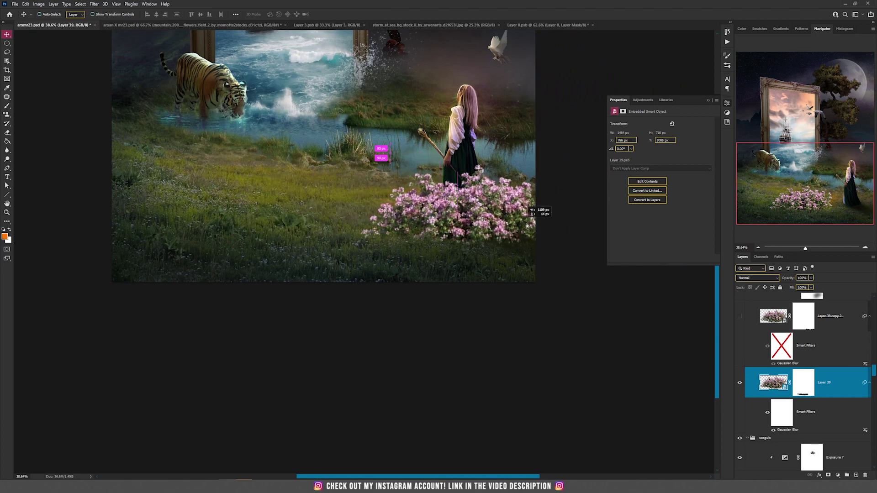
{"action": "key", "text": "ctrl+z"}
{"action": "key", "text": "ctrl+z"}
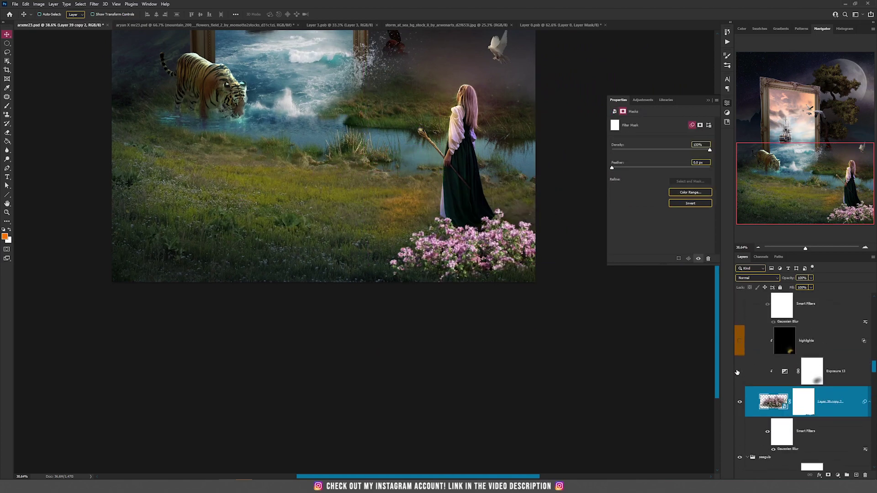
- Show the Exposure adjustment clipped to the flowers at the woman's feet and select its layer mask
{"action": "left_click", "coordinate": [738, 371]}
{"action": "left_click", "coordinate": [781, 372]}
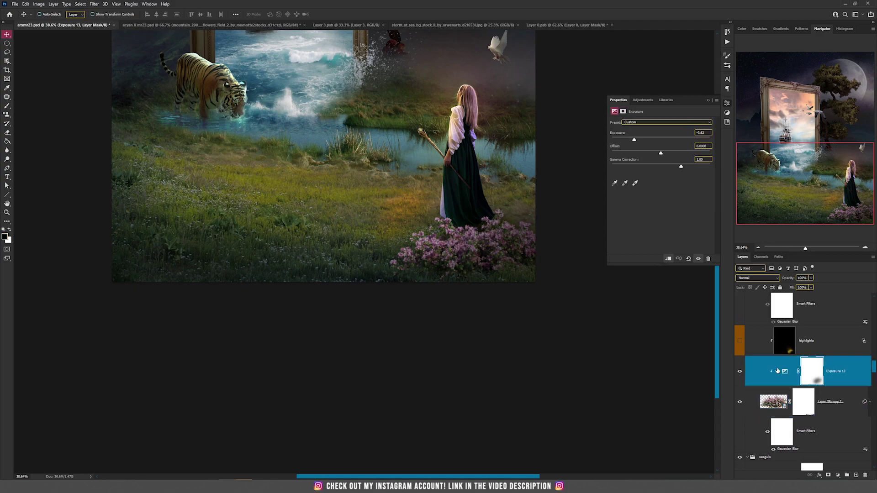
{"action": "scroll", "coordinate": [507, 245], "scroll_direction": "up", "scroll_amount": 5}
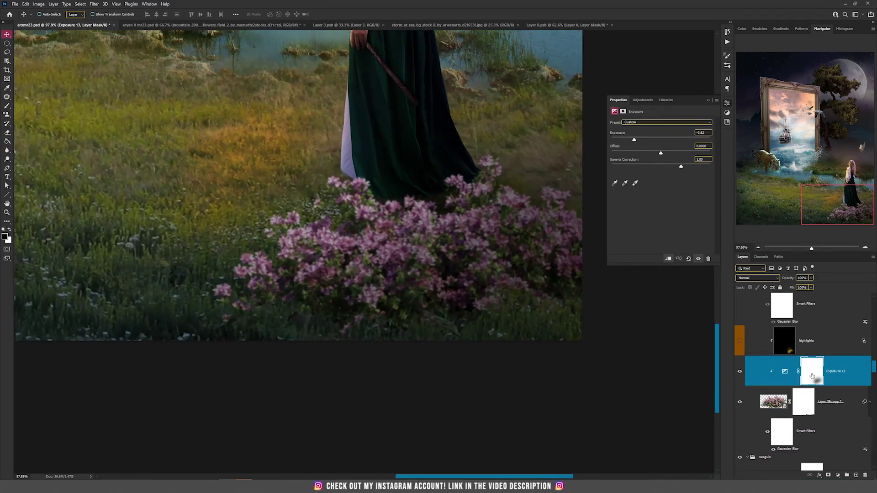
{"action": "left_click", "coordinate": [812, 376]}
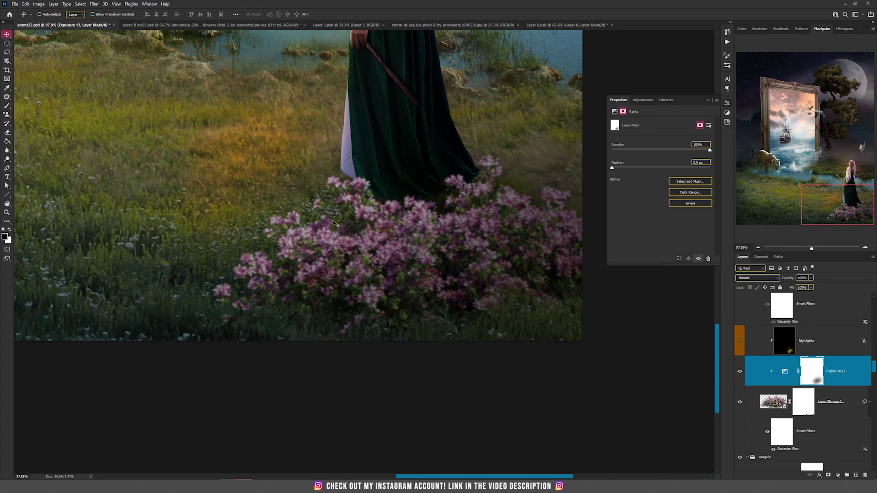
{"action": "scroll", "coordinate": [335, 223], "scroll_direction": "down", "scroll_amount": 3}
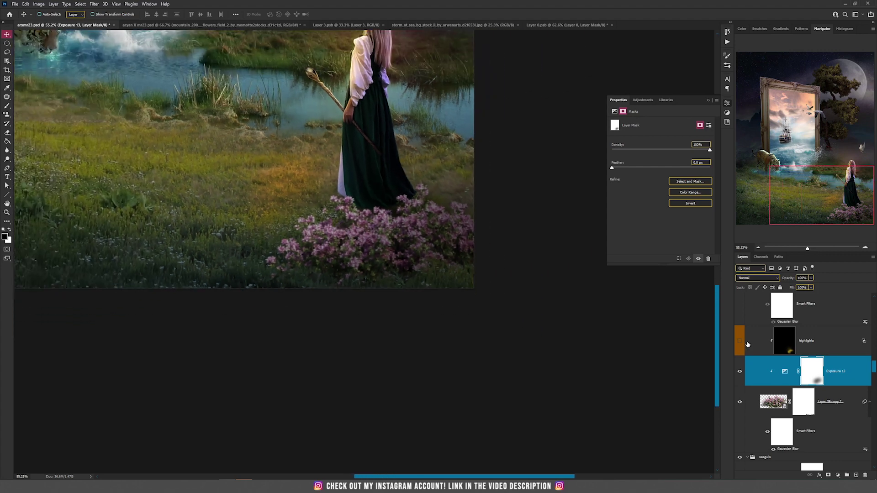
- Show the highlights layer clipped to the flowers at the woman's feet and select it
{"action": "left_click", "coordinate": [740, 342]}
{"action": "left_click", "coordinate": [806, 343]}
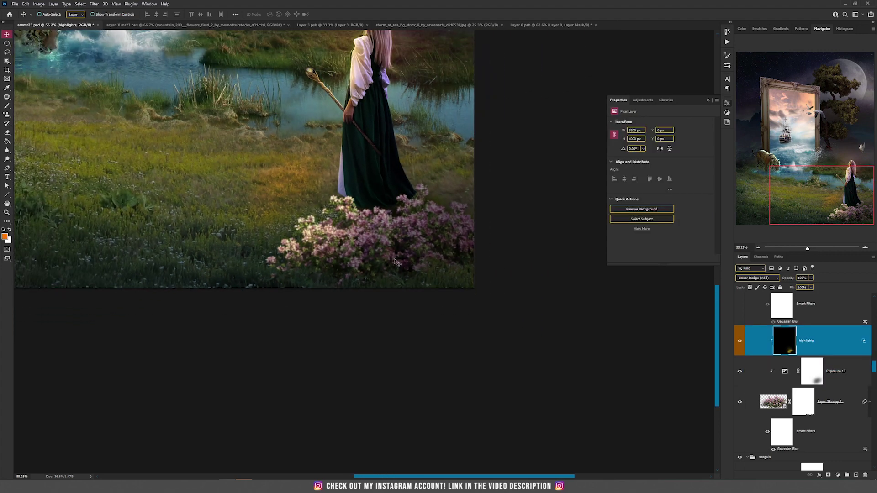
{"action": "scroll", "coordinate": [357, 247], "scroll_direction": "down", "scroll_amount": 2}
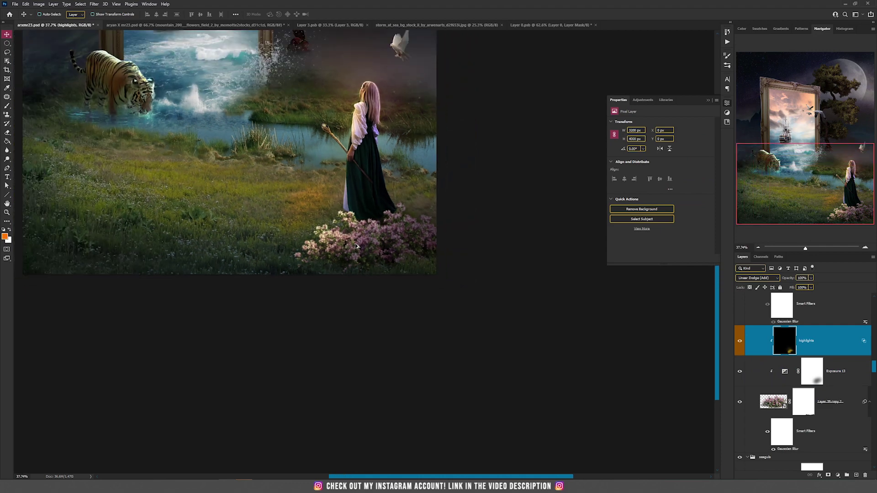
{"action": "scroll", "coordinate": [349, 176], "scroll_direction": "up", "scroll_amount": 3}
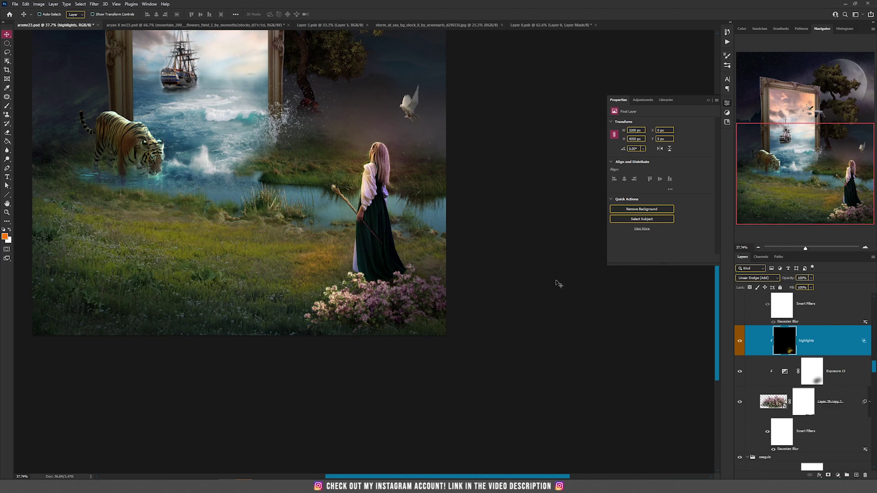
- Show the ivy-covered rock layer, landscape 3, in the foreground below the tiger and select it
{"action": "scroll", "coordinate": [769, 361], "scroll_direction": "up", "scroll_amount": 2}
{"action": "scroll", "coordinate": [782, 364], "scroll_direction": "up", "scroll_amount": 2}
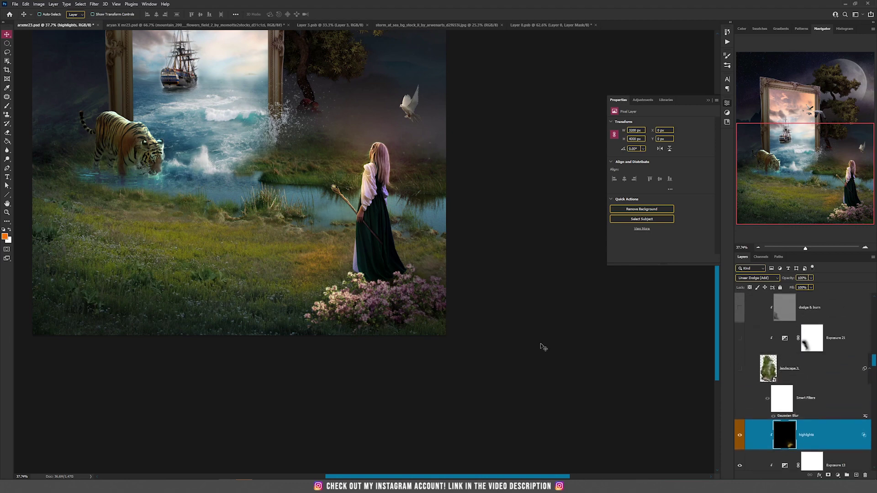
{"action": "left_click_drag", "start_coordinate": [186, 228], "coordinate": [290, 235]}
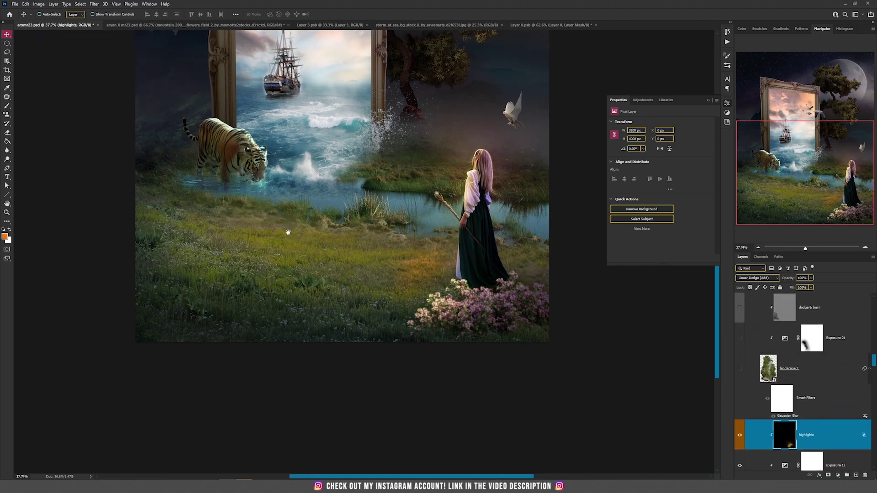
{"action": "left_click", "coordinate": [740, 369]}
{"action": "left_click", "coordinate": [778, 369]}
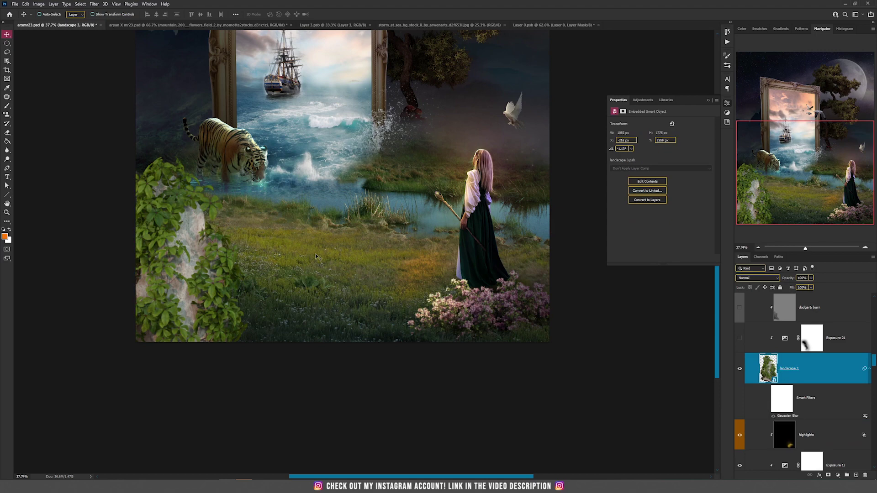
{"action": "left_click_drag", "start_coordinate": [299, 296], "coordinate": [398, 236]}
{"action": "key", "text": "ctrl+z"}
{"action": "left_click", "coordinate": [94, 4]}
{"action": "mouse_move", "coordinate": [112, 92]}
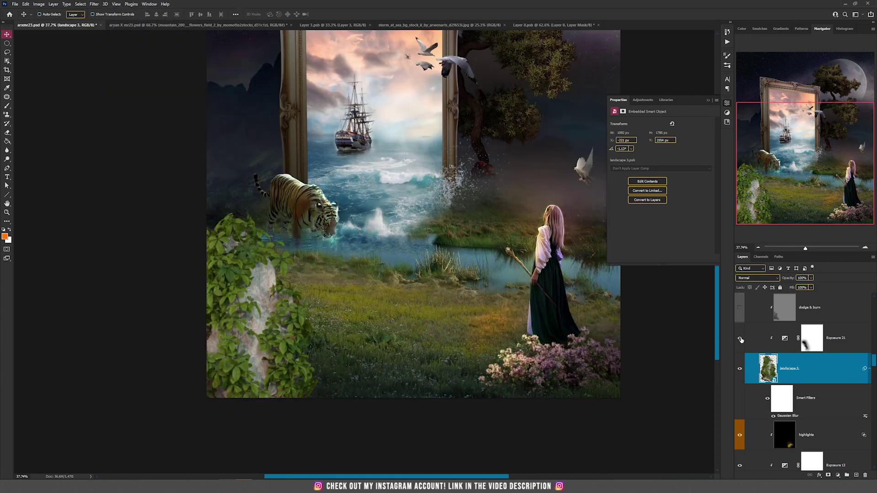
- Show the Exposure adjustment and the dodge & burn layer clipped to the ivy rock, and select the dodge & burn layer
{"action": "left_click", "coordinate": [739, 339]}
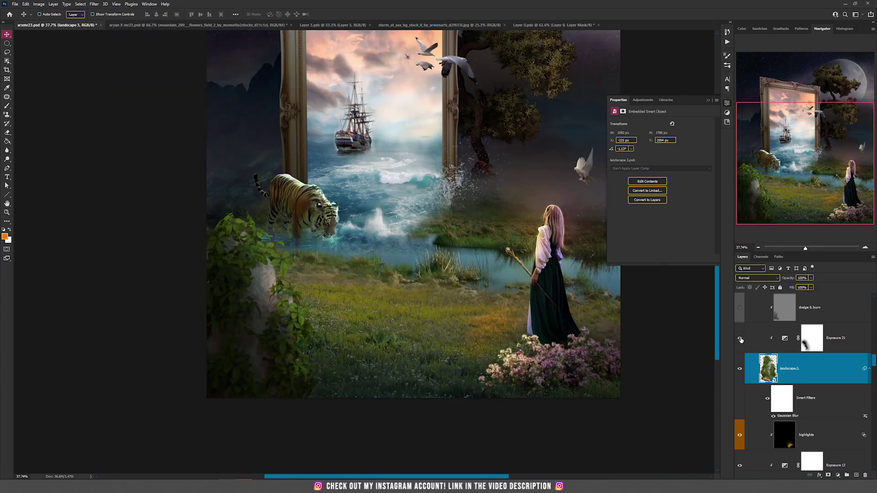
{"action": "left_click", "coordinate": [784, 343]}
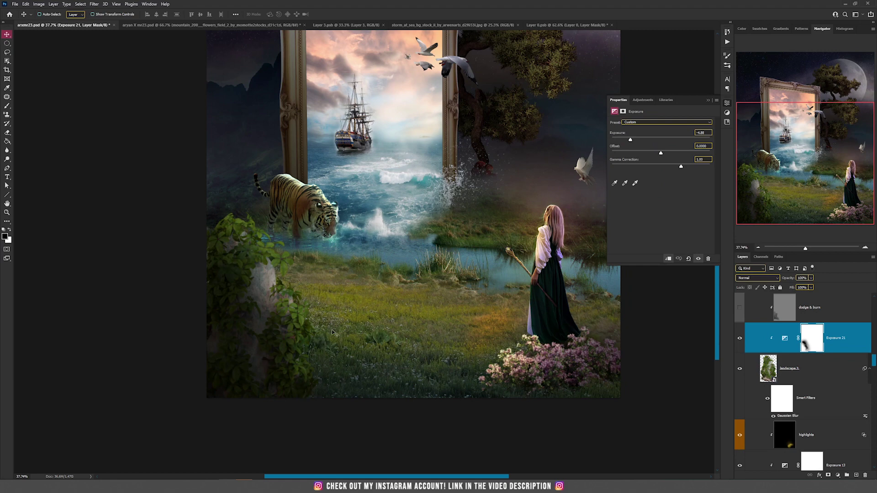
{"action": "scroll", "coordinate": [799, 356], "scroll_direction": "up", "scroll_amount": 1}
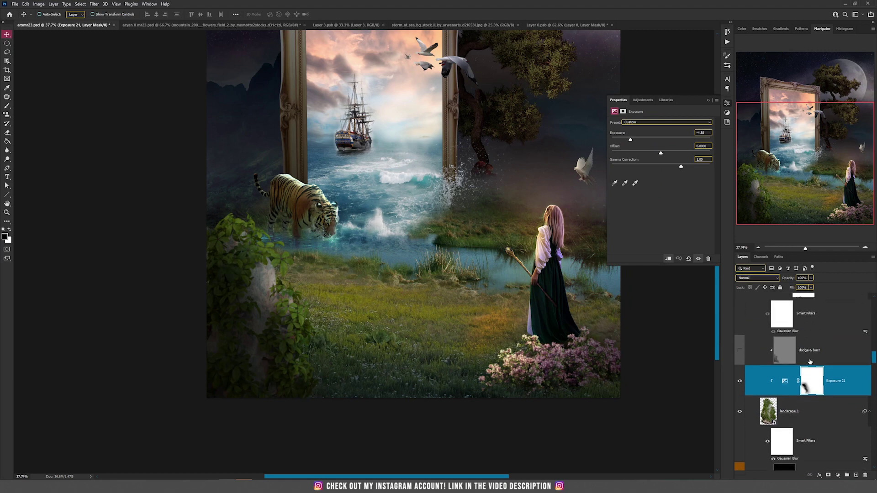
{"action": "left_click", "coordinate": [740, 351]}
{"action": "left_click", "coordinate": [781, 354]}
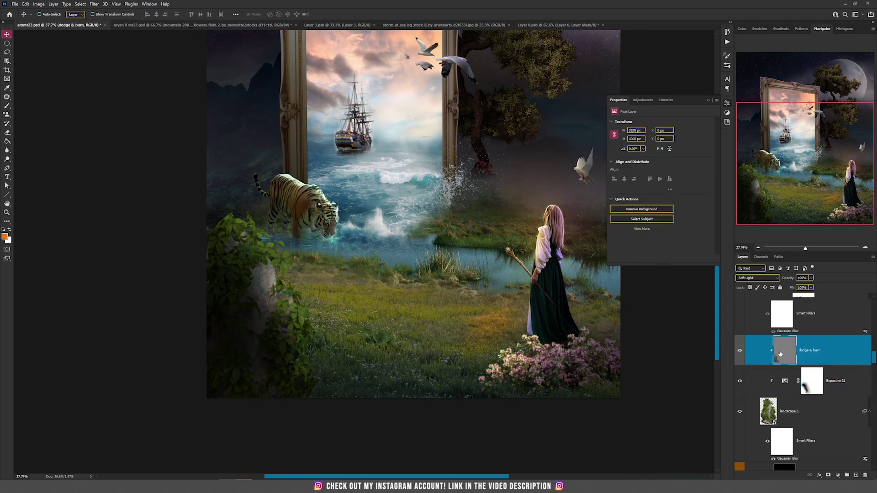
- Replace the grass-shaped brush with a soft round brush and reset the colours to default black and white
{"action": "key", "text": "b"}
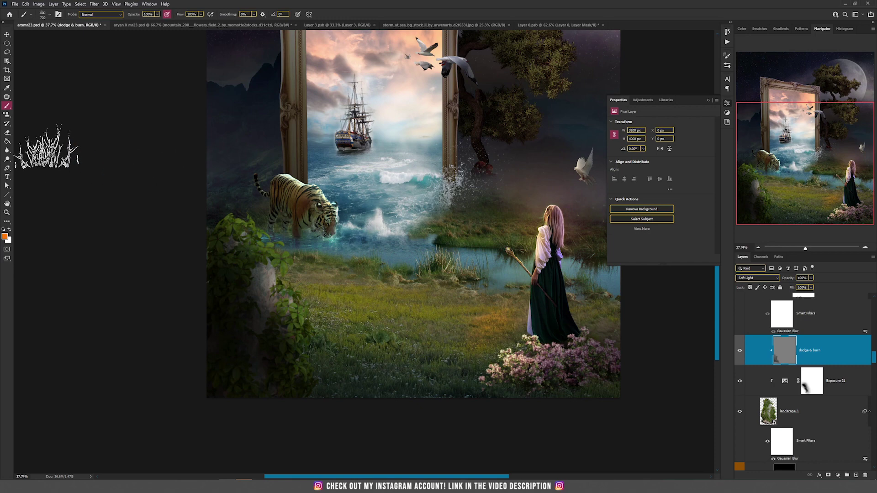
{"action": "right_click", "coordinate": [406, 187]}
{"action": "left_click", "coordinate": [422, 270]}
{"action": "key", "text": "Return"}
{"action": "key", "text": "d"}
- Undo the full-strength trial stroke, set the brush flow to 3% and paint black over the ivy rock's outer side
{"action": "mouse_move", "coordinate": [217, 256]}
{"action": "left_mouse_down"}
{"action": "mouse_move", "coordinate": [258, 362]}
{"action": "mouse_move", "coordinate": [207, 278]}
{"action": "left_mouse_up"}
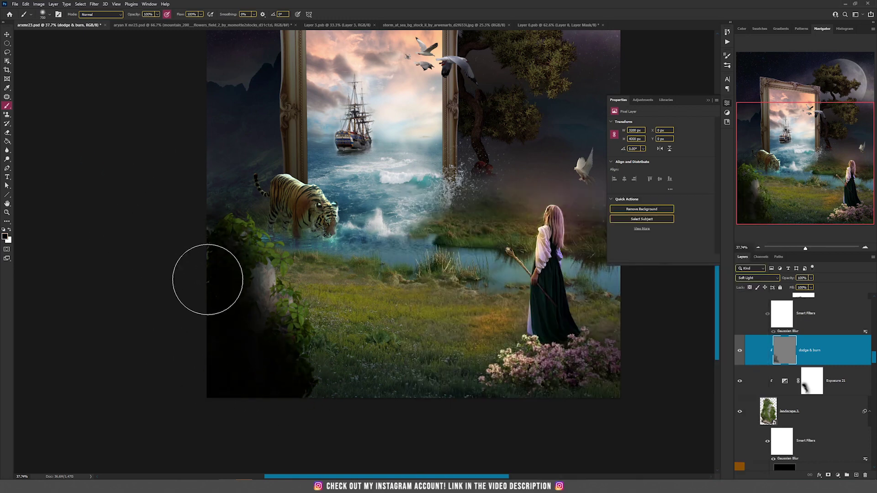
{"action": "key", "text": "ctrl+z"}
{"action": "left_click", "coordinate": [191, 15]}
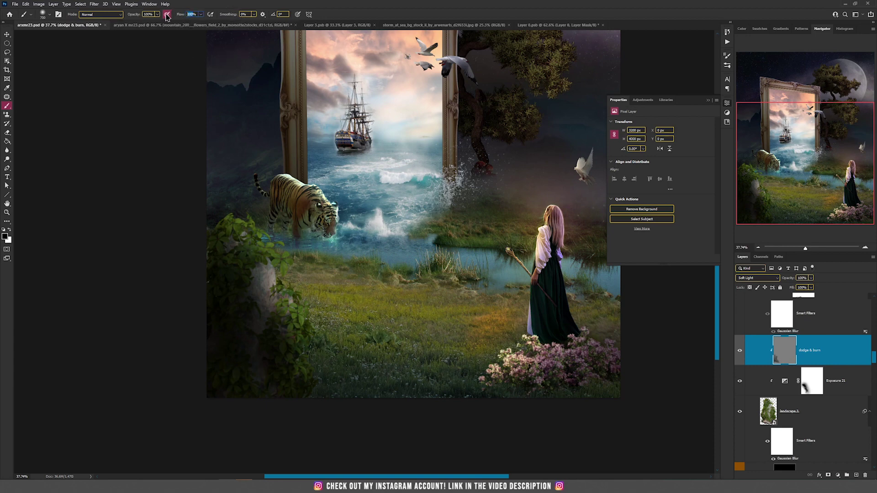
{"action": "type", "text": "3"}
{"action": "key", "text": "Return"}
{"action": "mouse_move", "coordinate": [223, 231]}
{"action": "left_mouse_down"}
{"action": "mouse_move", "coordinate": [188, 291]}
{"action": "mouse_move", "coordinate": [290, 379]}
{"action": "mouse_move", "coordinate": [296, 403]}
{"action": "mouse_move", "coordinate": [187, 253]}
{"action": "mouse_move", "coordinate": [195, 239]}
{"action": "mouse_move", "coordinate": [205, 272]}
{"action": "mouse_move", "coordinate": [275, 305]}
{"action": "mouse_move", "coordinate": [162, 376]}
{"action": "left_mouse_up"}
{"action": "key", "text": "v"}
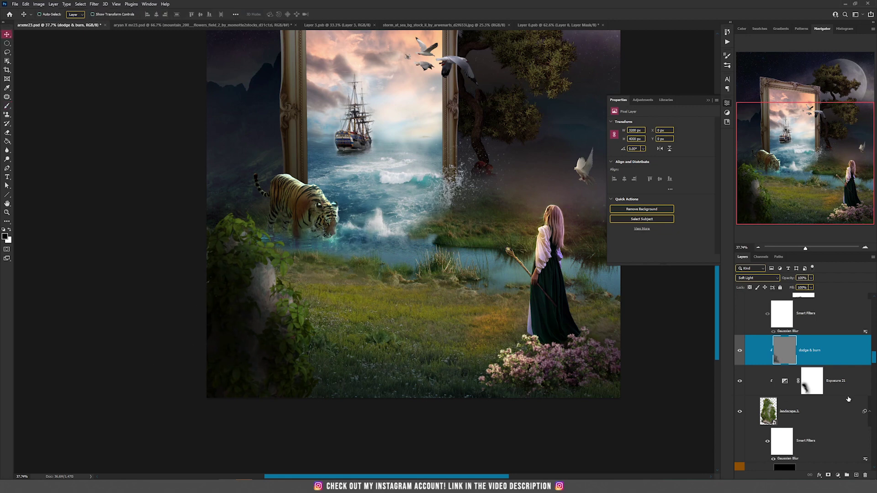
- Show the flower layer at the foot of the ivy rock together with its clipped Exposure adjustment, and check the whole composite
{"action": "scroll", "coordinate": [806, 387], "scroll_direction": "up", "scroll_amount": 2}
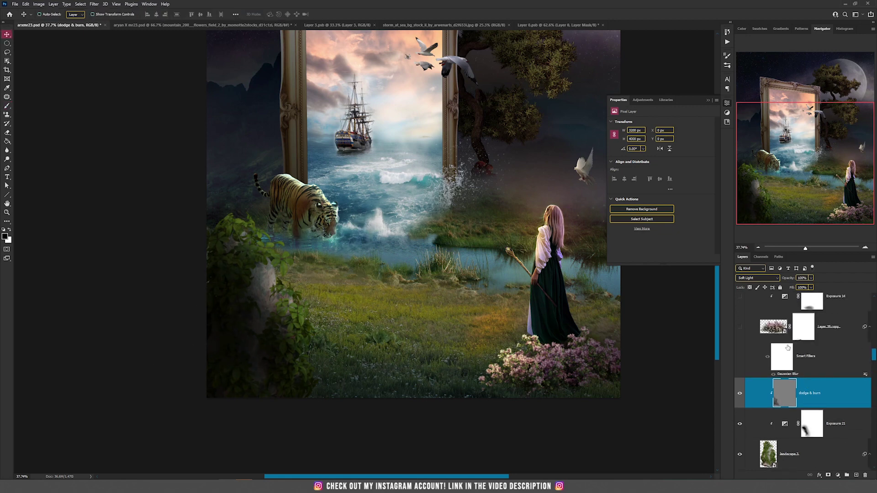
{"action": "left_click", "coordinate": [833, 328]}
{"action": "left_click", "coordinate": [740, 326]}
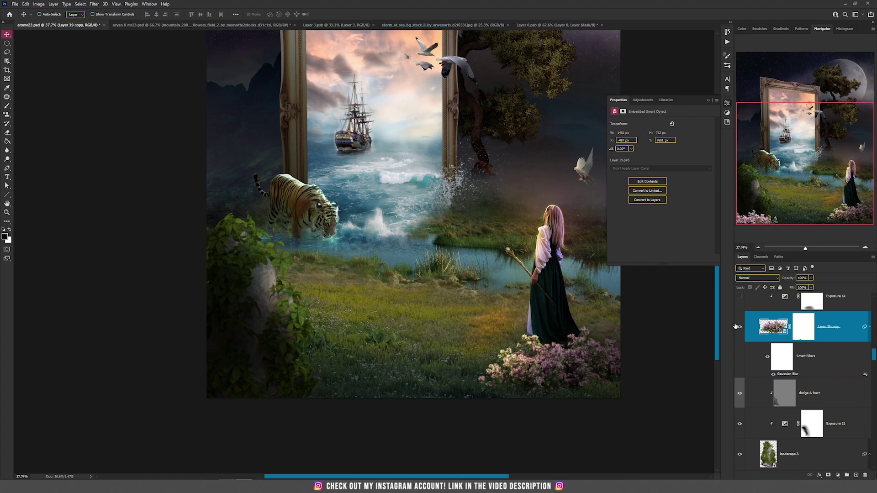
{"action": "scroll", "coordinate": [765, 337], "scroll_direction": "up", "scroll_amount": 1}
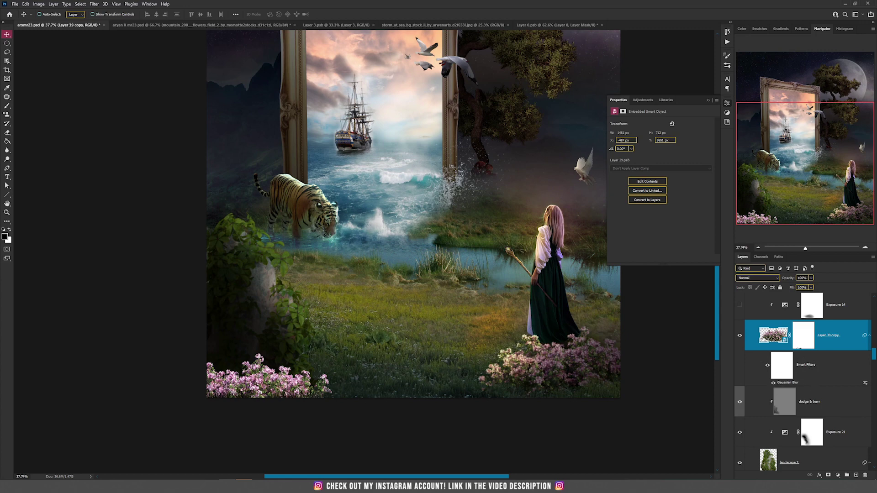
{"action": "scroll", "coordinate": [755, 340], "scroll_direction": "up", "scroll_amount": 1}
{"action": "left_click", "coordinate": [740, 340]}
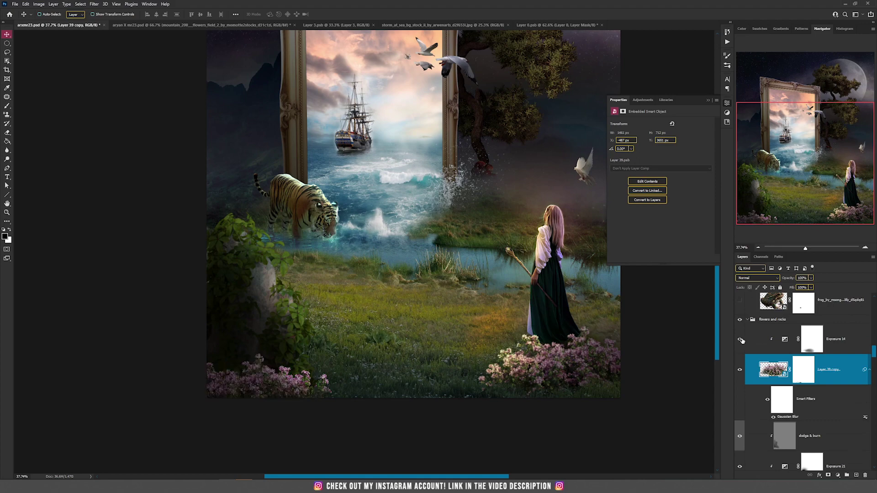
{"action": "scroll", "coordinate": [258, 394], "scroll_direction": "down", "scroll_amount": 2}
{"action": "scroll", "coordinate": [258, 394], "scroll_direction": "up", "scroll_amount": 3}
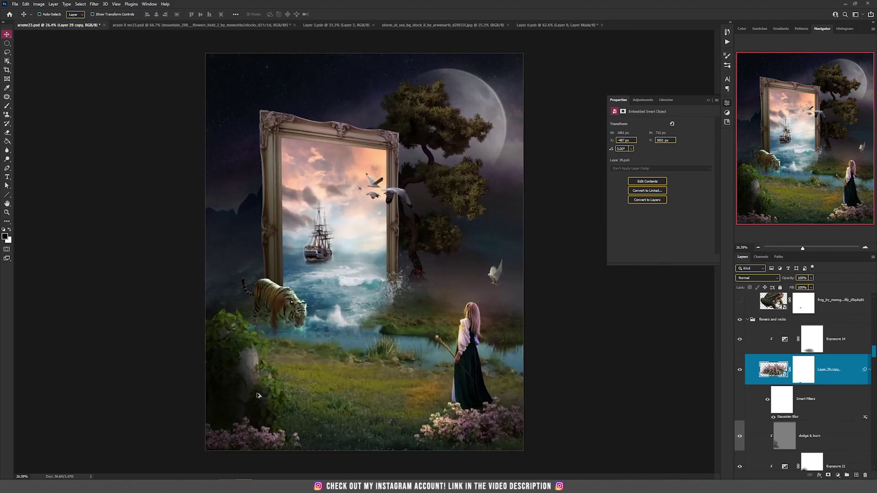
{"action": "left_click_drag", "start_coordinate": [289, 378], "coordinate": [315, 296]}
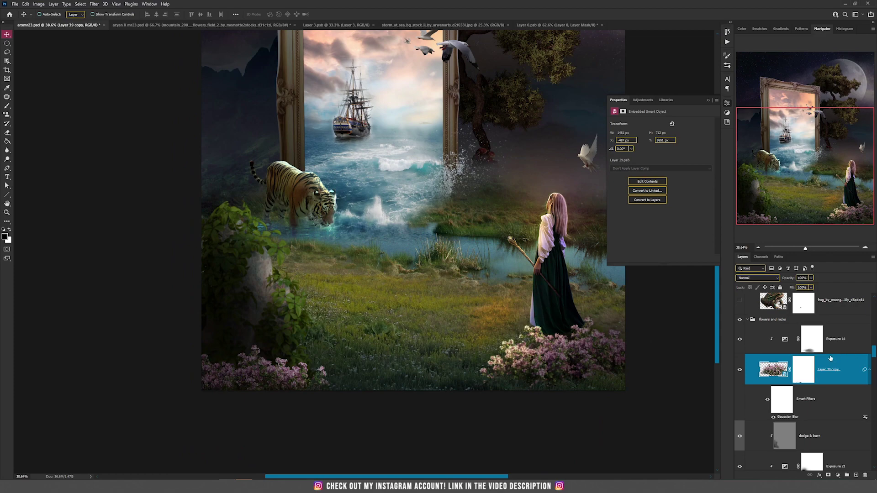
- Show the frog layer so the frog sits on the meadow near the water's edge
{"action": "scroll", "coordinate": [365, 276], "scroll_direction": "up", "scroll_amount": 4}
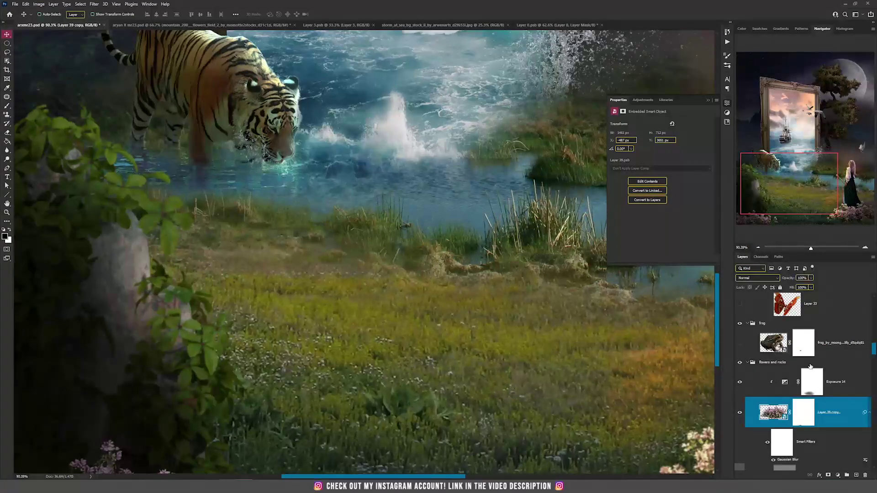
{"action": "left_click", "coordinate": [740, 344]}
{"action": "left_click_drag", "start_coordinate": [384, 246], "coordinate": [319, 318]}
{"action": "scroll", "coordinate": [782, 362], "scroll_direction": "up", "scroll_amount": 5}
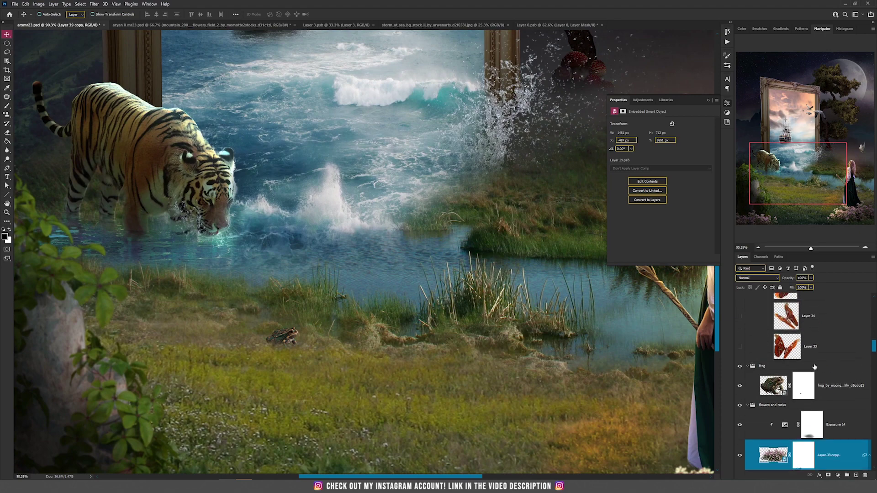
{"action": "scroll", "coordinate": [459, 333], "scroll_direction": "down", "scroll_amount": 3}
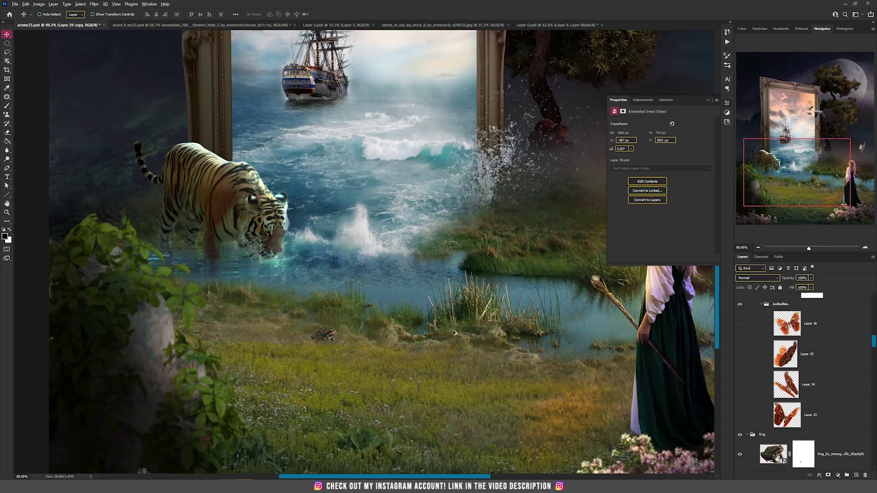
- Compare the frog's placement on the meadow with the similar scene in the aryan X mr23.psd document
{"action": "left_click_drag", "start_coordinate": [459, 337], "coordinate": [407, 264]}
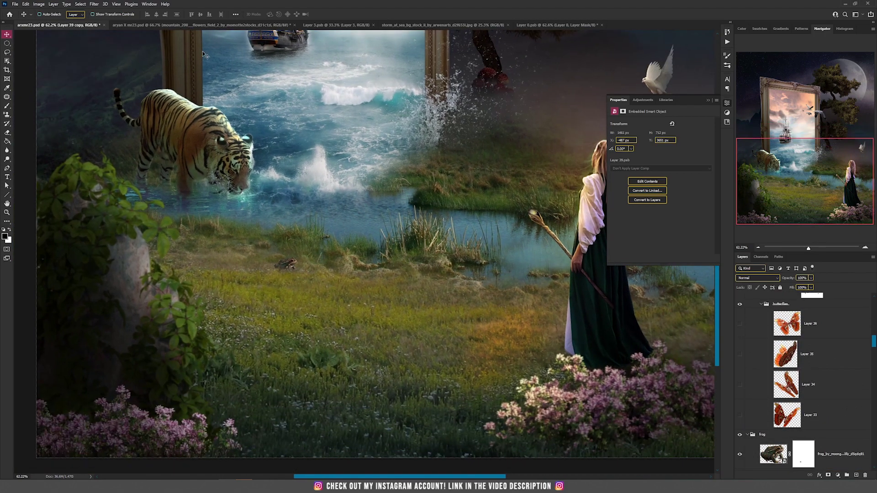
{"action": "left_click", "coordinate": [205, 25]}
{"action": "scroll", "coordinate": [375, 313], "scroll_direction": "up", "scroll_amount": 5}
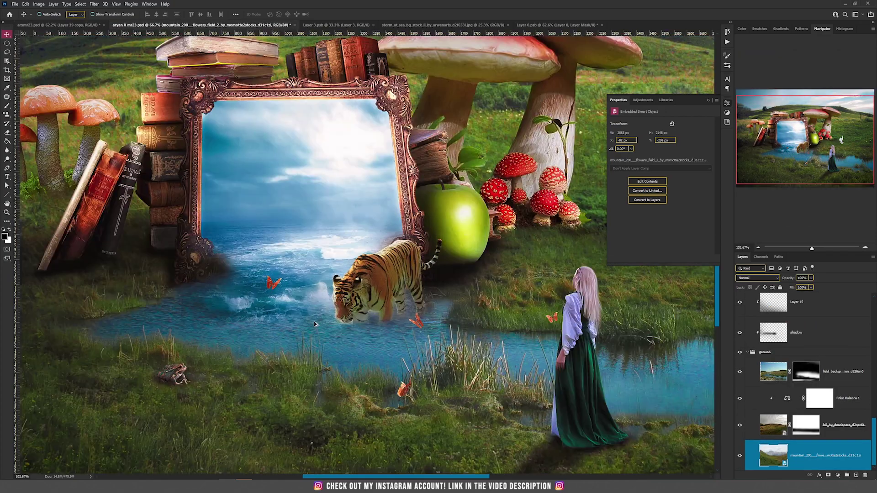
{"action": "left_click_drag", "start_coordinate": [376, 314], "coordinate": [417, 326]}
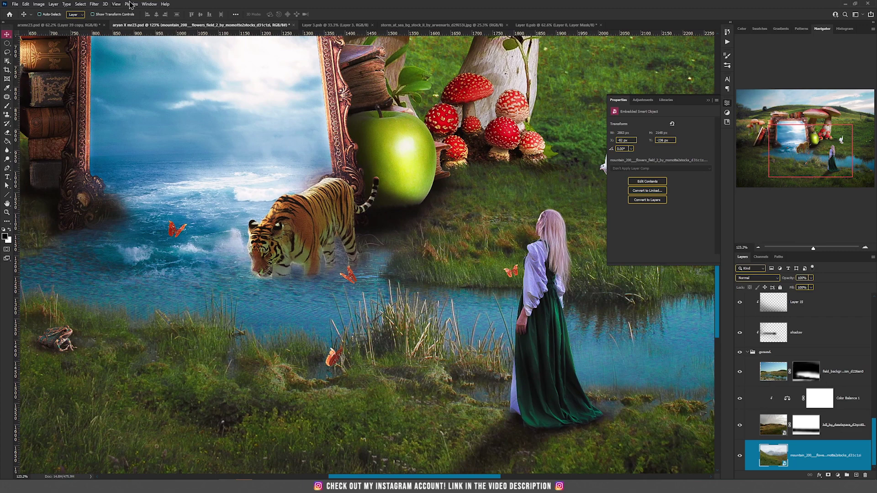
{"action": "left_click", "coordinate": [82, 26]}
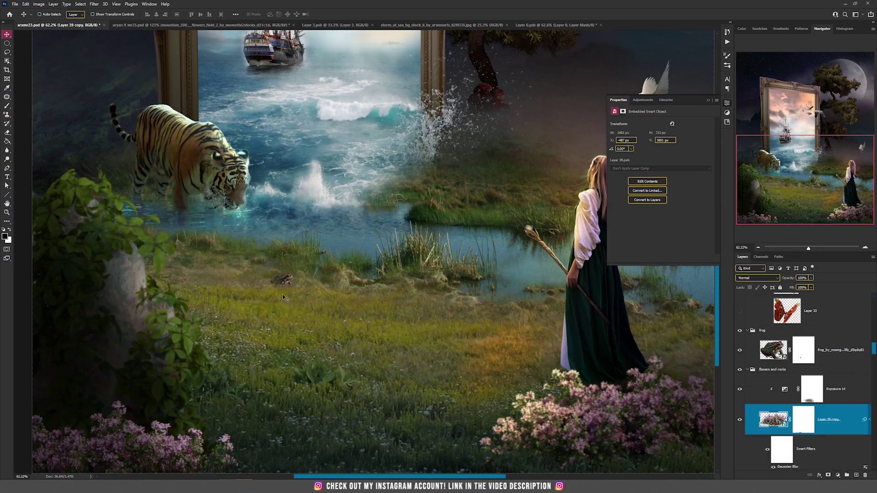
{"action": "scroll", "coordinate": [258, 291], "scroll_direction": "up", "scroll_amount": 2}
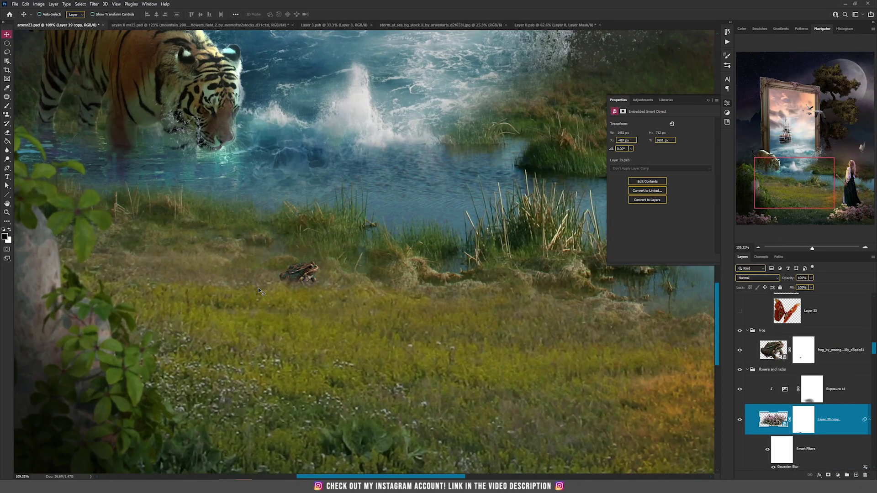
{"action": "scroll", "coordinate": [764, 316], "scroll_direction": "up", "scroll_amount": 2}
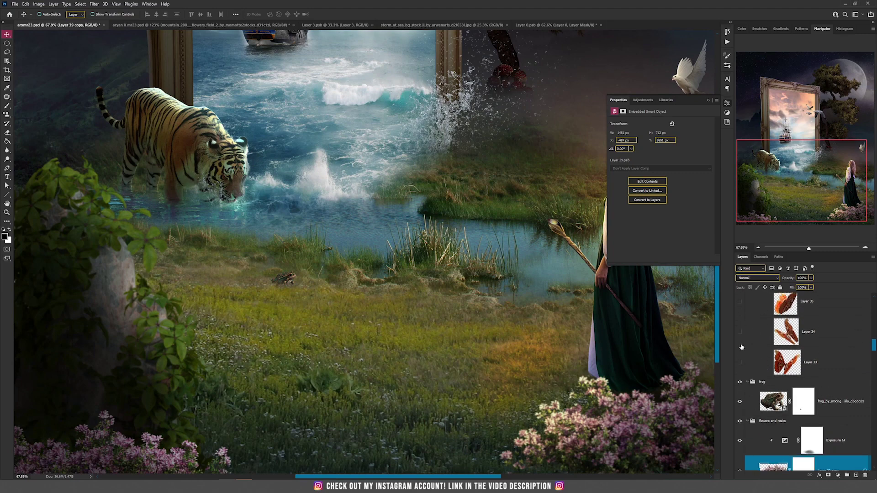
- Show the four butterfly layers, Layer 33 to Layer 36, and check their placement around the meadow and the woman
{"action": "left_click_drag", "start_coordinate": [740, 362], "coordinate": [739, 304]}
{"action": "scroll", "coordinate": [441, 315], "scroll_direction": "down", "scroll_amount": 8}
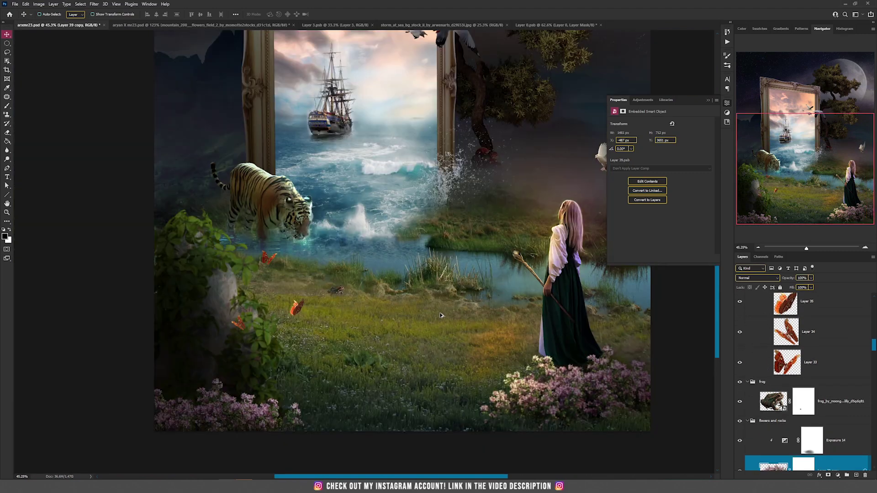
{"action": "scroll", "coordinate": [767, 356], "scroll_direction": "up", "scroll_amount": 3}
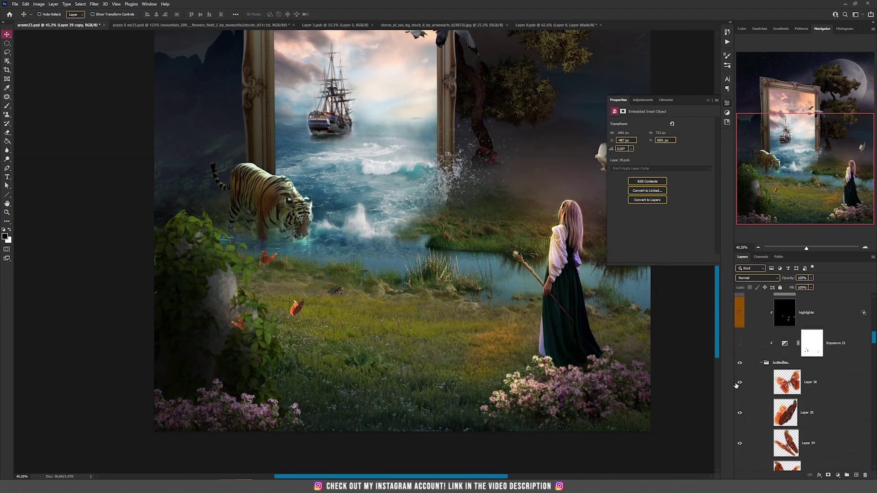
{"action": "scroll", "coordinate": [572, 325], "scroll_direction": "up", "scroll_amount": 5}
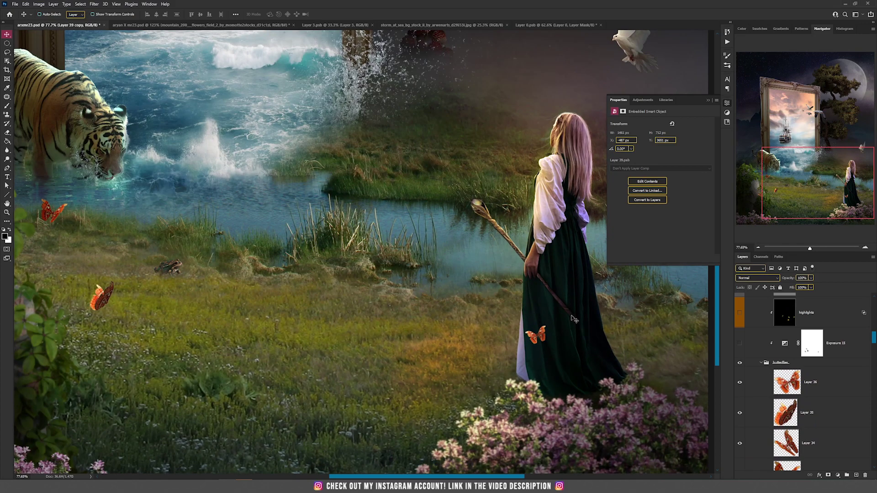
{"action": "scroll", "coordinate": [347, 291], "scroll_direction": "down", "scroll_amount": 5}
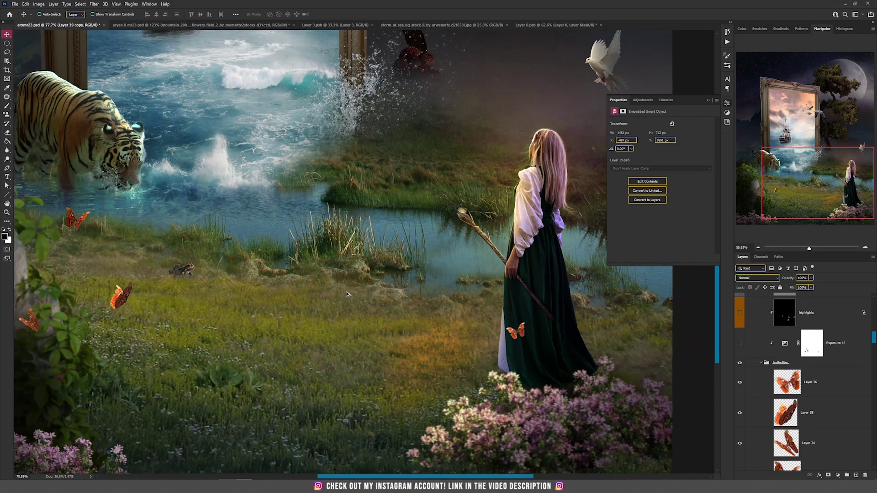
- Show the Exposure 12 and Curves 4 adjustments clipped to the butterflies, and open the Curves settings
{"action": "left_click", "coordinate": [740, 346]}
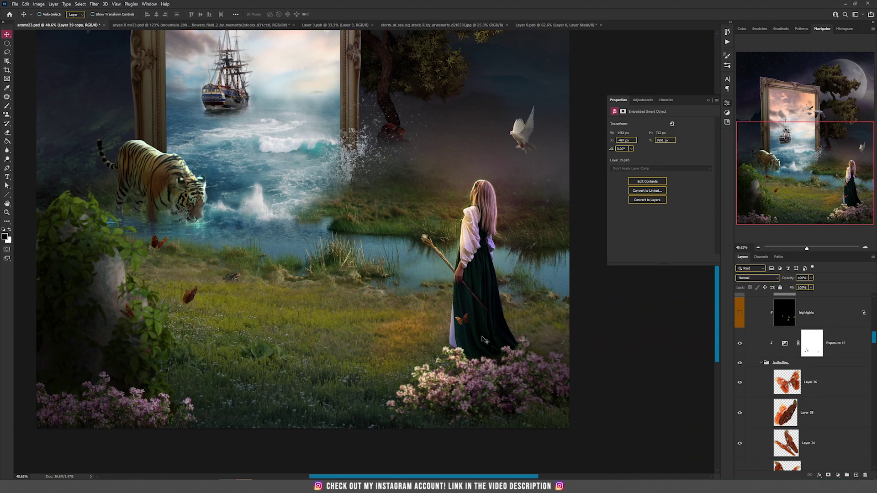
{"action": "left_click", "coordinate": [373, 351]}
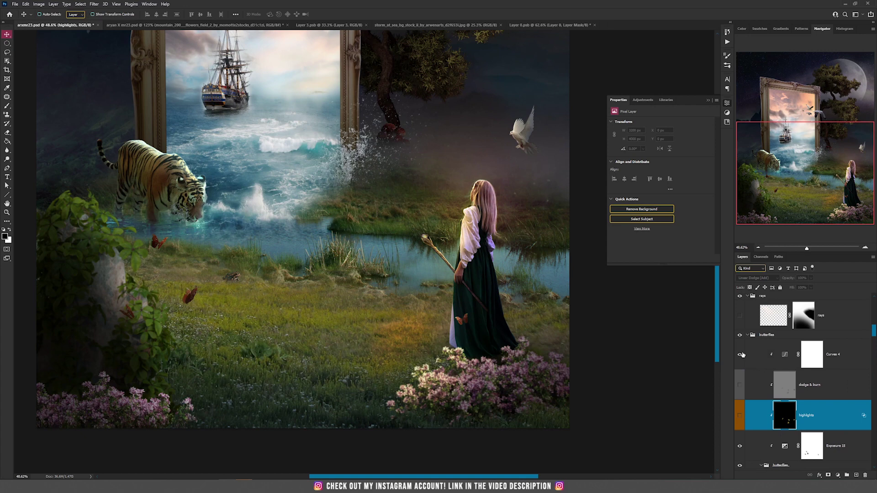
{"action": "left_click", "coordinate": [784, 355]}
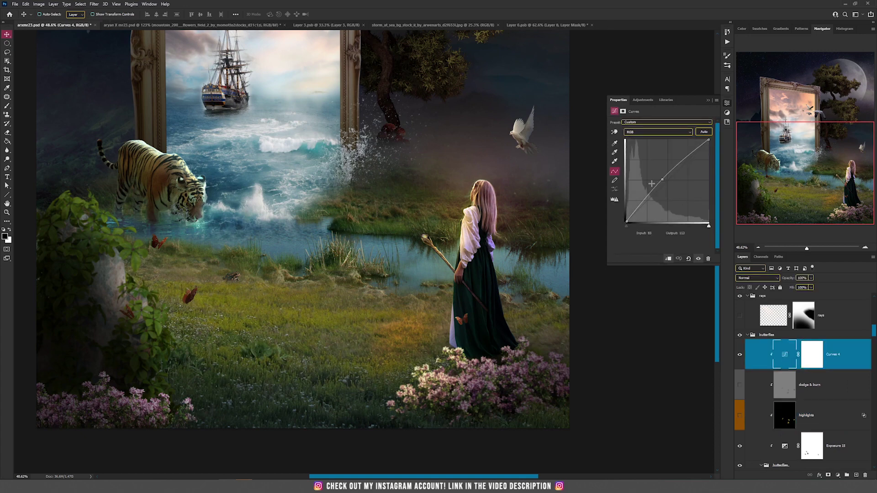
{"action": "scroll", "coordinate": [146, 272], "scroll_direction": "up", "scroll_amount": 3}
{"action": "scroll", "coordinate": [143, 300], "scroll_direction": "down", "scroll_amount": 2}
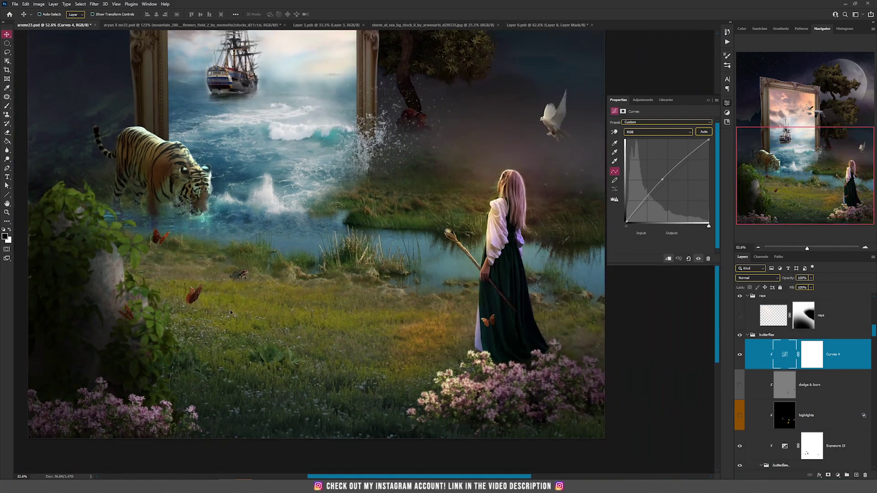
{"action": "scroll", "coordinate": [779, 365], "scroll_direction": "up", "scroll_amount": 1}
{"action": "scroll", "coordinate": [454, 306], "scroll_direction": "down", "scroll_amount": 2}
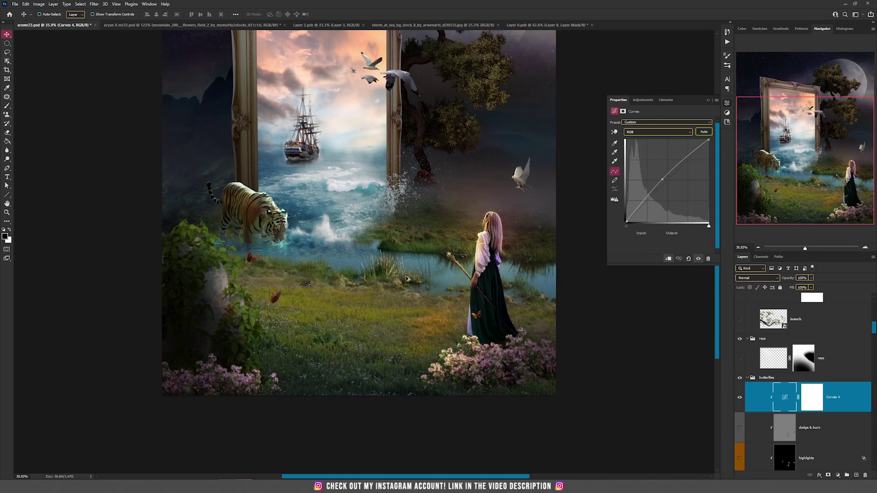
- Show the branch layer above the frame with its clipped Exposure 11 adjustment, and open the Exposure settings
{"action": "scroll", "coordinate": [368, 183], "scroll_direction": "up", "scroll_amount": 3}
{"action": "scroll", "coordinate": [751, 347], "scroll_direction": "up", "scroll_amount": 1}
{"action": "scroll", "coordinate": [770, 359], "scroll_direction": "up", "scroll_amount": 1}
{"action": "left_click", "coordinate": [740, 370]}
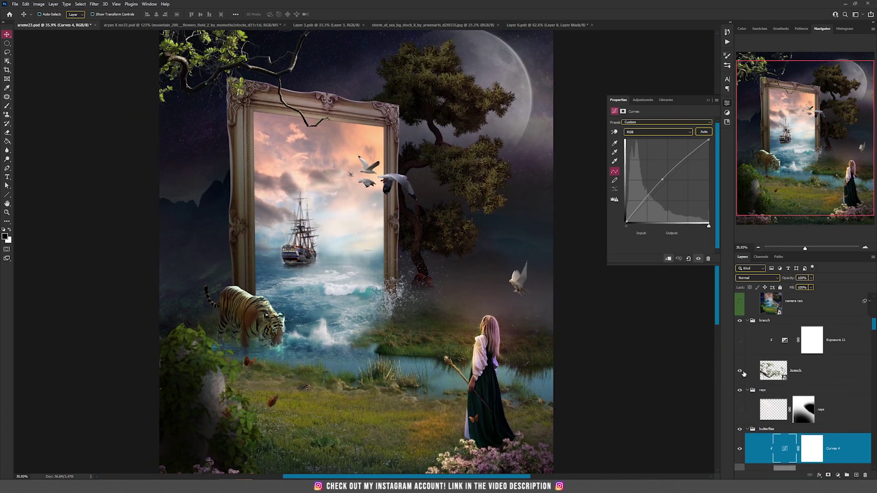
{"action": "scroll", "coordinate": [305, 136], "scroll_direction": "up", "scroll_amount": 2}
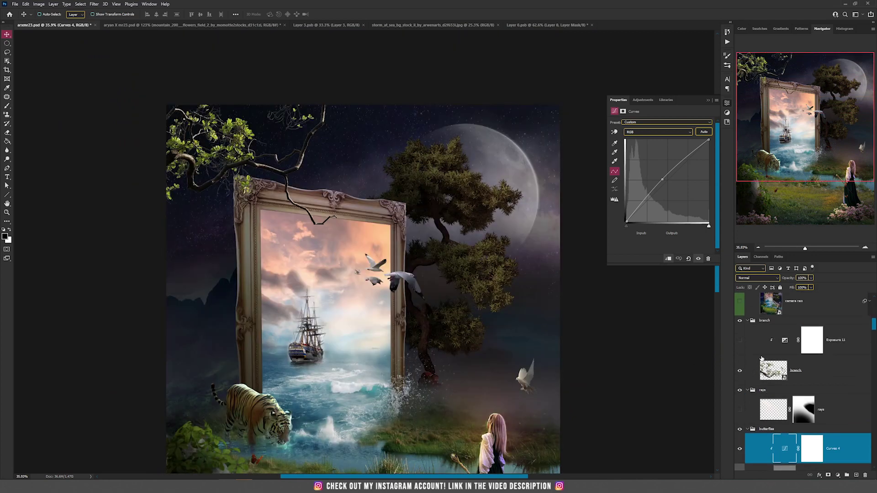
{"action": "left_click", "coordinate": [740, 340]}
{"action": "left_click", "coordinate": [790, 346]}
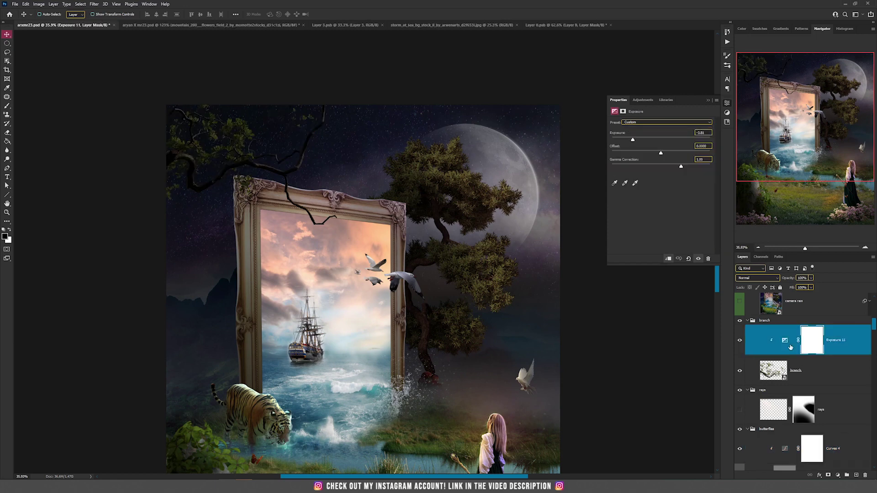
{"action": "scroll", "coordinate": [336, 211], "scroll_direction": "down", "scroll_amount": 2}
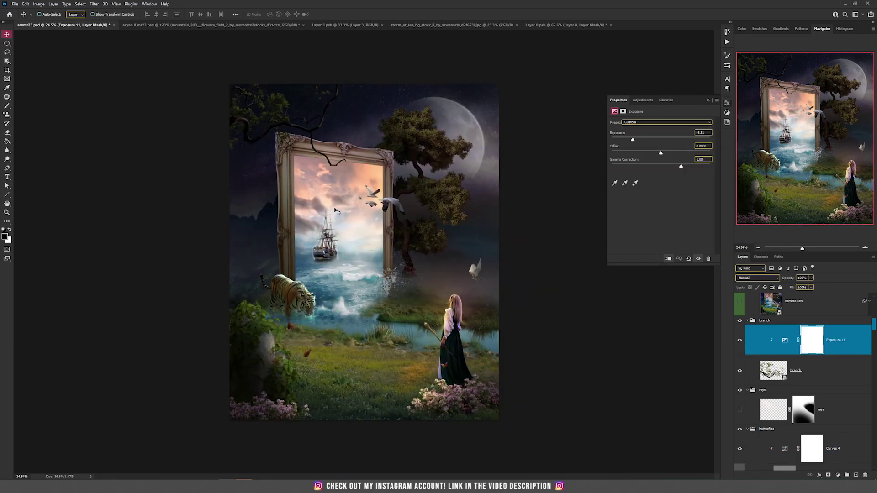
- Show and select the rays layer so light beams fall from the frame towards the woman
{"action": "scroll", "coordinate": [336, 210], "scroll_direction": "up", "scroll_amount": 2}
{"action": "left_click_drag", "start_coordinate": [420, 222], "coordinate": [330, 203]}
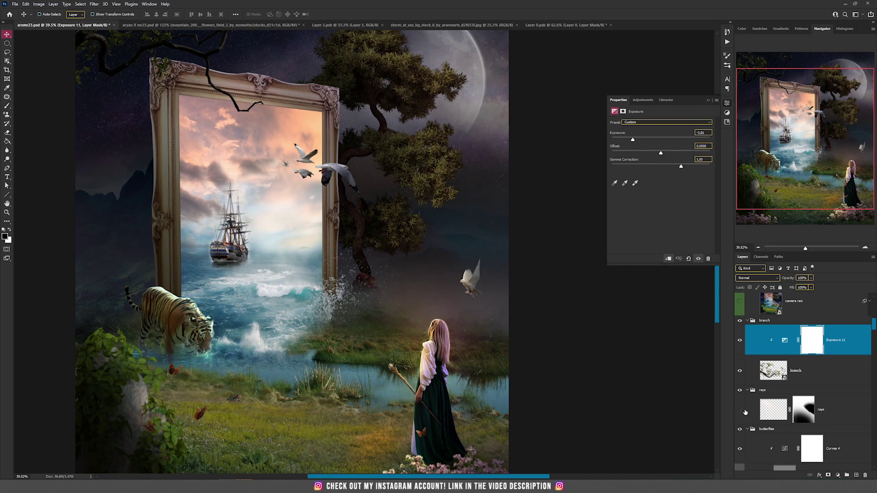
{"action": "left_click", "coordinate": [741, 410]}
{"action": "left_click", "coordinate": [772, 411]}
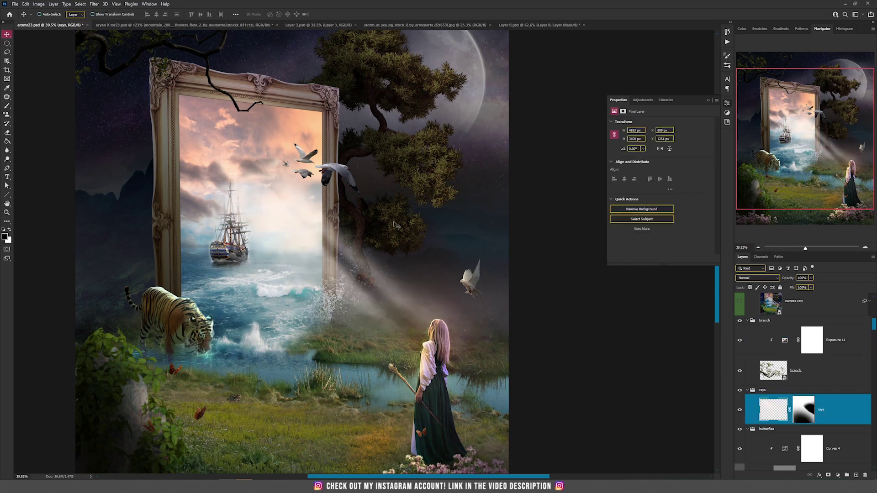
- Try the rays layer at other positions around the frame and tree, and undo the moves
{"action": "left_click_drag", "start_coordinate": [164, 238], "coordinate": [355, 207]}
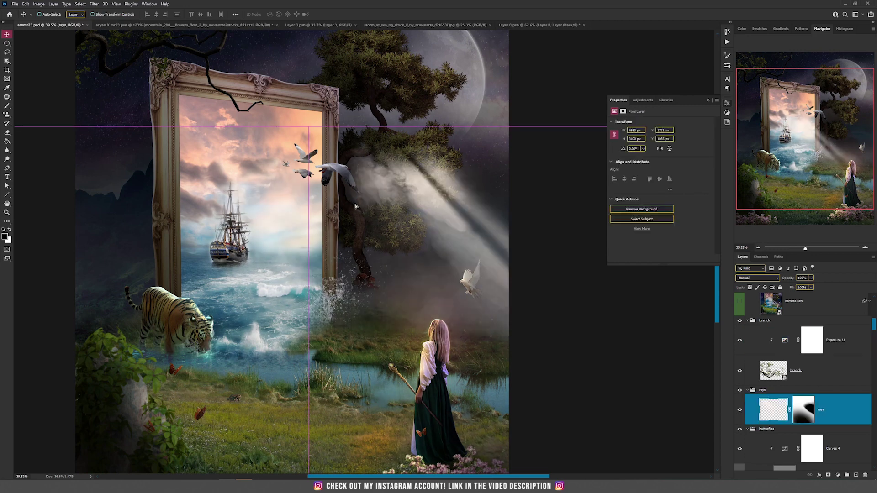
{"action": "left_click_drag", "start_coordinate": [243, 181], "coordinate": [338, 192]}
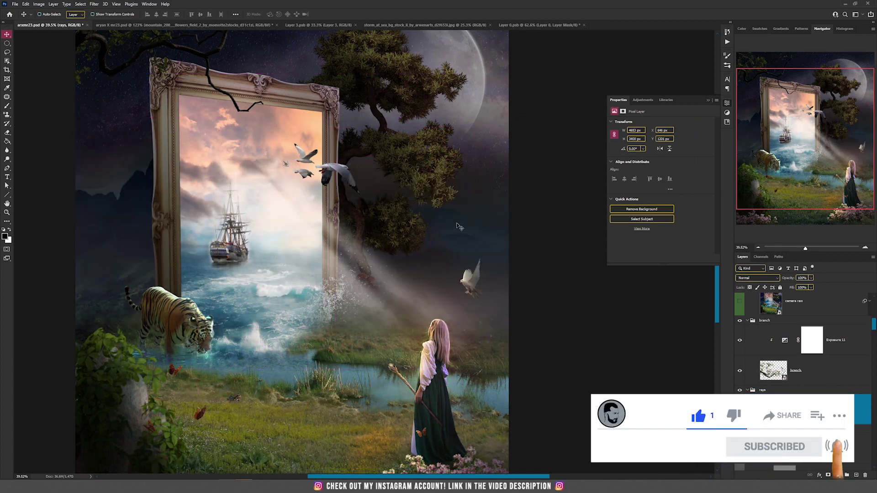
{"action": "key", "text": "ctrl+z"}
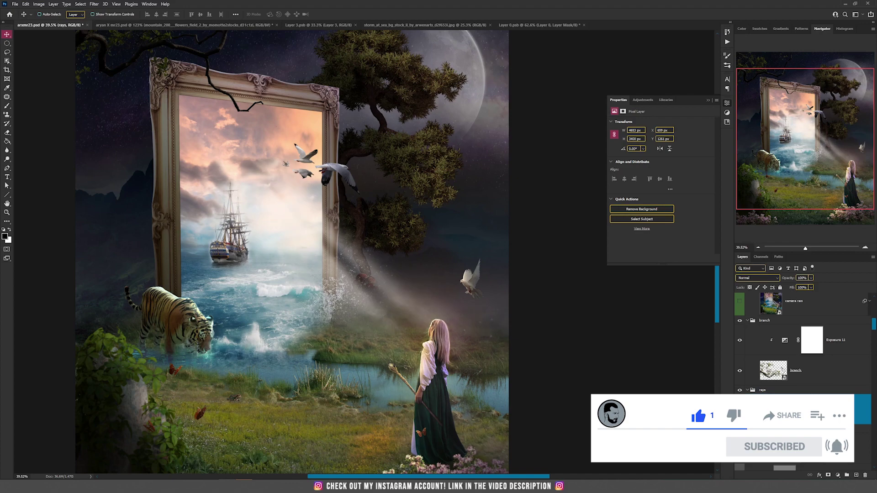
- Disable the rays layer's mask for a trial move of the unmasked rays, undo the move and enable the mask again
{"action": "left_click", "coordinate": [809, 414], "text": "shift"}
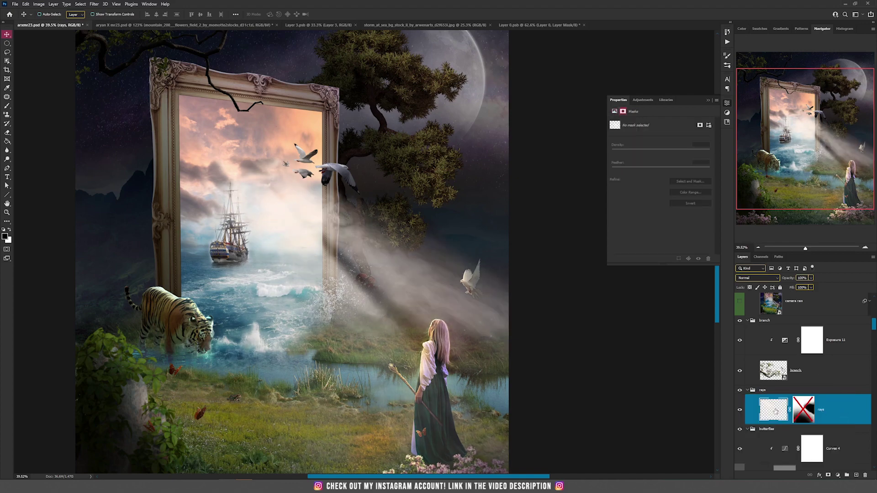
{"action": "left_click_drag", "start_coordinate": [387, 153], "coordinate": [224, 97]}
{"action": "key", "text": "ctrl+z"}
{"action": "left_click", "coordinate": [803, 413], "text": "shift"}
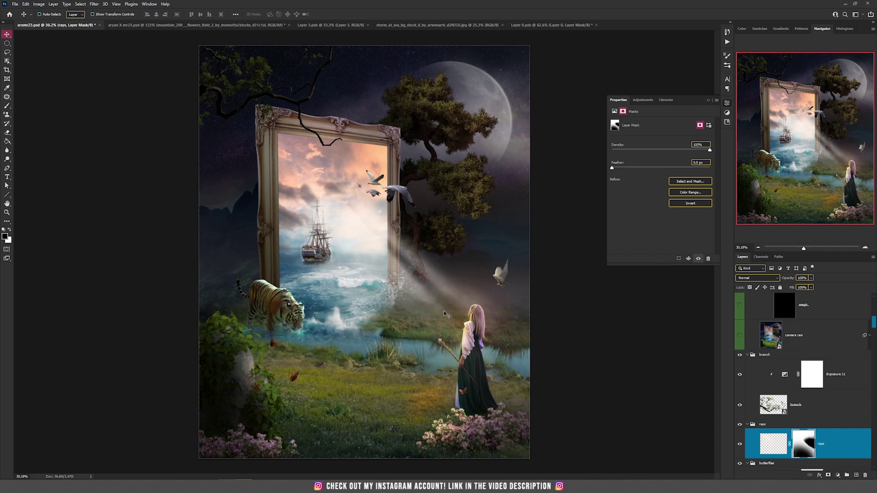
- Preview the camera raw layer over the composite, hide it again and expand its list of smart filters
{"action": "left_click", "coordinate": [819, 343]}
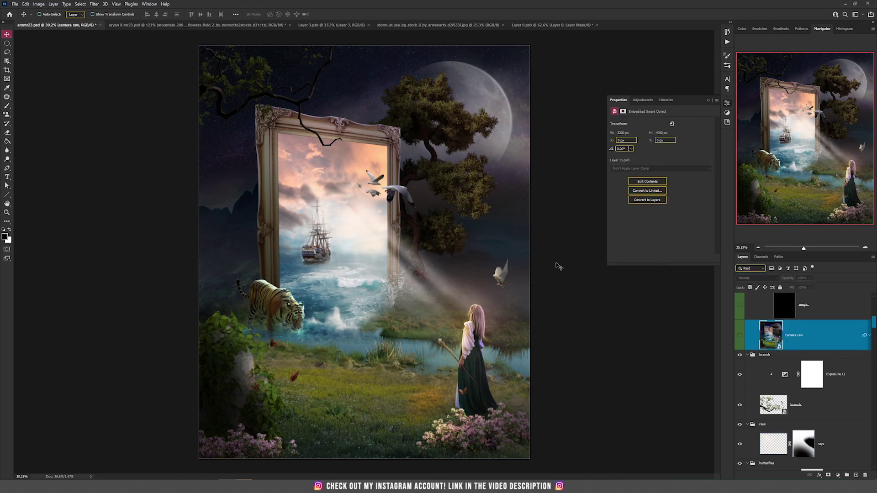
{"action": "left_click", "coordinate": [740, 336]}
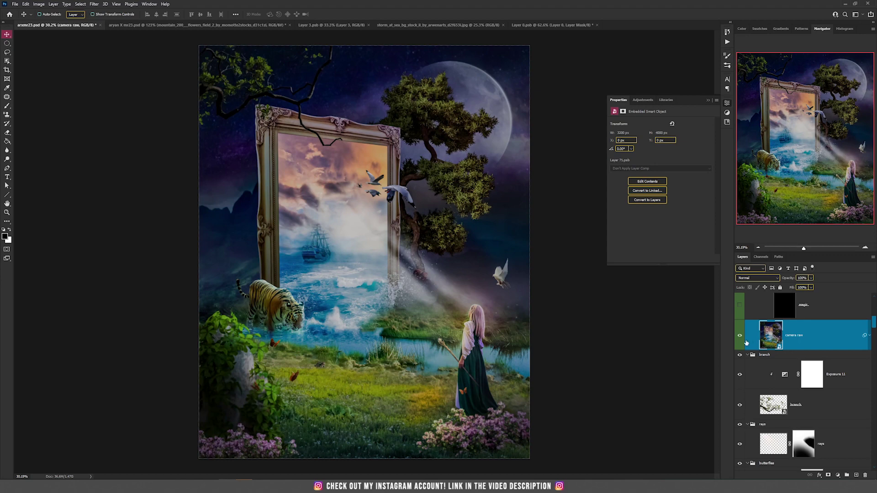
{"action": "left_click", "coordinate": [739, 337]}
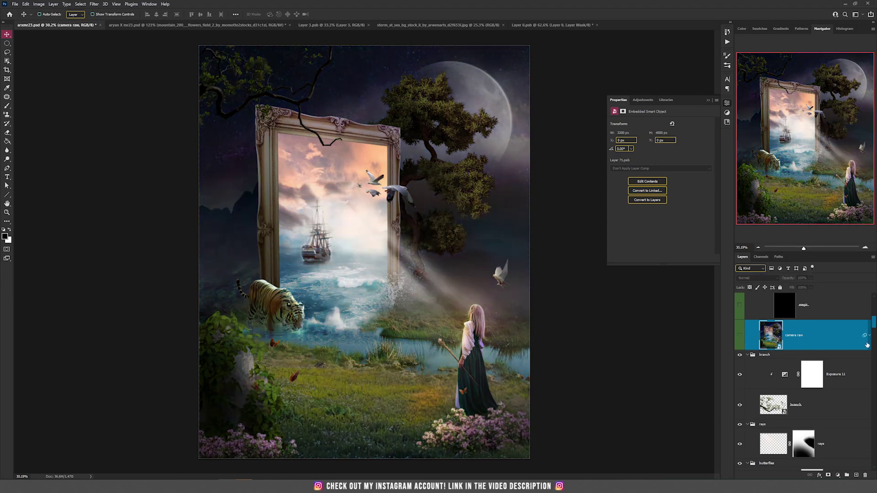
{"action": "left_click", "coordinate": [868, 343]}
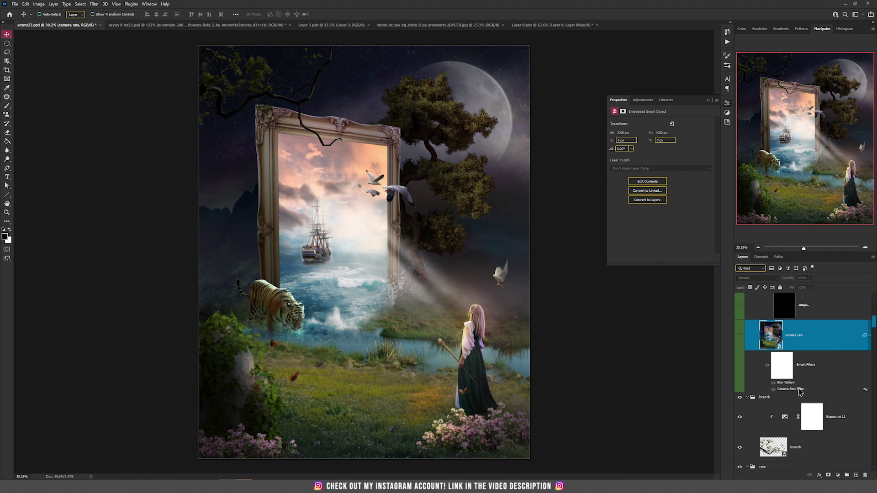
- Stamp all visible layers into a new layer above the branch group and convert it to a smart object
{"action": "key", "text": "alt+bracketleft"}
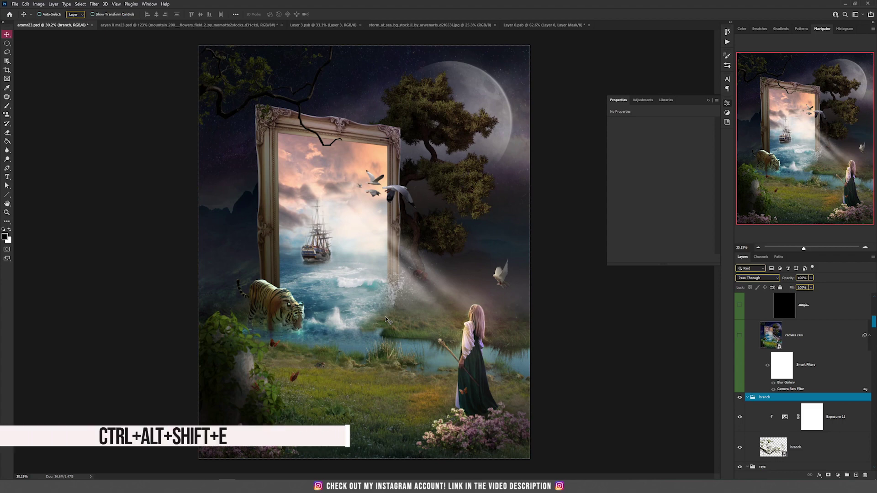
{"action": "key", "text": "ctrl"}
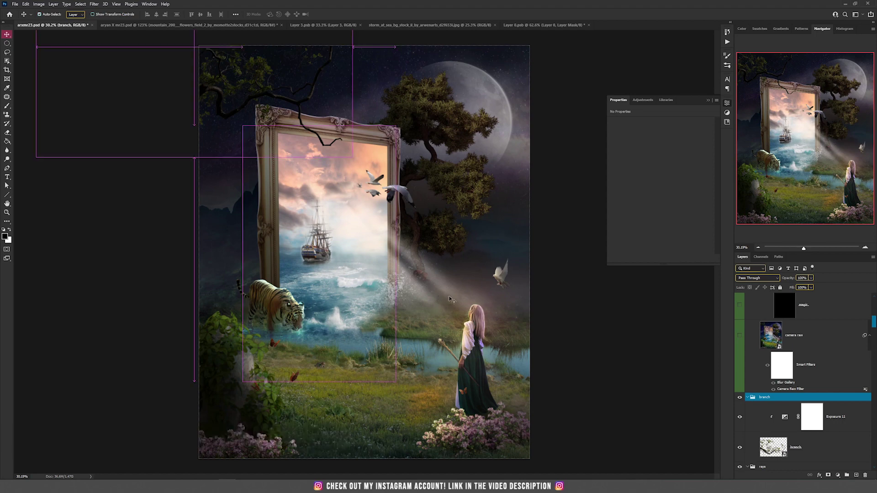
{"action": "key", "text": "ctrl+alt+shift+e"}
{"action": "left_click_drag", "start_coordinate": [430, 274], "coordinate": [394, 352]}
{"action": "key", "text": "ctrl+z"}
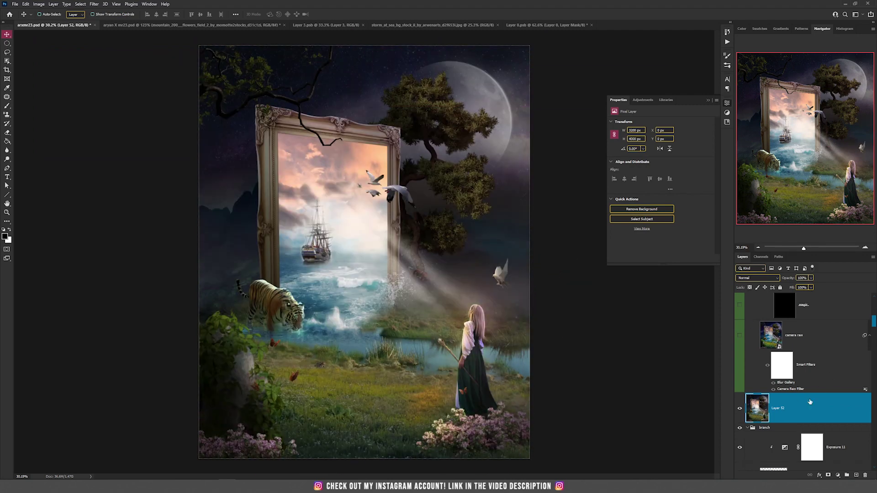
{"action": "right_click", "coordinate": [843, 405]}
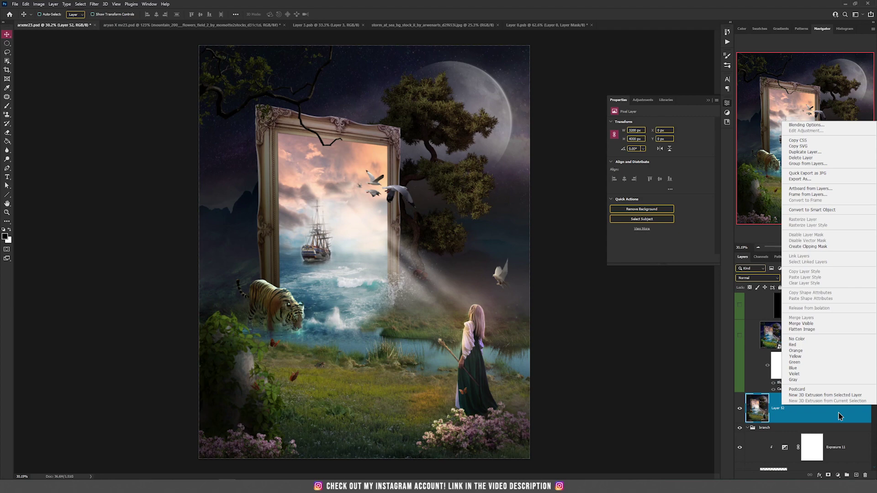
{"action": "left_click", "coordinate": [812, 209]}
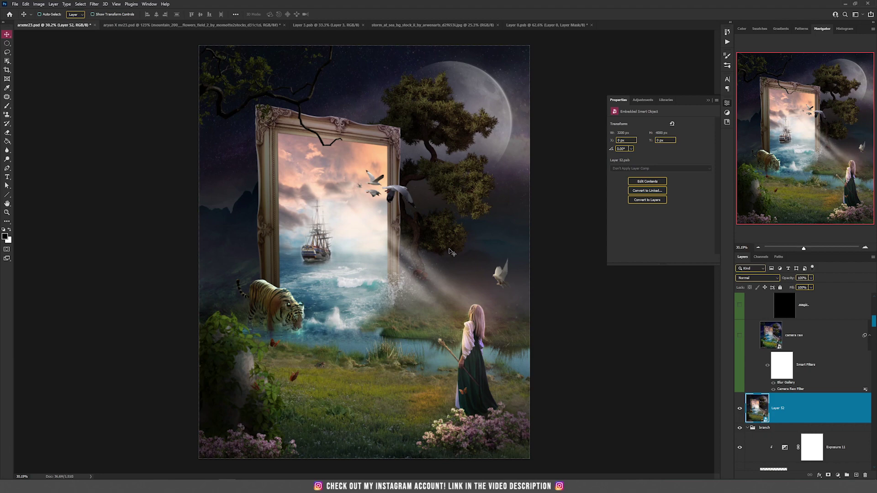
- Open the Camera Raw filter for the merged smart object above the branch group
{"action": "right_click", "coordinate": [829, 417]}
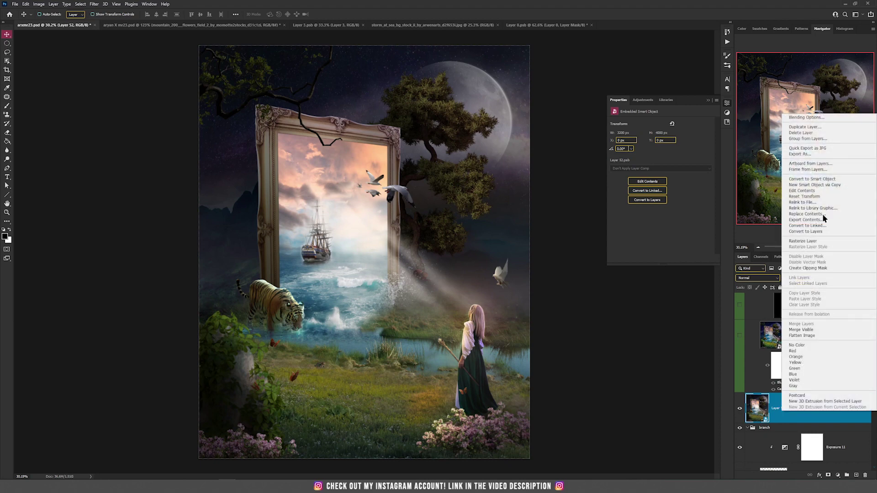
{"action": "key", "text": "Escape"}
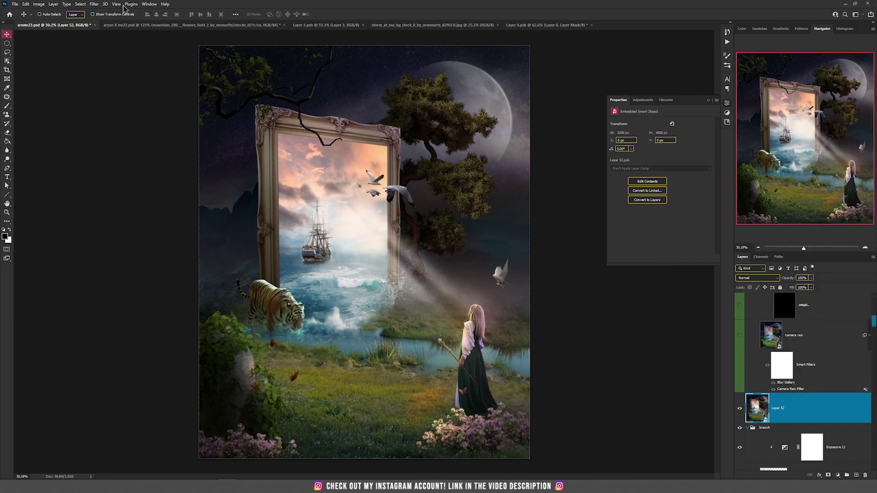
{"action": "left_click", "coordinate": [97, 5]}
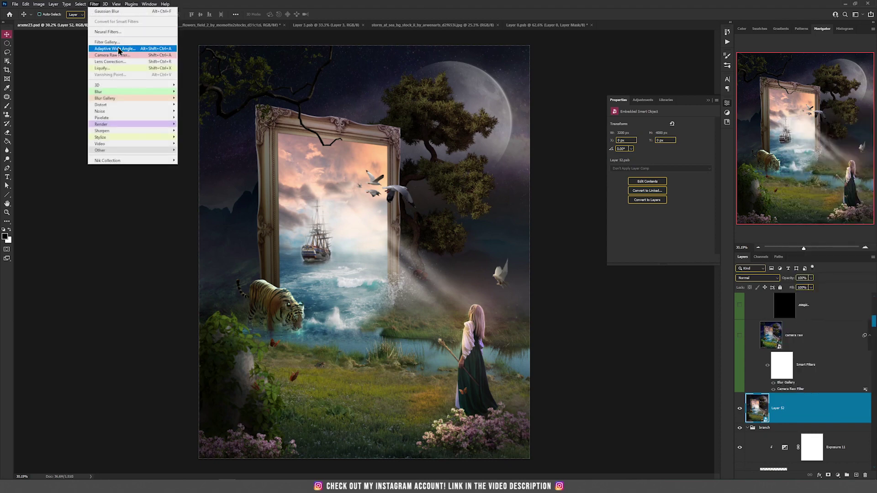
{"action": "left_click", "coordinate": [163, 60]}
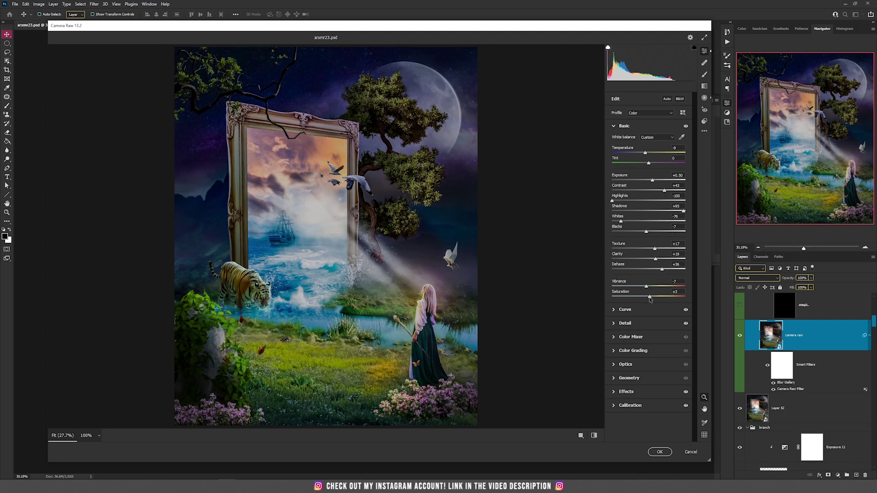
- Review the Curve, Detail, Effects and Calibration settings of the camera raw layer's Camera Raw filter and accept them
{"action": "left_click", "coordinate": [643, 311]}
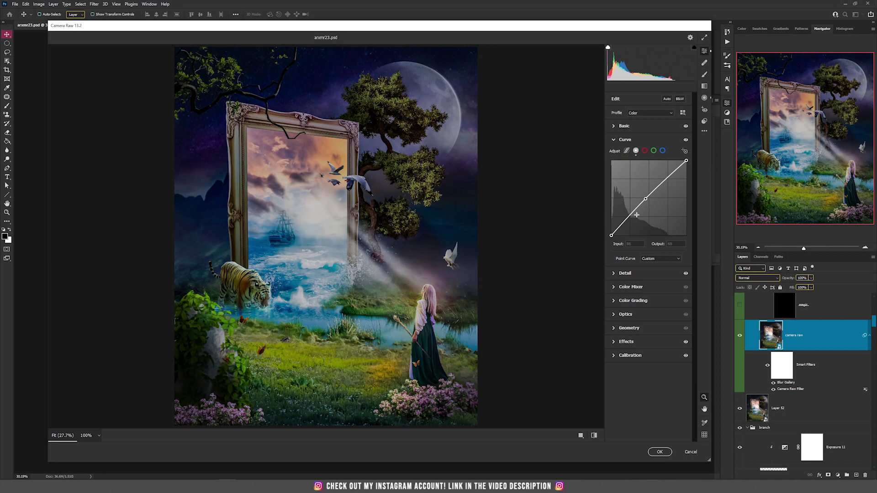
{"action": "left_click", "coordinate": [646, 198]}
{"action": "left_click_drag", "start_coordinate": [644, 198], "coordinate": [644, 199]}
{"action": "left_click_drag", "start_coordinate": [645, 199], "coordinate": [643, 196]}
{"action": "left_click", "coordinate": [646, 274]}
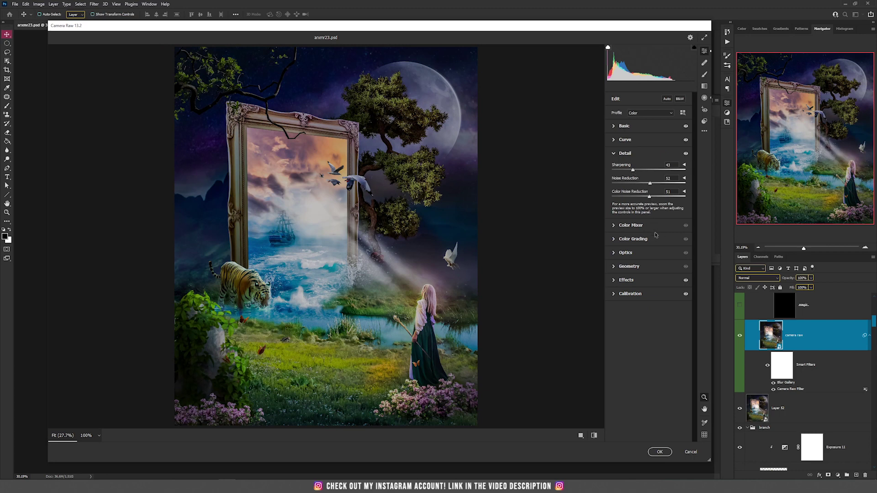
{"action": "left_click", "coordinate": [643, 281]}
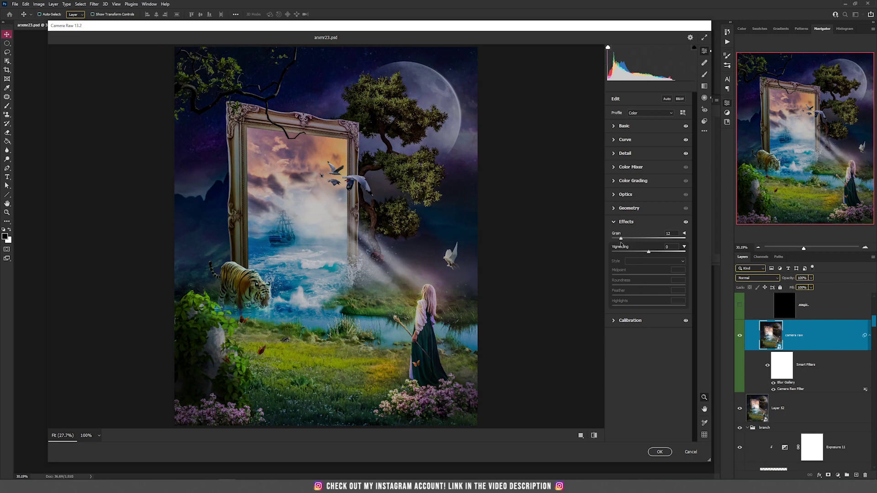
{"action": "left_click", "coordinate": [634, 324]}
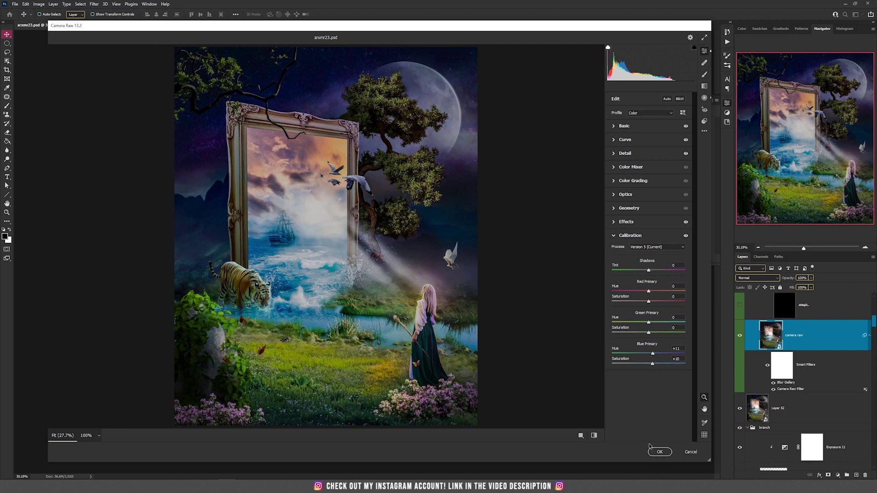
{"action": "left_click", "coordinate": [660, 452]}
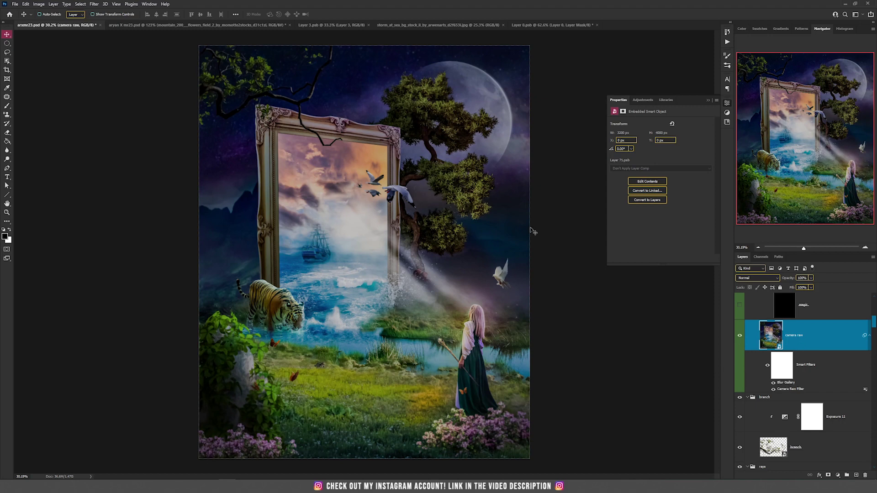
- Try Tilt-Shift blur on the camera raw layer at 176 px and 9 px with a moved lower fade line, and cancel it
{"action": "left_click", "coordinate": [95, 4]}
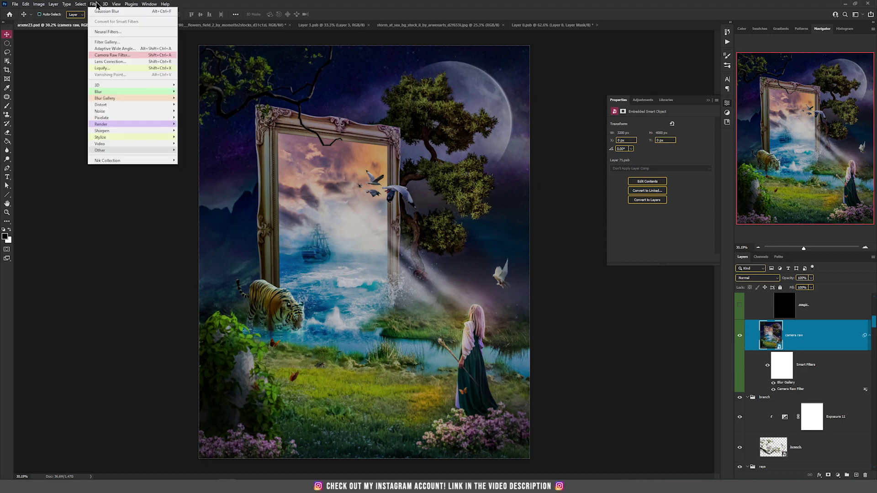
{"action": "mouse_move", "coordinate": [112, 98]}
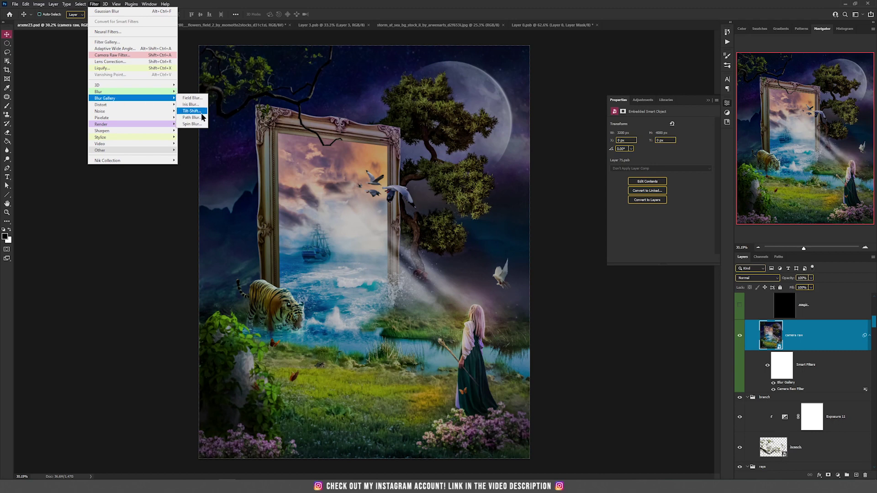
{"action": "left_click", "coordinate": [202, 117]}
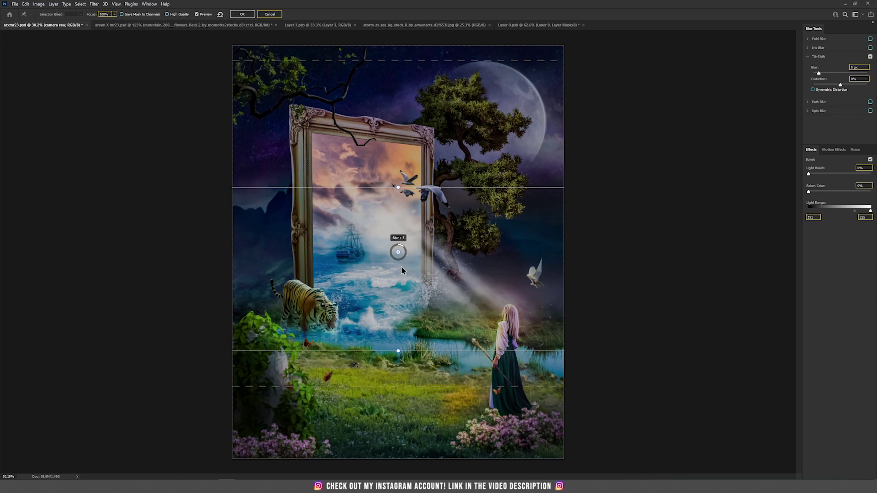
{"action": "mouse_move", "coordinate": [406, 254]}
{"action": "left_mouse_down"}
{"action": "mouse_move", "coordinate": [402, 261]}
{"action": "mouse_move", "coordinate": [391, 249]}
{"action": "left_mouse_up"}
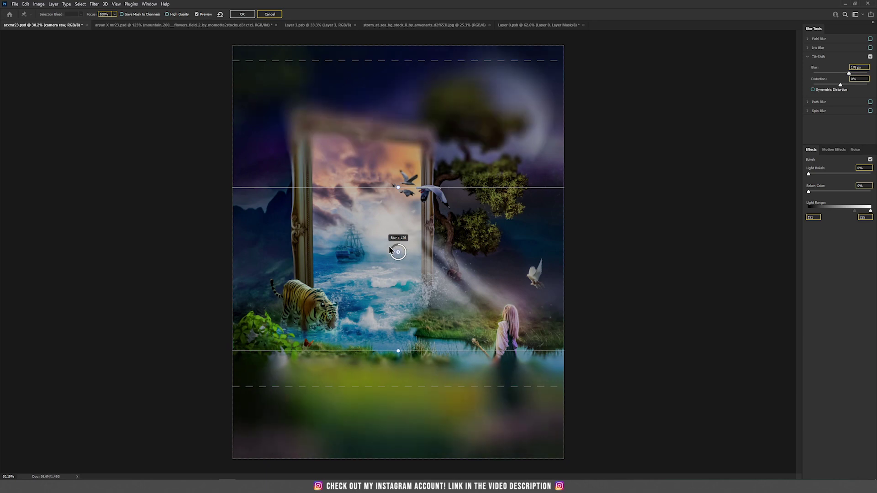
{"action": "left_click_drag", "start_coordinate": [391, 249], "coordinate": [391, 250]}
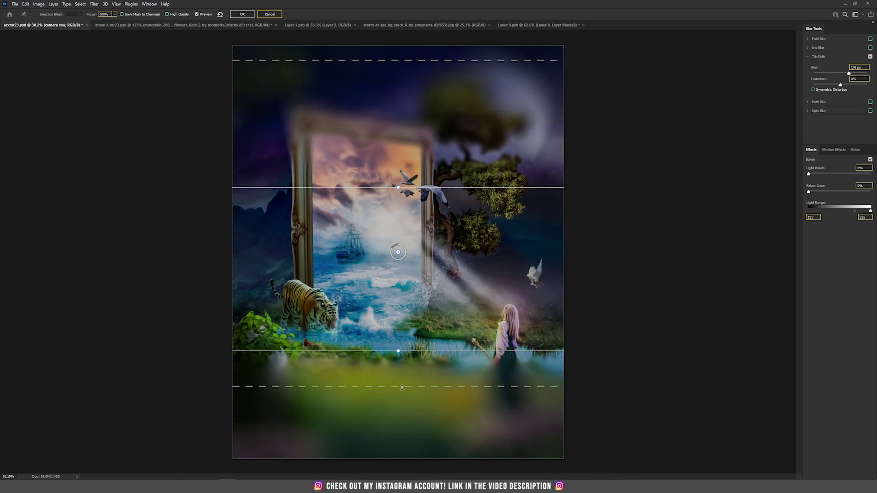
{"action": "left_click_drag", "start_coordinate": [402, 387], "coordinate": [405, 443]}
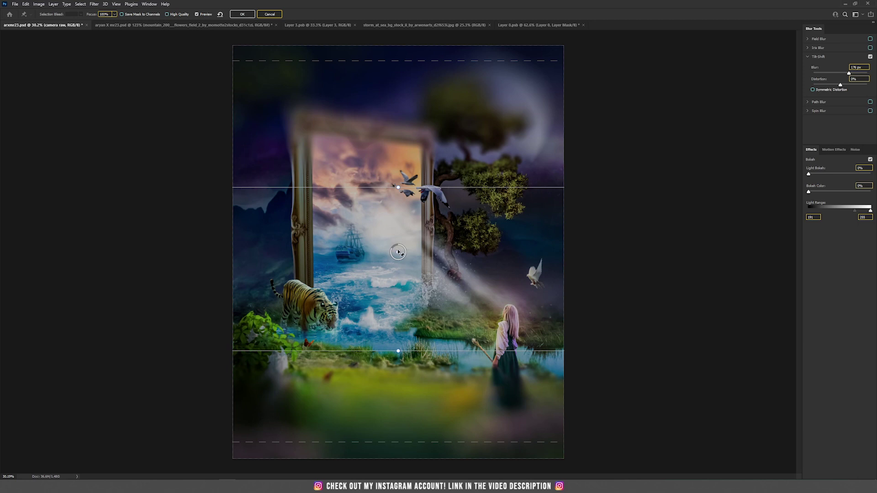
{"action": "left_click_drag", "start_coordinate": [392, 249], "coordinate": [407, 256]}
{"action": "left_click_drag", "start_coordinate": [393, 442], "coordinate": [402, 419]}
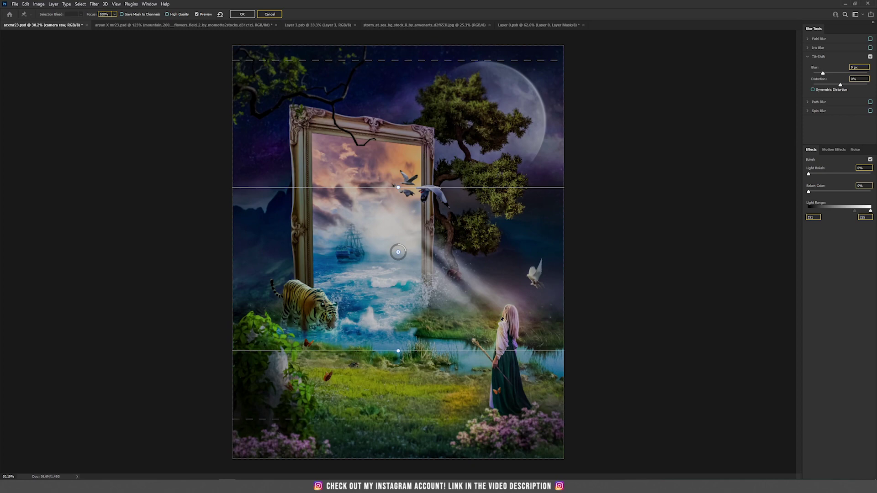
{"action": "left_click", "coordinate": [270, 15]}
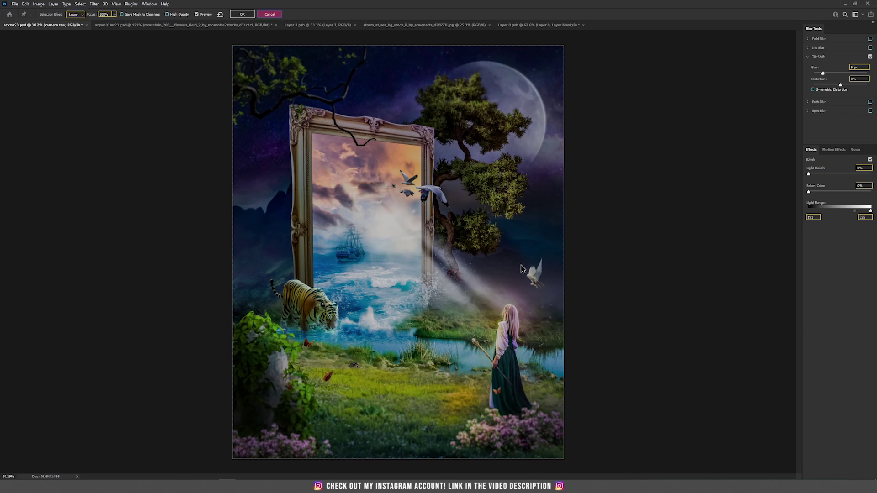
- Show the magic group's glowing trail above the woman's staff, including the draw, Gradient Map 1 and both Hue/Saturation layers
{"action": "scroll", "coordinate": [803, 387], "scroll_direction": "up", "scroll_amount": 2}
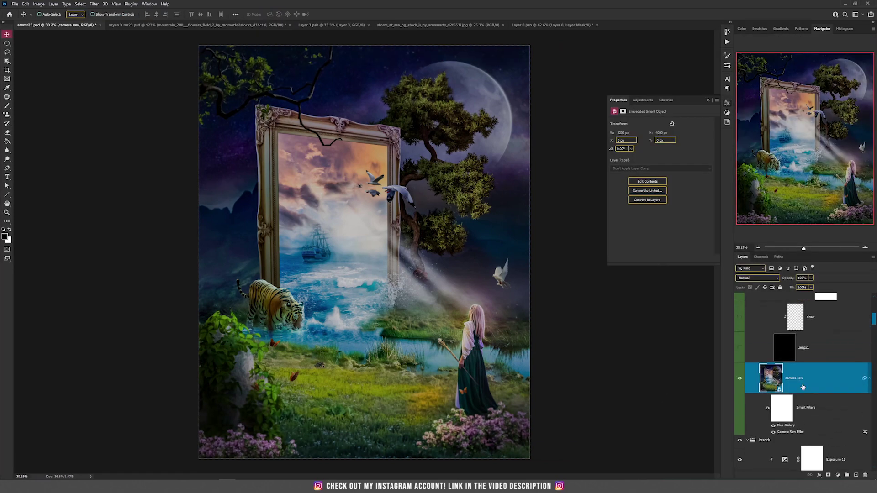
{"action": "scroll", "coordinate": [803, 387], "scroll_direction": "up", "scroll_amount": 1}
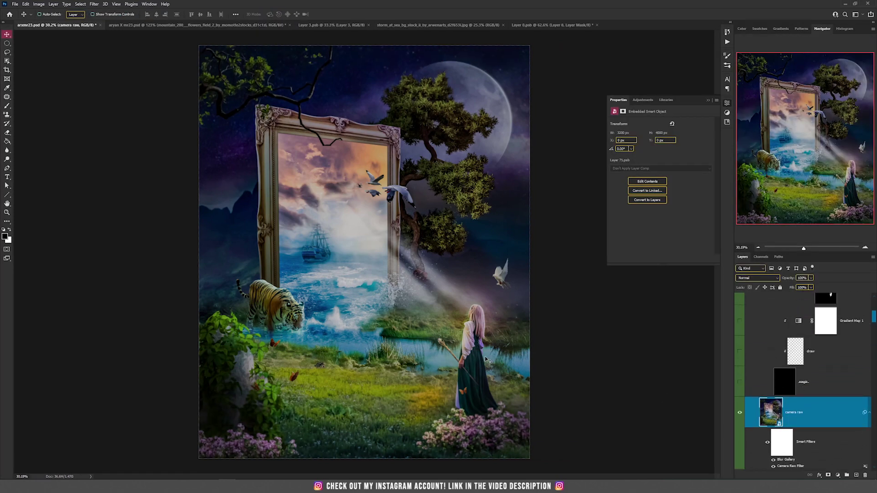
{"action": "scroll", "coordinate": [488, 360], "scroll_direction": "up", "scroll_amount": 5}
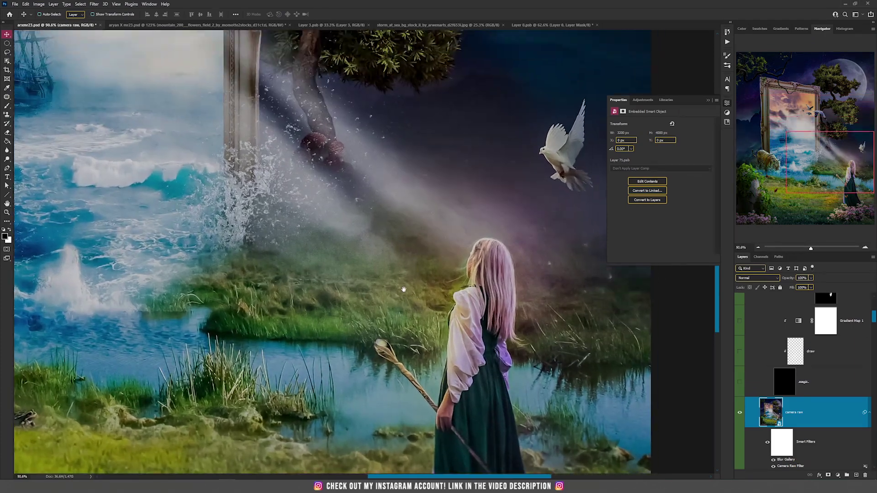
{"action": "scroll", "coordinate": [403, 289], "scroll_direction": "down", "scroll_amount": 5}
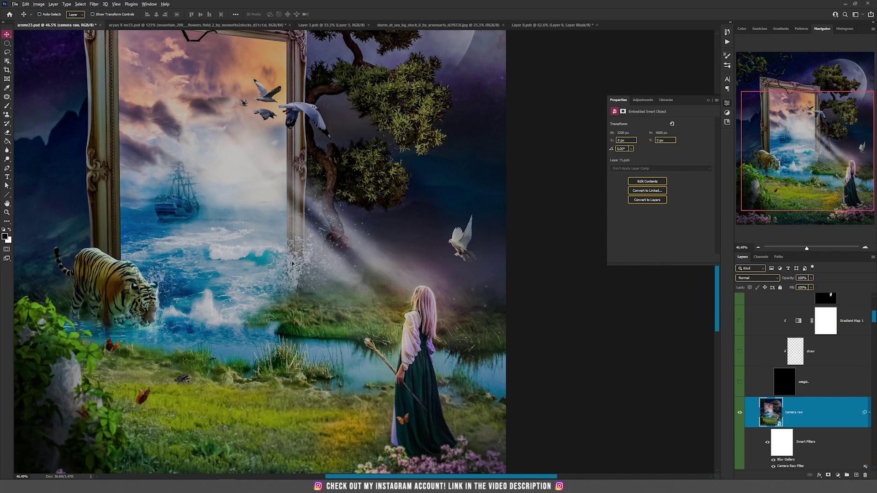
{"action": "scroll", "coordinate": [391, 259], "scroll_direction": "down", "scroll_amount": 2}
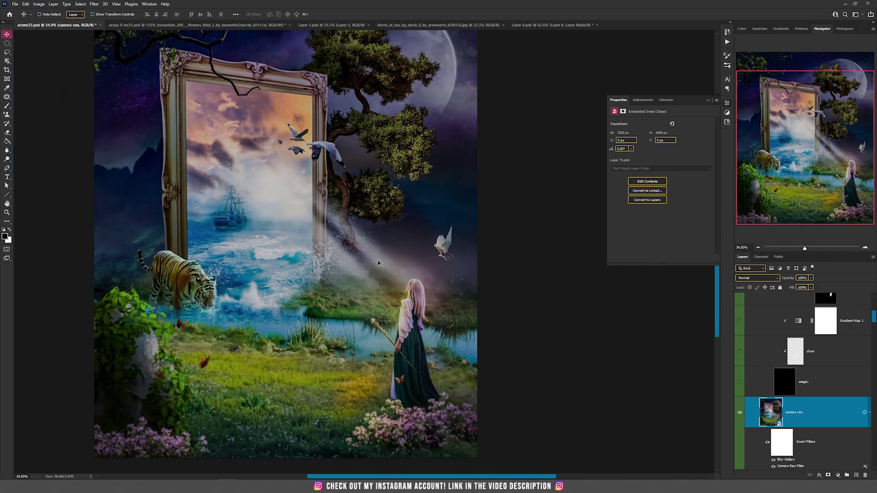
{"action": "left_click_drag", "start_coordinate": [331, 176], "coordinate": [326, 235]}
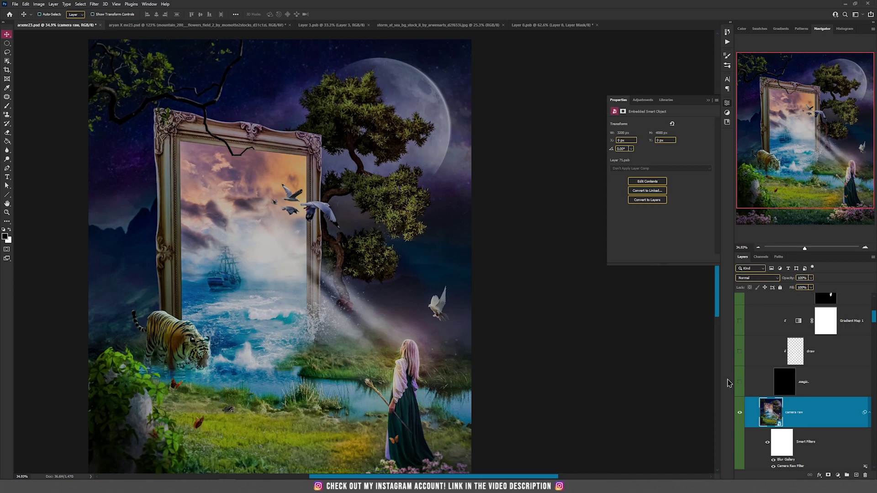
{"action": "left_click_drag", "start_coordinate": [742, 382], "coordinate": [740, 325]}
{"action": "scroll", "coordinate": [758, 347], "scroll_direction": "up", "scroll_amount": 1}
{"action": "scroll", "coordinate": [376, 387], "scroll_direction": "up", "scroll_amount": 3}
{"action": "scroll", "coordinate": [376, 387], "scroll_direction": "up", "scroll_amount": 1}
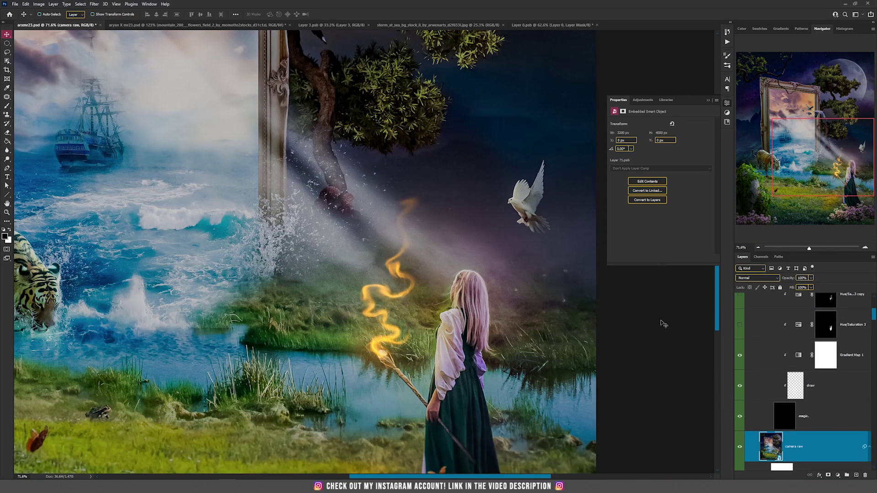
{"action": "scroll", "coordinate": [752, 355], "scroll_direction": "up", "scroll_amount": 1}
{"action": "left_click_drag", "start_coordinate": [740, 358], "coordinate": [738, 338]}
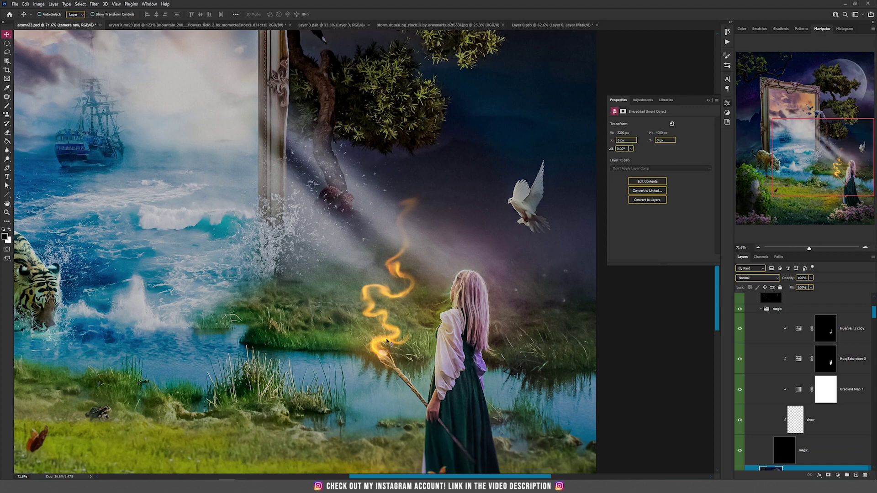
- Examine the glowing trail around the staff's tip and select the draw layer
{"action": "scroll", "coordinate": [387, 342], "scroll_direction": "up", "scroll_amount": 5}
{"action": "scroll", "coordinate": [441, 223], "scroll_direction": "down", "scroll_amount": 3}
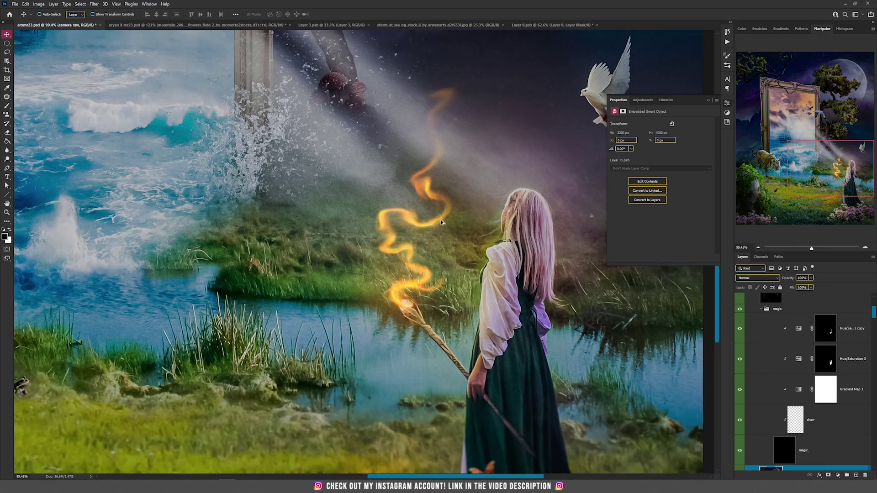
{"action": "scroll", "coordinate": [813, 343], "scroll_direction": "up", "scroll_amount": 2}
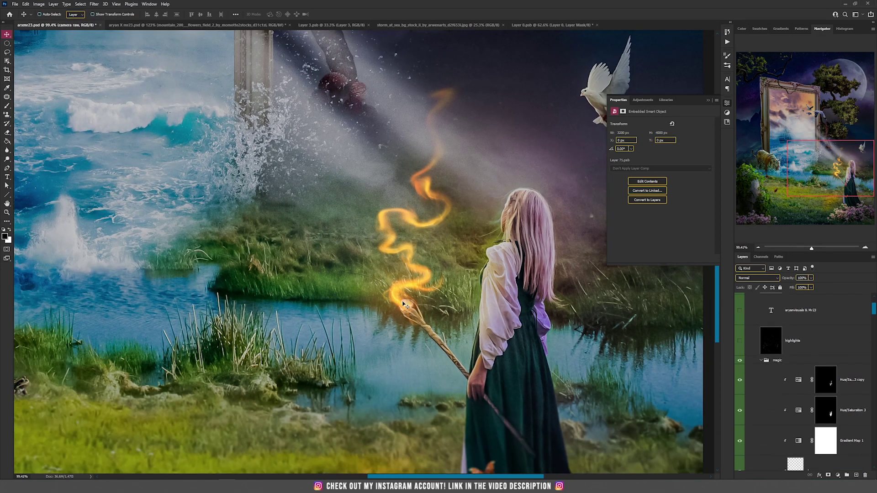
{"action": "scroll", "coordinate": [403, 304], "scroll_direction": "down", "scroll_amount": 6}
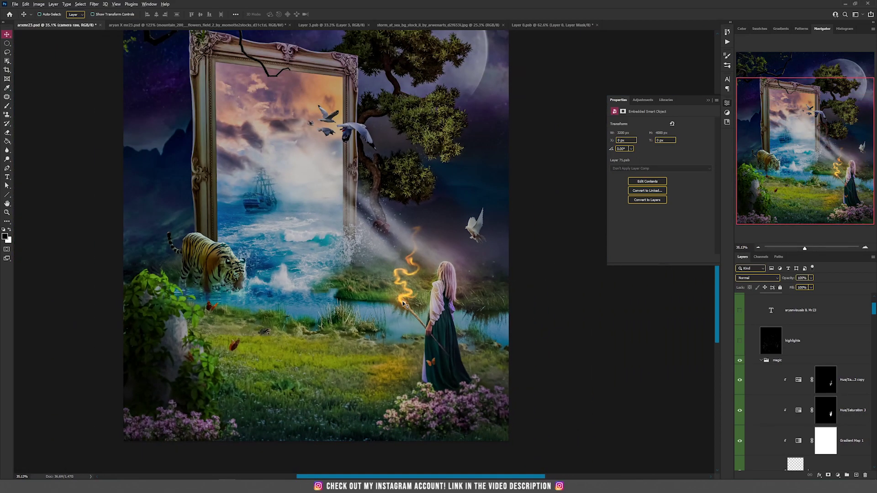
{"action": "left_click", "coordinate": [403, 303]}
{"action": "scroll", "coordinate": [394, 302], "scroll_direction": "up", "scroll_amount": 2}
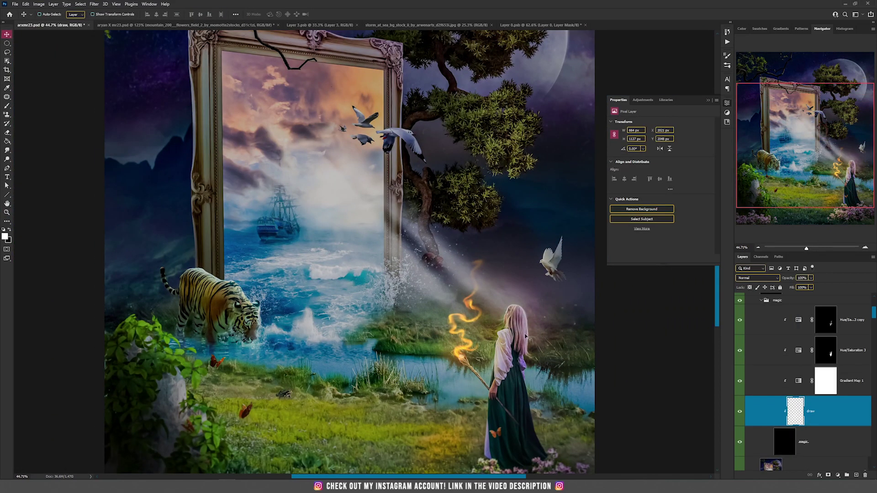
- Make the highlights layer in the Final Touches group visible and select it
{"action": "scroll", "coordinate": [765, 398], "scroll_direction": "up", "scroll_amount": 4}
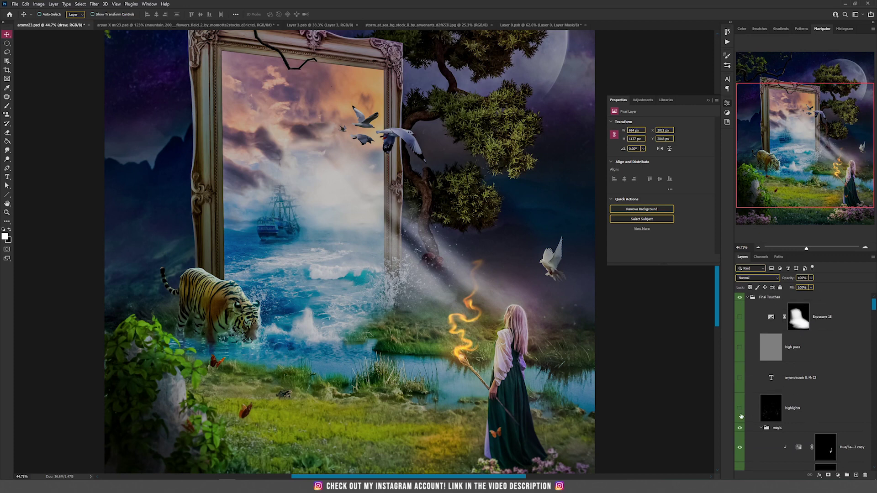
{"action": "left_click", "coordinate": [740, 408]}
{"action": "left_click", "coordinate": [740, 408]}
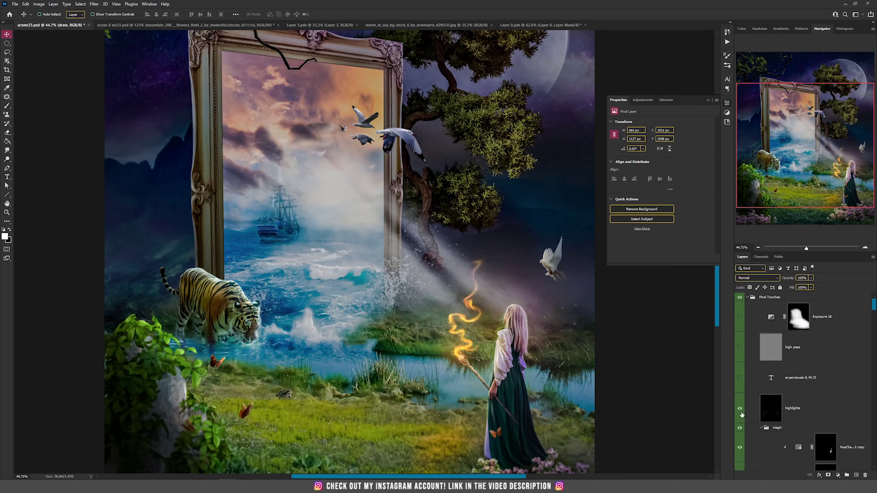
{"action": "left_click", "coordinate": [800, 411]}
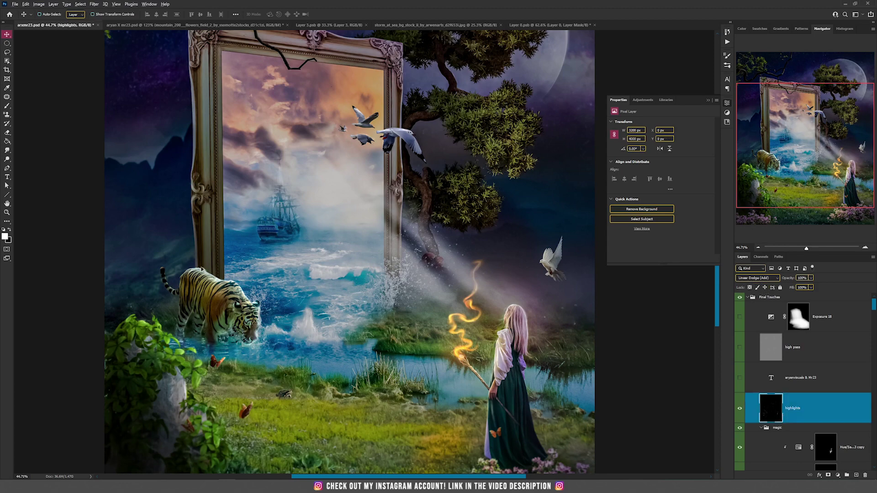
- Activate the Brush tool and compare the composite with the highlights layer hidden and shown
{"action": "scroll", "coordinate": [213, 292], "scroll_direction": "up", "scroll_amount": 3}
{"action": "scroll", "coordinate": [213, 291], "scroll_direction": "down", "scroll_amount": 2}
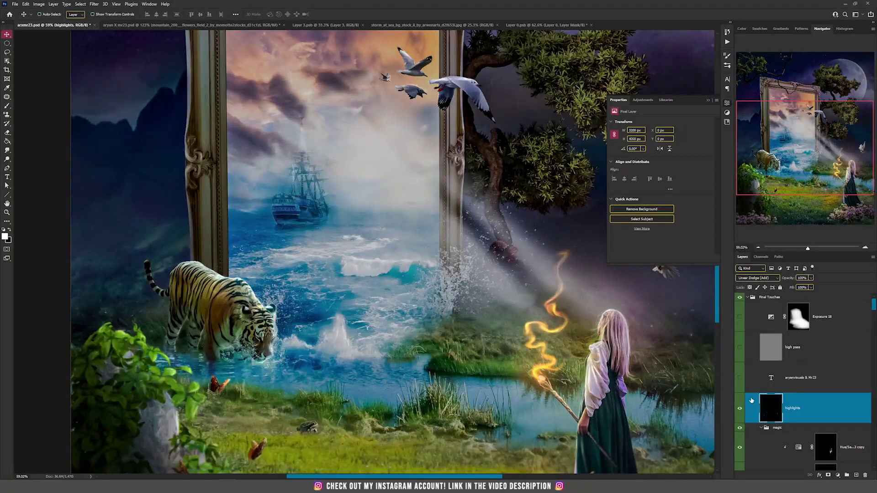
{"action": "key", "text": "b"}
{"action": "left_click", "coordinate": [740, 408]}
{"action": "left_click", "coordinate": [742, 409]}
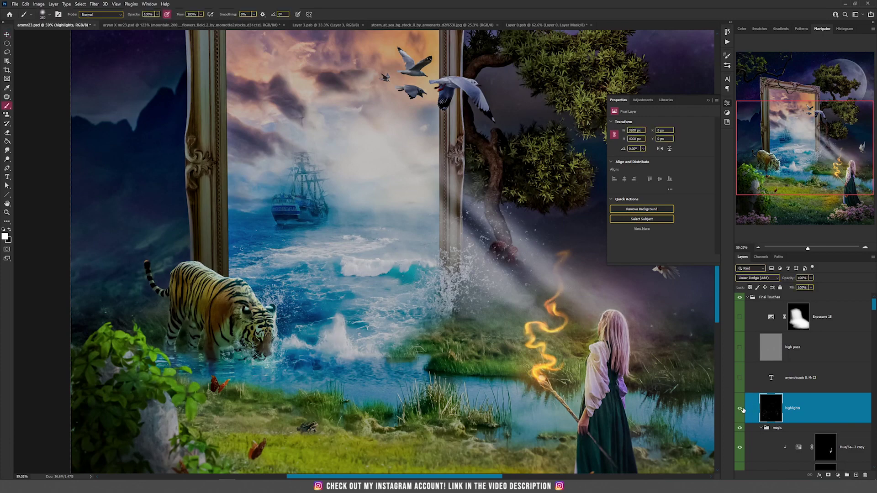
{"action": "left_click", "coordinate": [739, 408]}
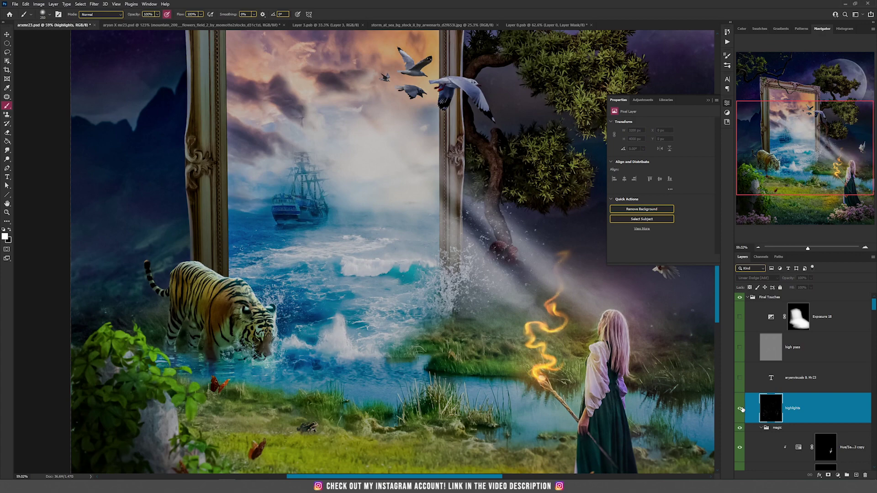
- Check the whole composite with the highlights layer visible and hide that layer
{"action": "left_click", "coordinate": [739, 408]}
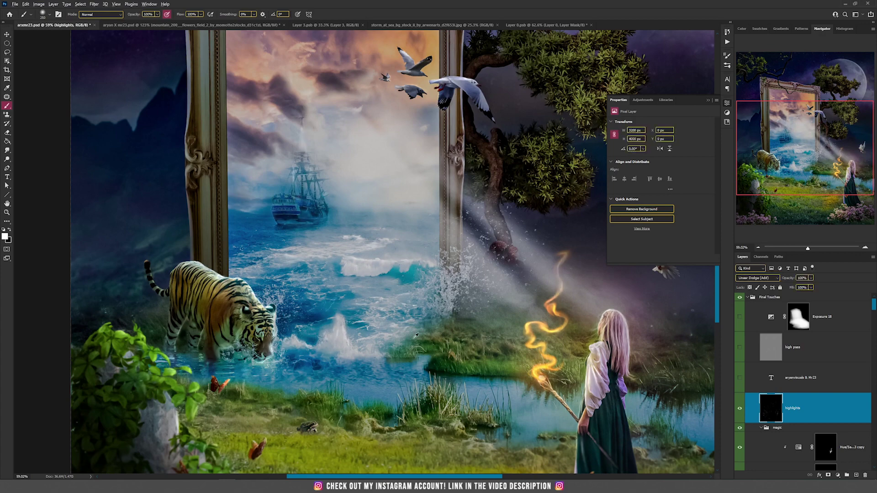
{"action": "scroll", "coordinate": [505, 365], "scroll_direction": "down", "scroll_amount": 2}
{"action": "key", "text": "v"}
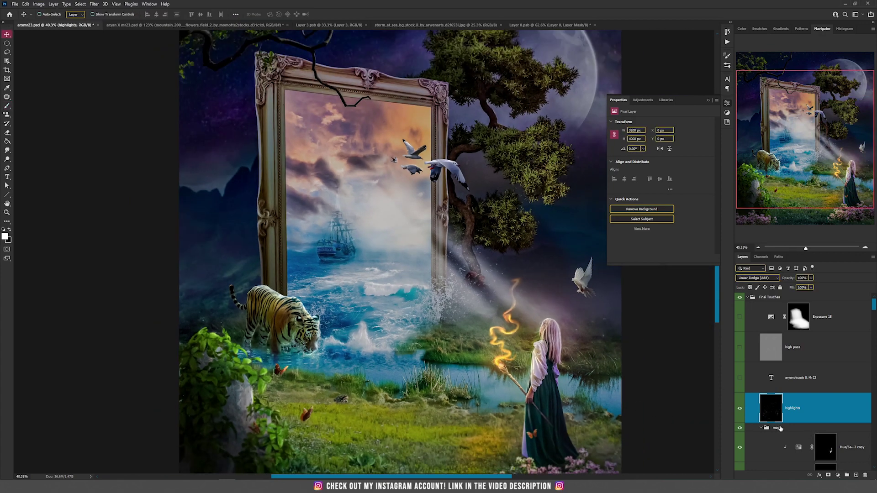
{"action": "left_click", "coordinate": [740, 408]}
- Create a new layer above highlights in Linear Dodge (Add) mode at 100% opacity, filled with the neutral black color
{"action": "left_click", "coordinate": [53, 4]}
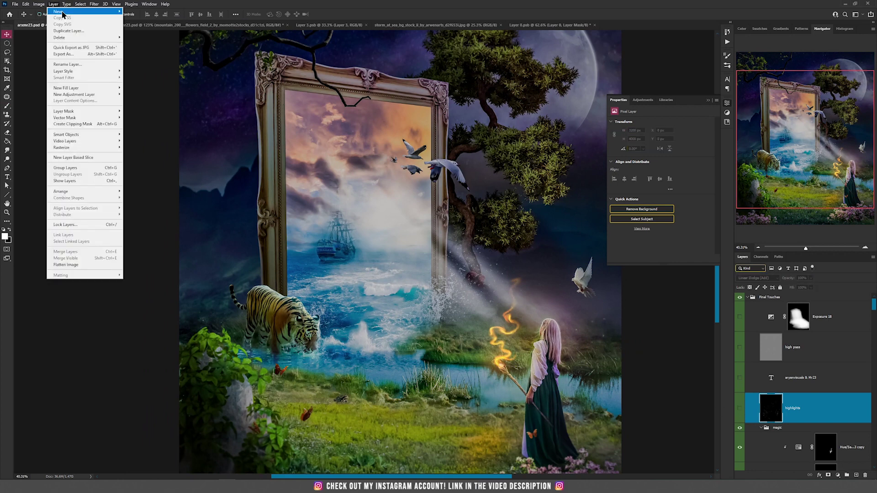
{"action": "left_click", "coordinate": [135, 11]}
{"action": "left_click", "coordinate": [407, 174]}
{"action": "left_click", "coordinate": [405, 250]}
{"action": "left_click", "coordinate": [407, 174]}
{"action": "left_click", "coordinate": [445, 182]}
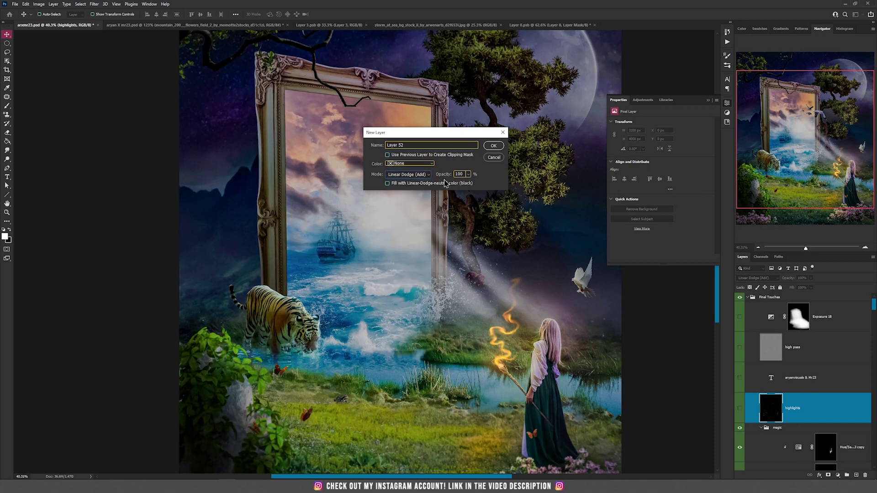
{"action": "left_click", "coordinate": [424, 183]}
{"action": "left_click", "coordinate": [493, 145]}
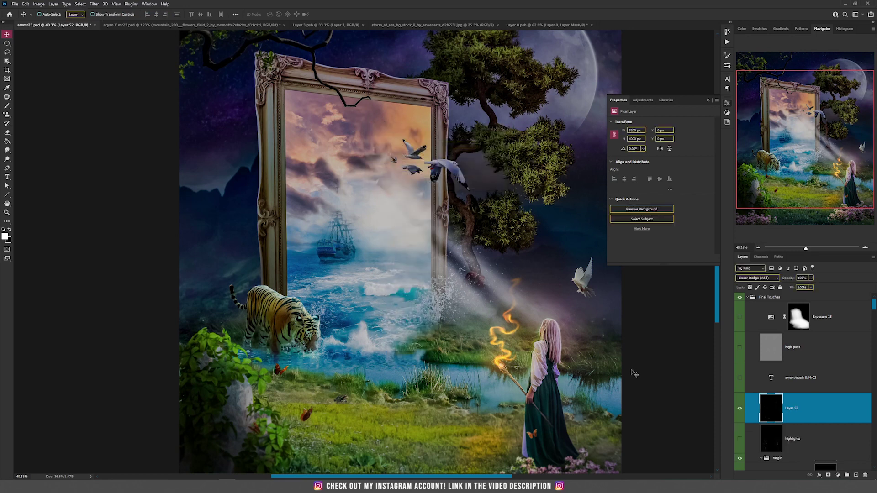
- Set the white brush to 8% flow and paint rim highlights along the tiger's back and head
{"action": "key", "text": "b"}
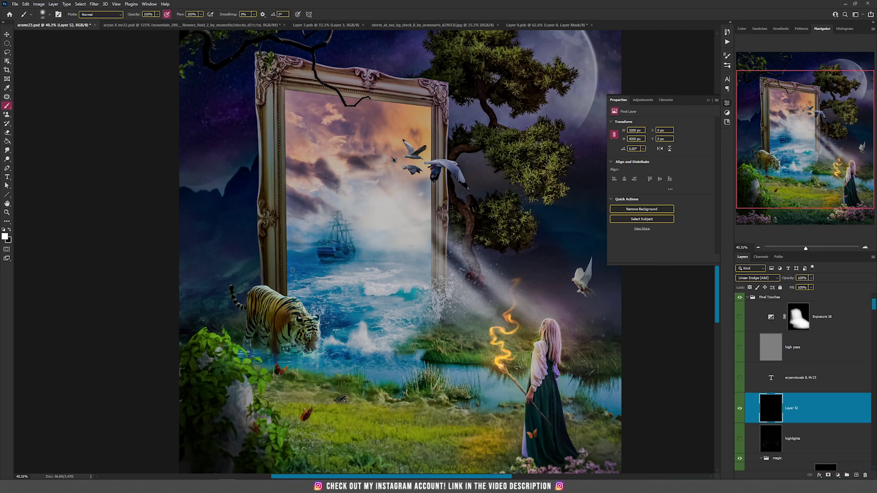
{"action": "left_click_drag", "start_coordinate": [201, 15], "coordinate": [171, 25]}
{"action": "scroll", "coordinate": [293, 269], "scroll_direction": "up", "scroll_amount": 3}
{"action": "scroll", "coordinate": [281, 329], "scroll_direction": "up", "scroll_amount": 2}
{"action": "scroll", "coordinate": [234, 322], "scroll_direction": "up", "scroll_amount": 2}
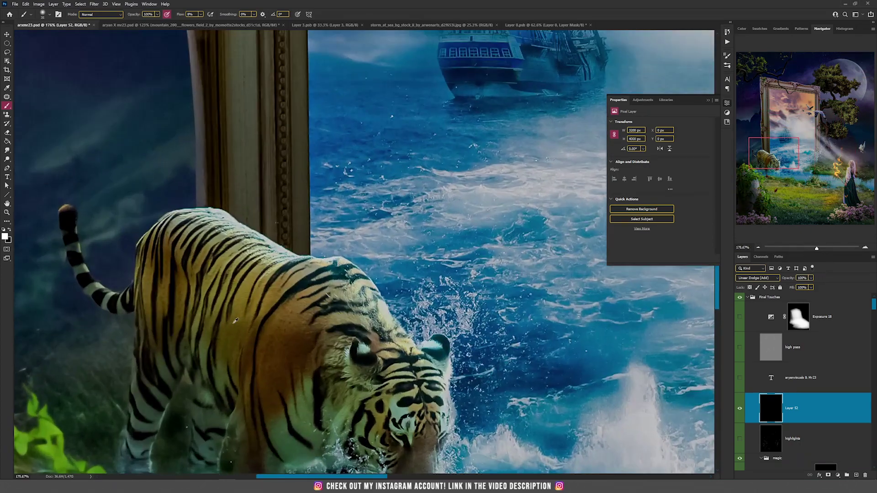
{"action": "left_click_drag", "start_coordinate": [284, 251], "coordinate": [273, 253]}
{"action": "mouse_move", "coordinate": [229, 218]}
{"action": "left_mouse_down"}
{"action": "mouse_move", "coordinate": [373, 282]}
{"action": "mouse_move", "coordinate": [401, 332]}
{"action": "mouse_move", "coordinate": [430, 339]}
{"action": "mouse_move", "coordinate": [447, 359]}
{"action": "mouse_move", "coordinate": [445, 382]}
{"action": "left_mouse_up"}
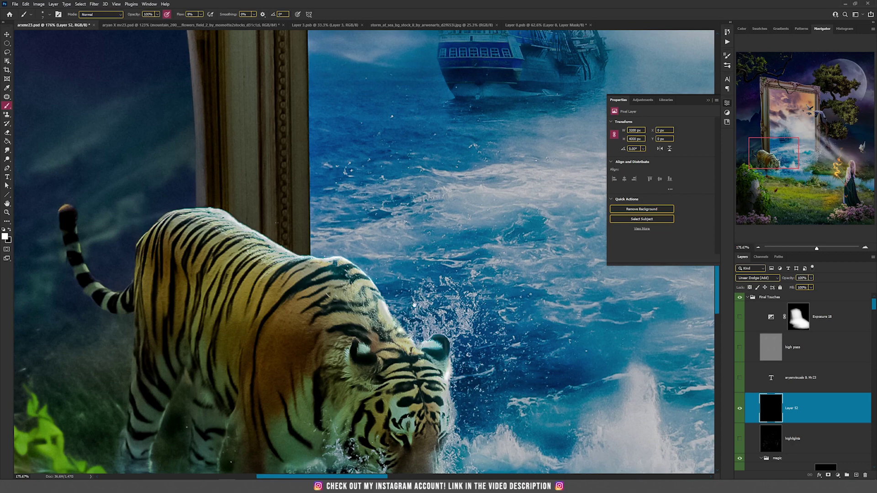
- Paint soft highlights along the edges of the tiger's face, chest and legs
{"action": "scroll", "coordinate": [414, 305], "scroll_direction": "down", "scroll_amount": 3}
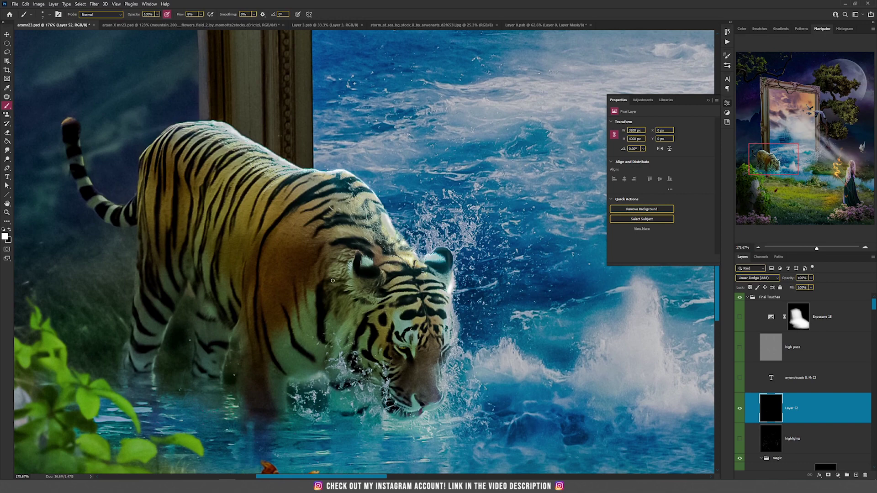
{"action": "mouse_move", "coordinate": [454, 301]}
{"action": "left_mouse_down"}
{"action": "mouse_move", "coordinate": [442, 400]}
{"action": "mouse_move", "coordinate": [404, 416]}
{"action": "mouse_move", "coordinate": [418, 405]}
{"action": "mouse_move", "coordinate": [411, 338]}
{"action": "mouse_move", "coordinate": [395, 325]}
{"action": "left_mouse_up"}
{"action": "mouse_move", "coordinate": [283, 387]}
{"action": "left_mouse_down"}
{"action": "mouse_move", "coordinate": [284, 380]}
{"action": "mouse_move", "coordinate": [282, 395]}
{"action": "left_mouse_up"}
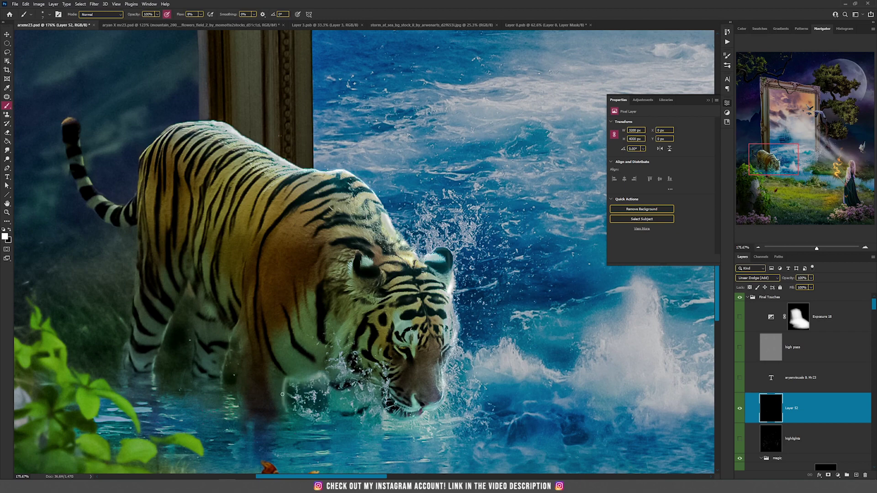
{"action": "mouse_move", "coordinate": [231, 343]}
{"action": "left_mouse_down"}
{"action": "mouse_move", "coordinate": [223, 381]}
{"action": "mouse_move", "coordinate": [223, 356]}
{"action": "left_mouse_up"}
{"action": "mouse_move", "coordinate": [164, 332]}
{"action": "left_mouse_down"}
{"action": "mouse_move", "coordinate": [151, 381]}
{"action": "mouse_move", "coordinate": [149, 358]}
{"action": "left_mouse_up"}
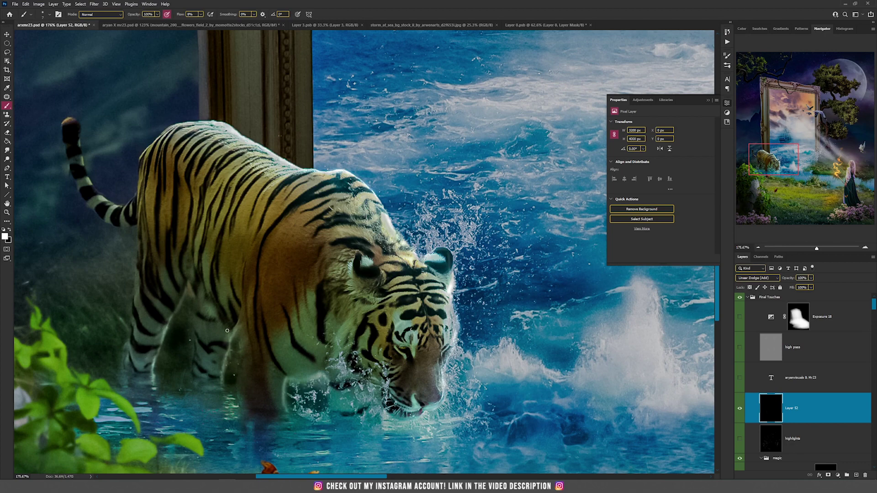
- Paint highlights on the water ripples in front of the tiger and below its head
{"action": "mouse_move", "coordinate": [311, 309]}
{"action": "left_mouse_down"}
{"action": "mouse_move", "coordinate": [192, 218]}
{"action": "mouse_move", "coordinate": [197, 229]}
{"action": "left_mouse_up"}
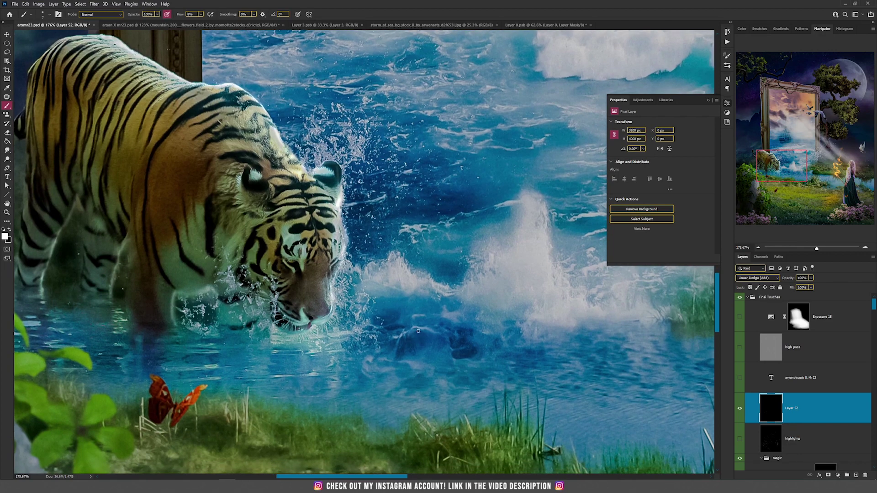
{"action": "mouse_move", "coordinate": [414, 332]}
{"action": "left_mouse_down"}
{"action": "mouse_move", "coordinate": [437, 334]}
{"action": "mouse_move", "coordinate": [419, 320]}
{"action": "left_mouse_up"}
{"action": "left_click_drag", "start_coordinate": [332, 335], "coordinate": [356, 333]}
{"action": "mouse_move", "coordinate": [306, 375]}
{"action": "left_mouse_down"}
{"action": "mouse_move", "coordinate": [318, 374]}
{"action": "mouse_move", "coordinate": [272, 376]}
{"action": "left_mouse_up"}
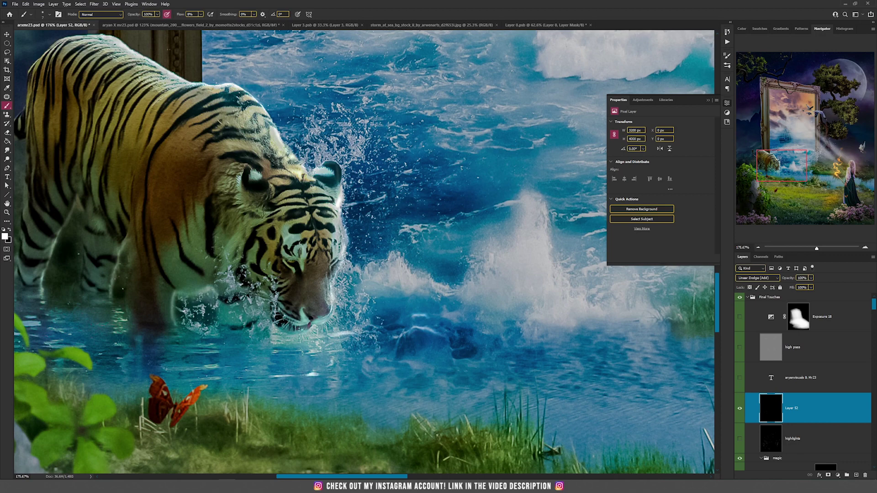
- Brighten the white wave crest in the sea inside the frame with brush highlights
{"action": "left_click_drag", "start_coordinate": [432, 311], "coordinate": [341, 389]}
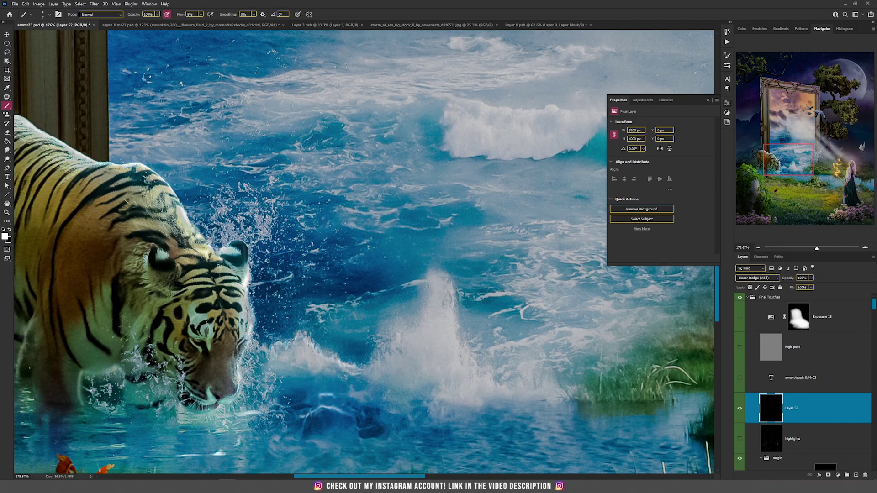
{"action": "left_click_drag", "start_coordinate": [396, 269], "coordinate": [428, 350]}
{"action": "left_click_drag", "start_coordinate": [481, 226], "coordinate": [428, 294]}
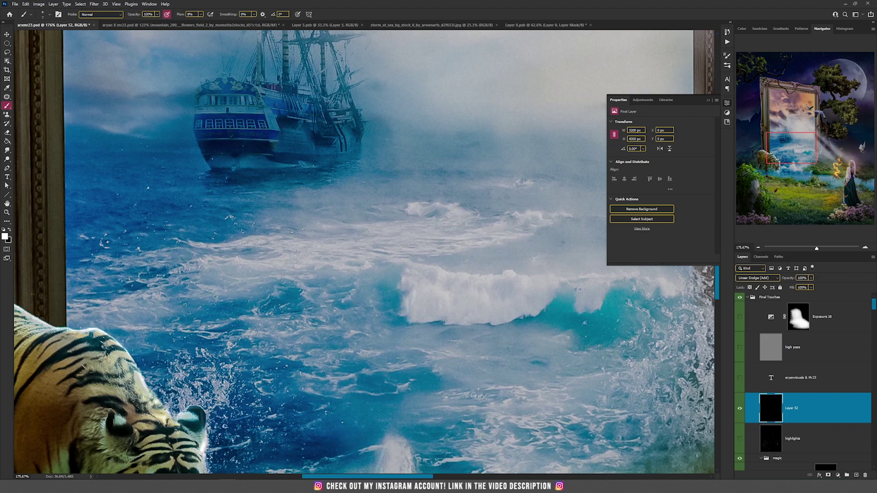
{"action": "left_click_drag", "start_coordinate": [536, 298], "coordinate": [542, 306]}
{"action": "left_click_drag", "start_coordinate": [280, 166], "coordinate": [404, 281]}
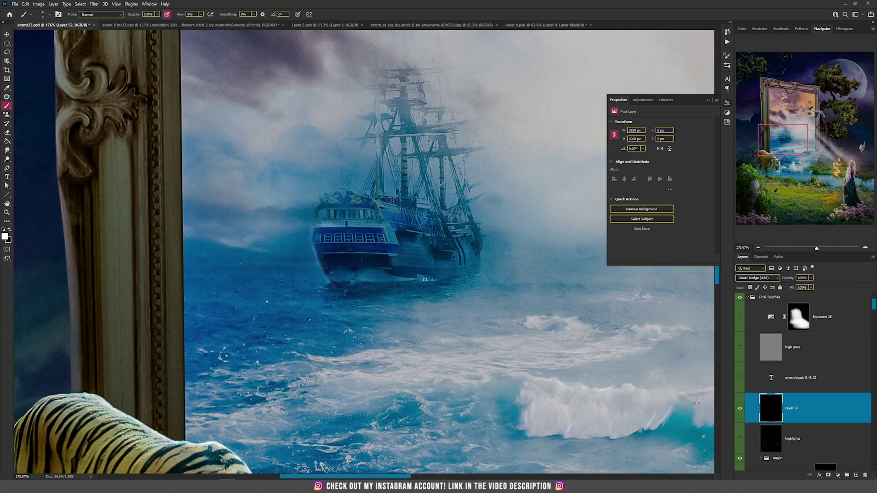
- Paint highlights on the woman's hair and along the shoulder and sleeve of her white blouse
{"action": "left_click_drag", "start_coordinate": [412, 224], "coordinate": [293, 182]}
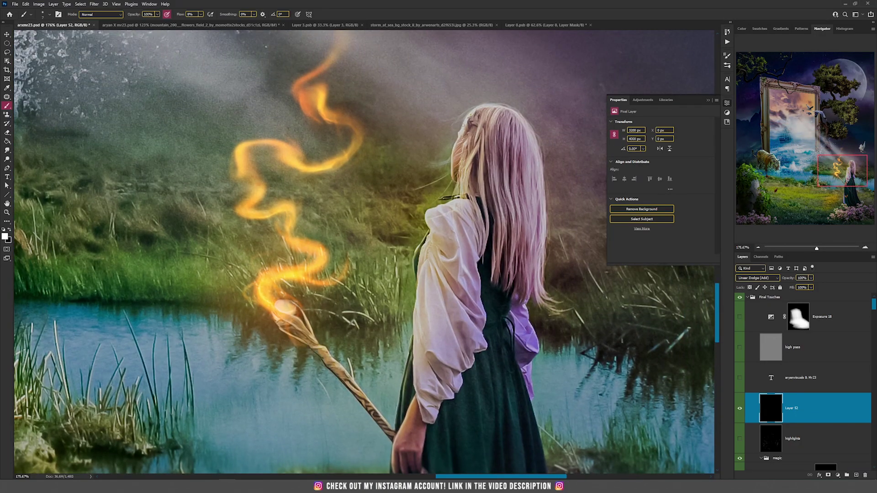
{"action": "mouse_move", "coordinate": [463, 125]}
{"action": "left_mouse_down"}
{"action": "mouse_move", "coordinate": [446, 189]}
{"action": "mouse_move", "coordinate": [435, 197]}
{"action": "mouse_move", "coordinate": [447, 202]}
{"action": "mouse_move", "coordinate": [434, 203]}
{"action": "mouse_move", "coordinate": [452, 237]}
{"action": "left_mouse_up"}
{"action": "mouse_move", "coordinate": [426, 204]}
{"action": "left_mouse_down"}
{"action": "mouse_move", "coordinate": [427, 270]}
{"action": "mouse_move", "coordinate": [448, 316]}
{"action": "left_mouse_up"}
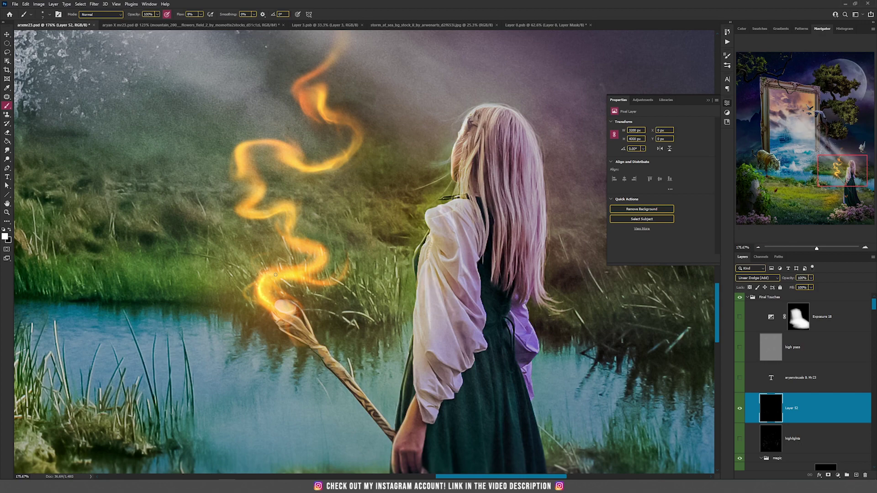
- Brighten the curves of the glowing magic trail above the staff with soft brush strokes
{"action": "left_click_drag", "start_coordinate": [262, 281], "coordinate": [289, 274]}
{"action": "mouse_move", "coordinate": [238, 146]}
{"action": "left_mouse_down"}
{"action": "mouse_move", "coordinate": [239, 167]}
{"action": "mouse_move", "coordinate": [276, 141]}
{"action": "left_mouse_up"}
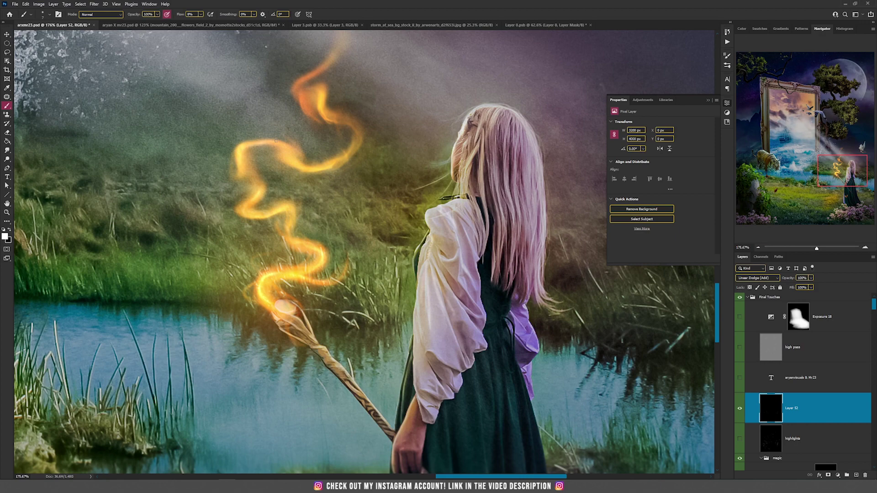
{"action": "left_click_drag", "start_coordinate": [321, 166], "coordinate": [344, 155]}
{"action": "left_click_drag", "start_coordinate": [322, 104], "coordinate": [305, 90]}
- Add highlights to the woman's hand, the staff, the orange butterfly and the pale edge of her dress
{"action": "left_click_drag", "start_coordinate": [417, 332], "coordinate": [417, 203]}
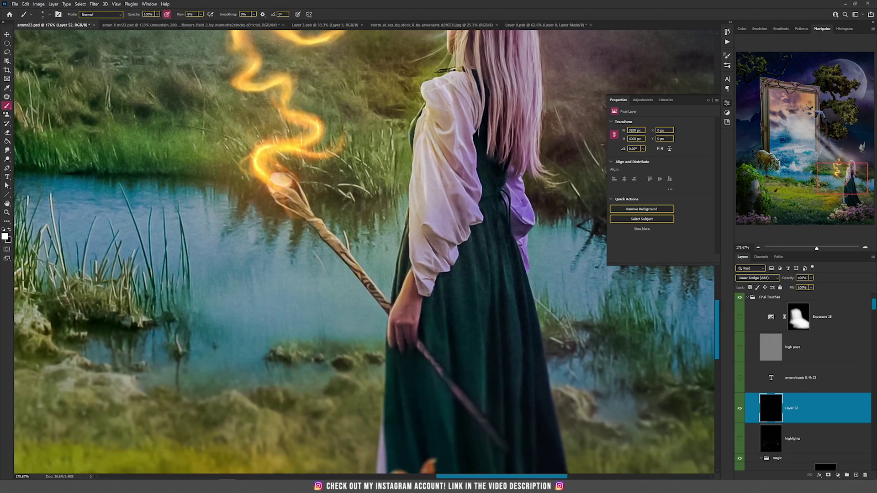
{"action": "left_click_drag", "start_coordinate": [393, 311], "coordinate": [389, 329]}
{"action": "left_click_drag", "start_coordinate": [329, 229], "coordinate": [342, 247]}
{"action": "left_click_drag", "start_coordinate": [435, 312], "coordinate": [397, 256]}
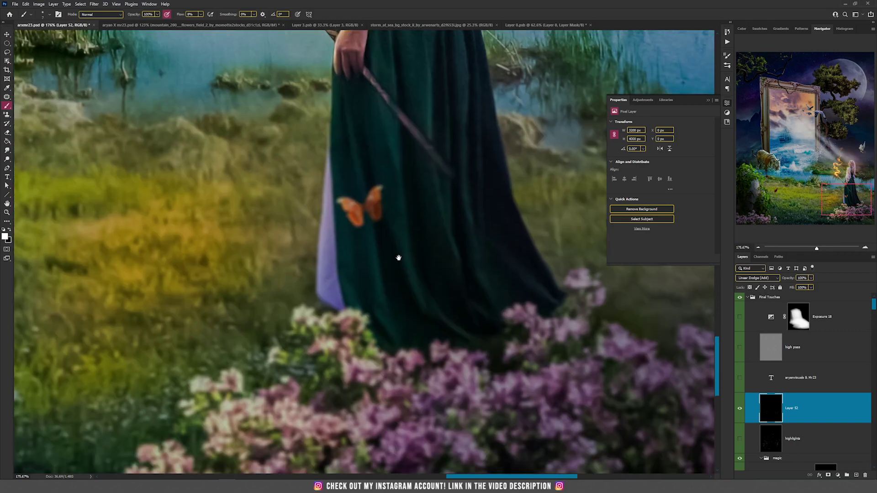
{"action": "mouse_move", "coordinate": [339, 201]}
{"action": "left_mouse_down"}
{"action": "mouse_move", "coordinate": [351, 199]}
{"action": "mouse_move", "coordinate": [340, 207]}
{"action": "mouse_move", "coordinate": [350, 210]}
{"action": "left_mouse_up"}
{"action": "left_click_drag", "start_coordinate": [325, 165], "coordinate": [315, 268]}
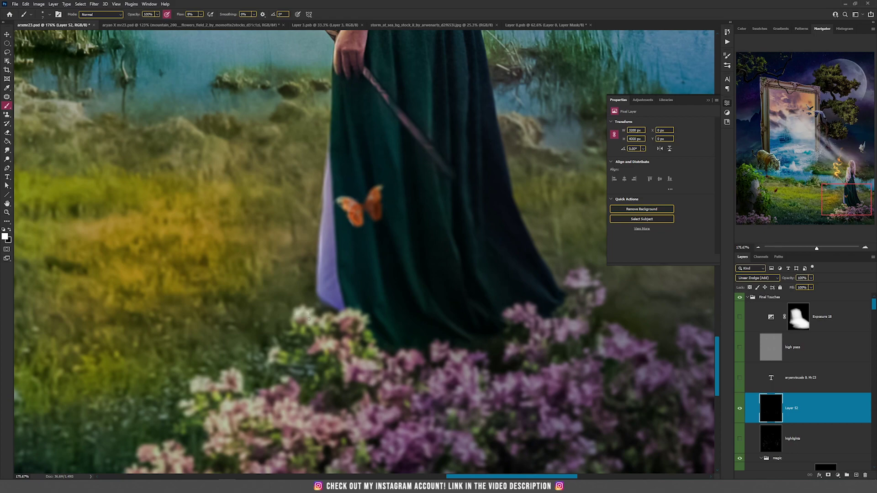
- Paint highlights along the wings and bodies of the white dove and the gulls flying out of the frame
{"action": "left_click_drag", "start_coordinate": [371, 264], "coordinate": [331, 267]}
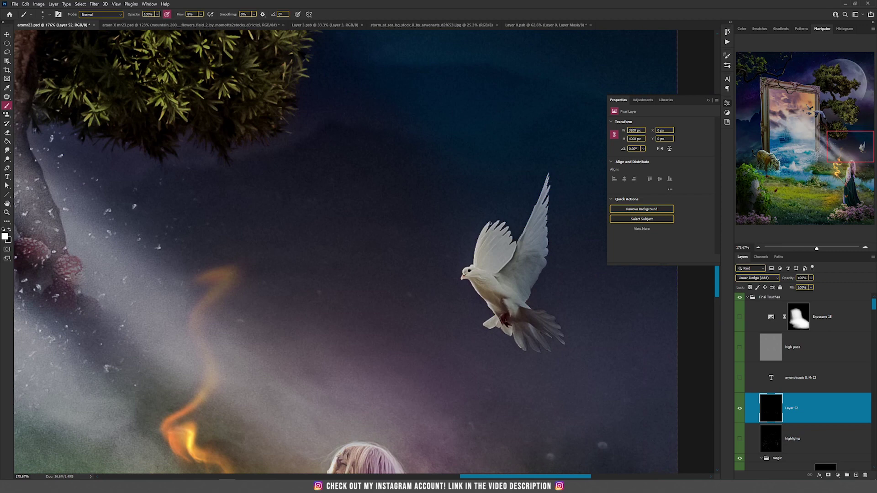
{"action": "mouse_move", "coordinate": [477, 246]}
{"action": "left_mouse_down"}
{"action": "mouse_move", "coordinate": [479, 255]}
{"action": "mouse_move", "coordinate": [487, 249]}
{"action": "mouse_move", "coordinate": [463, 273]}
{"action": "mouse_move", "coordinate": [488, 311]}
{"action": "left_mouse_up"}
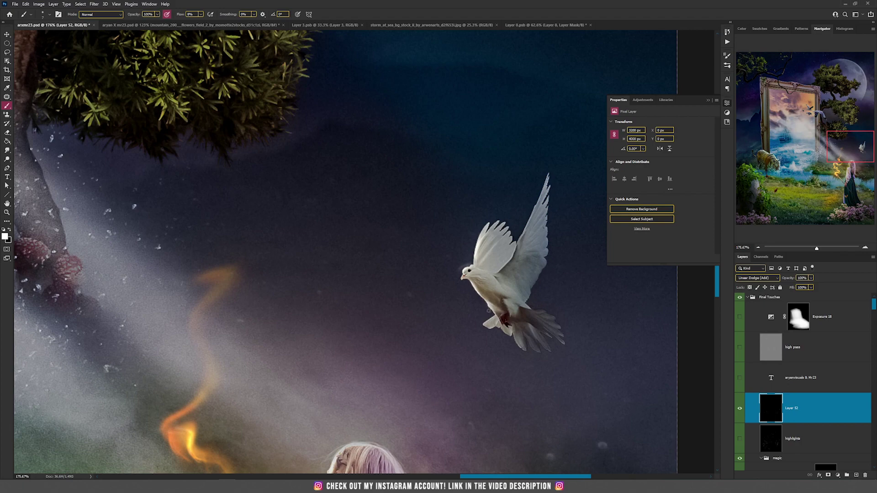
{"action": "left_click_drag", "start_coordinate": [209, 331], "coordinate": [449, 276]}
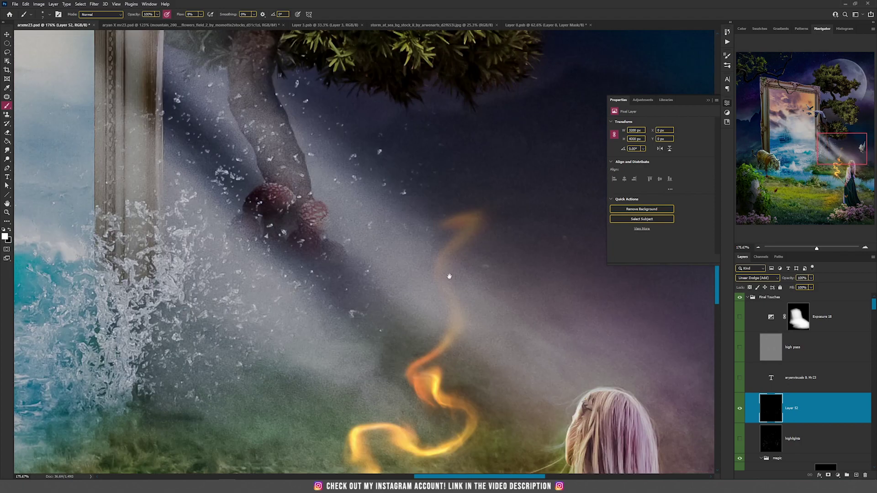
{"action": "scroll", "coordinate": [448, 276], "scroll_direction": "left", "scroll_amount": 10}
{"action": "scroll", "coordinate": [304, 319], "scroll_direction": "up", "scroll_amount": 15}
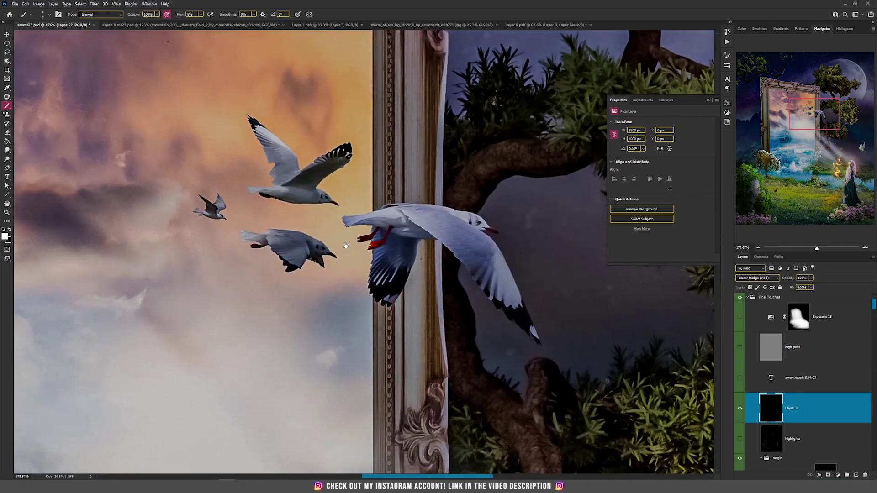
{"action": "mouse_move", "coordinate": [347, 215]}
{"action": "left_mouse_down"}
{"action": "mouse_move", "coordinate": [438, 205]}
{"action": "mouse_move", "coordinate": [466, 211]}
{"action": "mouse_move", "coordinate": [470, 233]}
{"action": "left_mouse_up"}
{"action": "left_click_drag", "start_coordinate": [274, 187], "coordinate": [256, 190]}
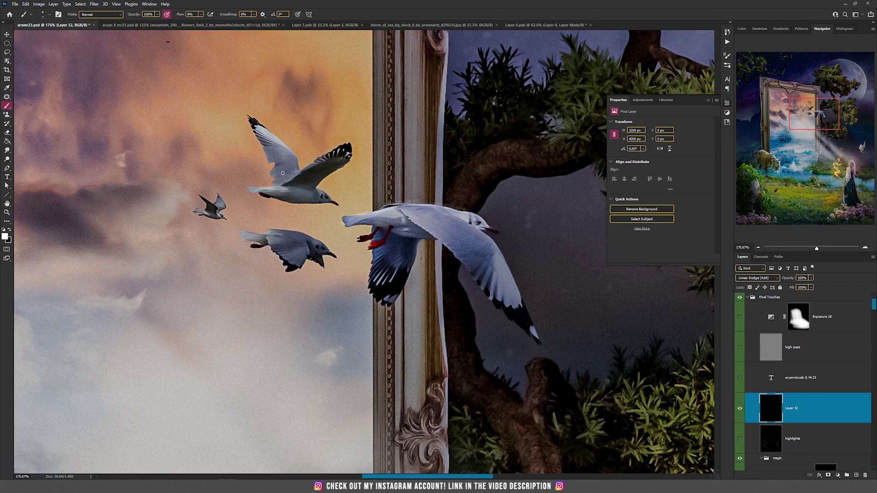
{"action": "left_click_drag", "start_coordinate": [257, 126], "coordinate": [315, 167]}
{"action": "left_click_drag", "start_coordinate": [249, 234], "coordinate": [322, 243]}
{"action": "left_click_drag", "start_coordinate": [226, 221], "coordinate": [232, 228]}
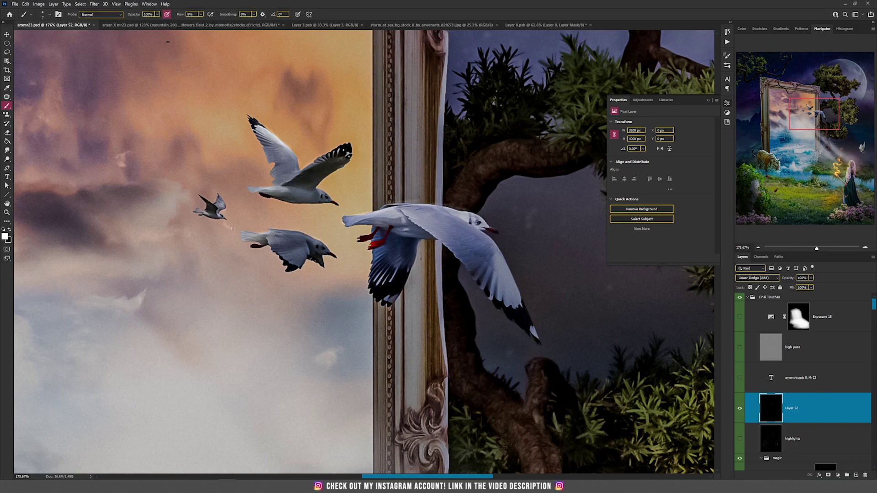
- Paint highlights on the orange butterflies above the grass, by the water and beside the ivy-covered stone
{"action": "scroll", "coordinate": [248, 218], "scroll_direction": "down", "scroll_amount": 10}
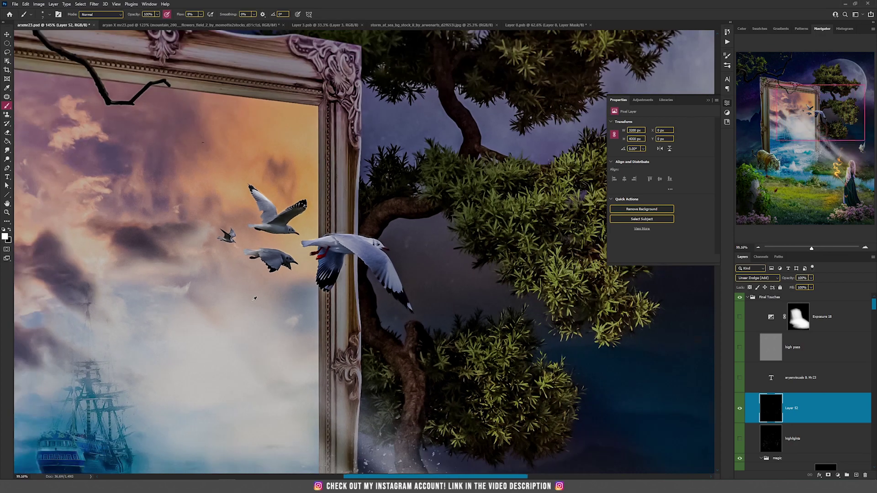
{"action": "left_click_drag", "start_coordinate": [293, 309], "coordinate": [370, 197]}
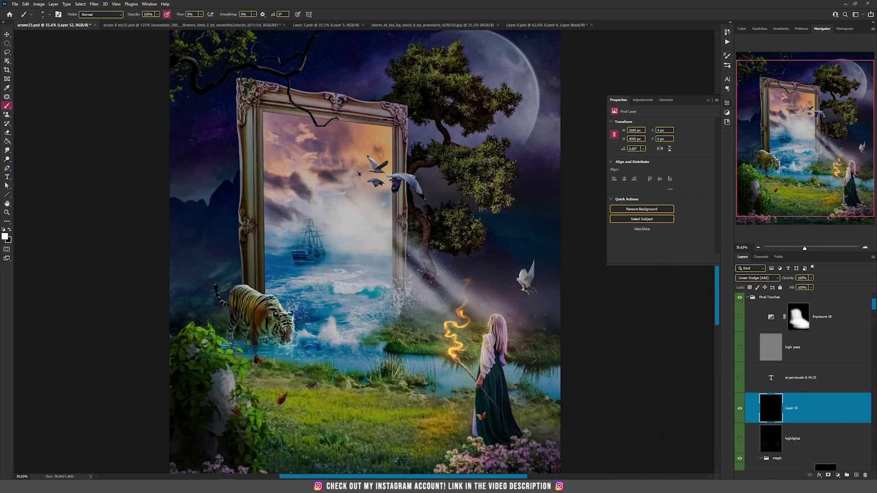
{"action": "scroll", "coordinate": [222, 410], "scroll_direction": "up", "scroll_amount": 7}
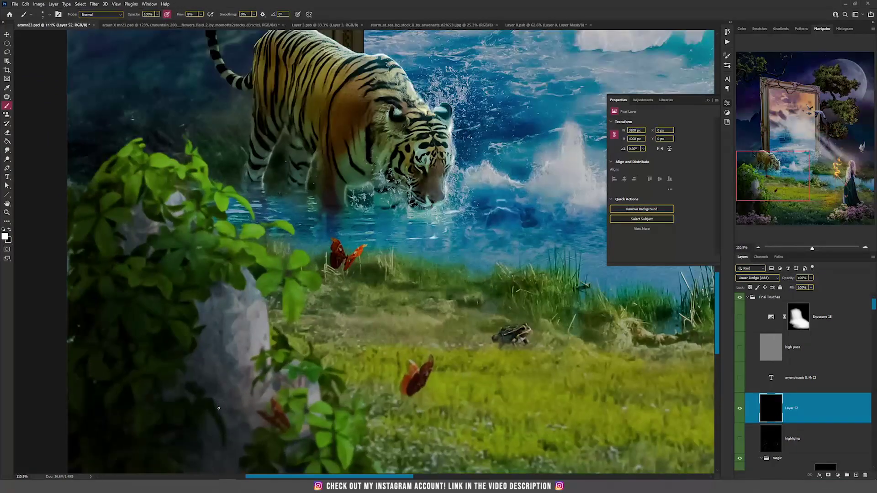
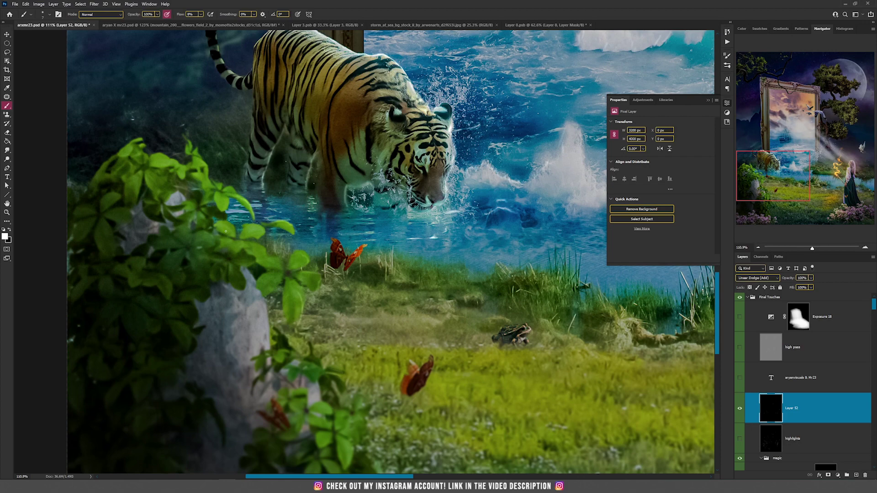
{"action": "left_click_drag", "start_coordinate": [432, 359], "coordinate": [423, 392]}
{"action": "left_click_drag", "start_coordinate": [355, 253], "coordinate": [365, 246]}
{"action": "mouse_move", "coordinate": [277, 405]}
{"action": "left_mouse_down"}
{"action": "mouse_move", "coordinate": [275, 397]}
{"action": "mouse_move", "coordinate": [310, 409]}
{"action": "mouse_move", "coordinate": [338, 384]}
{"action": "left_mouse_up"}
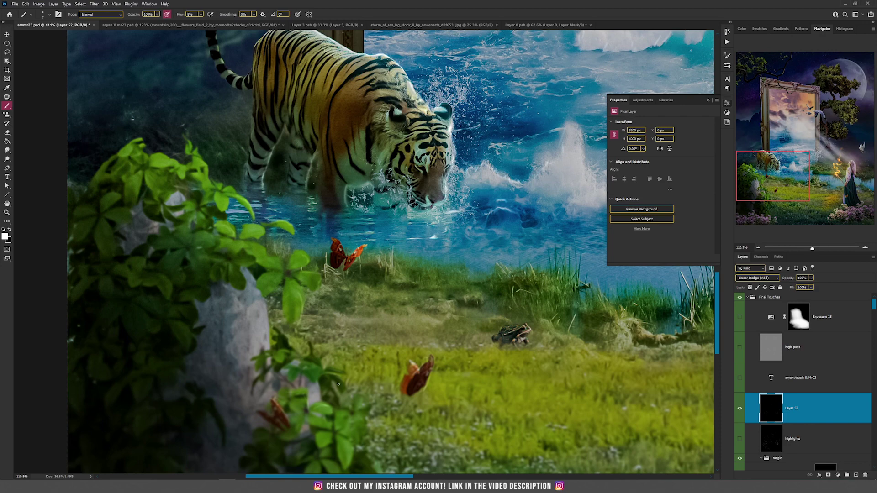
{"action": "scroll", "coordinate": [395, 372], "scroll_direction": "down", "scroll_amount": 8}
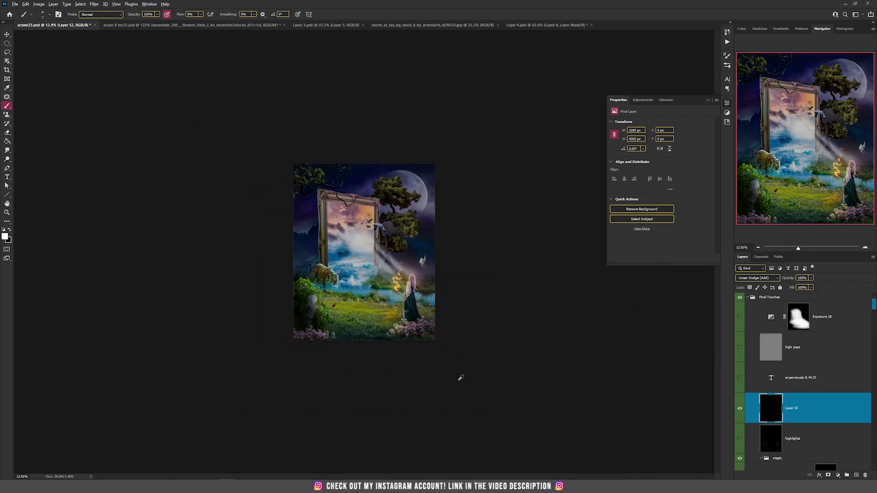
{"action": "key", "text": "ctrl+0"}
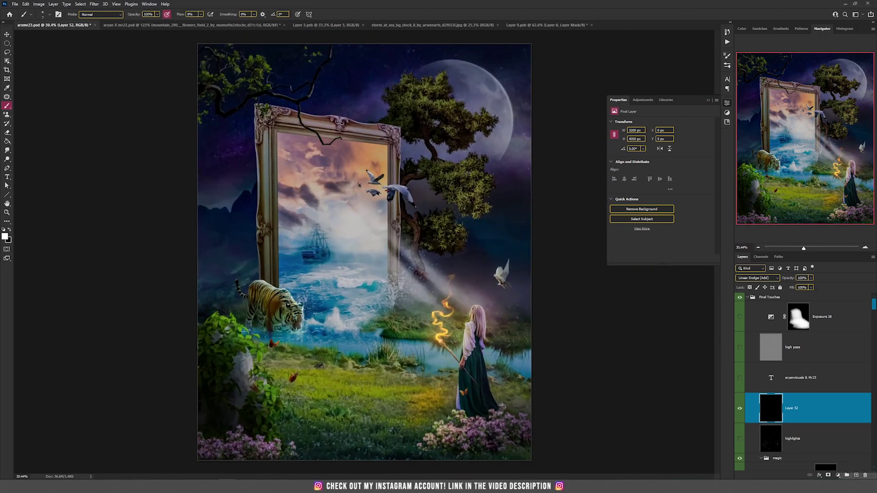
- Delete the selected Layer 52 and turn on the existing highlights layer above the magic group
{"action": "key", "text": "Delete"}
{"action": "left_click", "coordinate": [740, 408]}
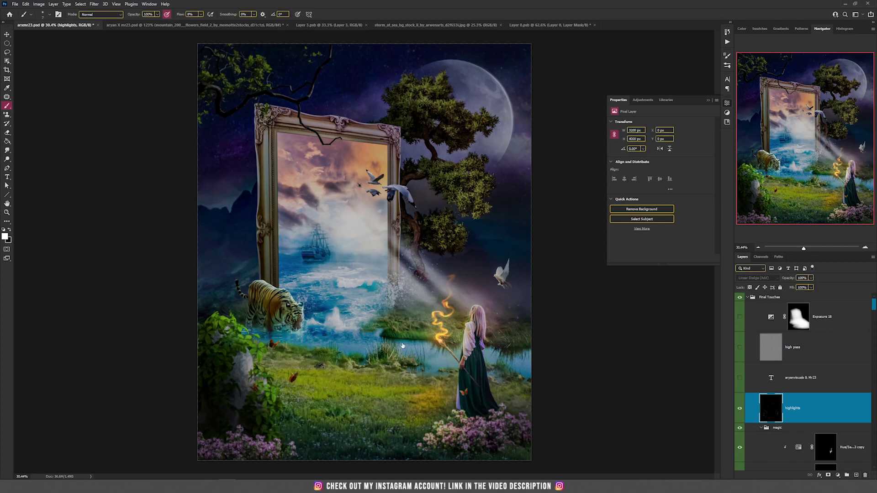
{"action": "scroll", "coordinate": [402, 345], "scroll_direction": "up", "scroll_amount": 2}
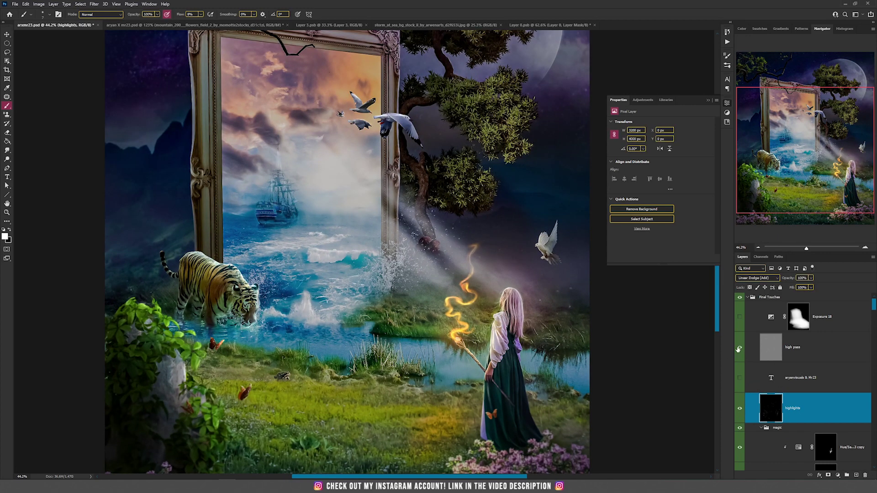
- Turn on the signature text layer and check how its lettering sits on the upper edge of the ornate picture frame
{"action": "scroll", "coordinate": [447, 251], "scroll_direction": "up", "scroll_amount": 5}
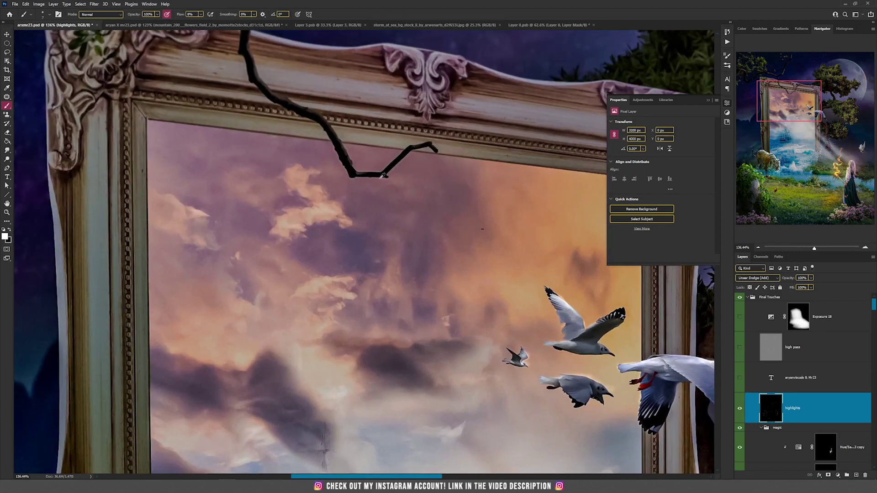
{"action": "left_click_drag", "start_coordinate": [383, 175], "coordinate": [247, 245]}
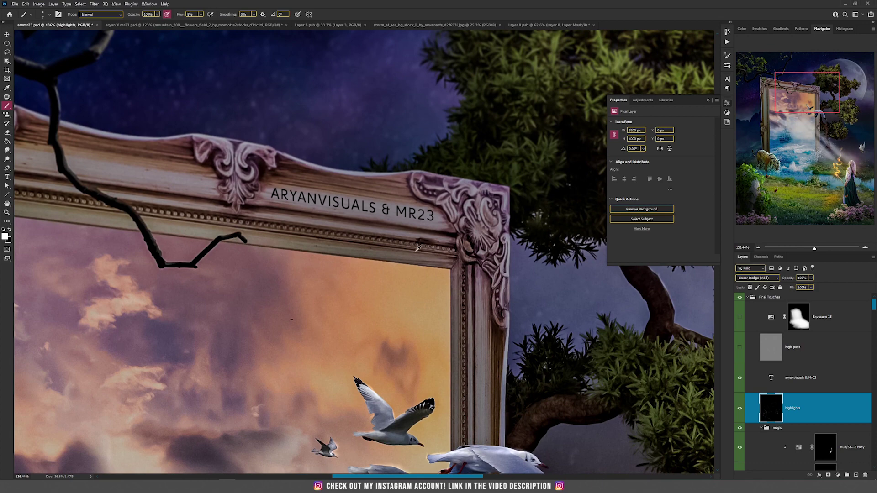
{"action": "scroll", "coordinate": [417, 247], "scroll_direction": "down", "scroll_amount": 5}
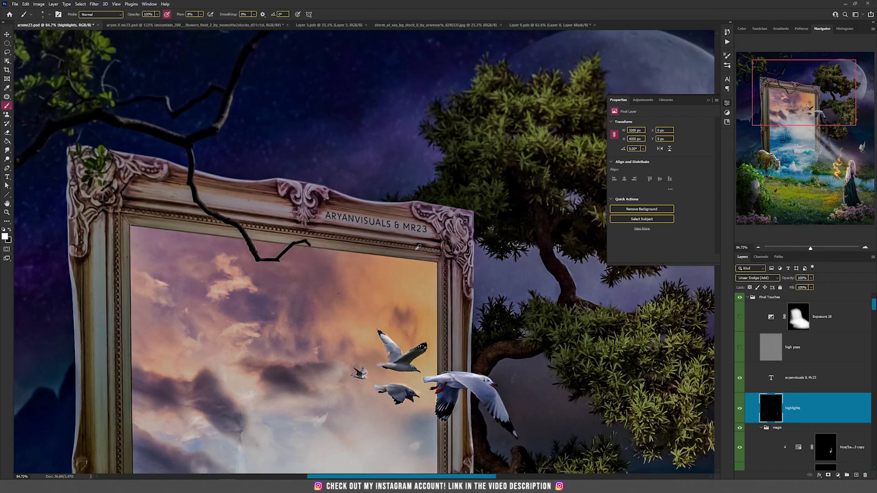
{"action": "scroll", "coordinate": [417, 246], "scroll_direction": "down", "scroll_amount": 2}
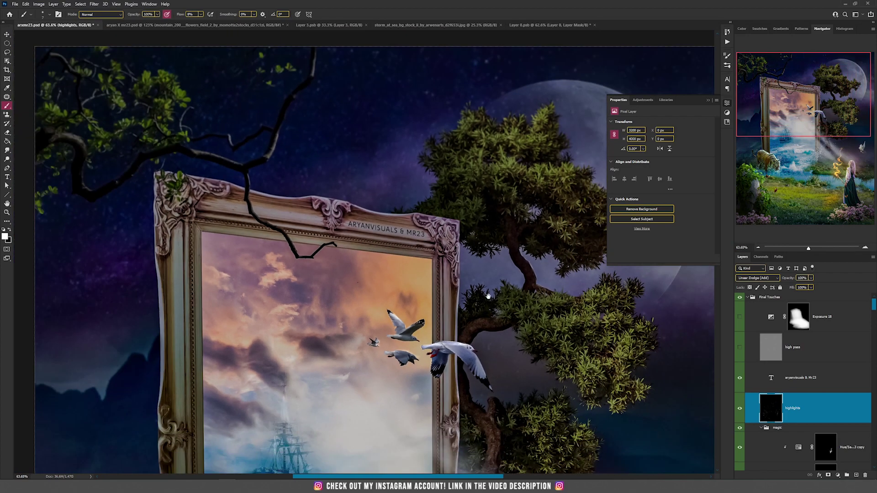
{"action": "left_click_drag", "start_coordinate": [496, 296], "coordinate": [470, 240]}
{"action": "scroll", "coordinate": [329, 151], "scroll_direction": "down", "scroll_amount": 1}
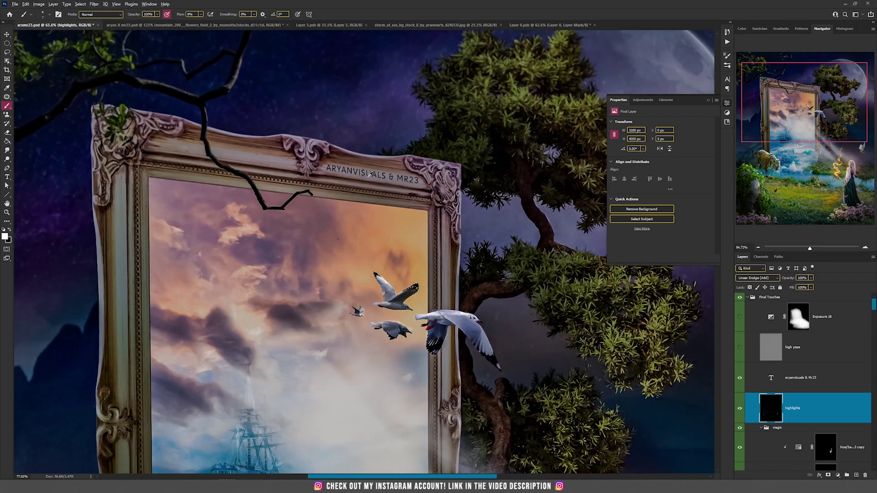
{"action": "scroll", "coordinate": [328, 151], "scroll_direction": "up", "scroll_amount": 3}
{"action": "scroll", "coordinate": [368, 241], "scroll_direction": "down", "scroll_amount": 6}
{"action": "key", "text": "v"}
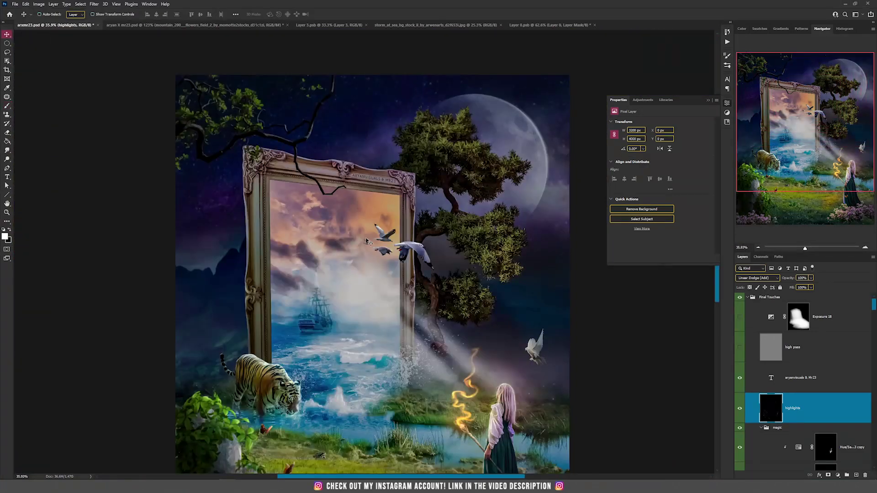
- Stamp all visible layers into a new merged layer directly above the signature text layer
{"action": "left_click", "coordinate": [802, 357]}
{"action": "left_click", "coordinate": [842, 382]}
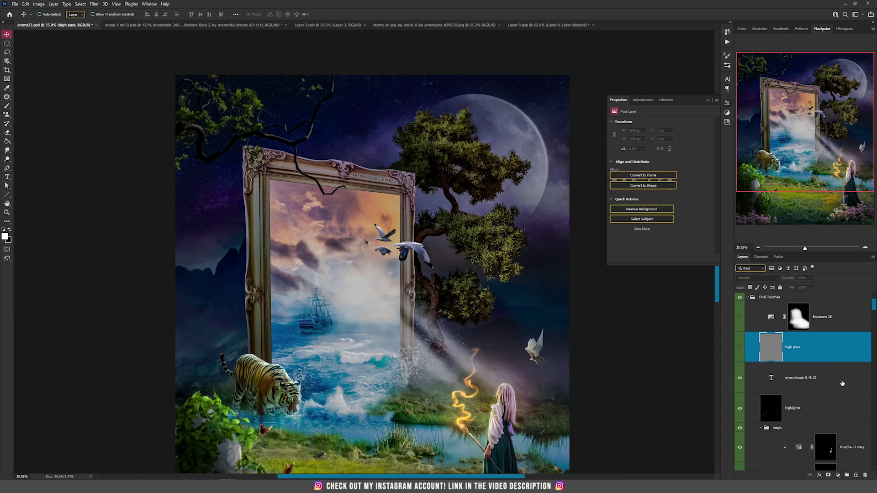
{"action": "left_click", "coordinate": [791, 353]}
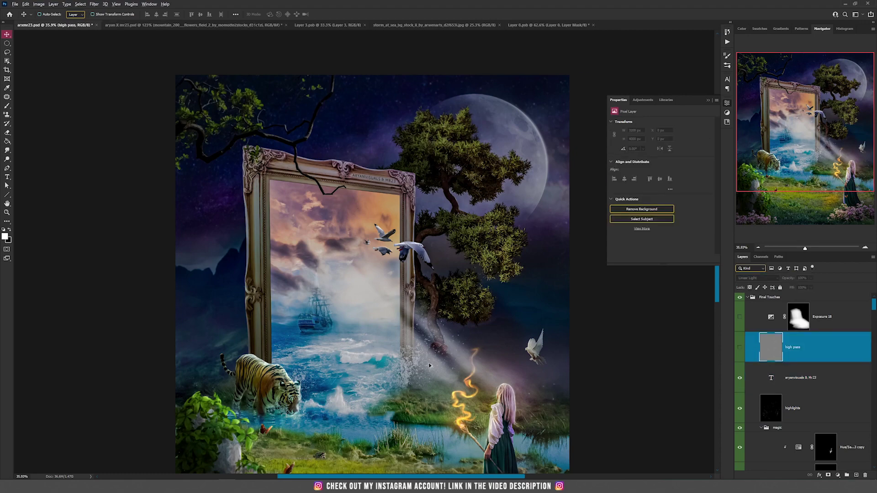
{"action": "scroll", "coordinate": [426, 367], "scroll_direction": "up", "scroll_amount": 3}
{"action": "scroll", "coordinate": [484, 368], "scroll_direction": "down", "scroll_amount": 1}
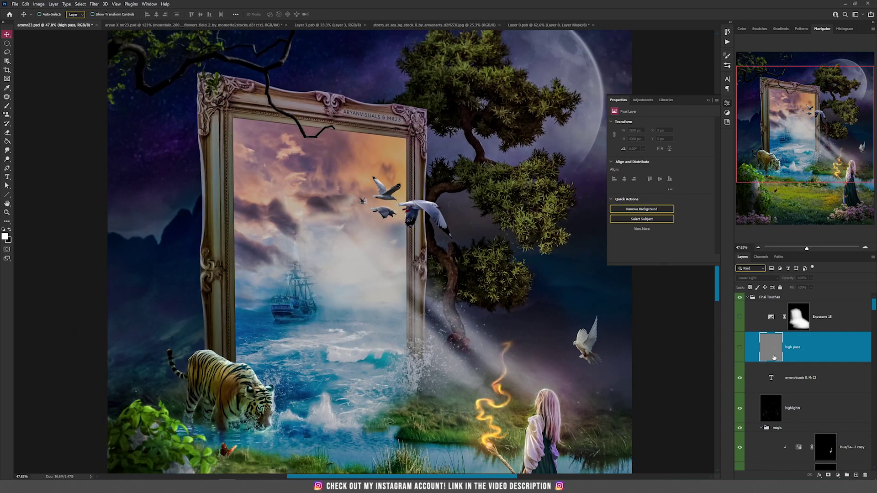
{"action": "left_click", "coordinate": [817, 377]}
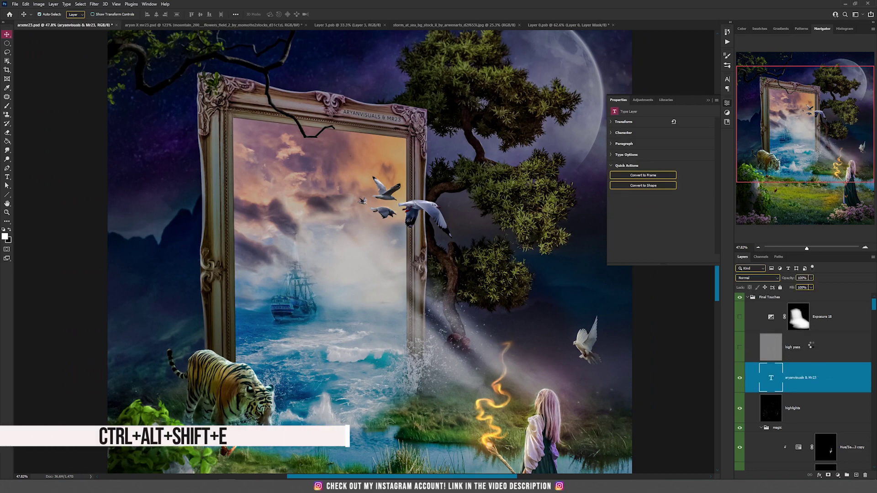
{"action": "key", "text": "ctrl+alt+shift+e"}
- Create a grey high pass layer from the merged artwork with the High Pass filter
{"action": "left_click_drag", "start_coordinate": [246, 205], "coordinate": [342, 265]}
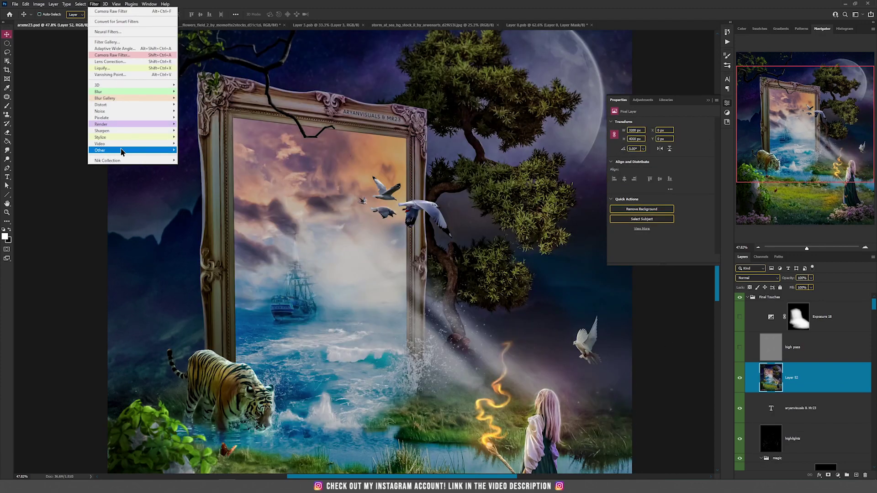
{"action": "mouse_move", "coordinate": [122, 151]}
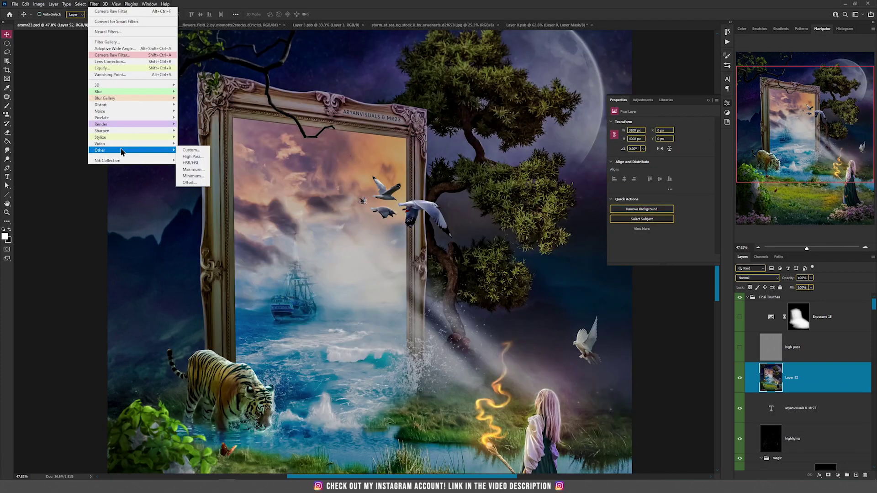
{"action": "left_click", "coordinate": [191, 163]}
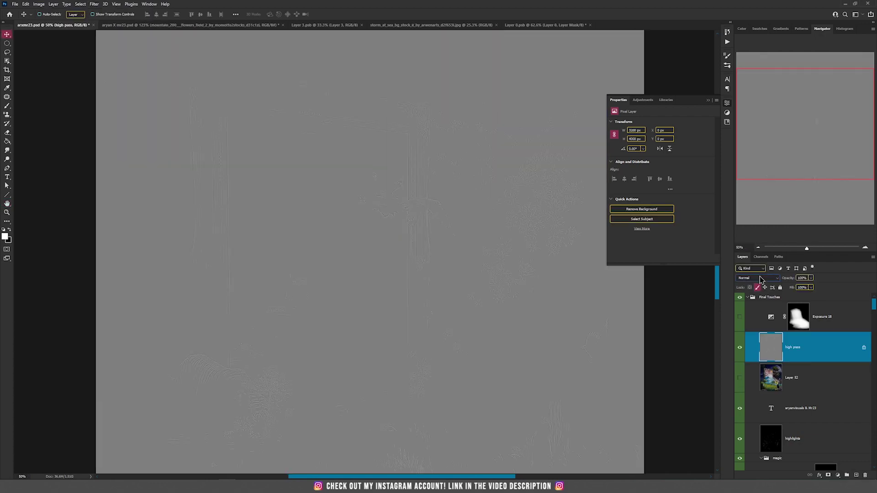
- Set the high pass layer's blend mode to Linear Light
{"action": "left_click", "coordinate": [755, 278]}
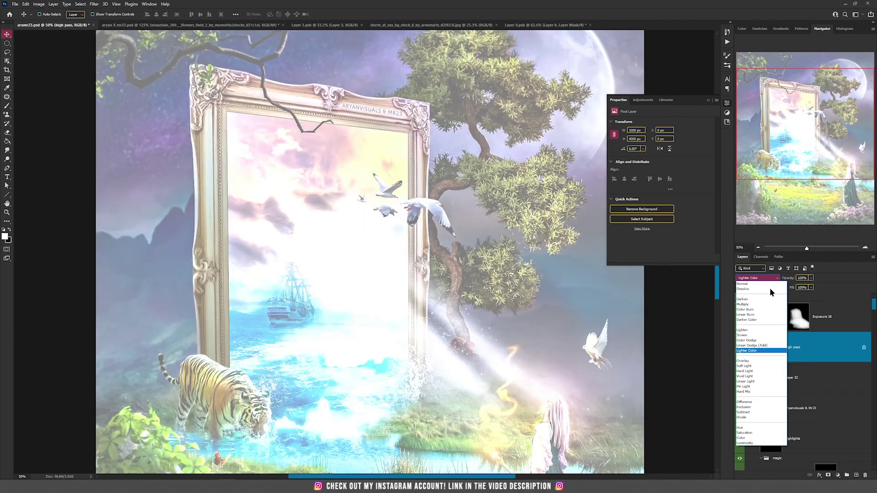
{"action": "left_click", "coordinate": [759, 283]}
{"action": "left_click", "coordinate": [757, 278]}
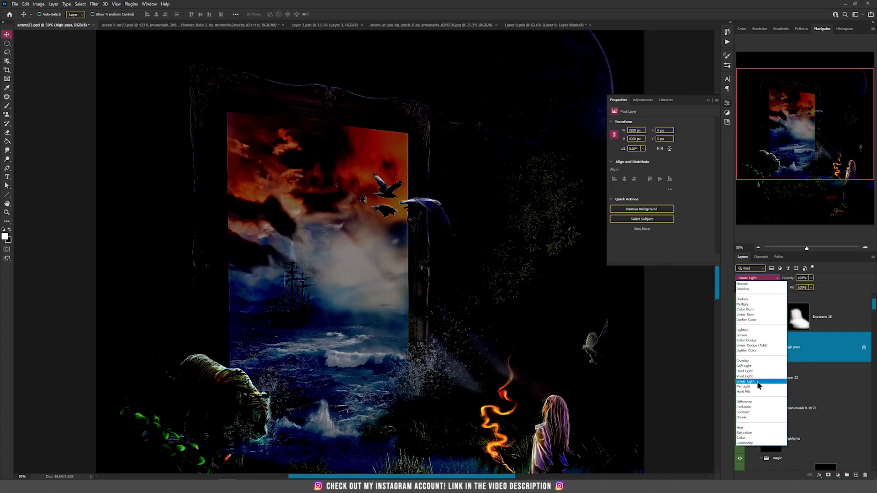
{"action": "left_click", "coordinate": [756, 381]}
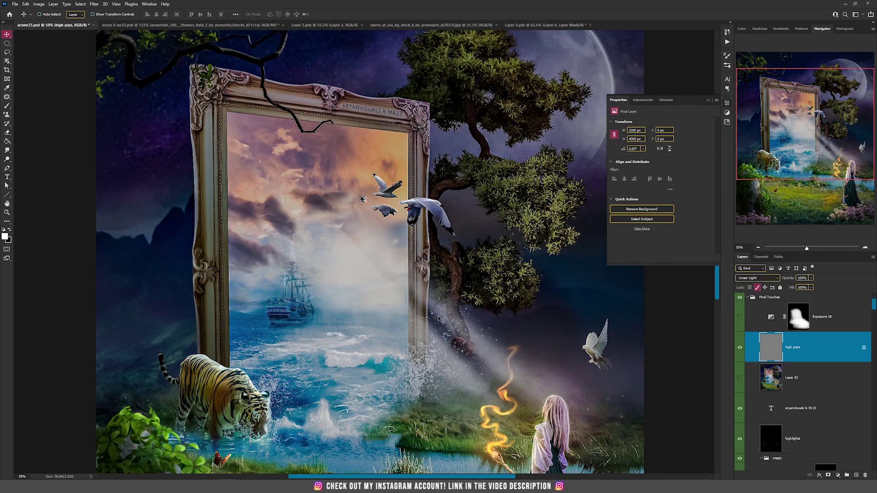
- Compare the image with and without the high pass layer, examining the sharpening on the woman's hair, sleeve and staff
{"action": "scroll", "coordinate": [440, 318], "scroll_direction": "up", "scroll_amount": 10}
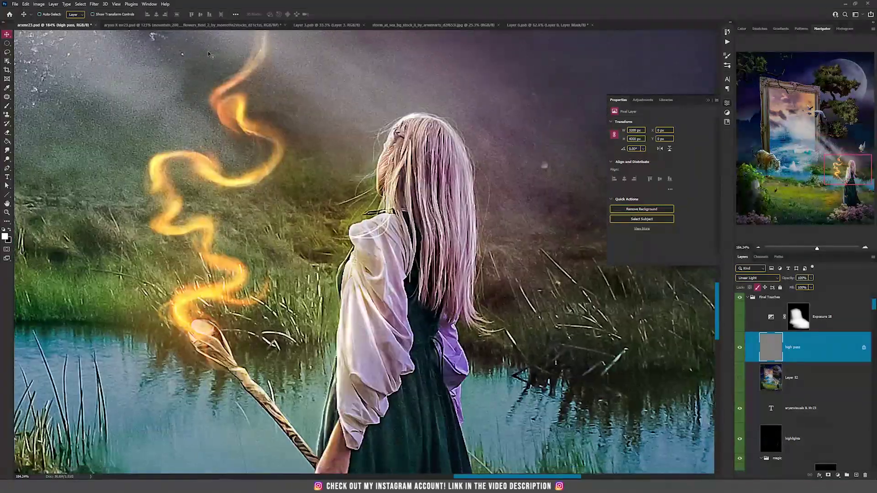
{"action": "left_click", "coordinate": [739, 316]}
{"action": "left_click", "coordinate": [739, 348]}
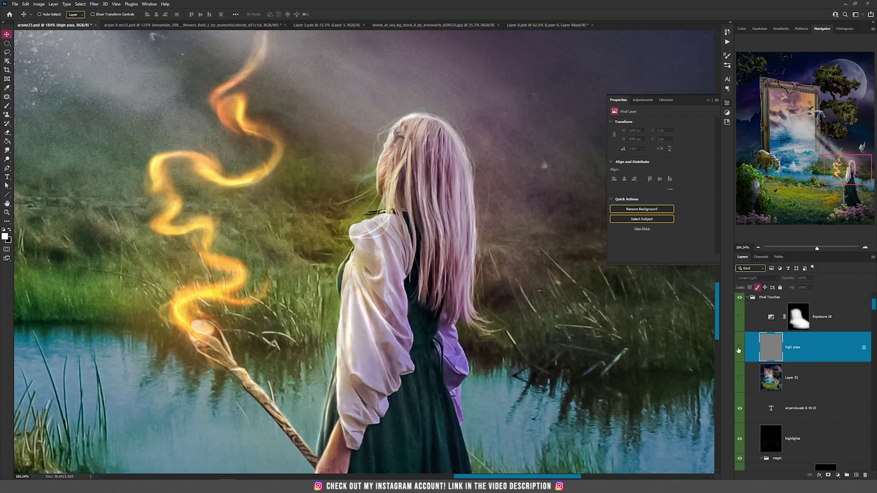
{"action": "left_click", "coordinate": [739, 348]}
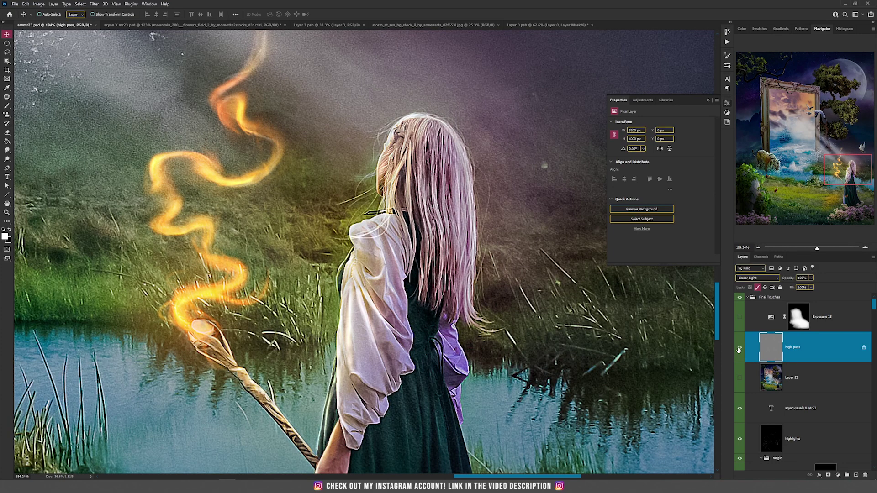
{"action": "scroll", "coordinate": [423, 284], "scroll_direction": "down", "scroll_amount": 5}
{"action": "left_click", "coordinate": [739, 348]}
{"action": "scroll", "coordinate": [428, 286], "scroll_direction": "up", "scroll_amount": 5}
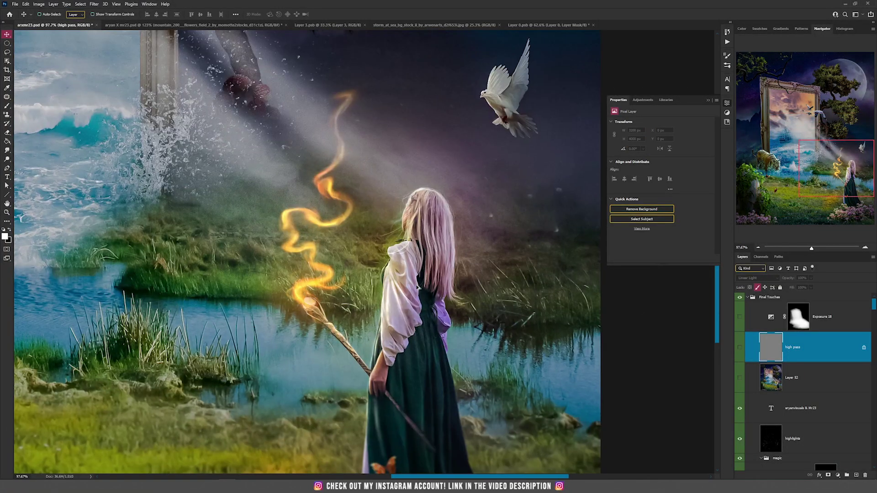
{"action": "scroll", "coordinate": [421, 284], "scroll_direction": "down", "scroll_amount": 3}
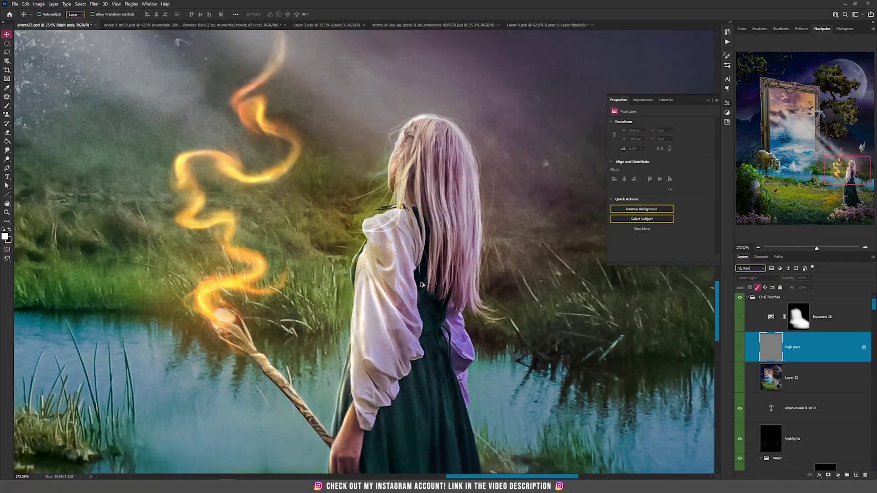
{"action": "scroll", "coordinate": [420, 284], "scroll_direction": "up", "scroll_amount": 3}
{"action": "left_click", "coordinate": [740, 346]}
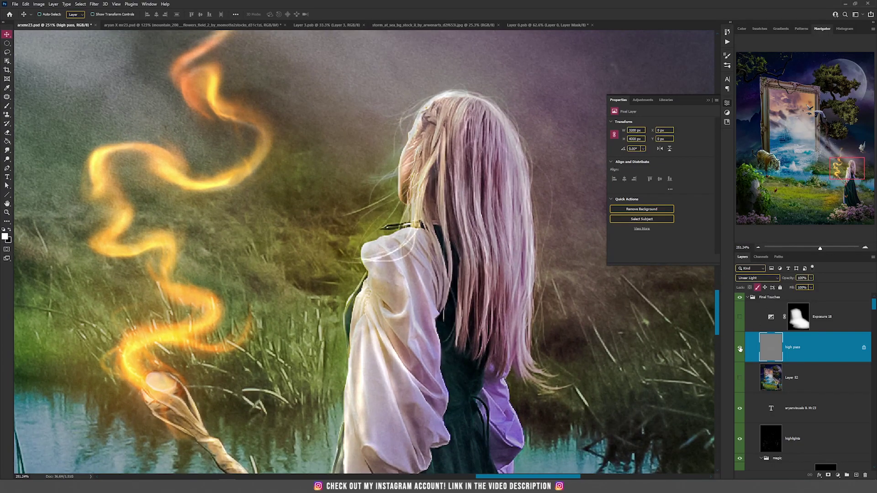
{"action": "scroll", "coordinate": [490, 242], "scroll_direction": "down", "scroll_amount": 4}
{"action": "scroll", "coordinate": [491, 242], "scroll_direction": "down", "scroll_amount": 3}
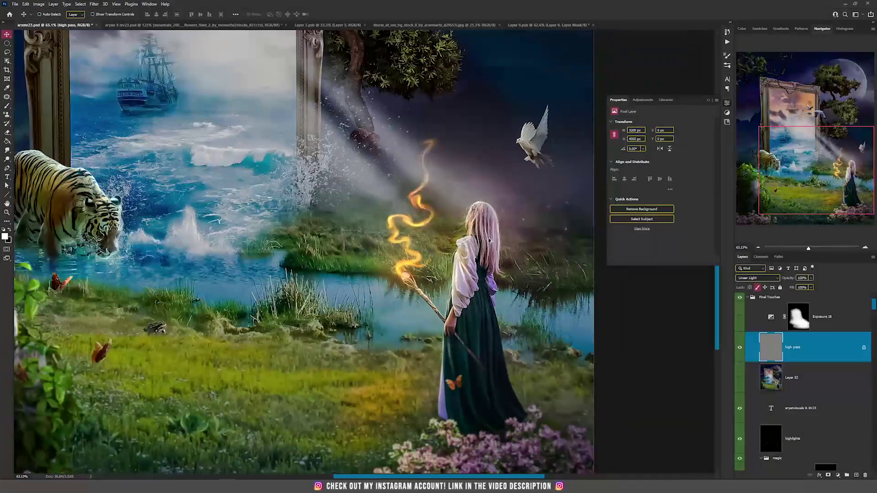
- Turn on the Exposure 18 adjustment layer and review its exposure settings and layer mask
{"action": "left_click_drag", "start_coordinate": [357, 124], "coordinate": [394, 252]}
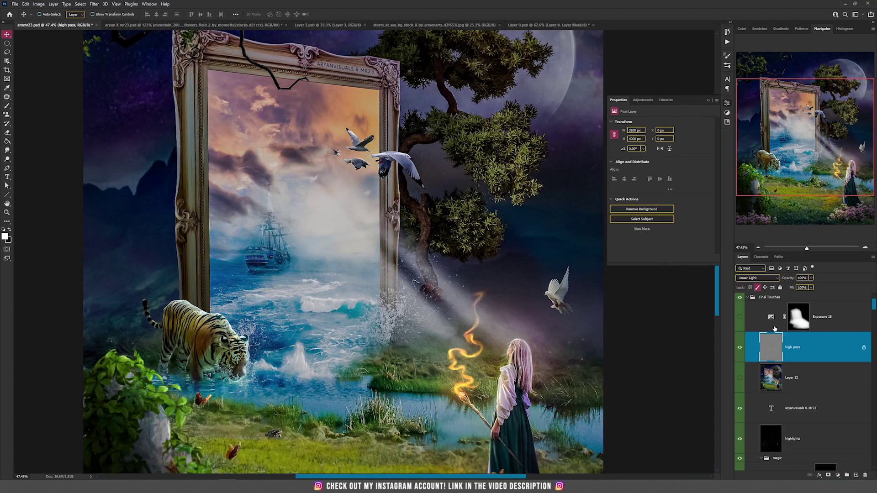
{"action": "scroll", "coordinate": [420, 203], "scroll_direction": "down", "scroll_amount": 1}
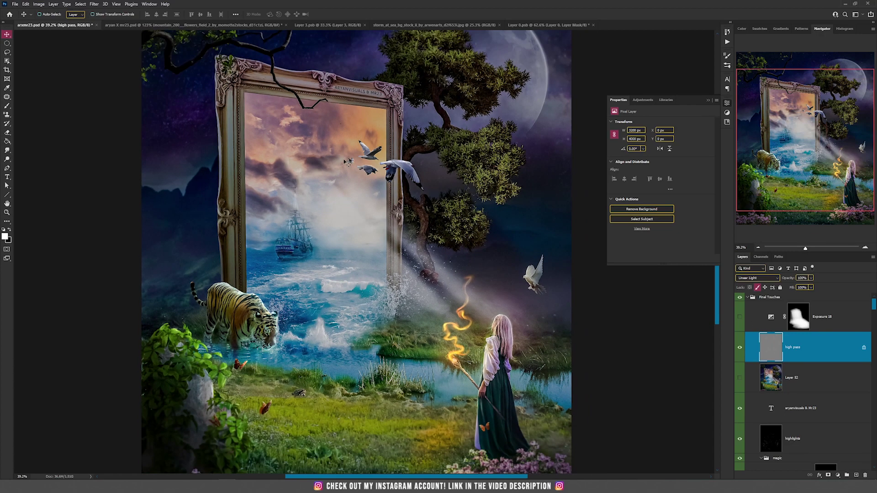
{"action": "left_click_drag", "start_coordinate": [291, 122], "coordinate": [287, 144]}
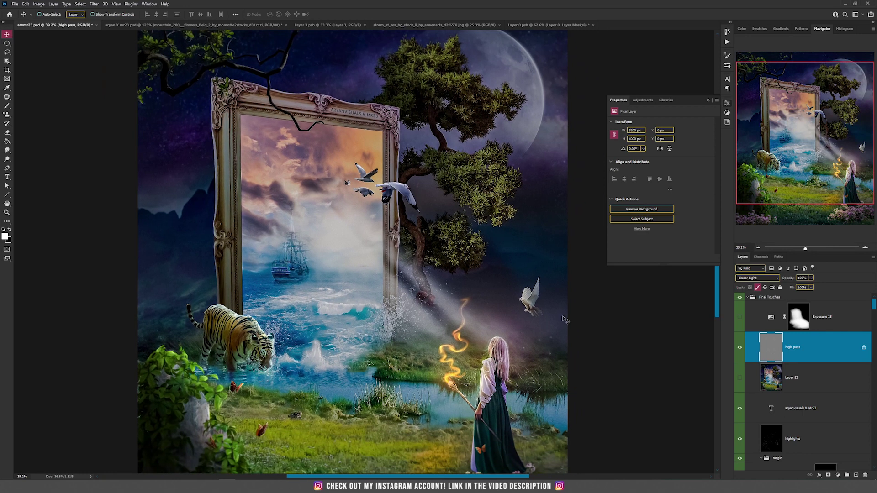
{"action": "left_click", "coordinate": [740, 317]}
{"action": "left_click", "coordinate": [776, 319]}
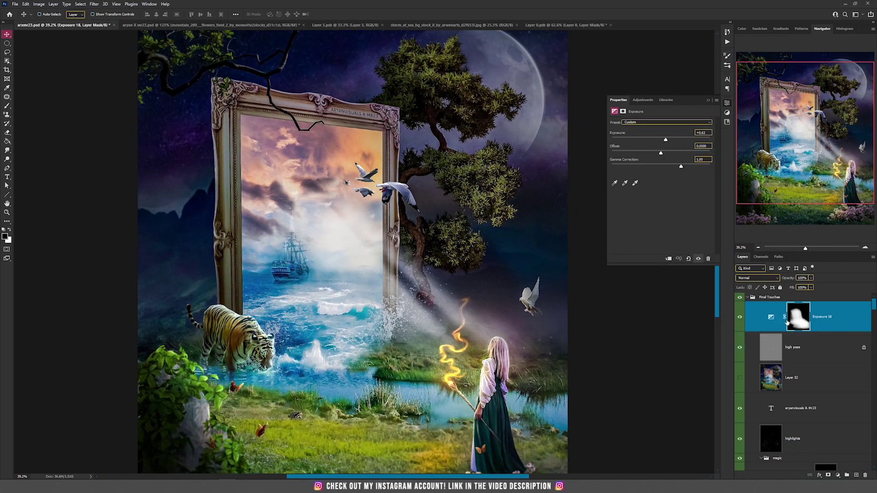
{"action": "left_click", "coordinate": [796, 322]}
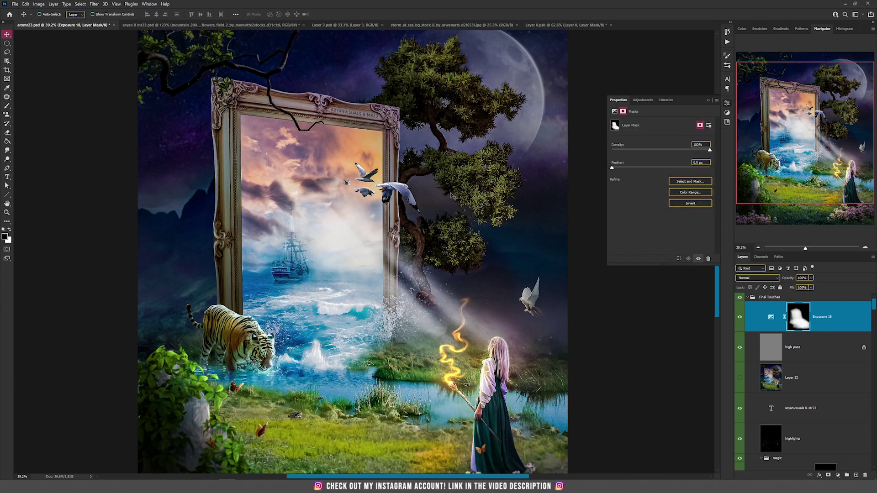
{"action": "left_click", "coordinate": [775, 320]}
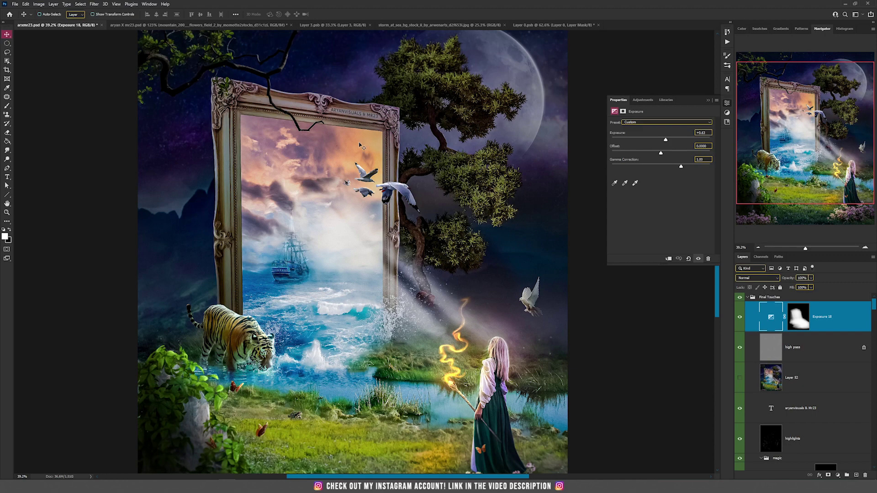
{"action": "left_click", "coordinate": [802, 318]}
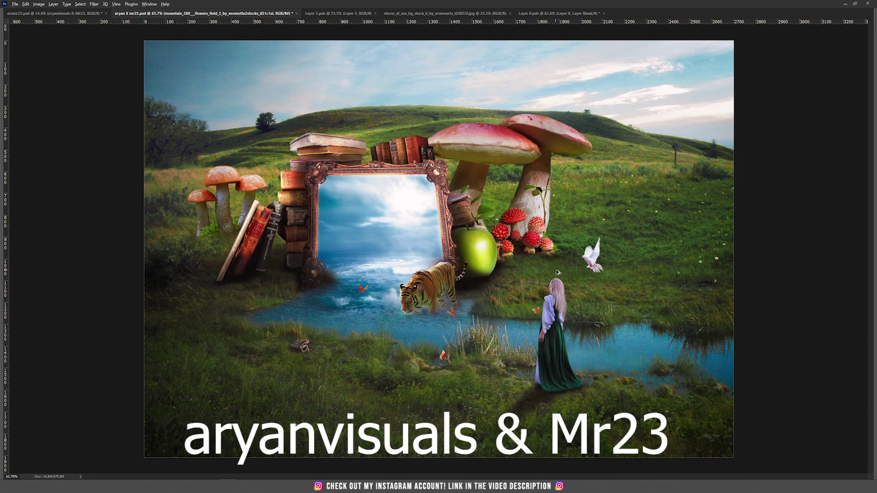
- Examine the earlier landscape composite with mushrooms, books, framed sea, tiger and woman, both close up and in full
{"action": "scroll", "coordinate": [570, 288], "scroll_direction": "up", "scroll_amount": 5}
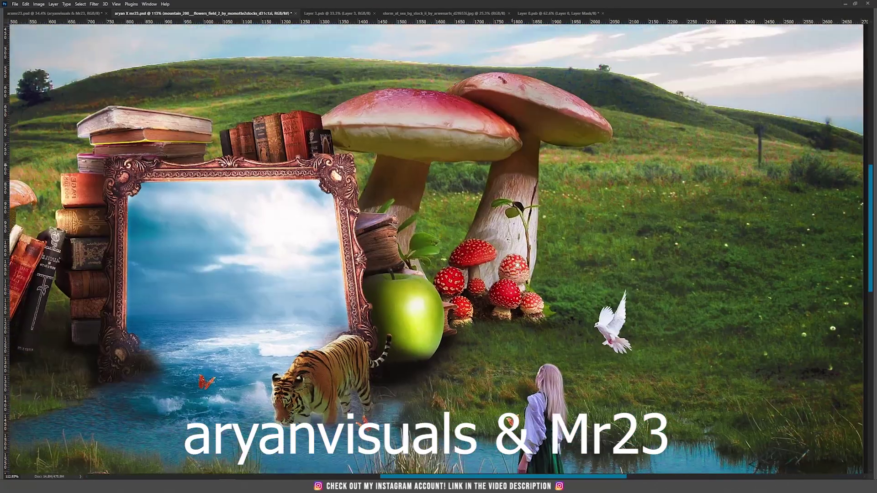
{"action": "left_click_drag", "start_coordinate": [515, 258], "coordinate": [664, 214]}
{"action": "scroll", "coordinate": [519, 233], "scroll_direction": "down", "scroll_amount": 2}
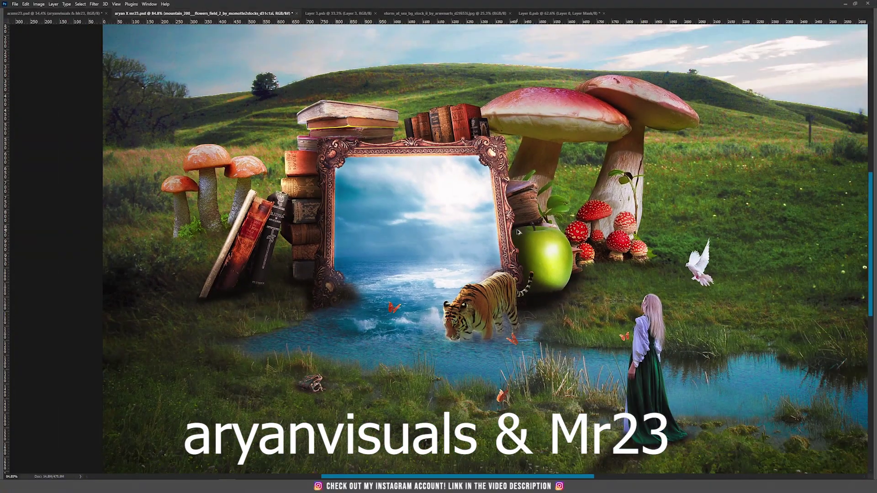
{"action": "scroll", "coordinate": [518, 232], "scroll_direction": "down", "scroll_amount": 2}
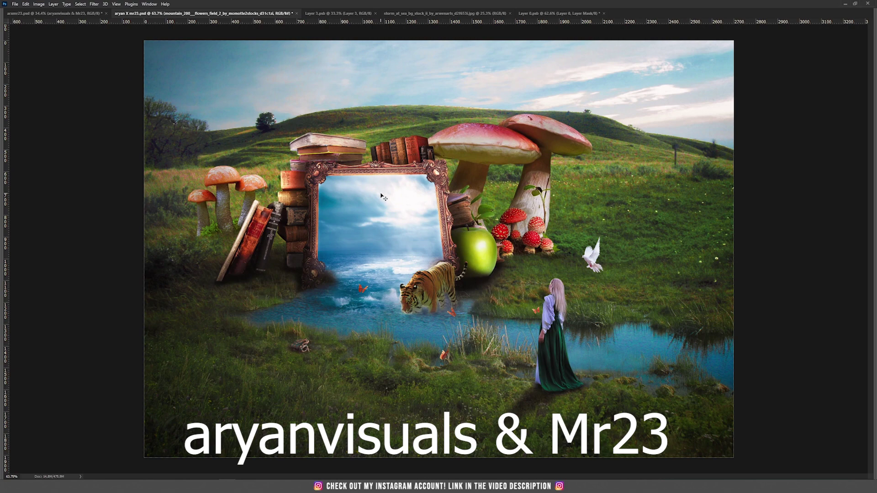
- Inspect the landscape version's mirror frame, tiger, woman and dove up close and in full, and return to the night-time portrait composite
{"action": "scroll", "coordinate": [377, 190], "scroll_direction": "up", "scroll_amount": 4}
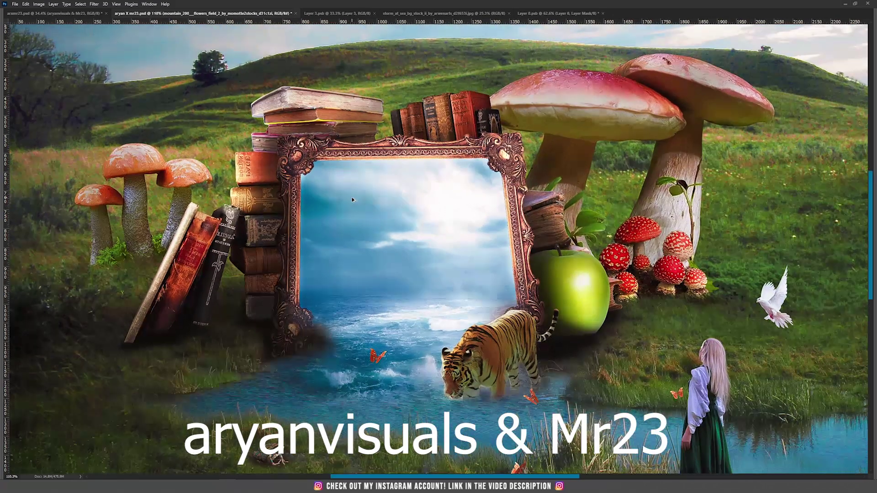
{"action": "scroll", "coordinate": [340, 201], "scroll_direction": "down", "scroll_amount": 4}
{"action": "scroll", "coordinate": [454, 304], "scroll_direction": "up", "scroll_amount": 2}
{"action": "scroll", "coordinate": [453, 303], "scroll_direction": "down", "scroll_amount": 2}
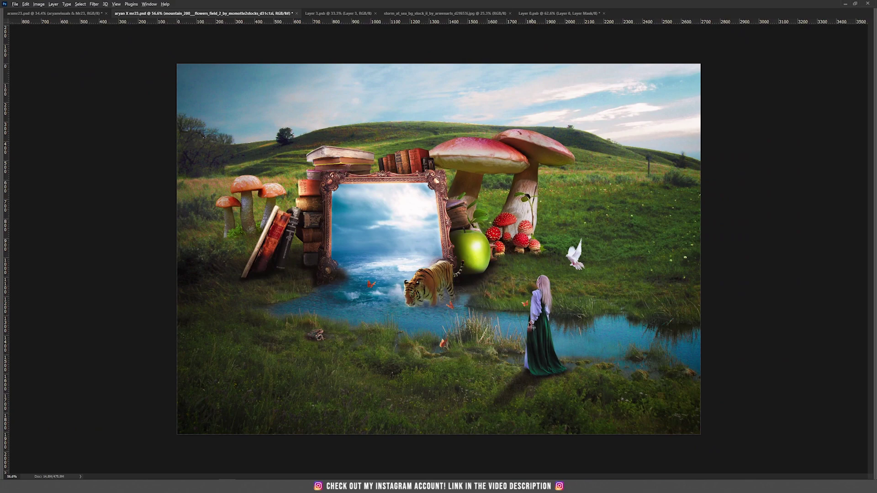
{"action": "scroll", "coordinate": [532, 329], "scroll_direction": "up", "scroll_amount": 5}
{"action": "scroll", "coordinate": [601, 279], "scroll_direction": "up", "scroll_amount": 3}
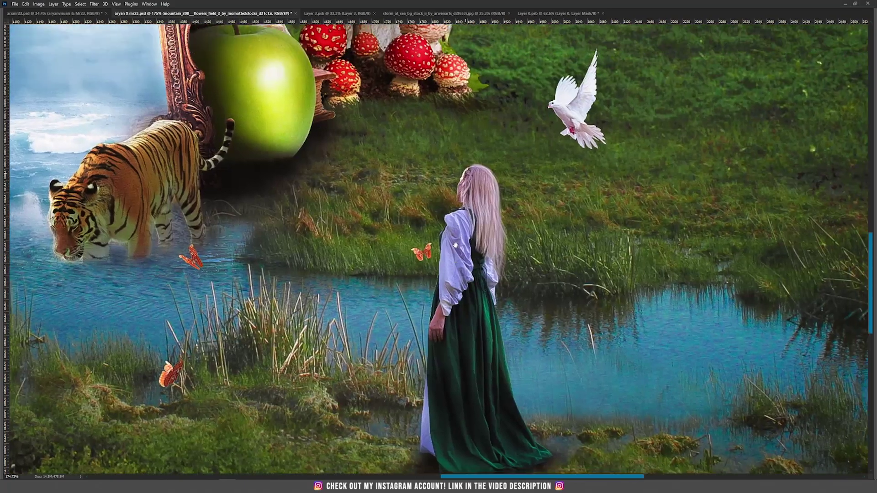
{"action": "scroll", "coordinate": [481, 194], "scroll_direction": "down", "scroll_amount": 5}
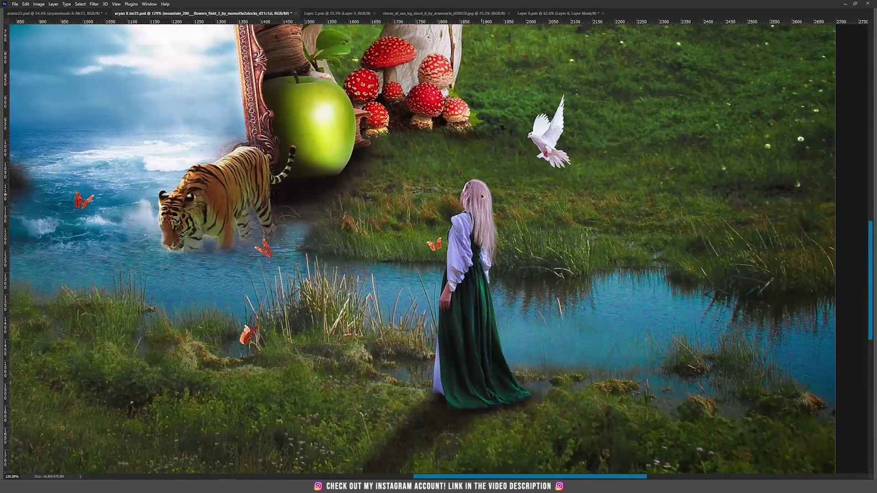
{"action": "scroll", "coordinate": [499, 223], "scroll_direction": "down", "scroll_amount": 2}
{"action": "scroll", "coordinate": [499, 223], "scroll_direction": "down", "scroll_amount": 1}
{"action": "scroll", "coordinate": [499, 223], "scroll_direction": "up", "scroll_amount": 1}
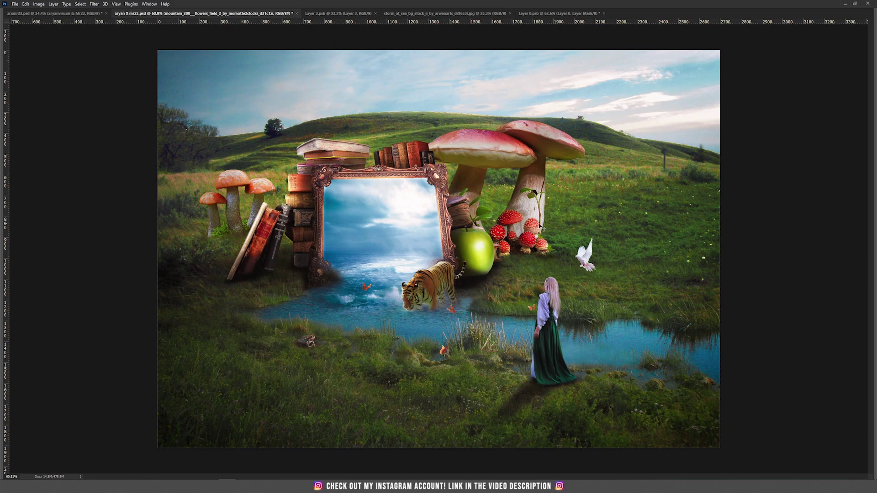
{"action": "left_click", "coordinate": [58, 15]}
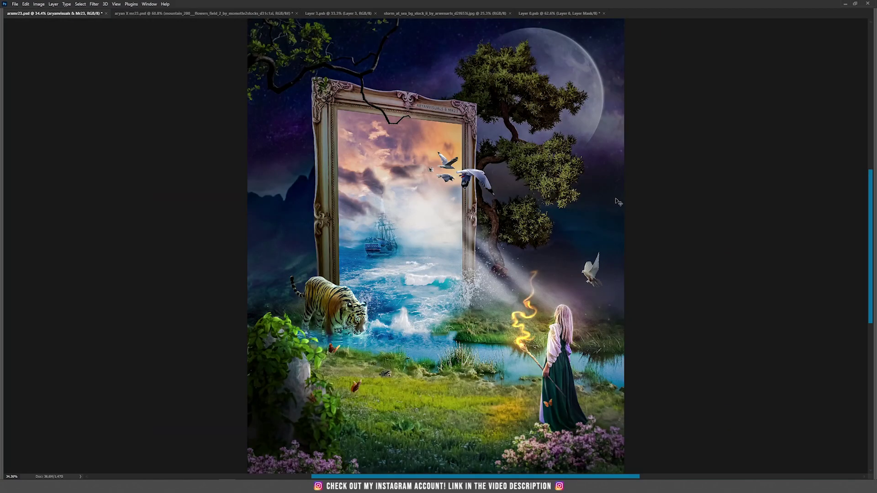